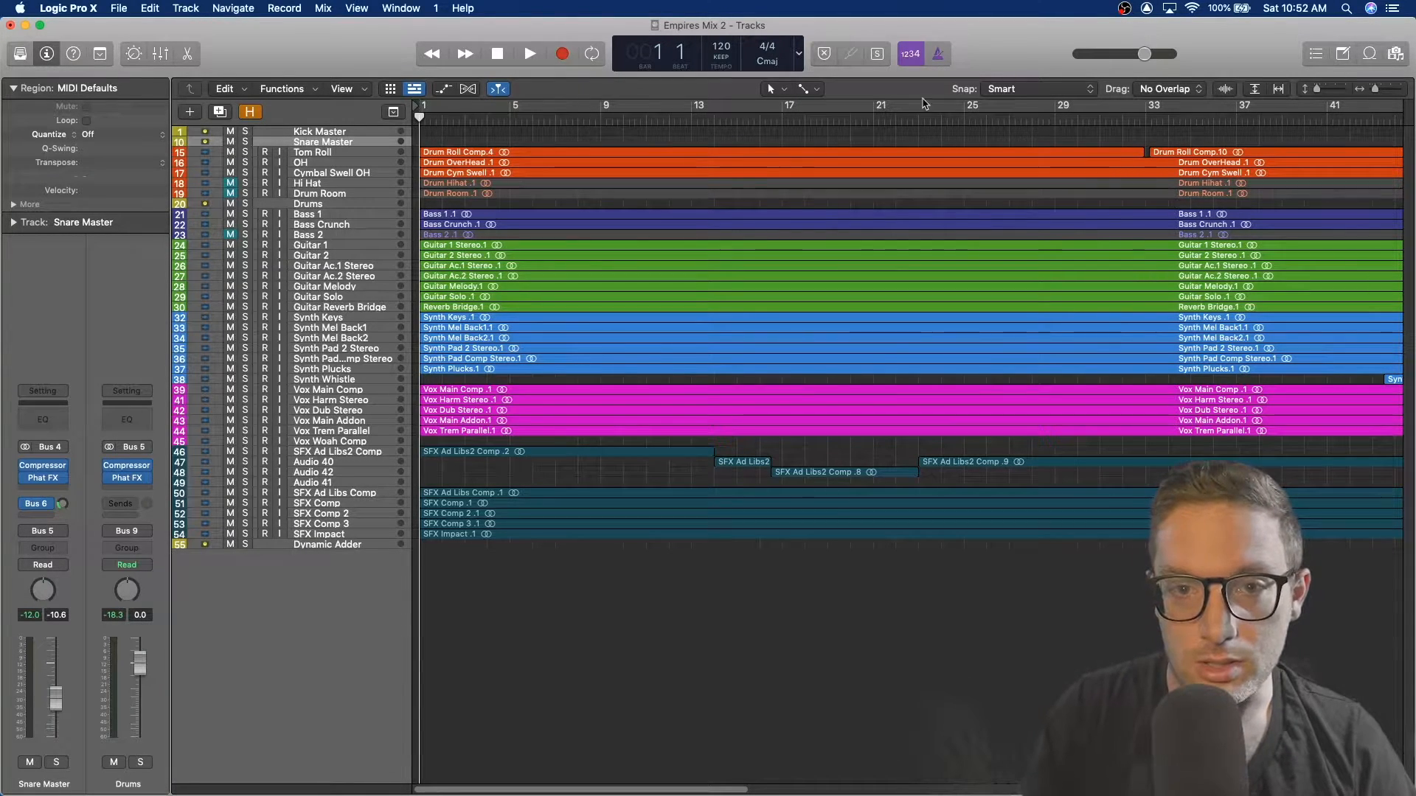
Step: Move the playhead to the start of the project and start playback
{"action": "left_click_drag", "start_coordinate": [596, 120], "coordinate": [415, 122]}
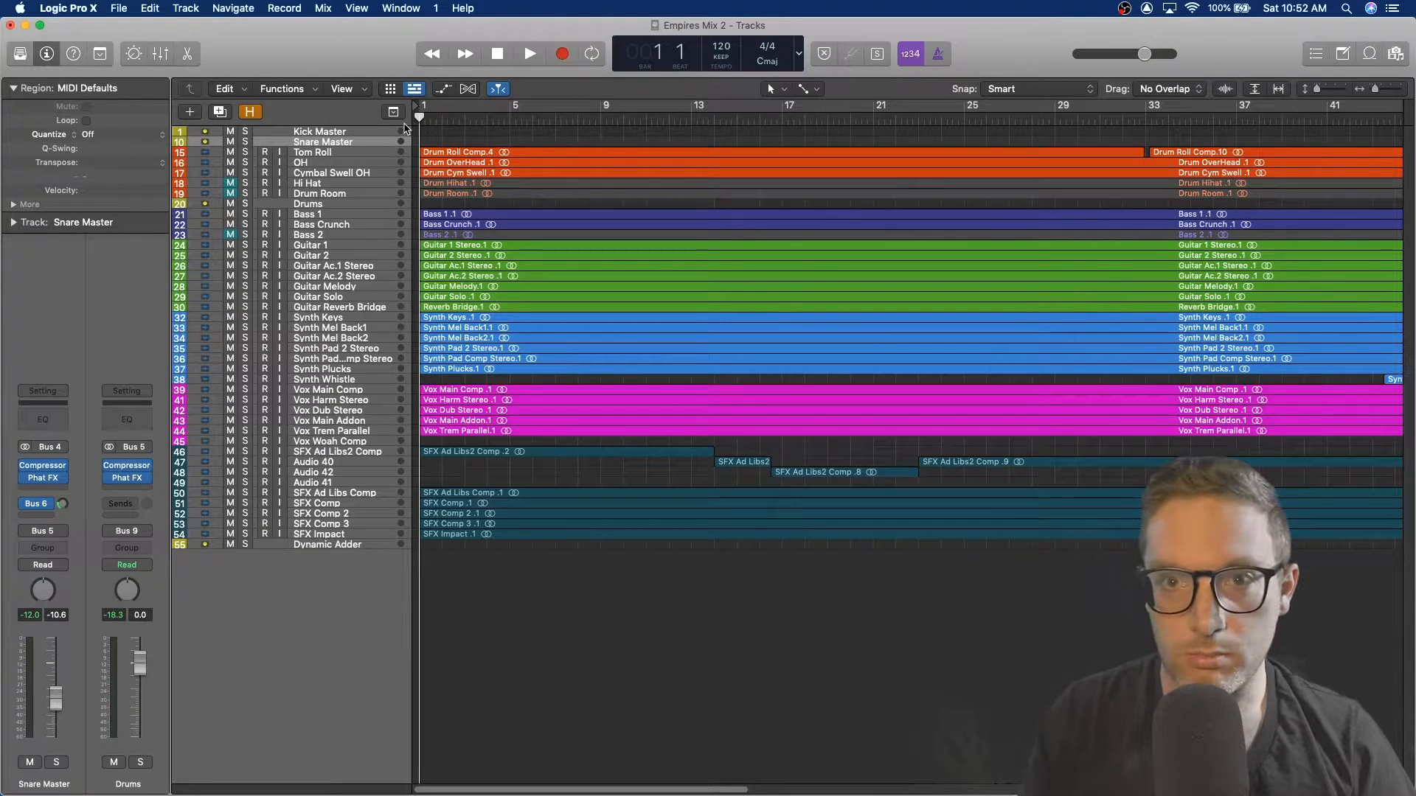
{"action": "key", "text": "space"}
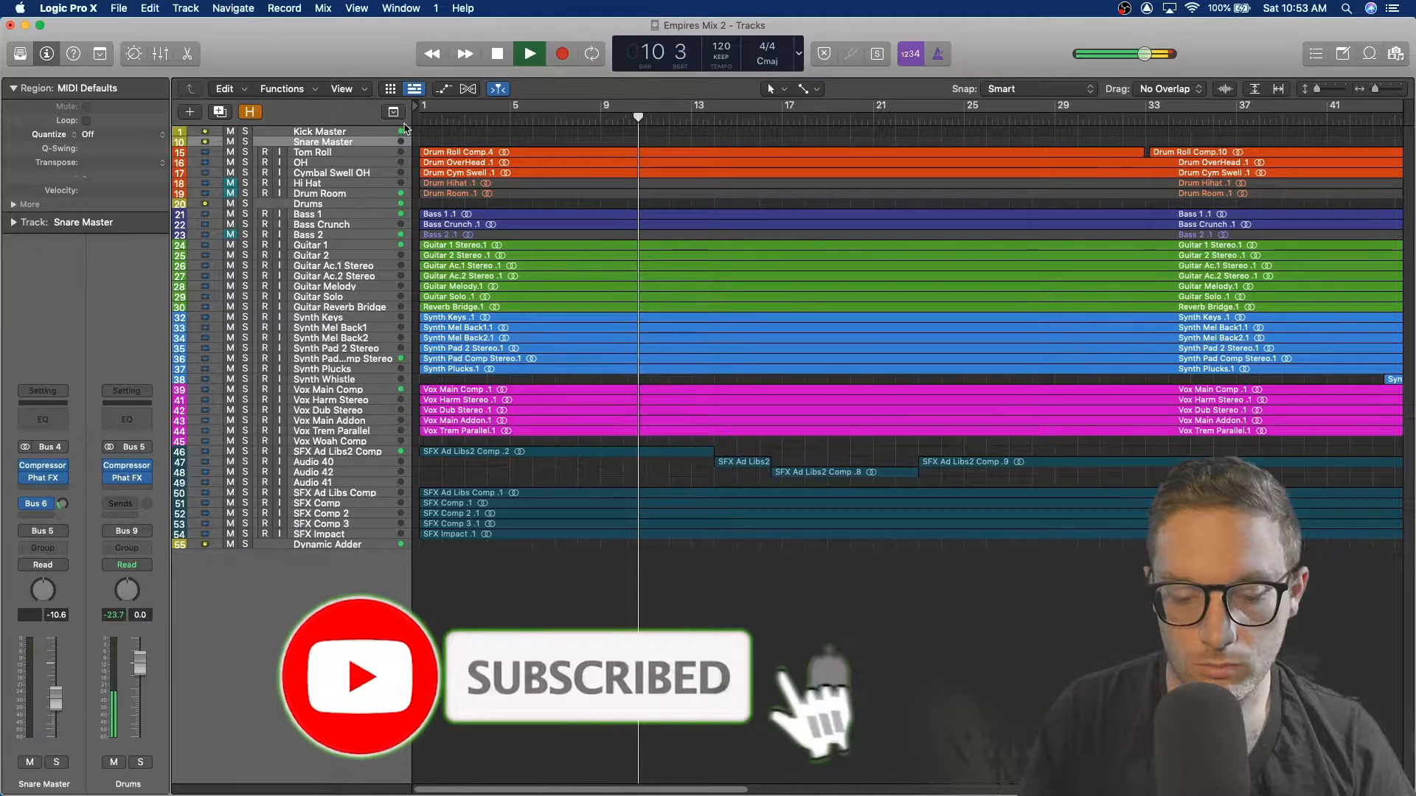
Step: Open the mixer and browse through the channel strips while the song plays
{"action": "key", "text": "x"}
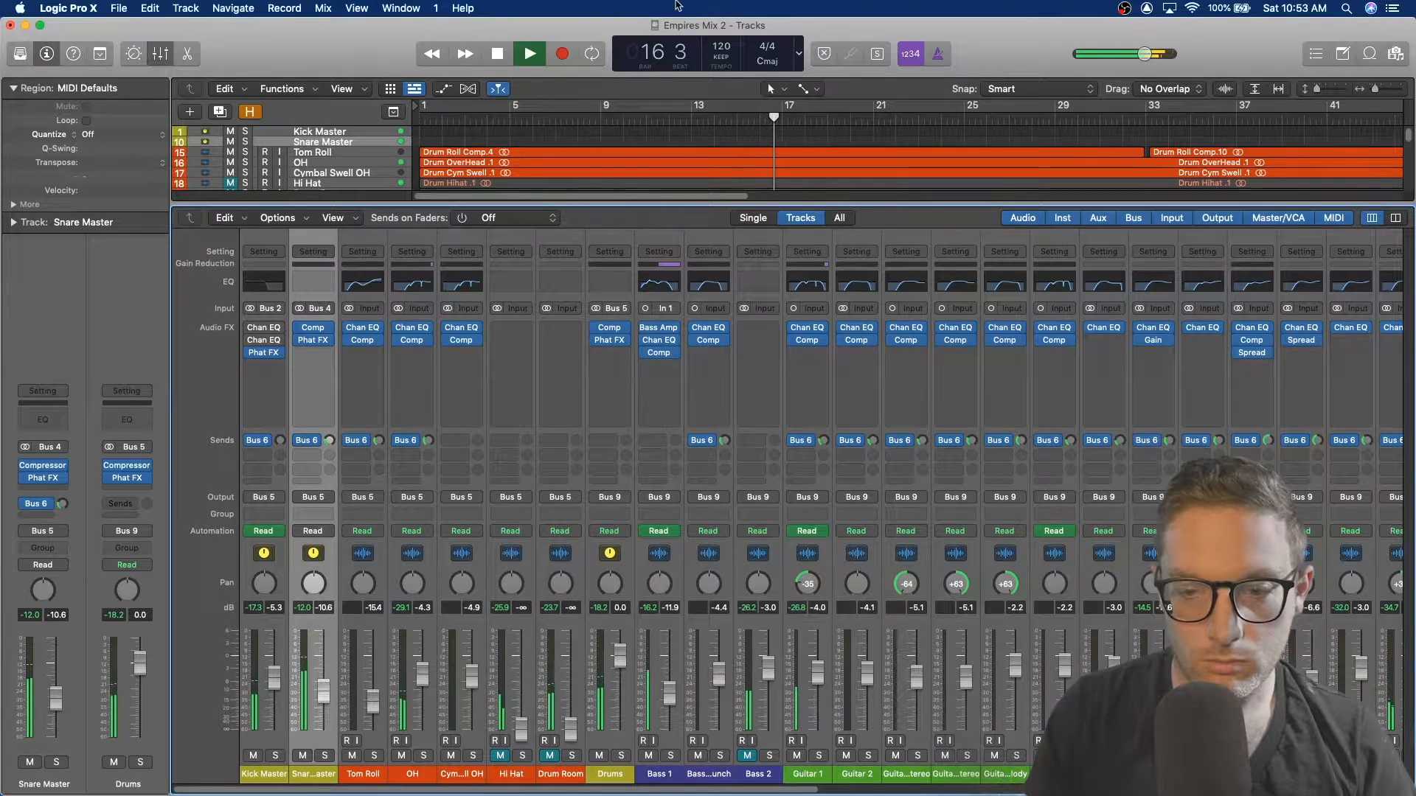
{"action": "scroll", "coordinate": [909, 587], "scroll_direction": "right", "scroll_amount": 15}
{"action": "scroll", "coordinate": [929, 560], "scroll_direction": "right", "scroll_amount": 2}
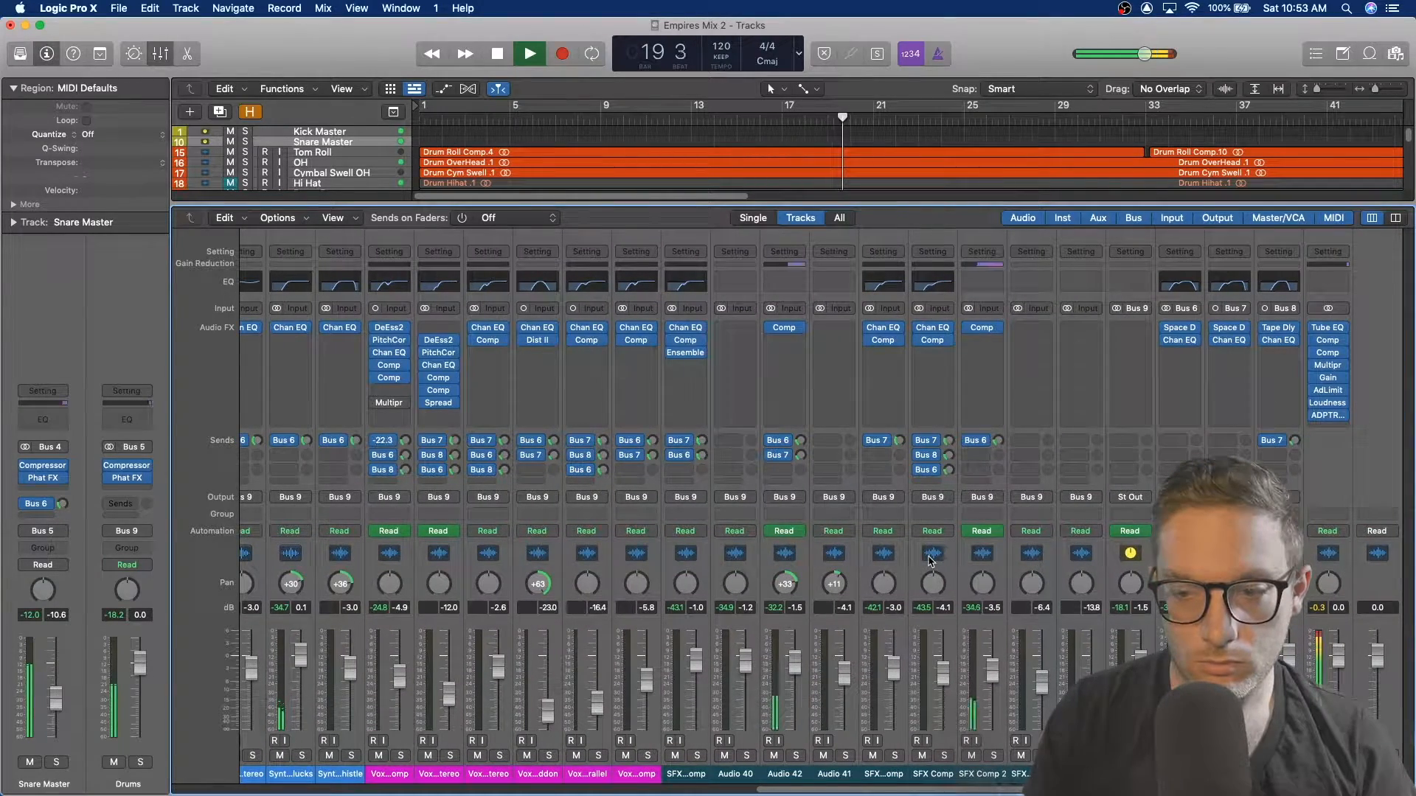
{"action": "scroll", "coordinate": [929, 561], "scroll_direction": "left", "scroll_amount": 1}
{"action": "scroll", "coordinate": [929, 560], "scroll_direction": "left", "scroll_amount": 10}
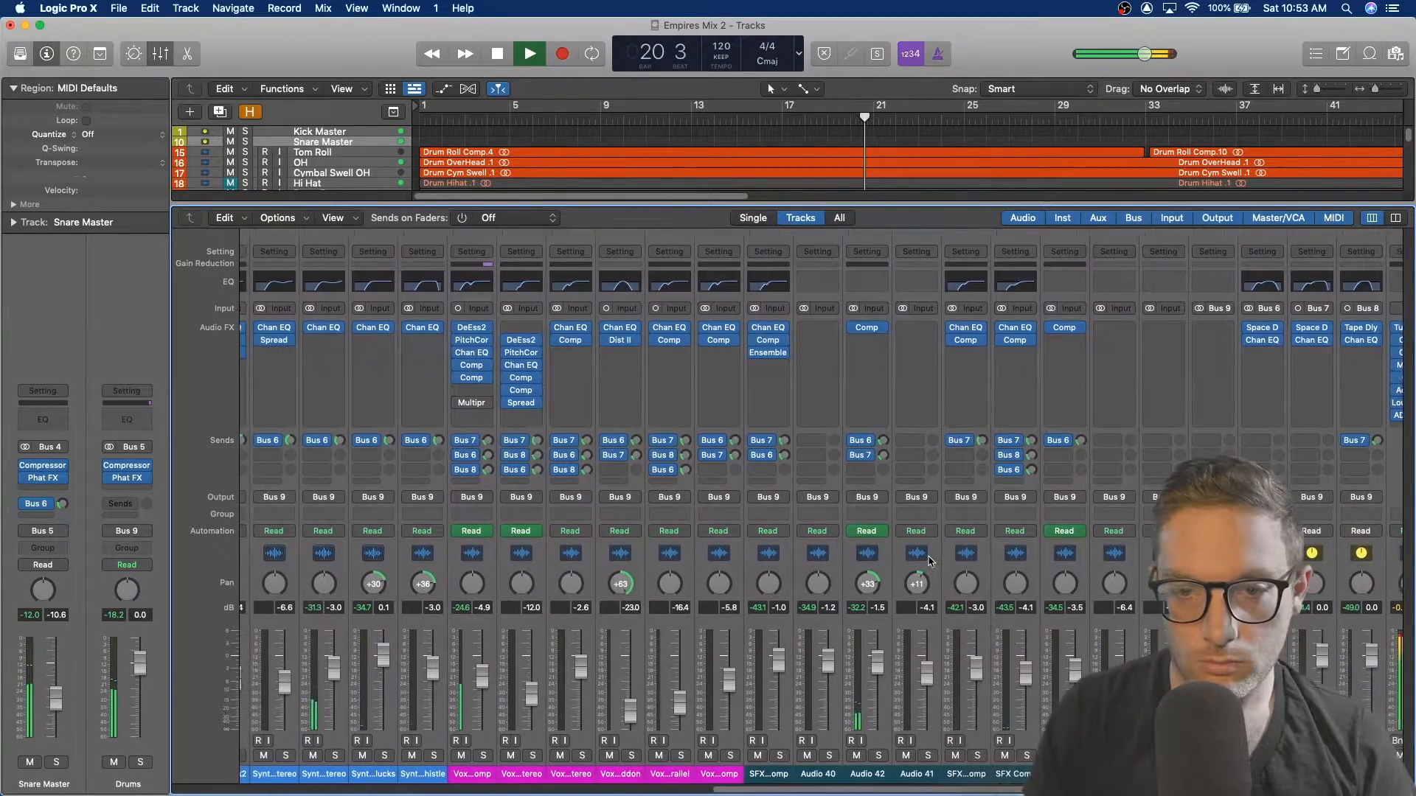
{"action": "scroll", "coordinate": [929, 561], "scroll_direction": "left", "scroll_amount": 12}
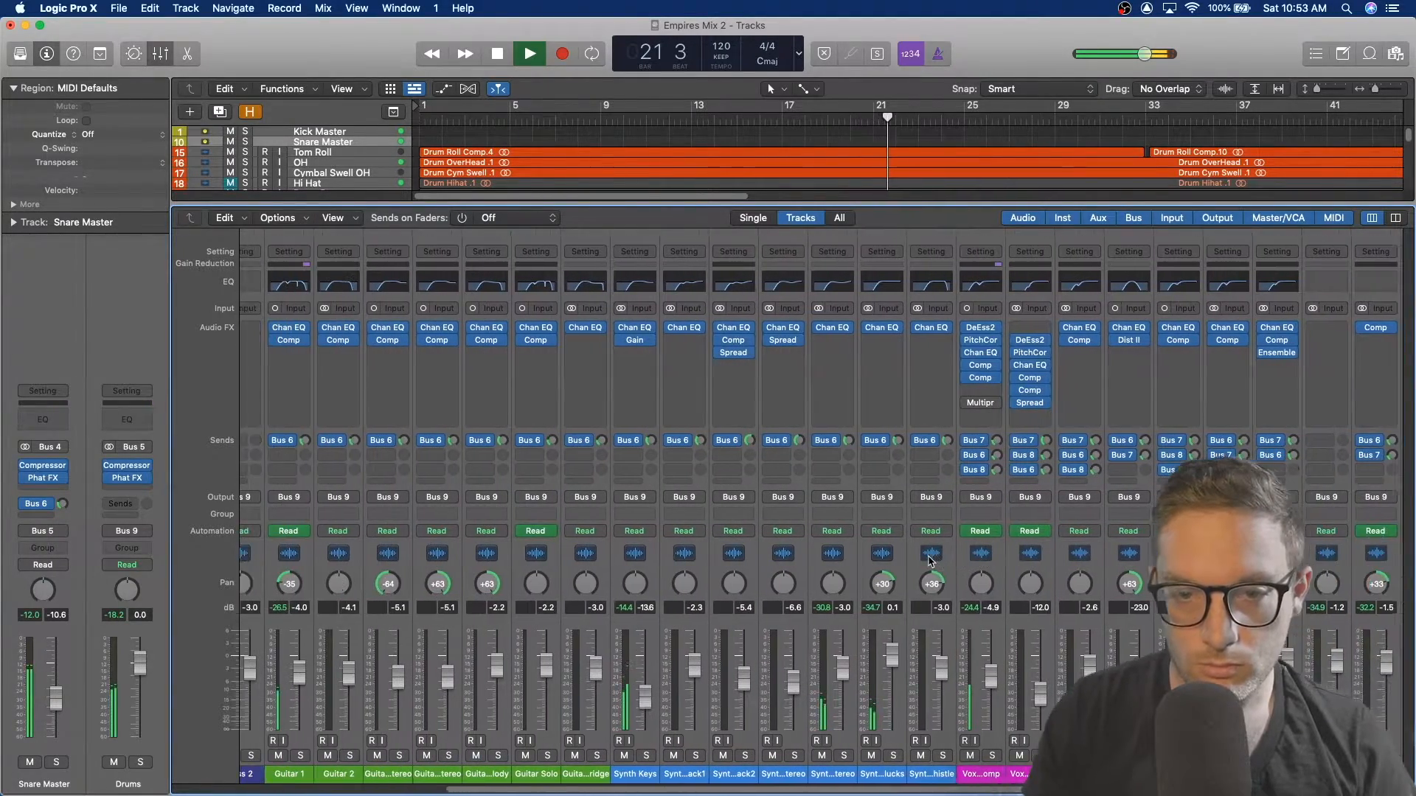
{"action": "scroll", "coordinate": [929, 560], "scroll_direction": "left", "scroll_amount": 2}
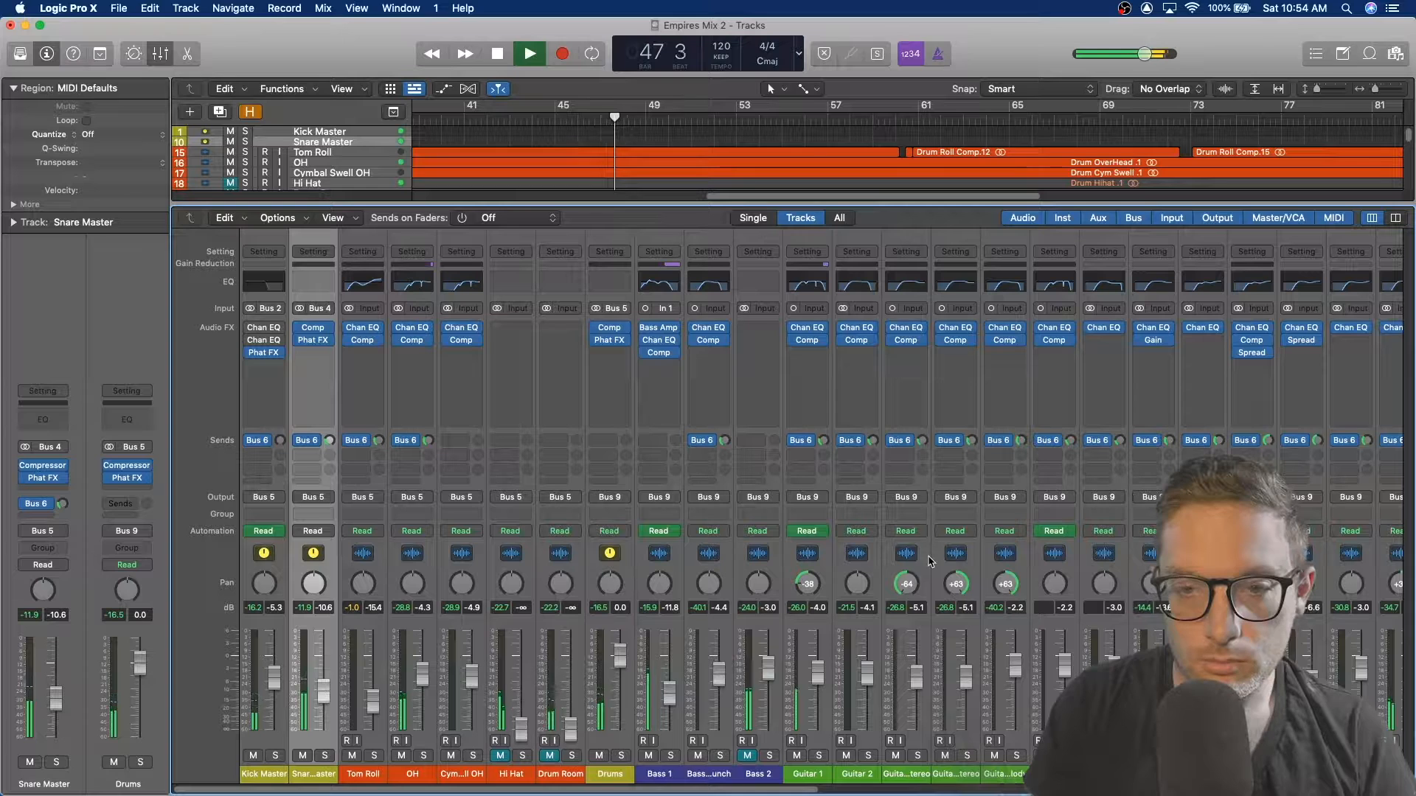
Step: Stop playback and scroll through the mixer channel strips to review their plug-ins, sends and outputs
{"action": "key", "text": "space"}
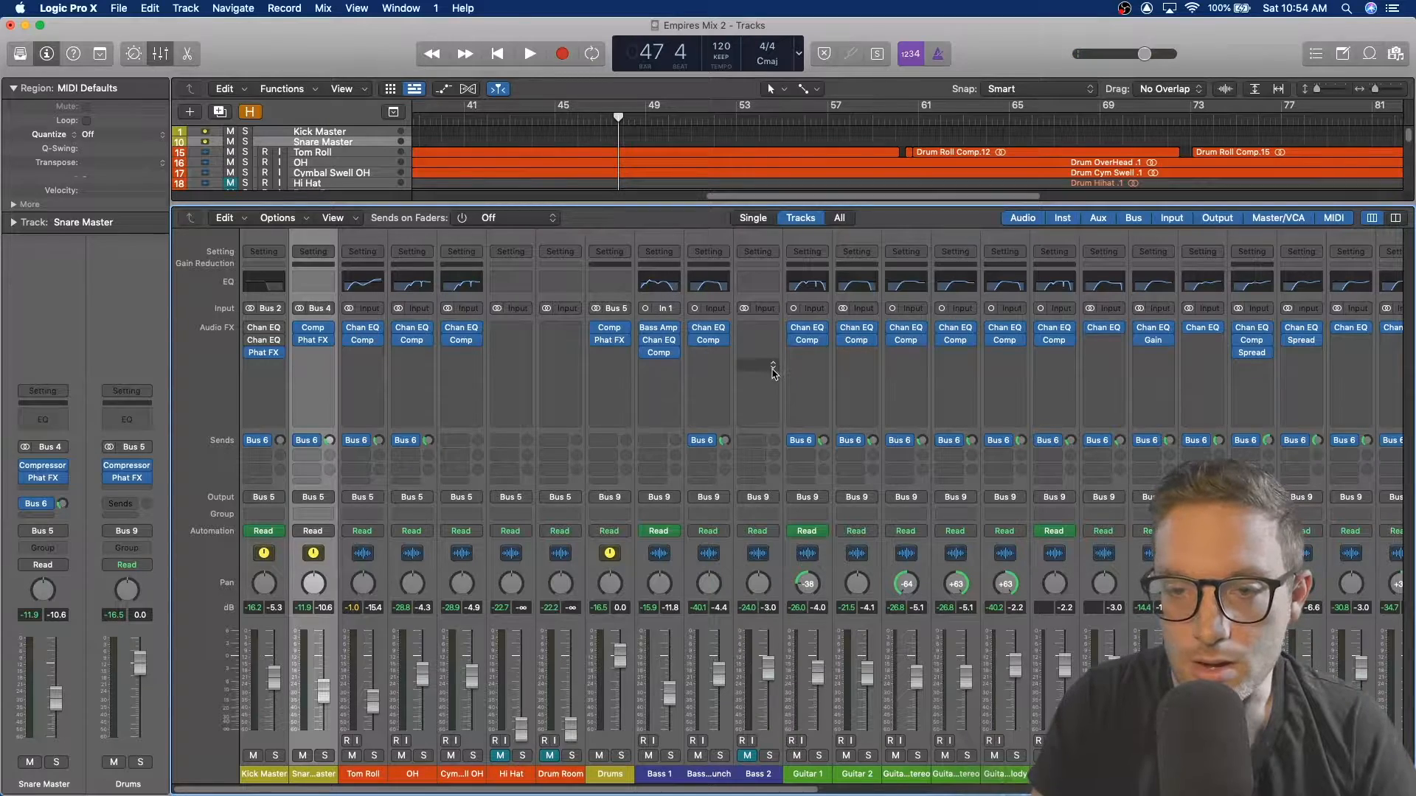
{"action": "scroll", "coordinate": [772, 372], "scroll_direction": "right", "scroll_amount": 3}
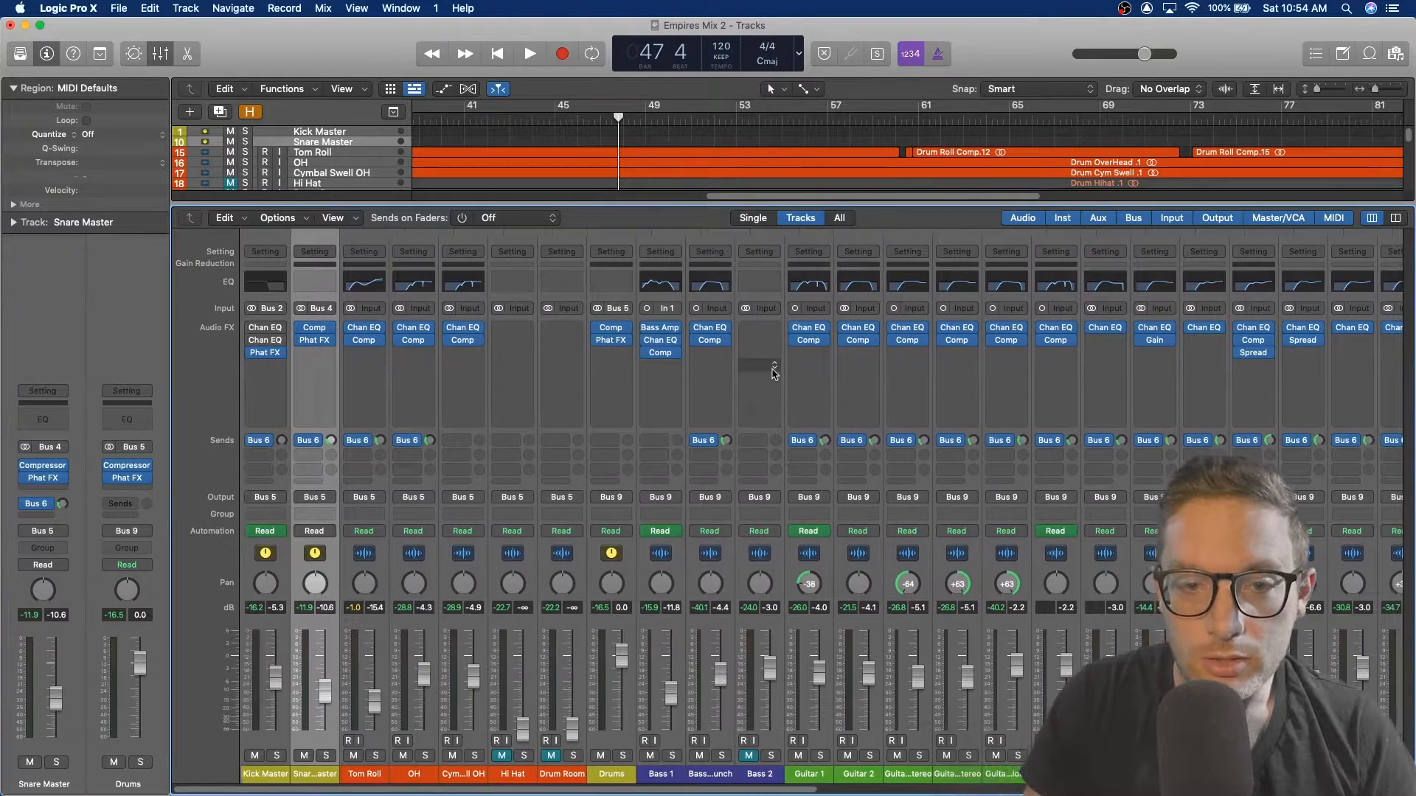
{"action": "scroll", "coordinate": [773, 373], "scroll_direction": "right", "scroll_amount": 12}
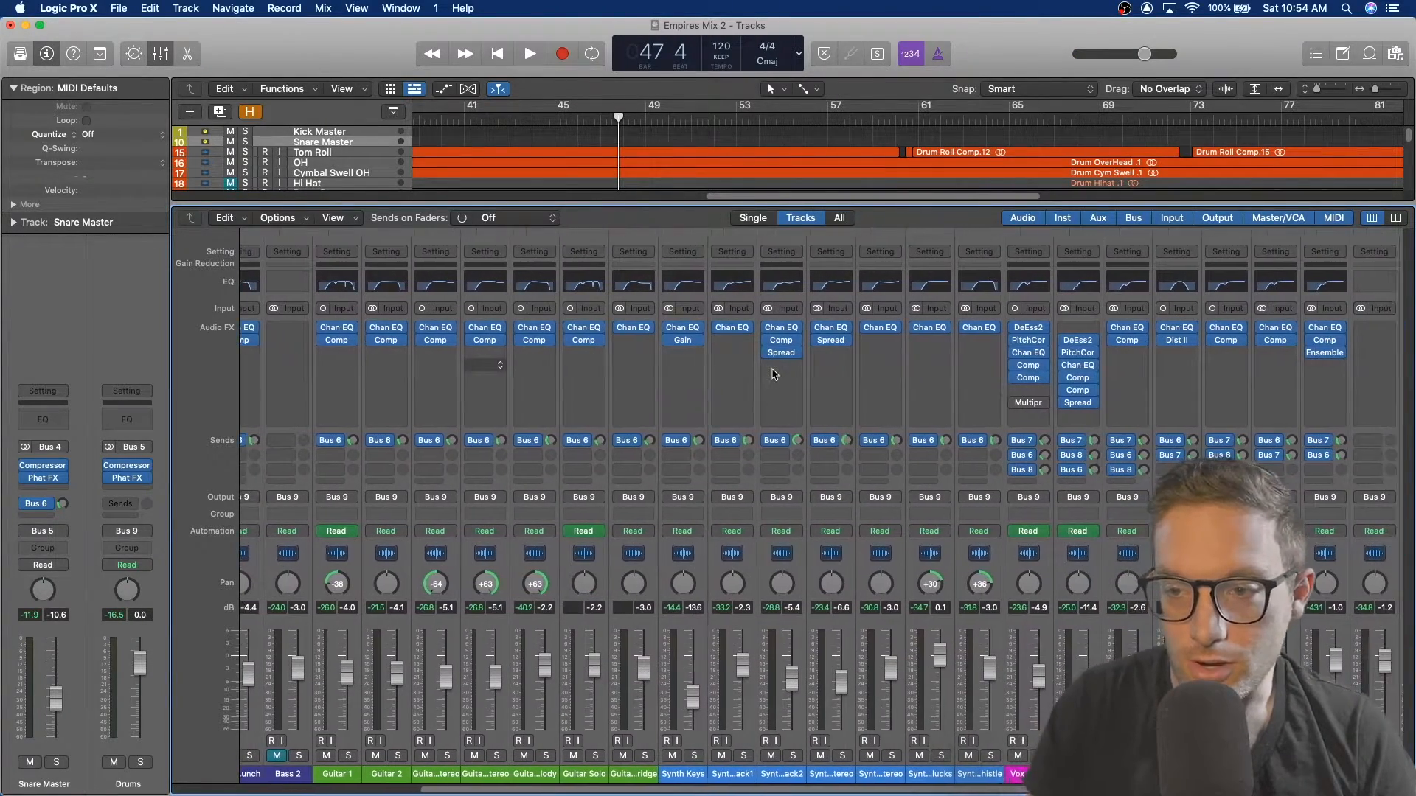
{"action": "scroll", "coordinate": [783, 374], "scroll_direction": "right", "scroll_amount": 10}
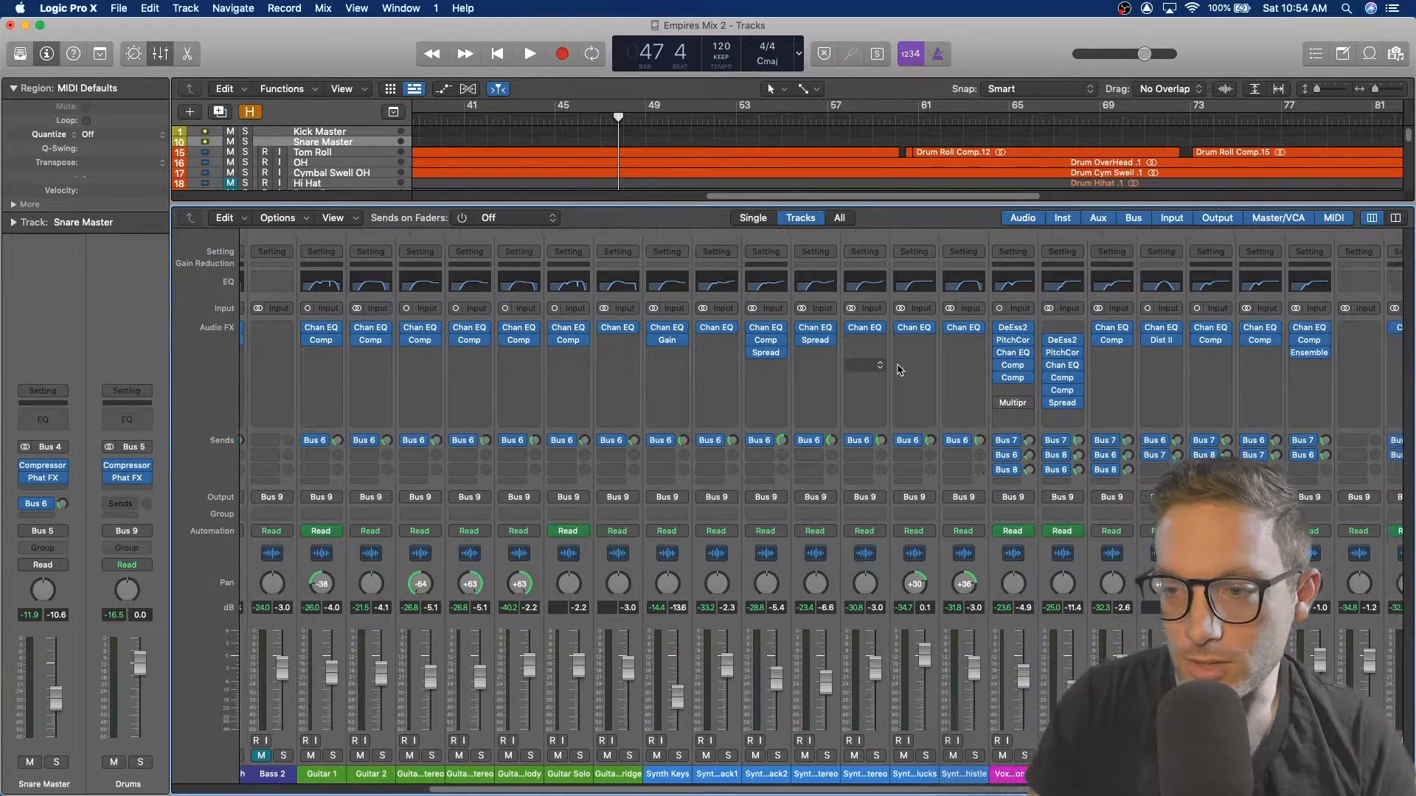
{"action": "scroll", "coordinate": [1062, 361], "scroll_direction": "right", "scroll_amount": 10}
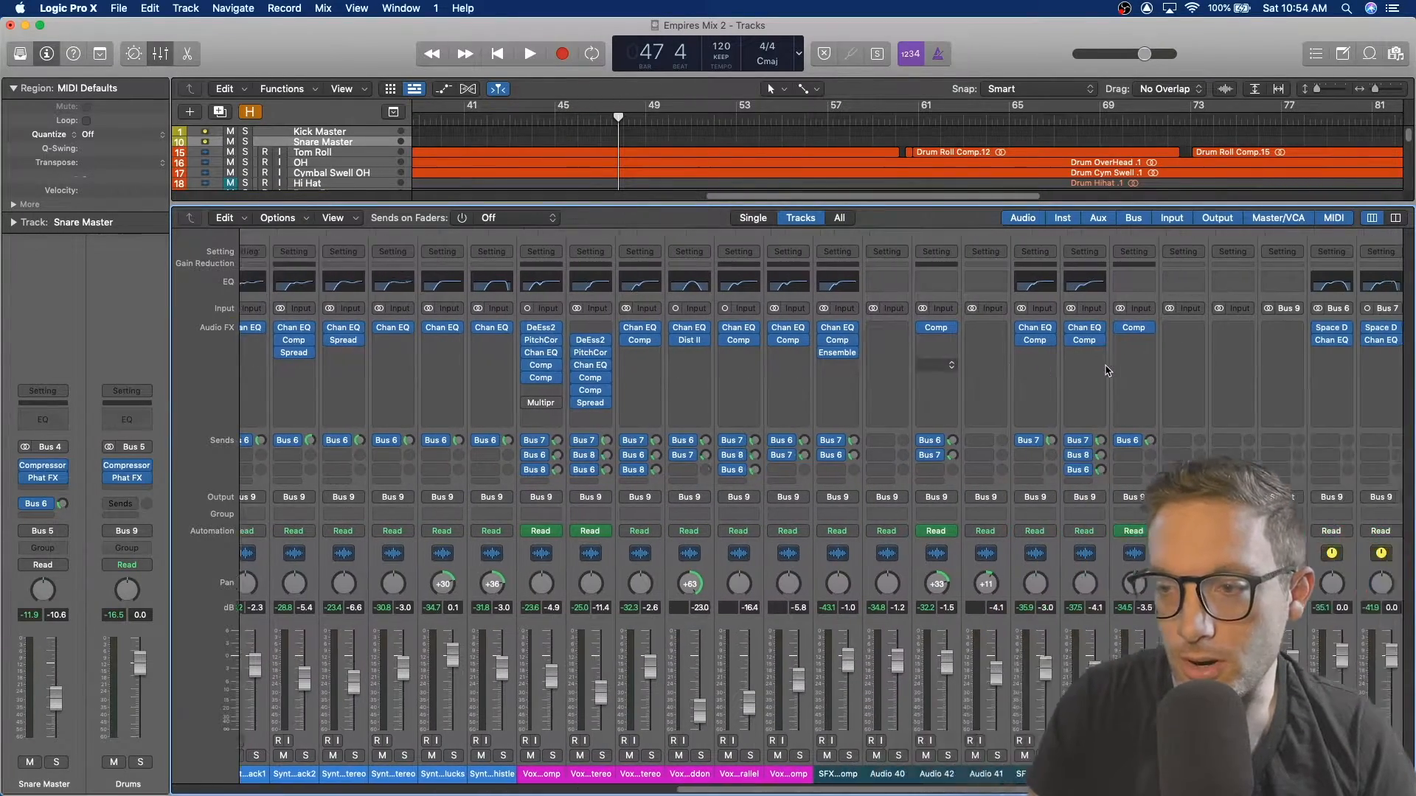
{"action": "scroll", "coordinate": [1080, 370], "scroll_direction": "left", "scroll_amount": 17}
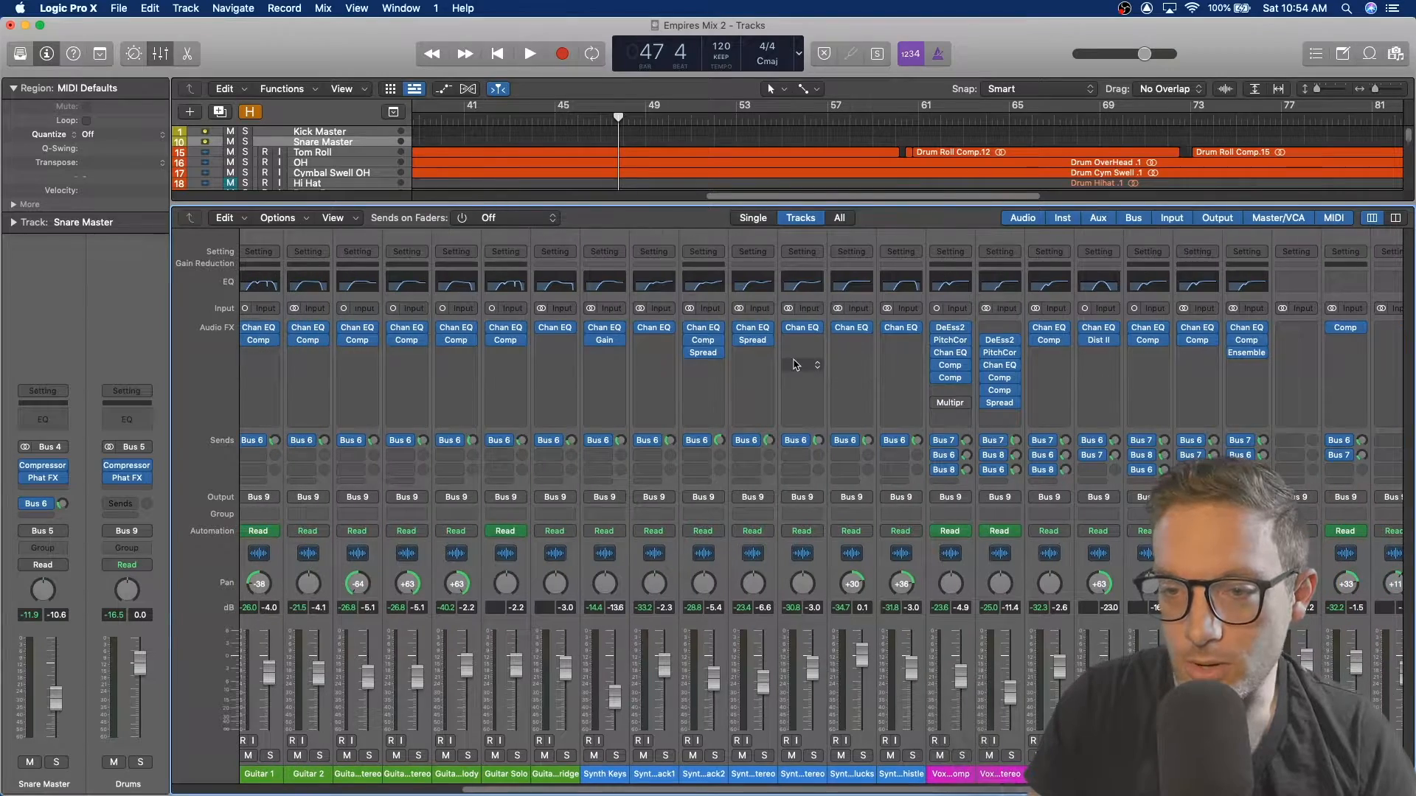
{"action": "scroll", "coordinate": [769, 360], "scroll_direction": "left", "scroll_amount": 8}
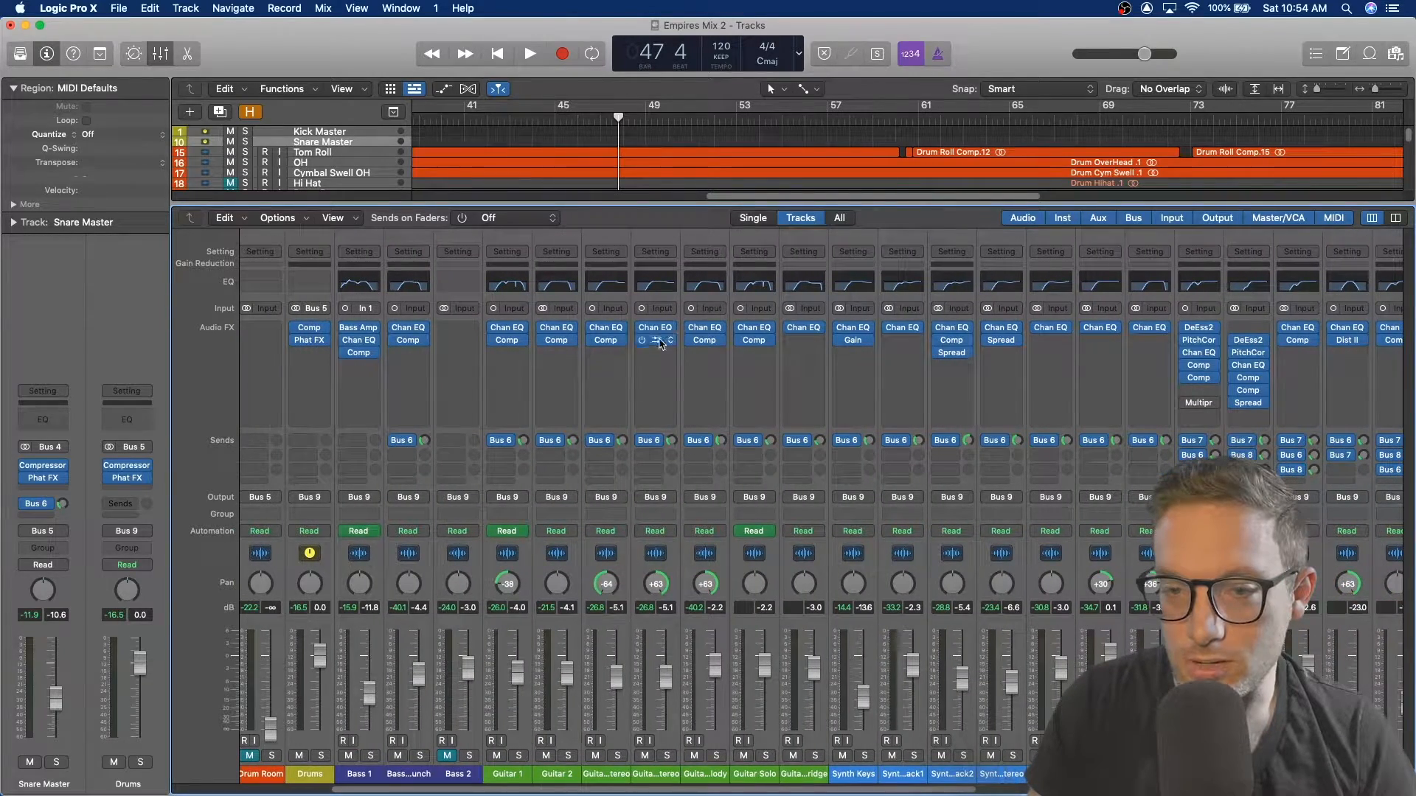
{"action": "scroll", "coordinate": [649, 361], "scroll_direction": "left", "scroll_amount": 6}
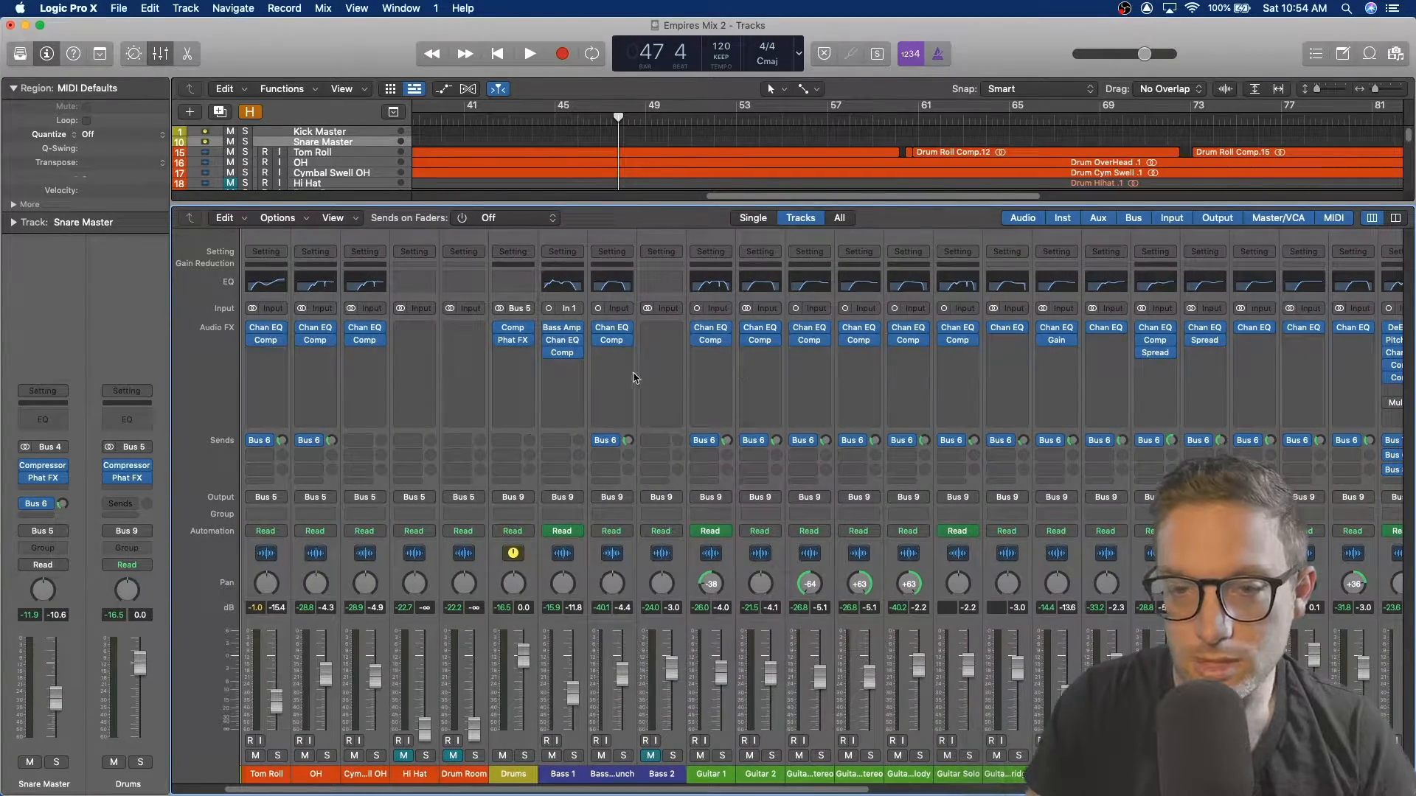
{"action": "scroll", "coordinate": [594, 376], "scroll_direction": "left", "scroll_amount": 3}
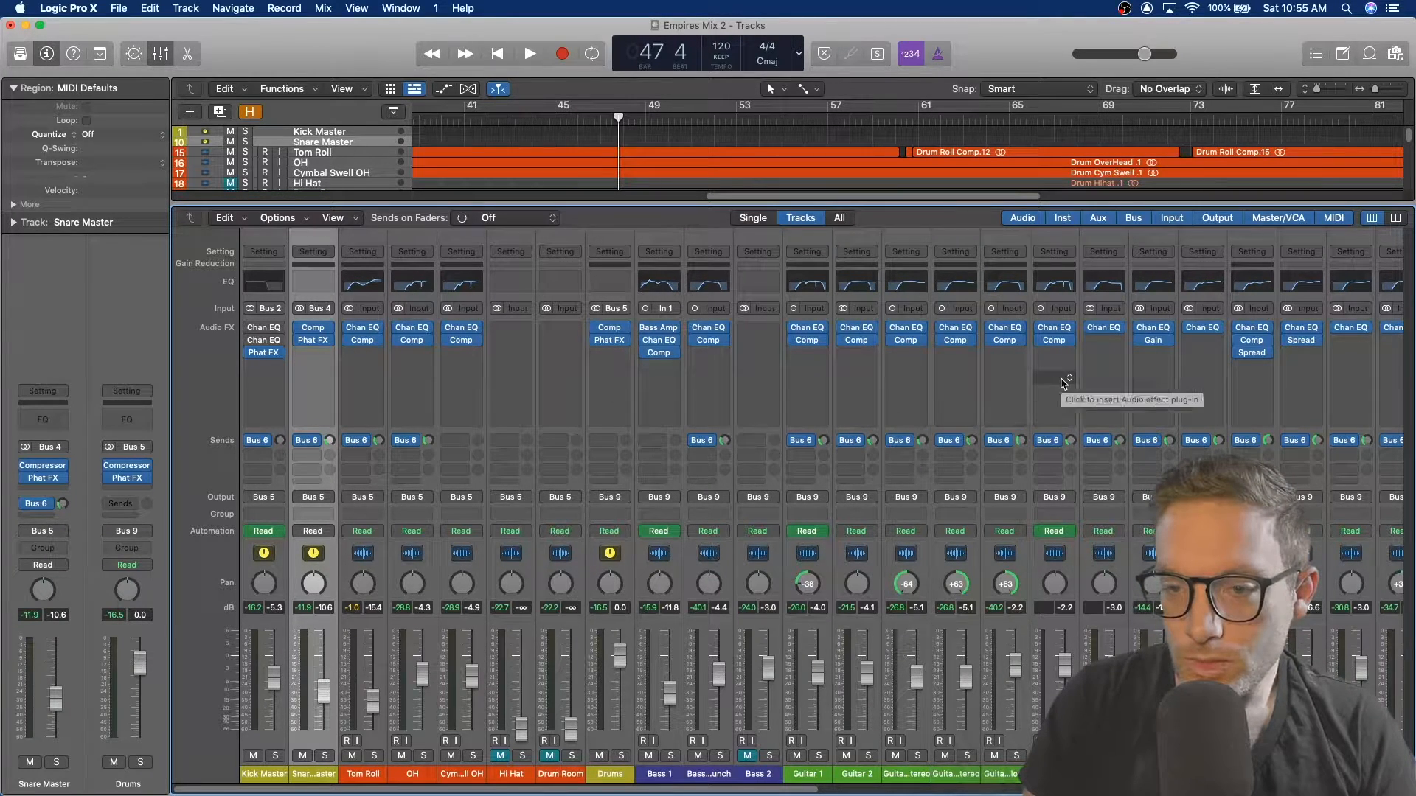
{"action": "scroll", "coordinate": [1122, 376], "scroll_direction": "right", "scroll_amount": 10}
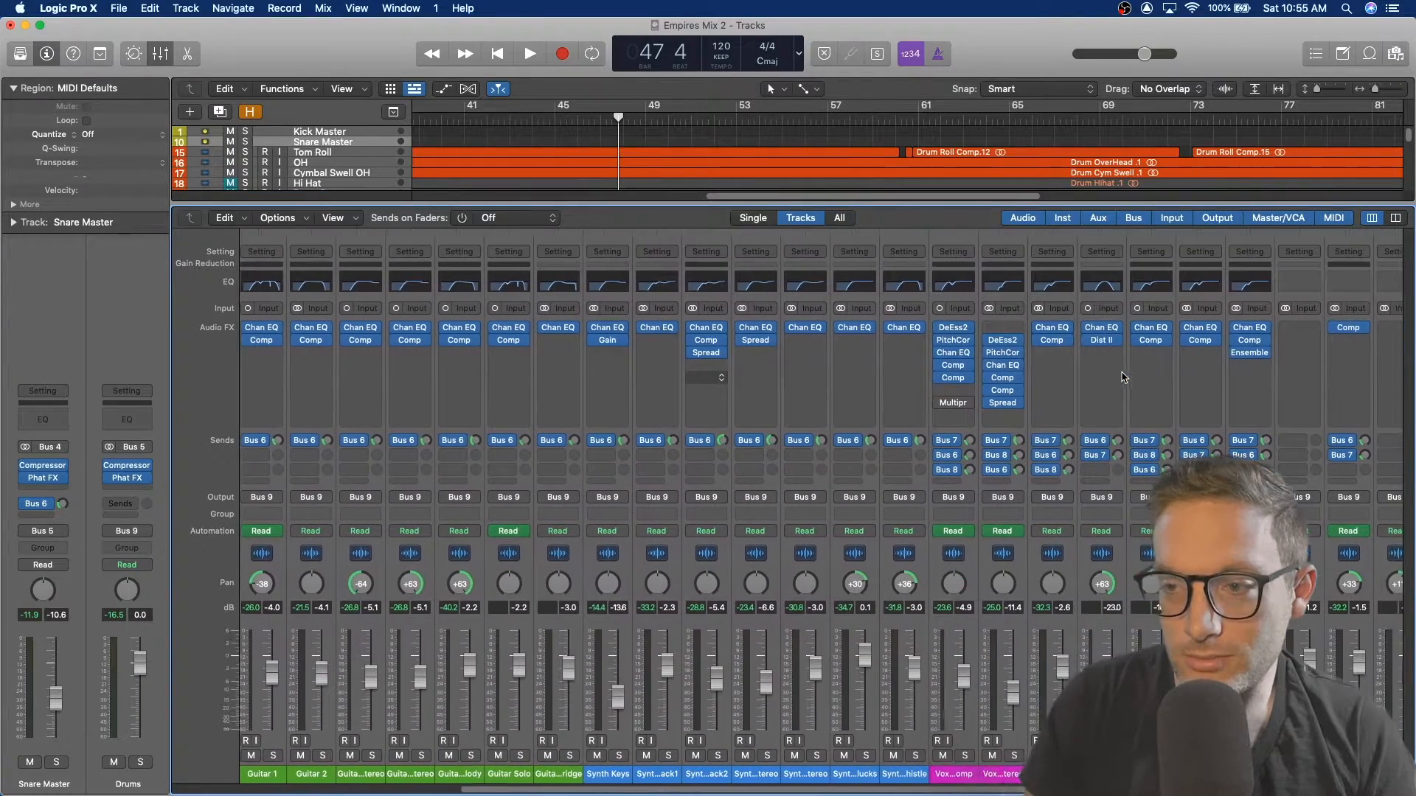
{"action": "scroll", "coordinate": [1121, 377], "scroll_direction": "right", "scroll_amount": 9}
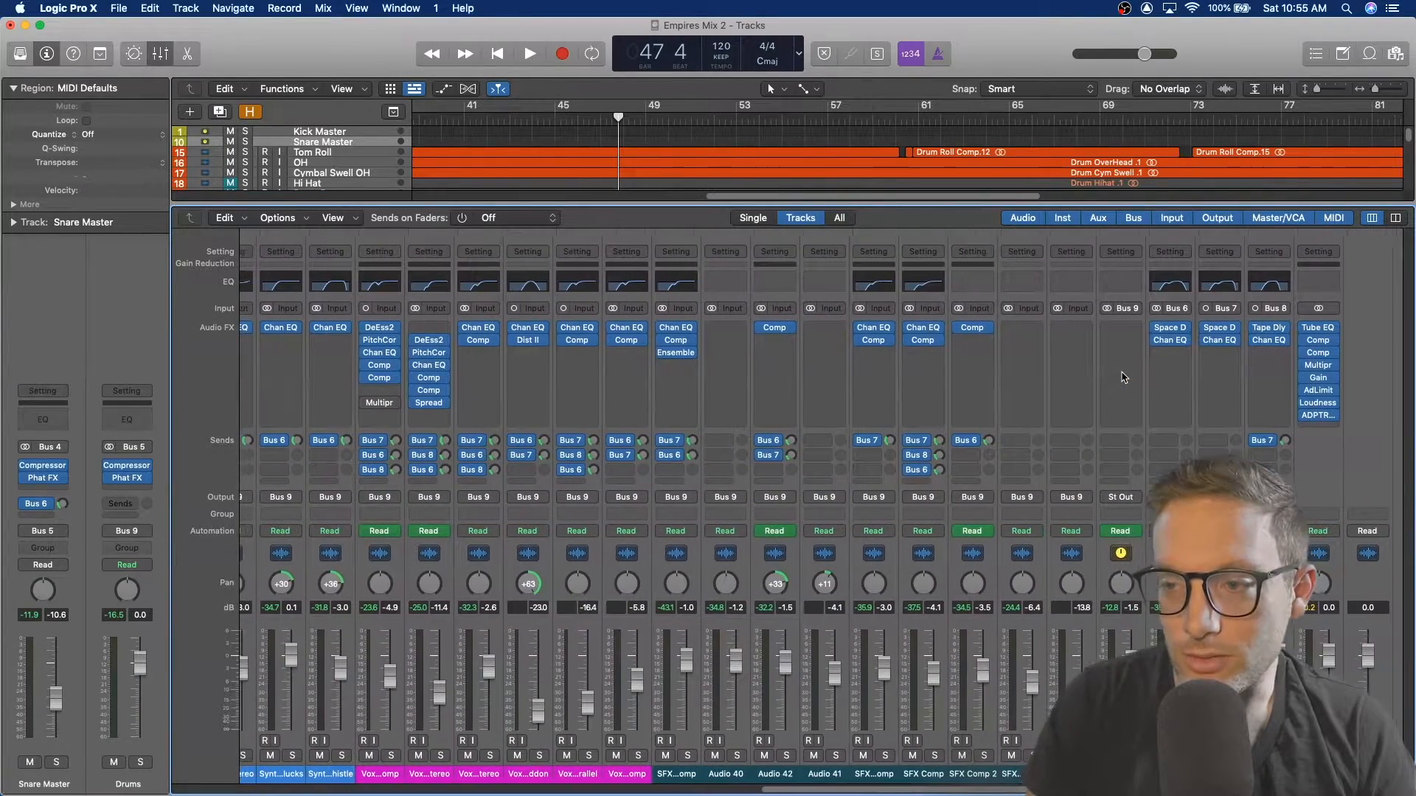
{"action": "scroll", "coordinate": [958, 377], "scroll_direction": "left", "scroll_amount": 7}
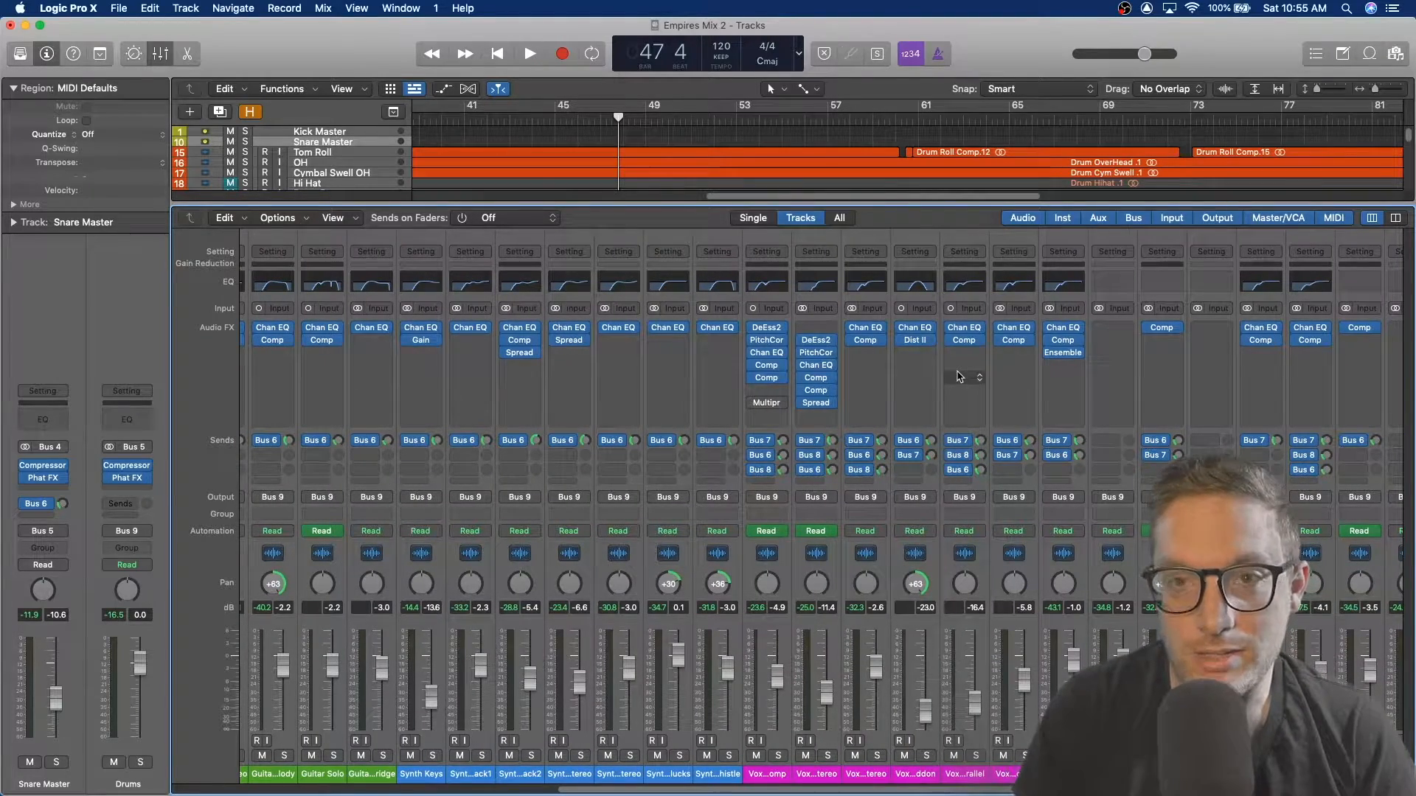
{"action": "scroll", "coordinate": [921, 377], "scroll_direction": "left", "scroll_amount": 15}
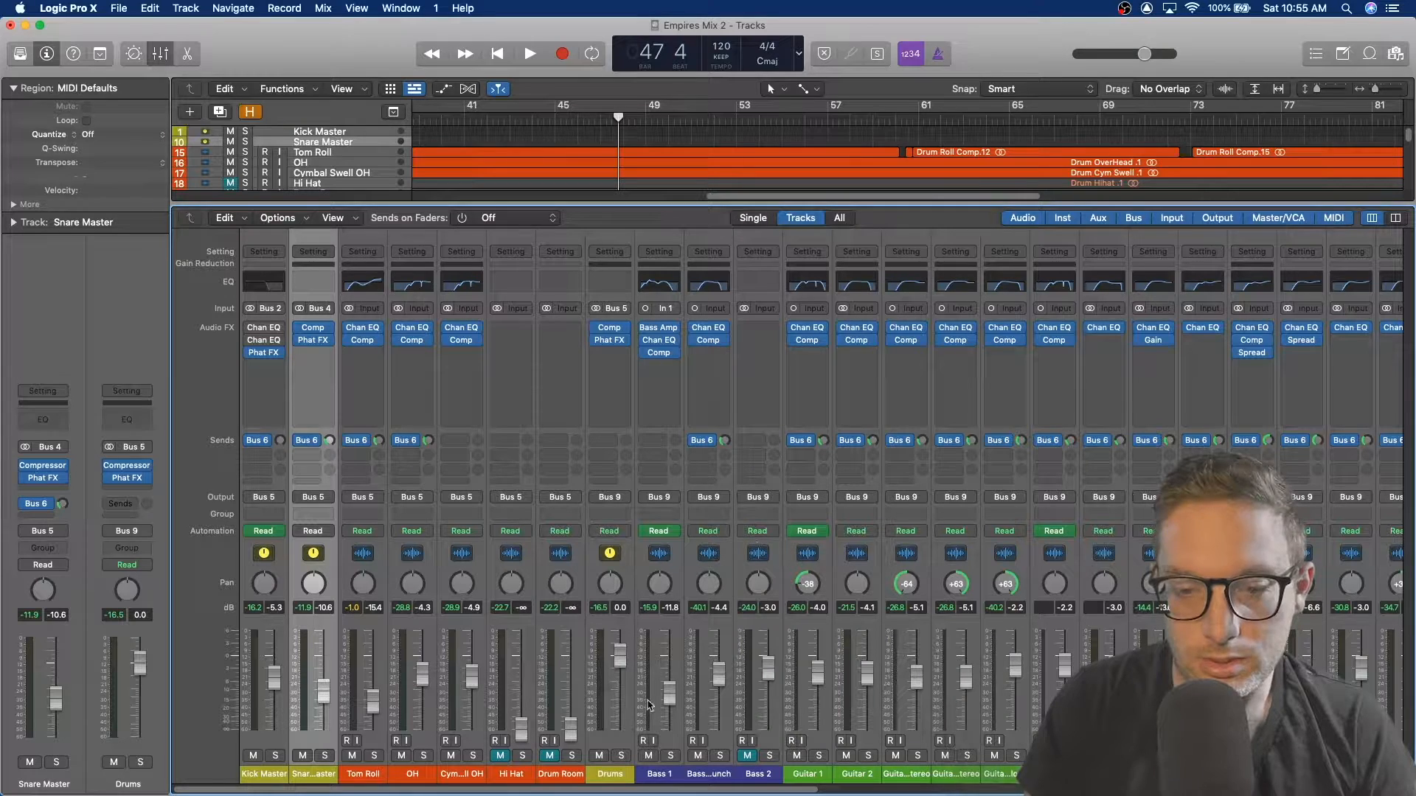
Step: Solo the Drums channel and set the playhead at bar 43
{"action": "left_click", "coordinate": [623, 757]}
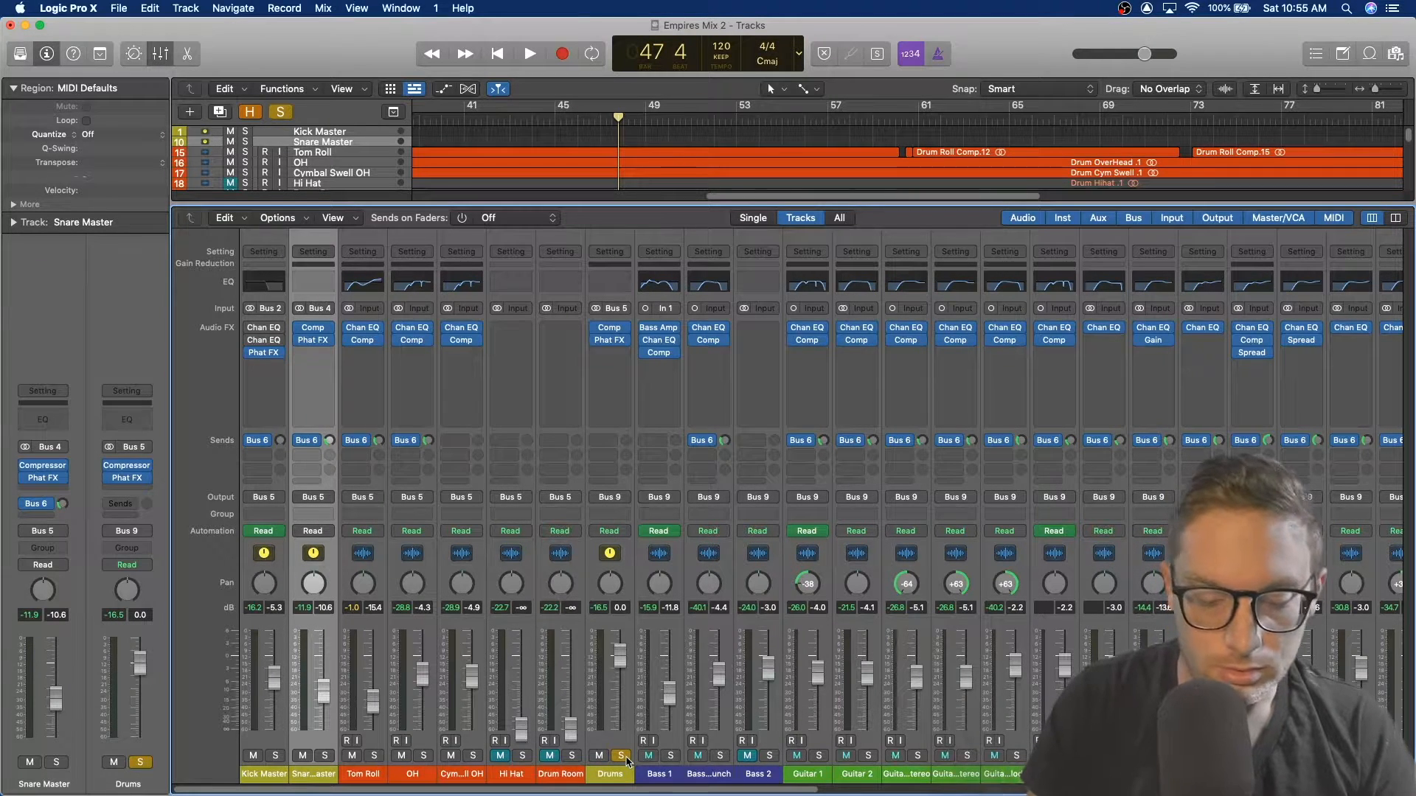
{"action": "left_click", "coordinate": [511, 116]}
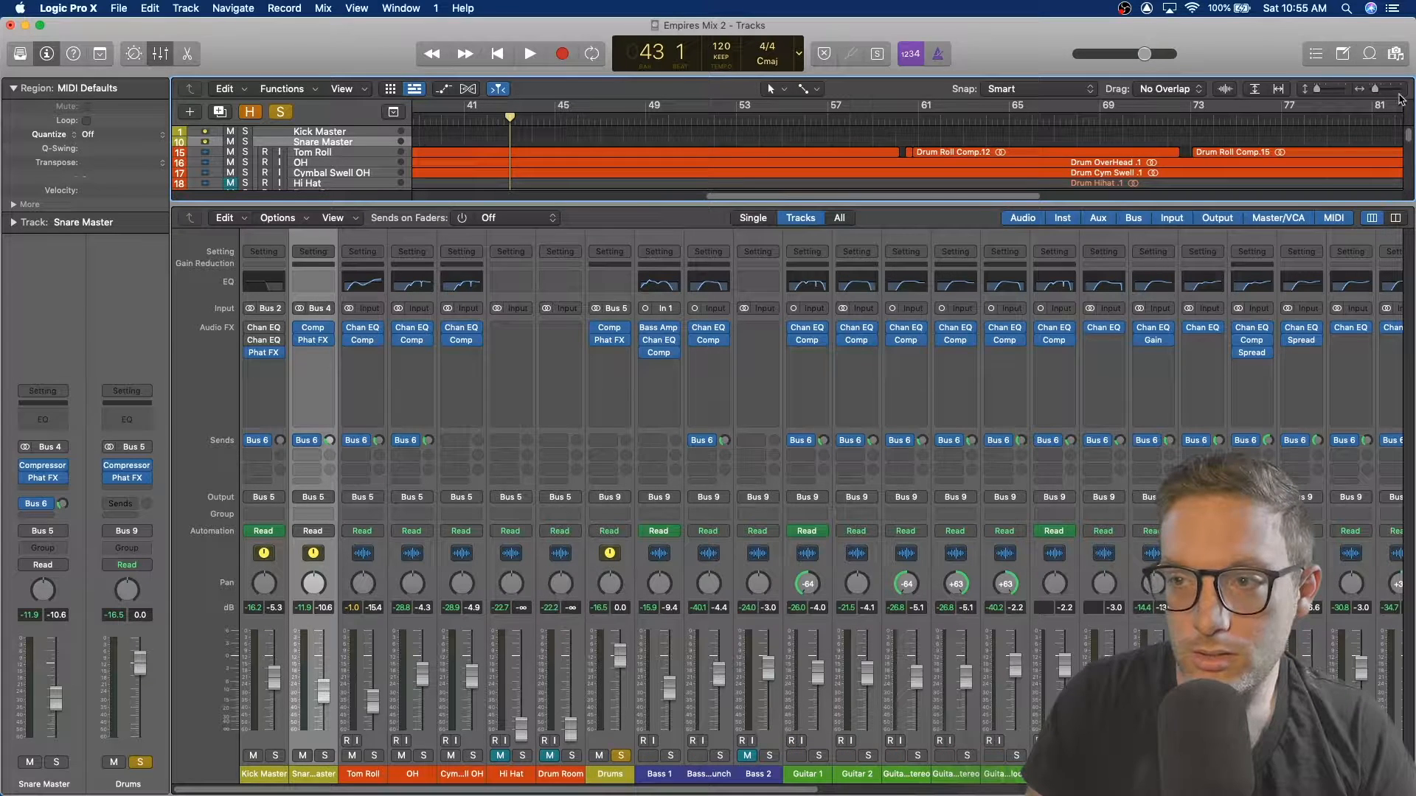
Step: Close the mixer and zoom the tracks area out to show the whole arrangement
{"action": "left_click_drag", "start_coordinate": [1320, 92], "coordinate": [1336, 95]}
{"action": "scroll", "coordinate": [1048, 144], "scroll_direction": "down", "scroll_amount": 5}
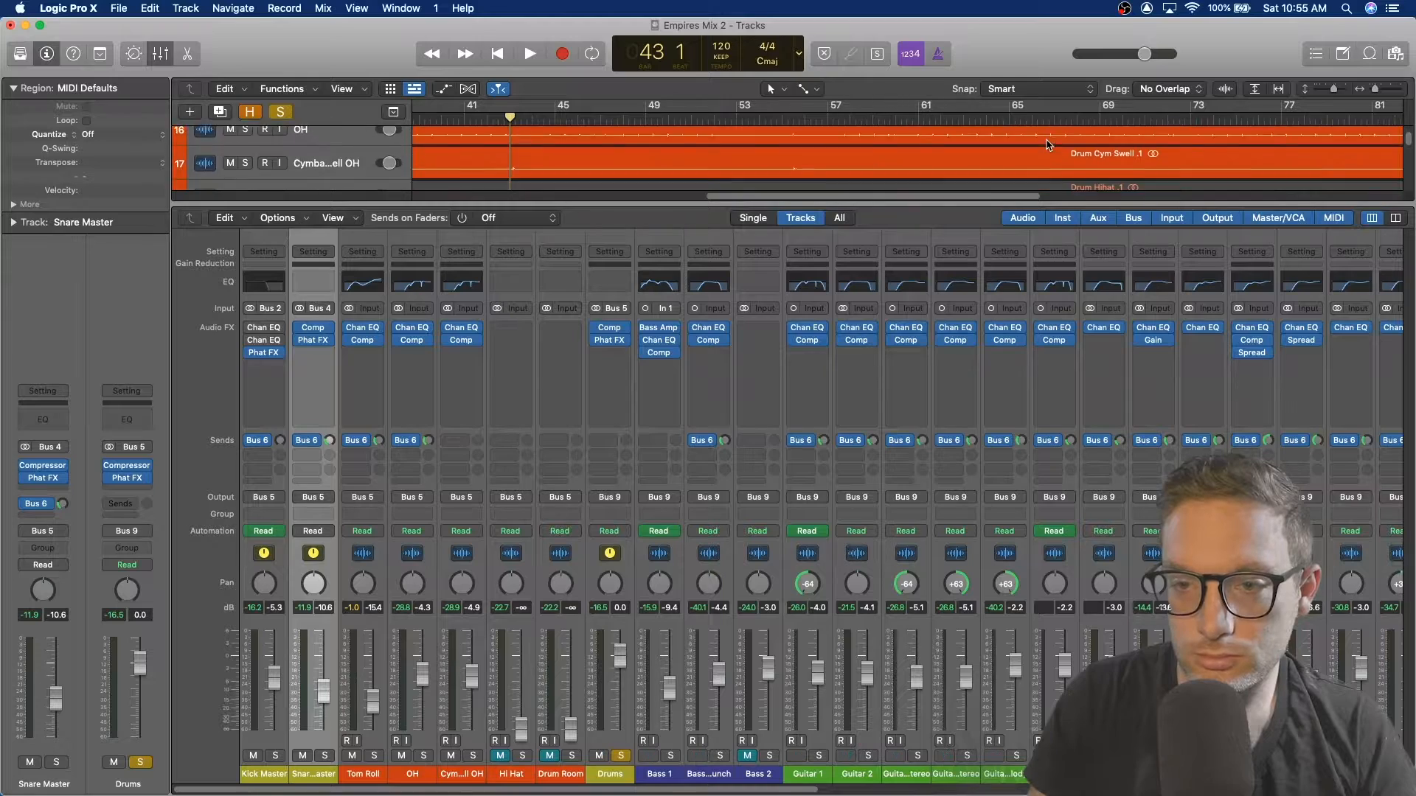
{"action": "key", "text": "x"}
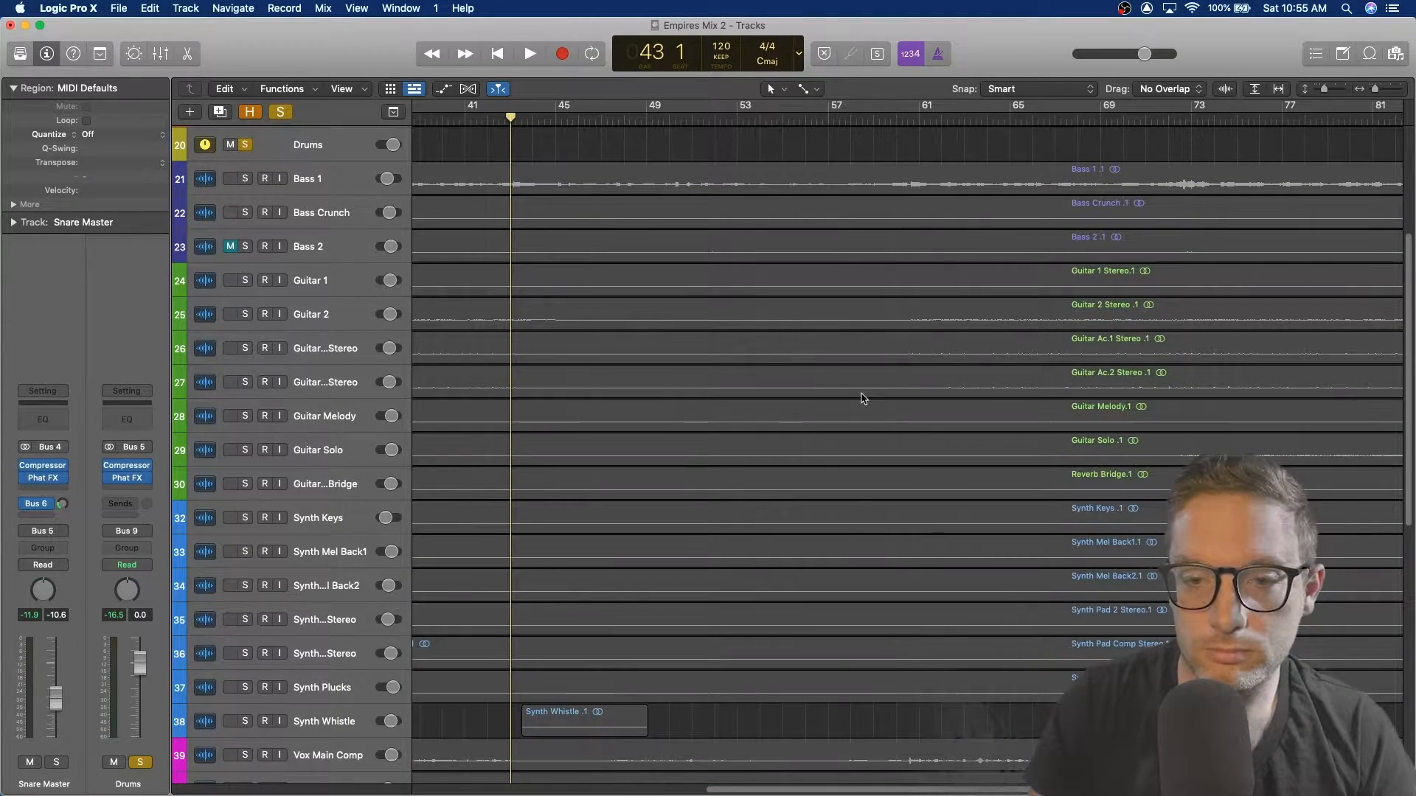
{"action": "scroll", "coordinate": [863, 398], "scroll_direction": "up", "scroll_amount": 10}
{"action": "scroll", "coordinate": [855, 411], "scroll_direction": "left", "scroll_amount": 10}
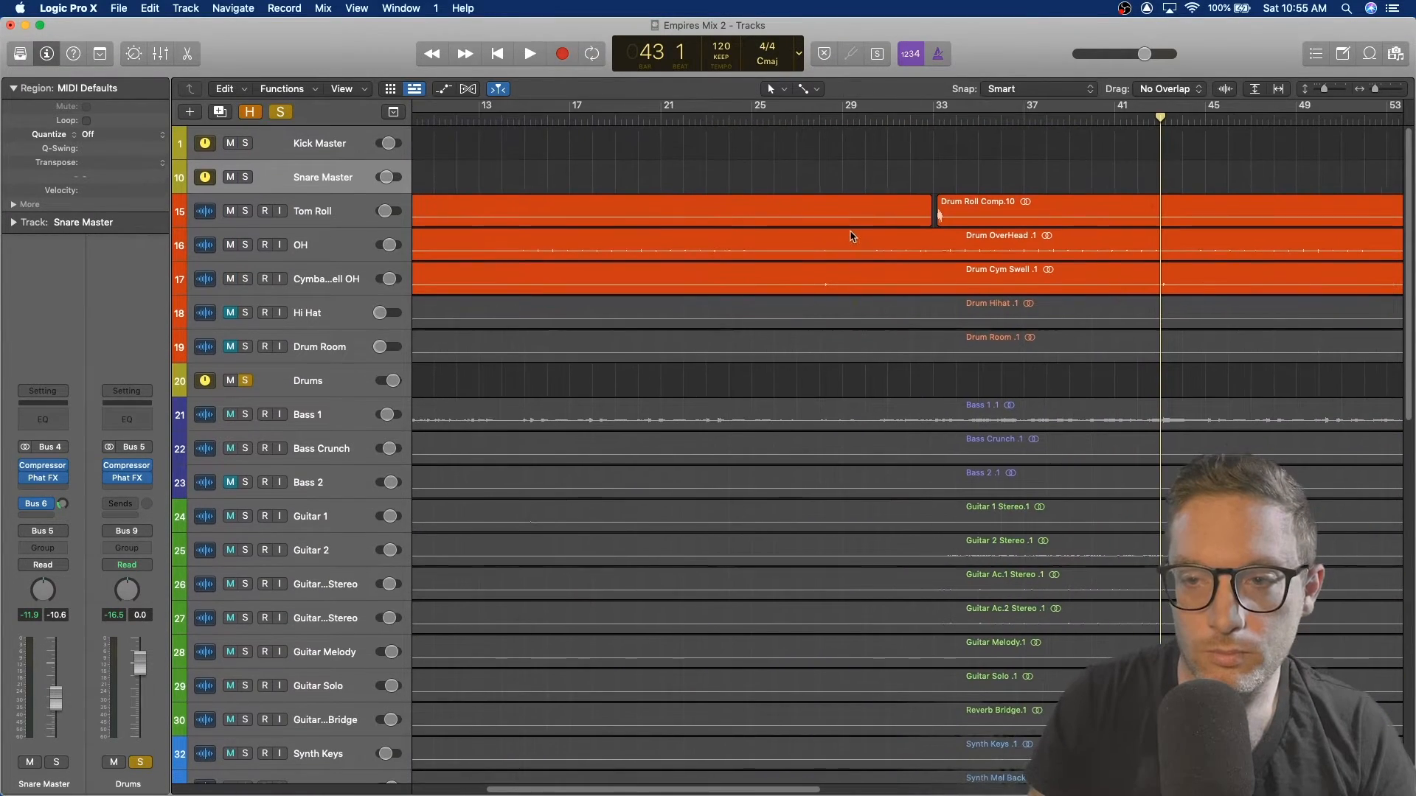
{"action": "left_click_drag", "start_coordinate": [1376, 88], "coordinate": [1365, 86]}
{"action": "scroll", "coordinate": [729, 257], "scroll_direction": "up", "scroll_amount": 2}
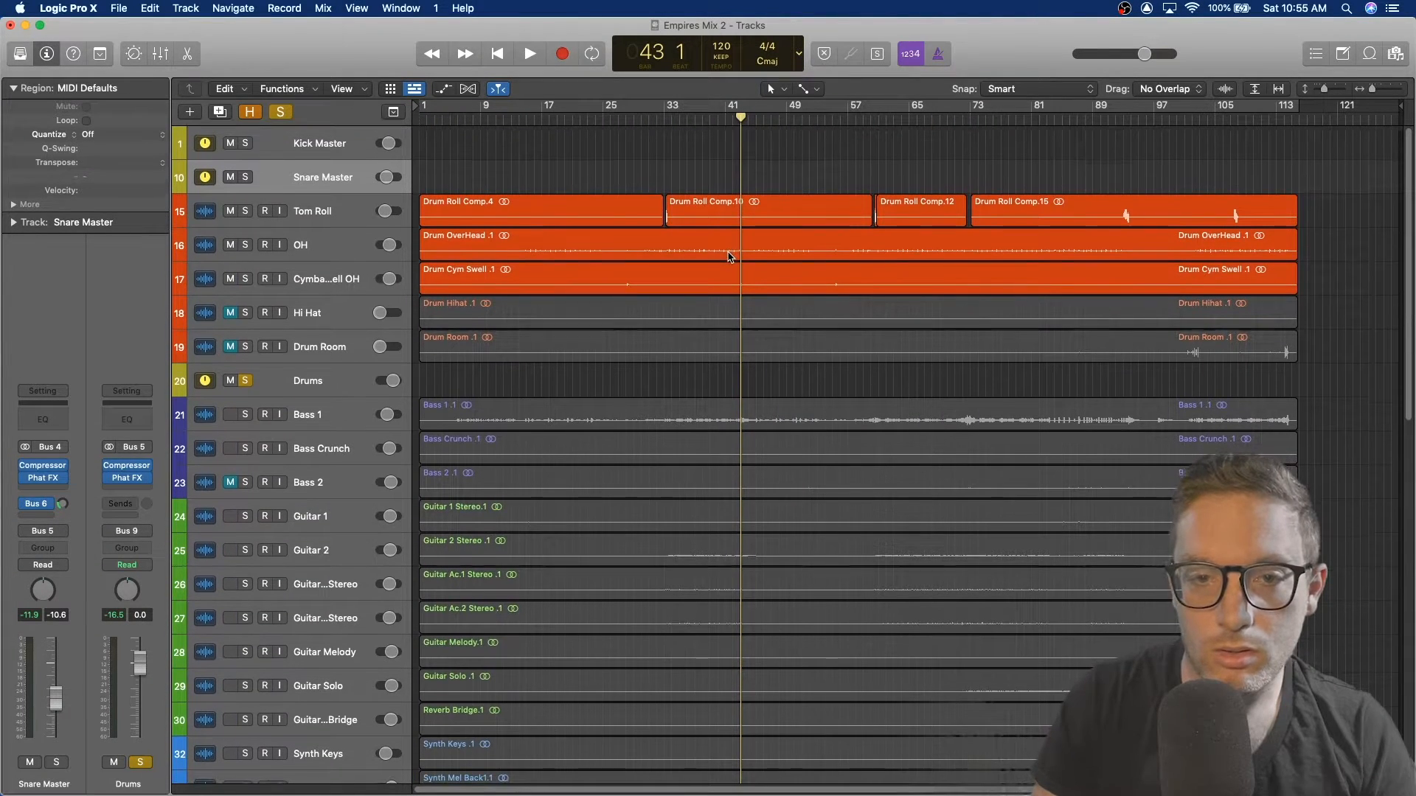
Step: Play the soloed drums from around bar 24, then stop playback near bar 20
{"action": "left_click", "coordinate": [592, 118]}
{"action": "key", "text": "space"}
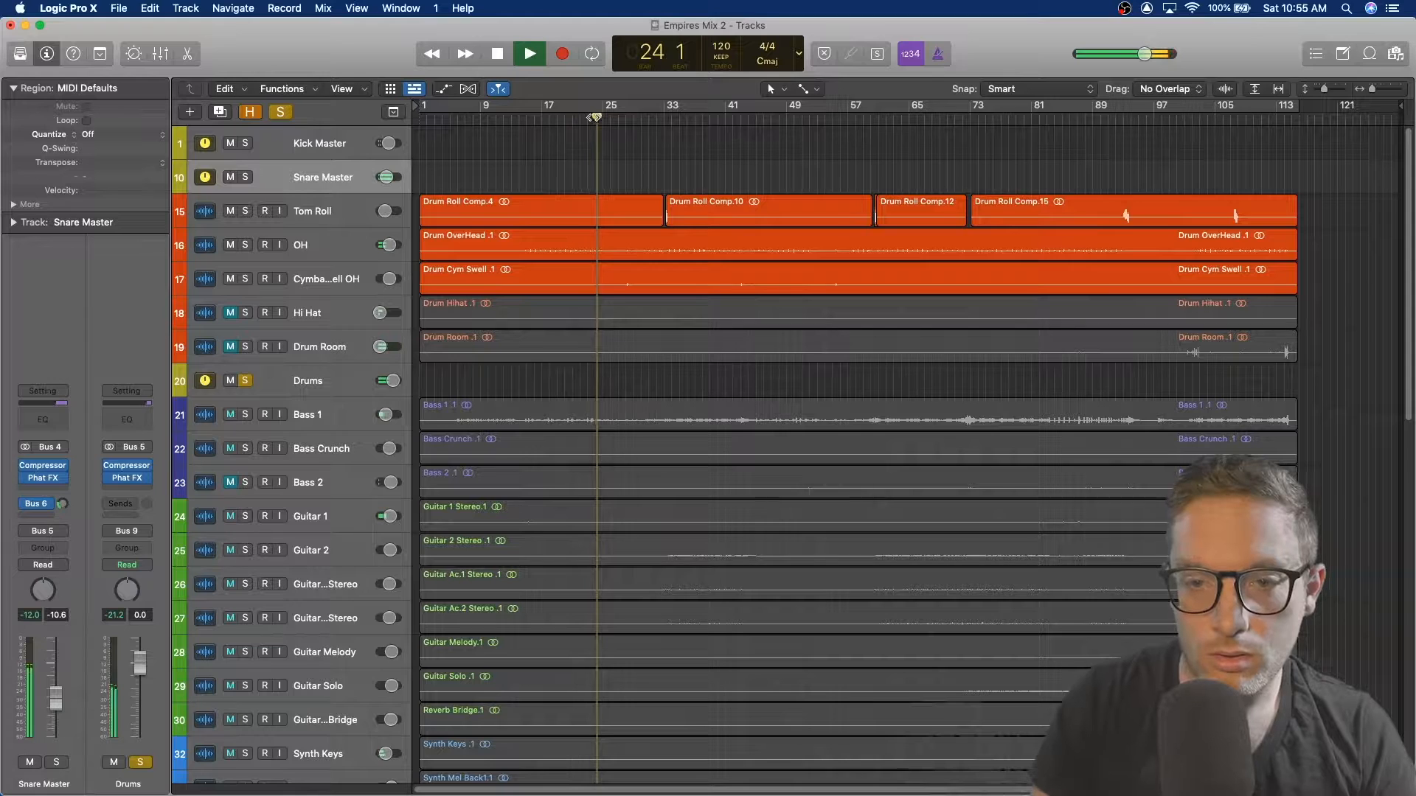
{"action": "left_click", "coordinate": [534, 120]}
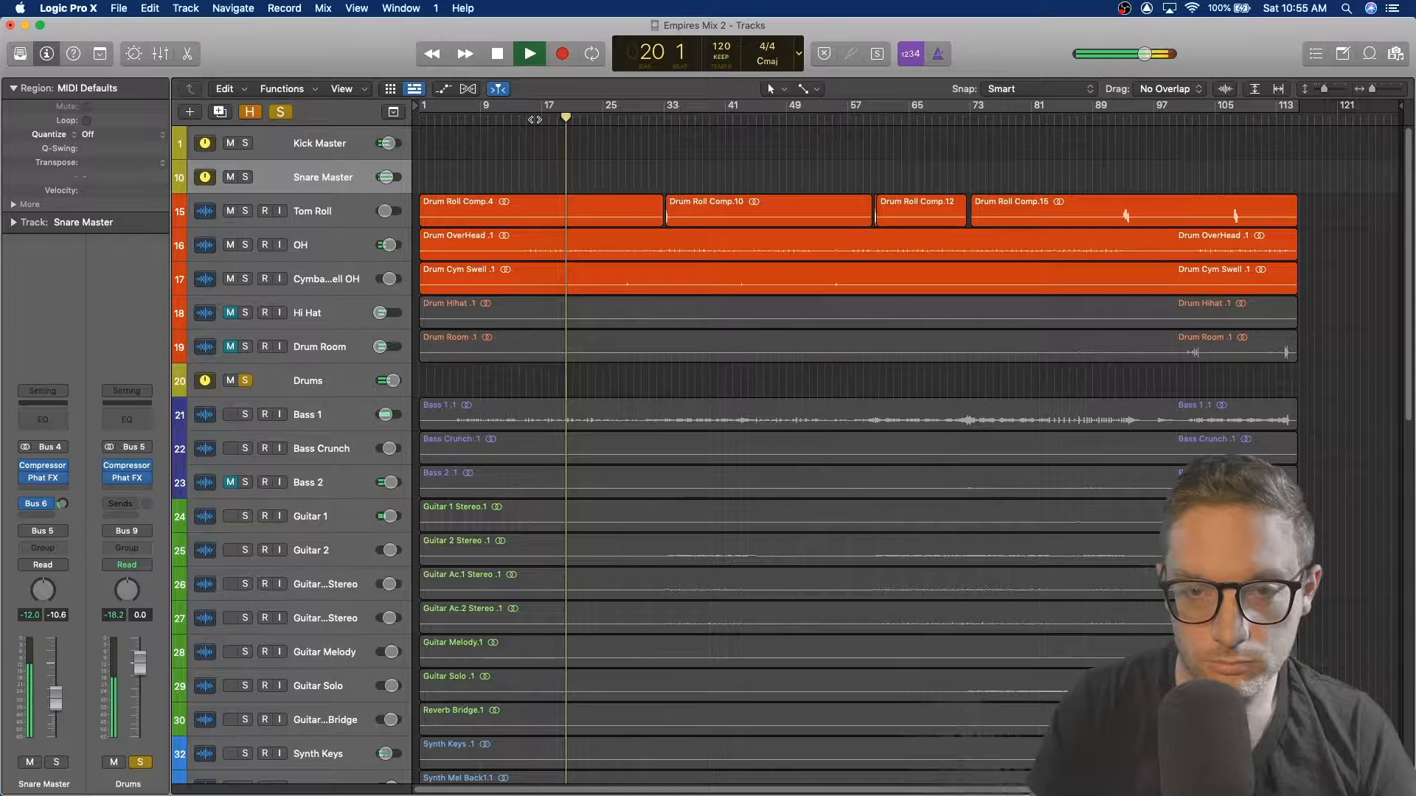
{"action": "key", "text": "space"}
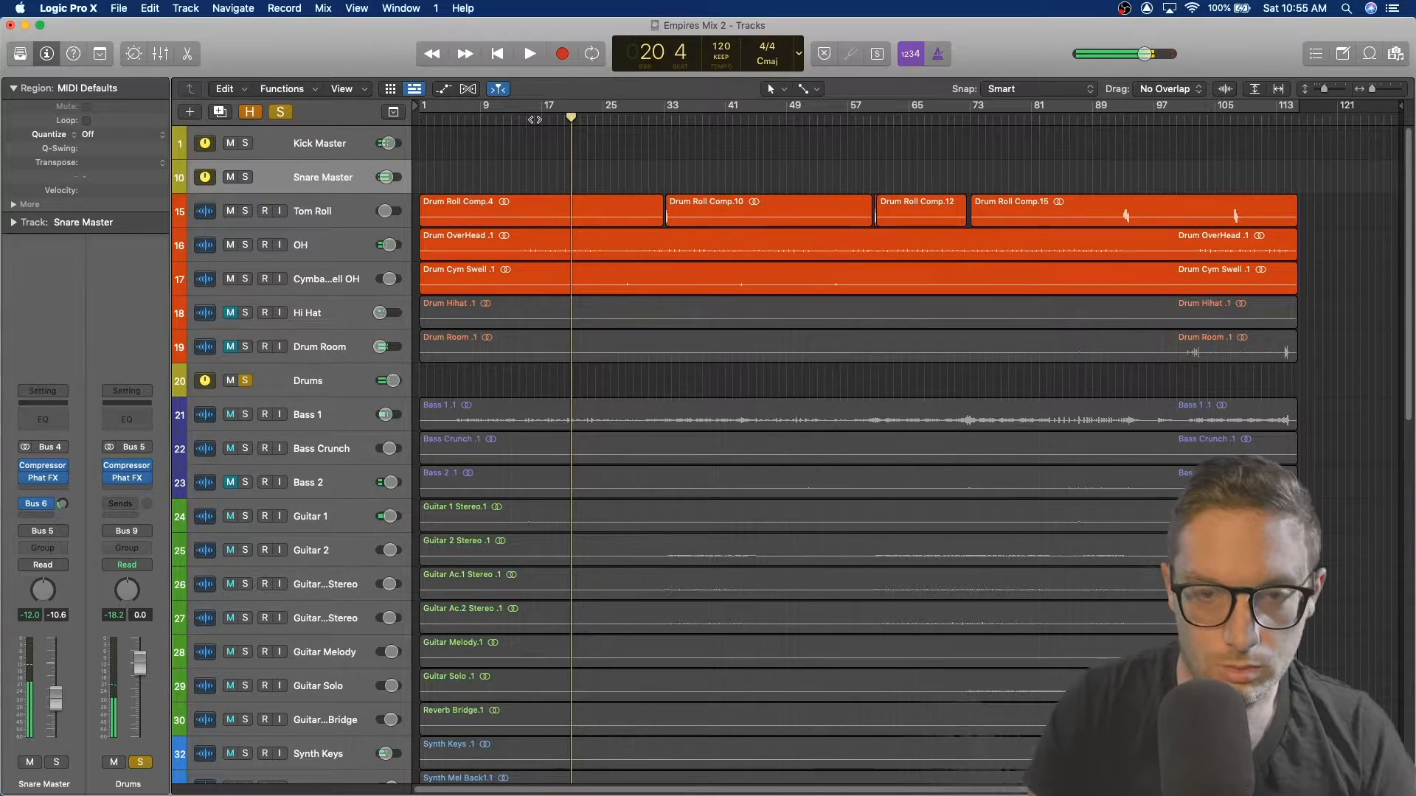
Step: Reveal the hidden tracks in the tracks area
{"action": "key", "text": "x"}
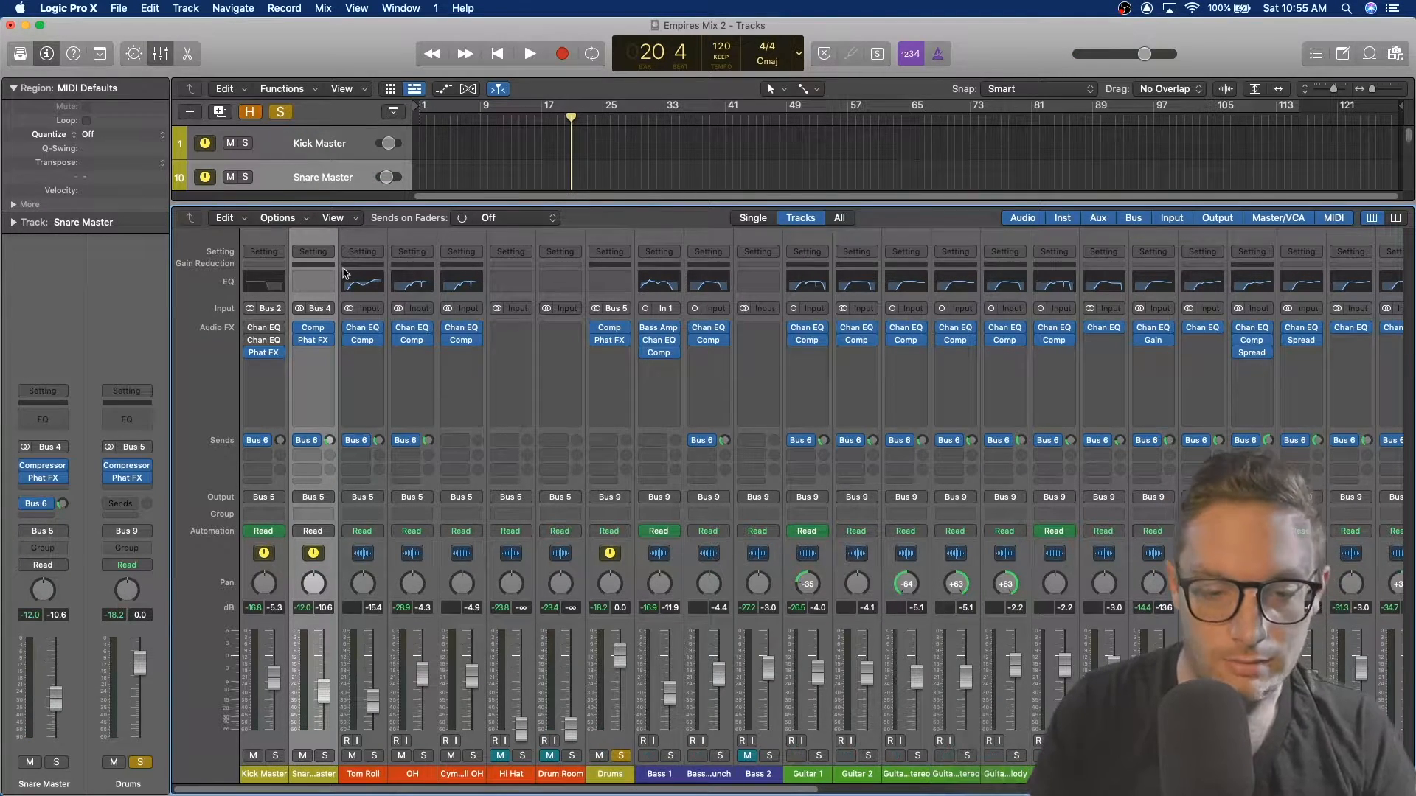
{"action": "key", "text": "x"}
{"action": "key", "text": "h"}
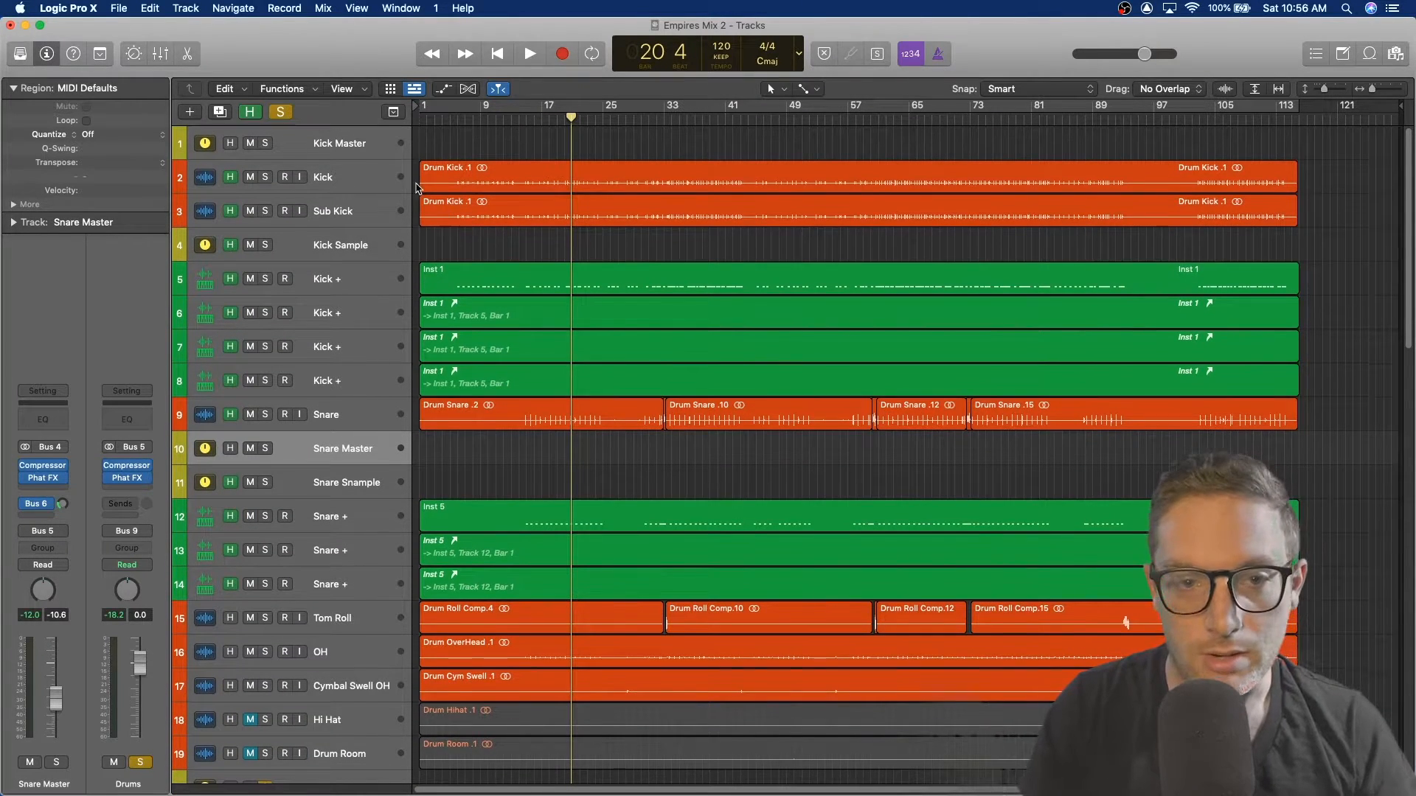
Step: Select the Kick, Sub Kick, Kick Sample and Kick + tracks one by one to inspect their channel strips
{"action": "left_click", "coordinate": [341, 184]}
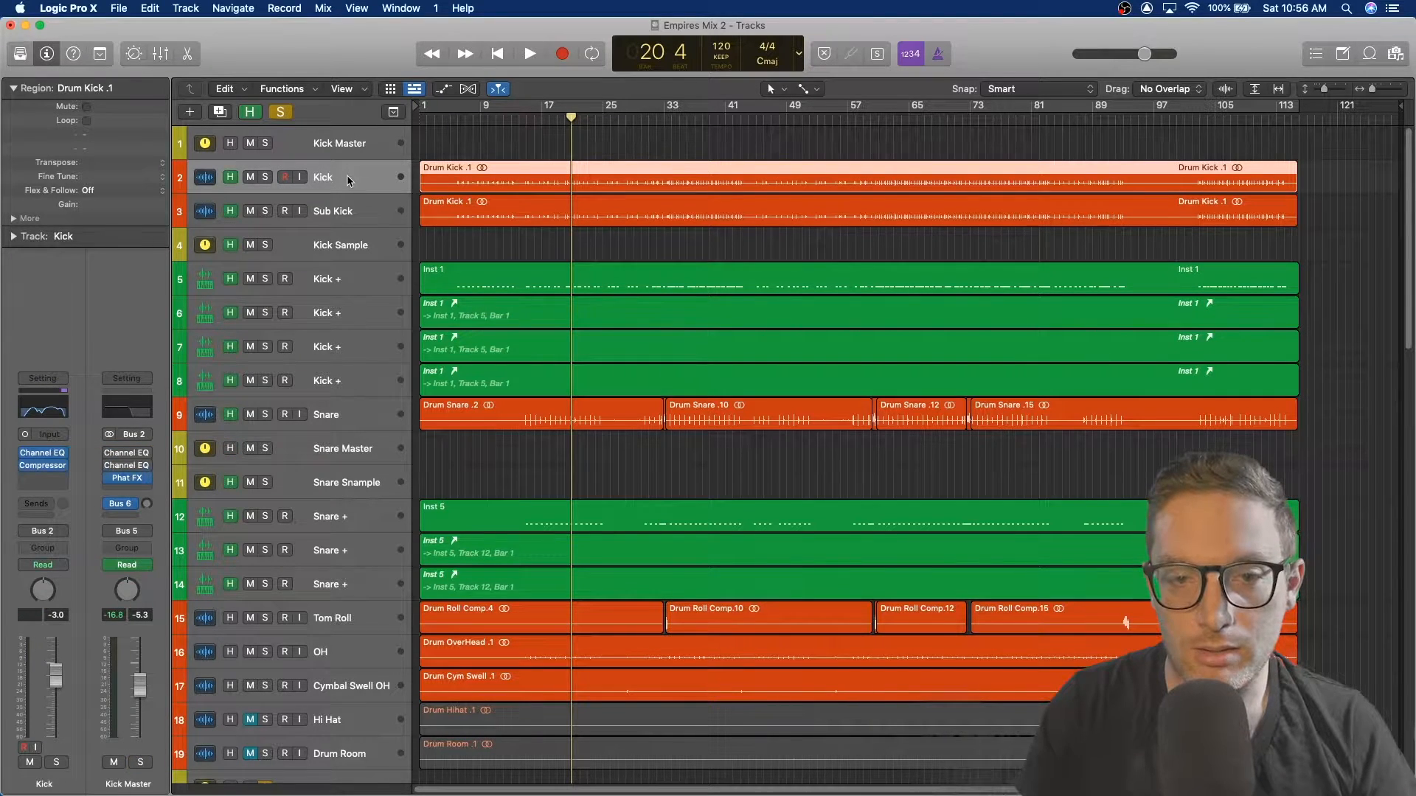
{"action": "left_click", "coordinate": [343, 215]}
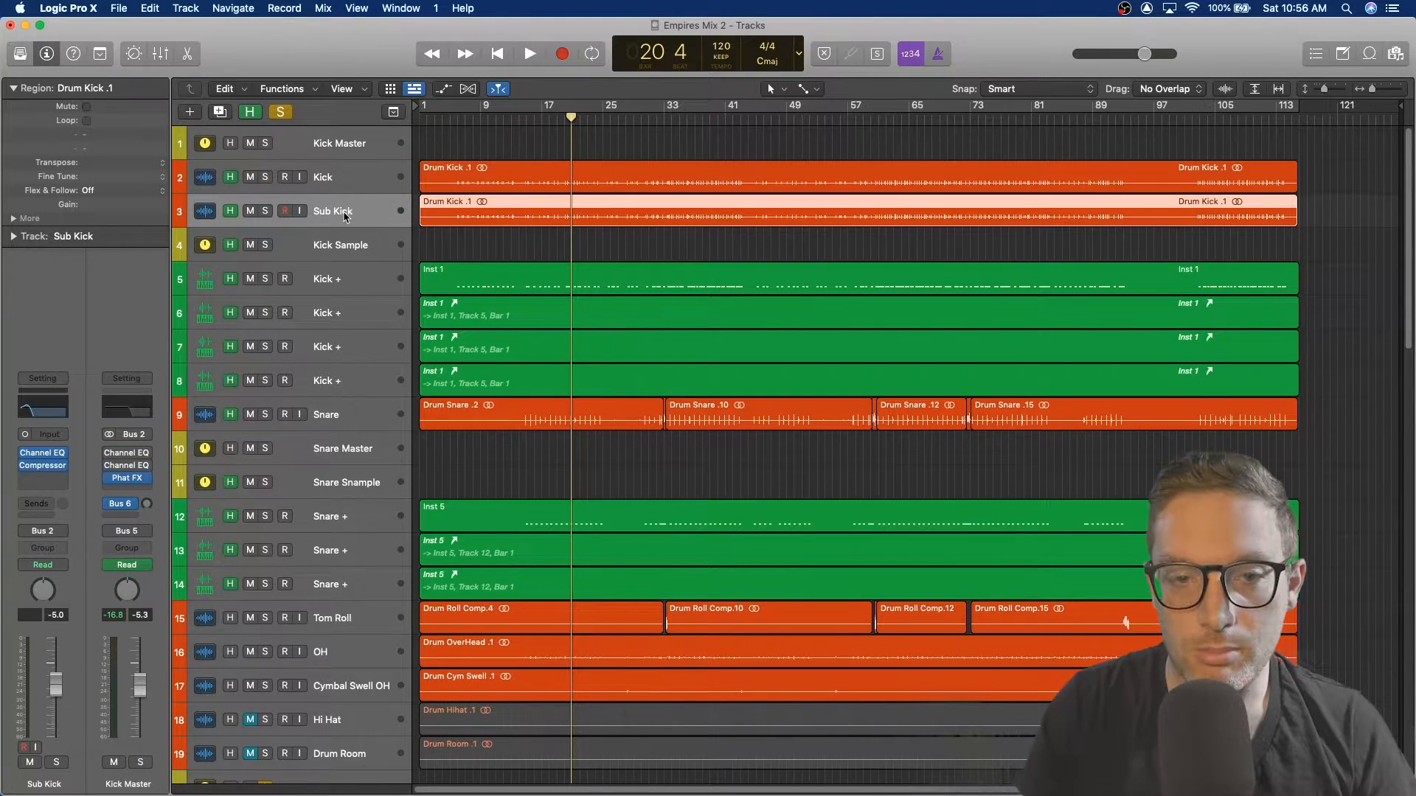
{"action": "left_click", "coordinate": [350, 250]}
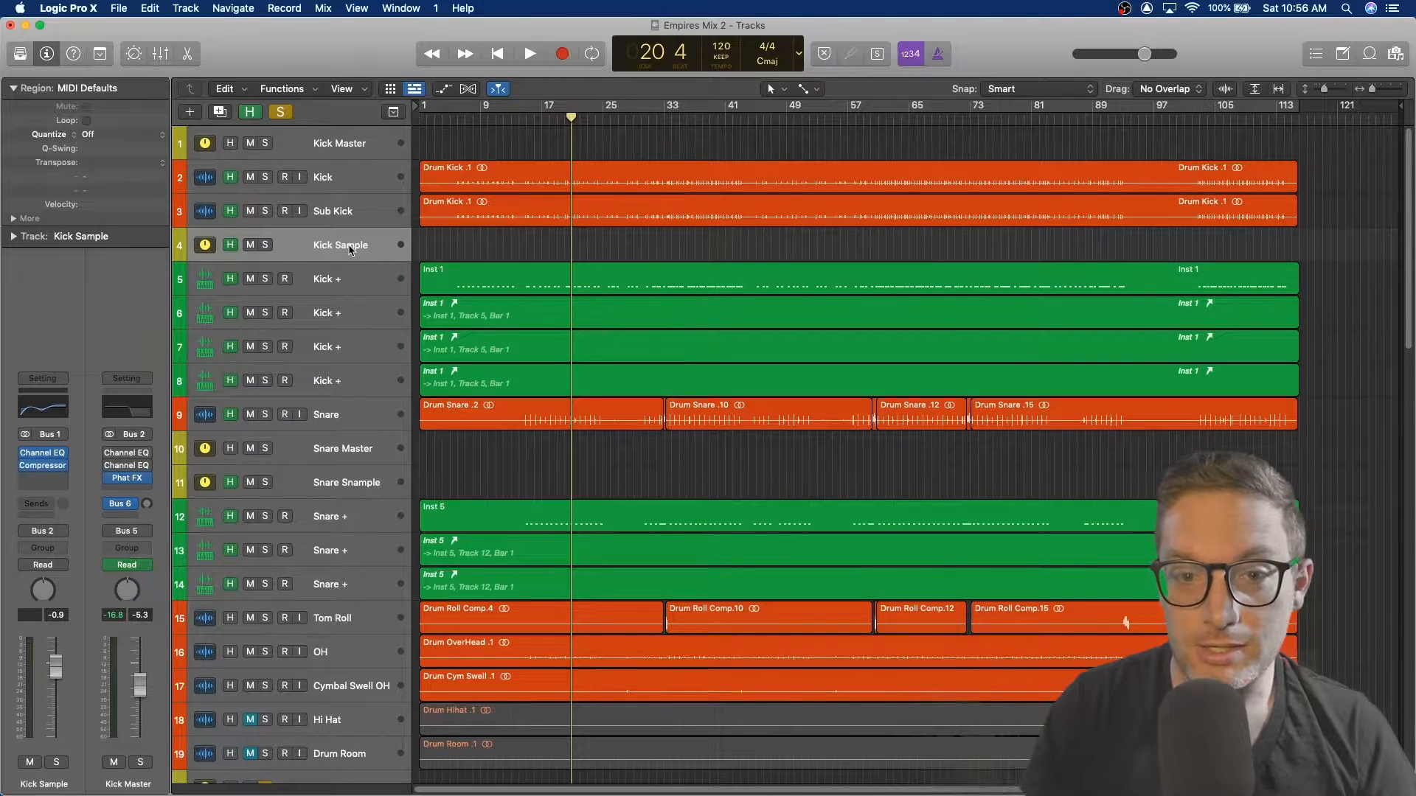
{"action": "left_click", "coordinate": [358, 283]}
{"action": "left_click", "coordinate": [359, 317]}
{"action": "left_click", "coordinate": [358, 351]}
{"action": "left_click", "coordinate": [355, 385]}
{"action": "left_click", "coordinate": [355, 346]}
{"action": "left_click", "coordinate": [362, 307]}
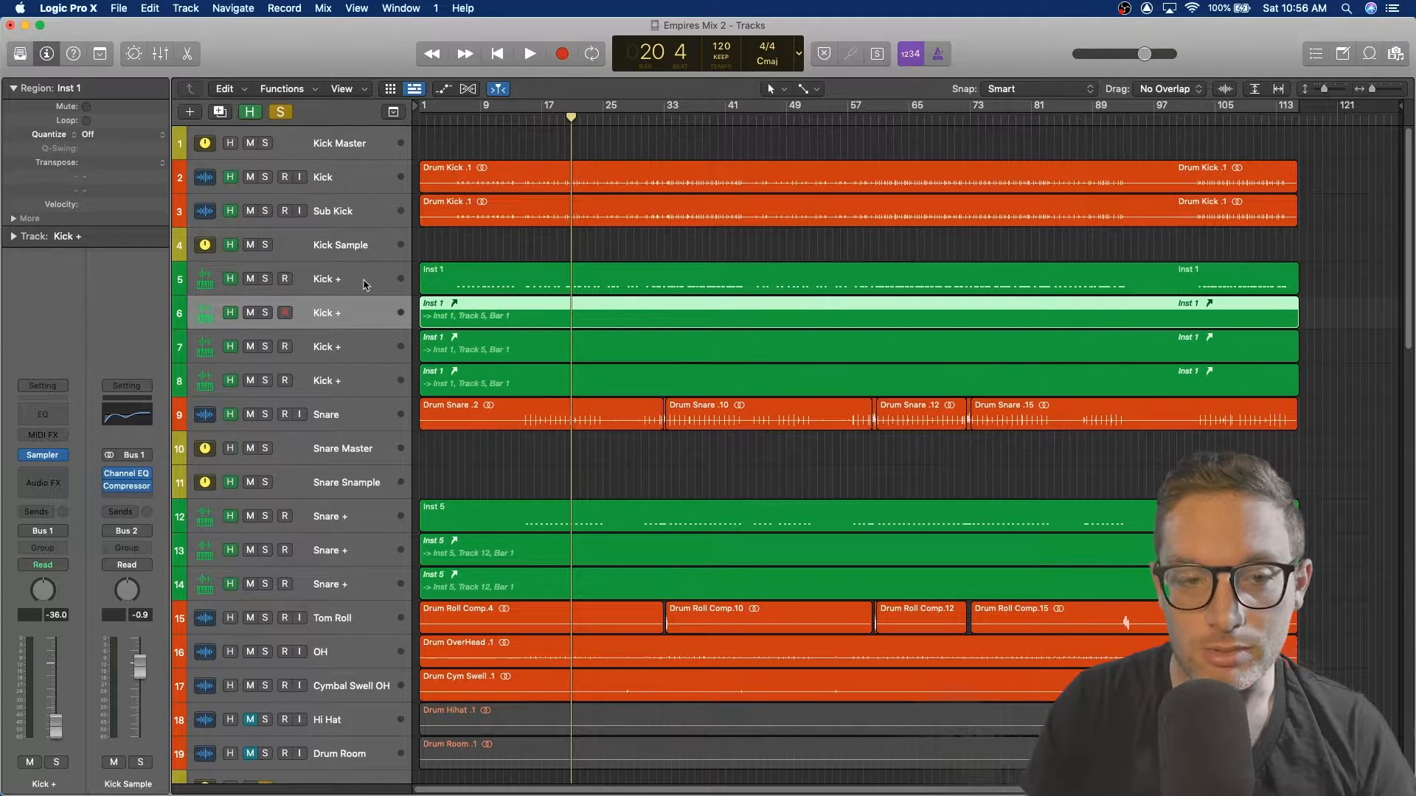
Step: Select the Kick +, Kick Sample, Sub Kick and Kick tracks in turn to compare their channel strips
{"action": "left_click", "coordinate": [367, 279]}
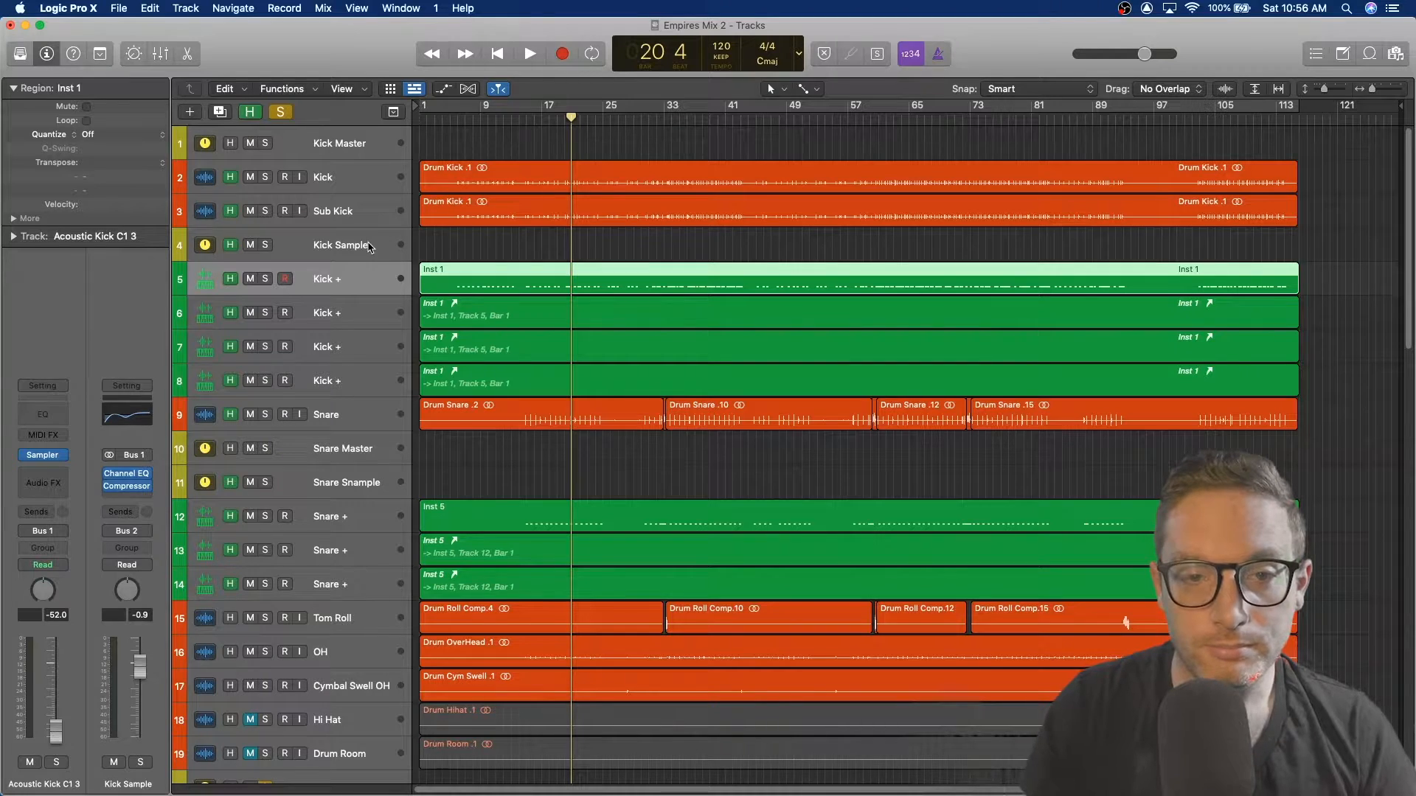
{"action": "left_click", "coordinate": [297, 254]}
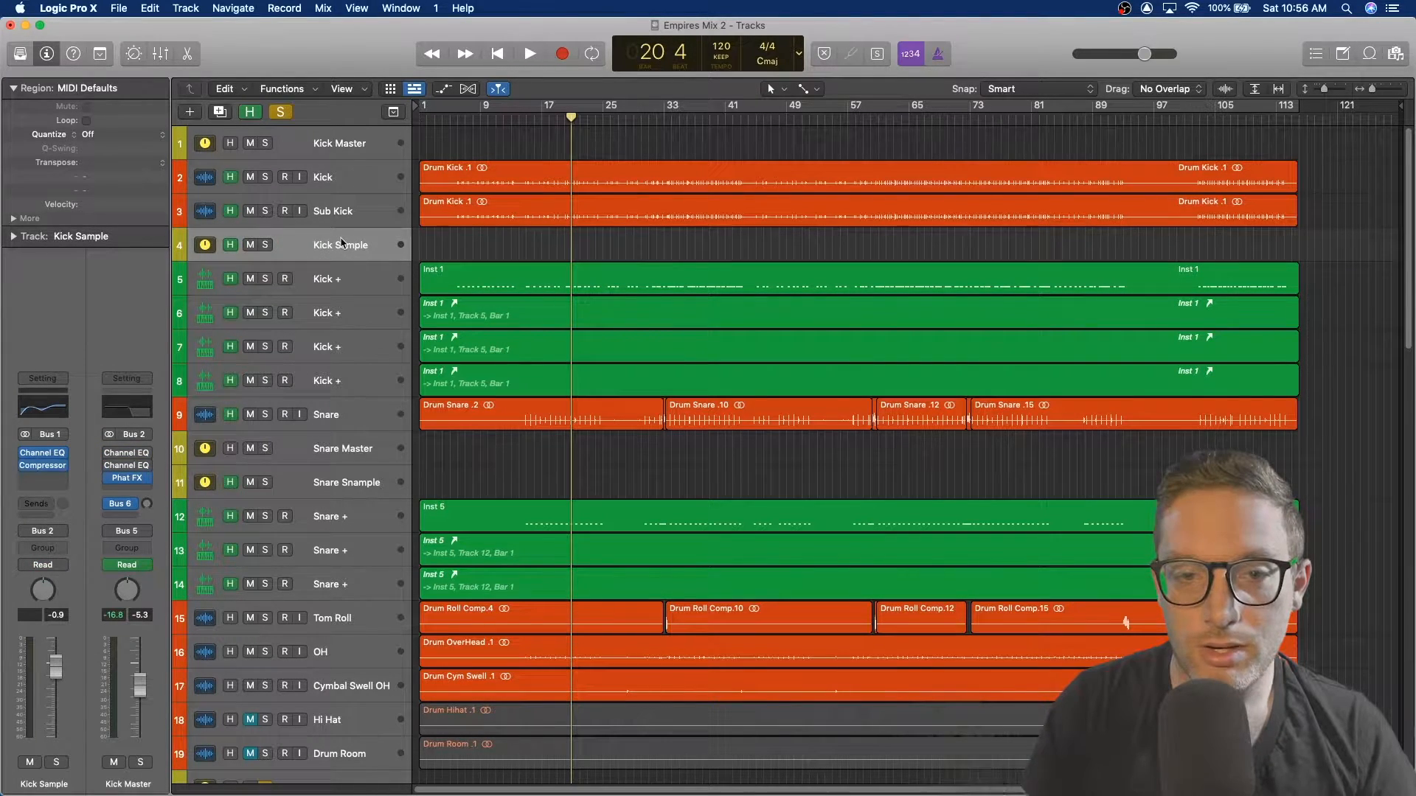
{"action": "left_click", "coordinate": [352, 185]}
{"action": "left_click", "coordinate": [350, 217]}
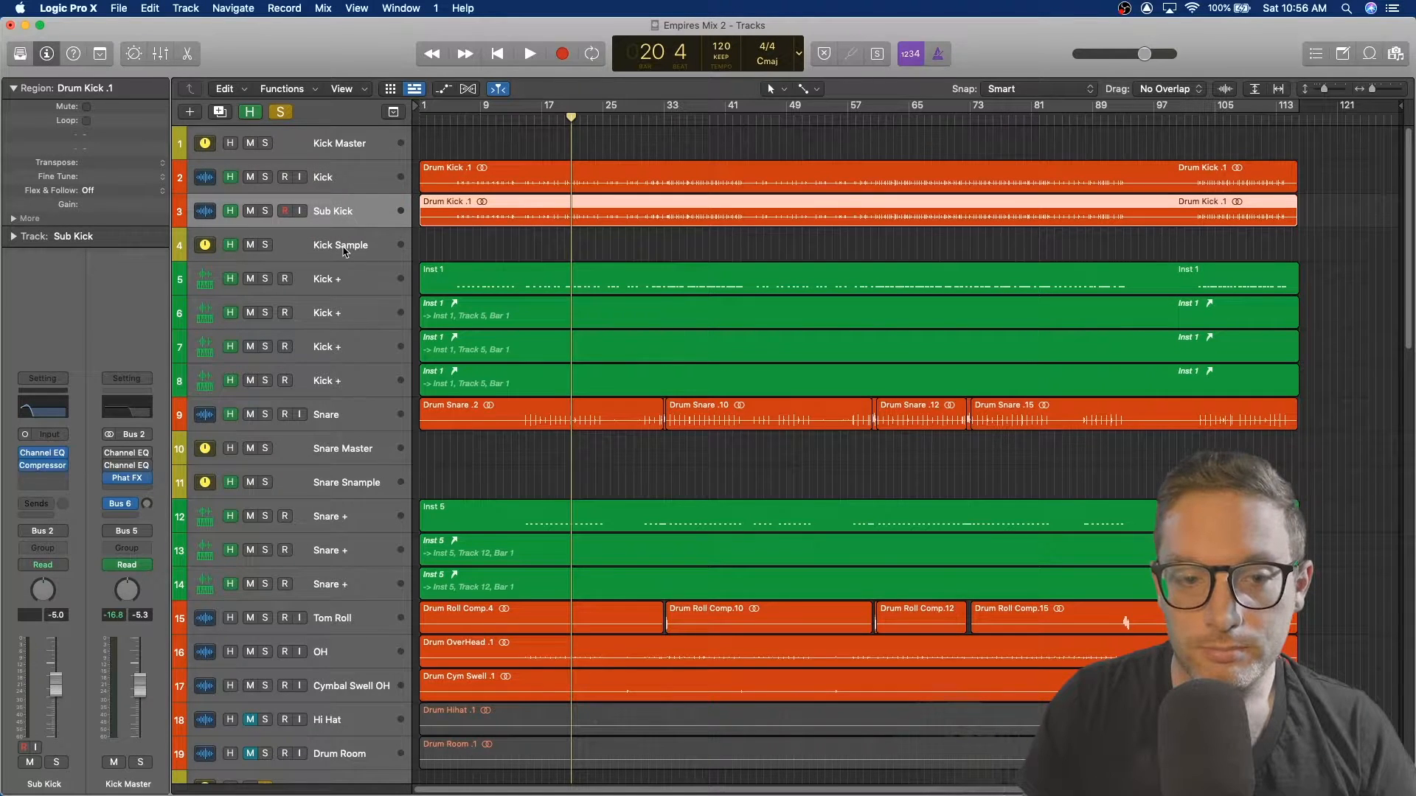
{"action": "left_click", "coordinate": [344, 251]}
{"action": "left_click", "coordinate": [359, 179]}
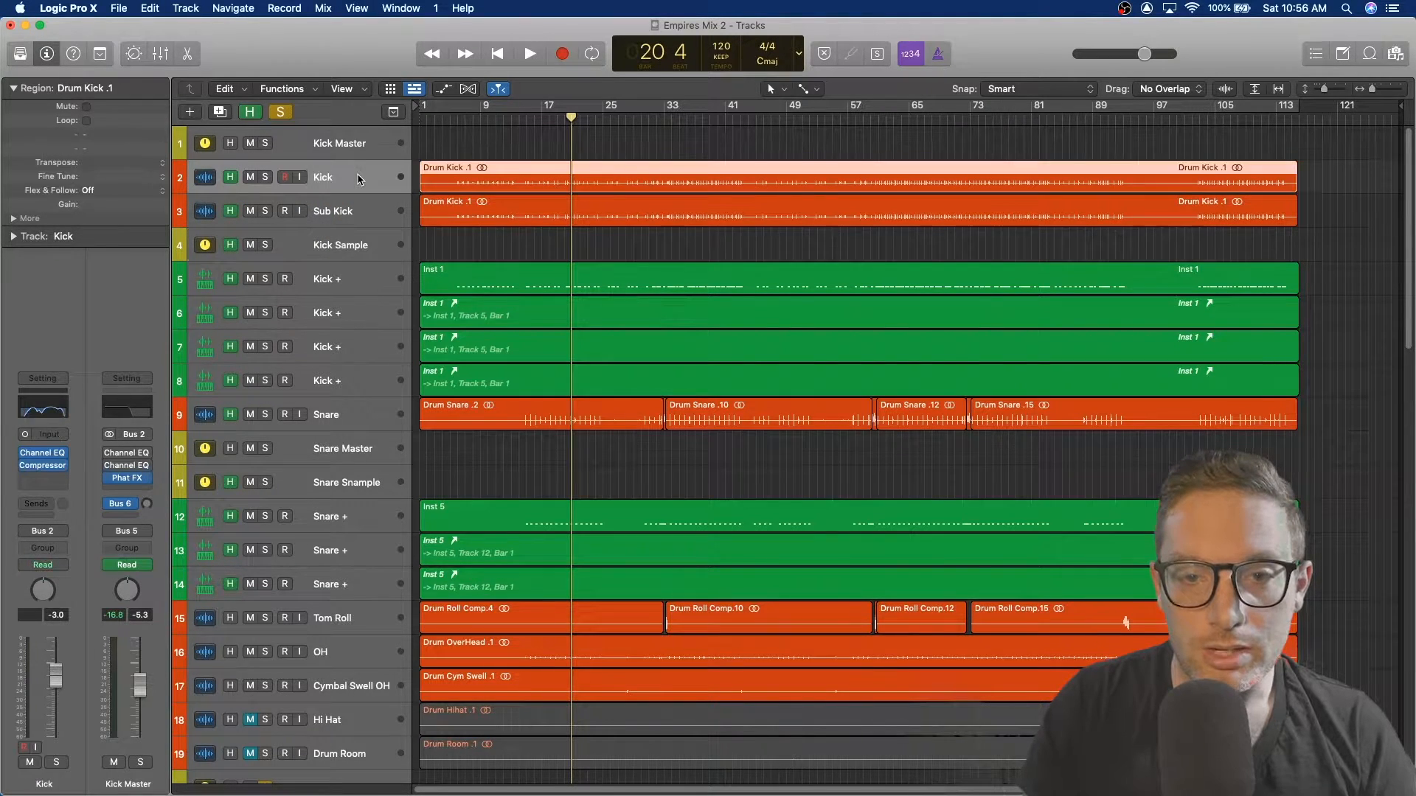
Step: Solo the Kick track and start playback, briefly opening and closing the mixer
{"action": "left_click", "coordinate": [266, 178]}
{"action": "key", "text": "space"}
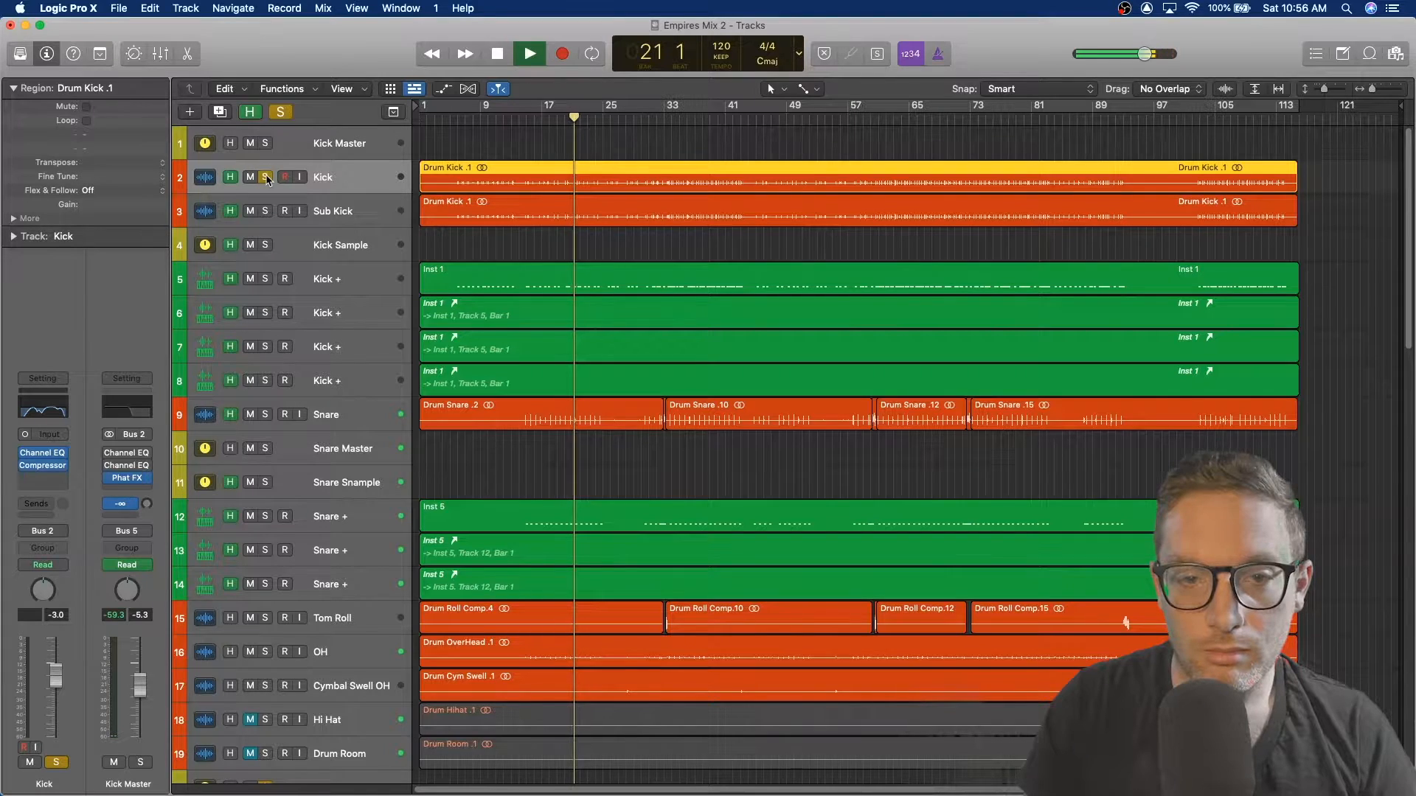
{"action": "key", "text": "x"}
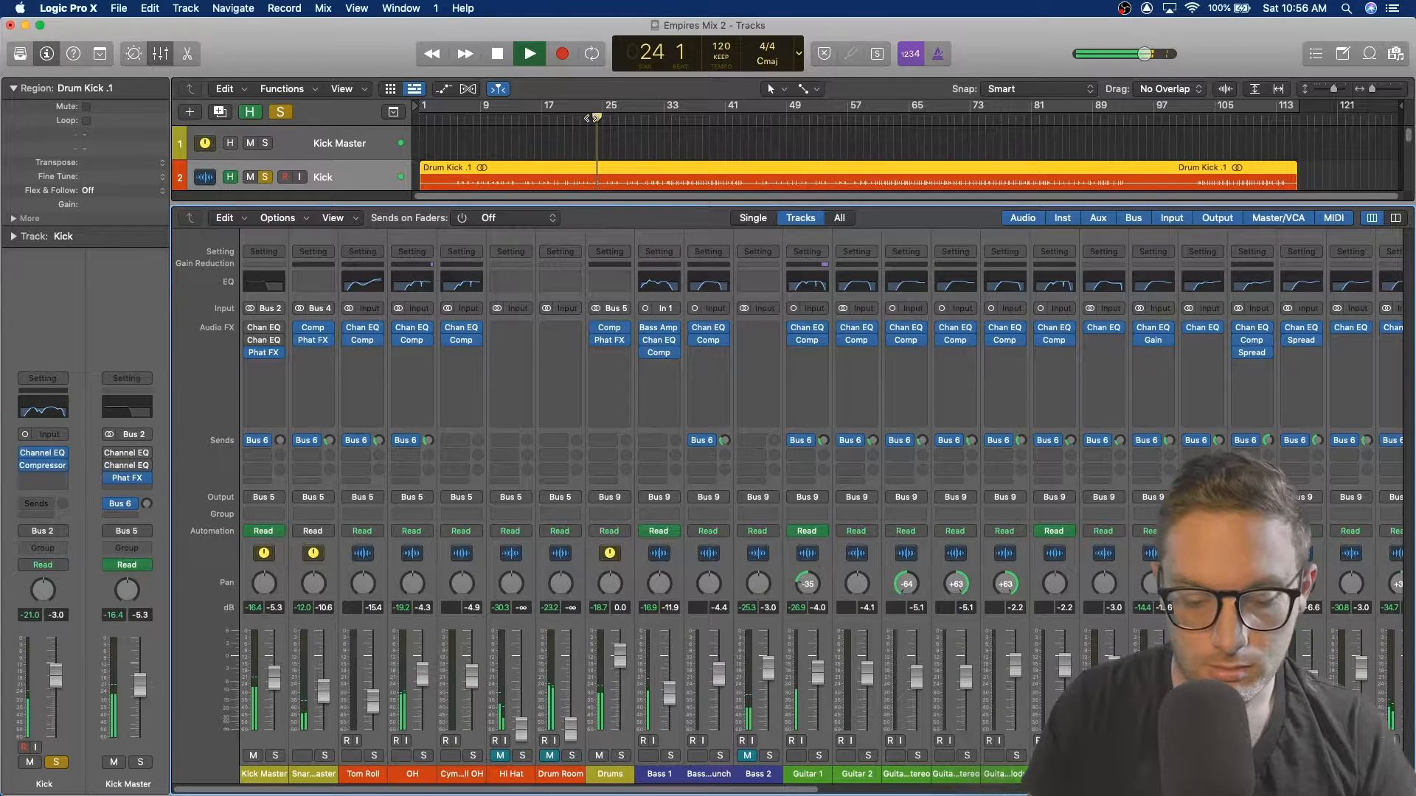
{"action": "key", "text": "x"}
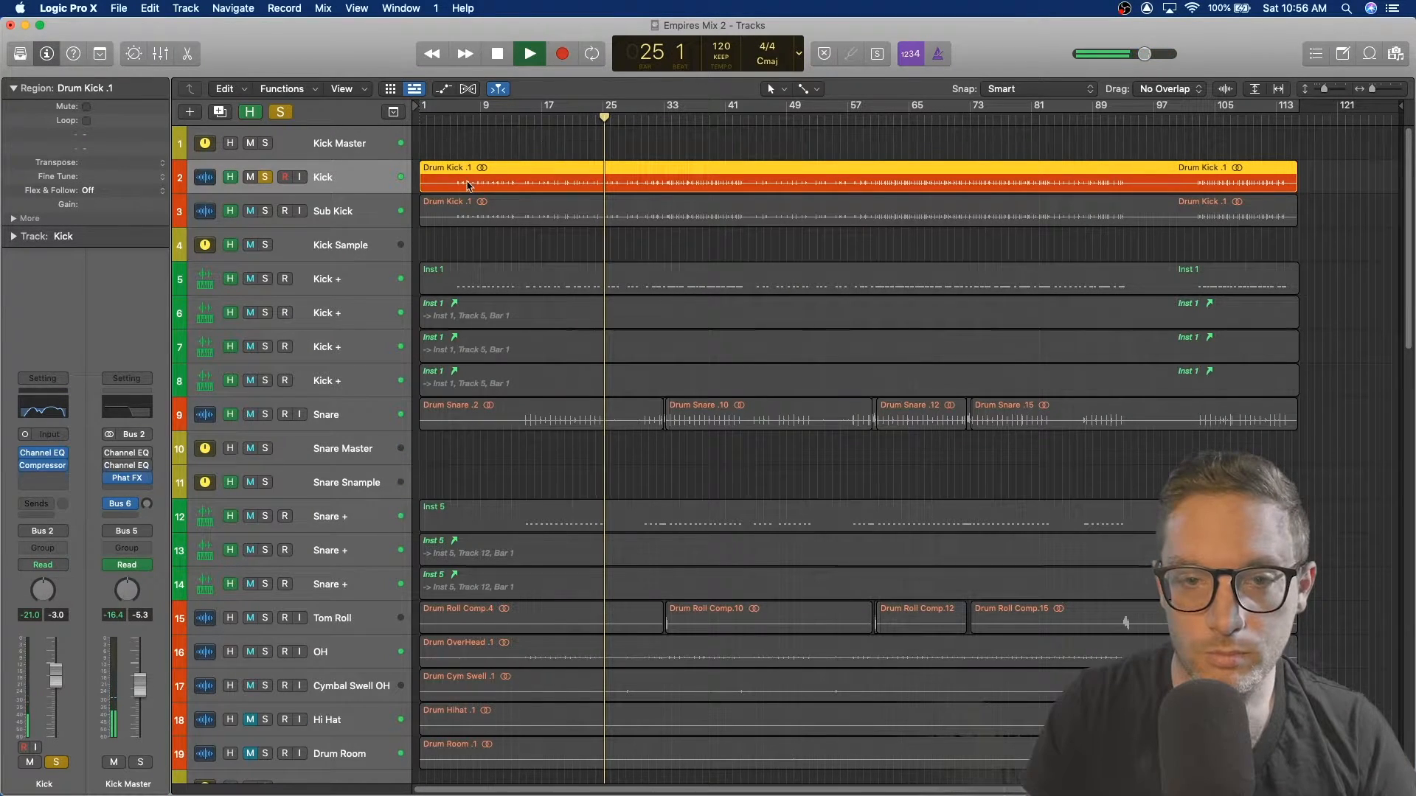
Step: Solo the Kick Master track and restart playback from around bar 20
{"action": "left_click", "coordinate": [265, 143]}
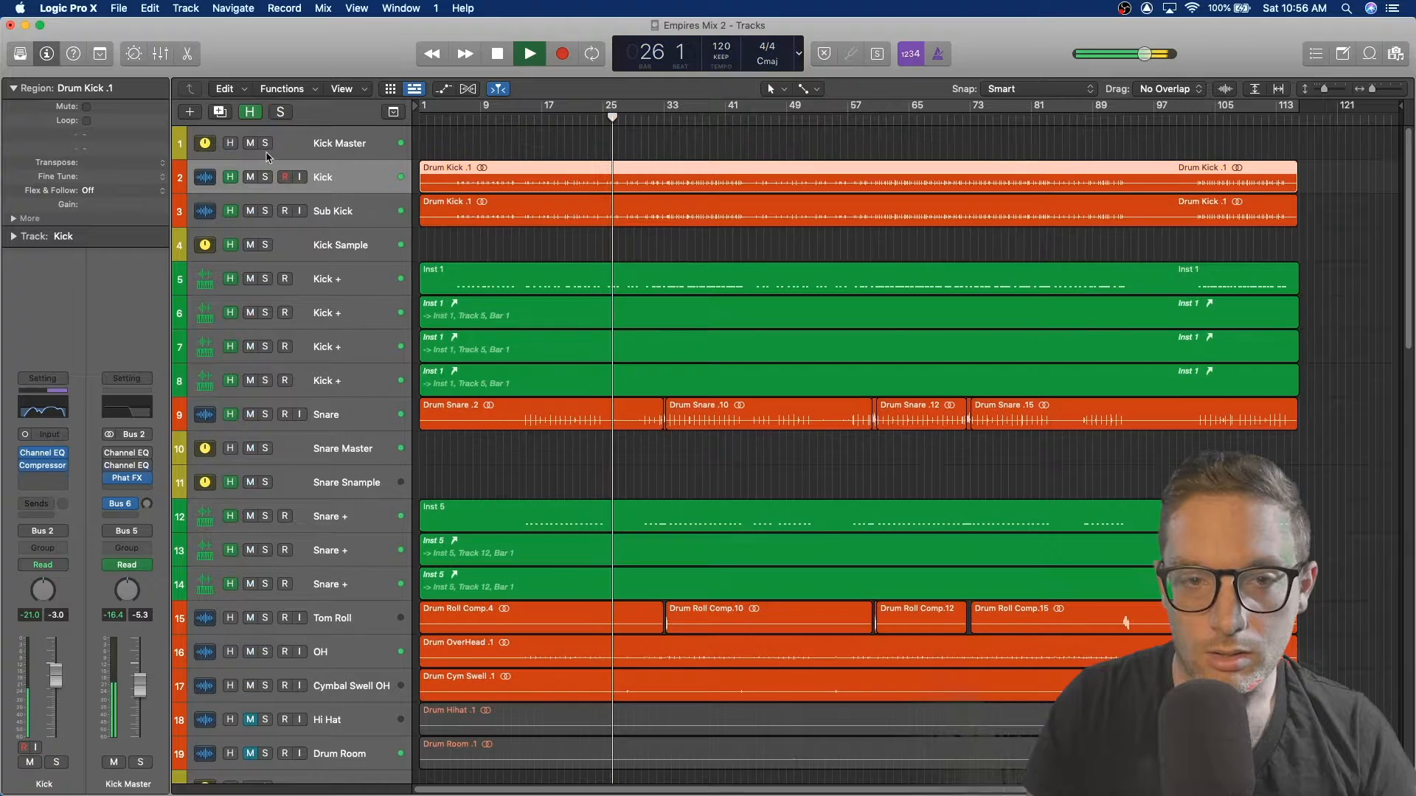
{"action": "key", "text": "space"}
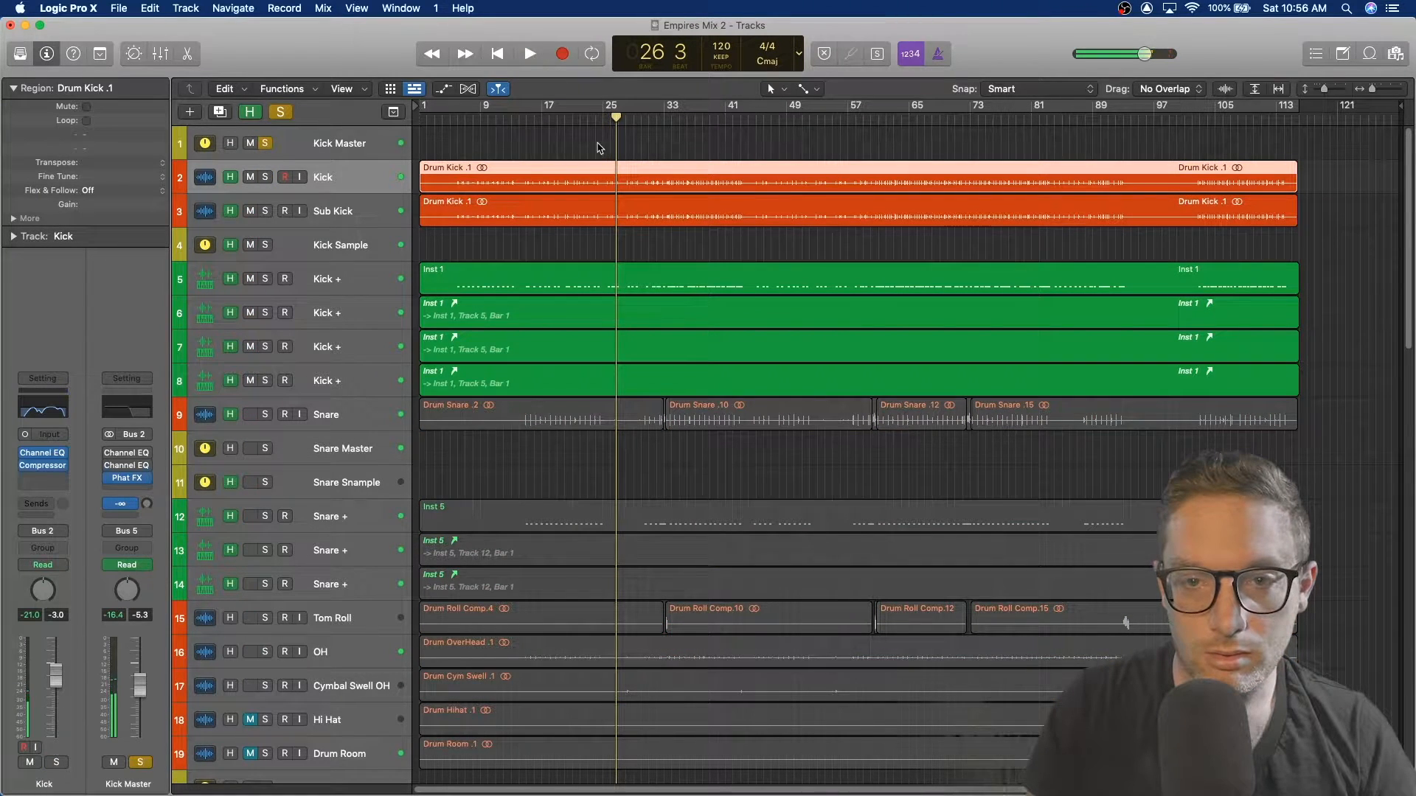
{"action": "left_click", "coordinate": [565, 117]}
{"action": "key", "text": "space"}
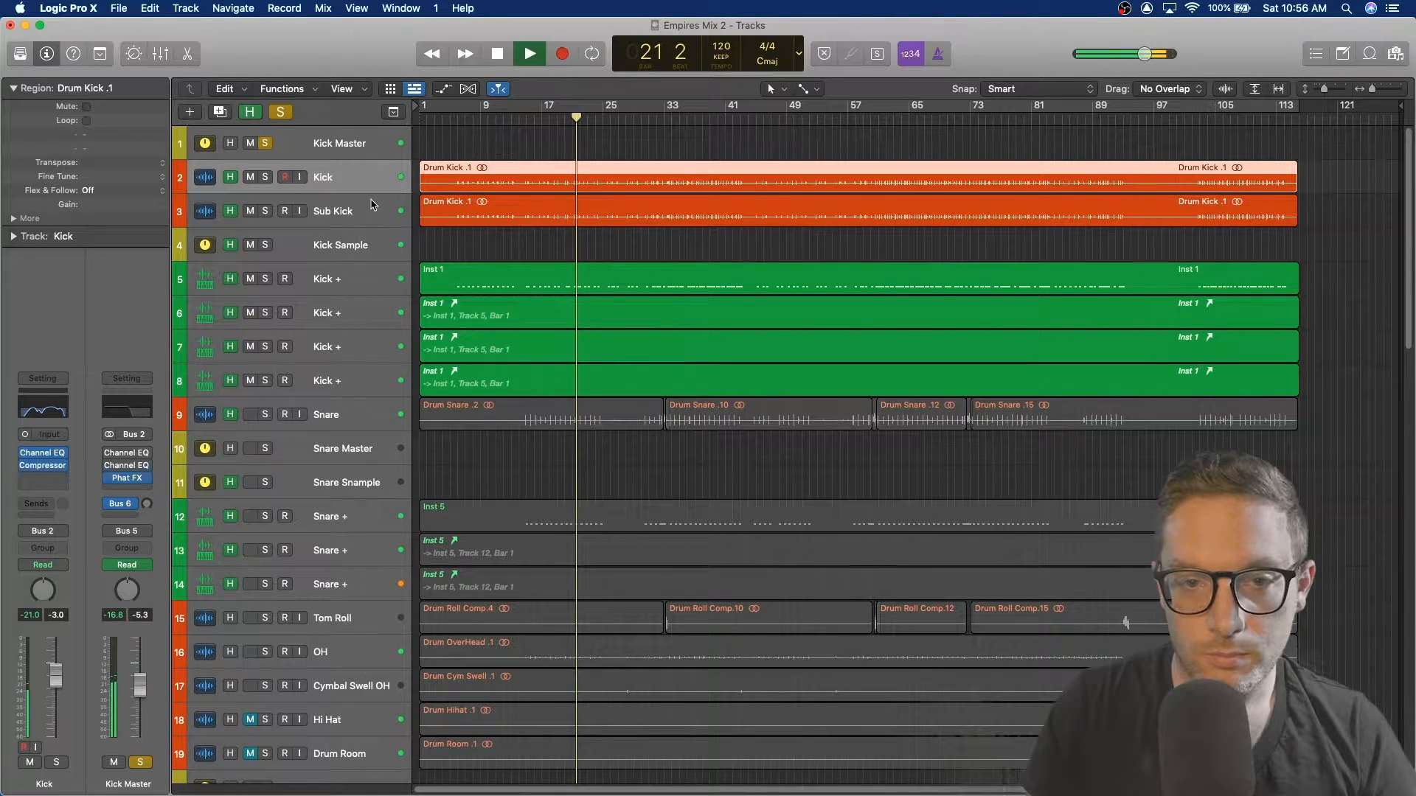
Step: Open the Kick Master's Phat FX plugin window to inspect it, then close it
{"action": "left_click", "coordinate": [291, 150]}
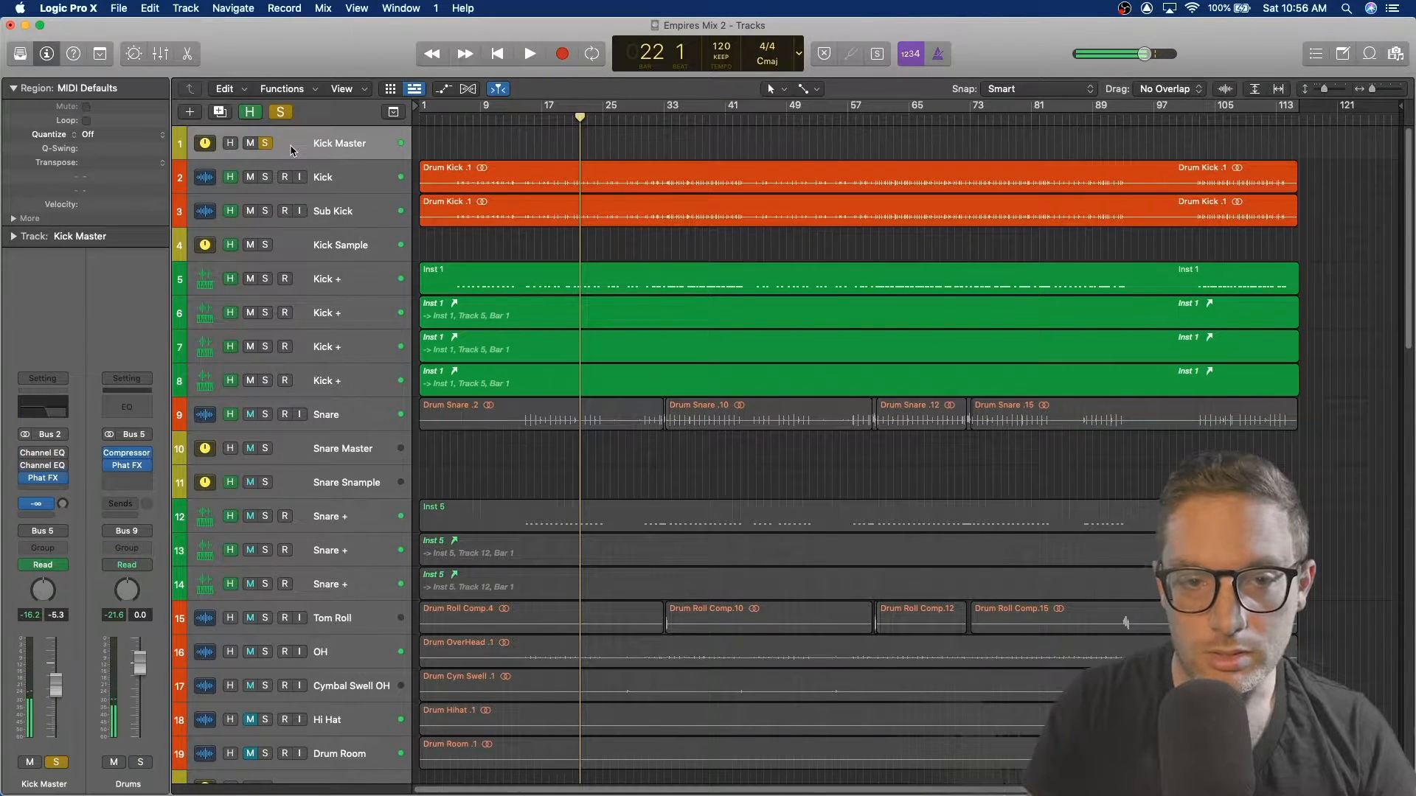
{"action": "left_click", "coordinate": [44, 479]}
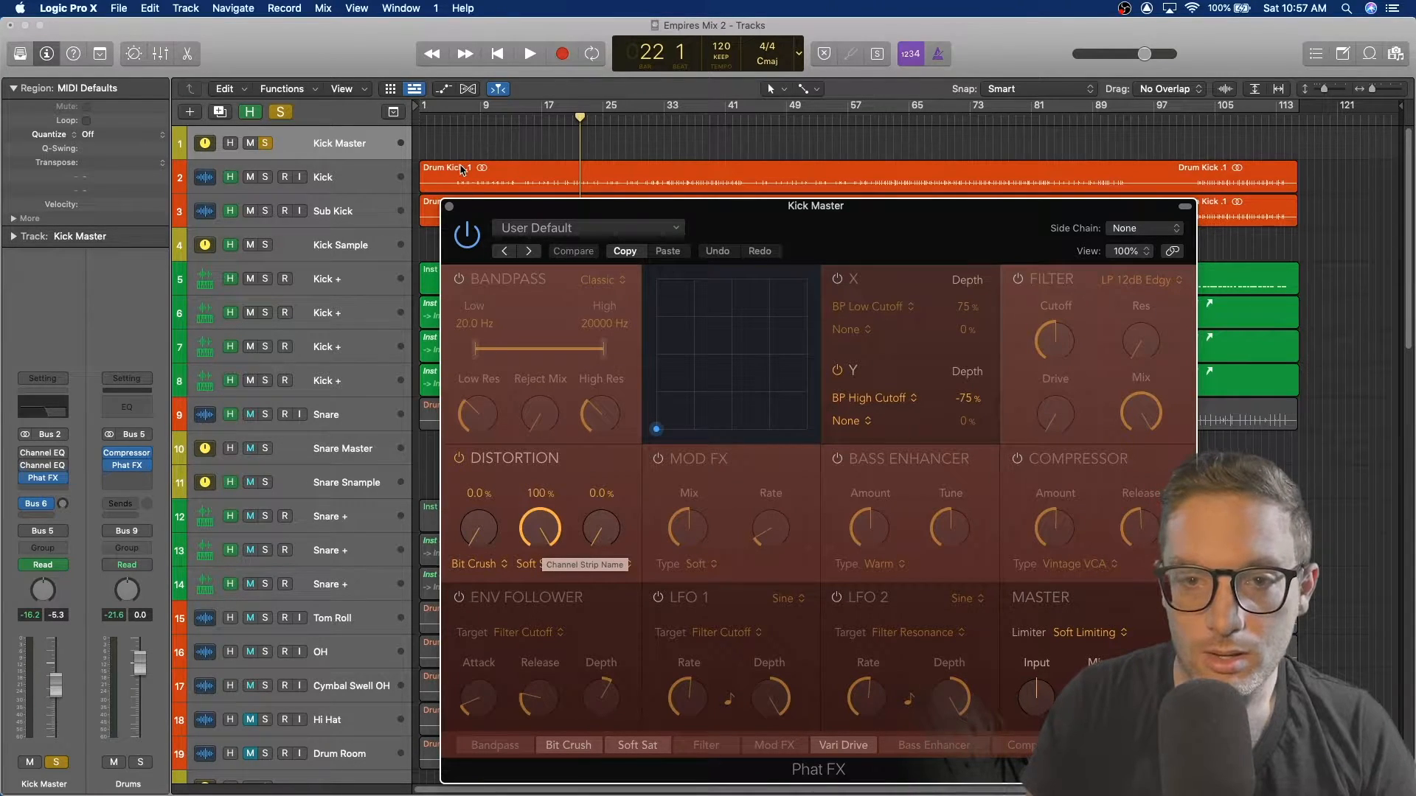
{"action": "left_click", "coordinate": [449, 209]}
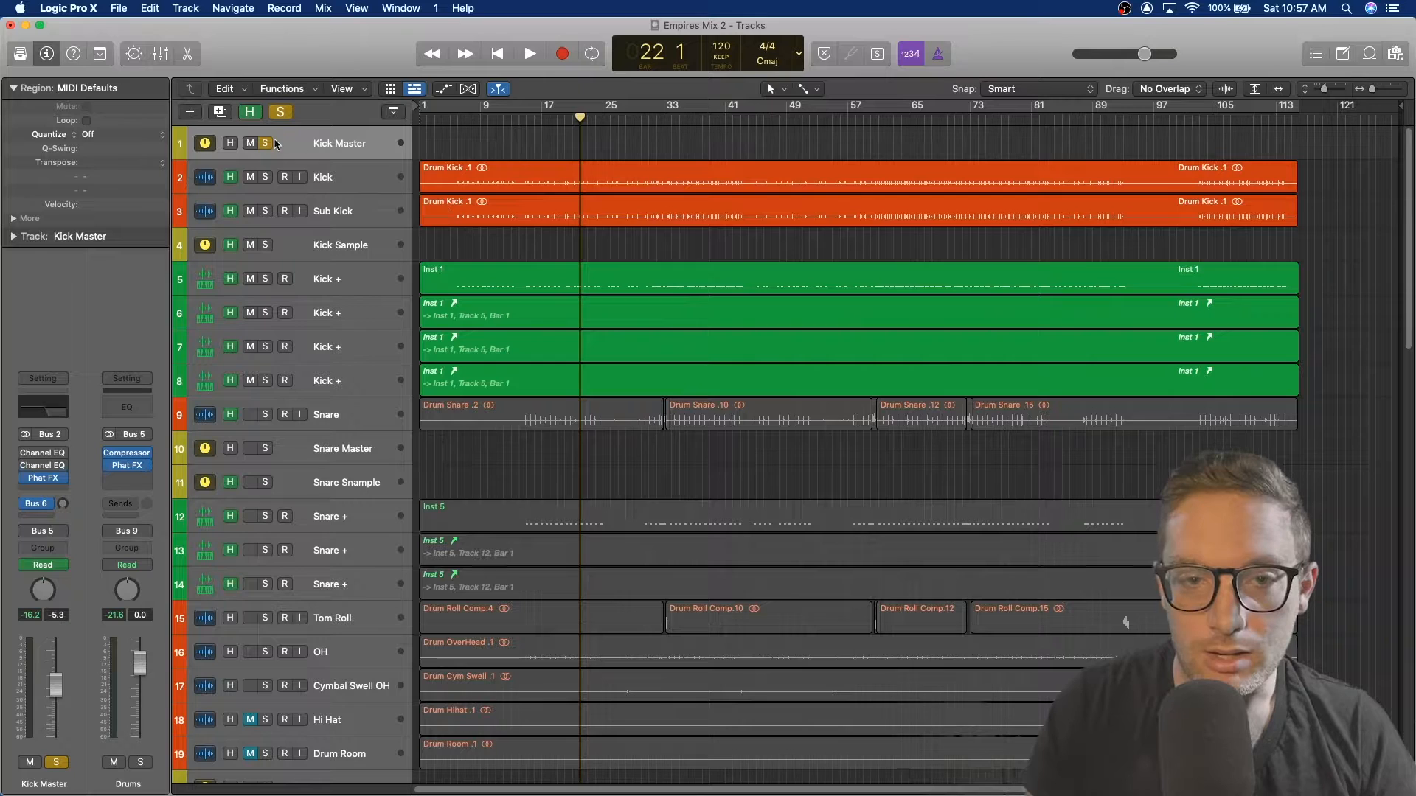
Step: Select the Kick track and inspect its Channel EQ plugin window, then close it
{"action": "left_click", "coordinate": [337, 176]}
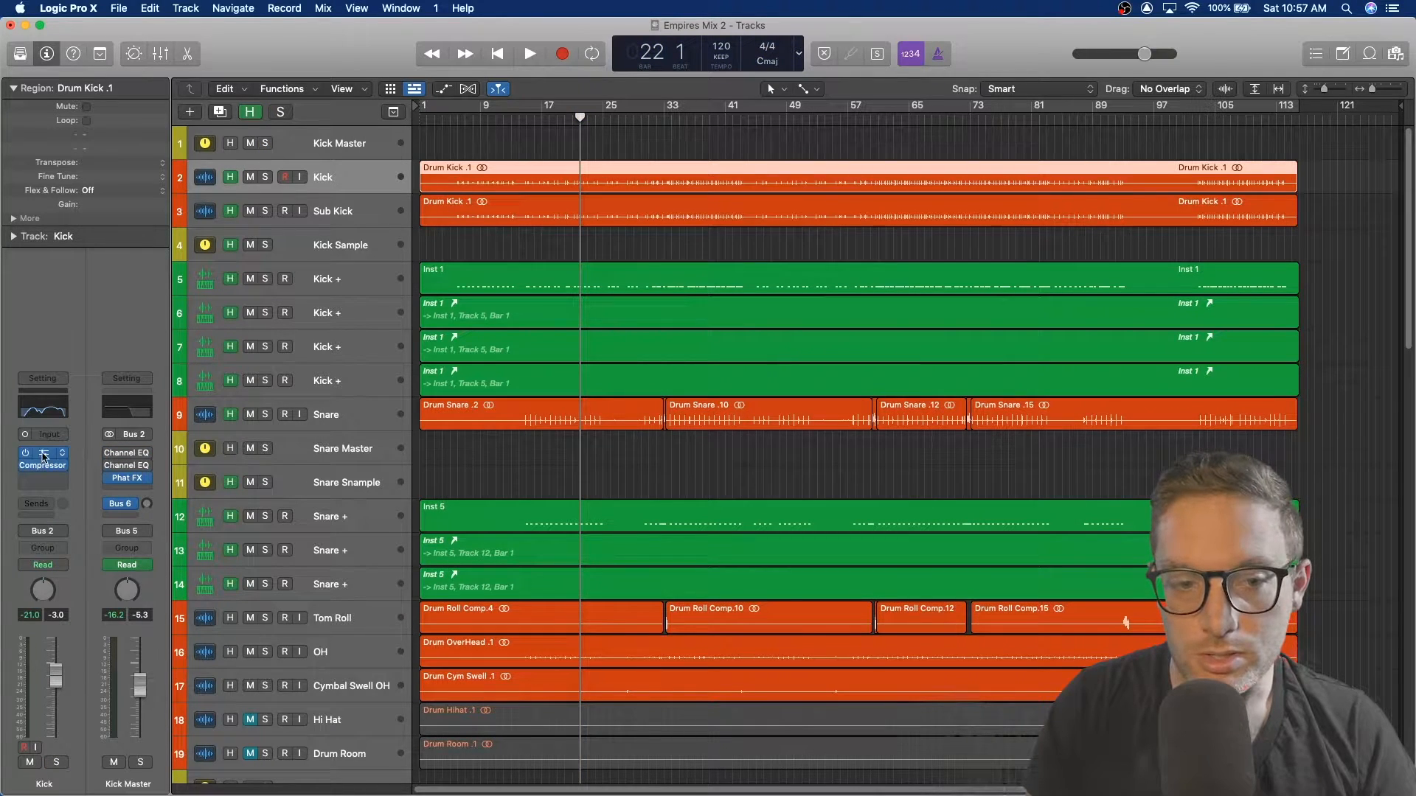
{"action": "left_click", "coordinate": [46, 453]}
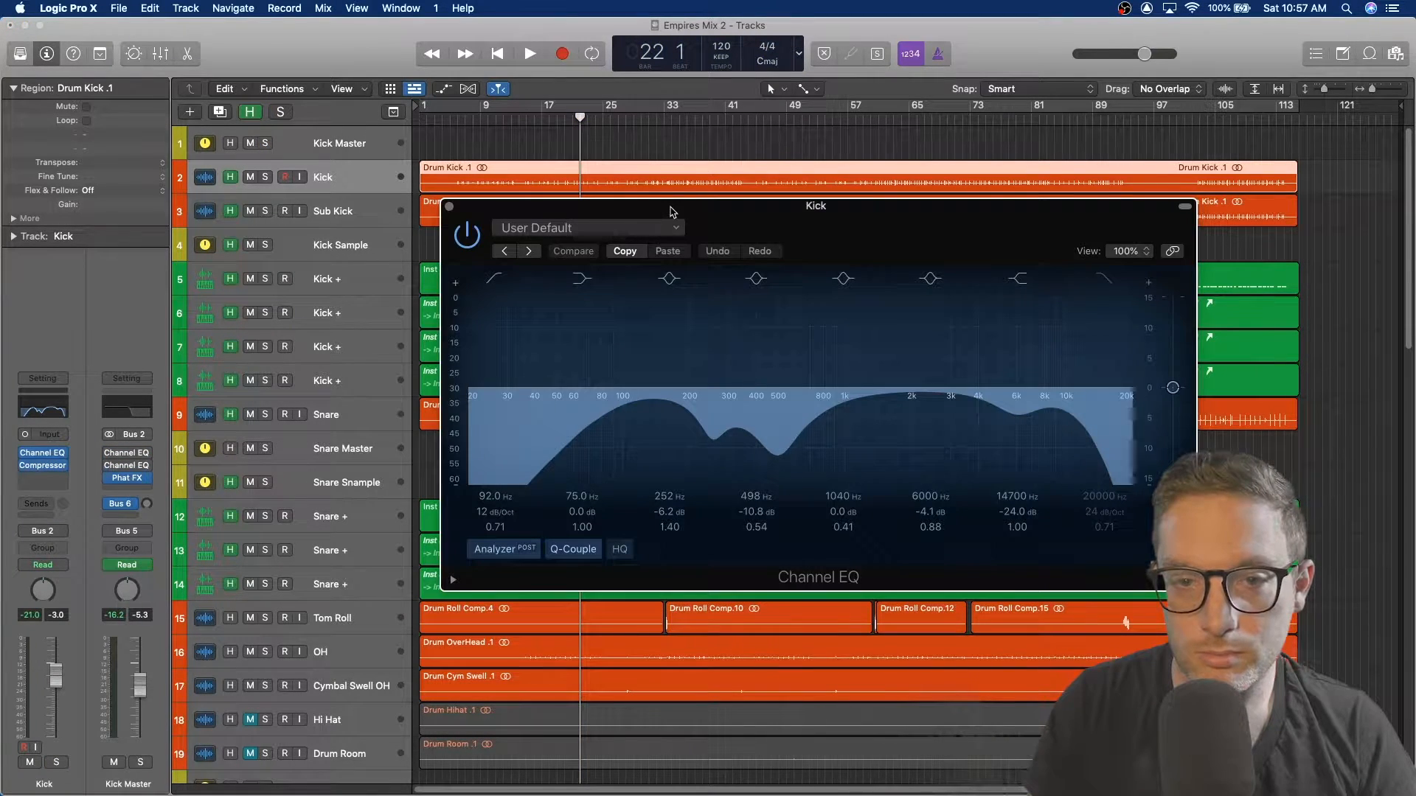
{"action": "left_click_drag", "start_coordinate": [747, 215], "coordinate": [740, 174]}
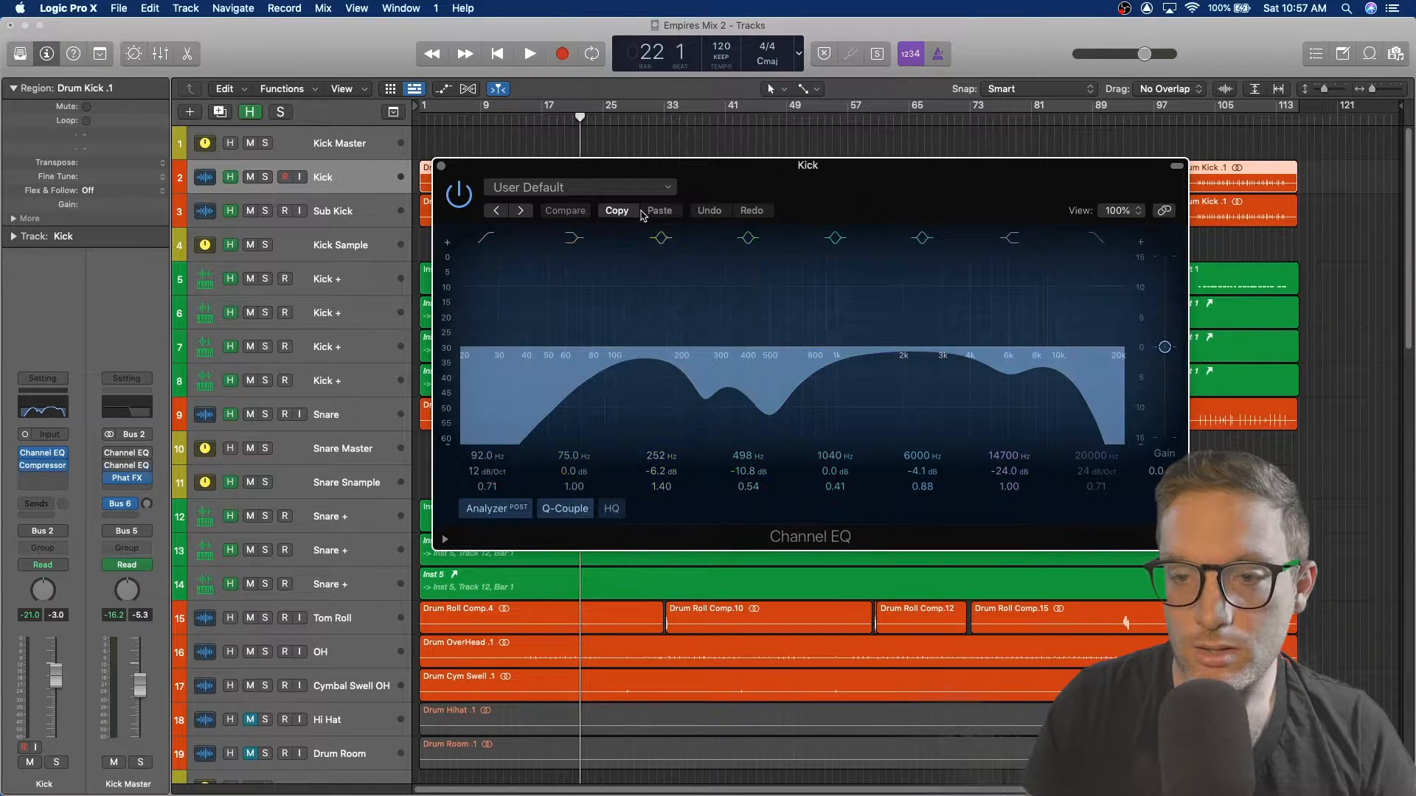
{"action": "left_click", "coordinate": [442, 167]}
Step: Solo the Kick and Sub Kick tracks and play them together
{"action": "left_click", "coordinate": [264, 177]}
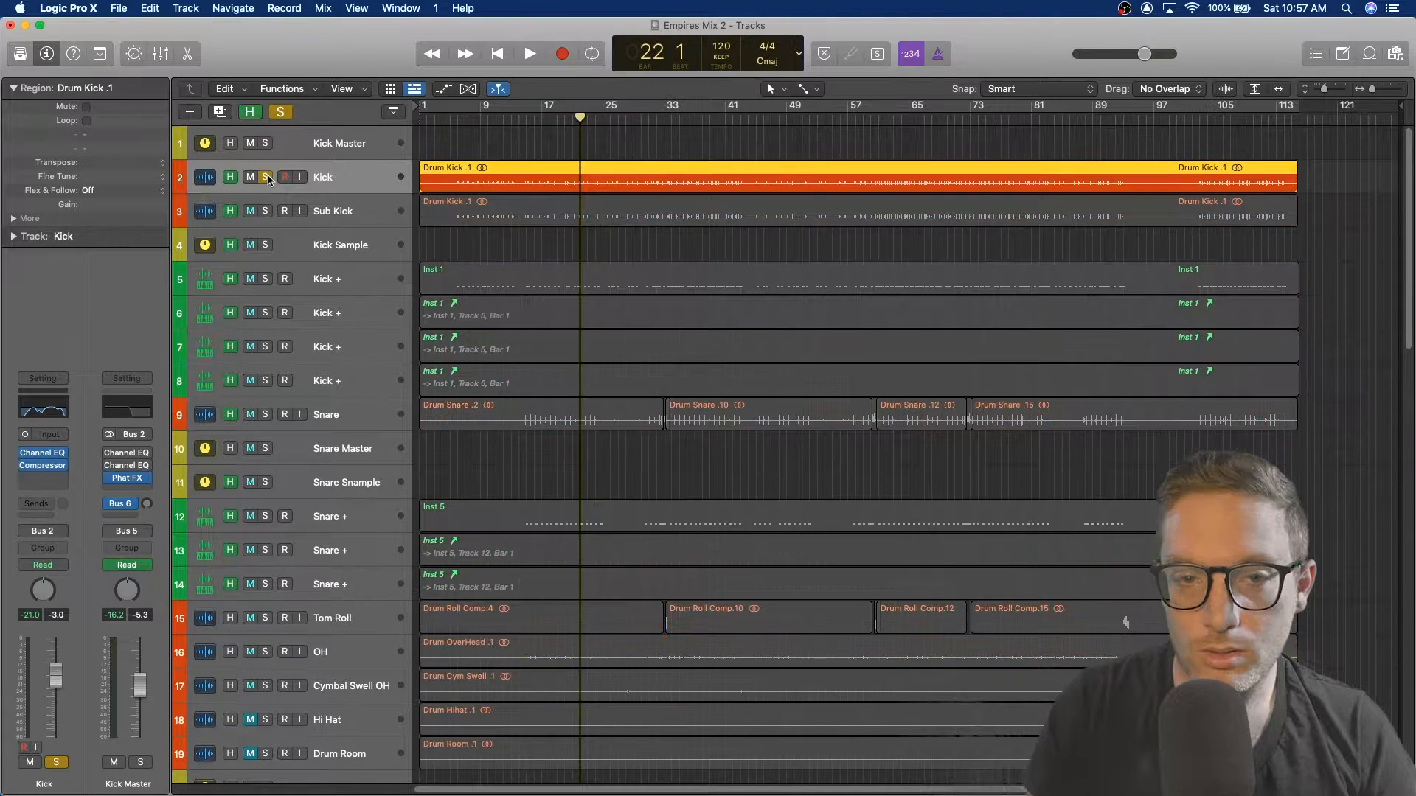
{"action": "key", "text": "space"}
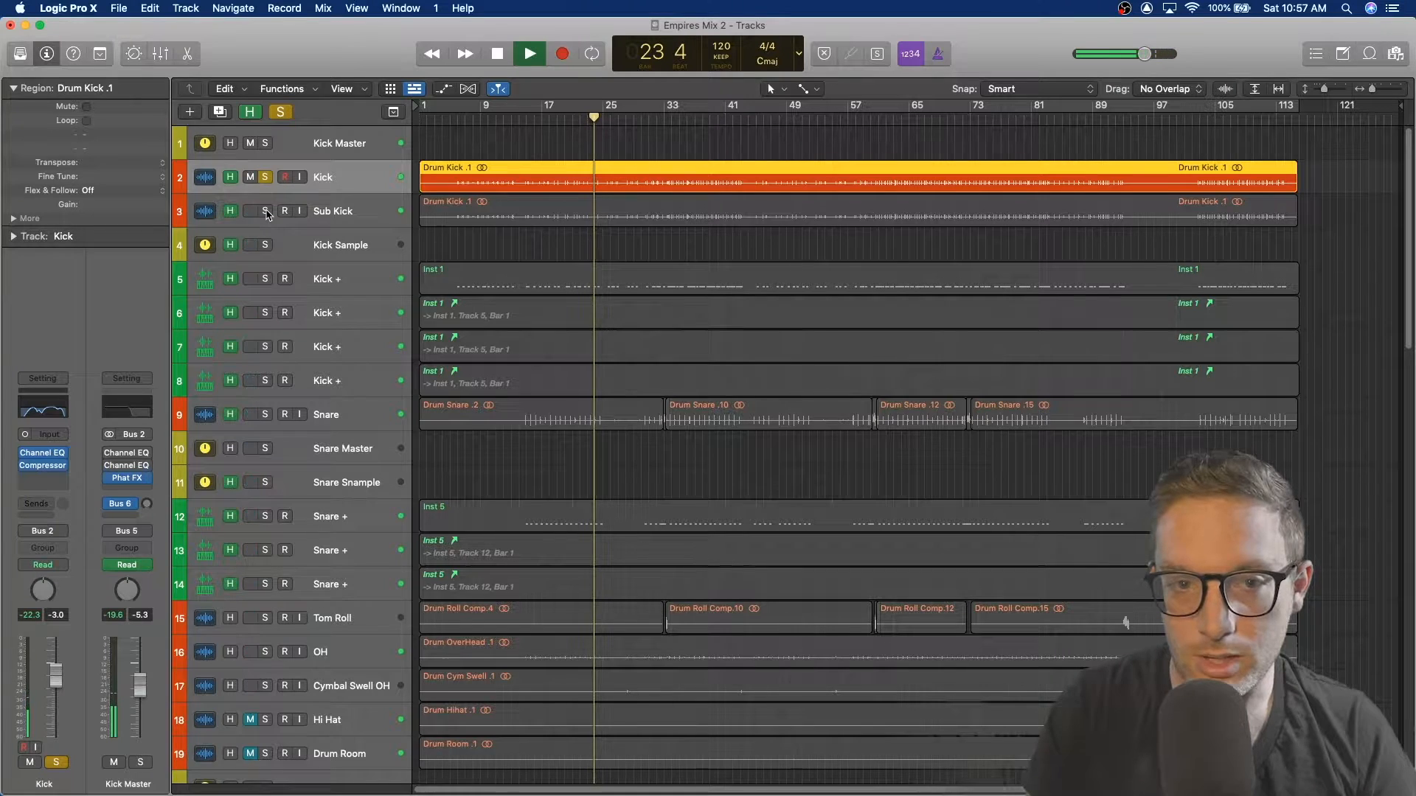
{"action": "left_click", "coordinate": [266, 212]}
Step: Inspect the Sub Kick's Channel EQ during playback, then close it and stop playback
{"action": "left_click", "coordinate": [374, 206]}
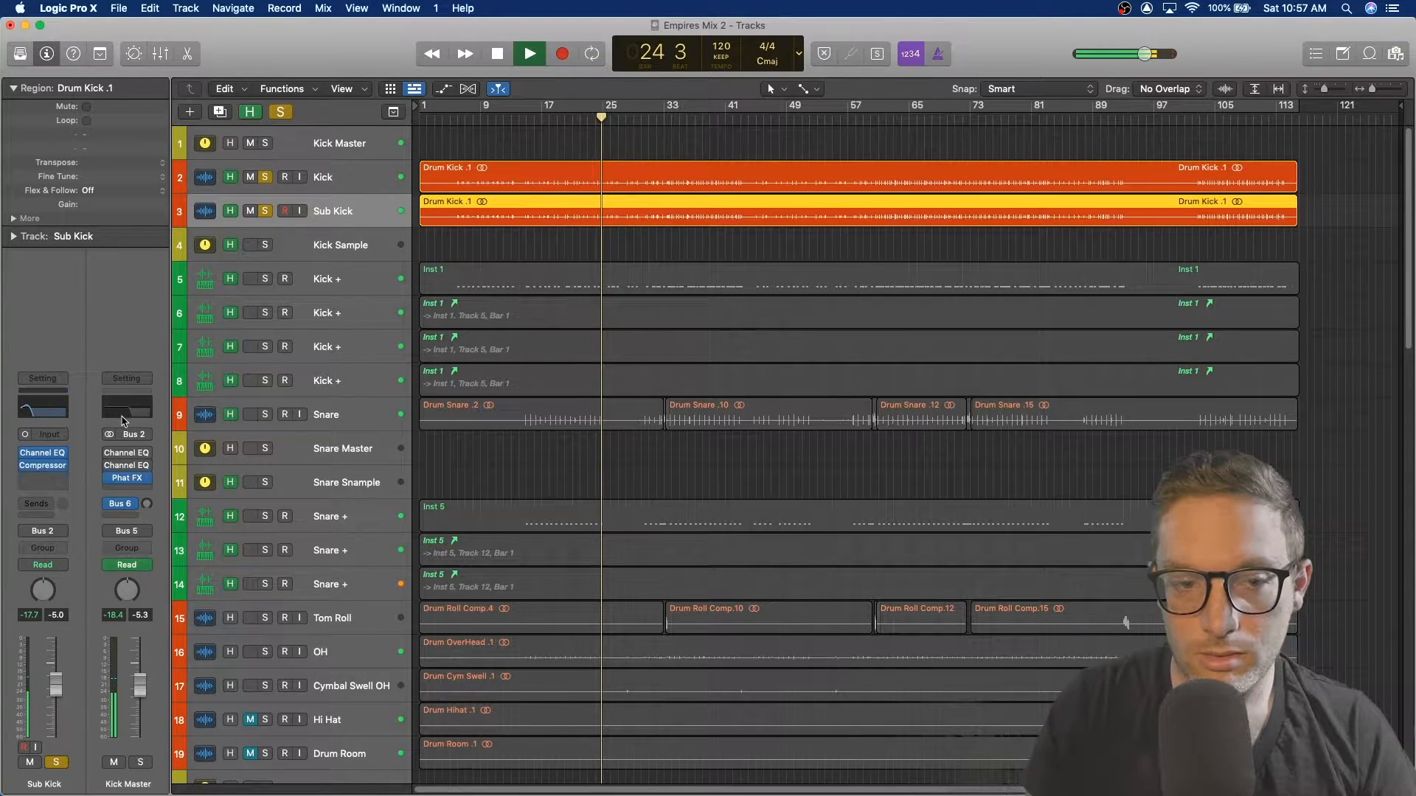
{"action": "left_click", "coordinate": [43, 453]}
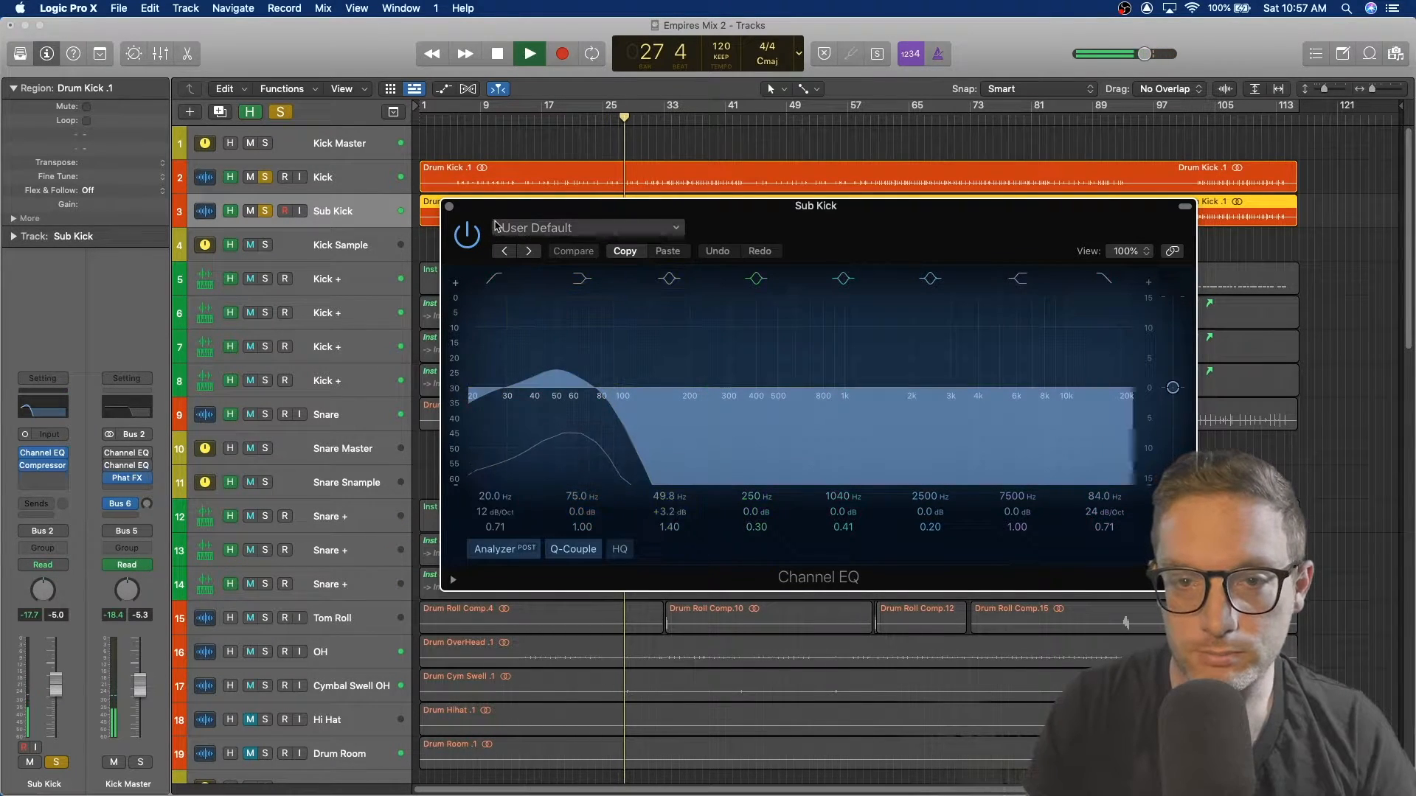
{"action": "left_click", "coordinate": [449, 207]}
{"action": "key", "text": "space"}
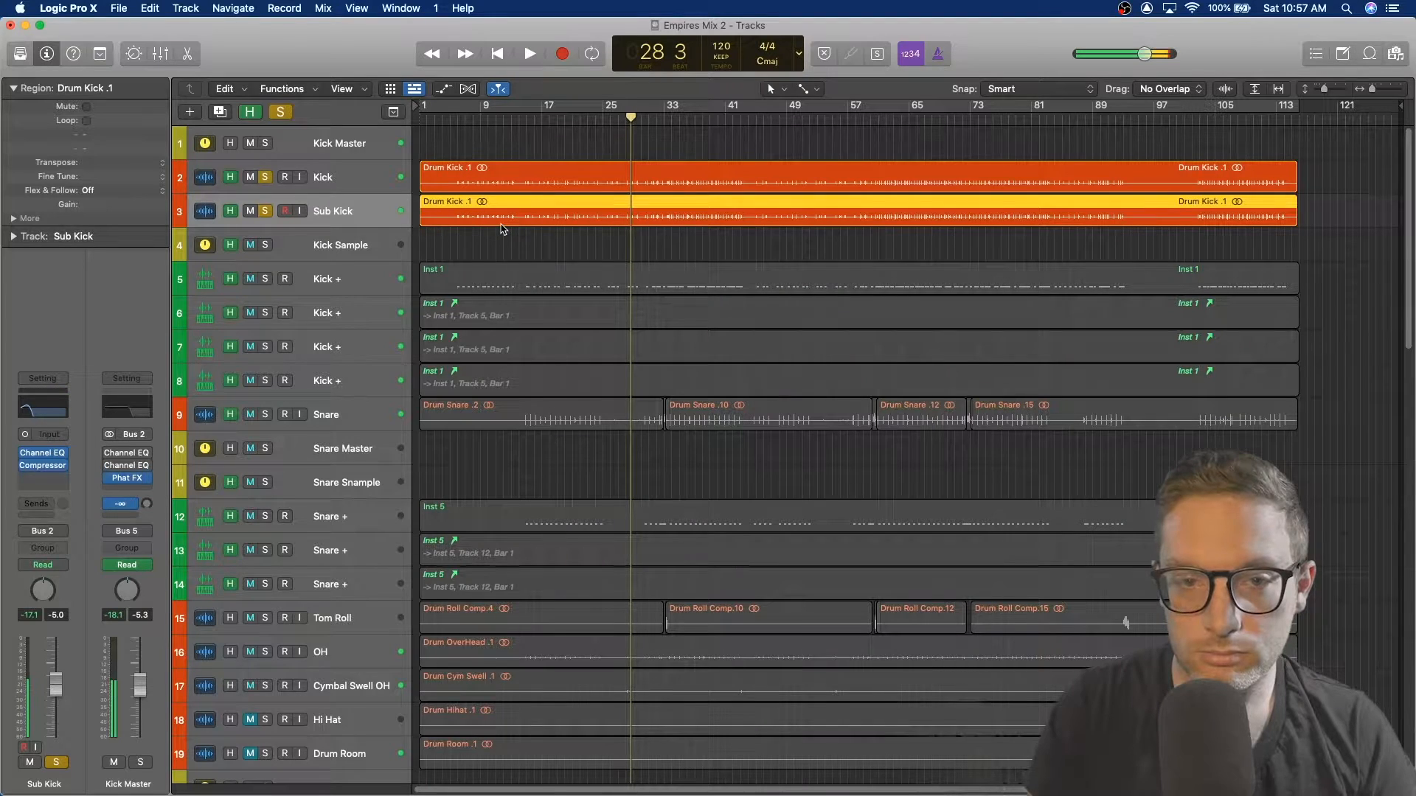
Step: Solo the Kick Sample track and audition it while inspecting its Channel EQ and Compressor plugins
{"action": "left_click", "coordinate": [306, 249]}
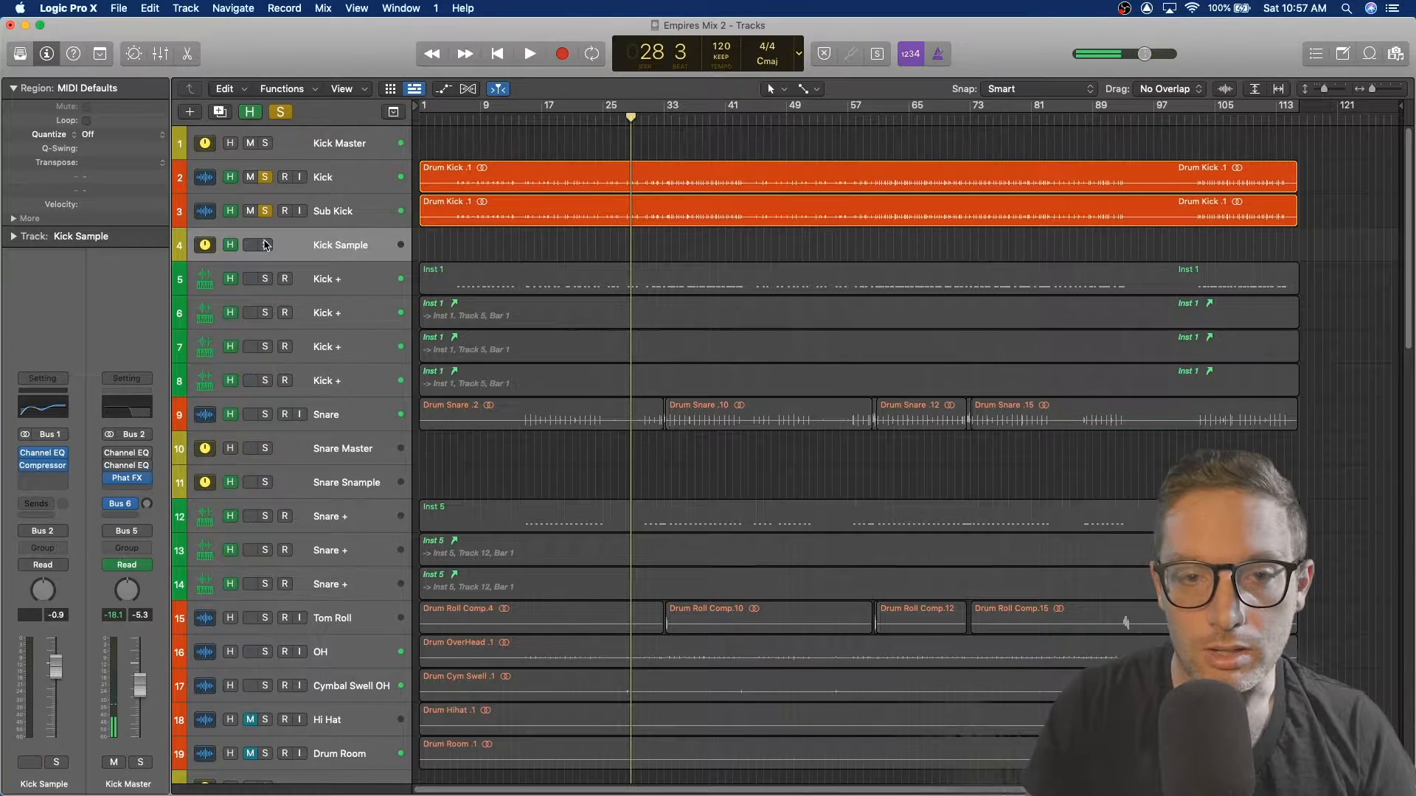
{"action": "left_click", "coordinate": [265, 245]}
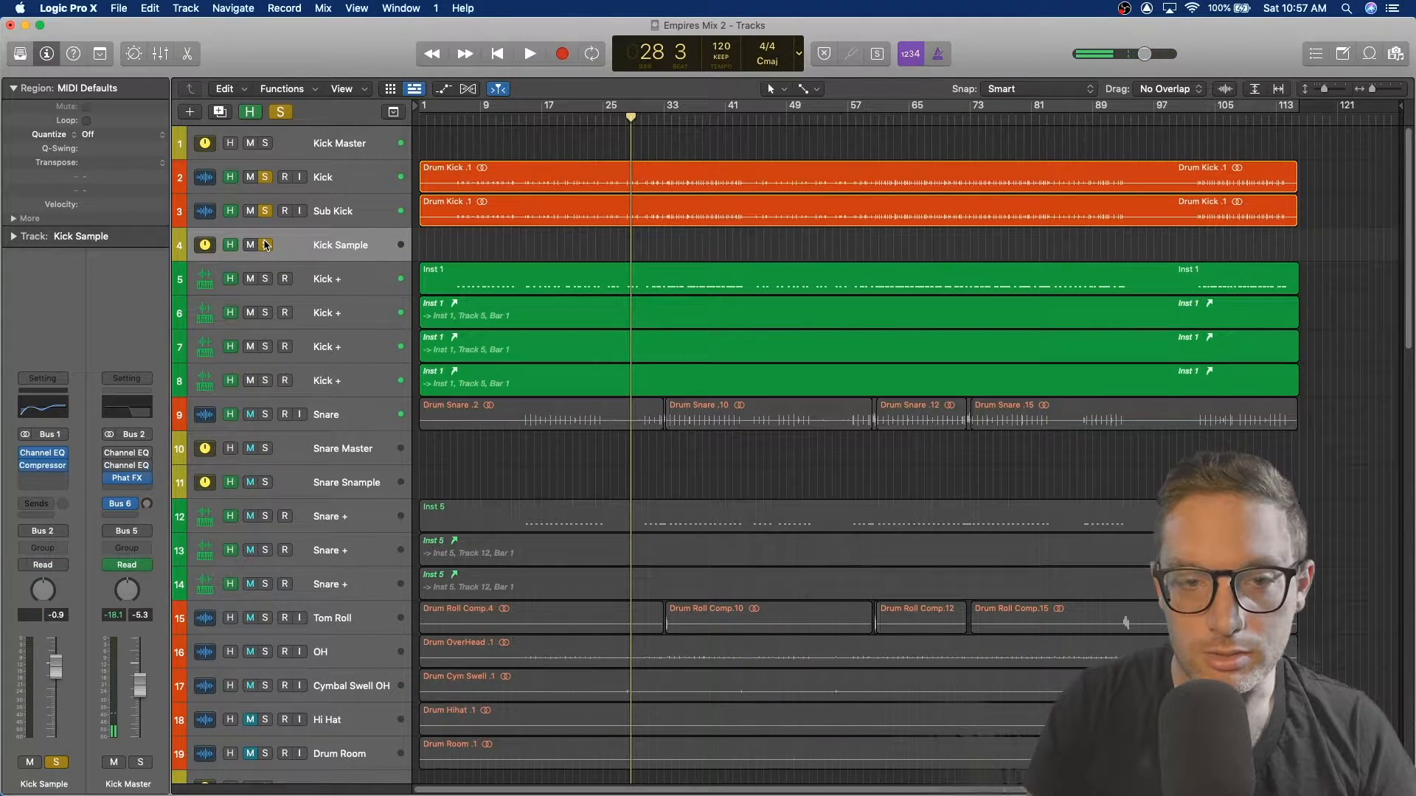
{"action": "left_click", "coordinate": [45, 453]}
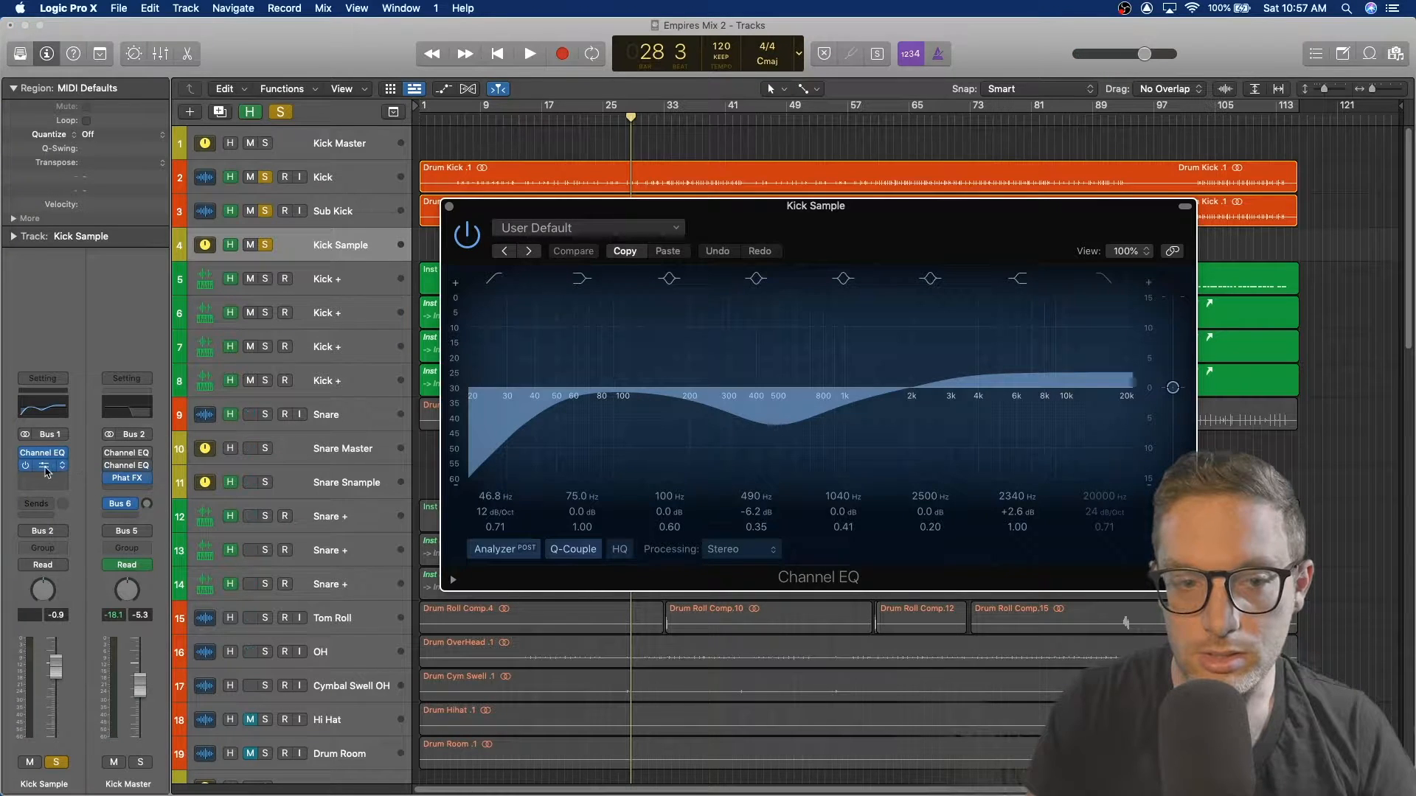
{"action": "left_click", "coordinate": [42, 465]}
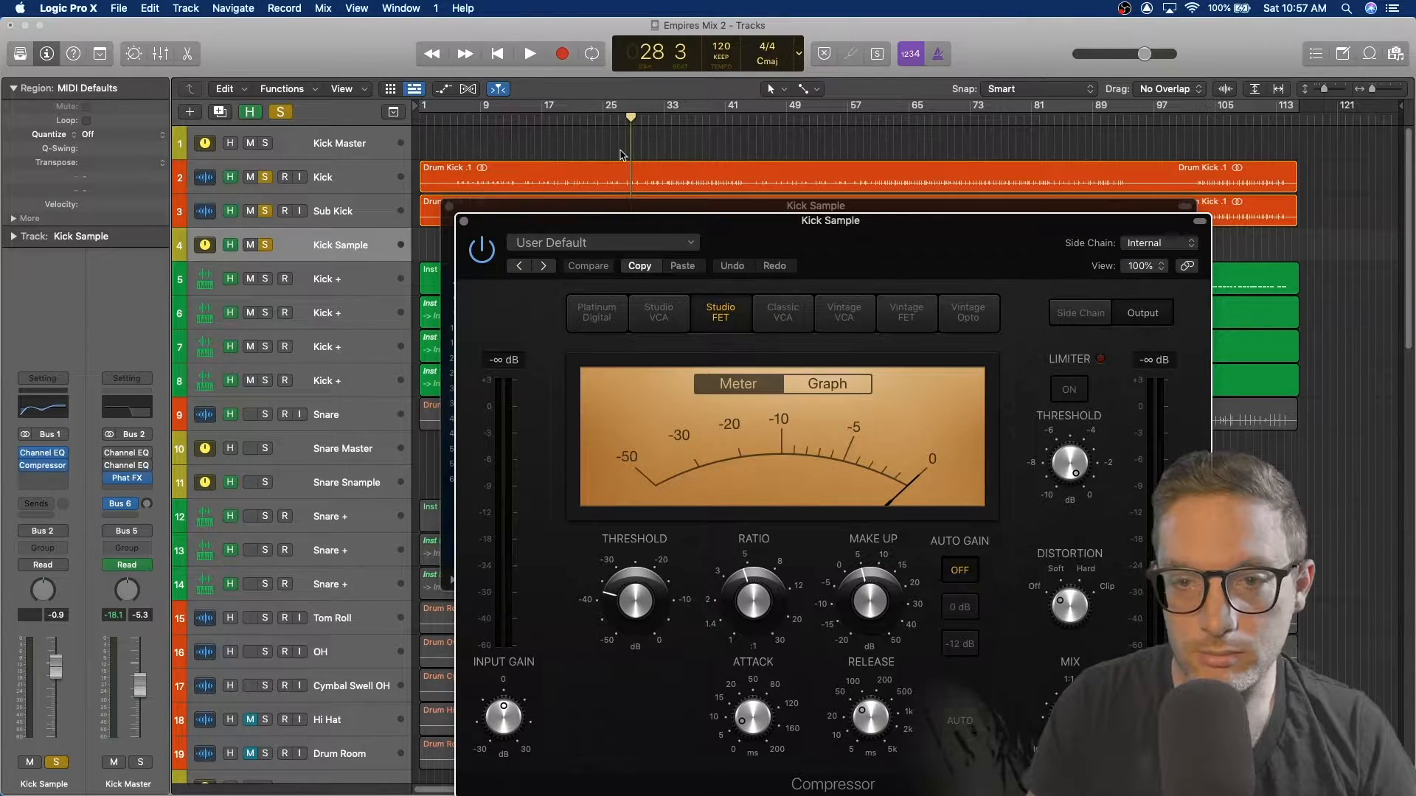
{"action": "key", "text": "space"}
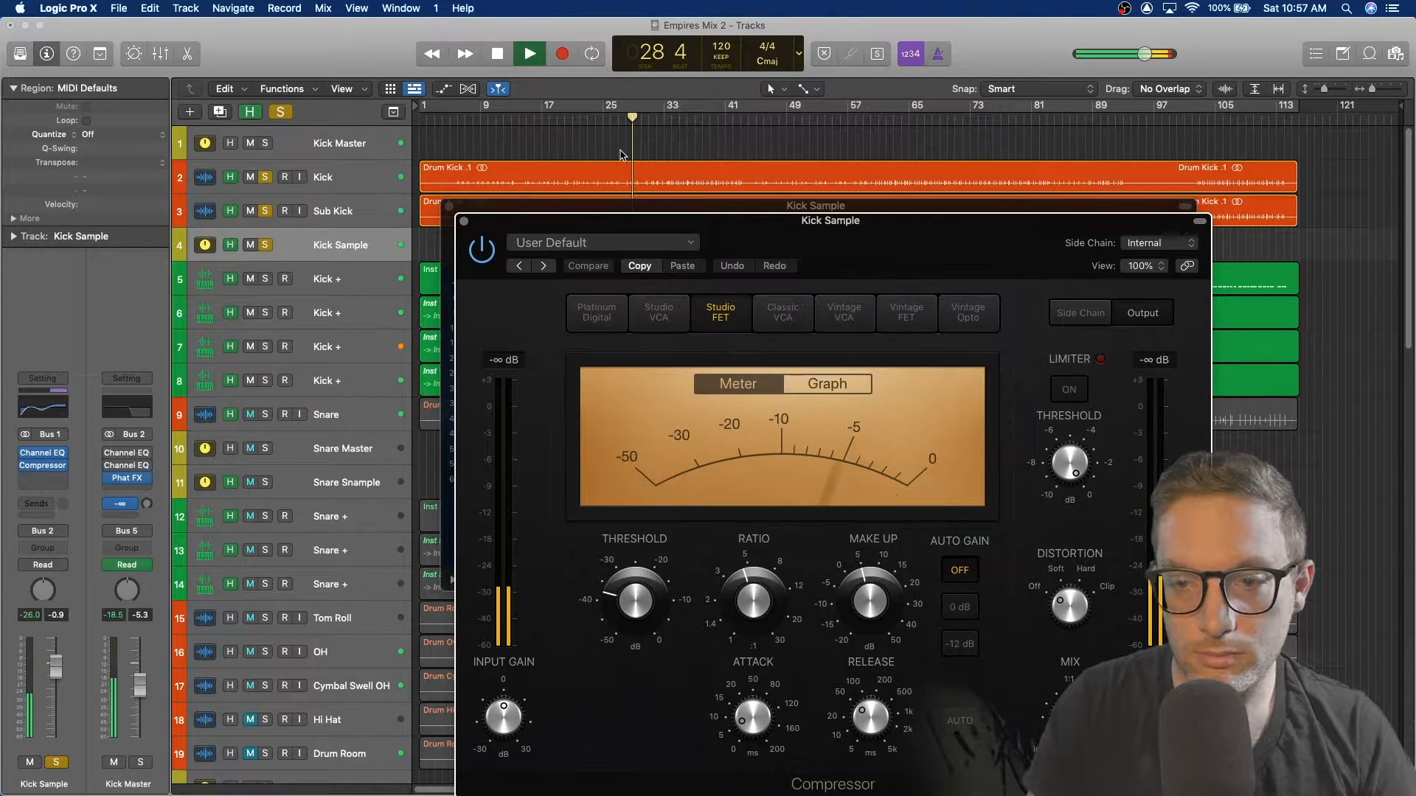
{"action": "left_click", "coordinate": [464, 222]}
{"action": "left_click", "coordinate": [449, 206]}
Step: Open the Sub Kick's Compressor and audition it with playback, then close the plugin
{"action": "left_click", "coordinate": [351, 214]}
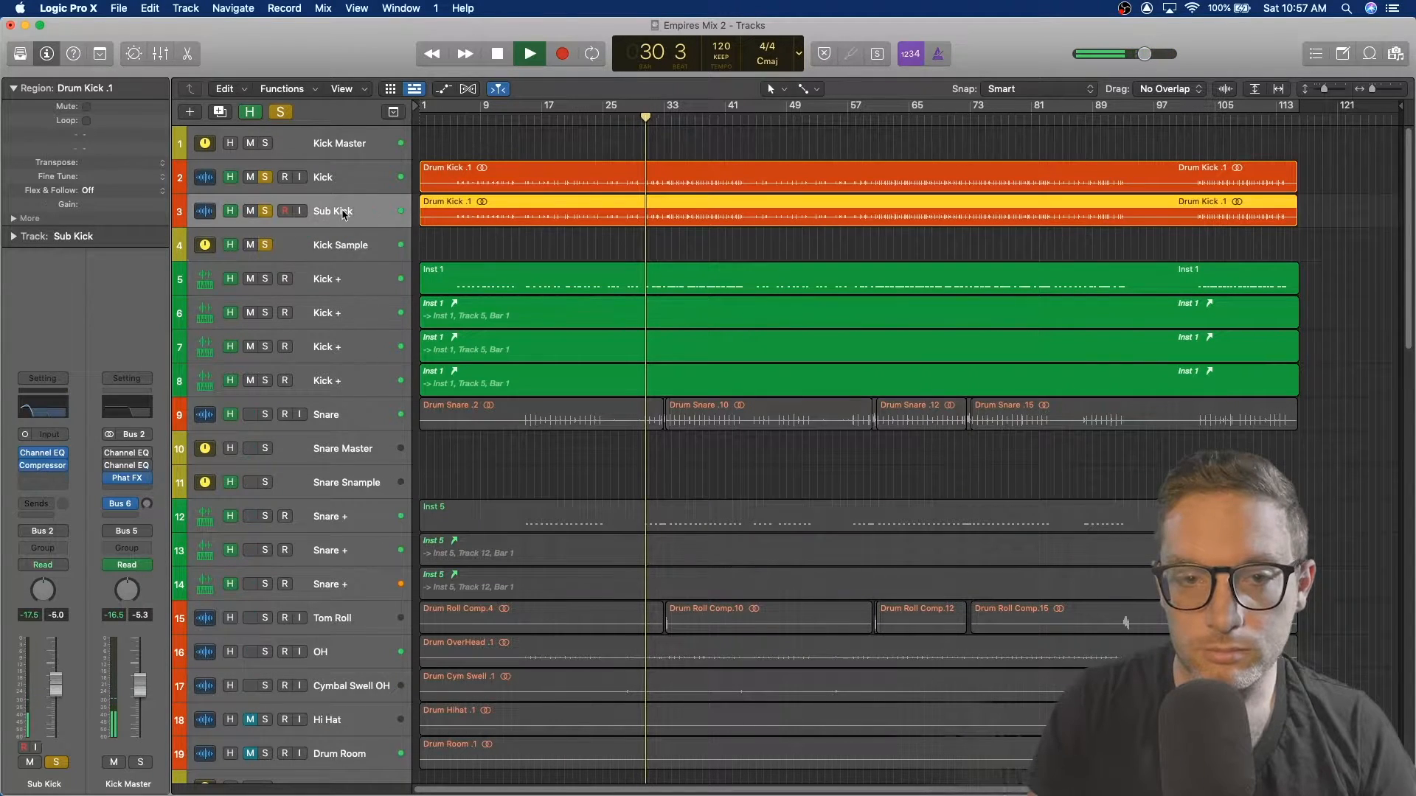
{"action": "left_click", "coordinate": [43, 465]}
{"action": "key", "text": "space"}
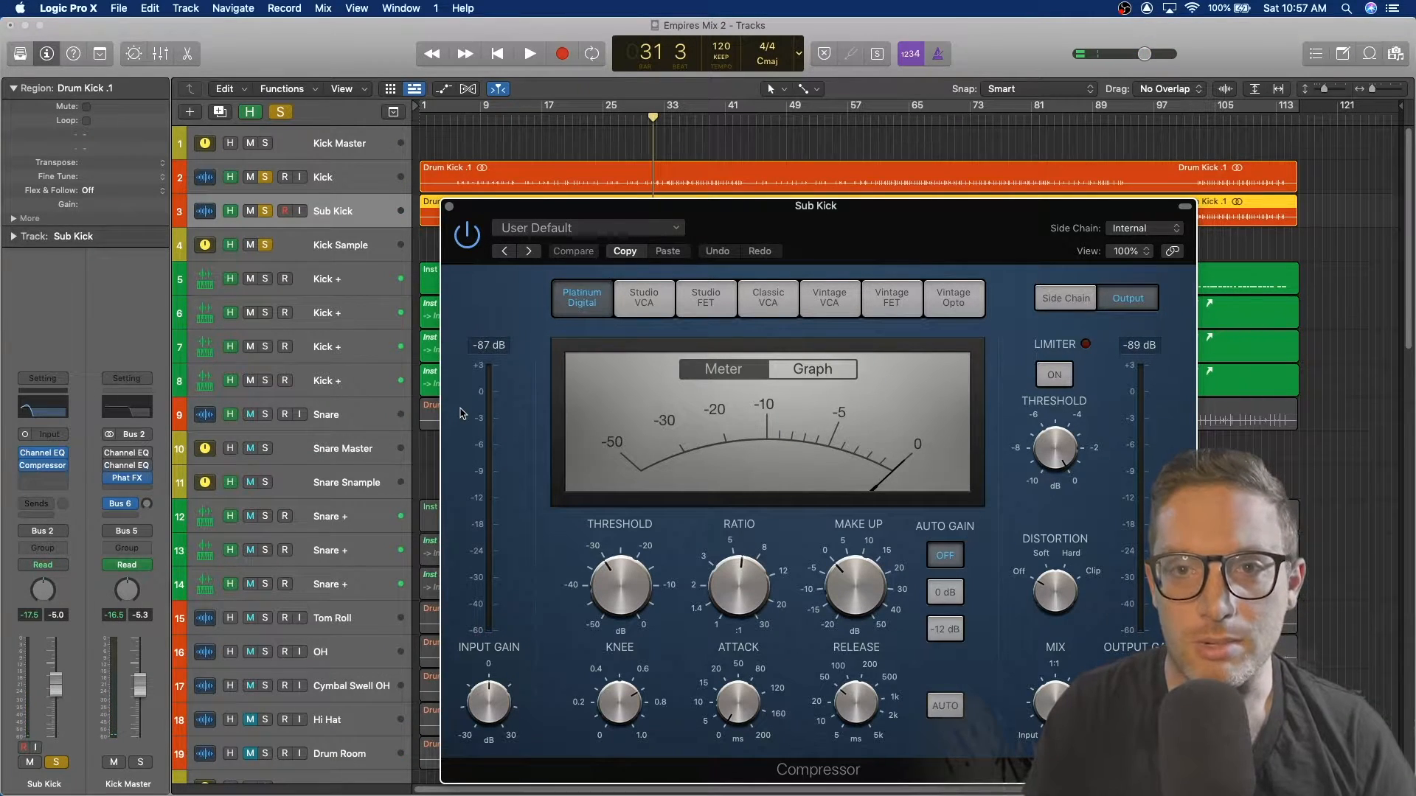
{"action": "key", "text": "space"}
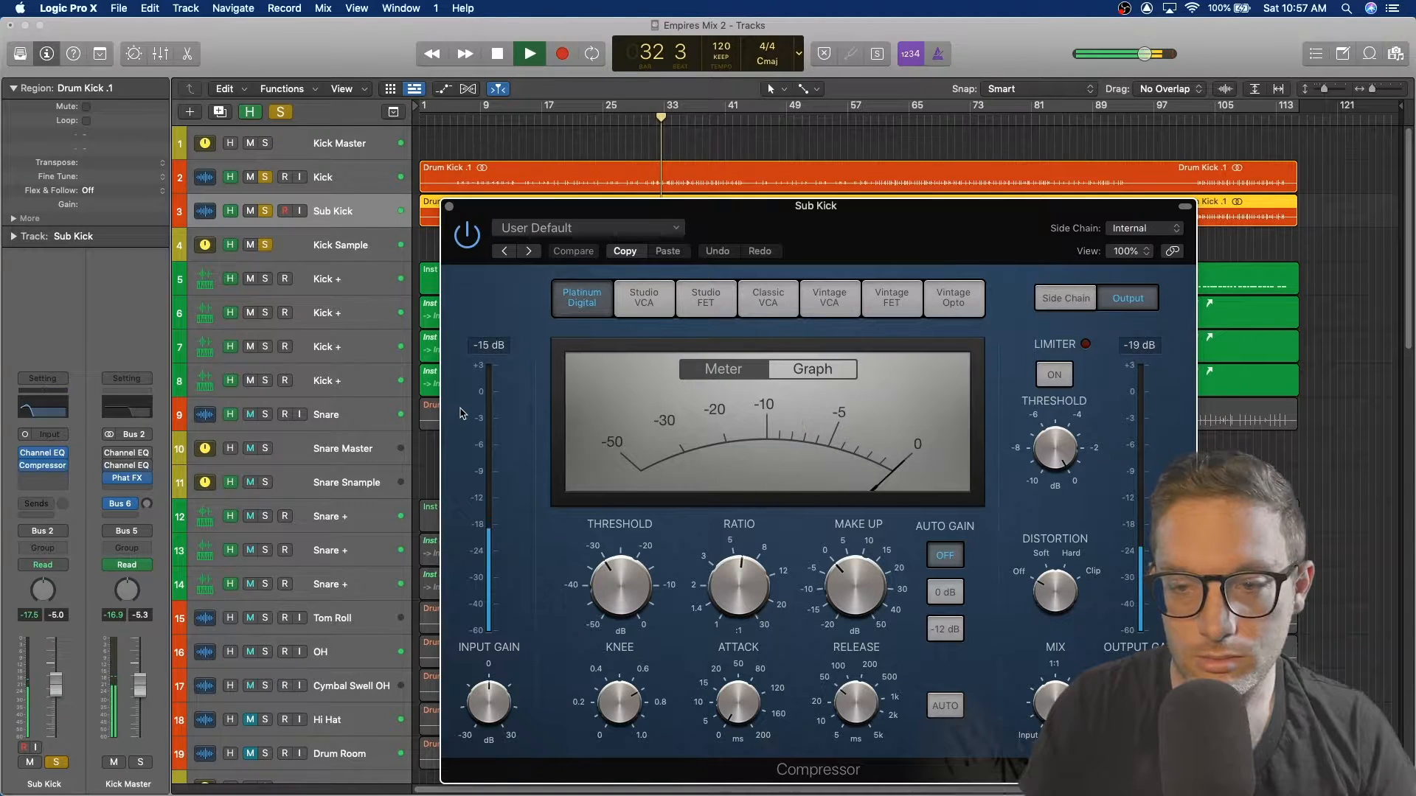
{"action": "key", "text": "space"}
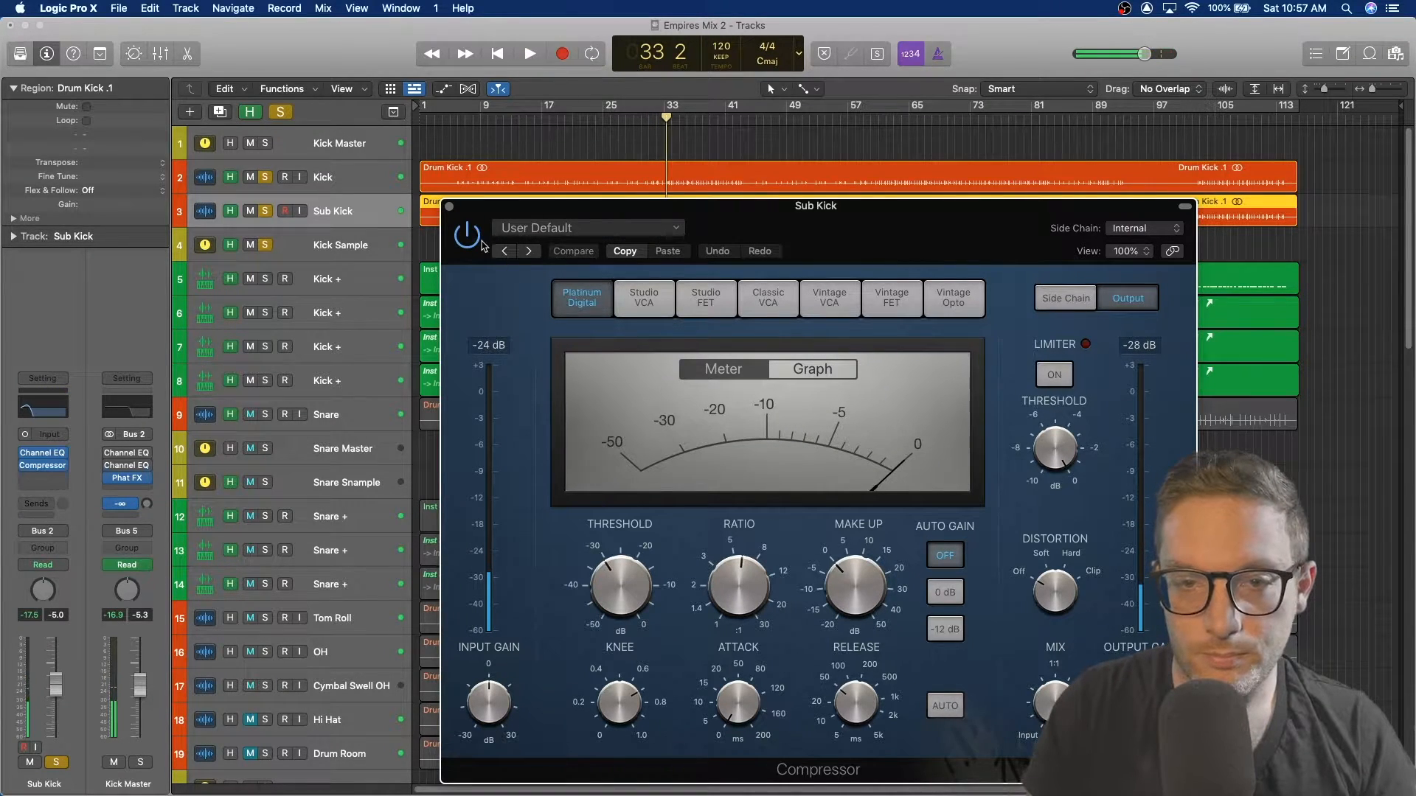
{"action": "left_click", "coordinate": [449, 206]}
Step: Open the Kick's Compressor and audition it with playback, then close the plugin
{"action": "left_click", "coordinate": [359, 181]}
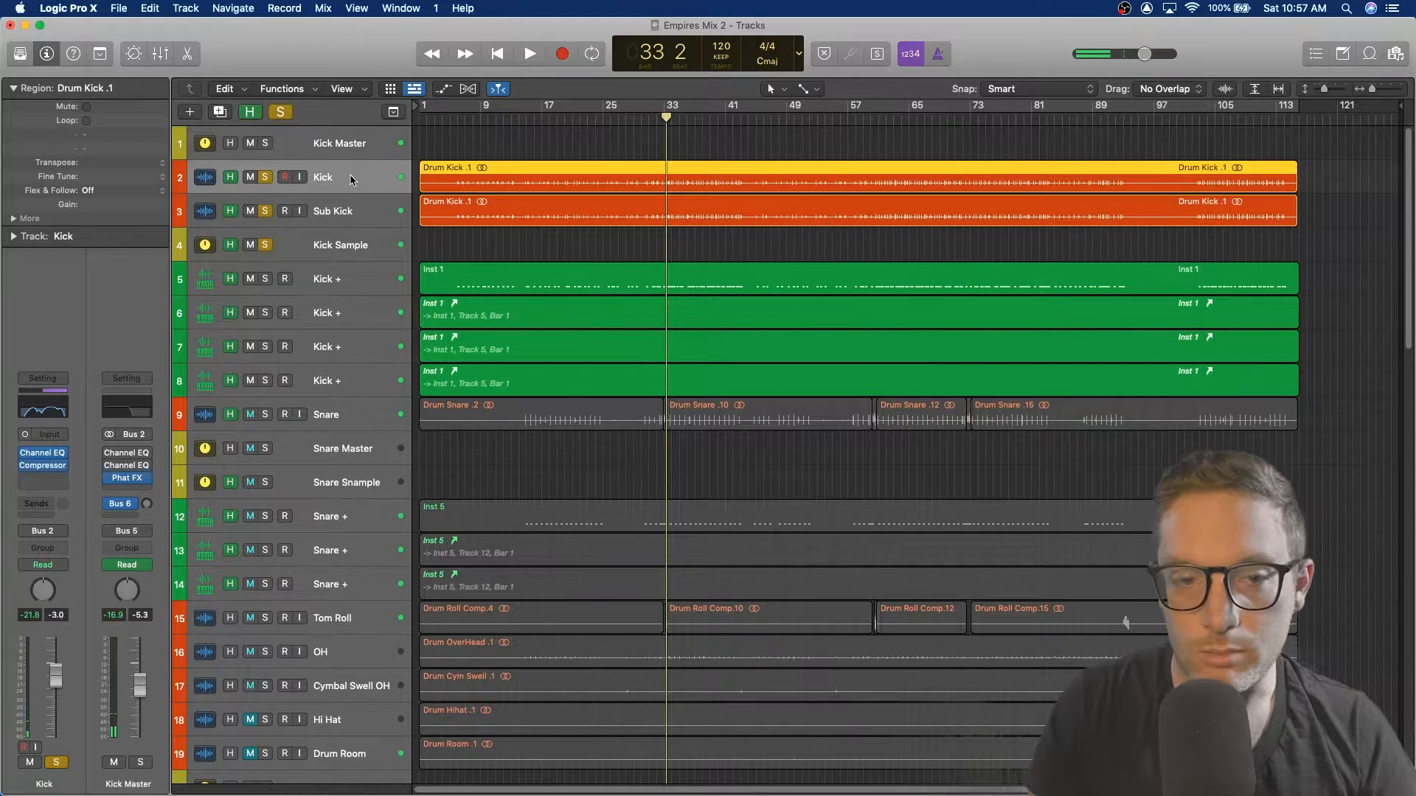
{"action": "left_click", "coordinate": [44, 466]}
{"action": "key", "text": "space"}
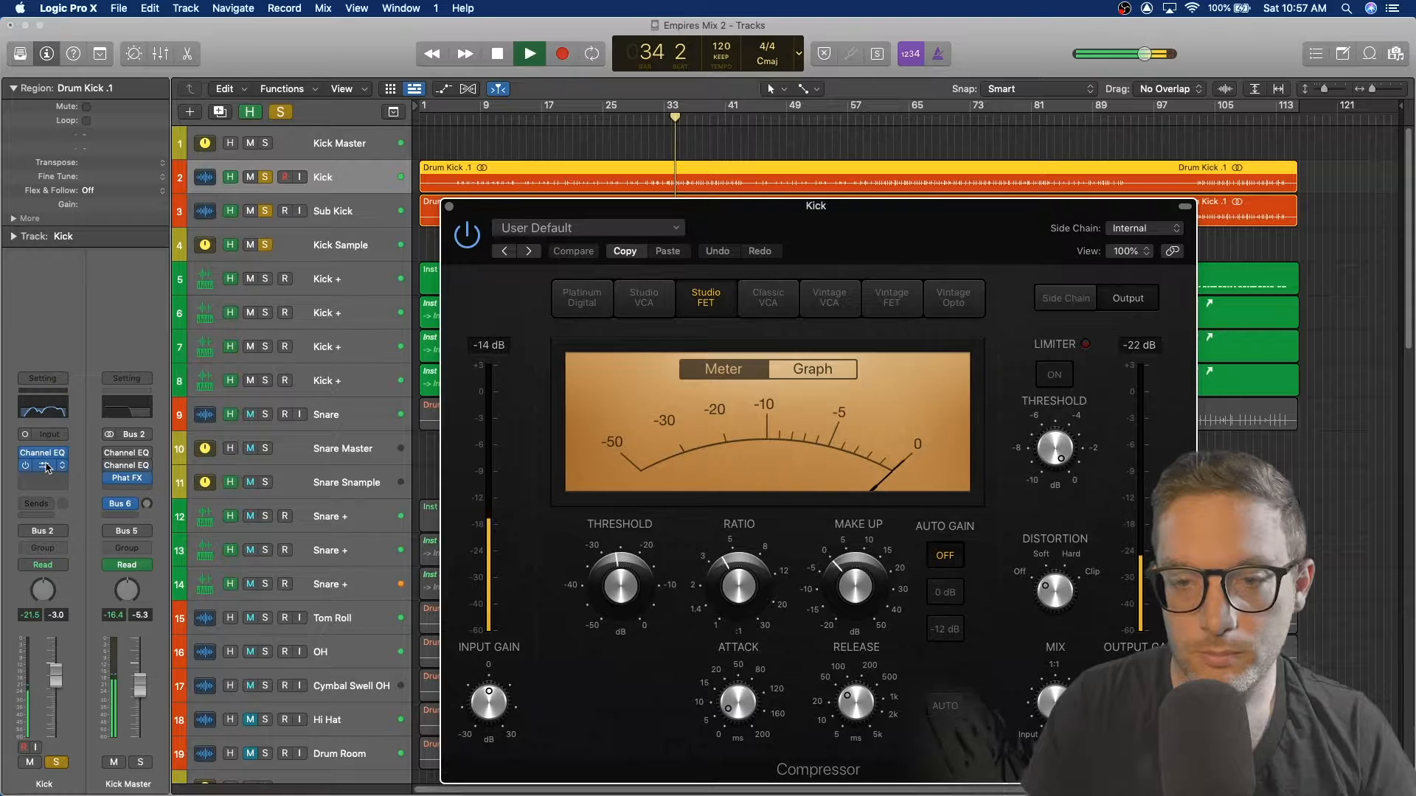
{"action": "key", "text": "space"}
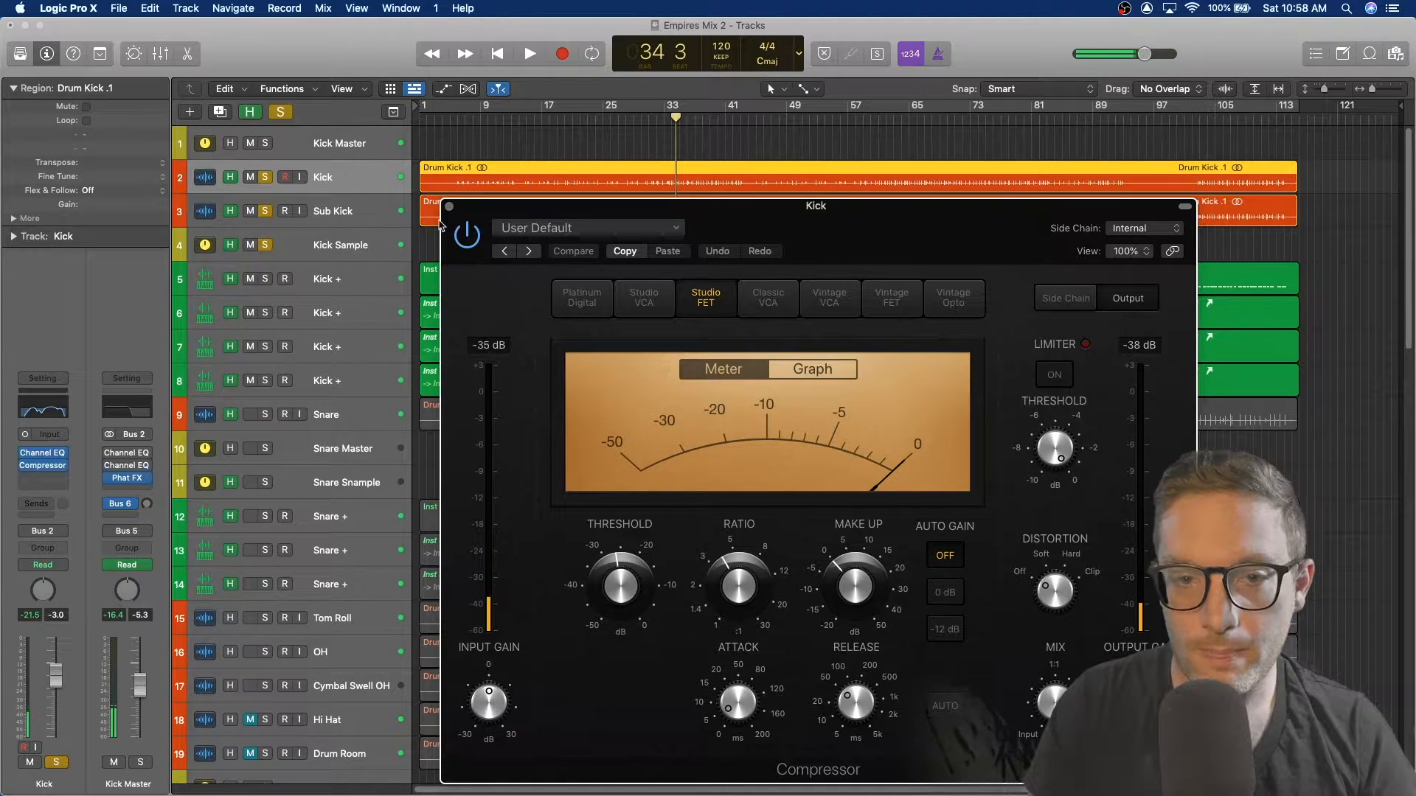
{"action": "left_click", "coordinate": [449, 207]}
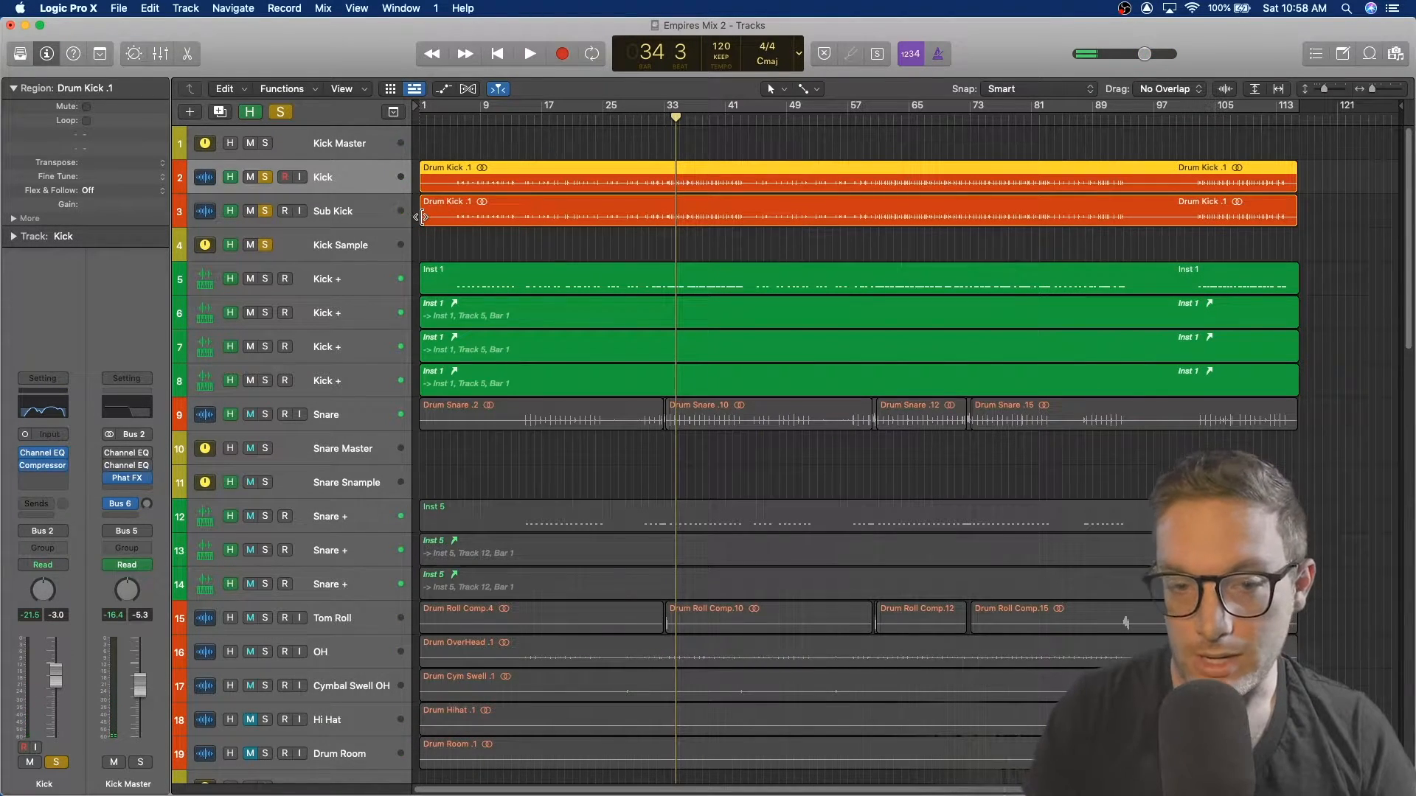
{"action": "scroll", "coordinate": [562, 476], "scroll_direction": "down", "scroll_amount": 4}
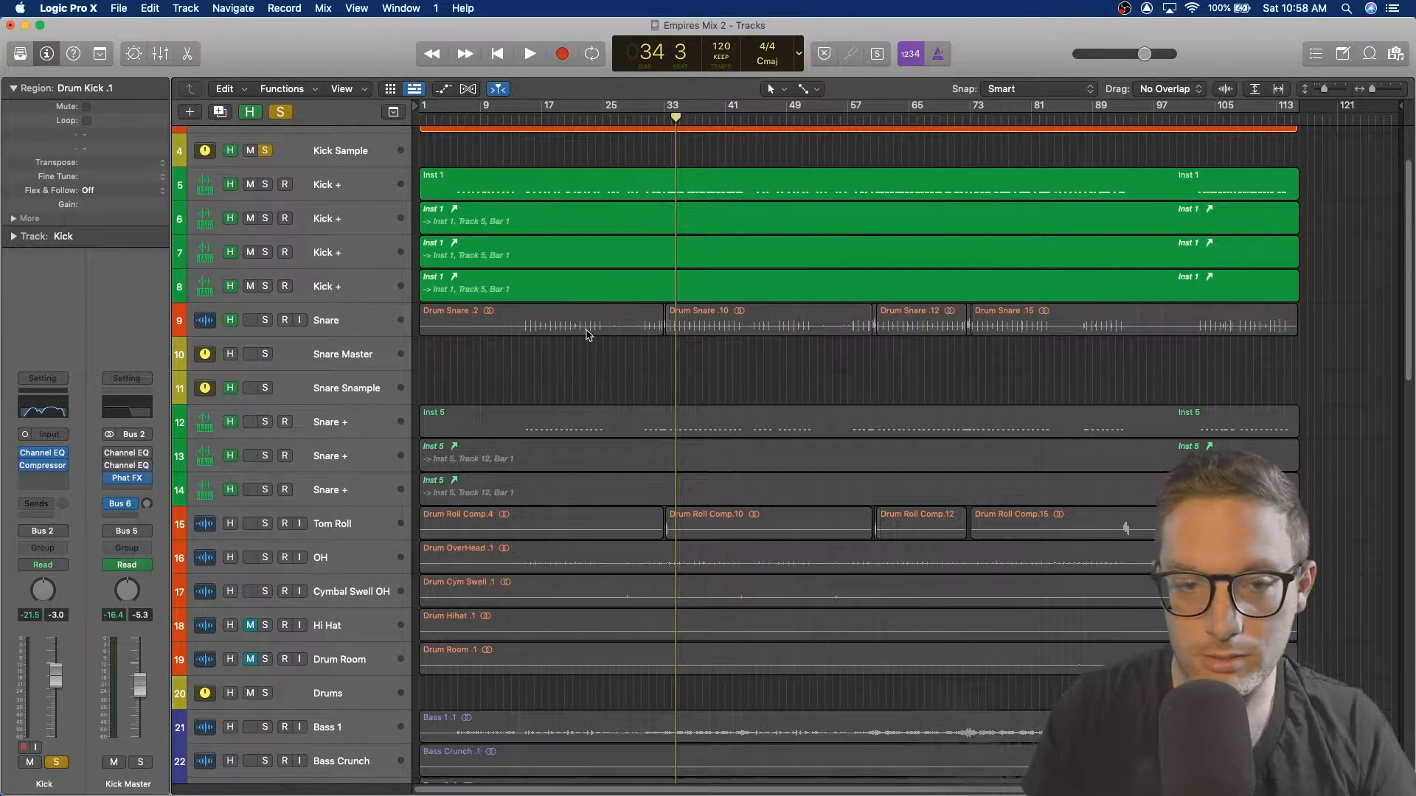
Step: Select the Snare track, solo the Snare Master track and audition it with a short playback
{"action": "scroll", "coordinate": [587, 341], "scroll_direction": "down", "scroll_amount": 2}
{"action": "left_click", "coordinate": [363, 277]}
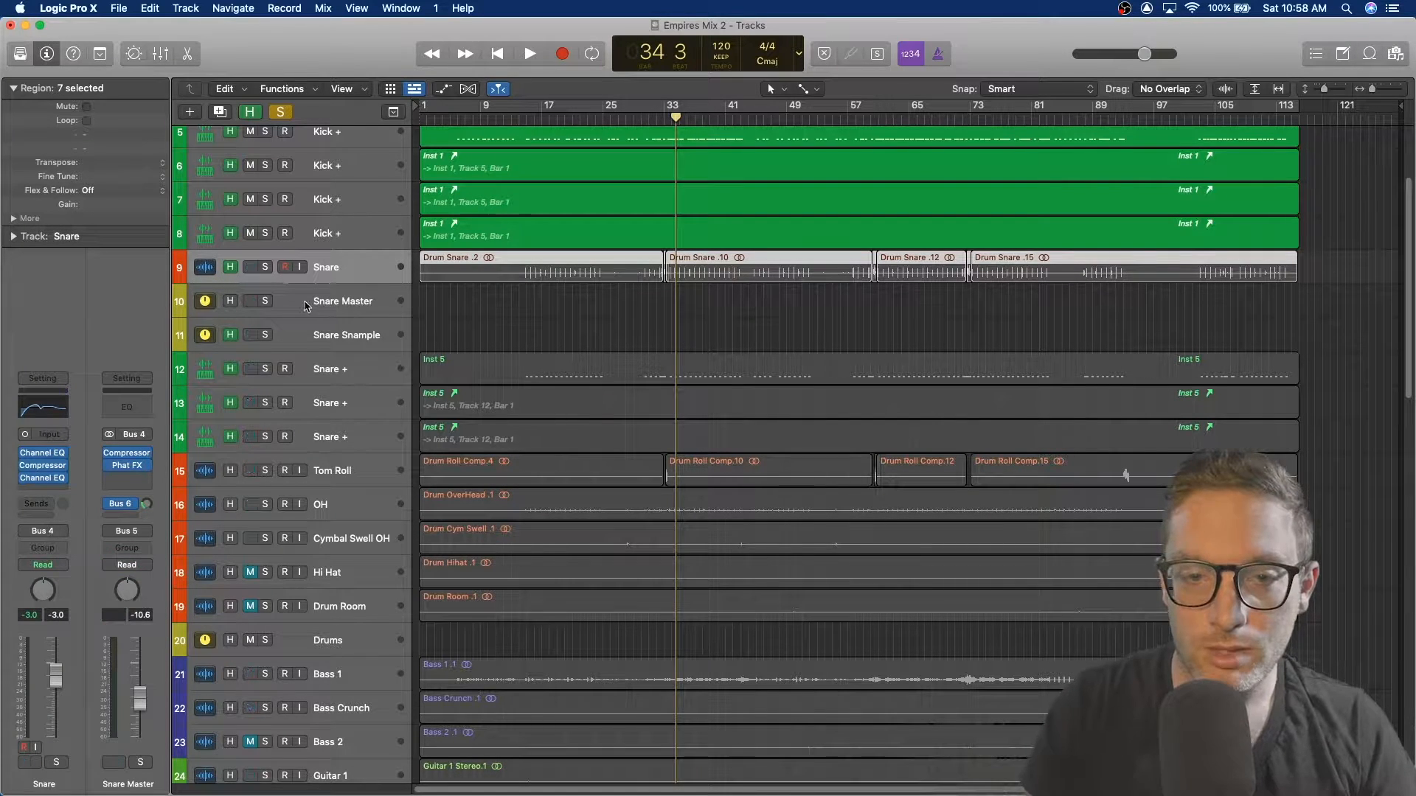
{"action": "left_click", "coordinate": [266, 302]}
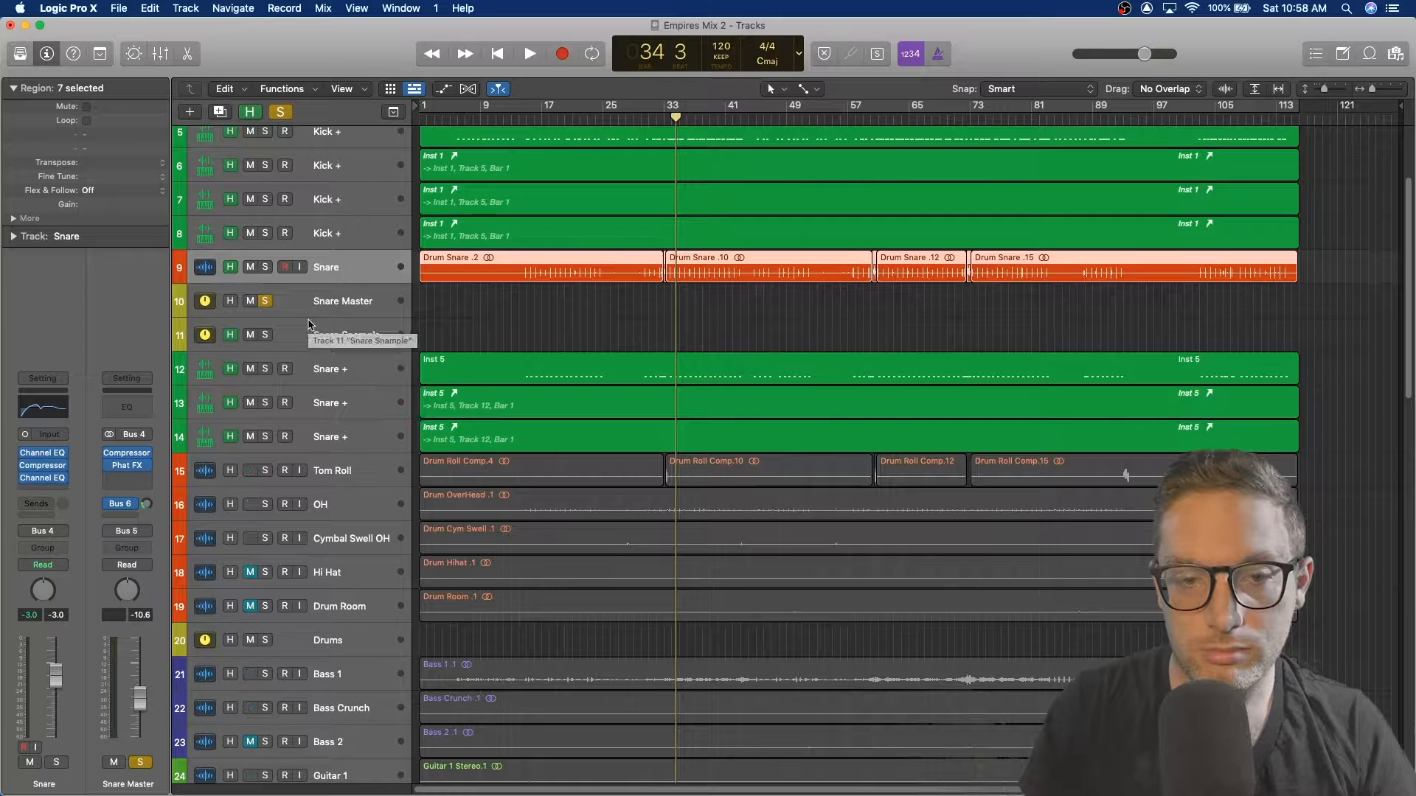
{"action": "key", "text": "space"}
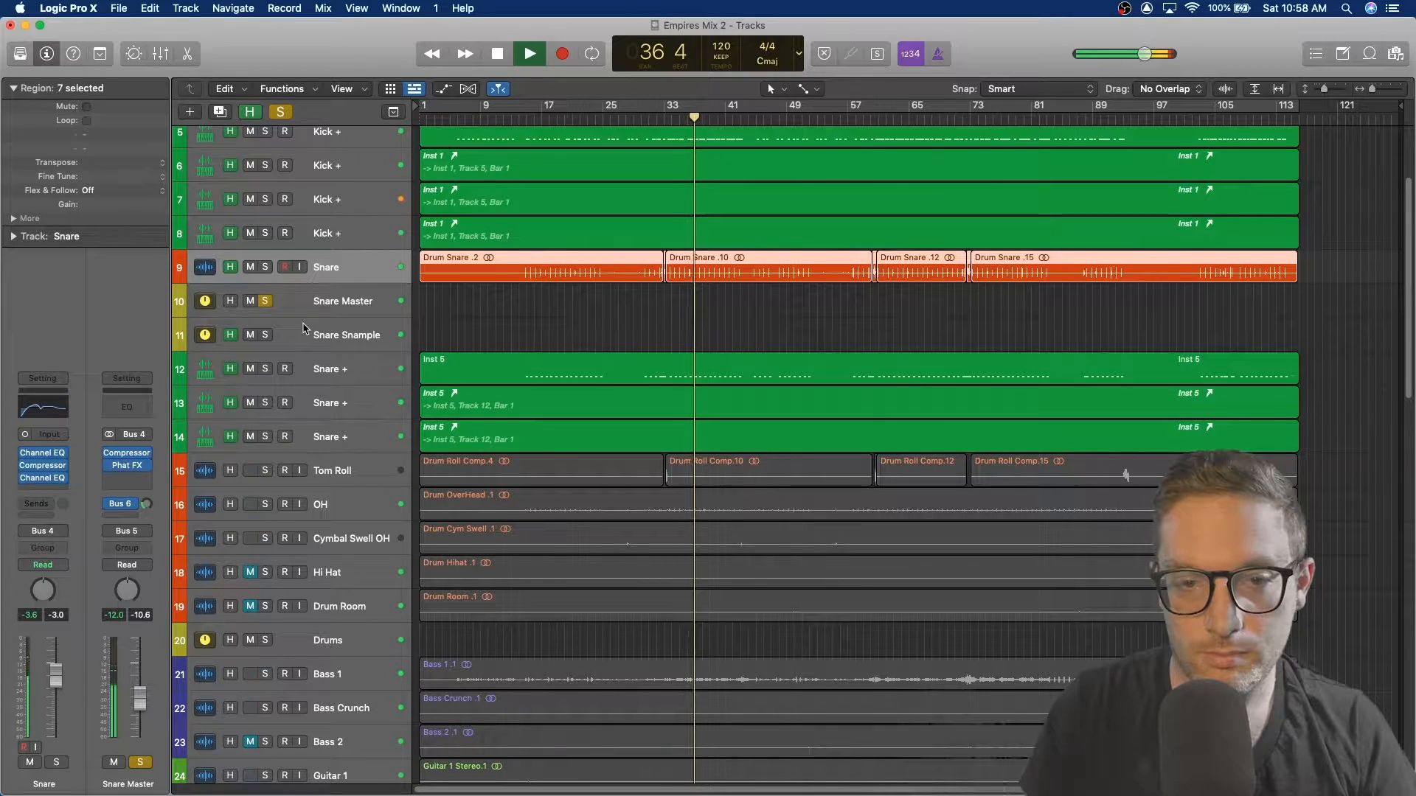
{"action": "left_click", "coordinate": [308, 307]}
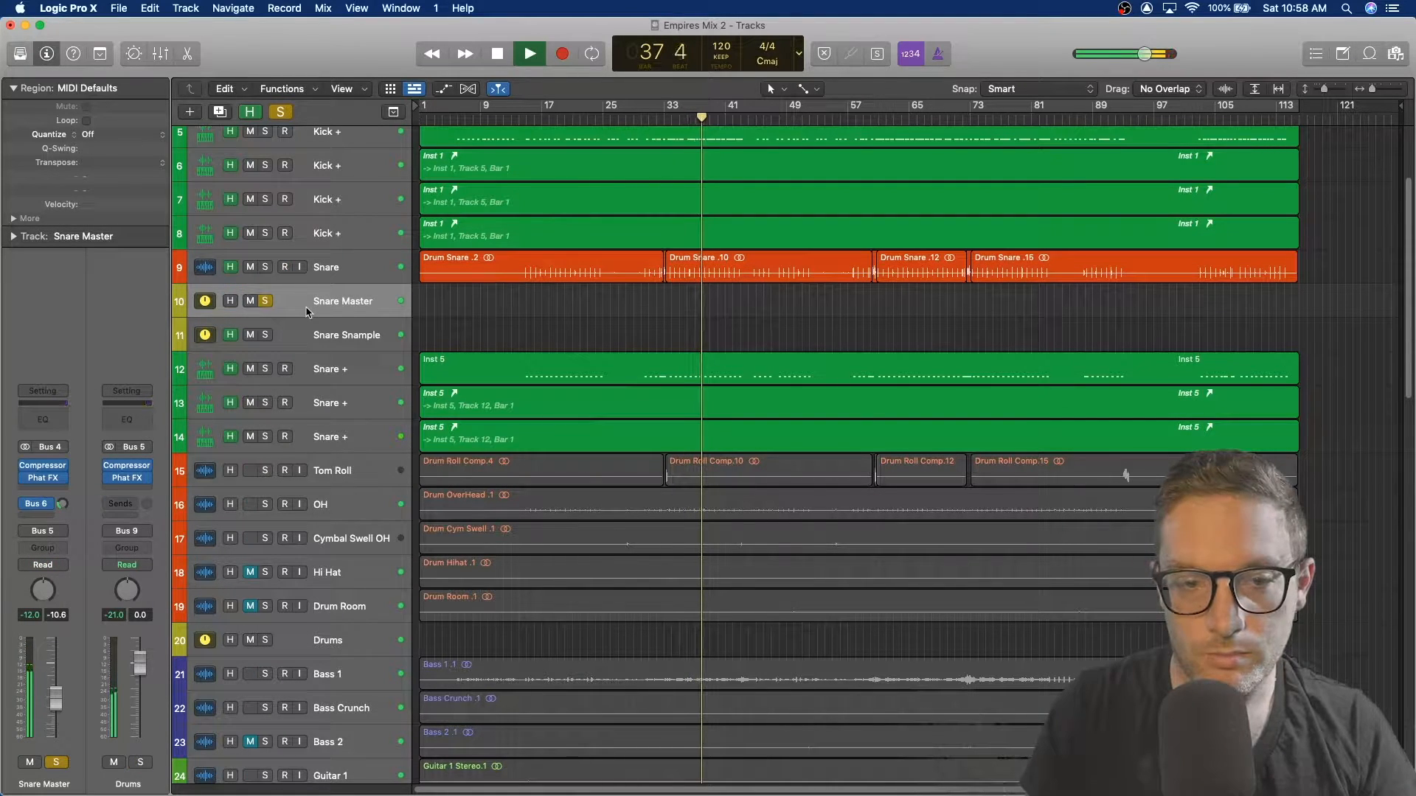
{"action": "key", "text": "space"}
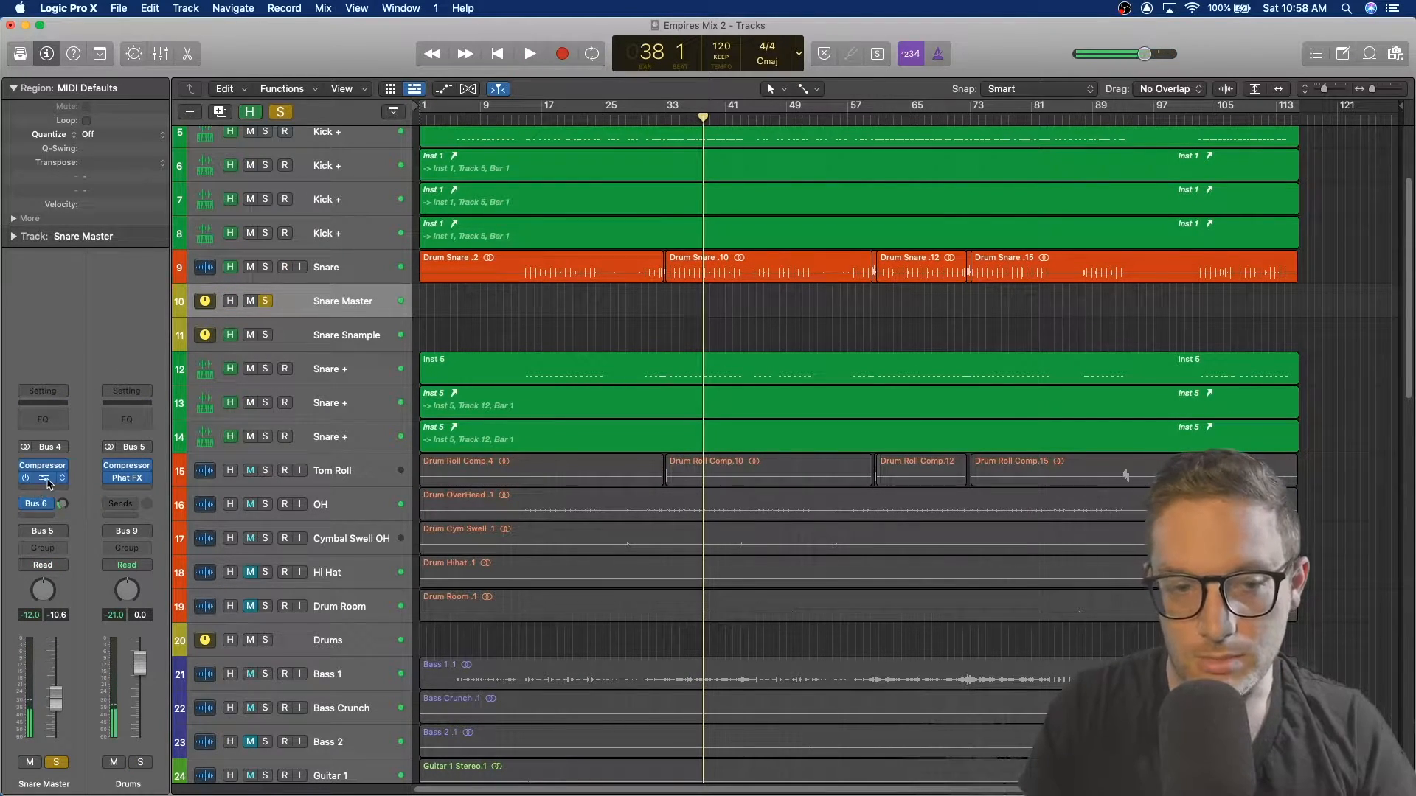
Step: Open the Snare Master's Phat FX plugin, audition it with playback from about bar 33, then close it and stop
{"action": "left_click", "coordinate": [45, 479]}
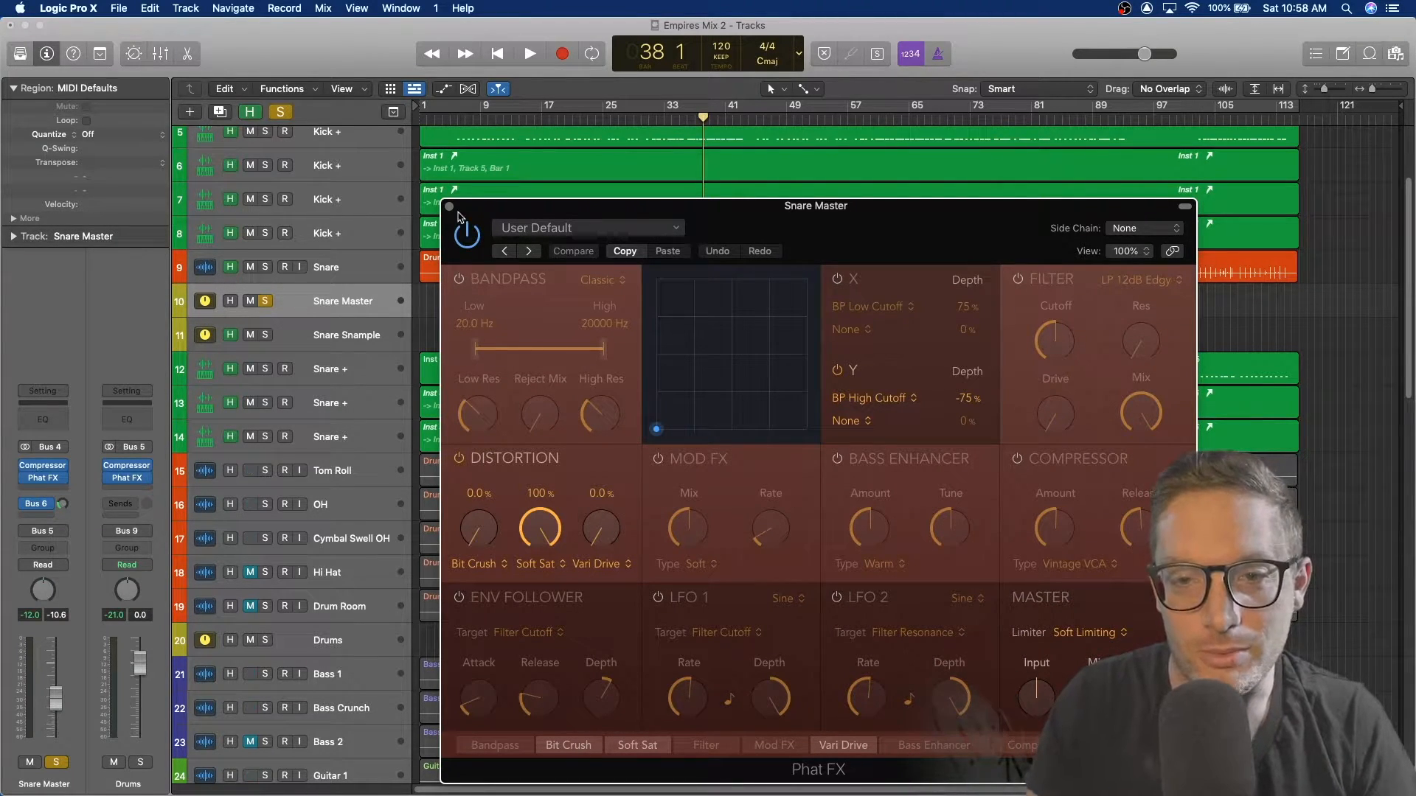
{"action": "key", "text": "space"}
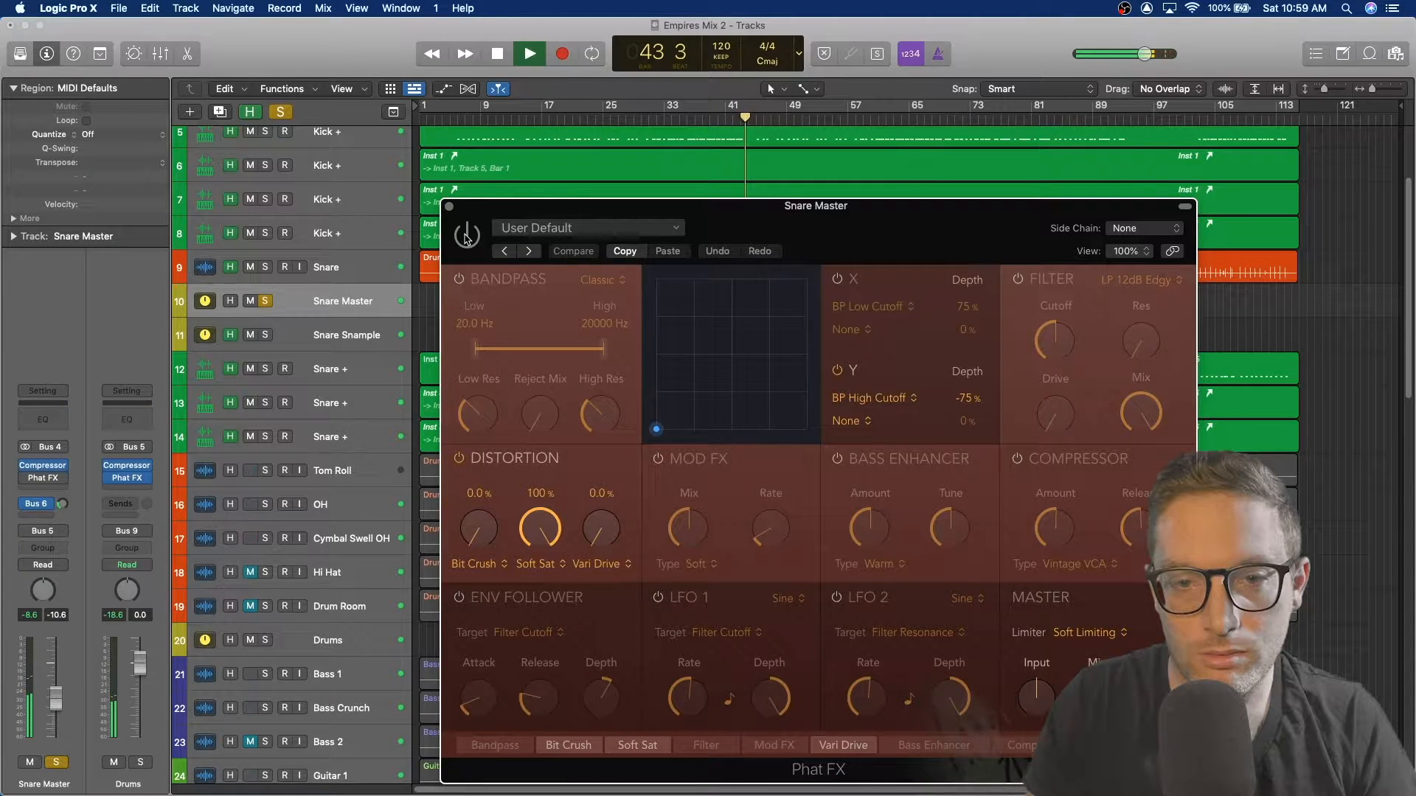
{"action": "left_click", "coordinate": [666, 116]}
{"action": "left_click", "coordinate": [468, 243]}
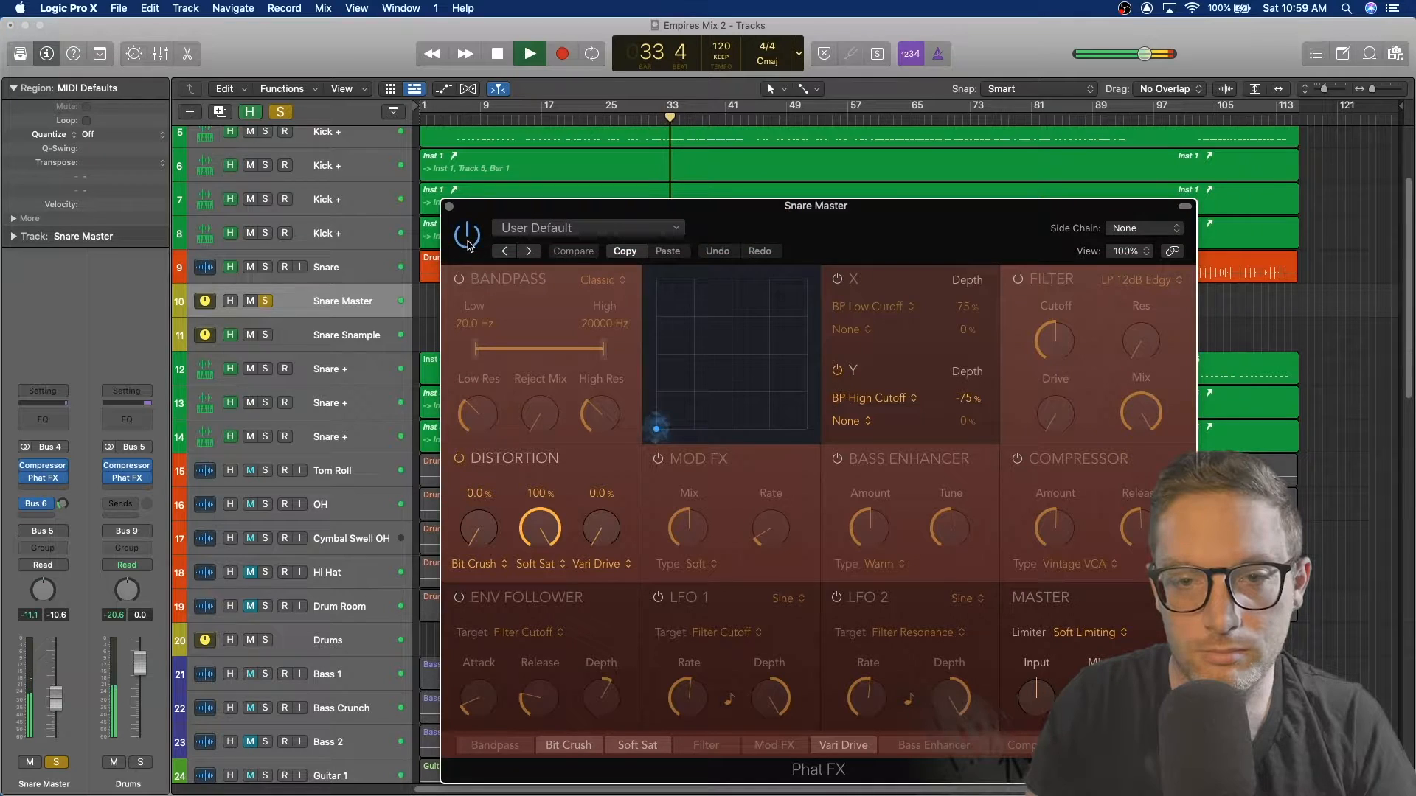
{"action": "left_click", "coordinate": [450, 210]}
{"action": "key", "text": "space"}
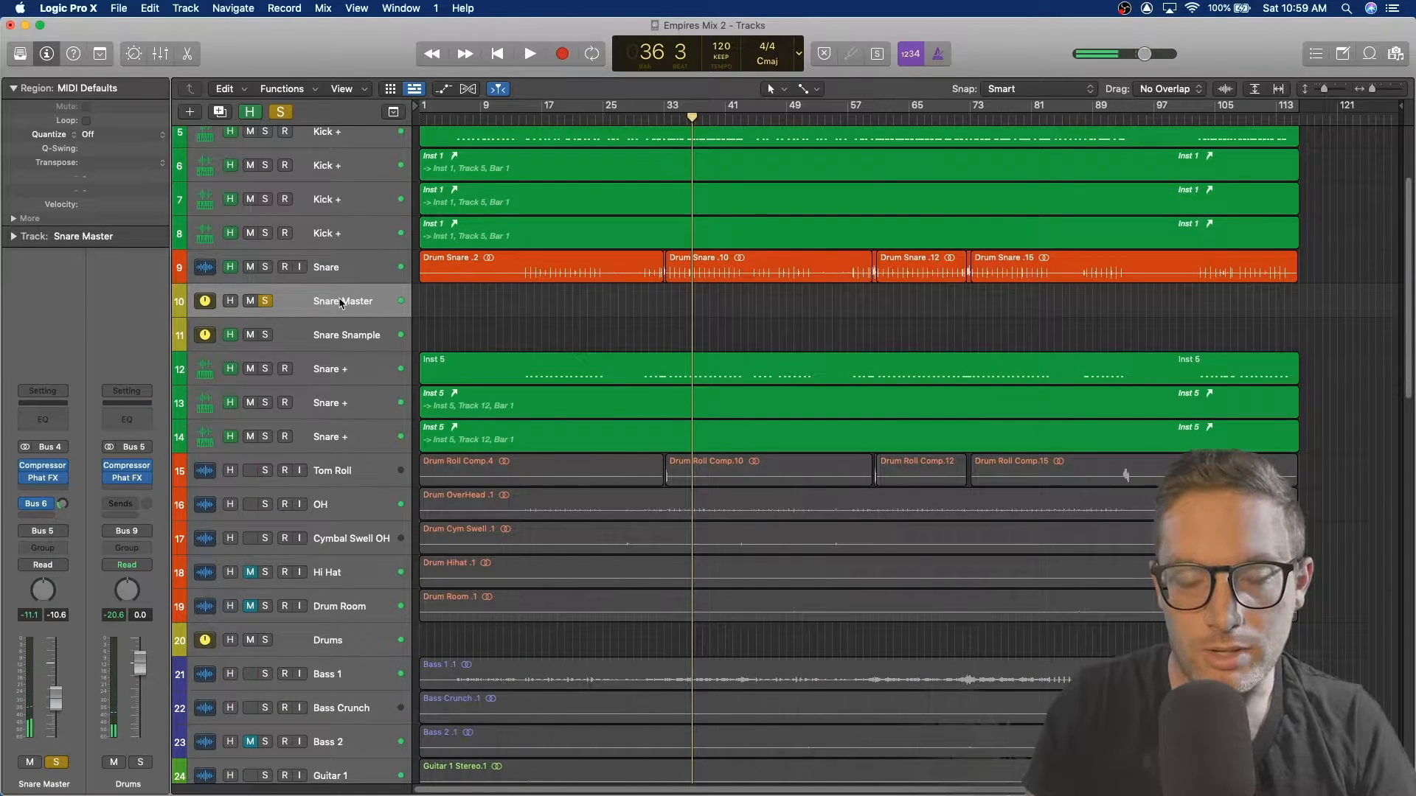
Step: Select each snare-related track in turn to examine its channel strip settings
{"action": "left_click", "coordinate": [349, 338]}
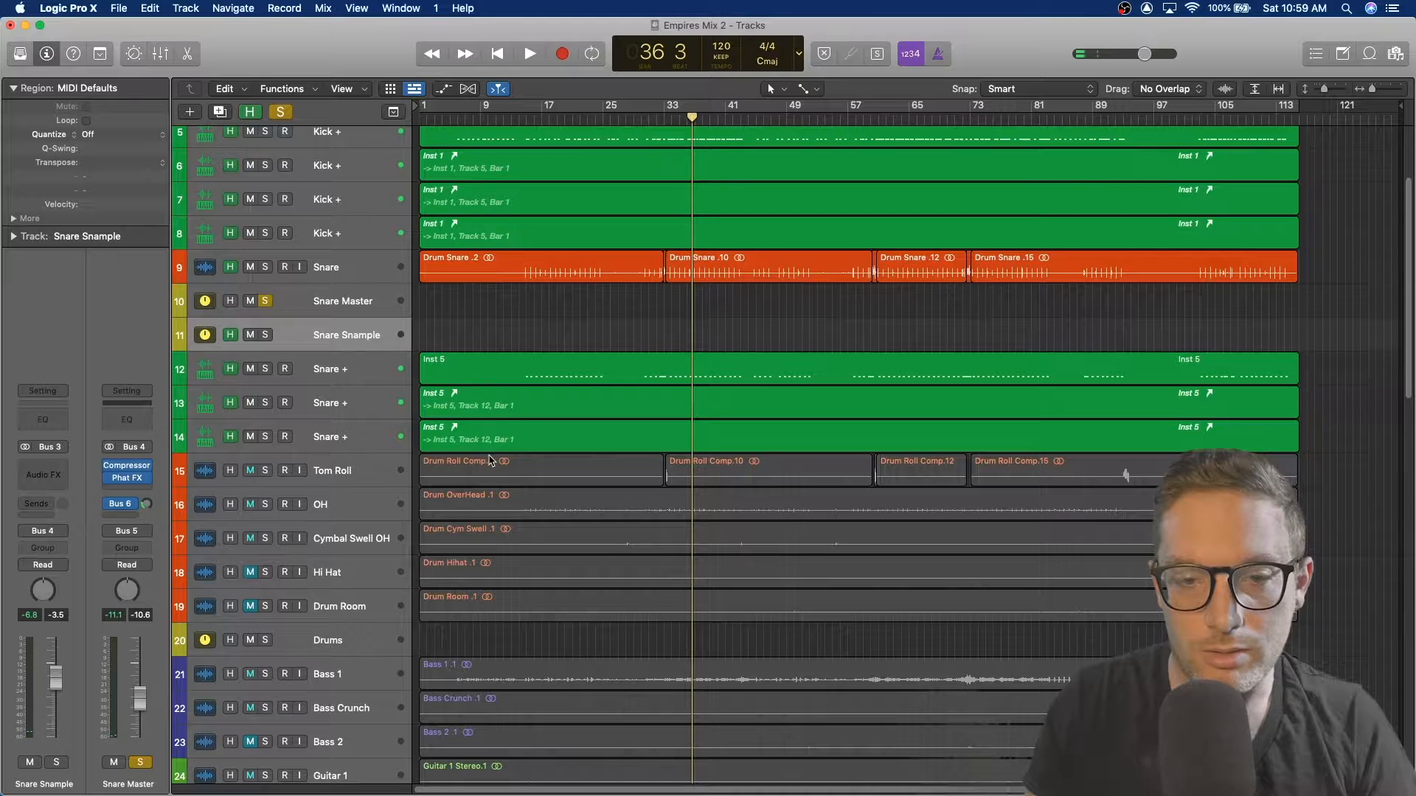
{"action": "left_click", "coordinate": [350, 383]}
{"action": "left_click", "coordinate": [345, 404]}
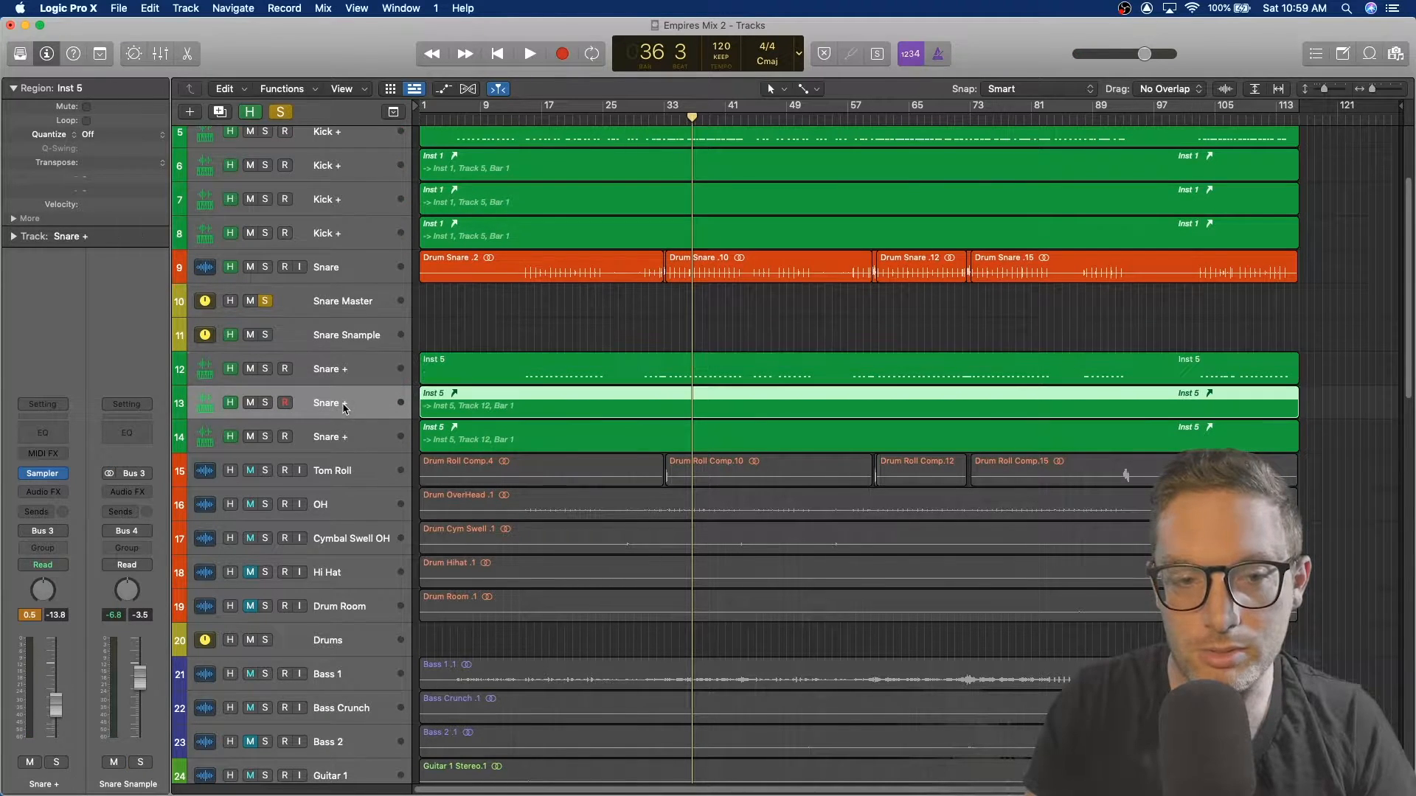
{"action": "left_click", "coordinate": [339, 433]}
{"action": "left_click", "coordinate": [358, 379]}
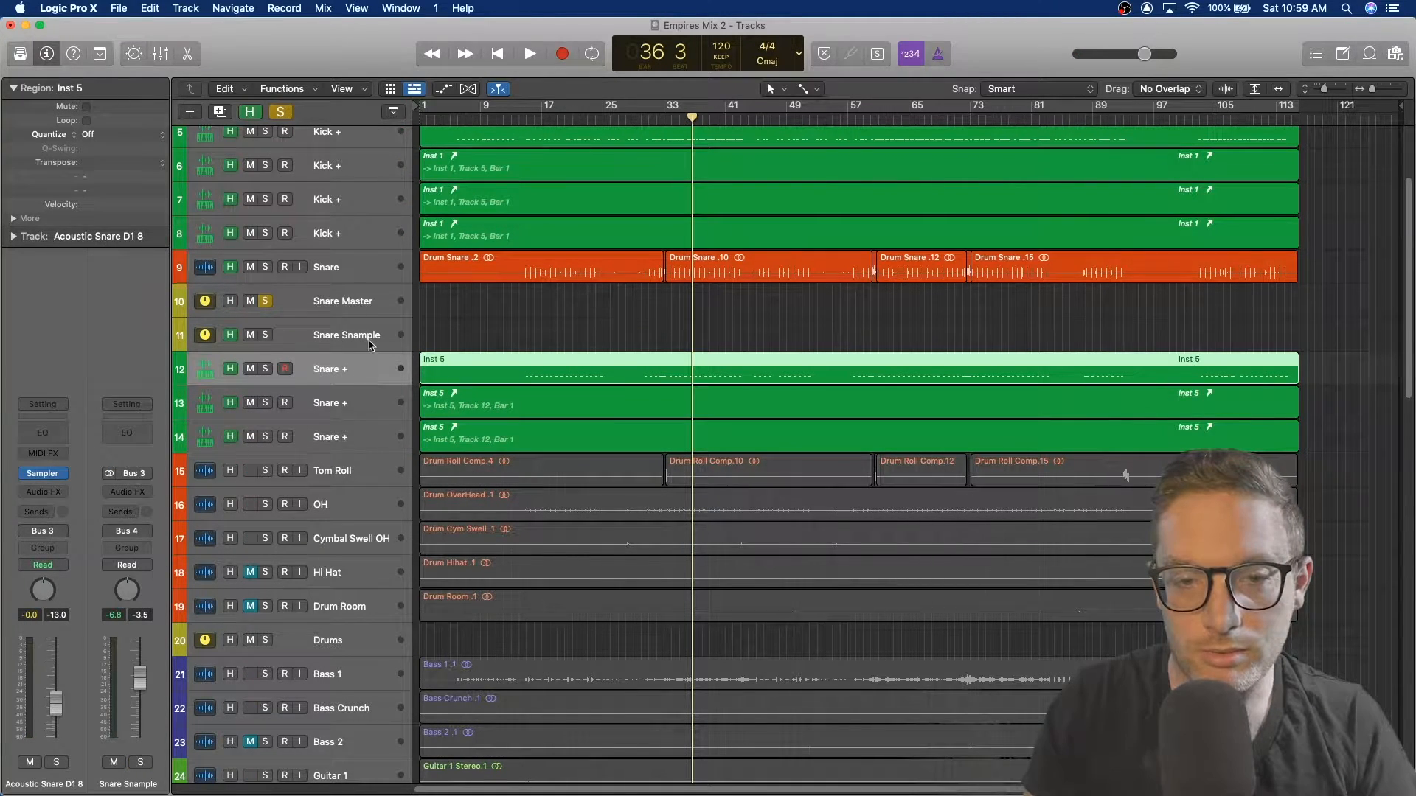
{"action": "left_click", "coordinate": [357, 274]}
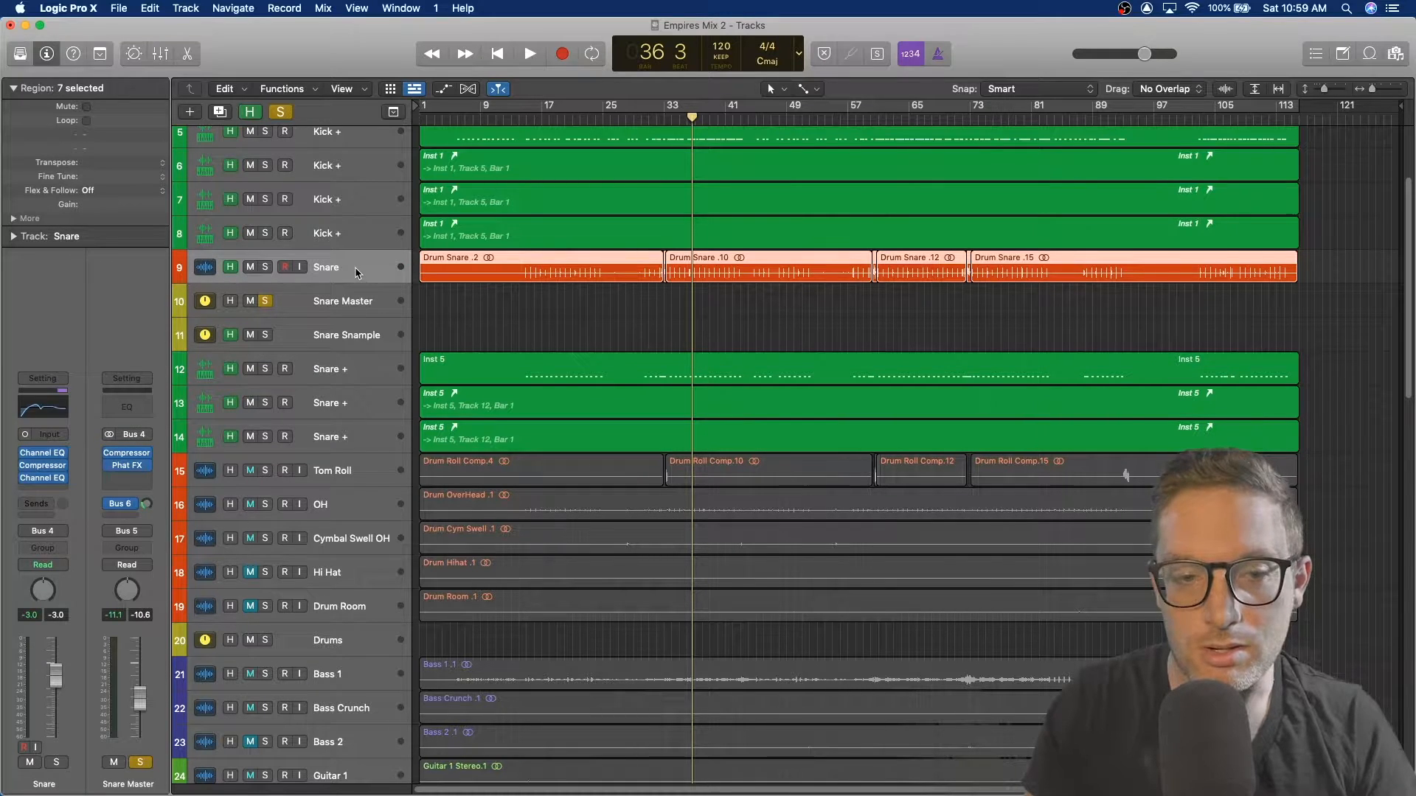
Step: Solo the Snare track on its own and audition it from around bar 17, then stop playback
{"action": "left_click", "coordinate": [266, 267]}
{"action": "left_click", "coordinate": [557, 118]}
{"action": "key", "text": "space"}
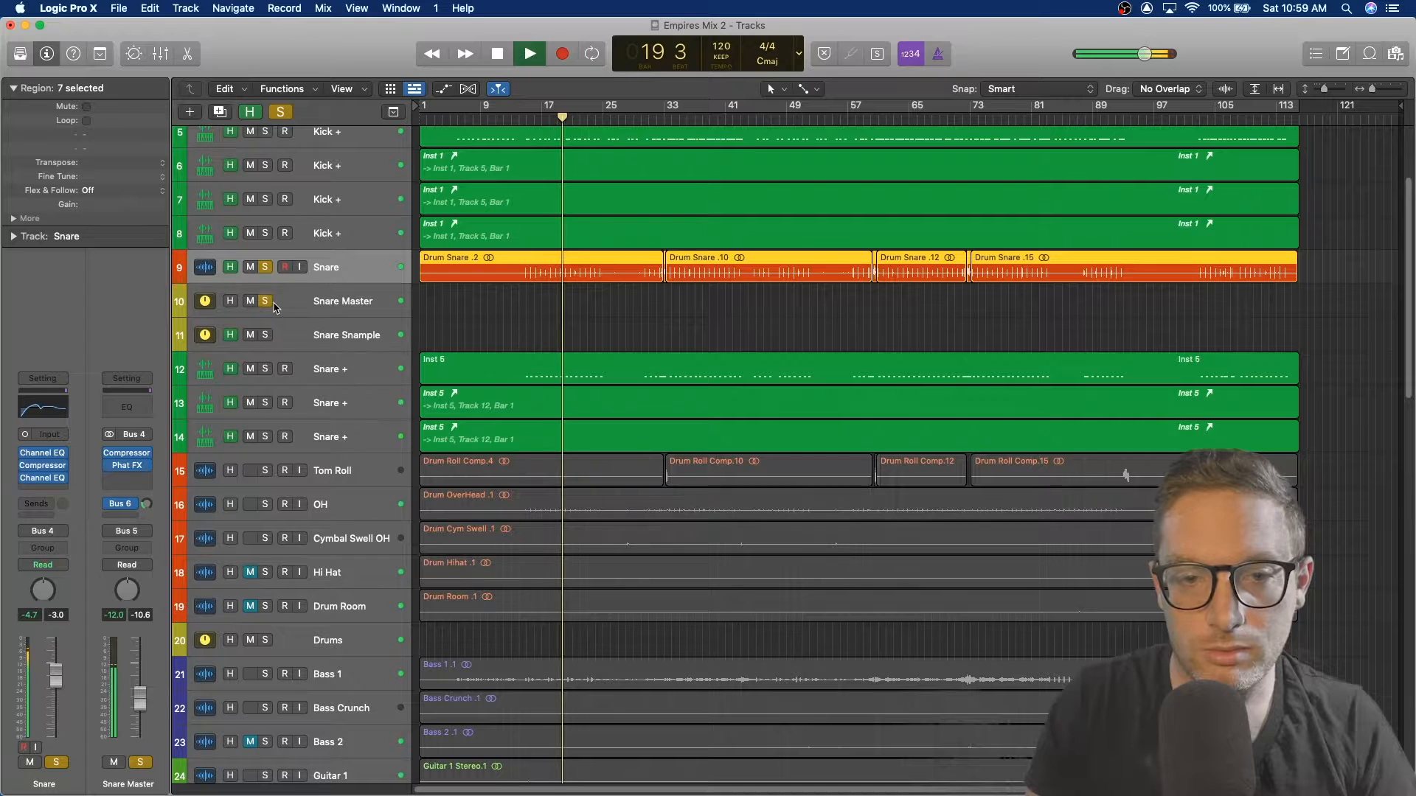
{"action": "key", "text": "ctrl+s"}
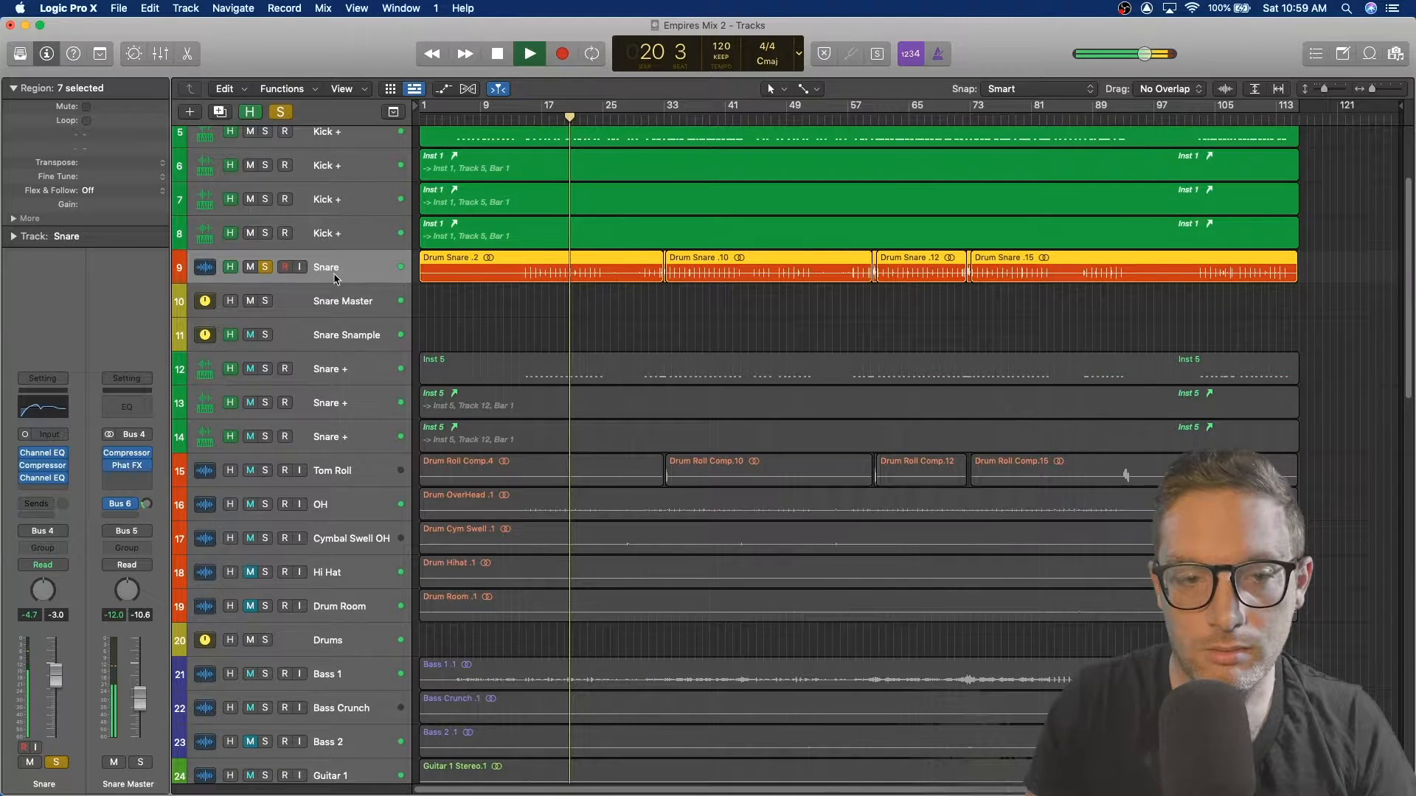
{"action": "key", "text": "space"}
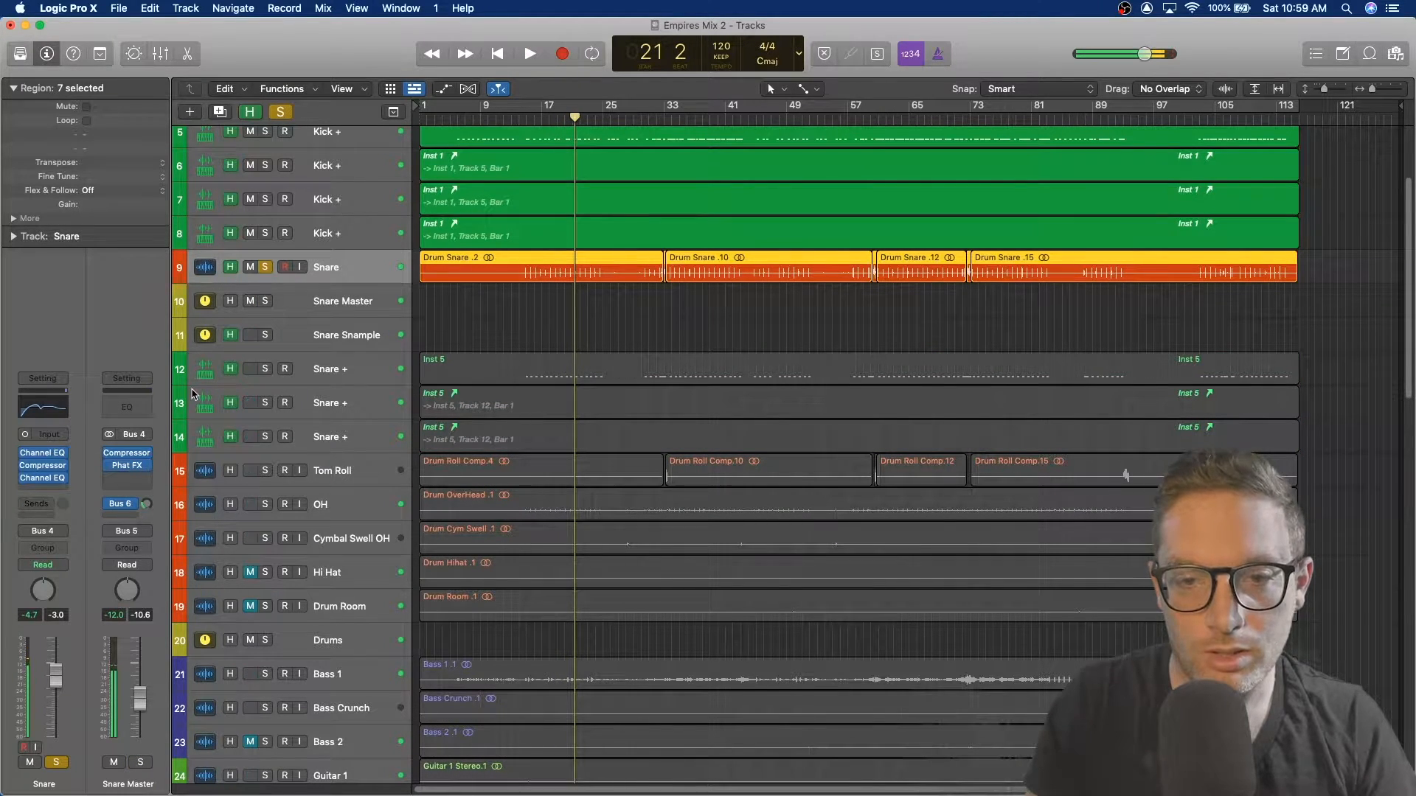
Step: Open the Snare's first Channel EQ, move its window into view, and close it
{"action": "left_click", "coordinate": [44, 460]}
{"action": "left_click_drag", "start_coordinate": [652, 211], "coordinate": [559, 154]}
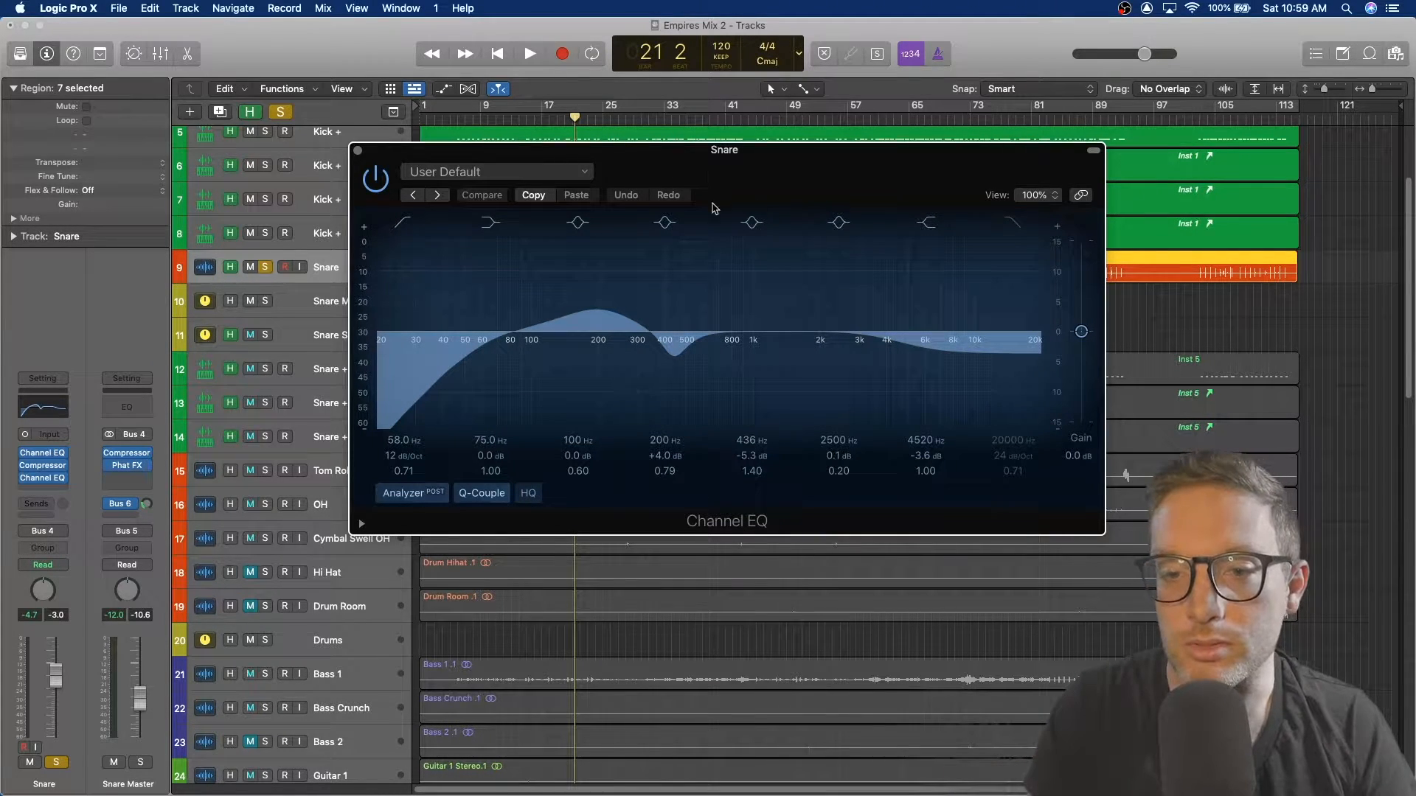
{"action": "left_click", "coordinate": [359, 151]}
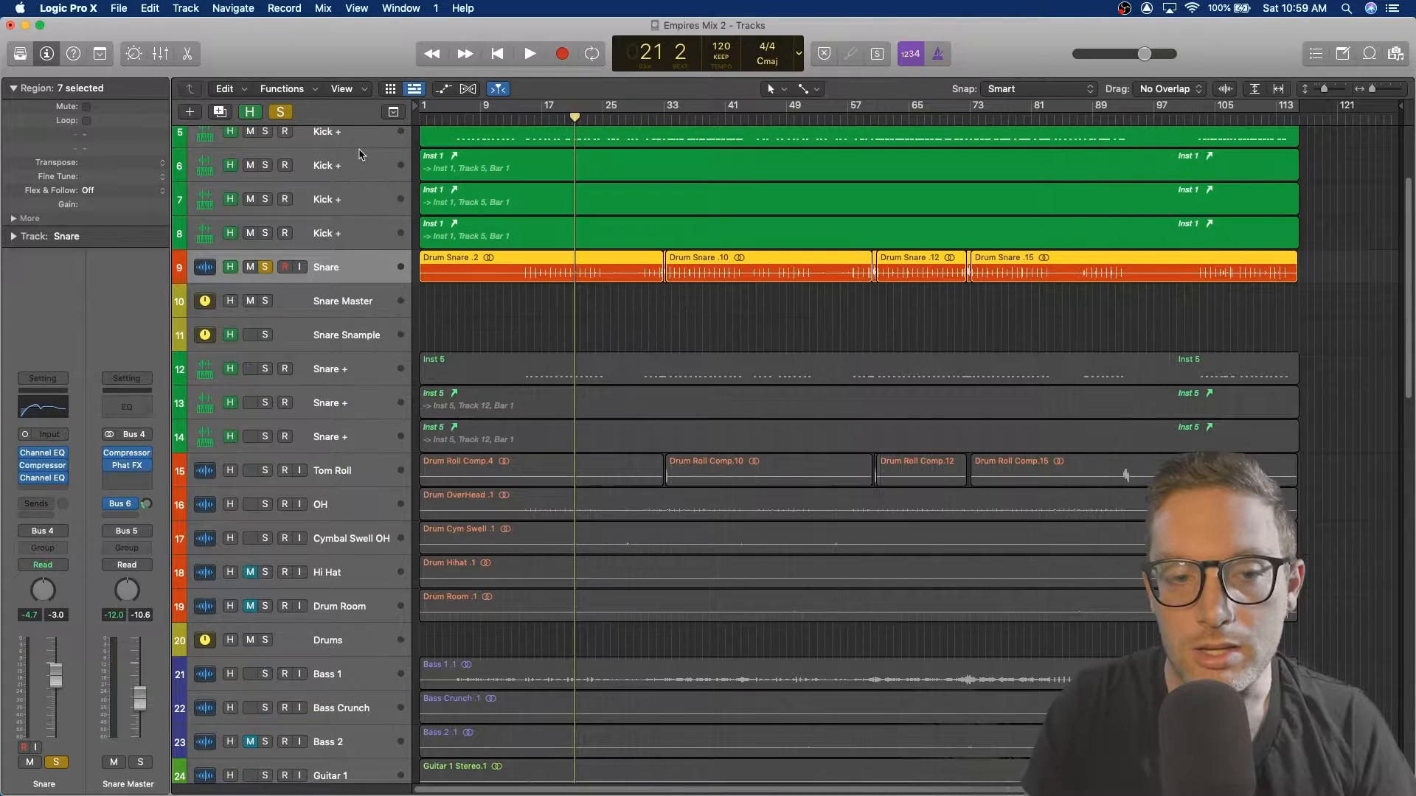
Step: Audition the Snare's Compressor and second Channel EQ during playback, then close both plugins and stop
{"action": "left_click", "coordinate": [45, 467]}
{"action": "key", "text": "space"}
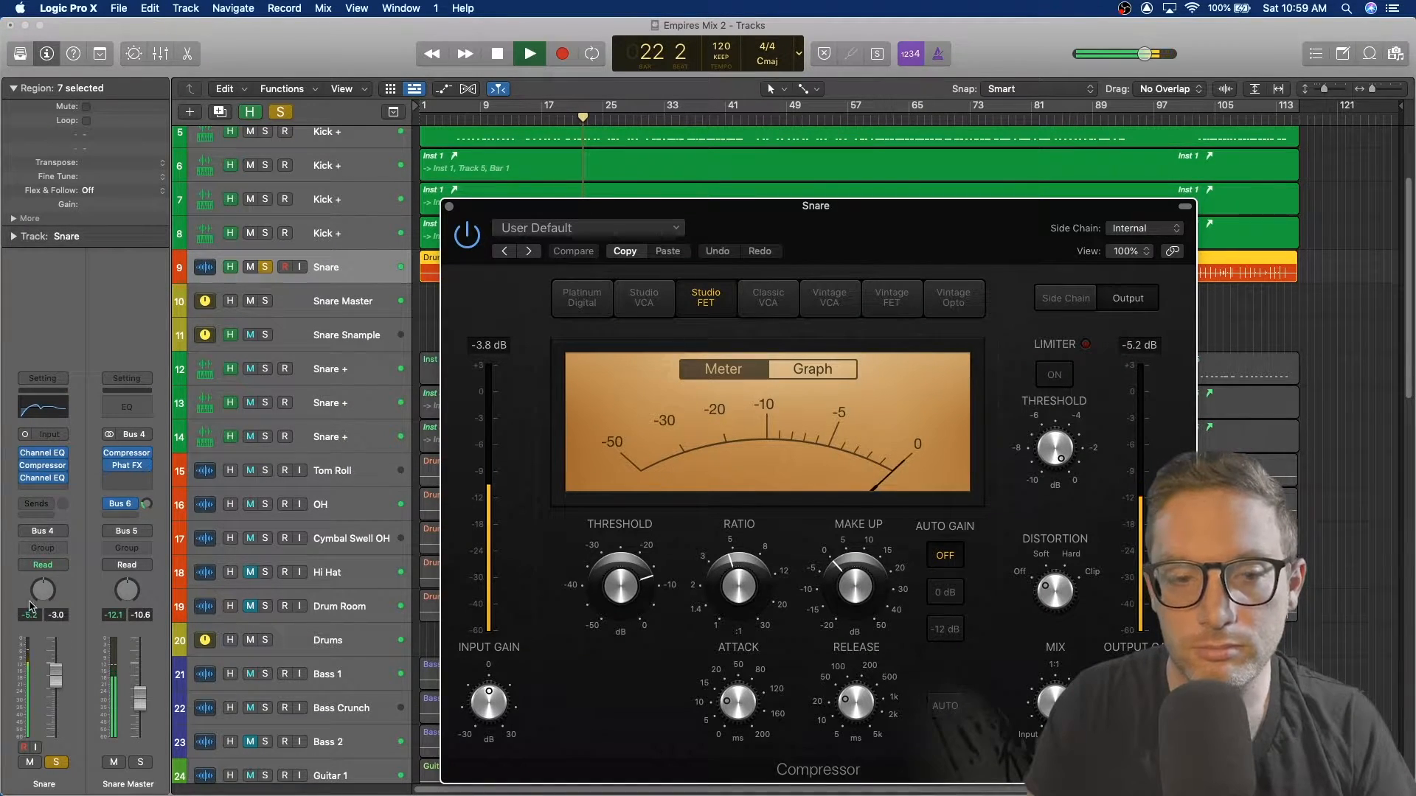
{"action": "left_click", "coordinate": [48, 479]}
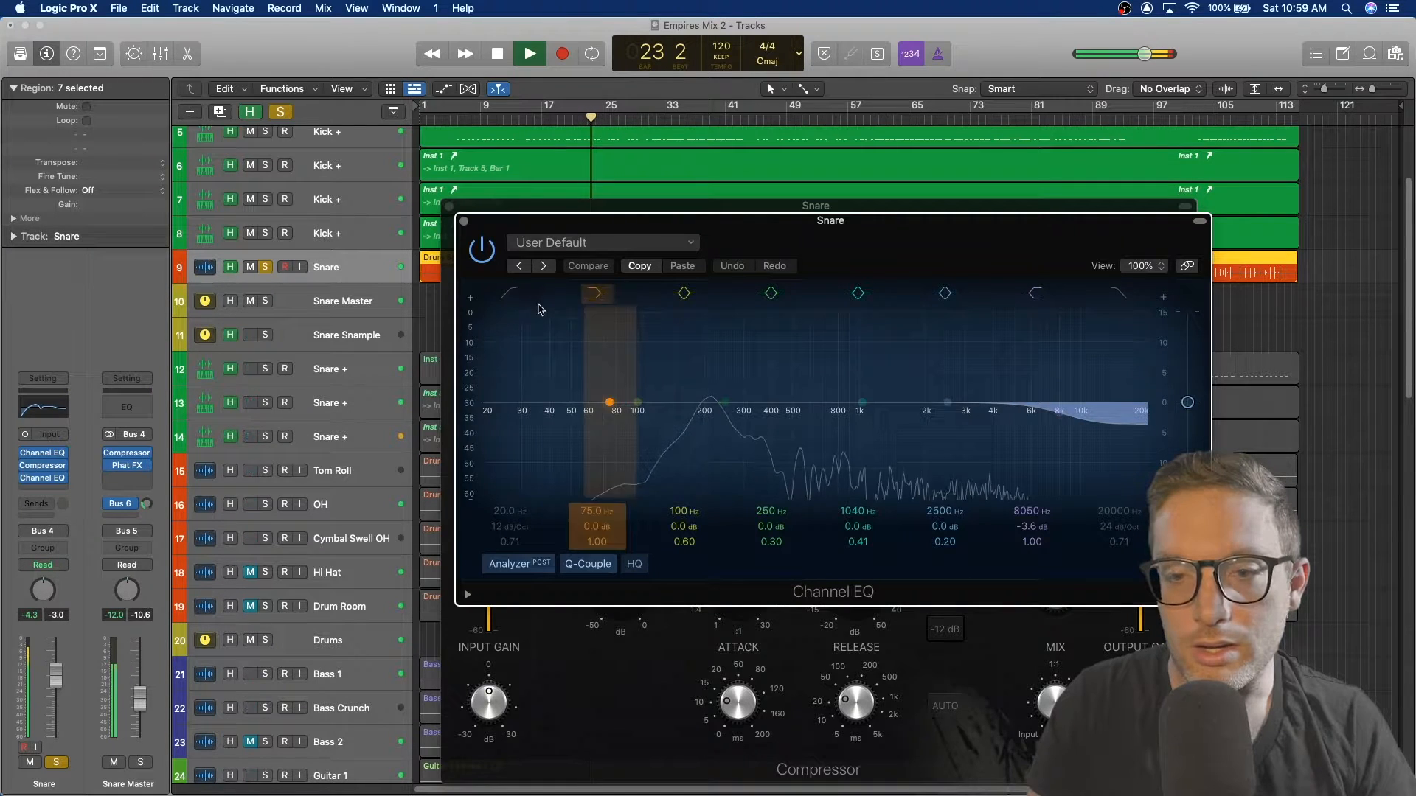
{"action": "left_click", "coordinate": [464, 222]}
{"action": "left_click", "coordinate": [450, 208]}
{"action": "key", "text": "space"}
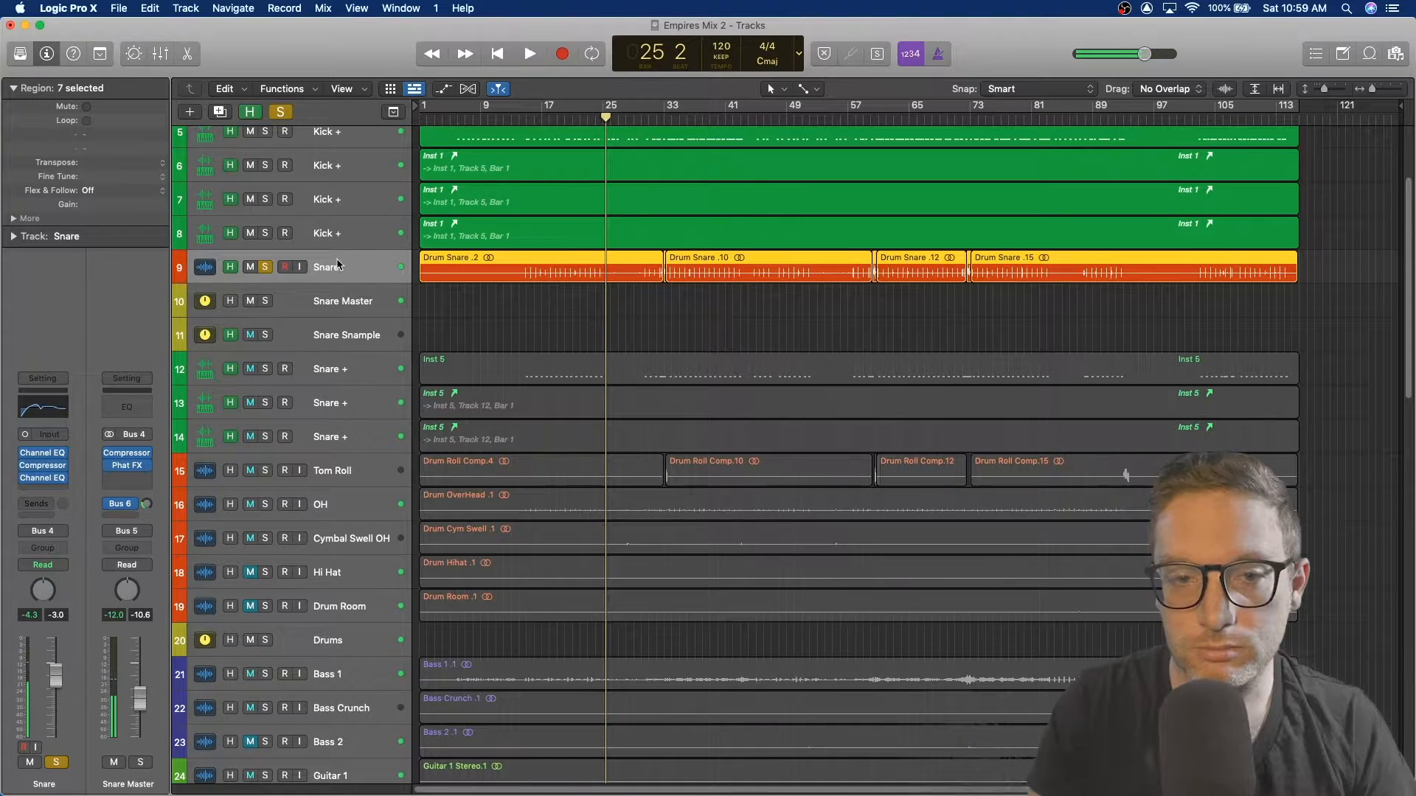
Step: Unsolo the Snare track and select the Tom Roll track while toggling the hidden-track view
{"action": "left_click", "coordinate": [266, 270]}
{"action": "scroll", "coordinate": [368, 283], "scroll_direction": "up", "scroll_amount": 3}
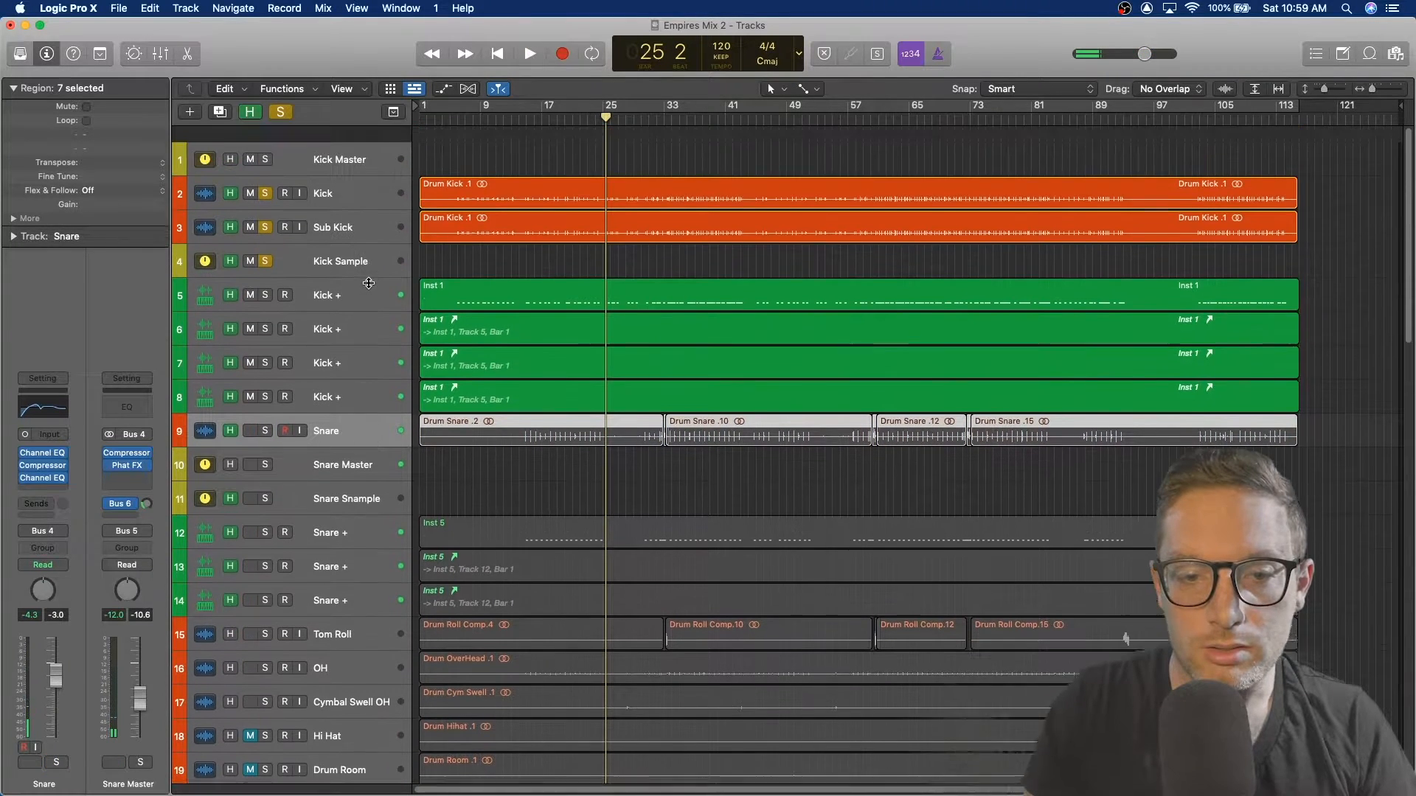
{"action": "scroll", "coordinate": [369, 283], "scroll_direction": "down", "scroll_amount": 5}
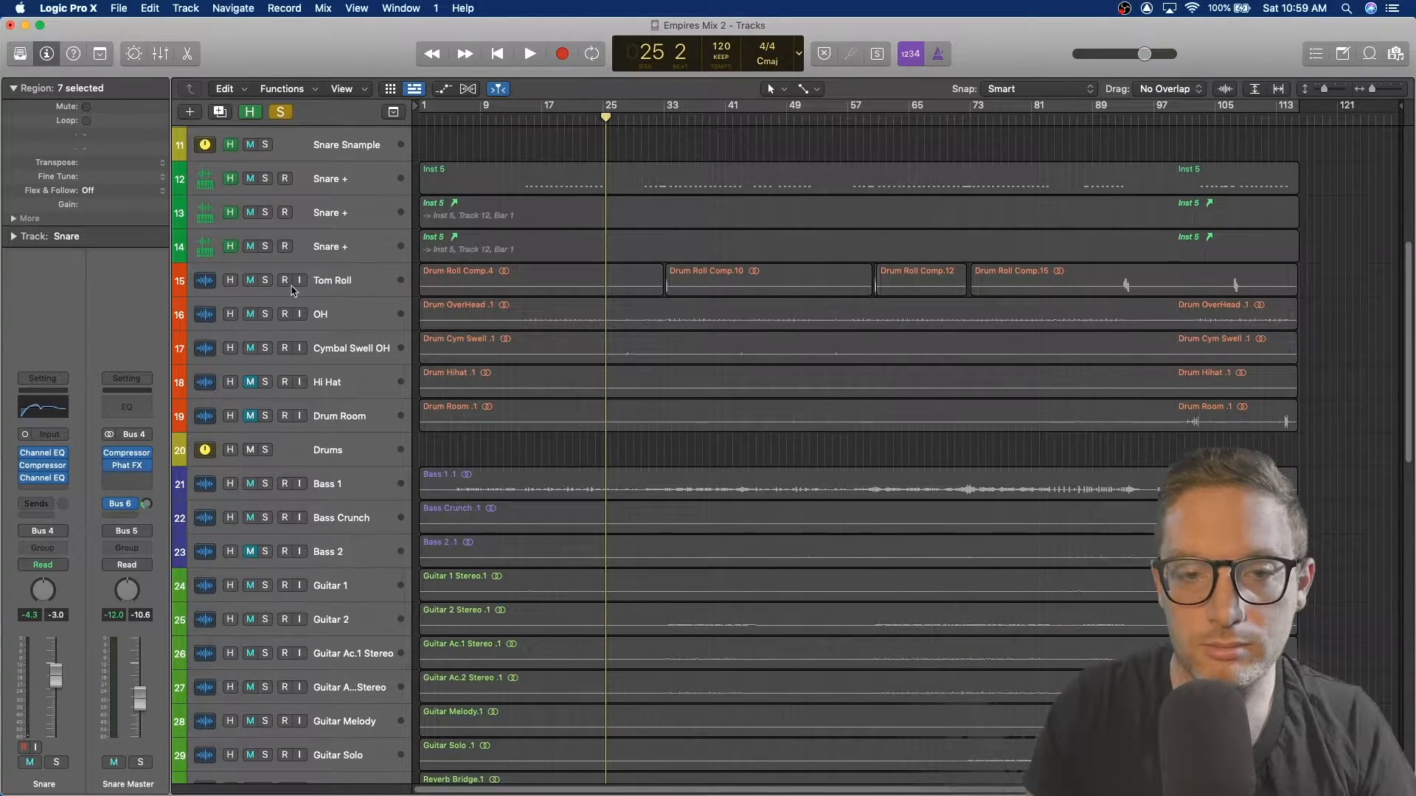
{"action": "left_click", "coordinate": [339, 284]}
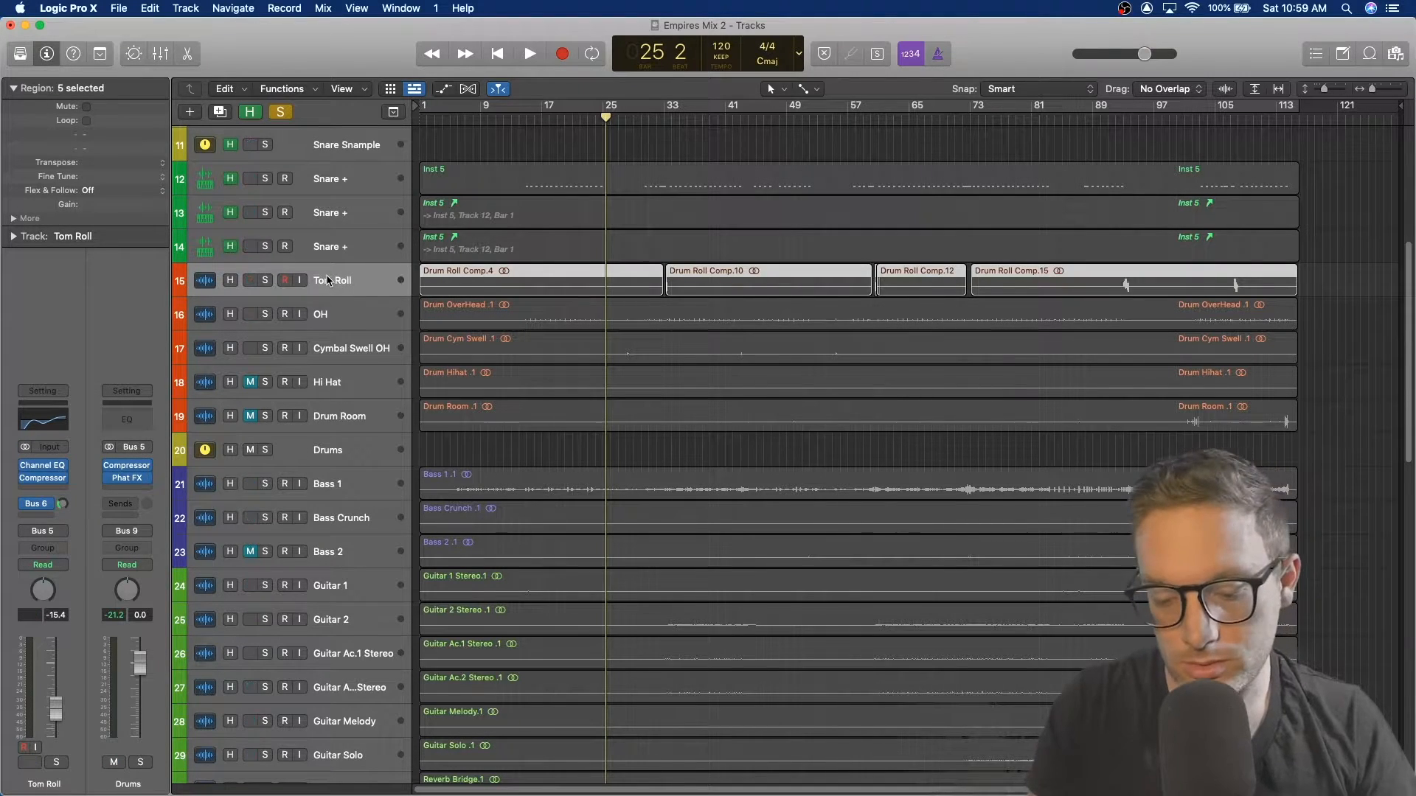
{"action": "key", "text": "h"}
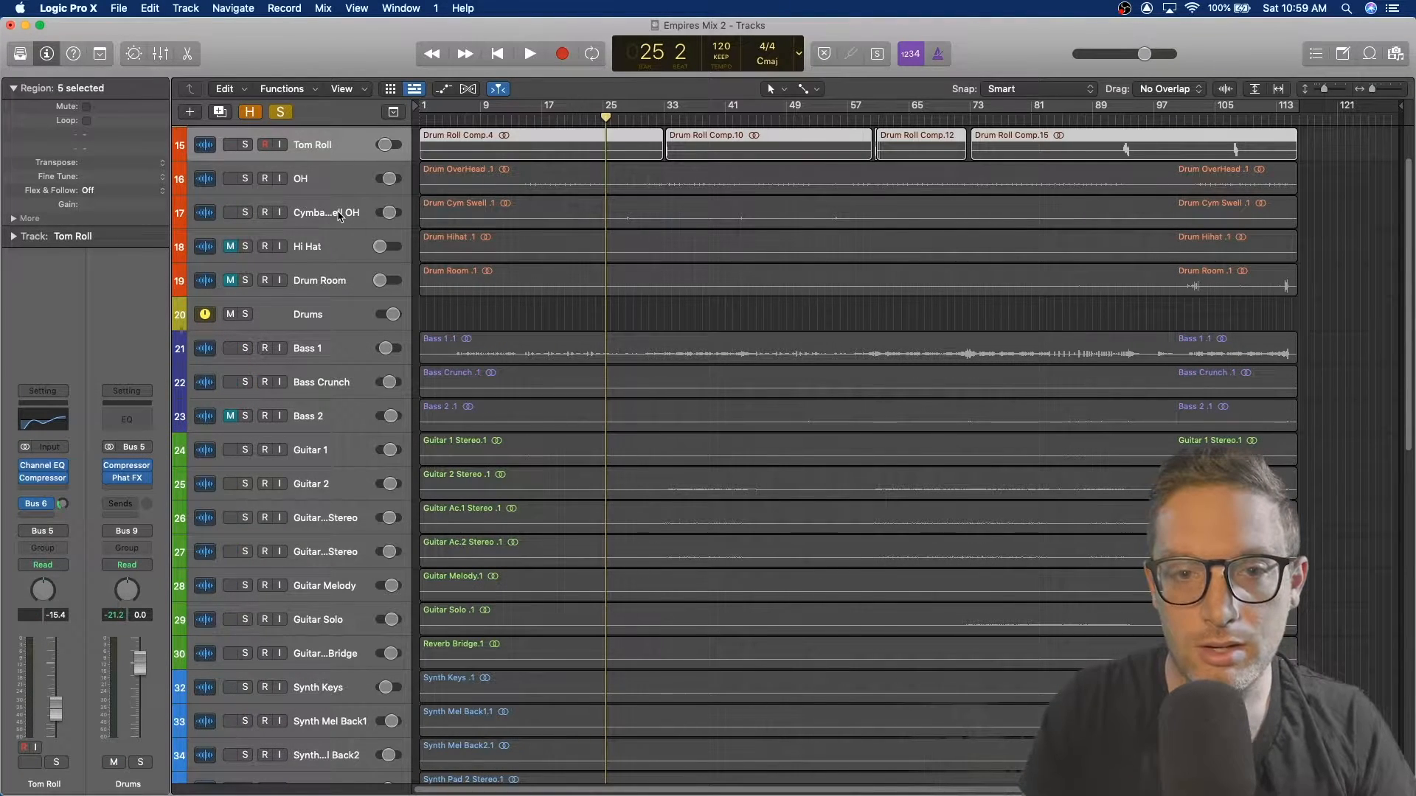
{"action": "scroll", "coordinate": [339, 212], "scroll_direction": "up", "scroll_amount": 2}
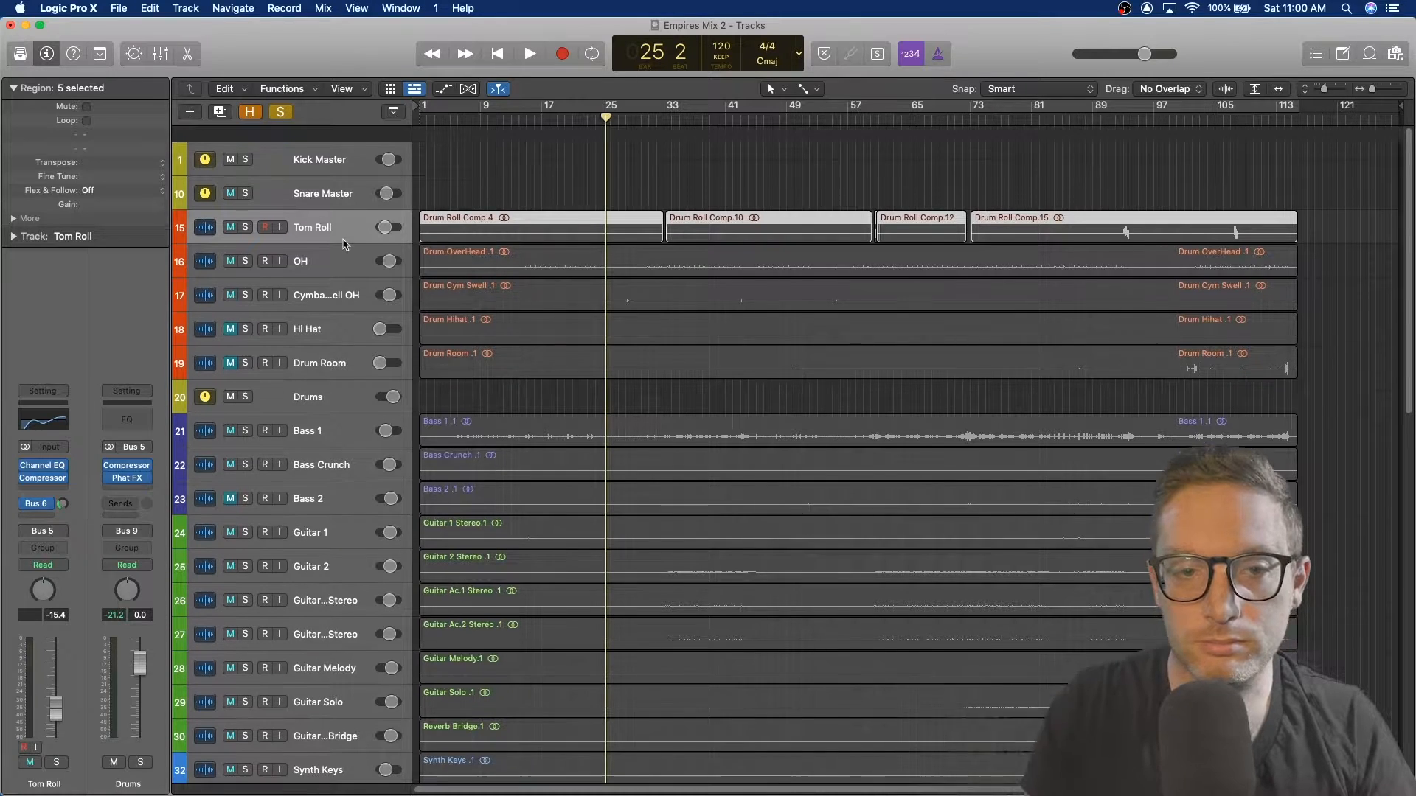
{"action": "key", "text": "h"}
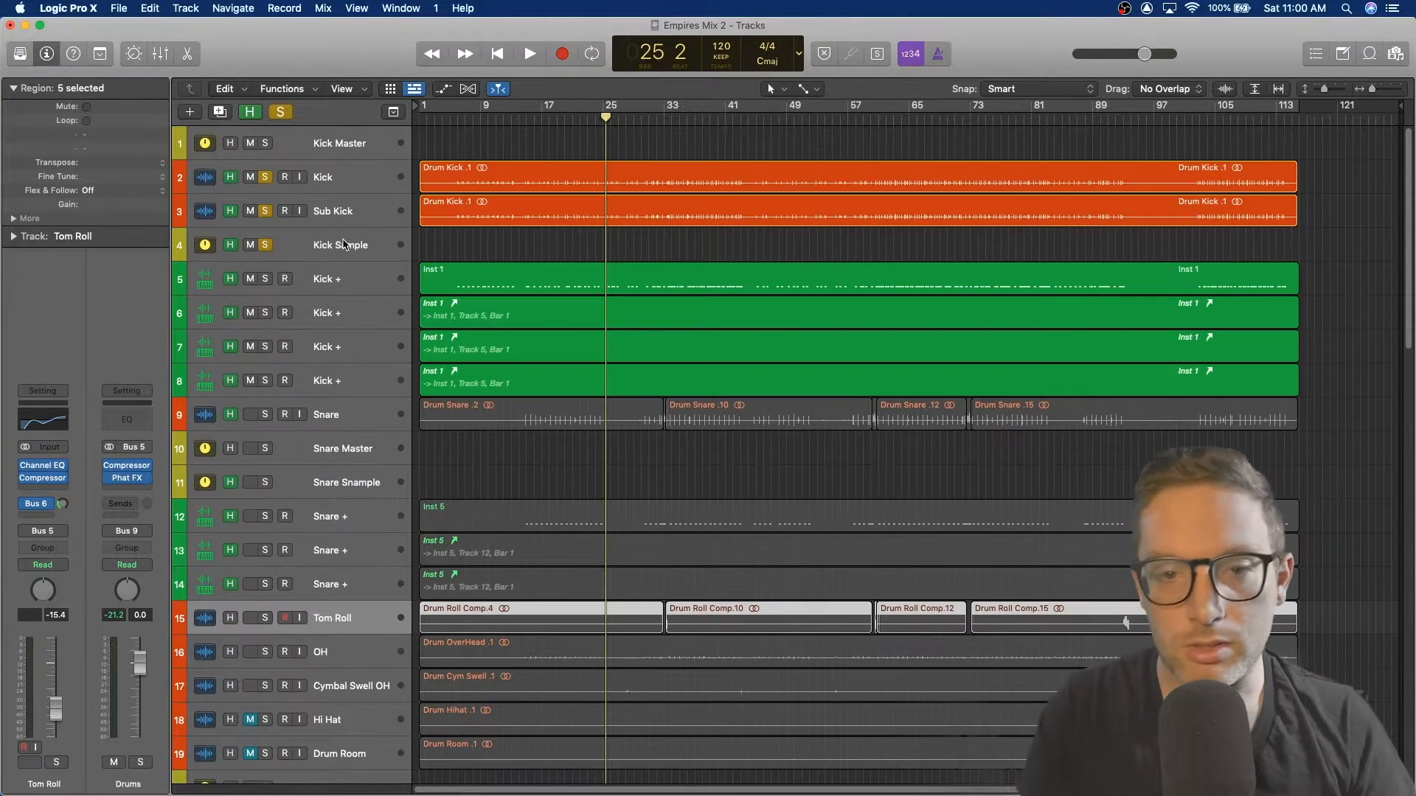
Step: Unsolo the Kick Sample, Sub Kick and Kick tracks and hide the hidden tracks again
{"action": "left_click", "coordinate": [267, 245]}
{"action": "left_click", "coordinate": [265, 211]}
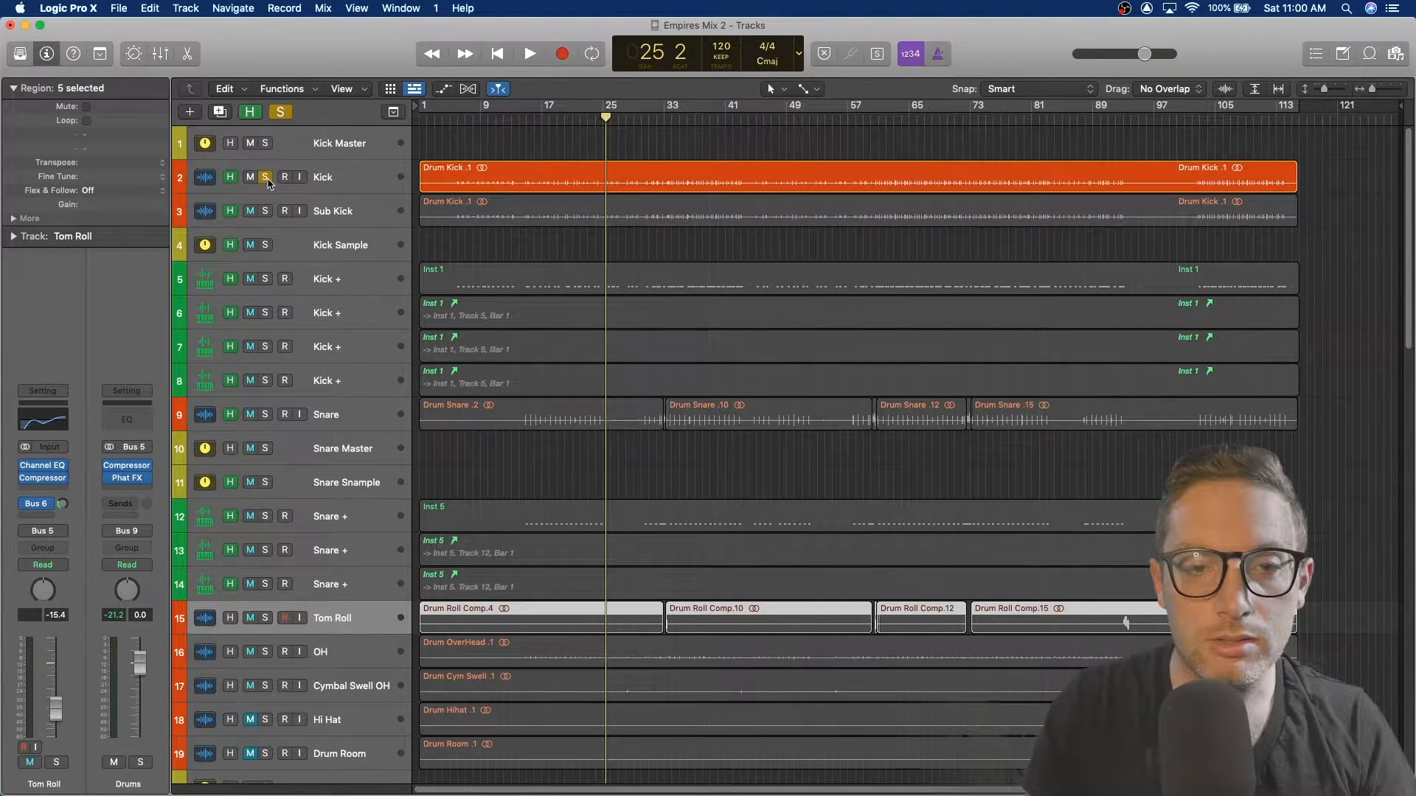
{"action": "left_click", "coordinate": [267, 178]}
{"action": "key", "text": "h"}
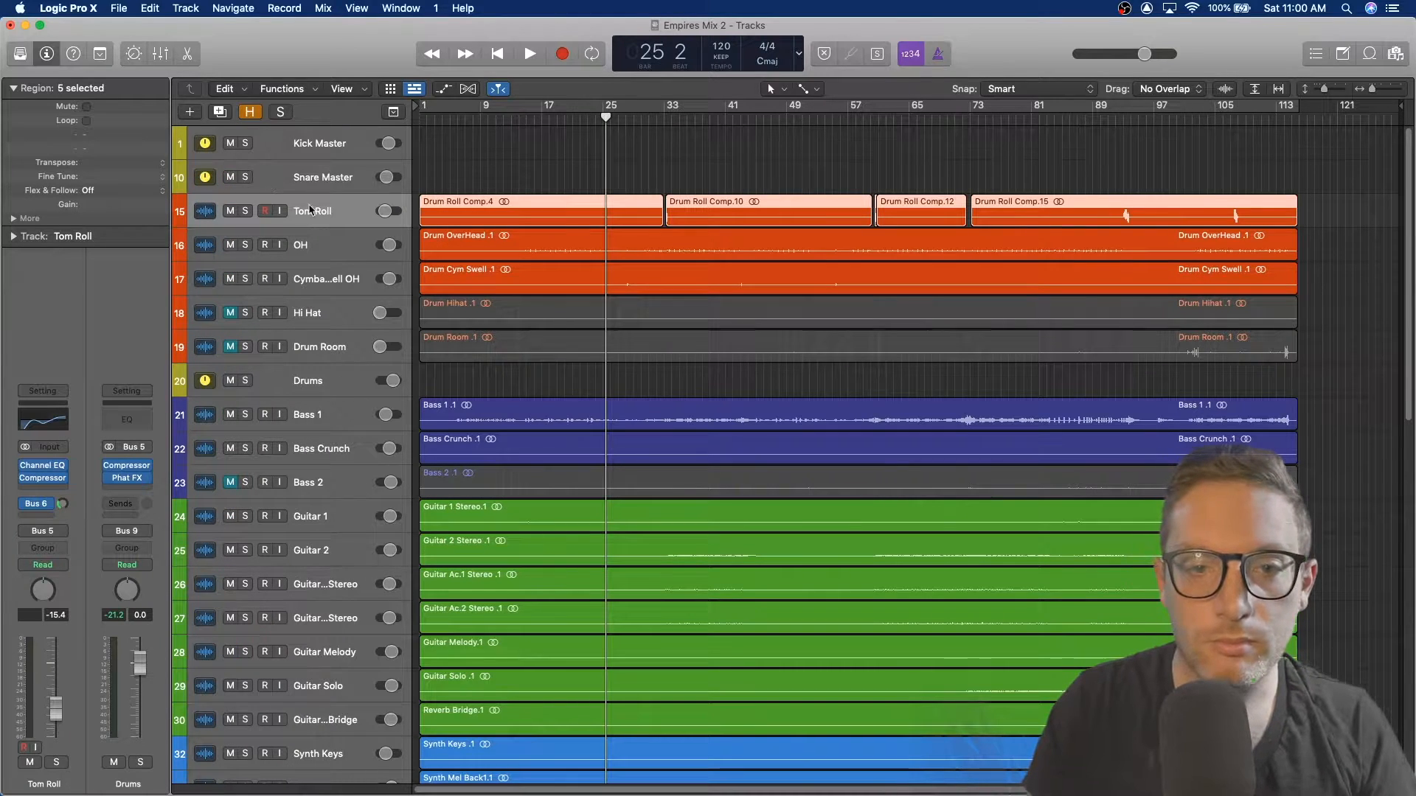
Step: Solo the Tom Roll track, set the playhead near bar 32, and inspect its Channel EQ before closing it
{"action": "left_click", "coordinate": [245, 212]}
{"action": "left_click", "coordinate": [657, 118]}
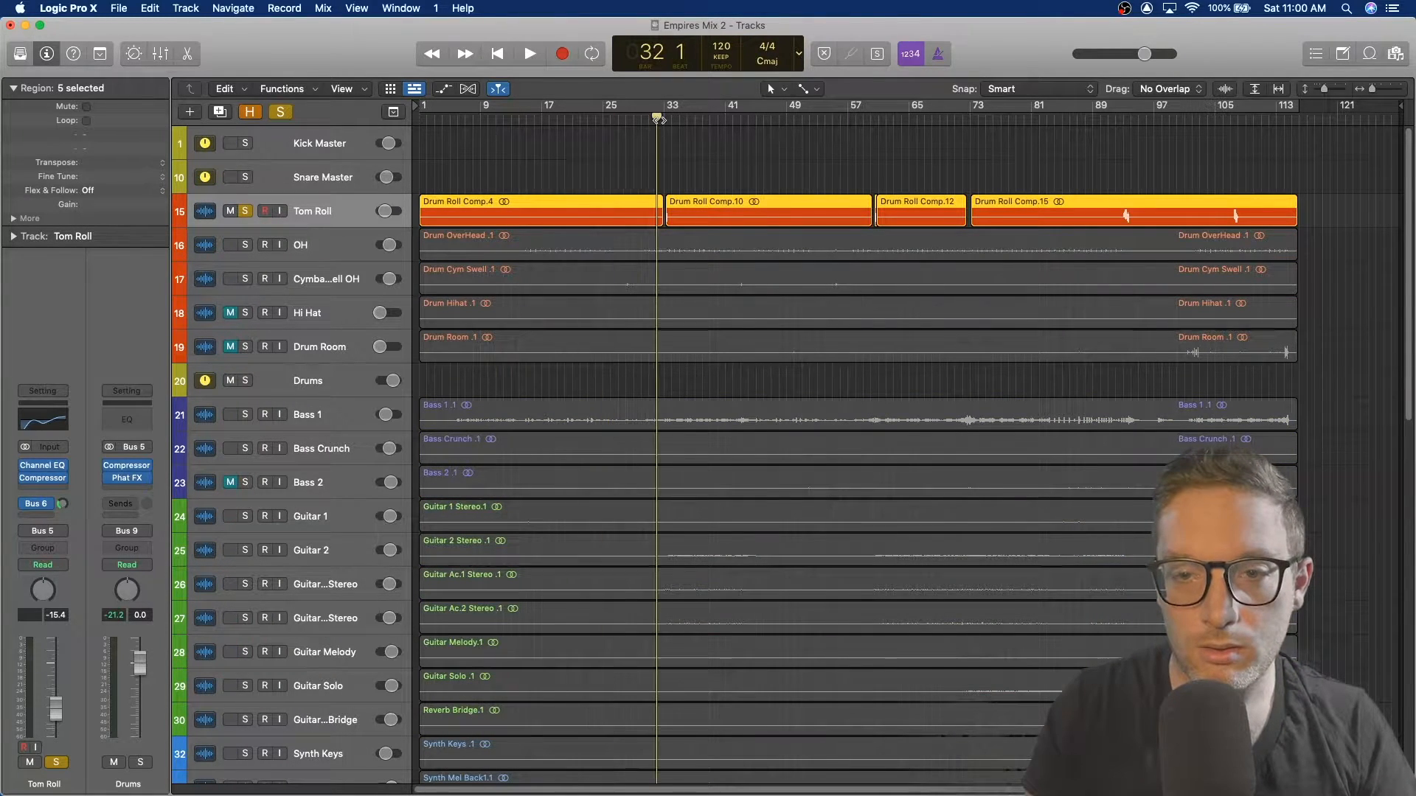
{"action": "left_click", "coordinate": [45, 467]}
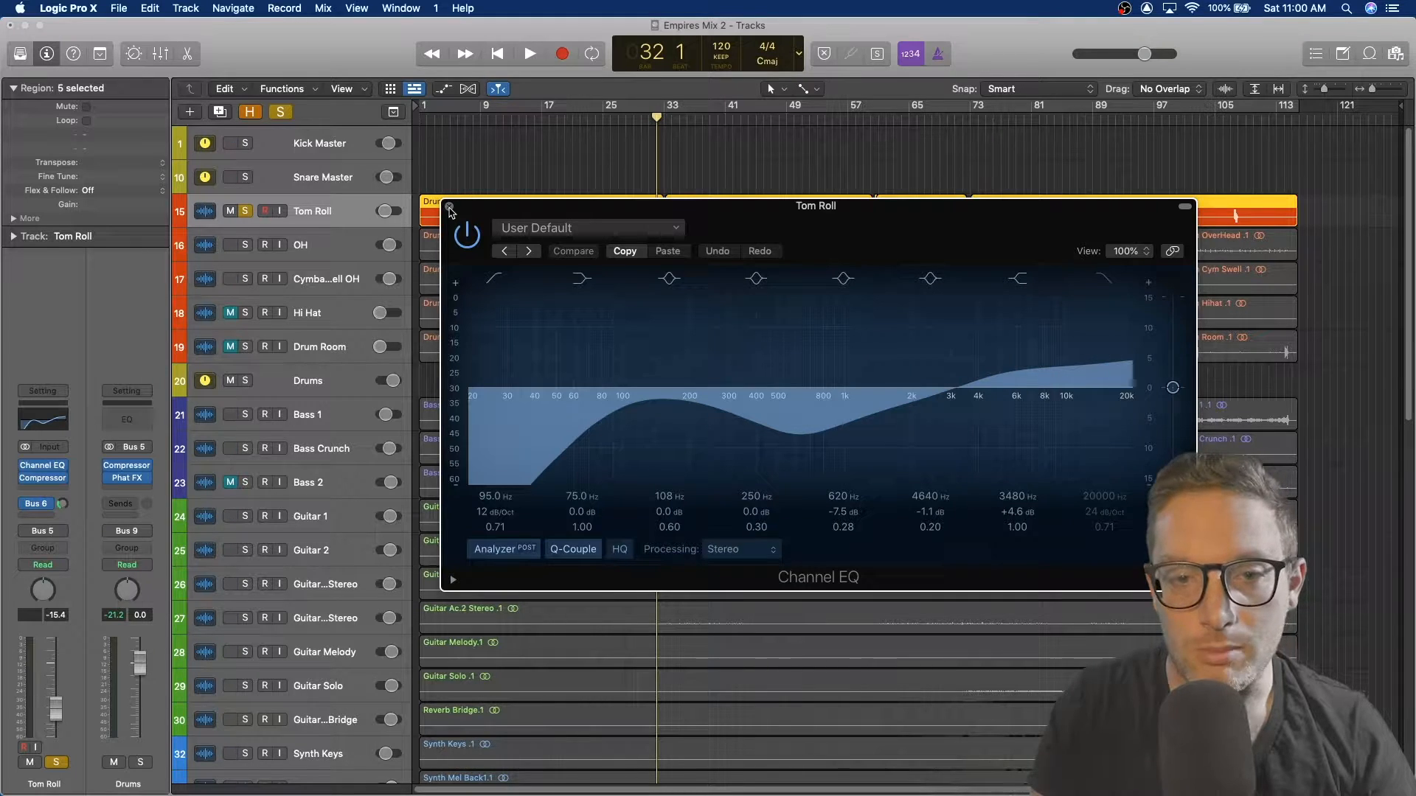
{"action": "left_click", "coordinate": [450, 208]}
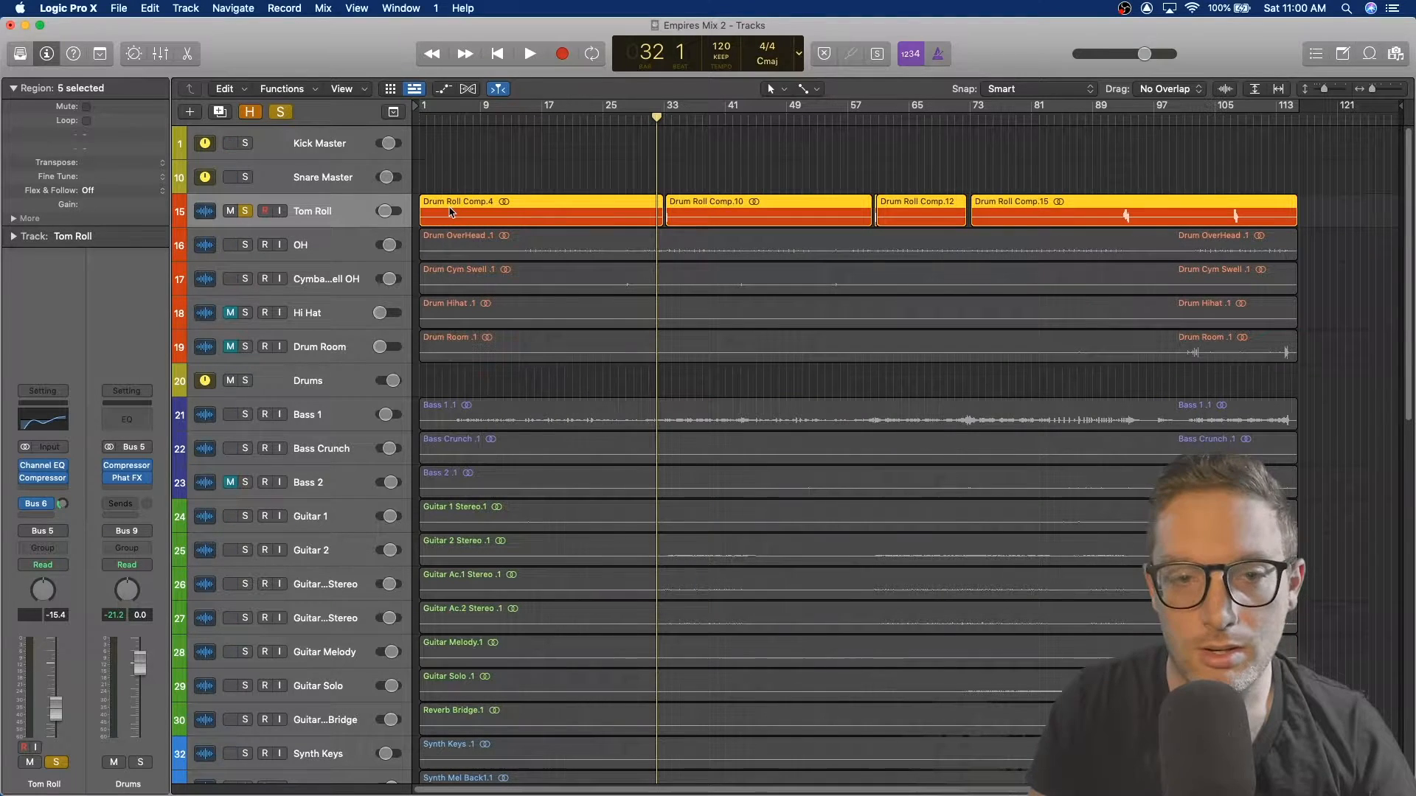
Step: Open the Tom Roll's Compressor and audition it during playback, then close the plugin
{"action": "left_click", "coordinate": [44, 480]}
{"action": "key", "text": "space"}
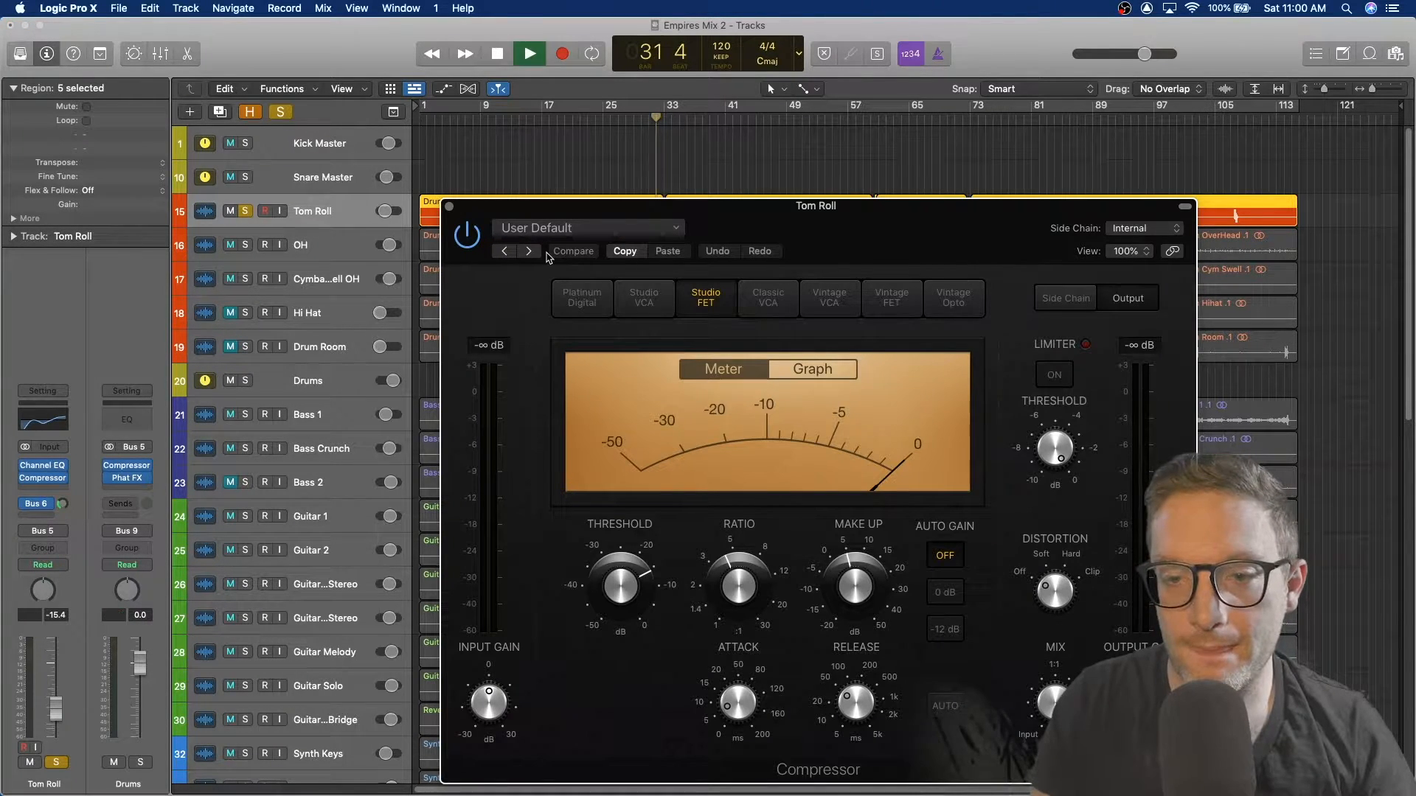
{"action": "left_click_drag", "start_coordinate": [793, 201], "coordinate": [774, 286]}
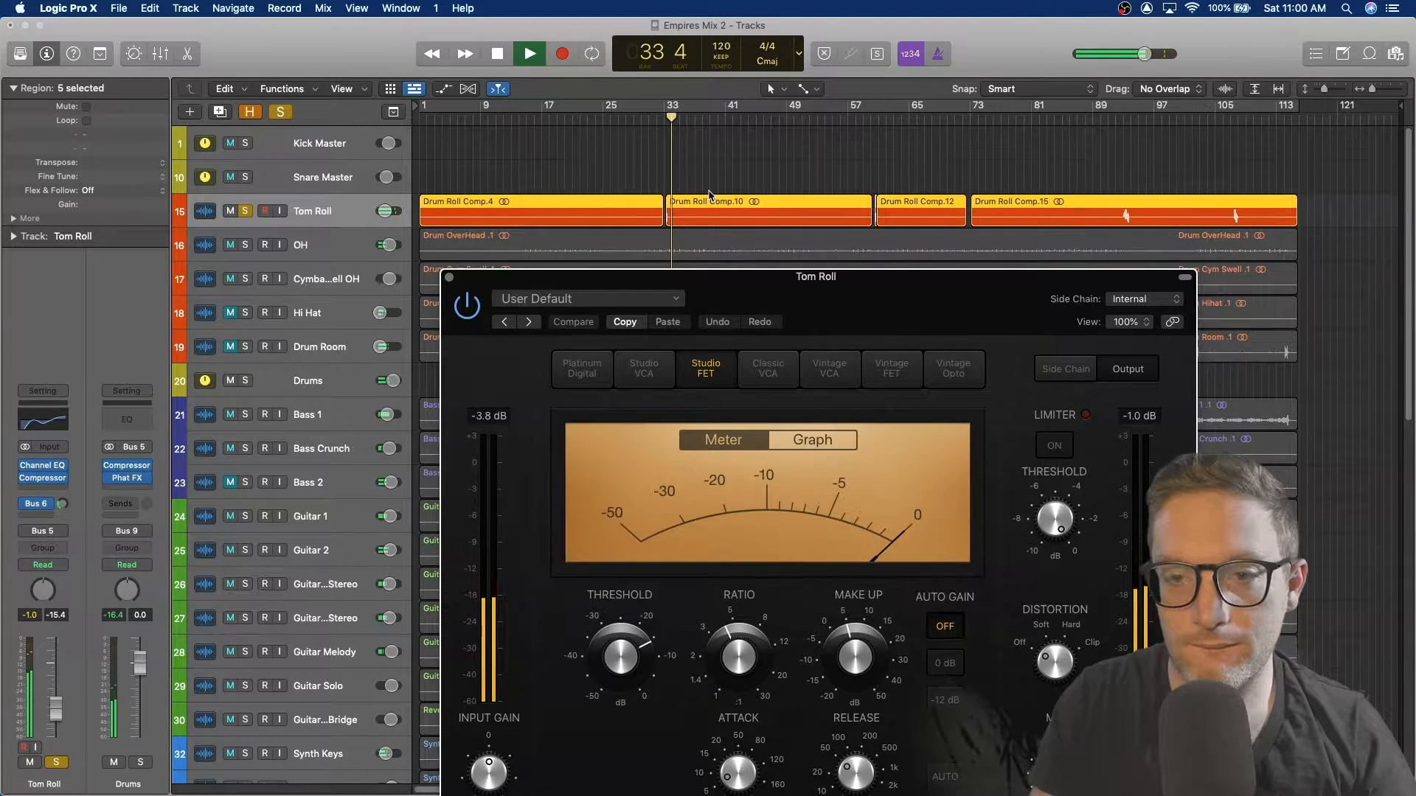
{"action": "left_click", "coordinate": [449, 278]}
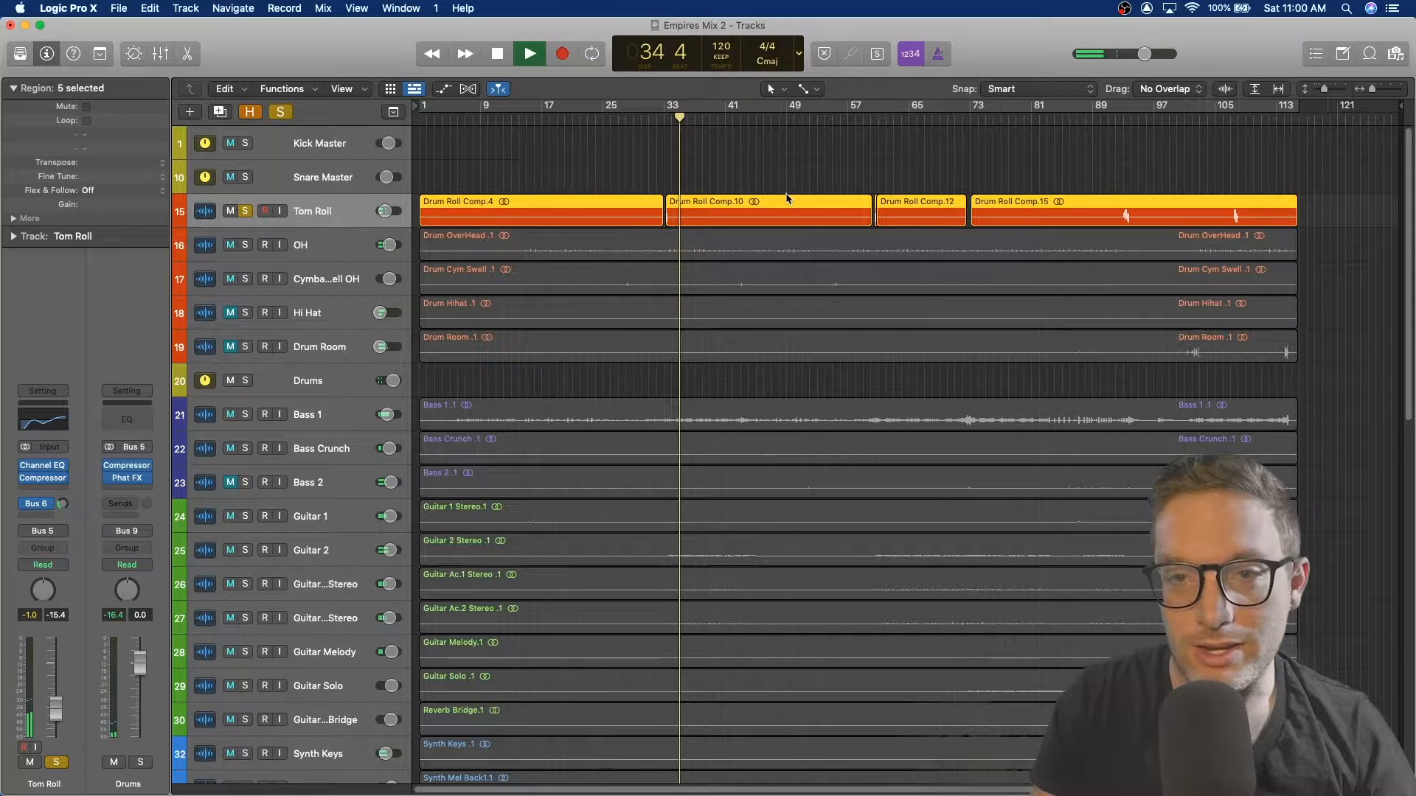
Step: Stop playback, unsolo the Tom Roll track, and select and solo the OH track
{"action": "key", "text": "space"}
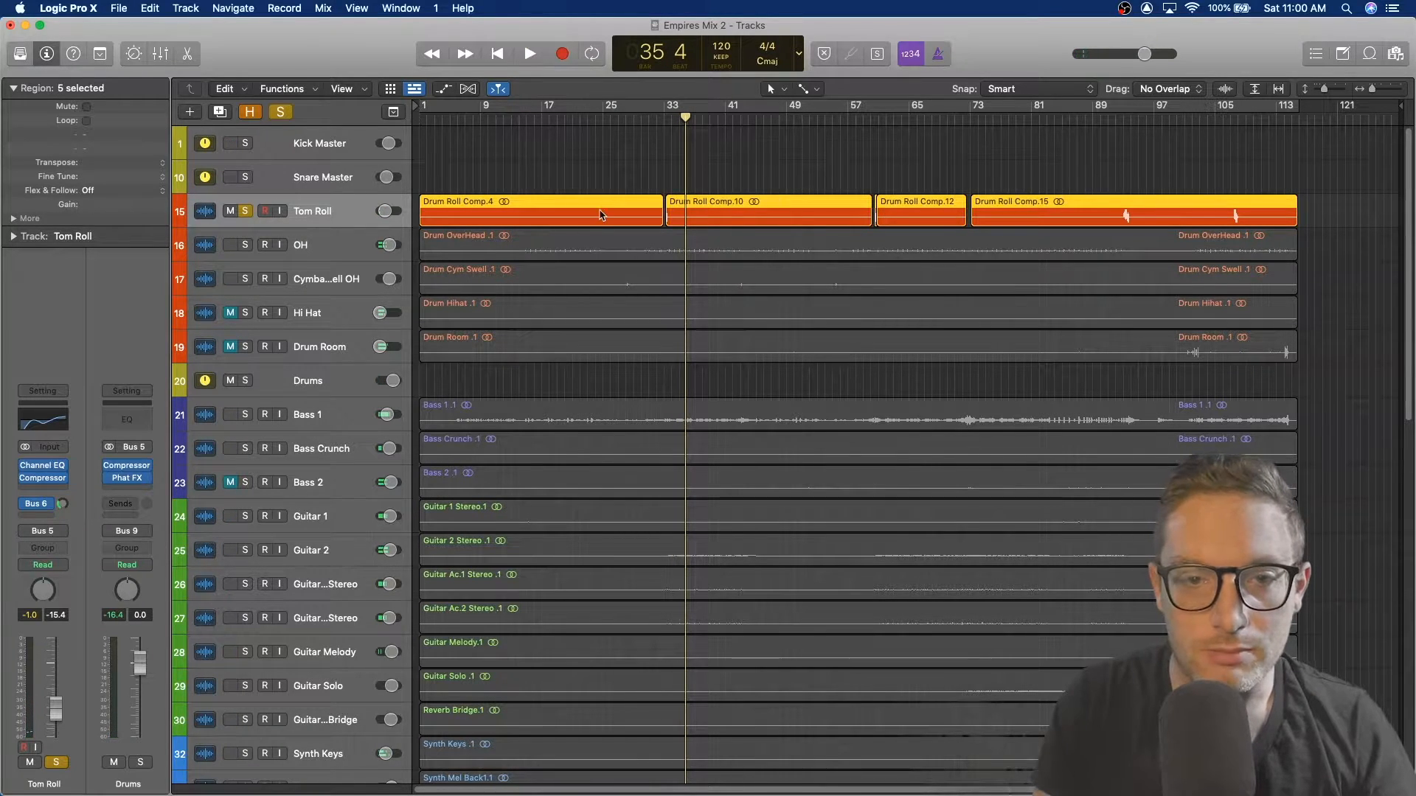
{"action": "left_click", "coordinate": [246, 212]}
{"action": "left_click", "coordinate": [305, 252]}
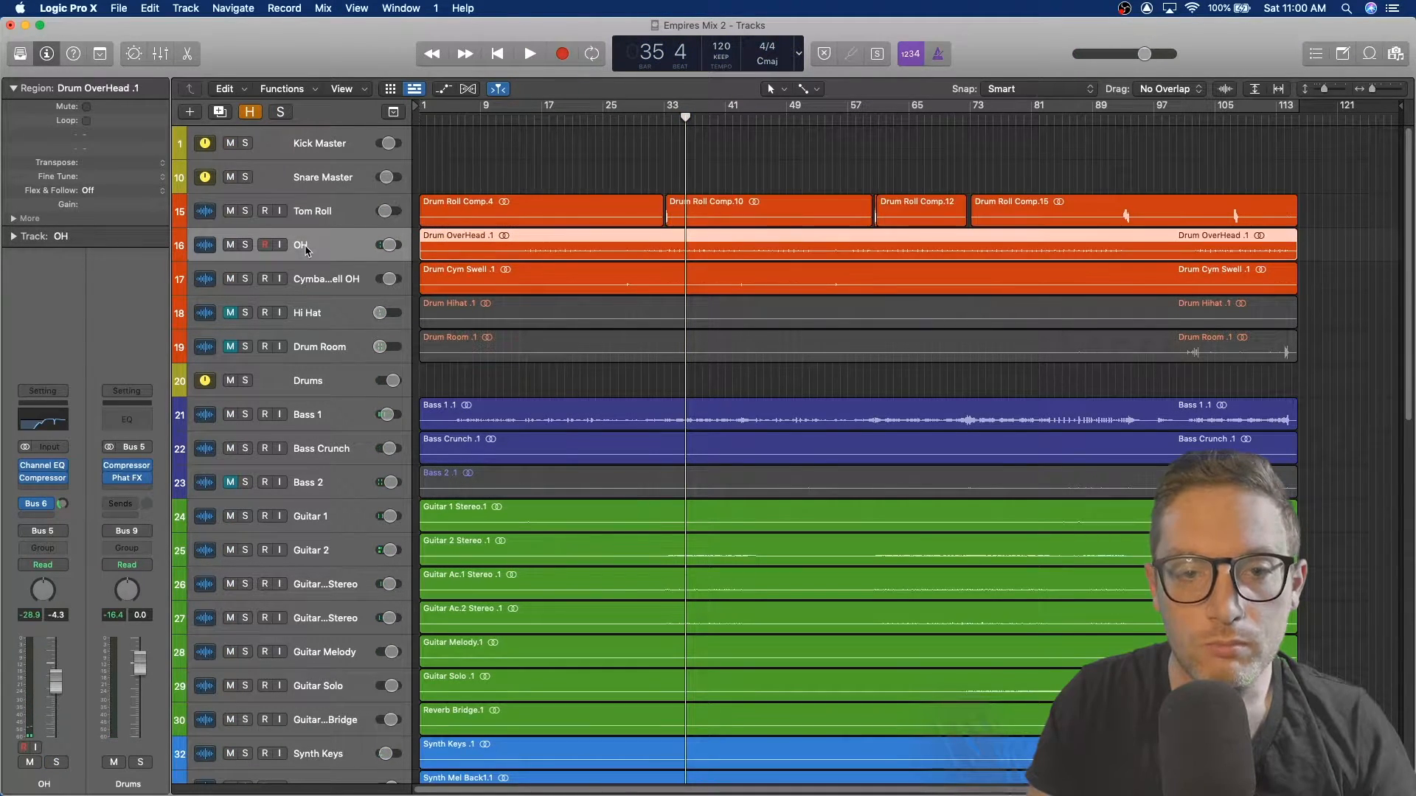
{"action": "left_click", "coordinate": [246, 245]}
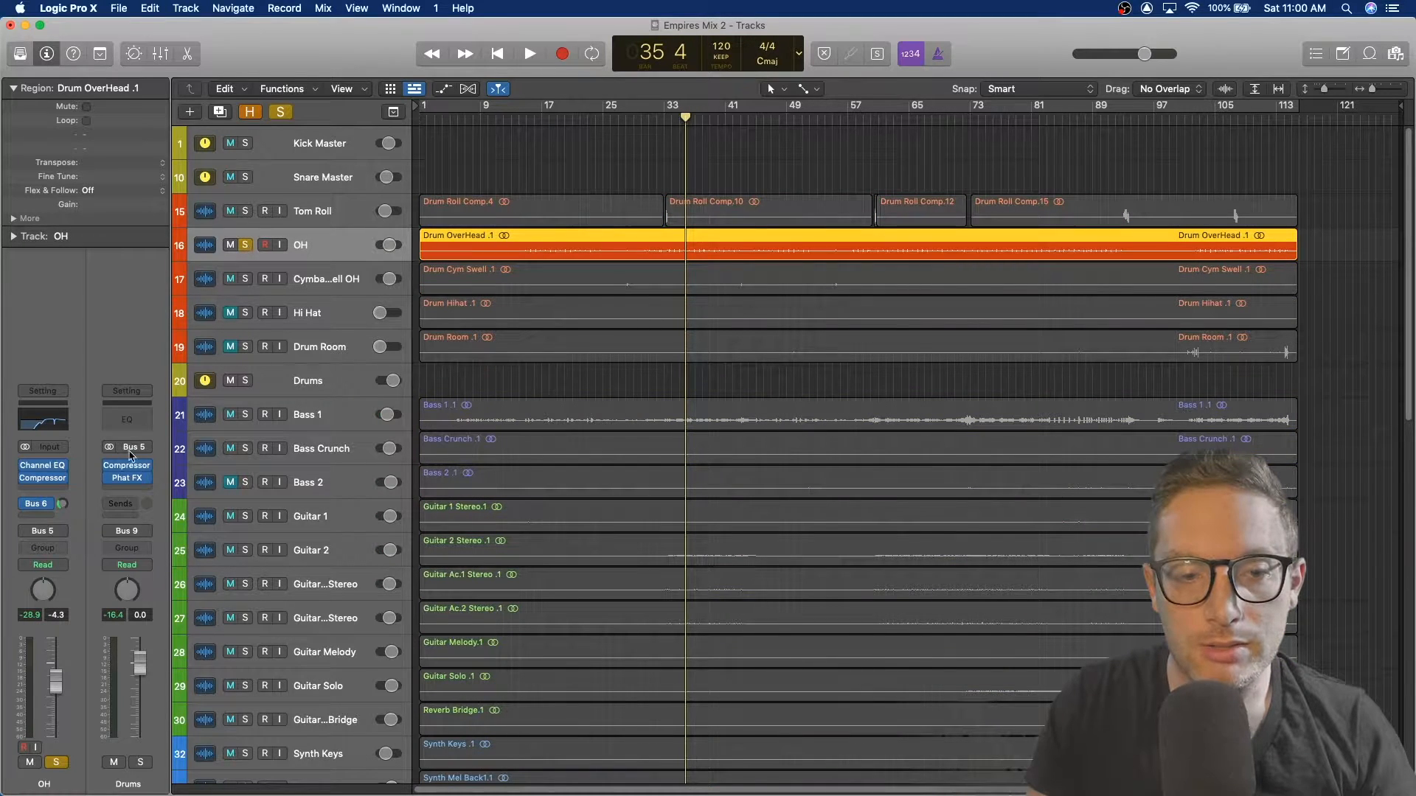
Step: Inspect the OH track's Channel EQ, then bypass and re-enable it during playback before stopping
{"action": "left_click", "coordinate": [42, 466]}
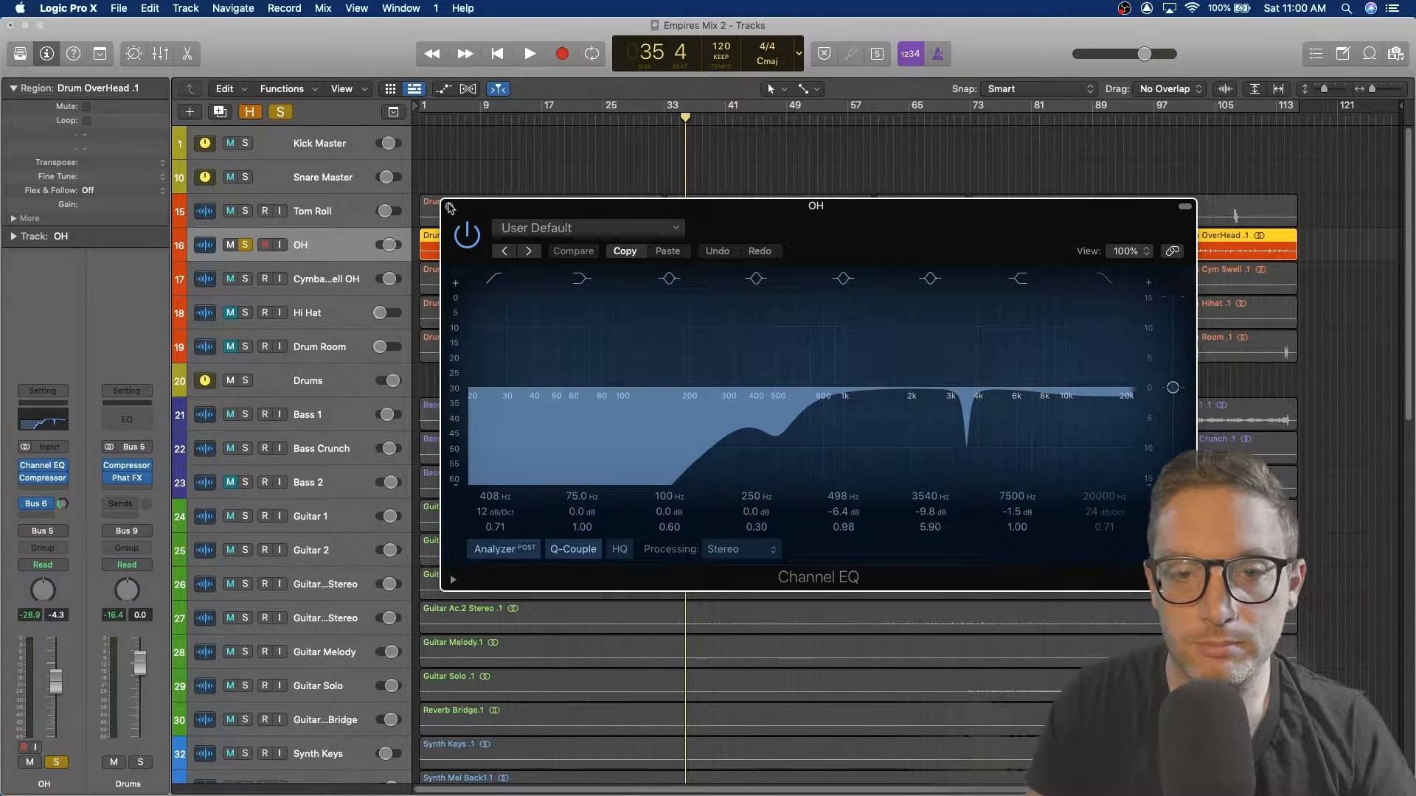
{"action": "left_click", "coordinate": [449, 206]}
{"action": "key", "text": "space"}
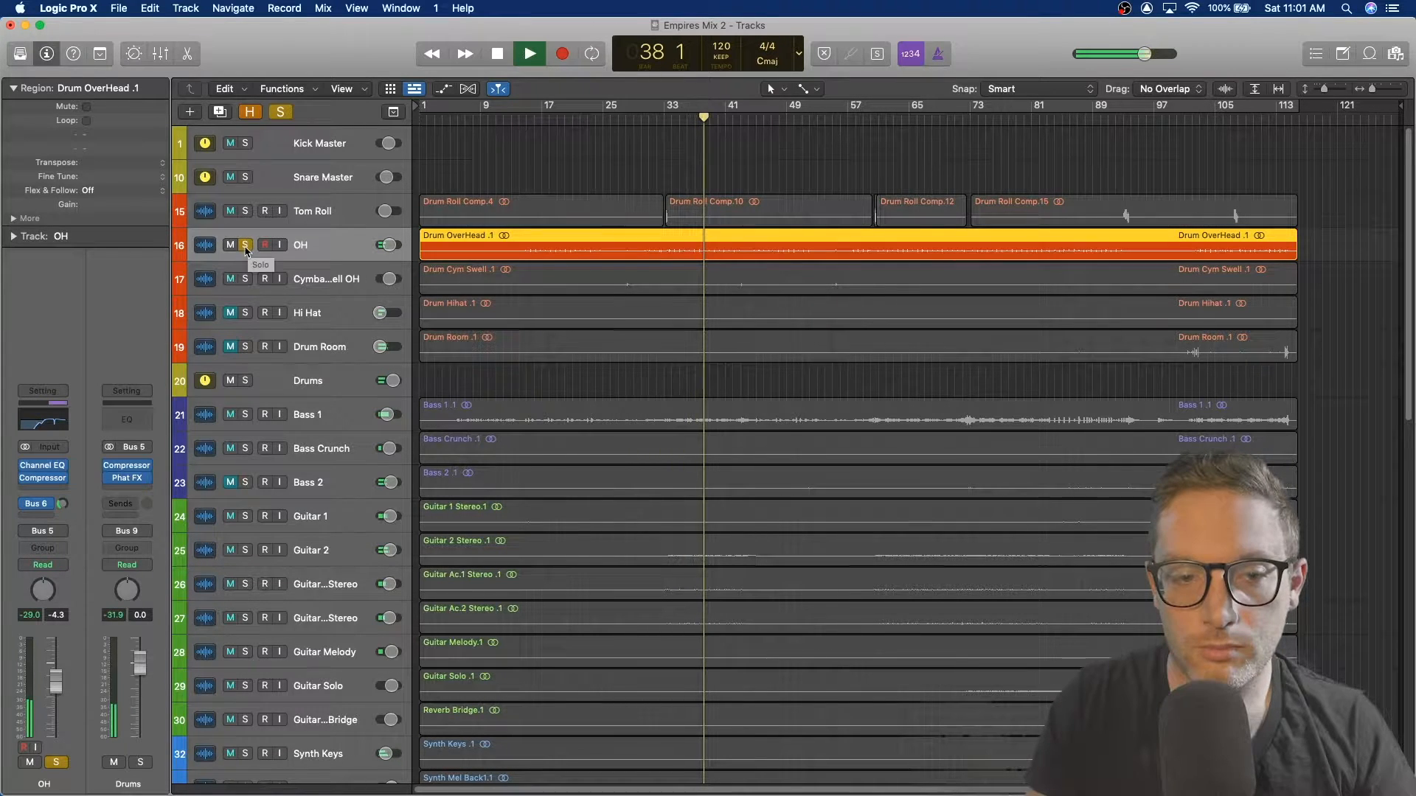
{"action": "mouse_move", "coordinate": [30, 484]}
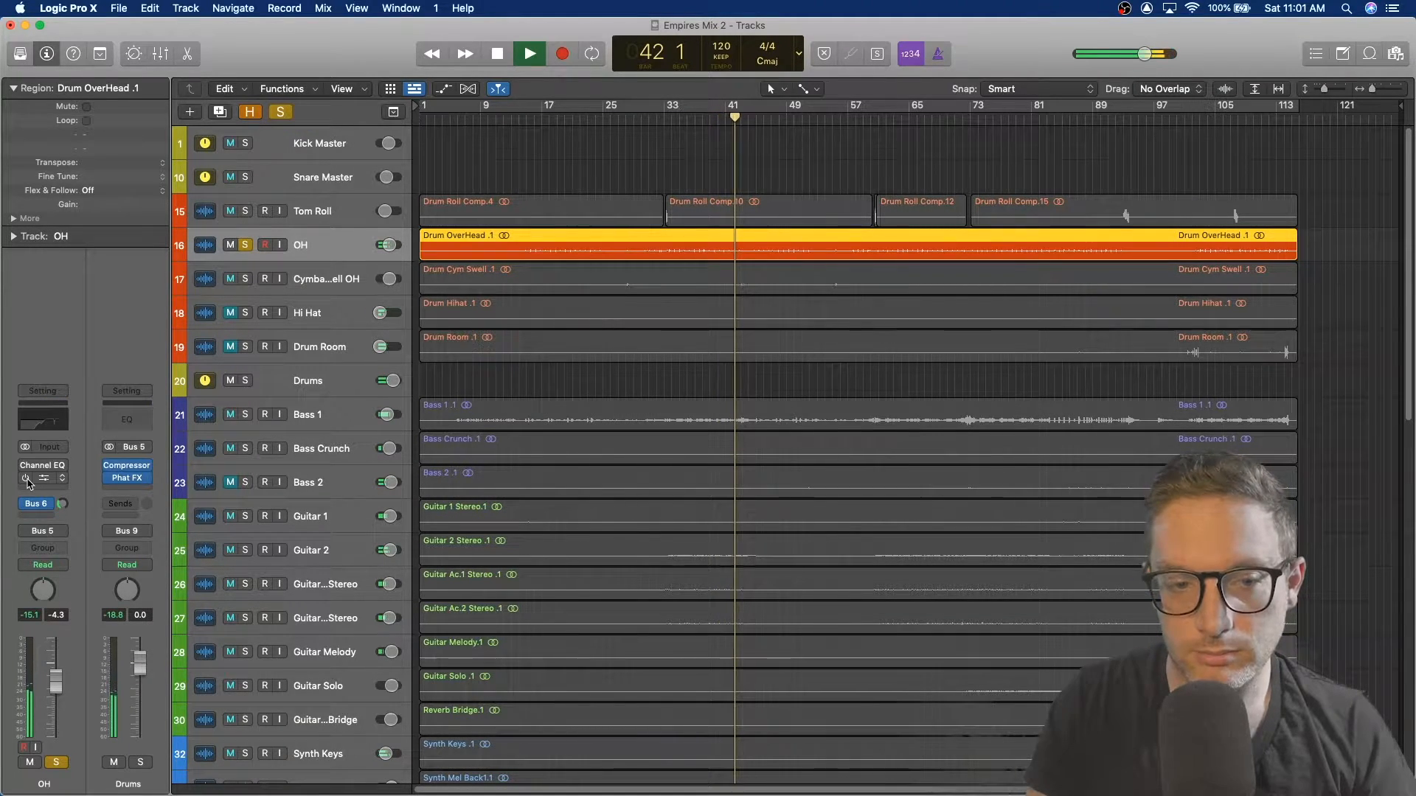
{"action": "left_click", "coordinate": [27, 480]}
{"action": "left_click", "coordinate": [27, 466]}
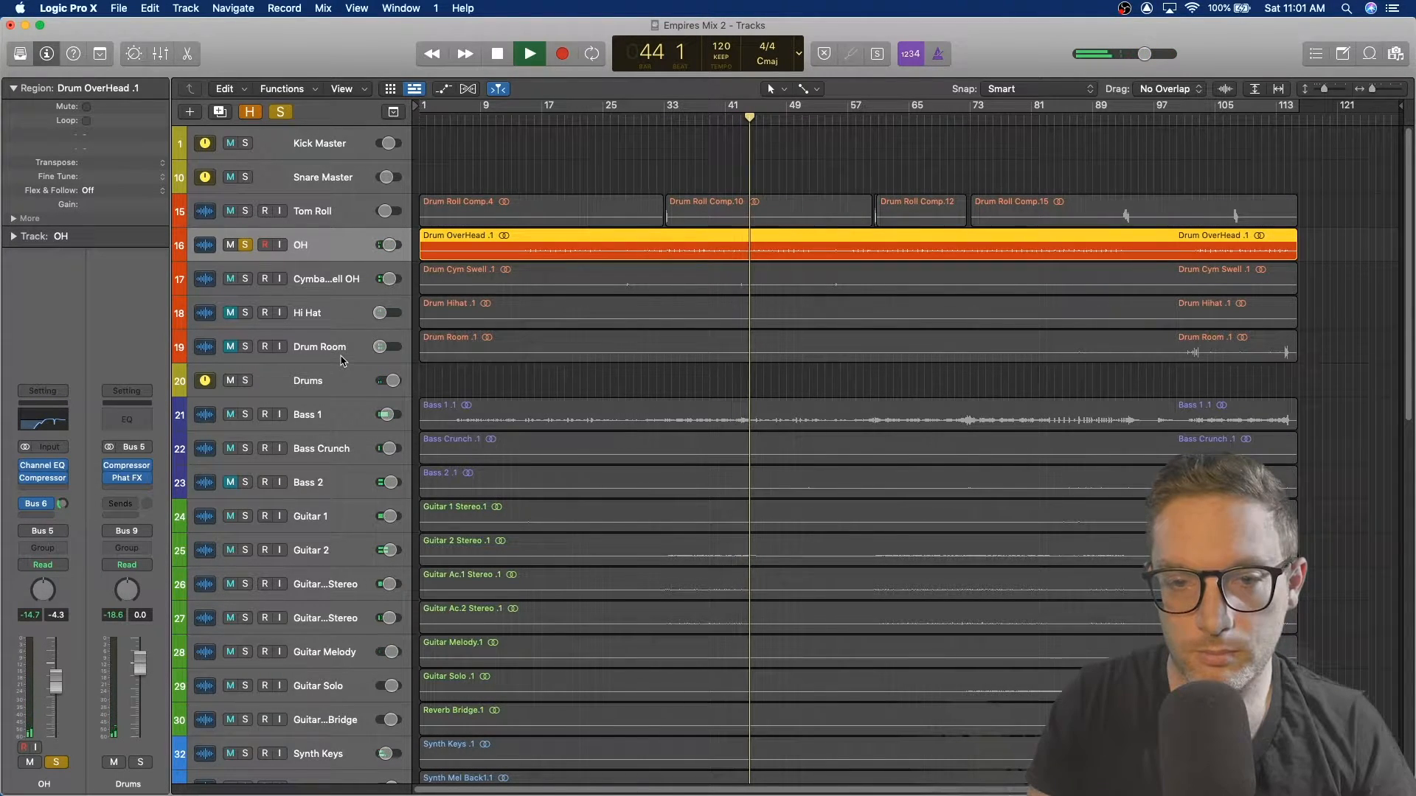
{"action": "key", "text": "space"}
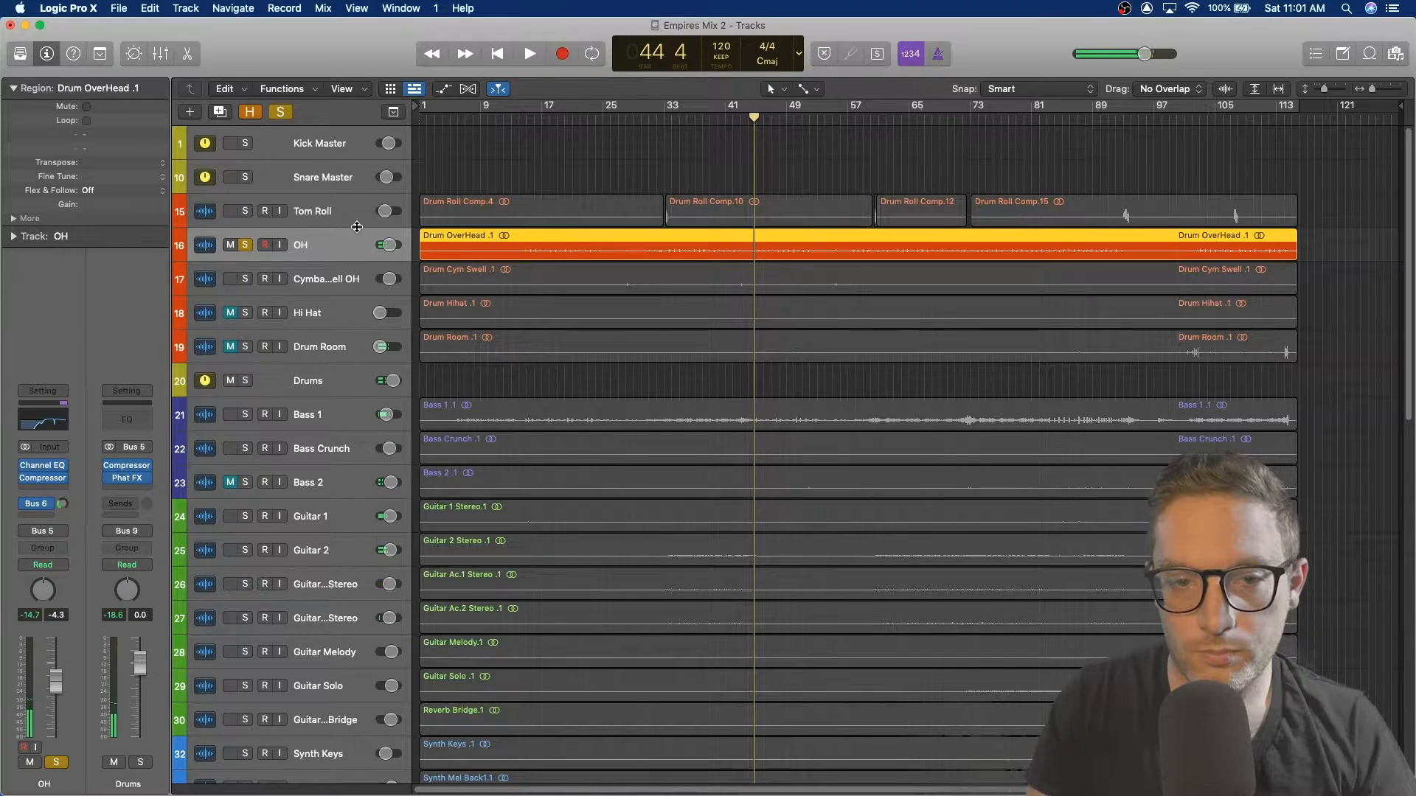
Step: Unsolo the OH track, then solo and select the Drums bus track
{"action": "key", "text": "s"}
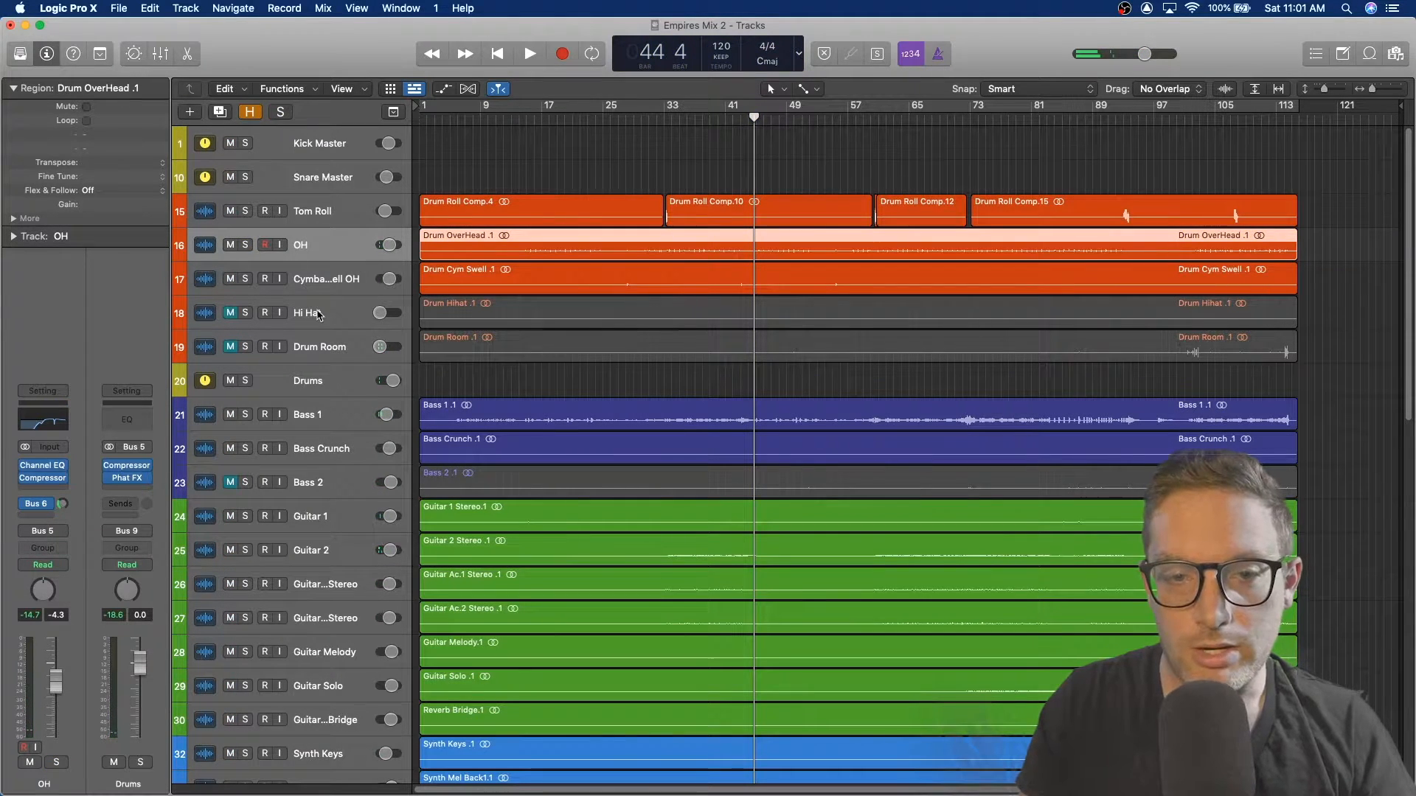
{"action": "left_click", "coordinate": [326, 318]}
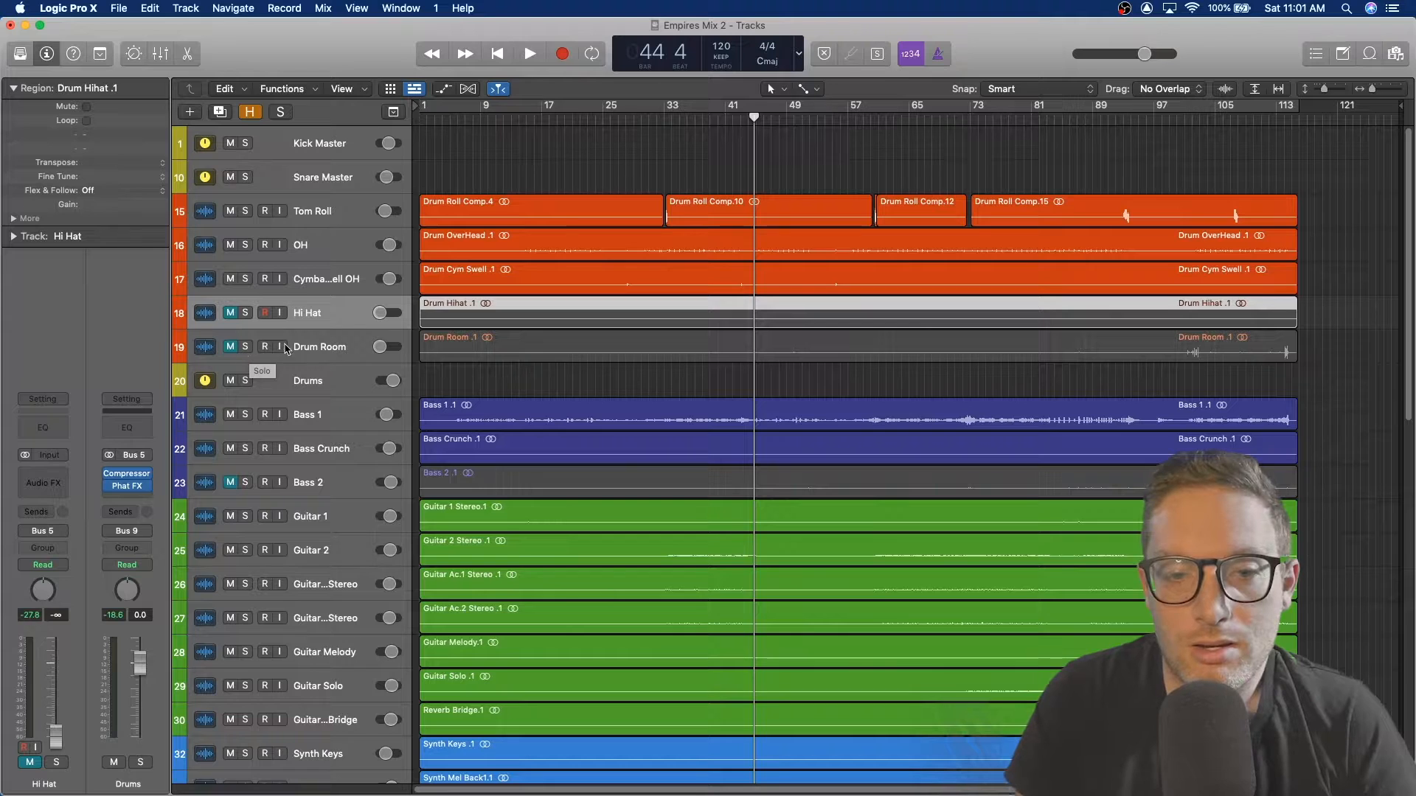
{"action": "left_click", "coordinate": [245, 382]}
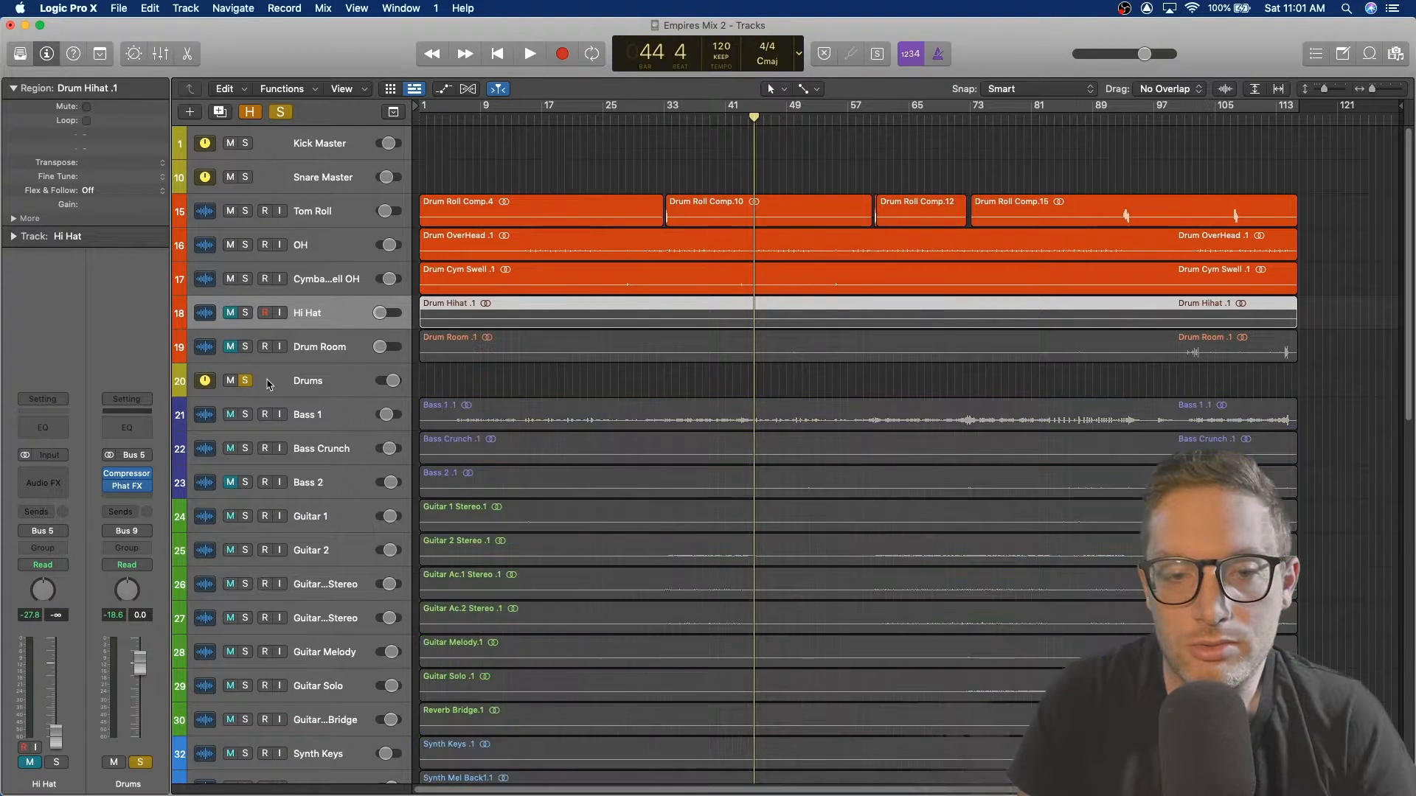
{"action": "left_click", "coordinate": [317, 382]}
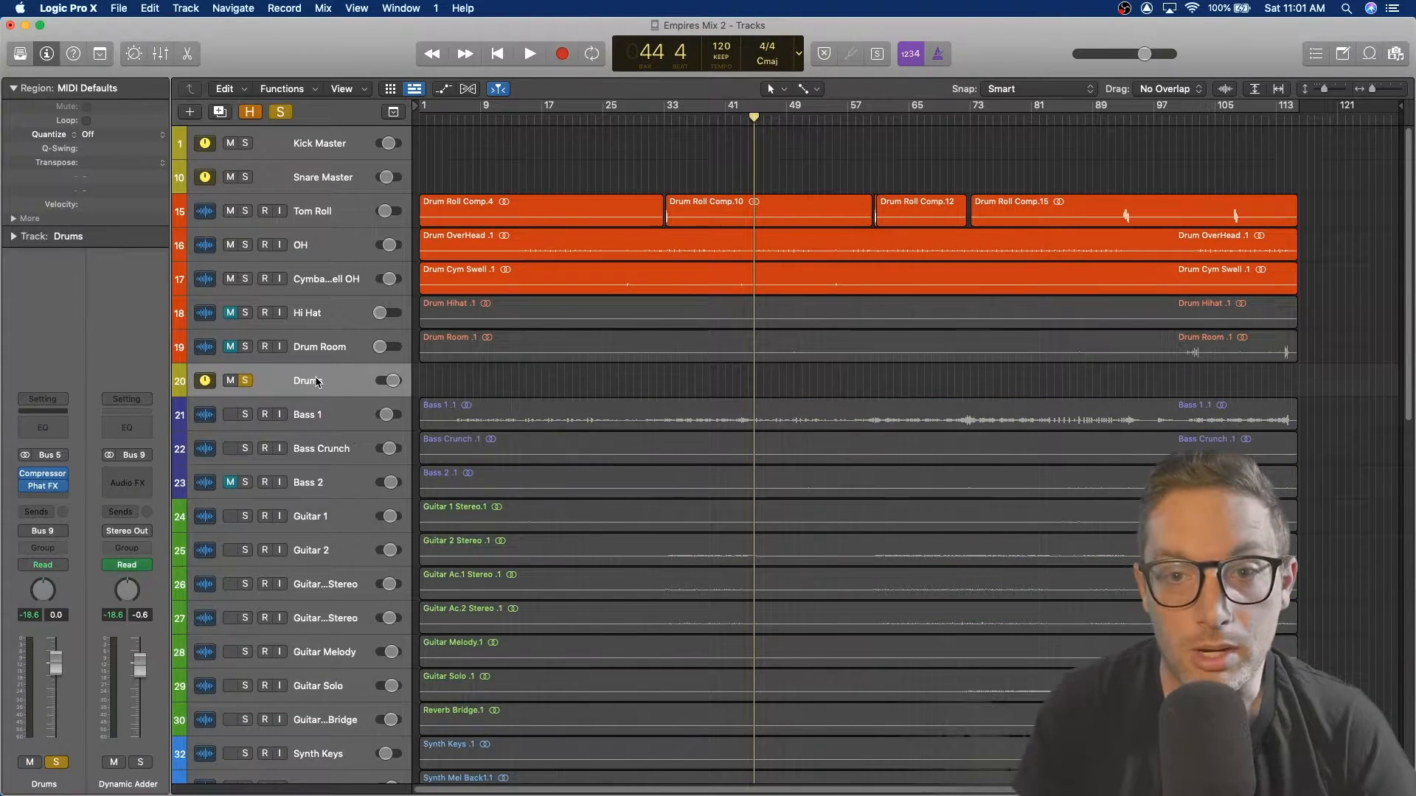
Step: Play the Drums bus from near bar 33 and audition its Compressor plugin
{"action": "left_click", "coordinate": [682, 115]}
{"action": "key", "text": "space"}
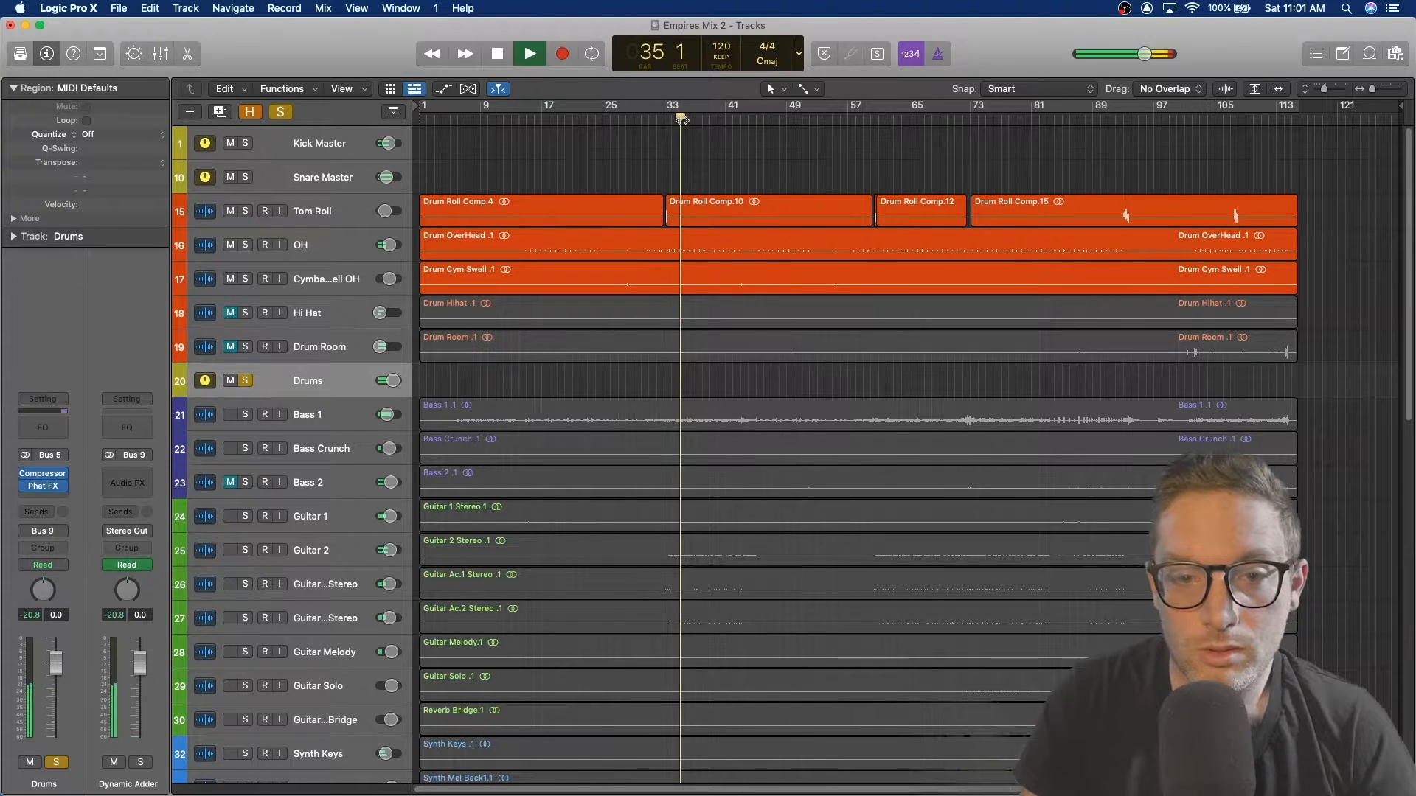
{"action": "scroll", "coordinate": [552, 303], "scroll_direction": "up", "scroll_amount": 2}
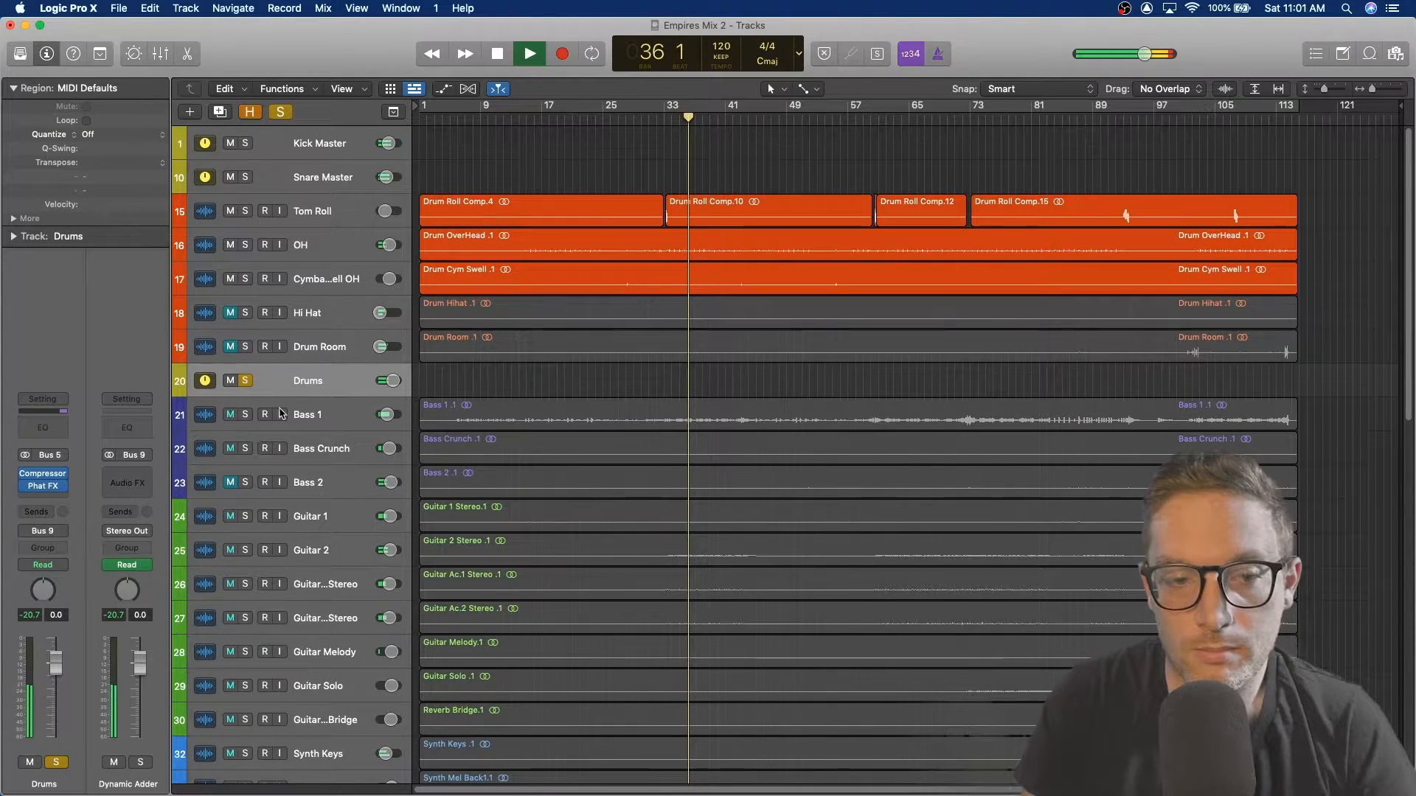
{"action": "mouse_move", "coordinate": [58, 490]}
{"action": "key", "text": "space"}
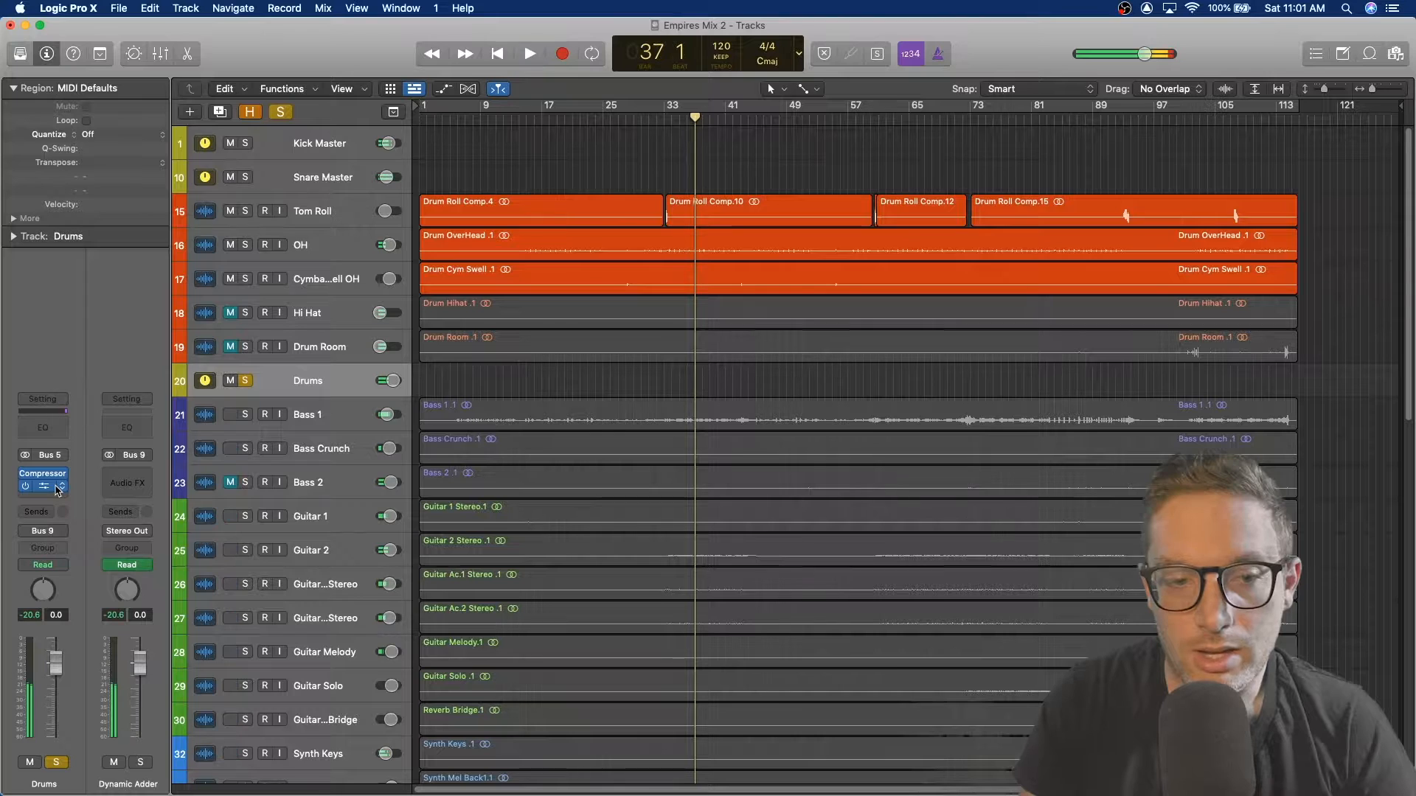
{"action": "left_click", "coordinate": [45, 476]}
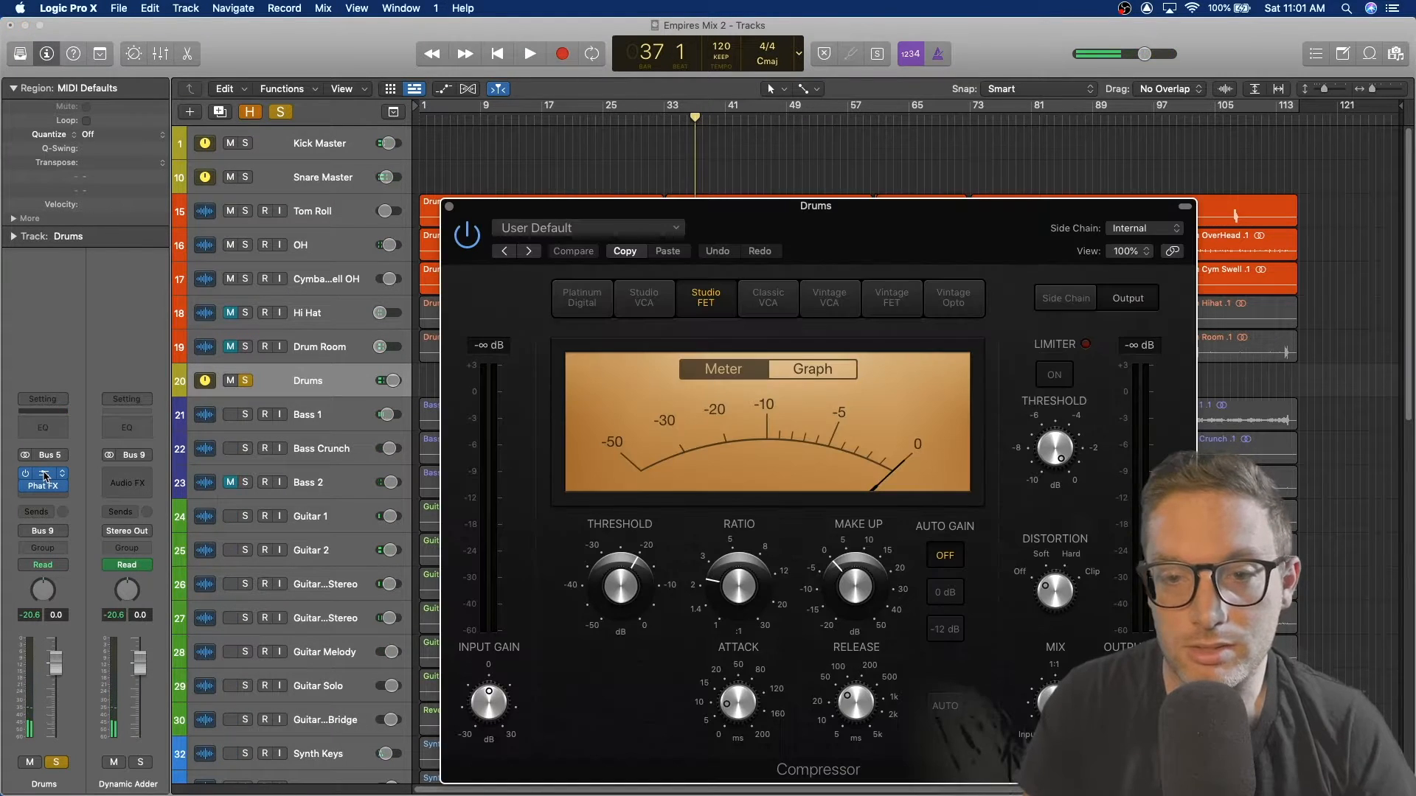
{"action": "key", "text": "space"}
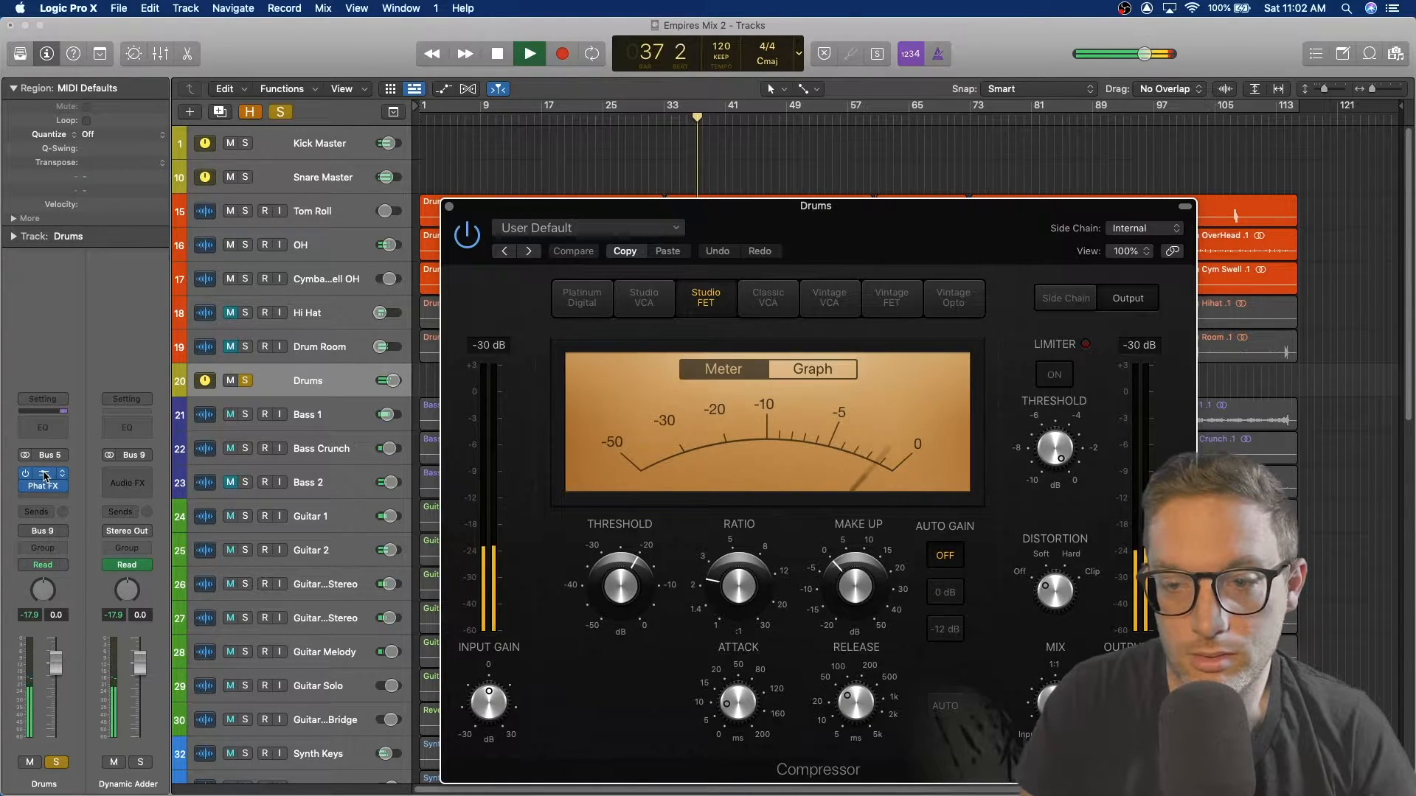
{"action": "key", "text": "space"}
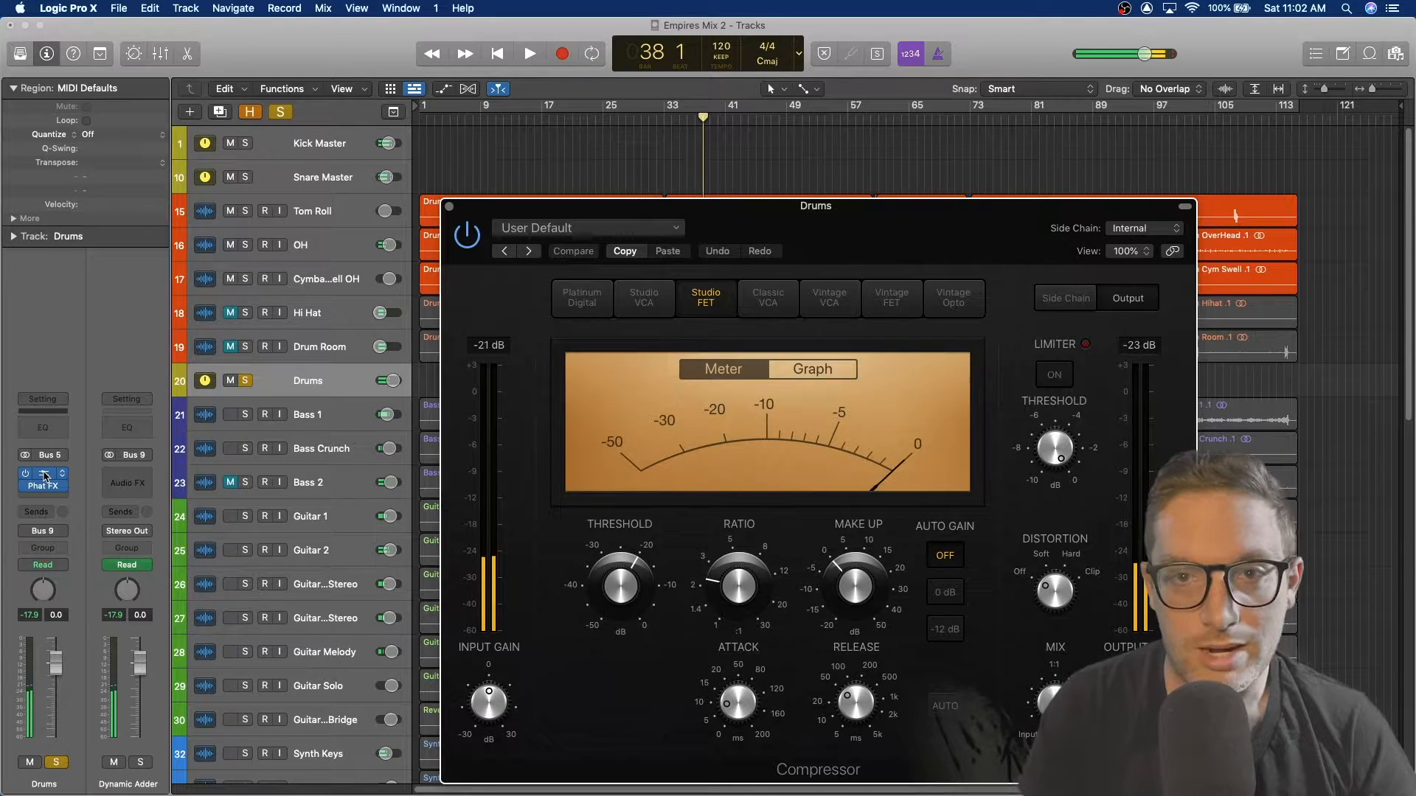
Step: Open the Drums bus's Phat FX plugin, audition it, then close both plugin windows
{"action": "left_click", "coordinate": [45, 488]}
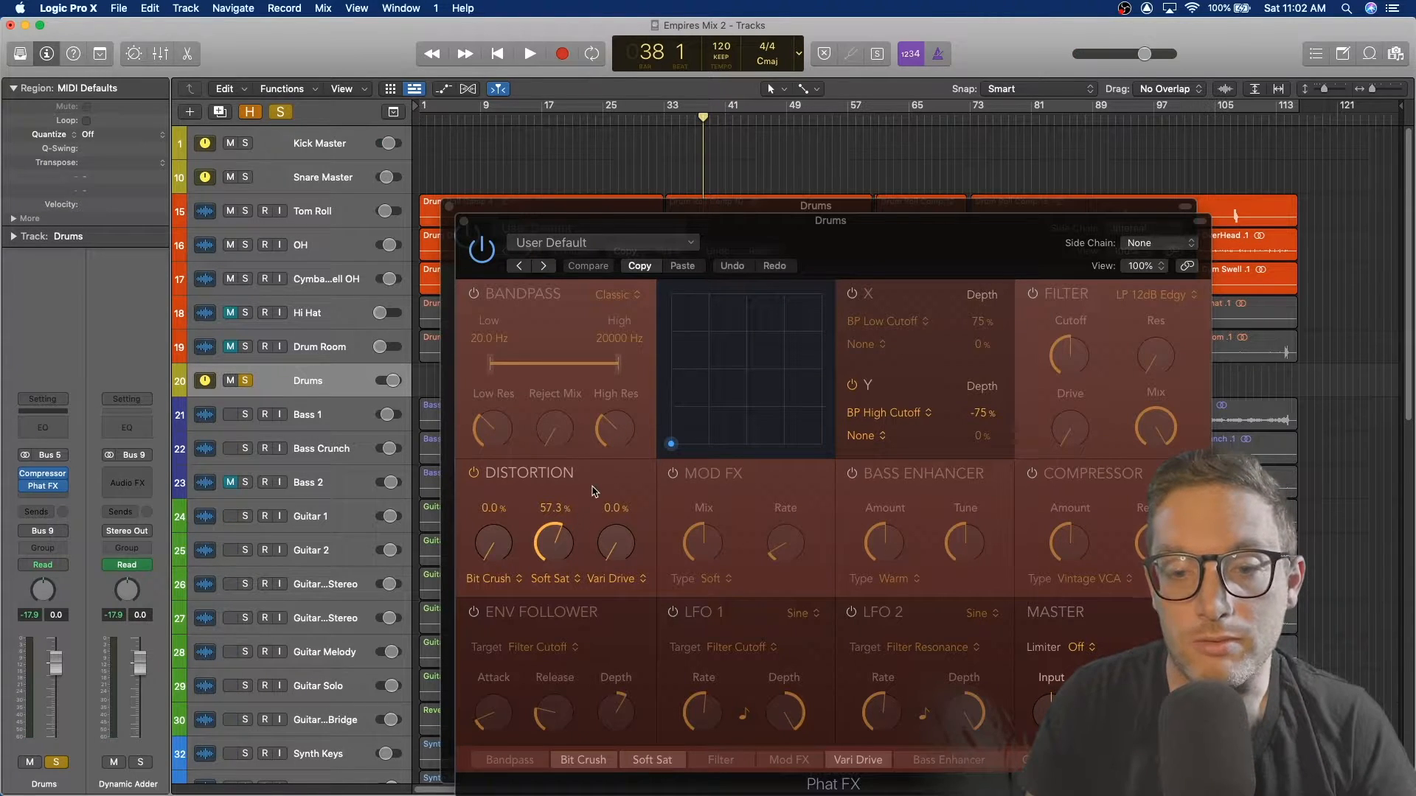
{"action": "key", "text": "space"}
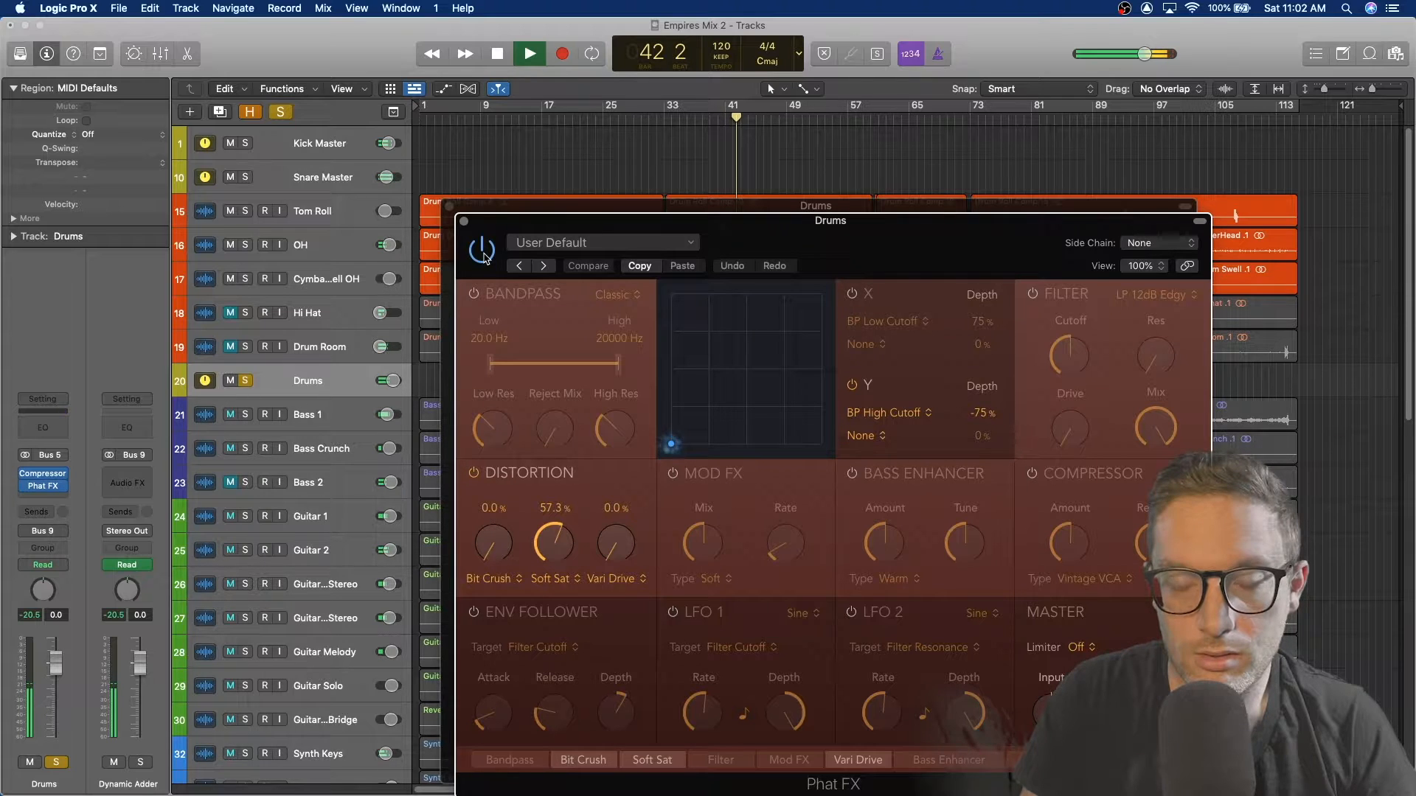
{"action": "key", "text": "space"}
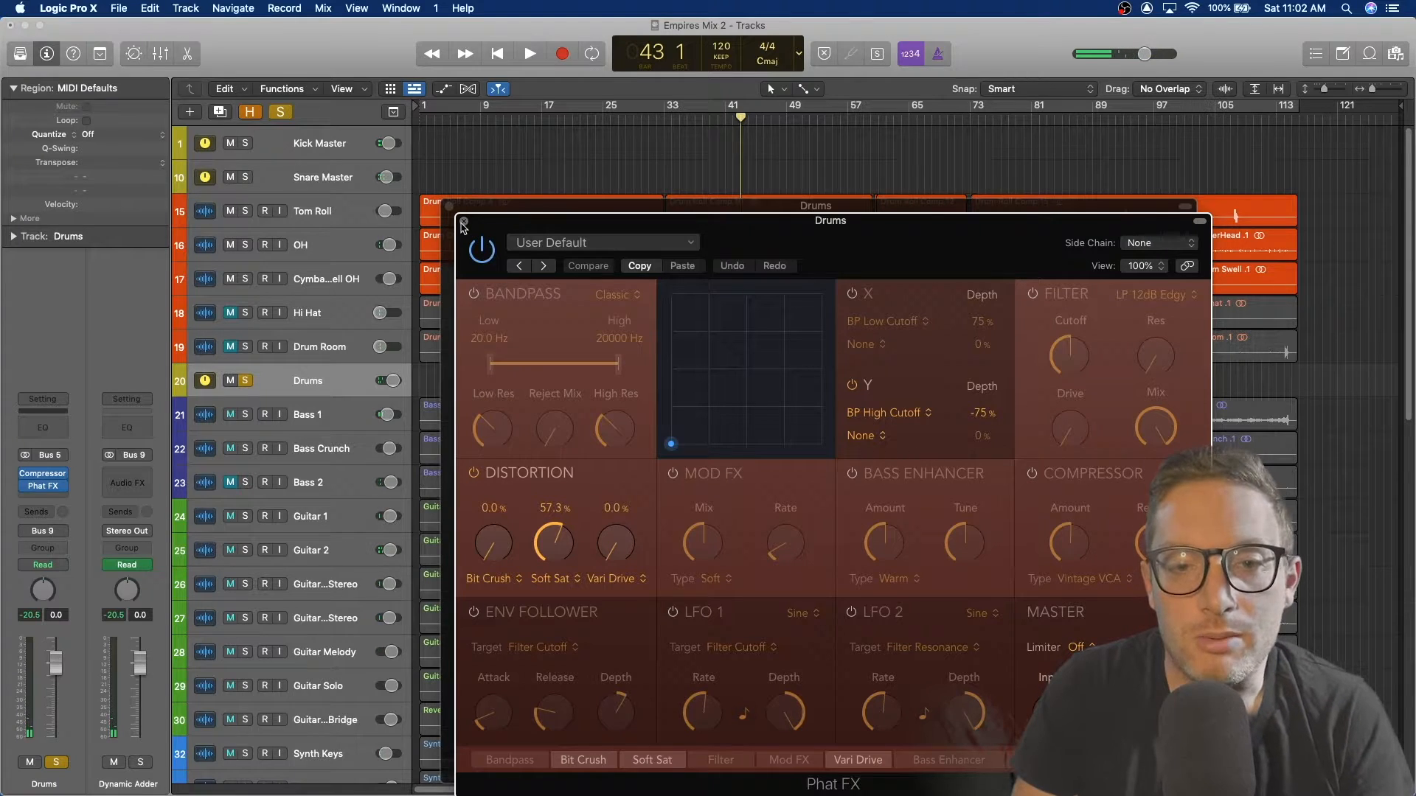
{"action": "left_click", "coordinate": [463, 222]}
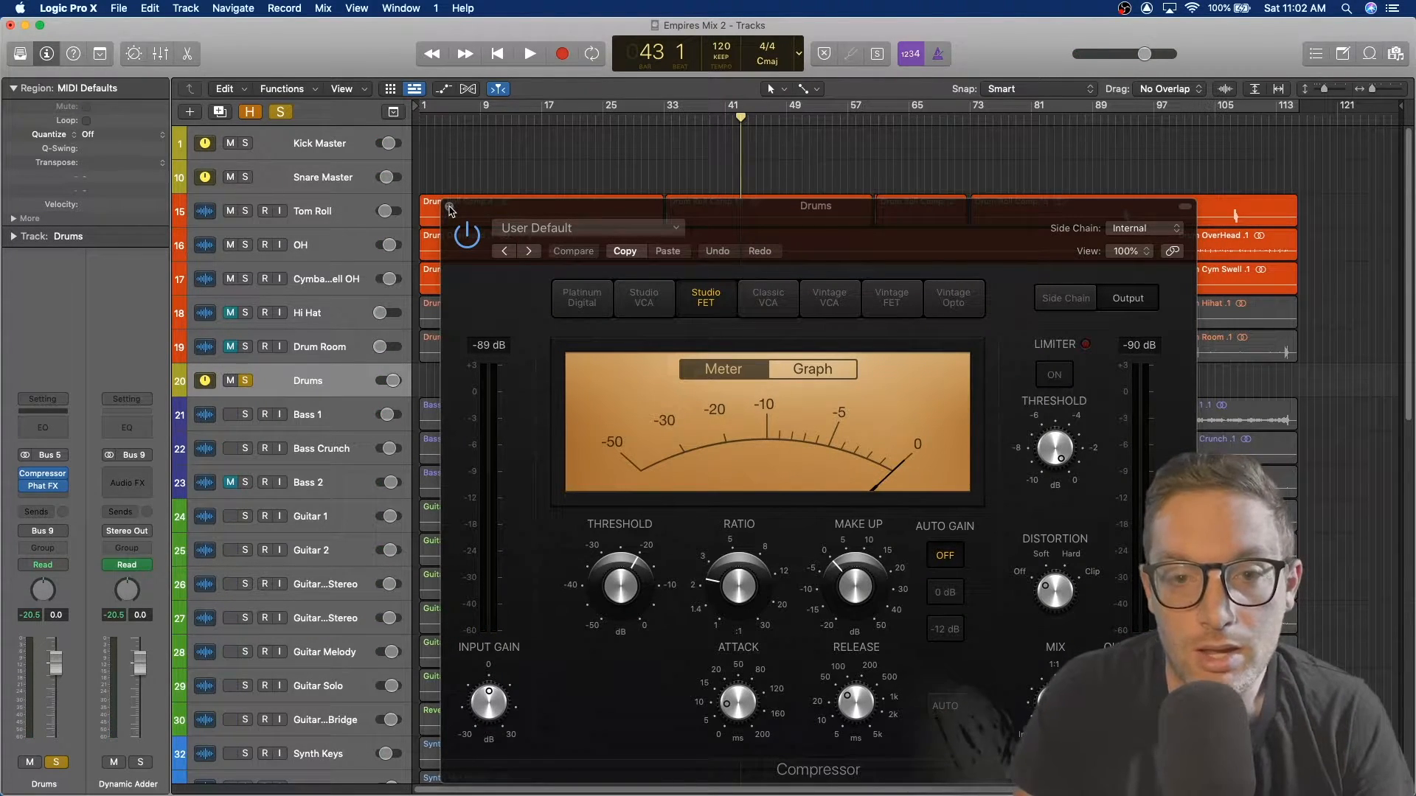
{"action": "left_click", "coordinate": [450, 208]}
{"action": "left_click", "coordinate": [449, 206]}
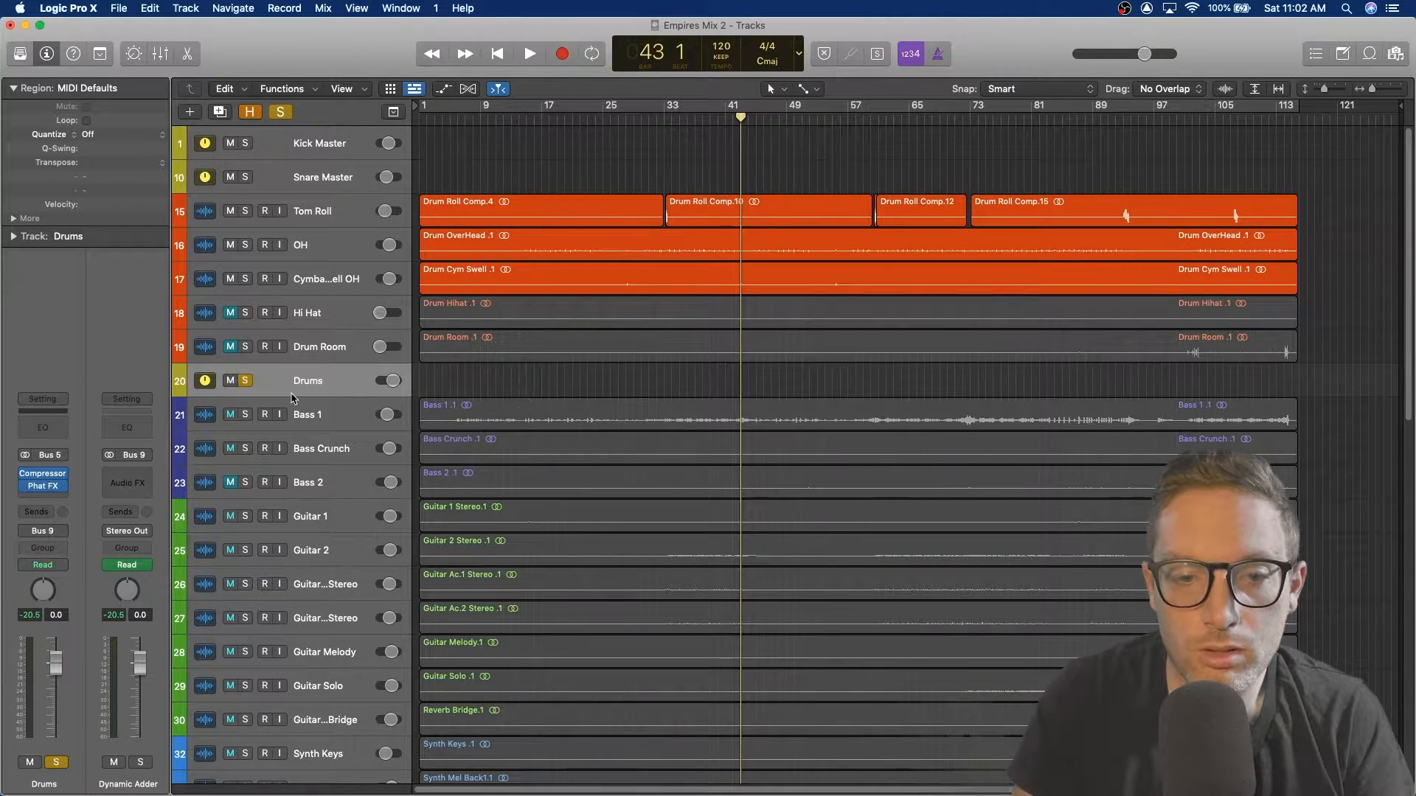
Step: Select the Snare Master track and show the Room Verb aux fed by its Bus 6 send
{"action": "left_click", "coordinate": [333, 209]}
{"action": "left_click", "coordinate": [333, 148]}
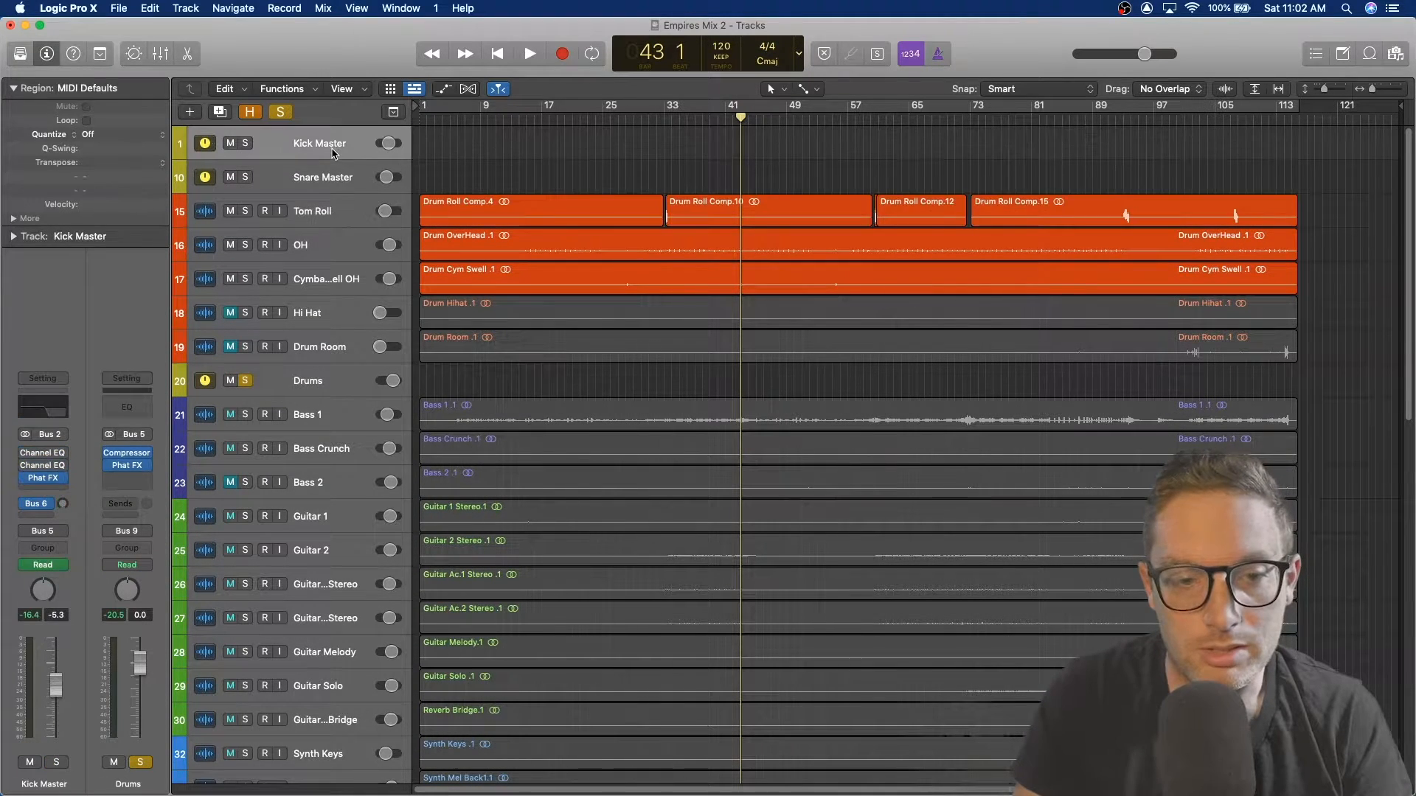
{"action": "left_click", "coordinate": [333, 185]}
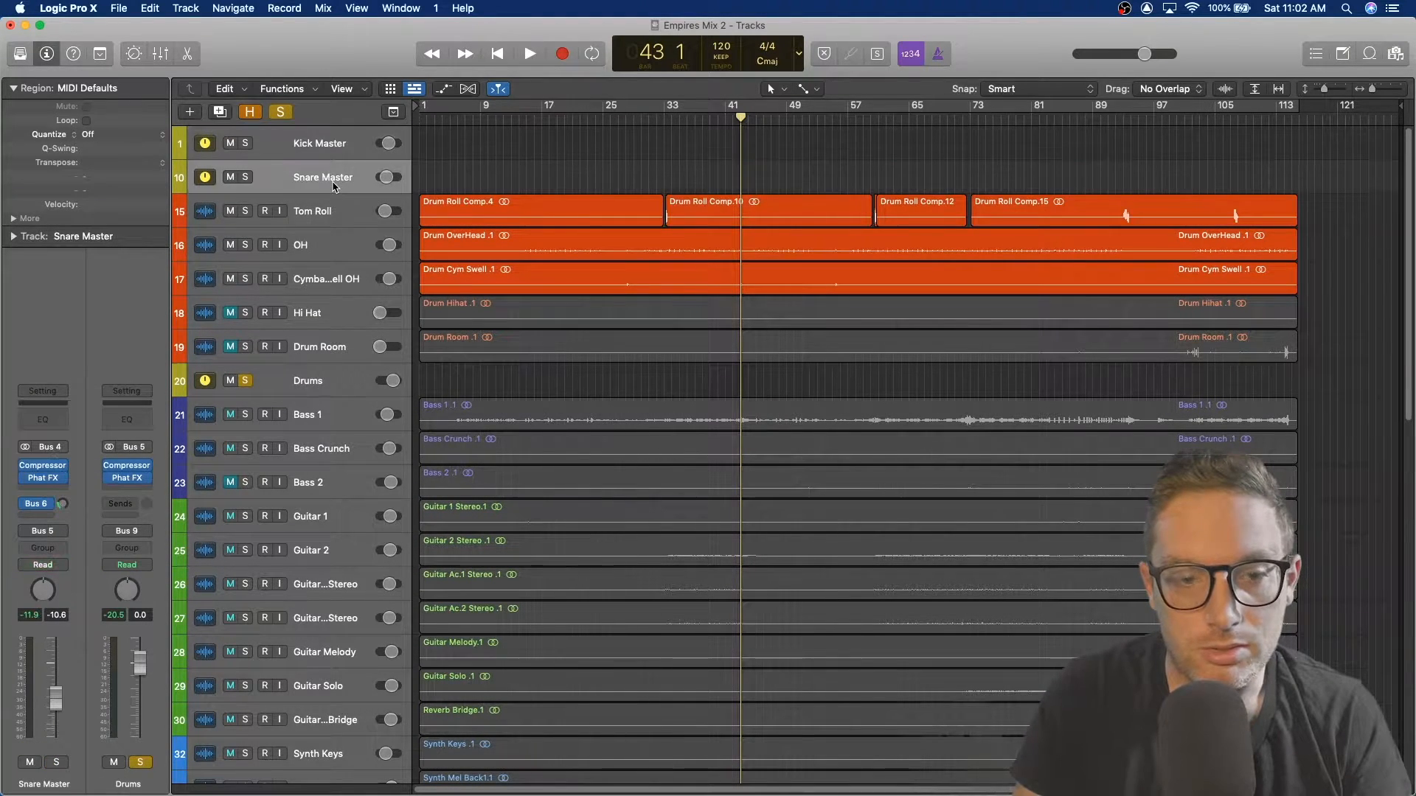
{"action": "left_click", "coordinate": [39, 506]}
{"action": "left_click", "coordinate": [111, 504]}
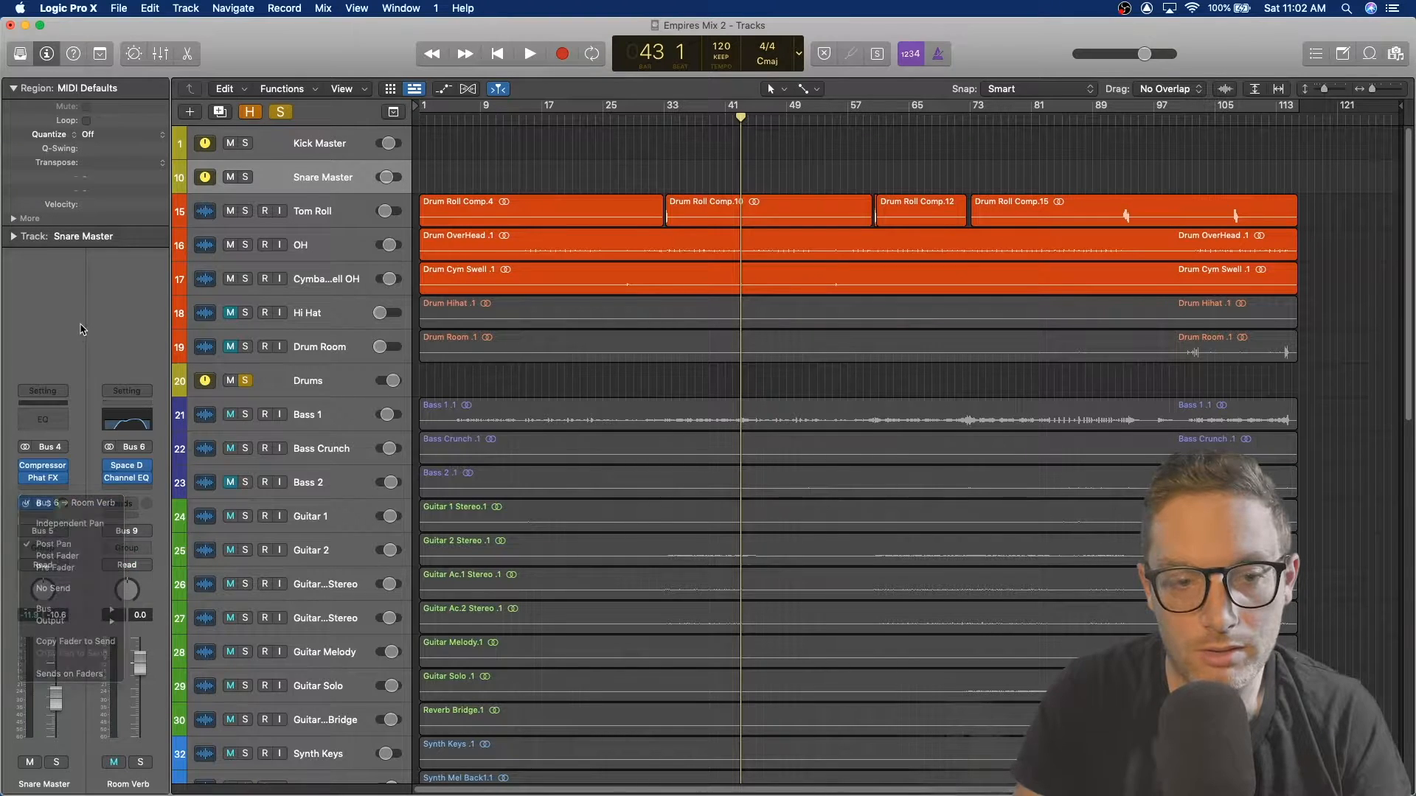
Step: Inspect the Room Verb aux's Space Designer and Channel EQ plugins, closing each afterwards
{"action": "left_click", "coordinate": [130, 469]}
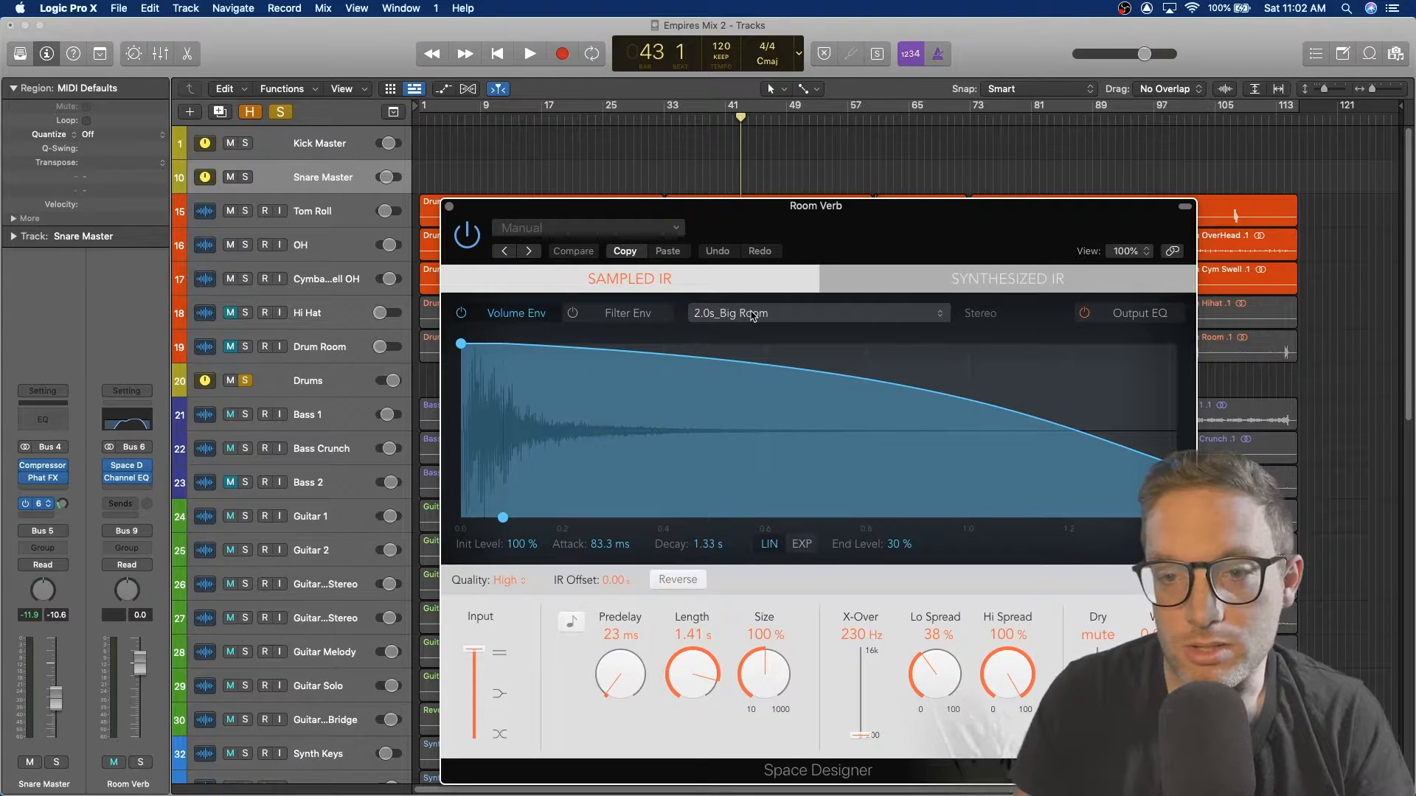
{"action": "left_click", "coordinate": [449, 207]}
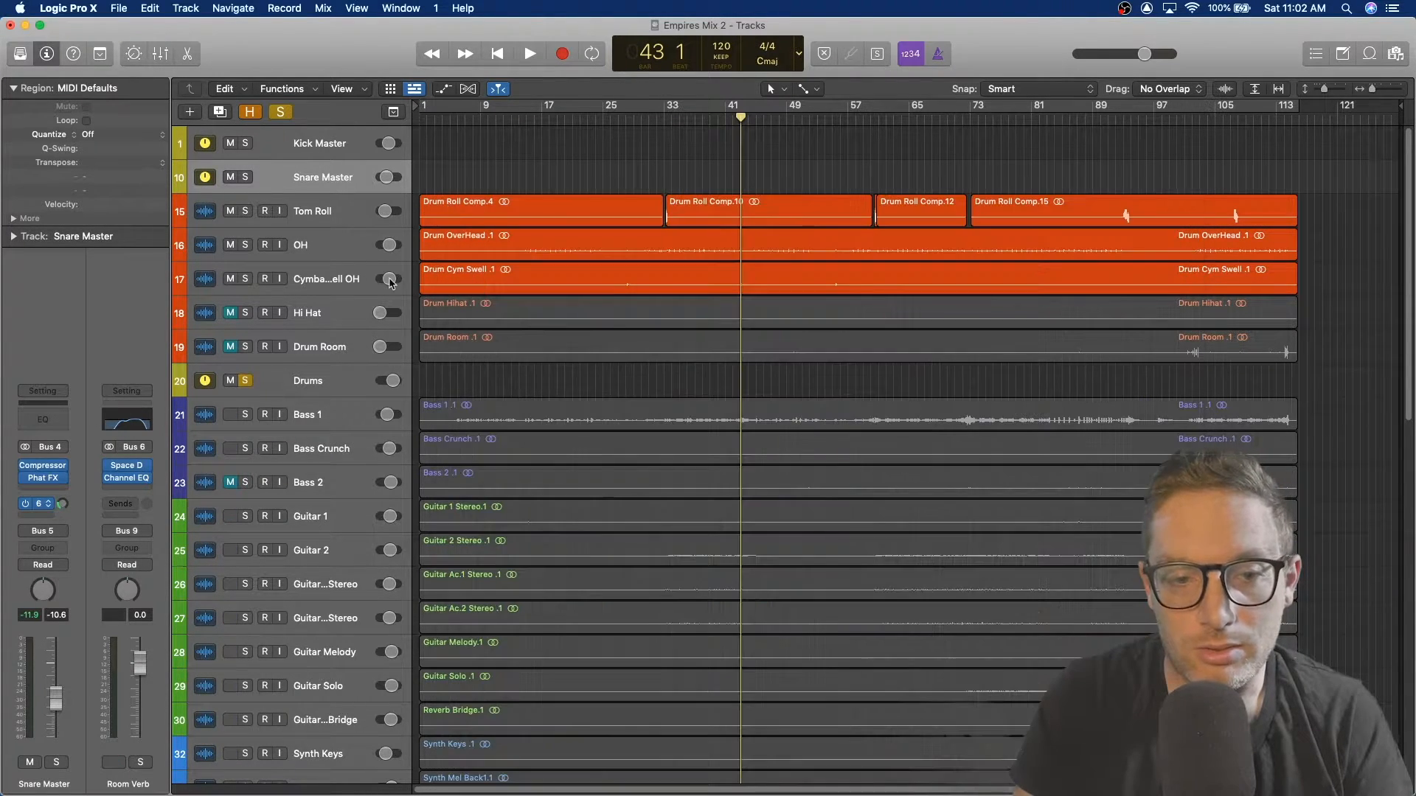
{"action": "left_click", "coordinate": [127, 478]}
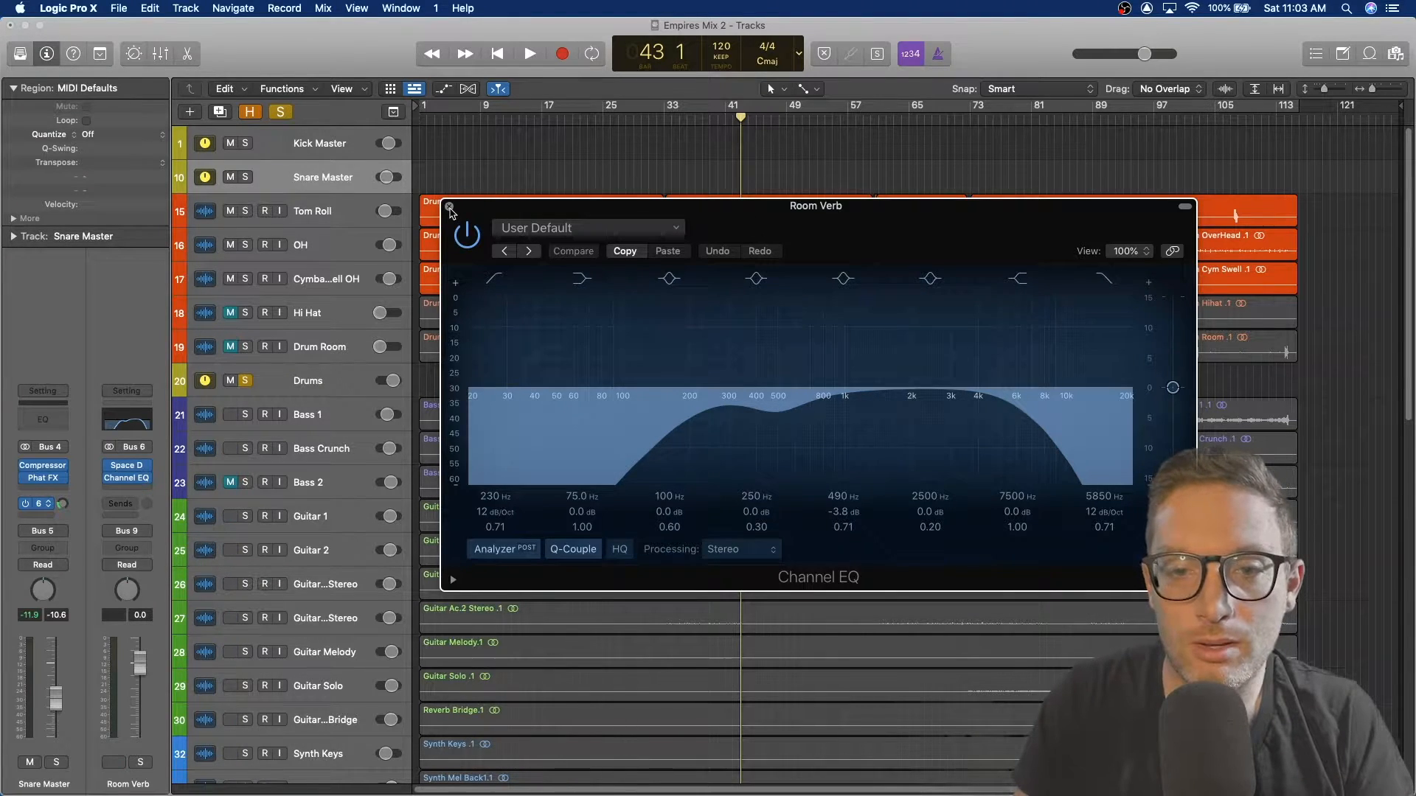
{"action": "left_click", "coordinate": [449, 207]}
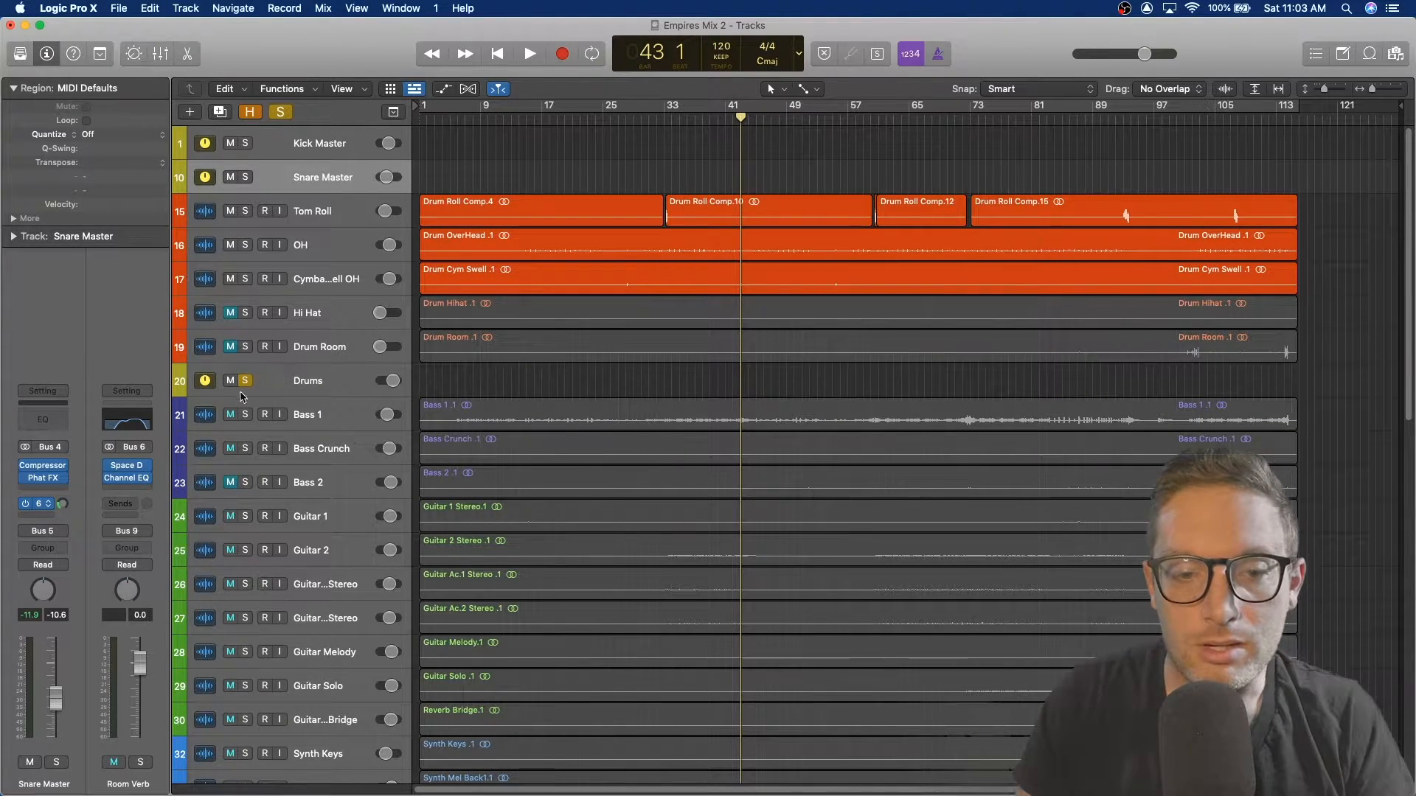
Step: Solo the Room Verb aux, play from near bar 33 to audition it, and unsolo the Drums track
{"action": "left_click", "coordinate": [140, 763]}
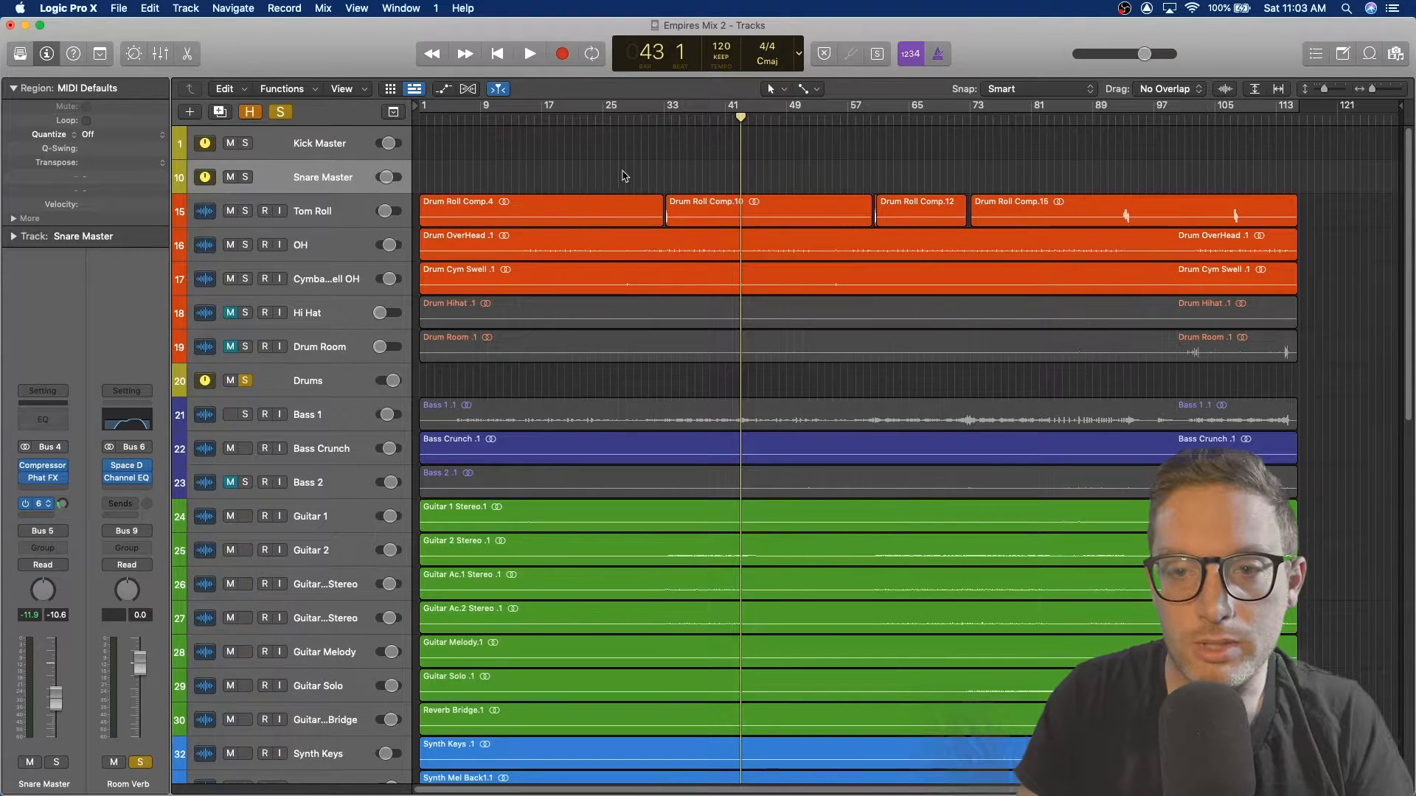
{"action": "left_click", "coordinate": [685, 124]}
{"action": "key", "text": "space"}
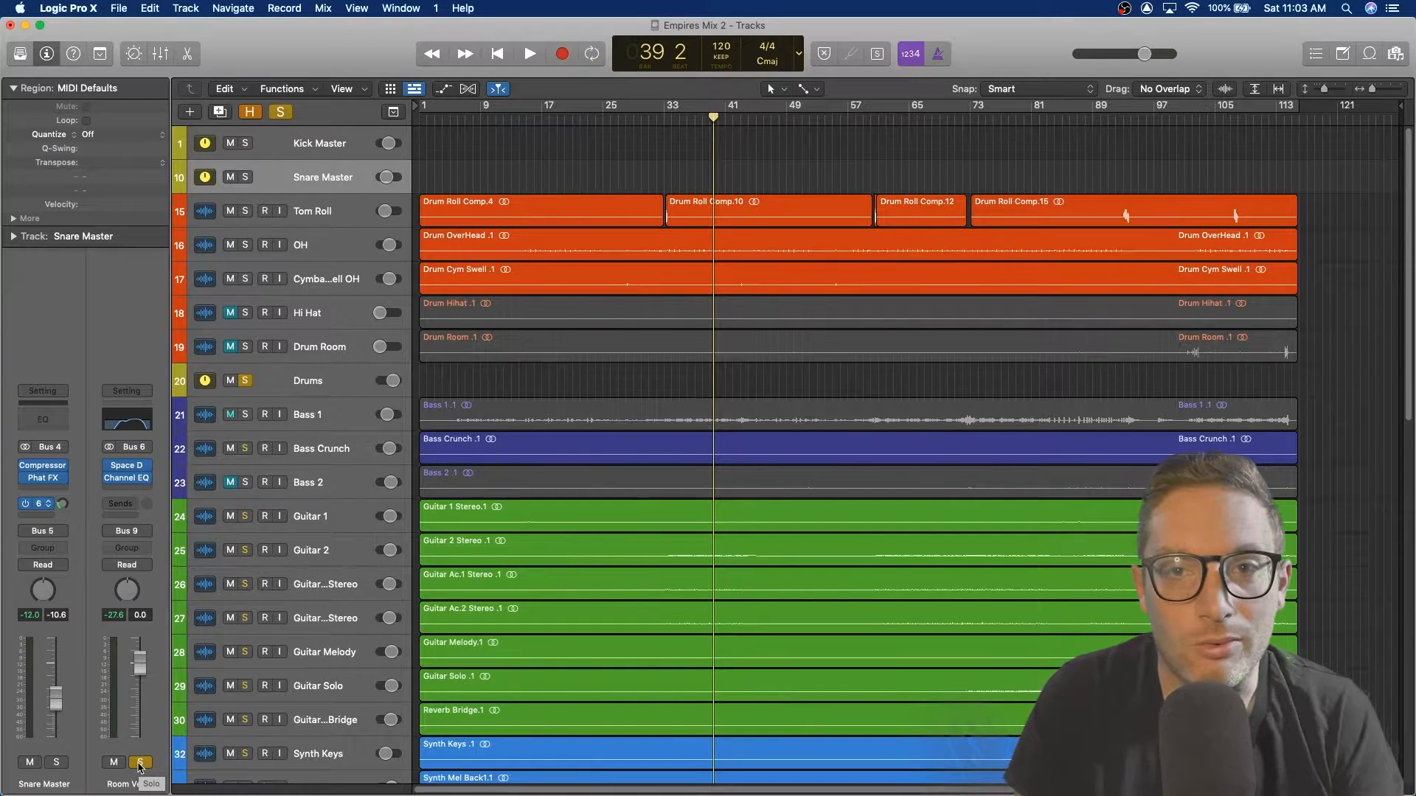
{"action": "key", "text": "space"}
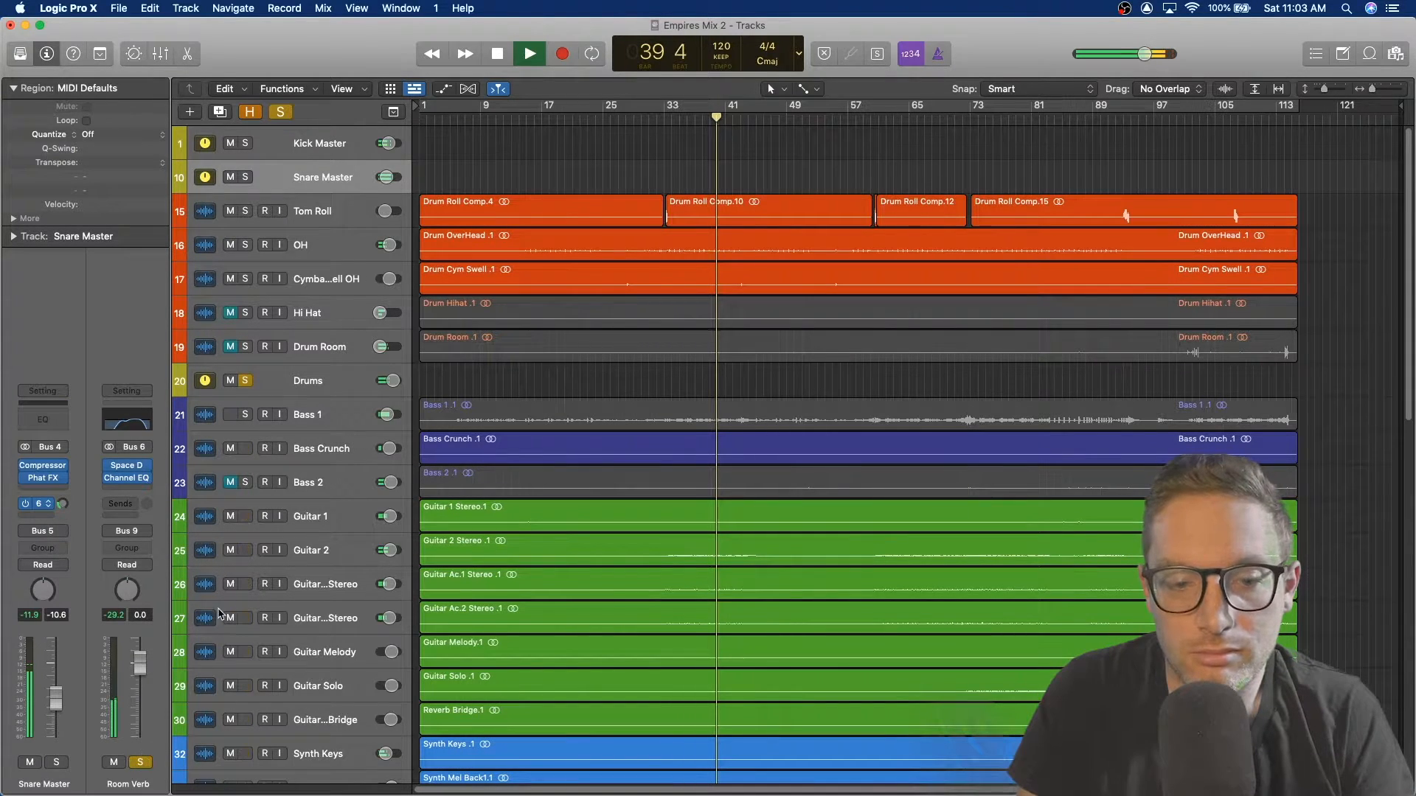
{"action": "key", "text": "space"}
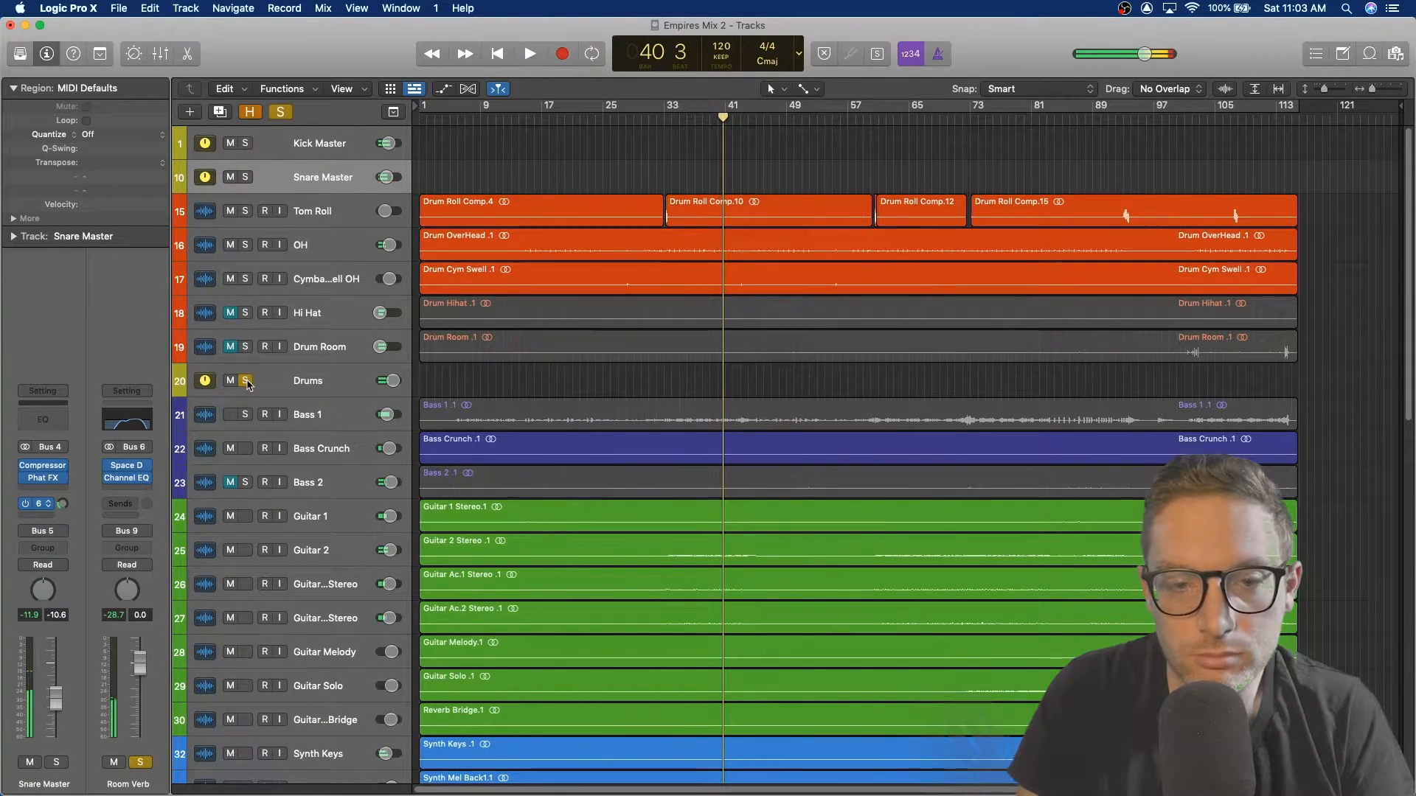
{"action": "key", "text": "space"}
{"action": "left_click", "coordinate": [246, 381]}
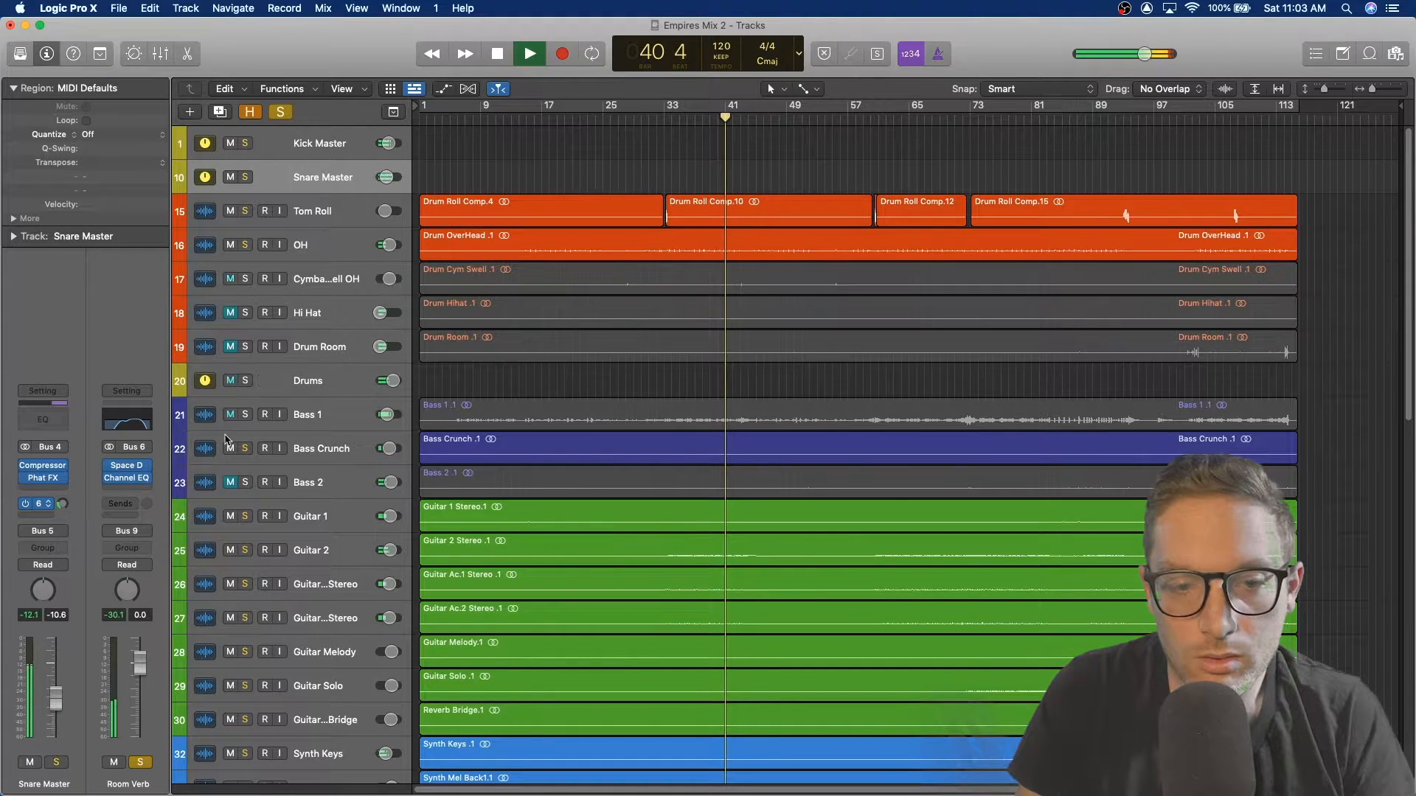
Step: Unsolo the Room Verb aux and solo the Bass 1 and Bass Crunch tracks
{"action": "left_click", "coordinate": [140, 763]}
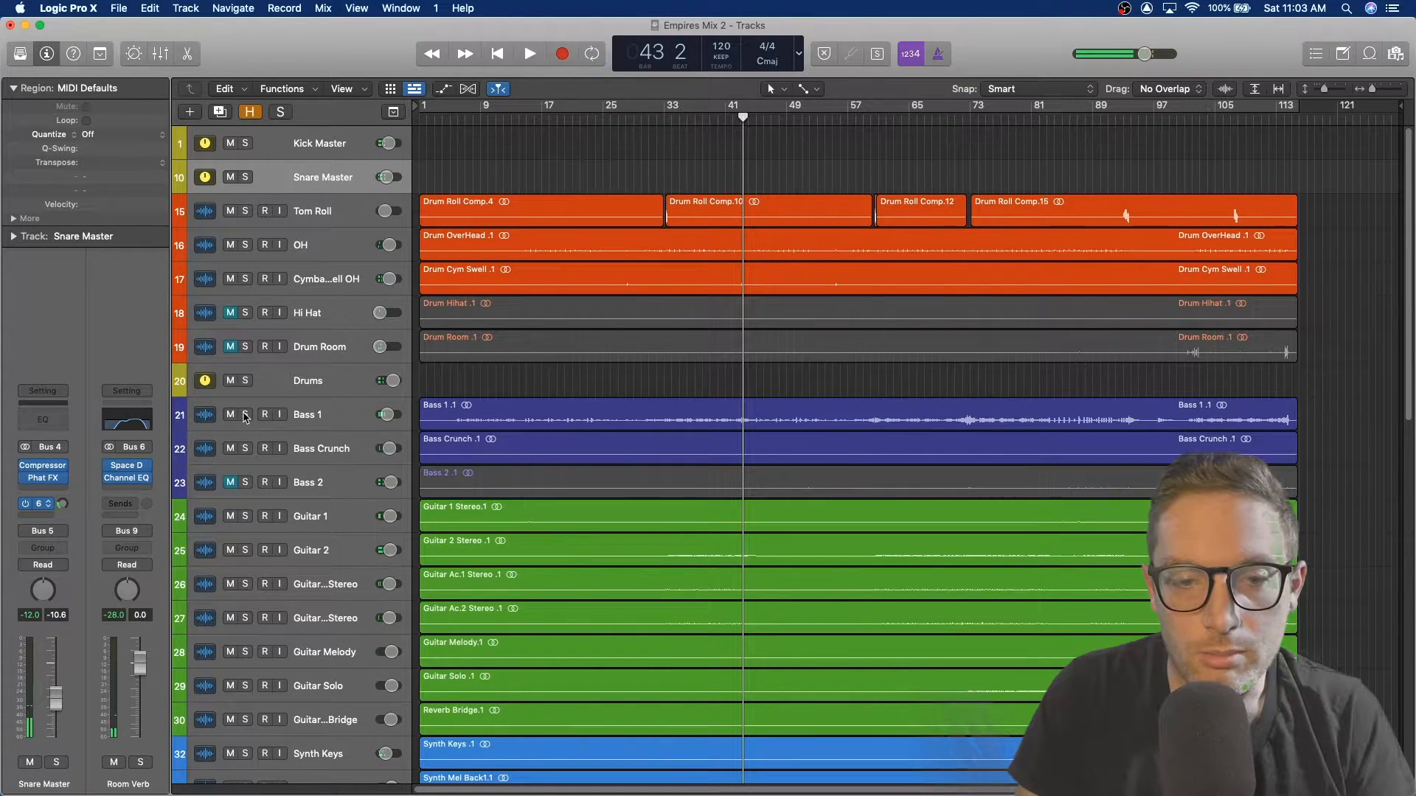
{"action": "left_click", "coordinate": [246, 415]}
{"action": "left_click", "coordinate": [337, 425]}
{"action": "left_click", "coordinate": [246, 449]}
Step: Audition the soloed bass tracks from near bar 37 and open Bass 1's Bass Amp Designer plugin, then close it
{"action": "left_click", "coordinate": [703, 116]}
{"action": "key", "text": "space"}
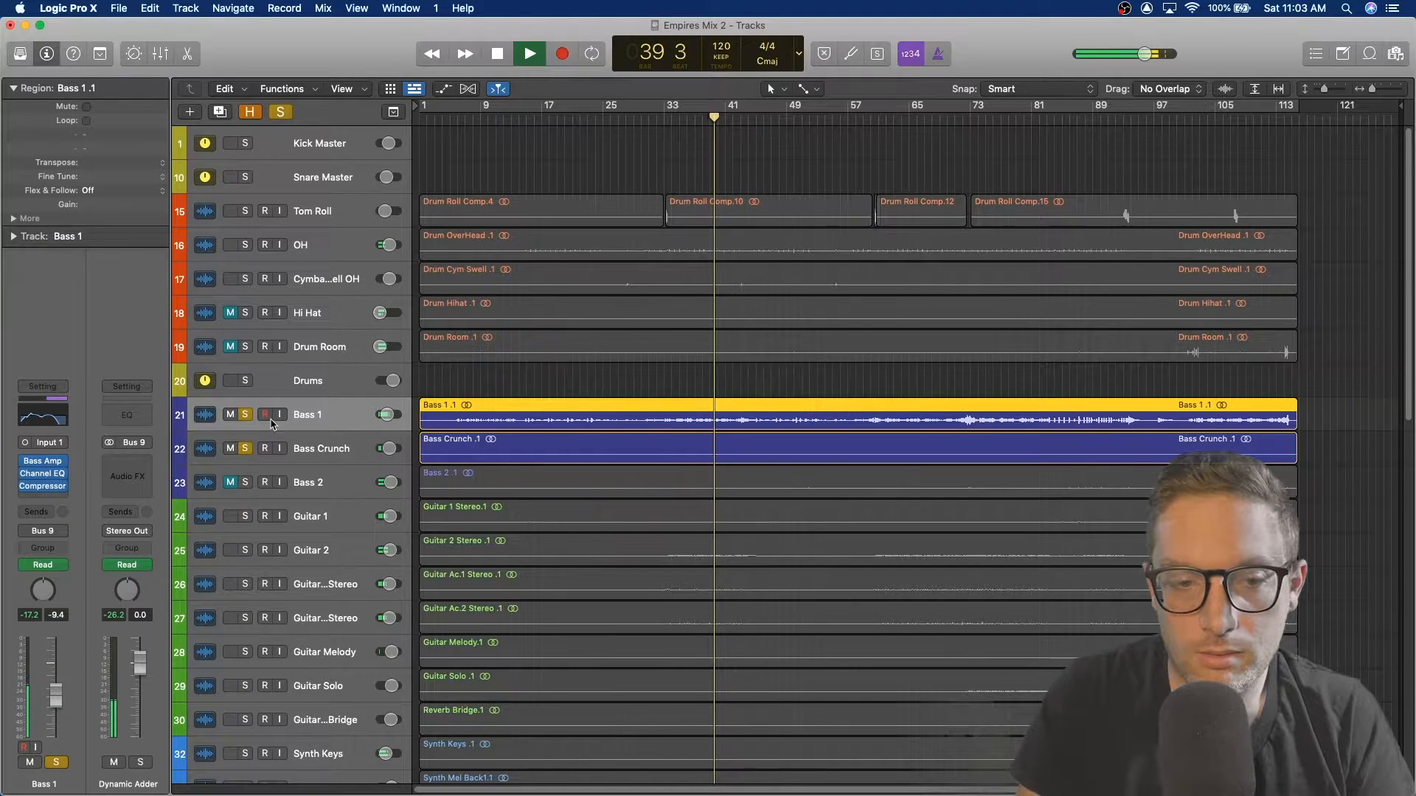
{"action": "key", "text": "space"}
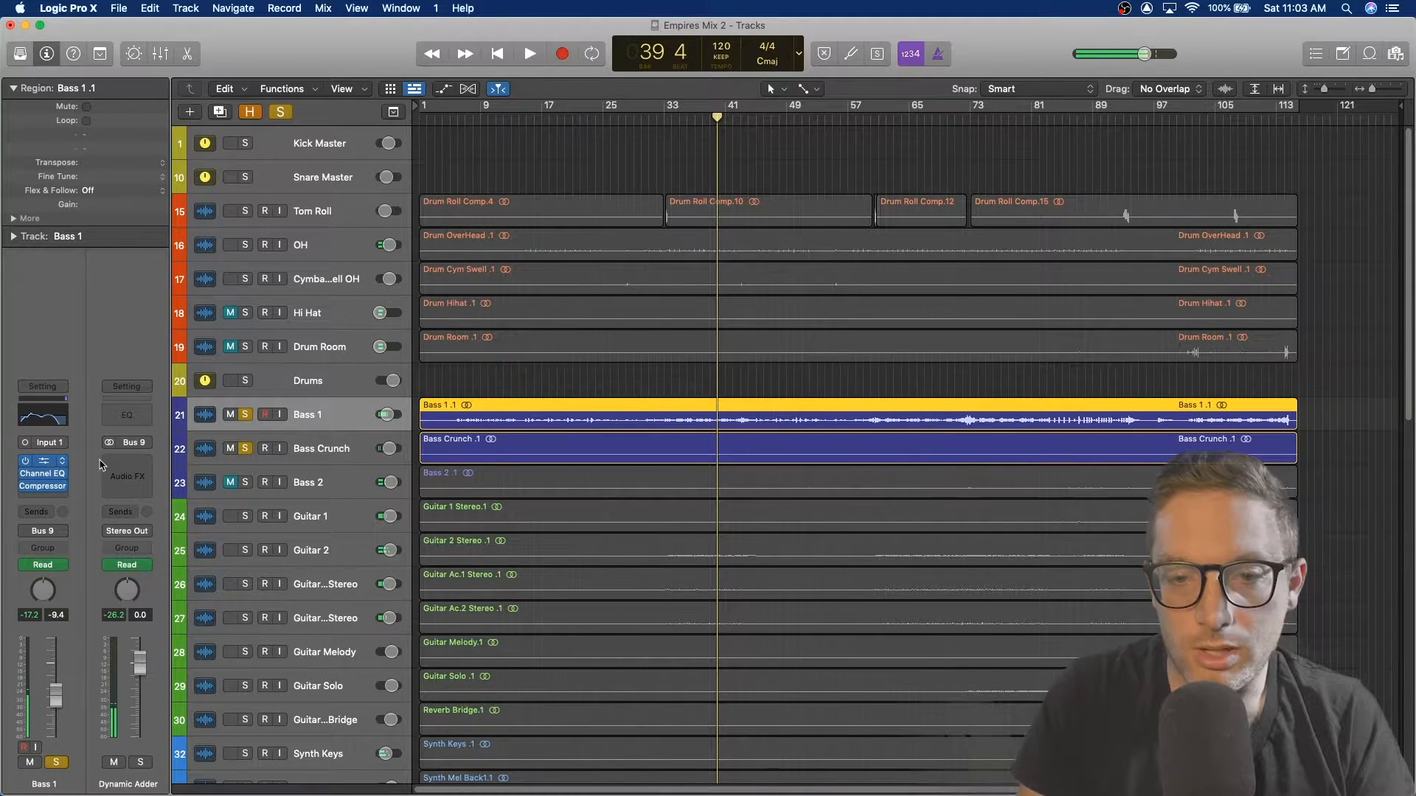
{"action": "left_click", "coordinate": [59, 462]}
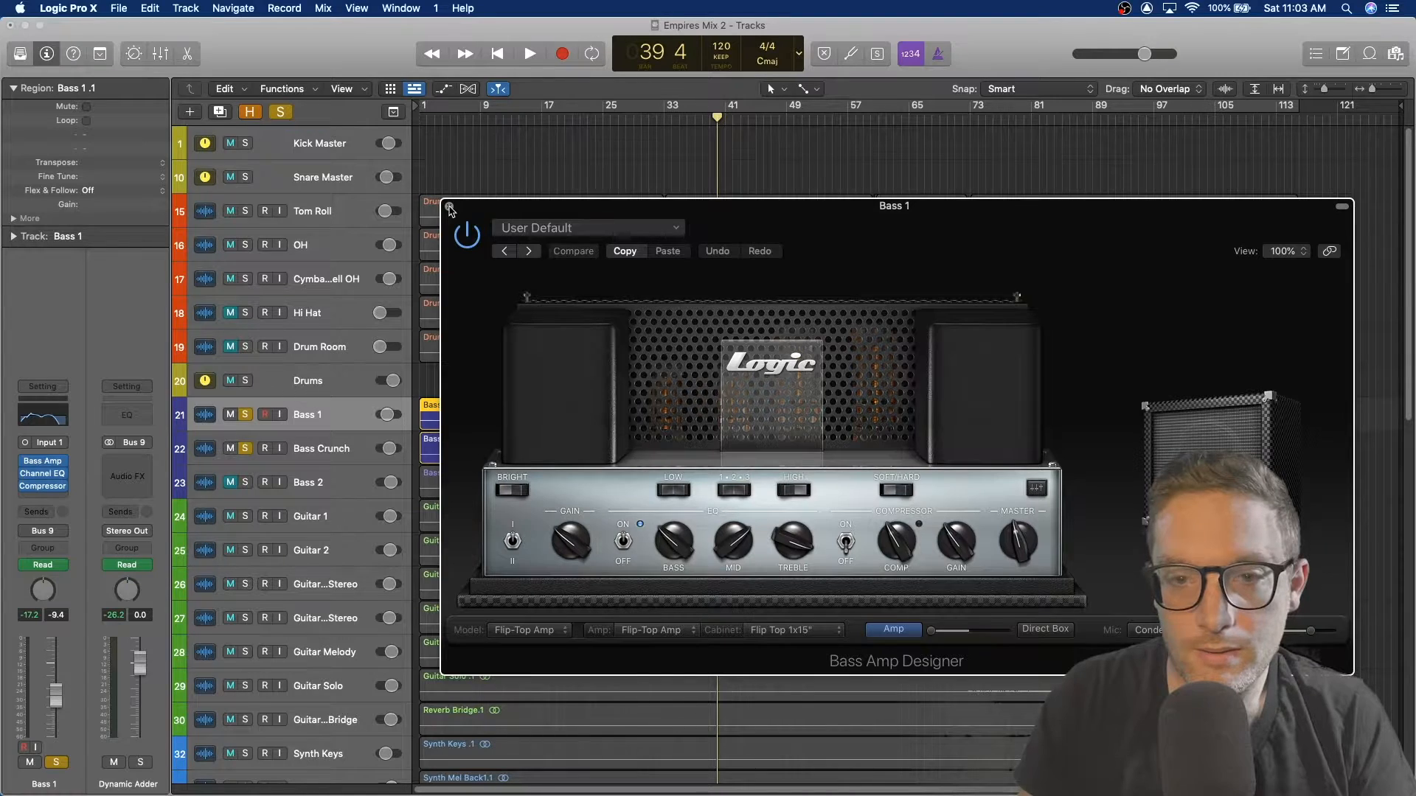
{"action": "left_click", "coordinate": [449, 206]}
Step: Select Bass Crunch, briefly show its track automation, and audition it against Bass 1
{"action": "left_click", "coordinate": [342, 459]}
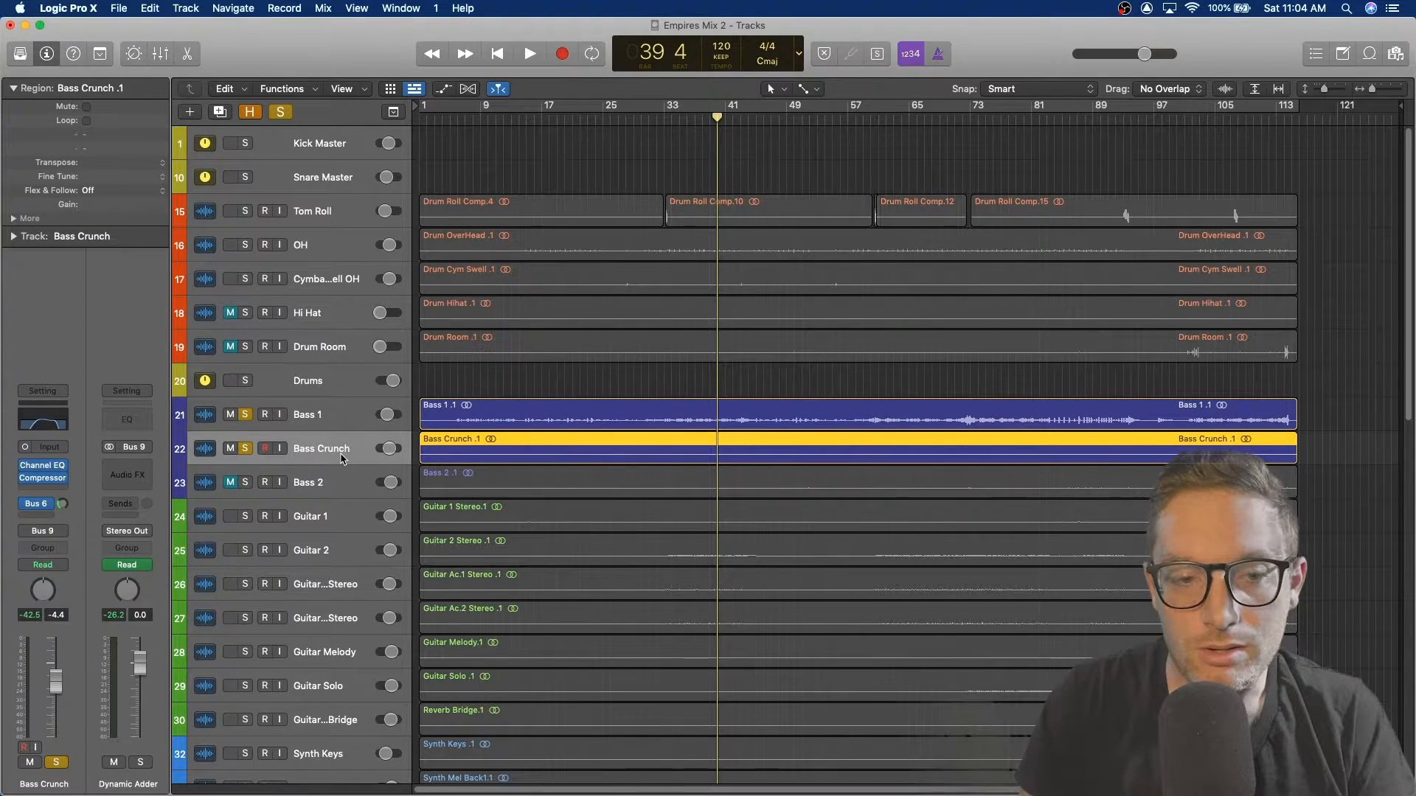
{"action": "key", "text": "a"}
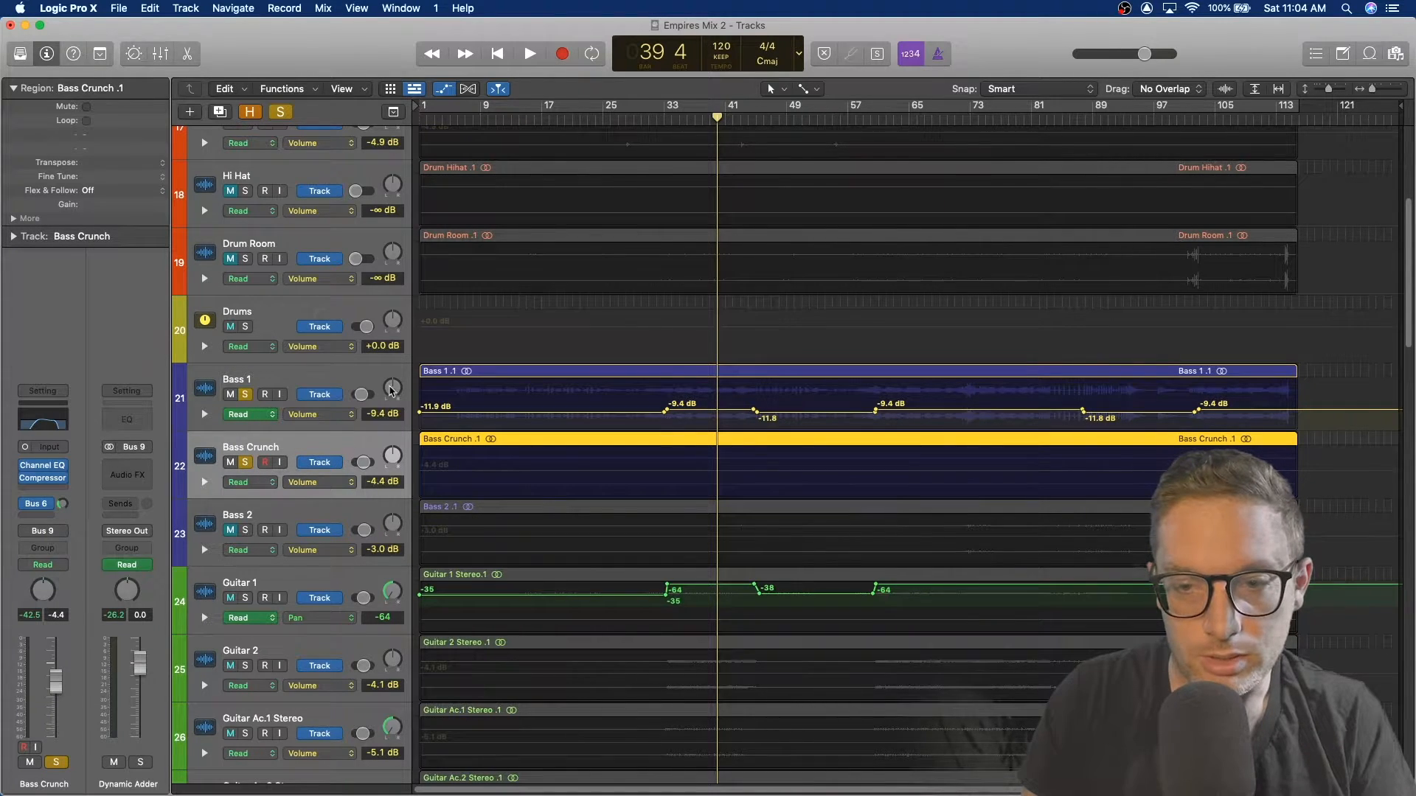
{"action": "key", "text": "a"}
{"action": "key", "text": "space"}
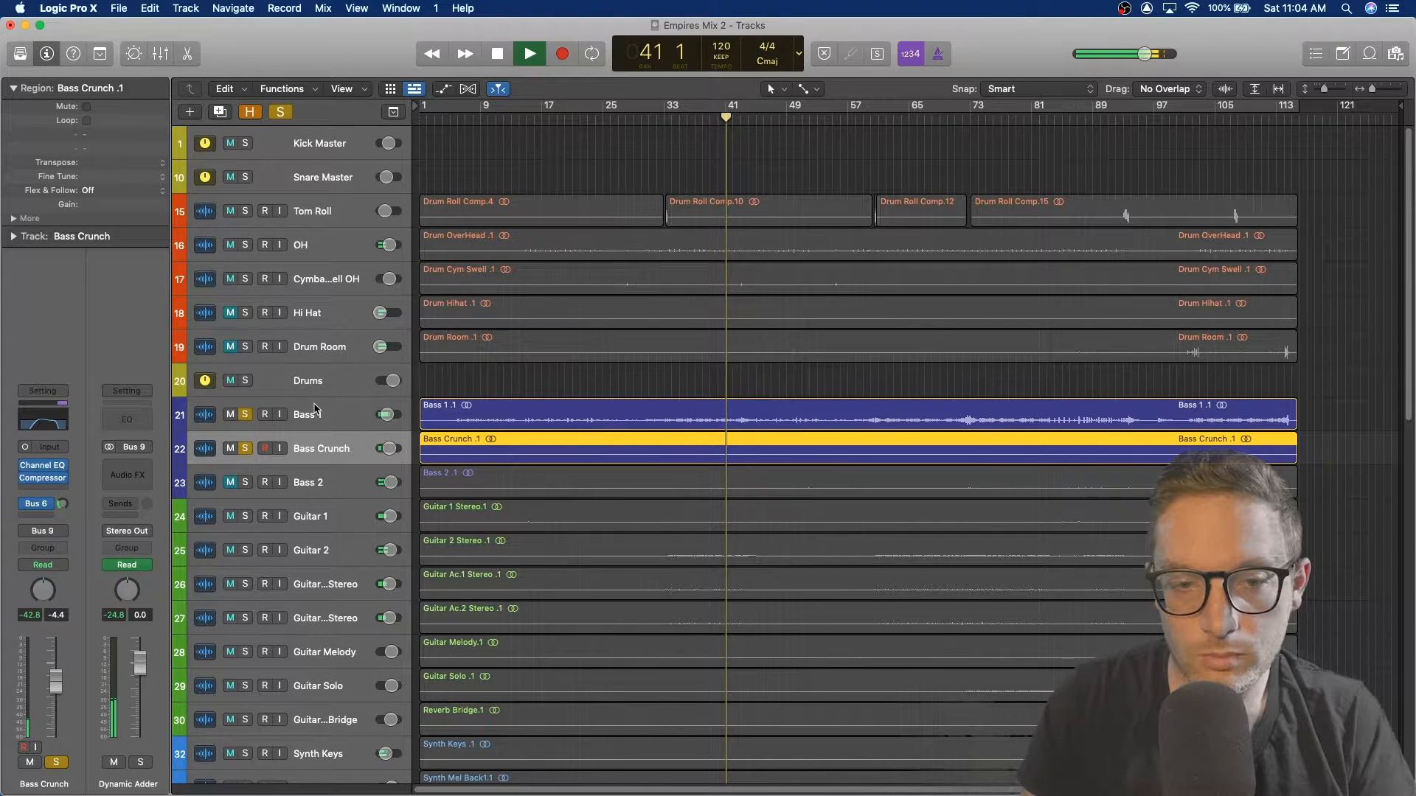
{"action": "left_click", "coordinate": [337, 416]}
{"action": "key", "text": "space"}
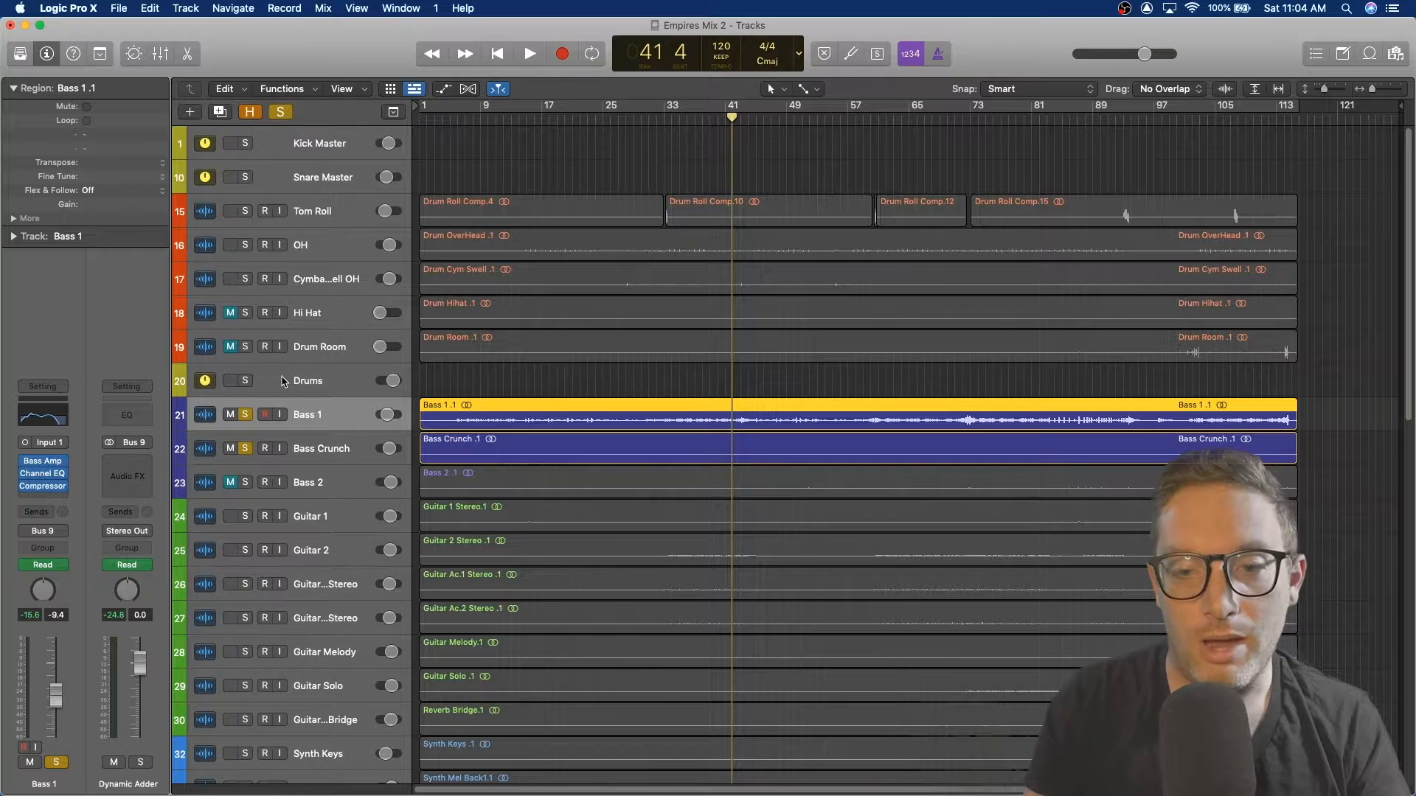
Step: Play from near bar 38 and inspect Bass 1's Compressor and Channel EQ plugins, closing each afterwards
{"action": "left_click", "coordinate": [703, 116]}
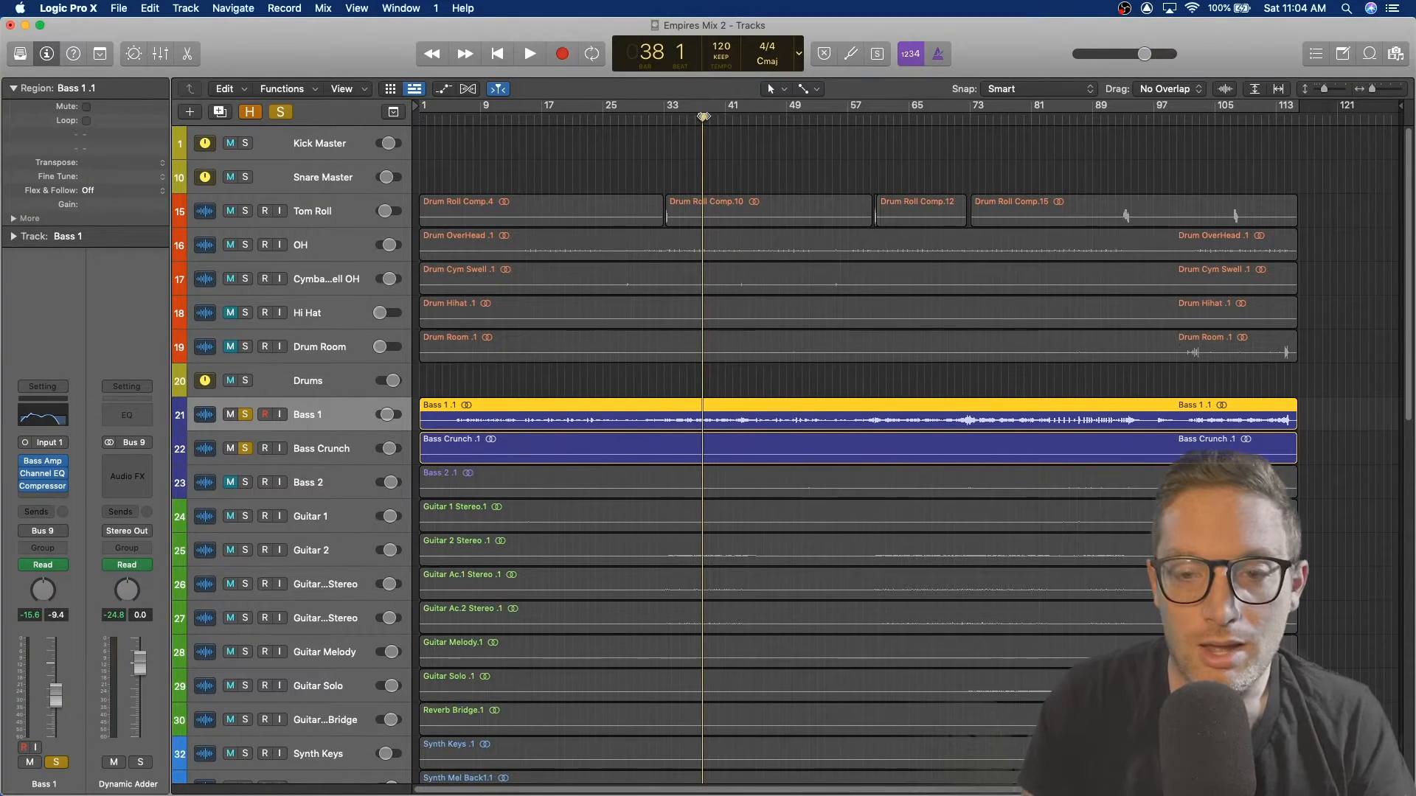
{"action": "key", "text": "space"}
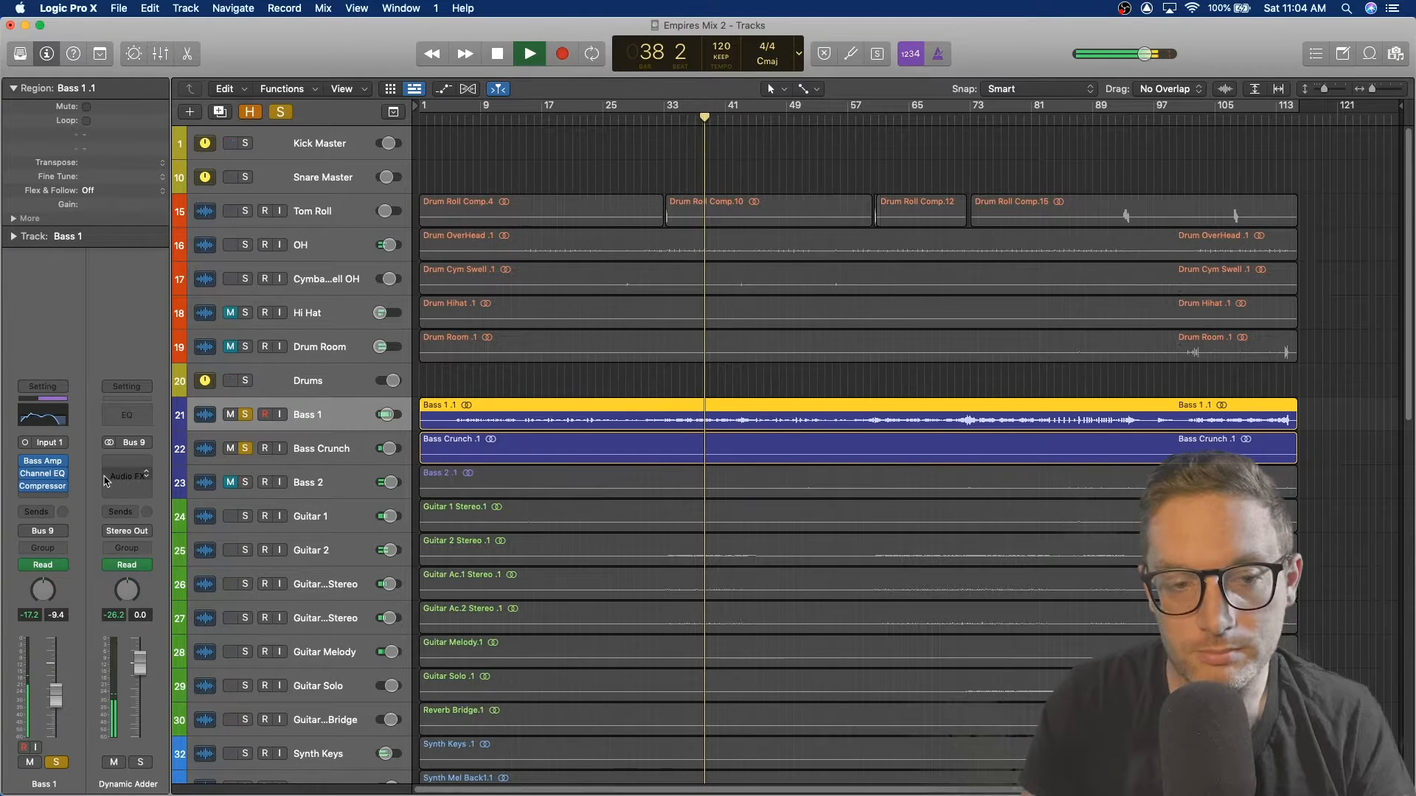
{"action": "left_click", "coordinate": [47, 489]}
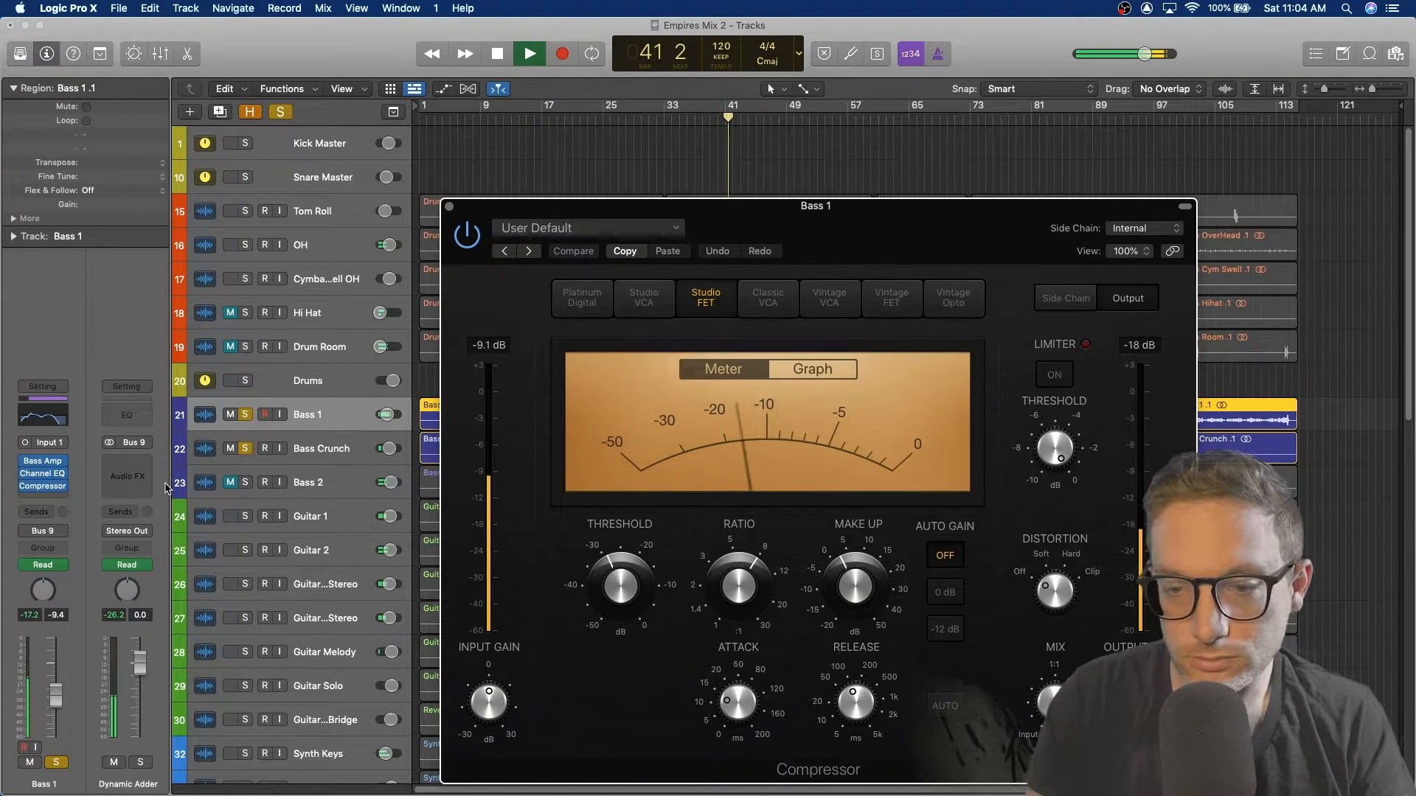
{"action": "left_click", "coordinate": [449, 206]}
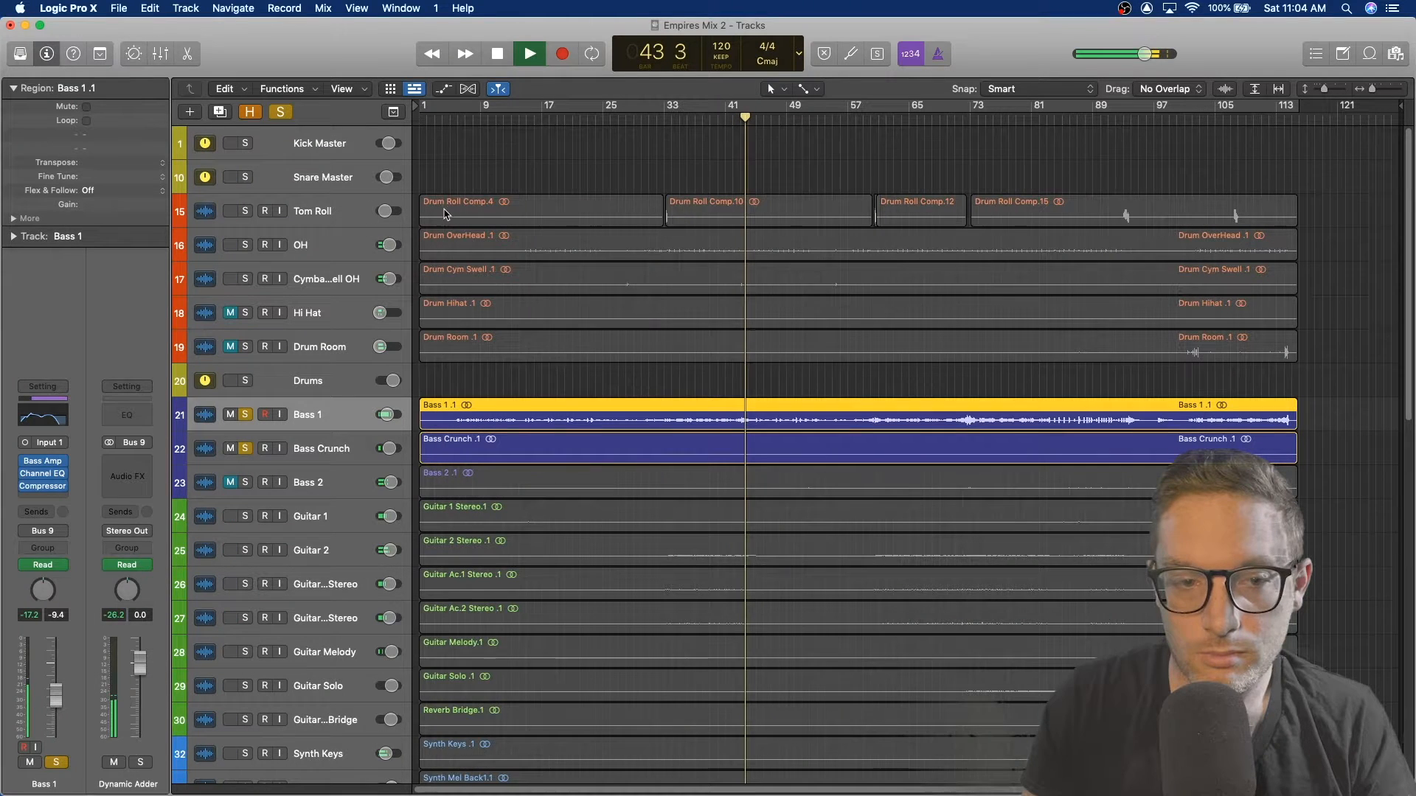
{"action": "left_click", "coordinate": [45, 474]}
{"action": "key", "text": "space"}
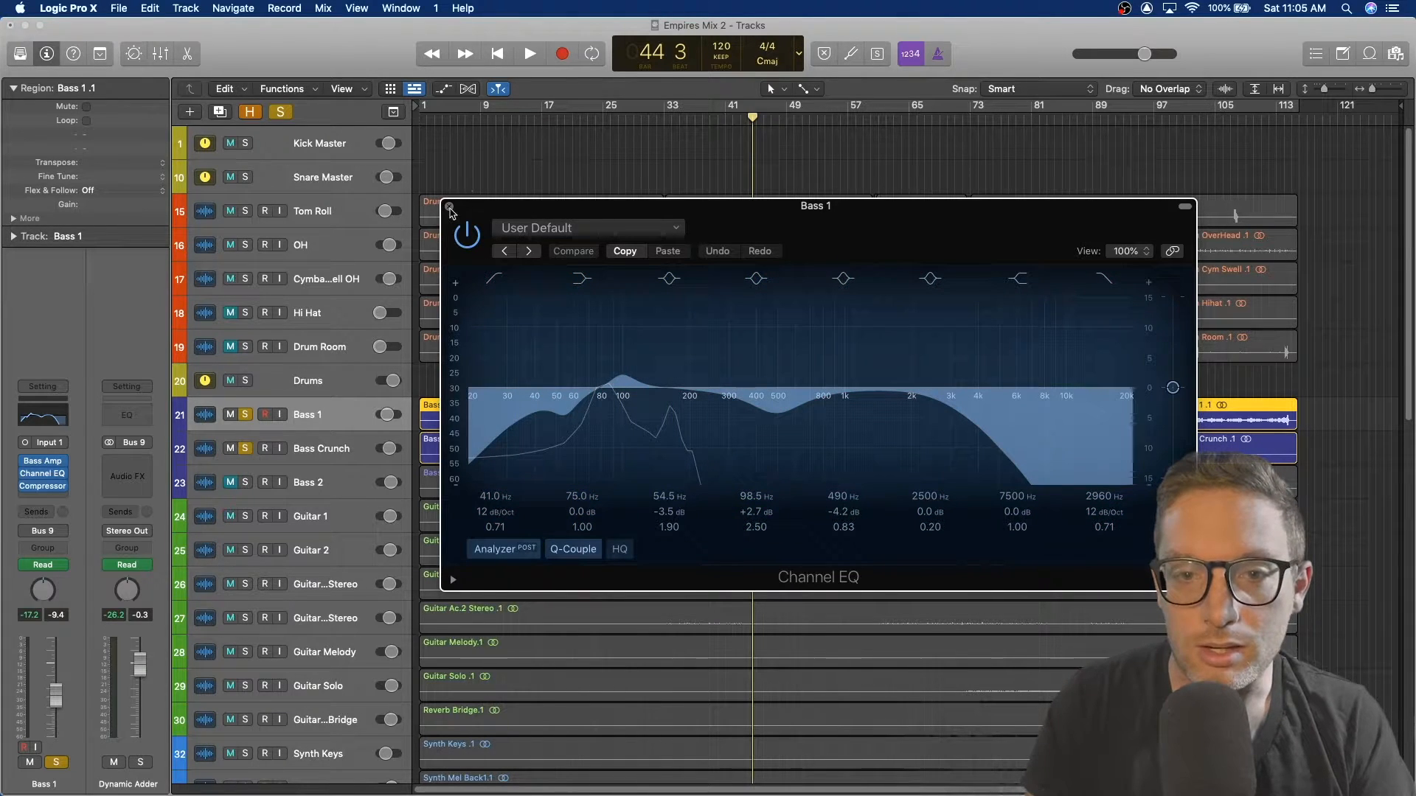
{"action": "left_click", "coordinate": [450, 208]}
Step: Unsolo the Bass 1 and Bass Crunch tracks during playback and select Guitar 1
{"action": "scroll", "coordinate": [560, 499], "scroll_direction": "down", "scroll_amount": 2}
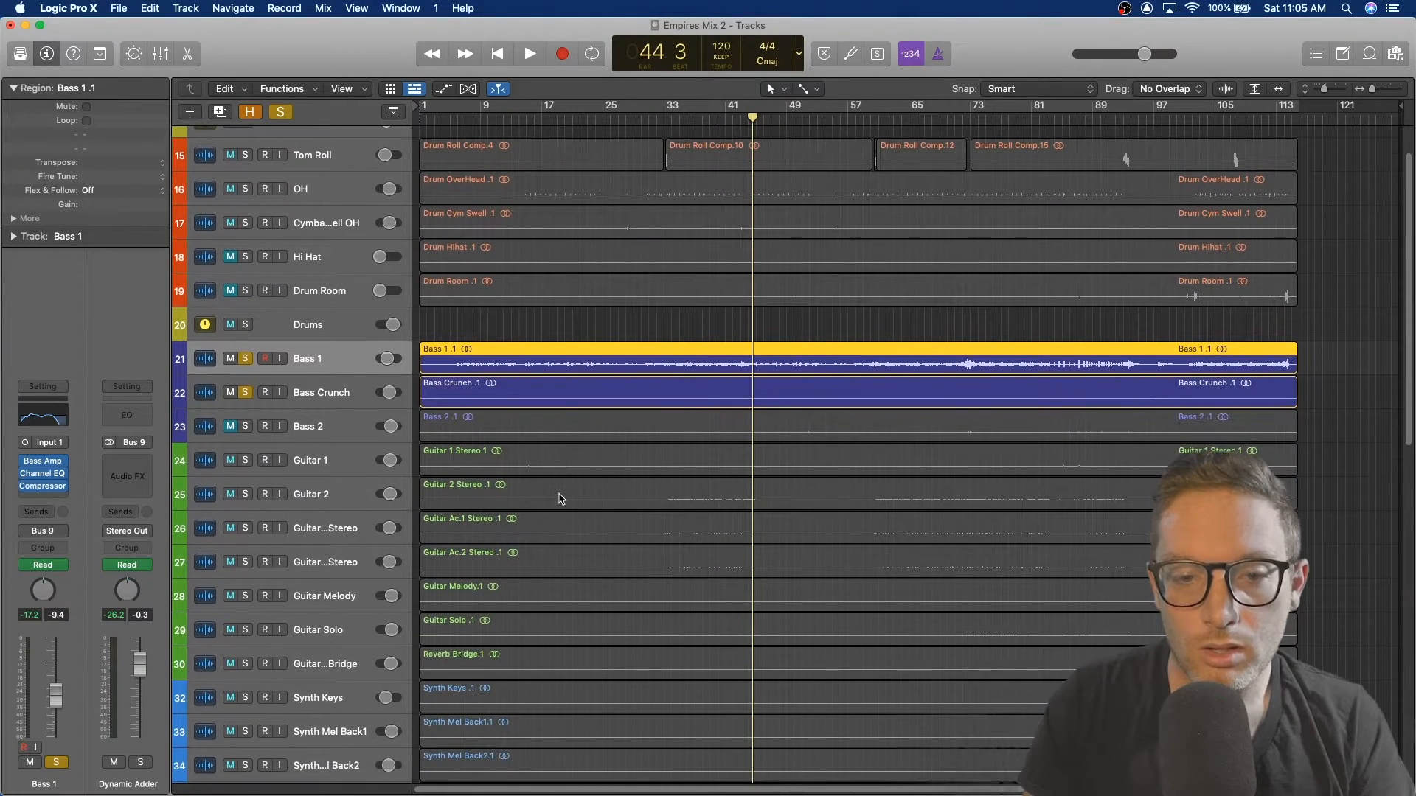
{"action": "key", "text": "space"}
{"action": "left_click", "coordinate": [245, 359]}
{"action": "left_click", "coordinate": [245, 392]}
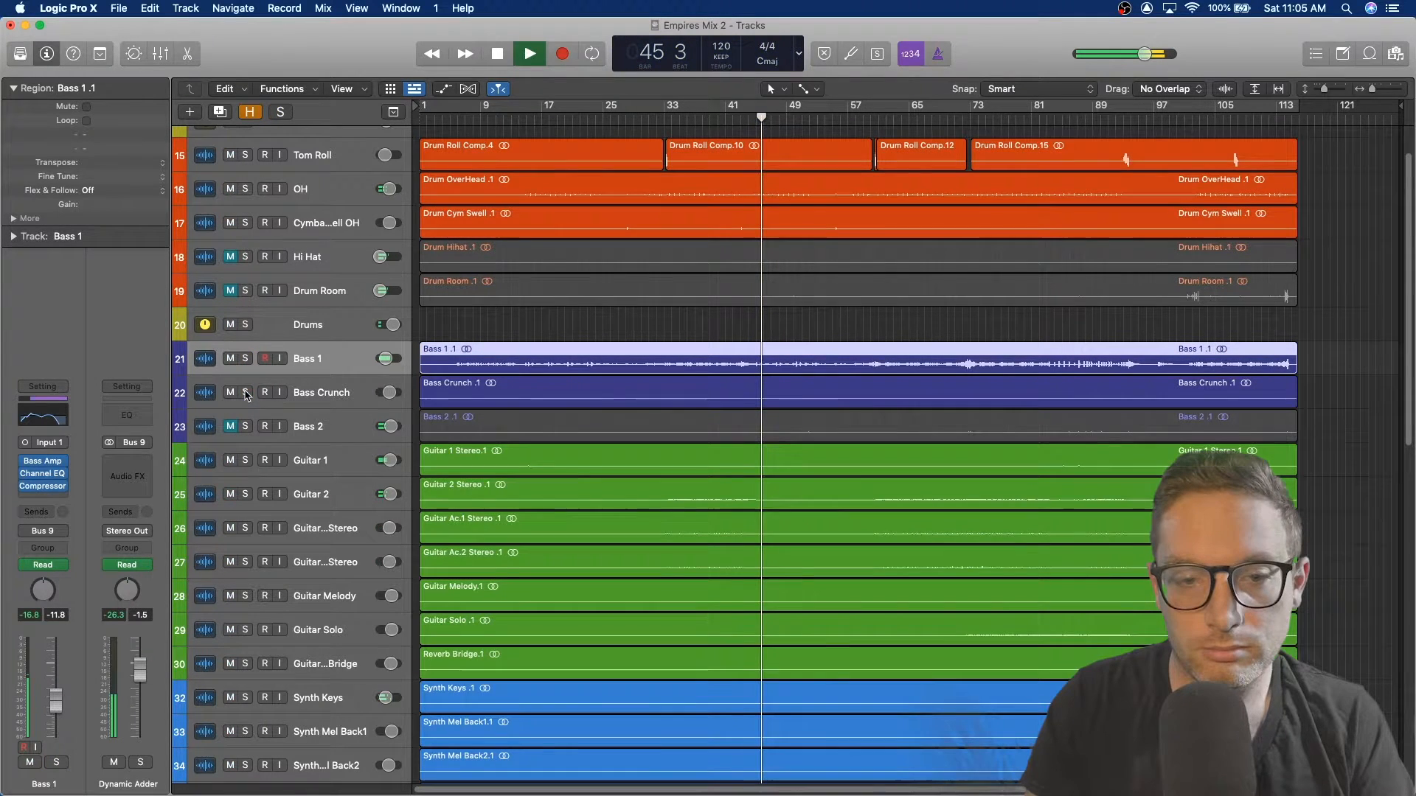
{"action": "left_click", "coordinate": [327, 459]}
{"action": "key", "text": "space"}
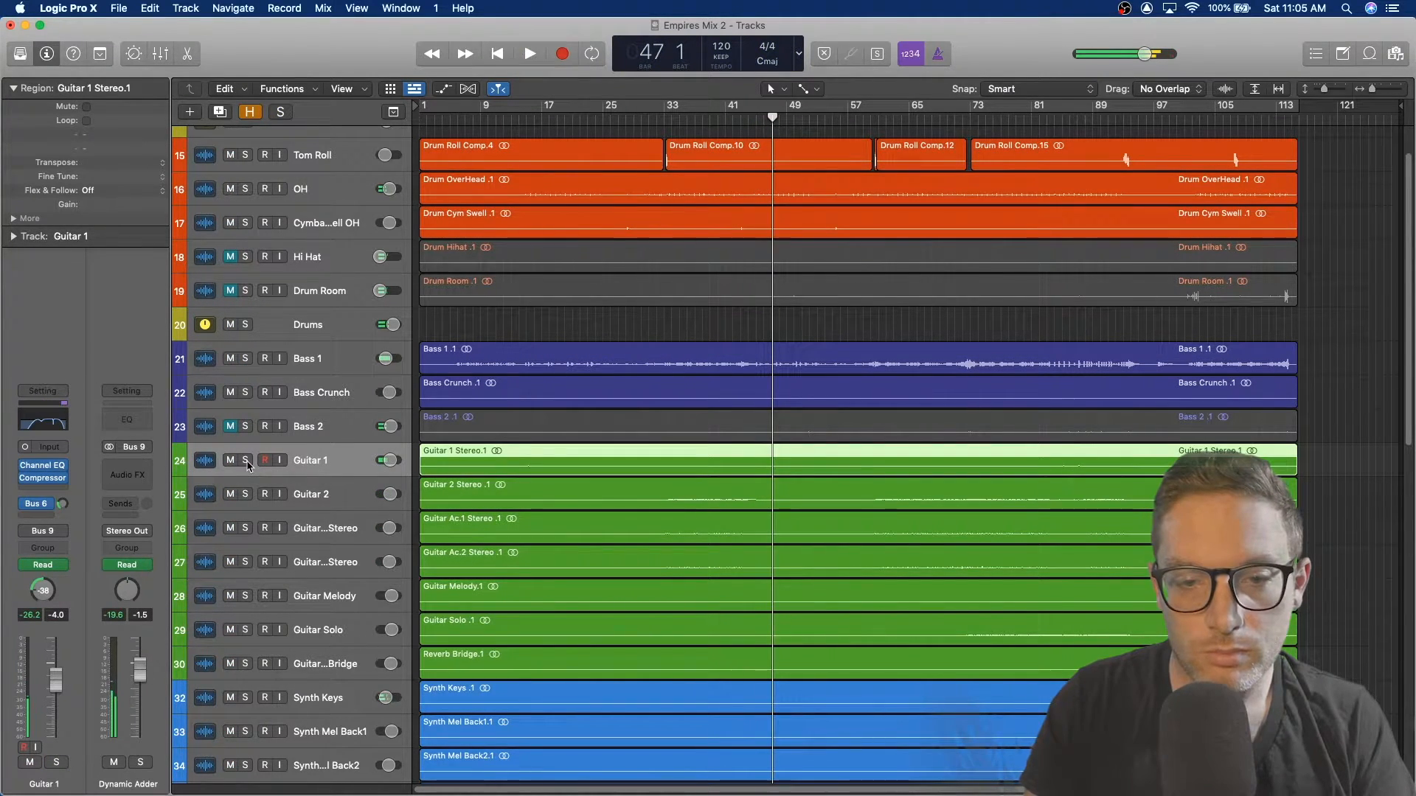
Step: Solo the Guitar 1 track and audition it
{"action": "left_click", "coordinate": [317, 434]}
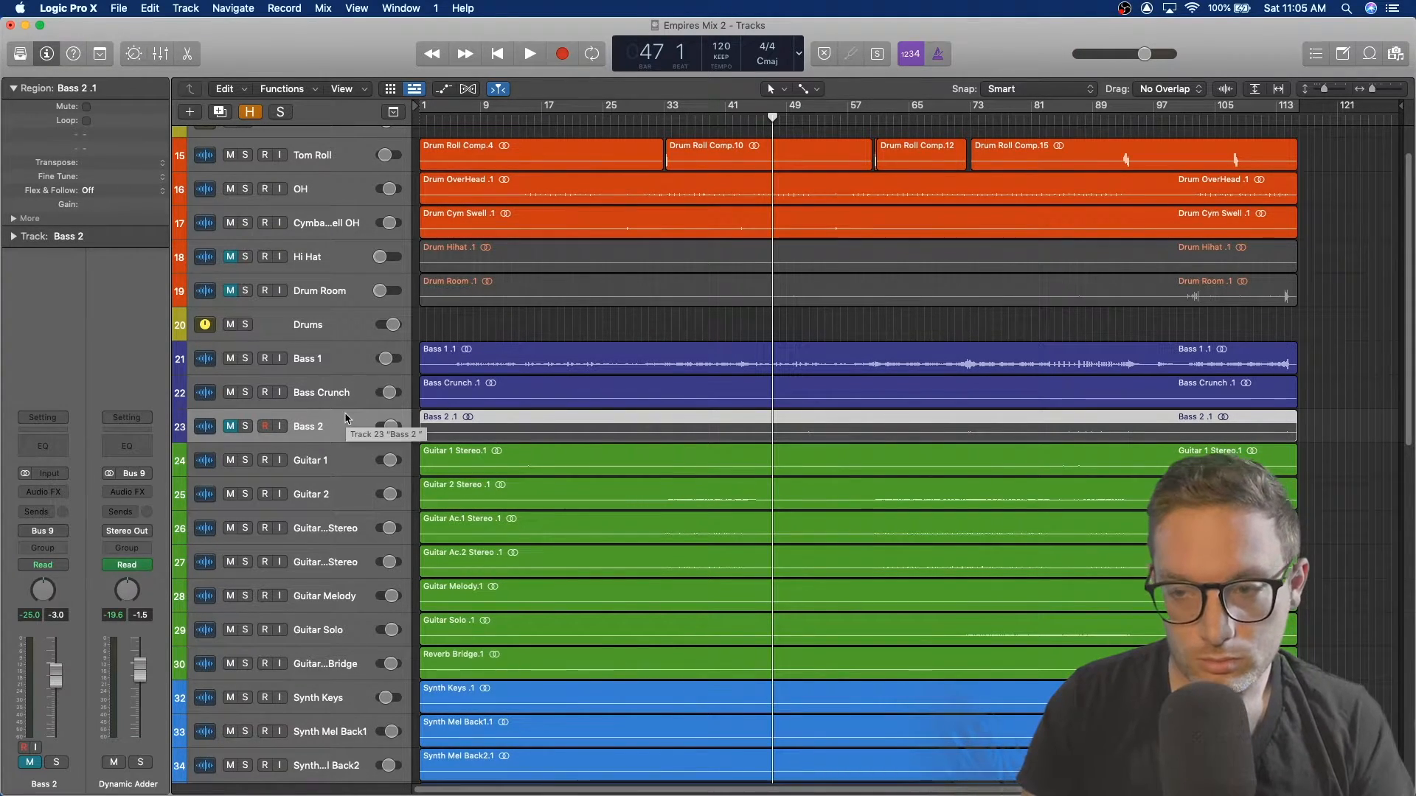
{"action": "key", "text": "space"}
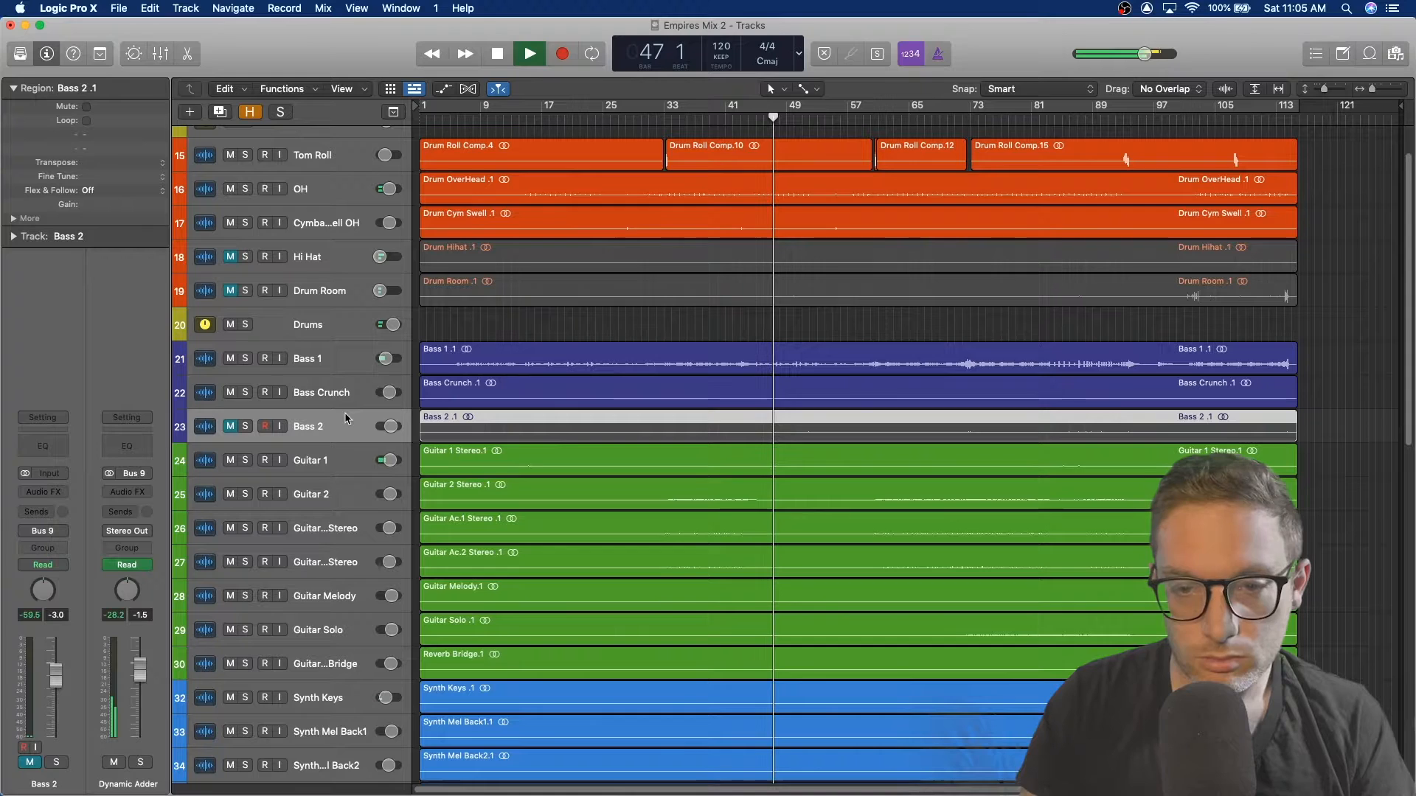
{"action": "left_click", "coordinate": [245, 460]}
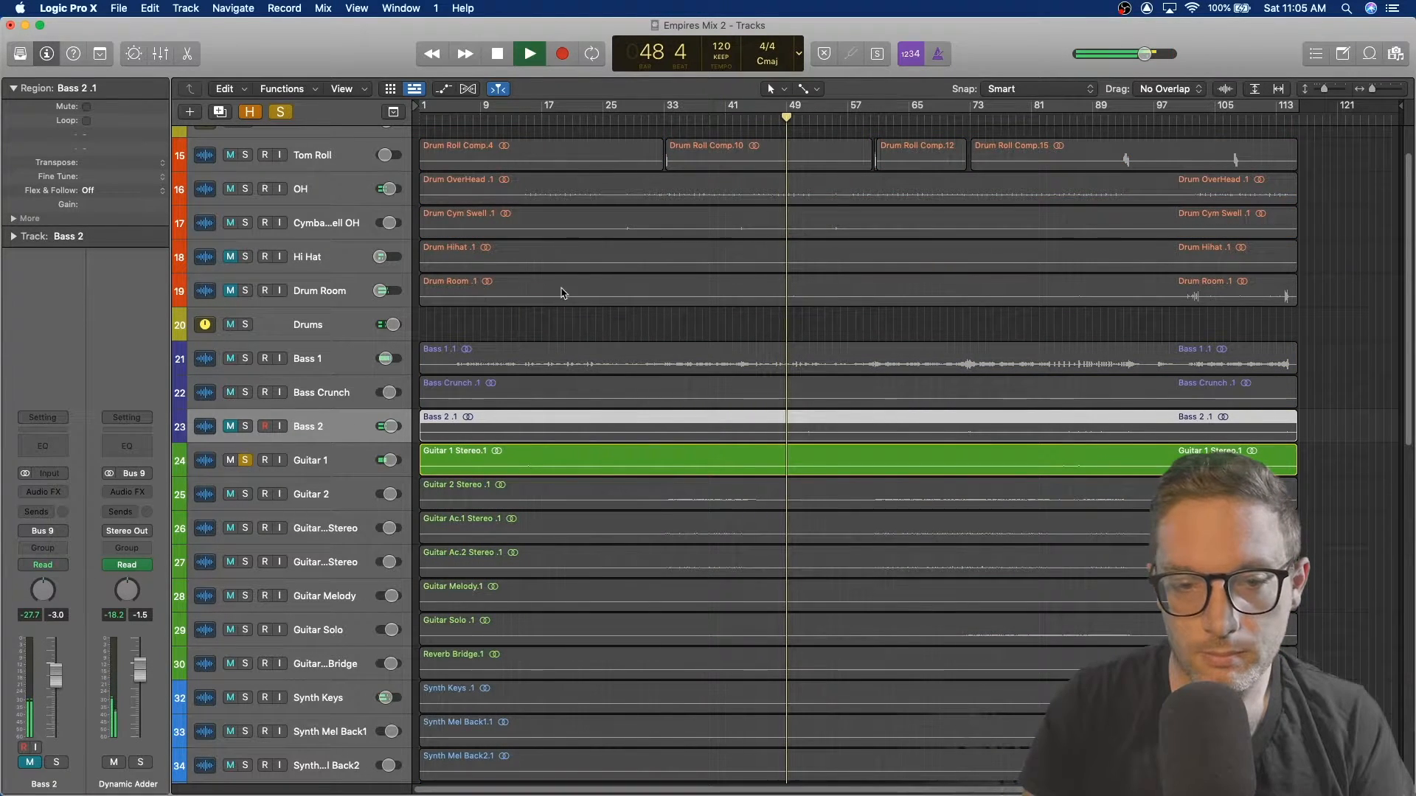
{"action": "left_click", "coordinate": [333, 462]}
{"action": "mouse_move", "coordinate": [44, 470]}
{"action": "key", "text": "space"}
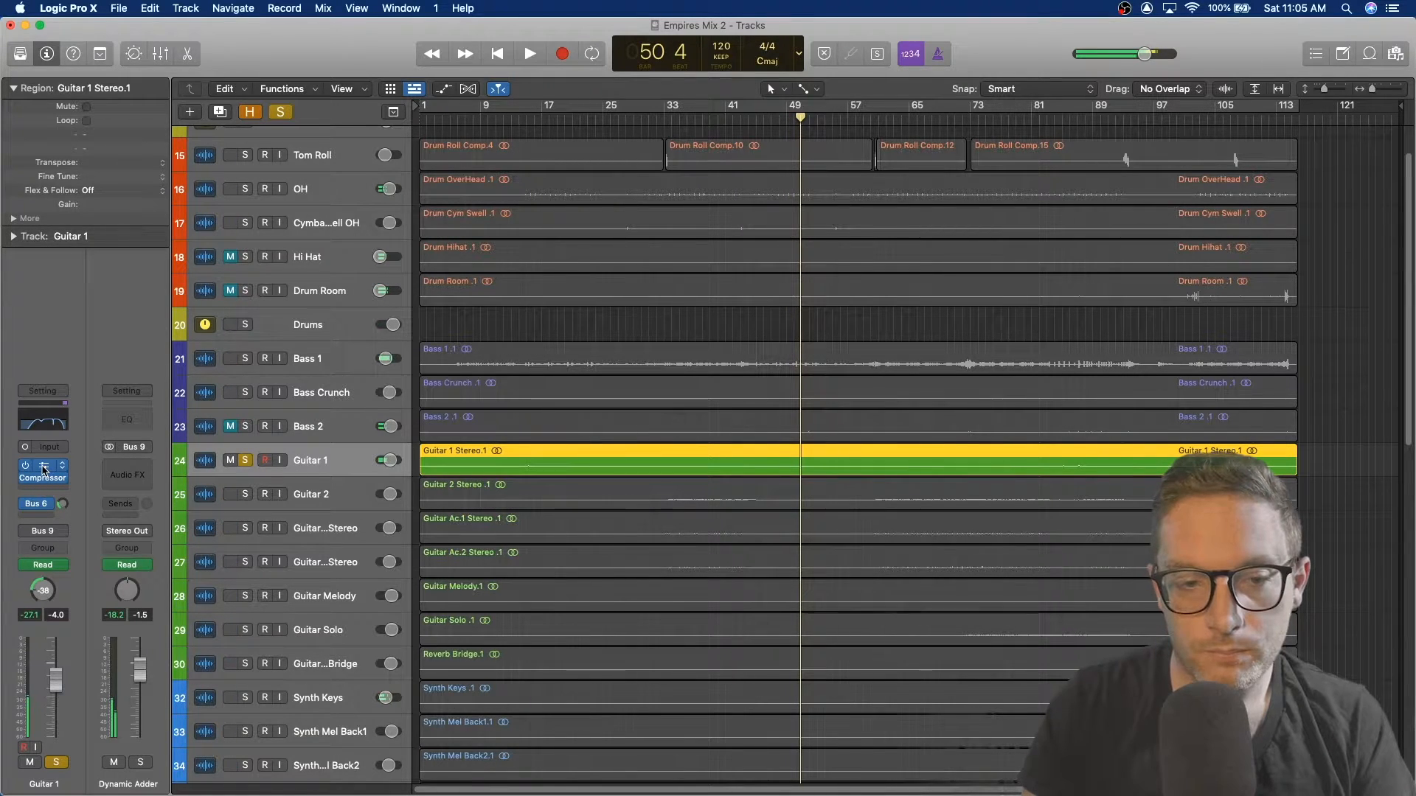
Step: Open Guitar 1's Channel EQ and toggle its bypass on and off during playback to compare, then close it
{"action": "left_click", "coordinate": [44, 471]}
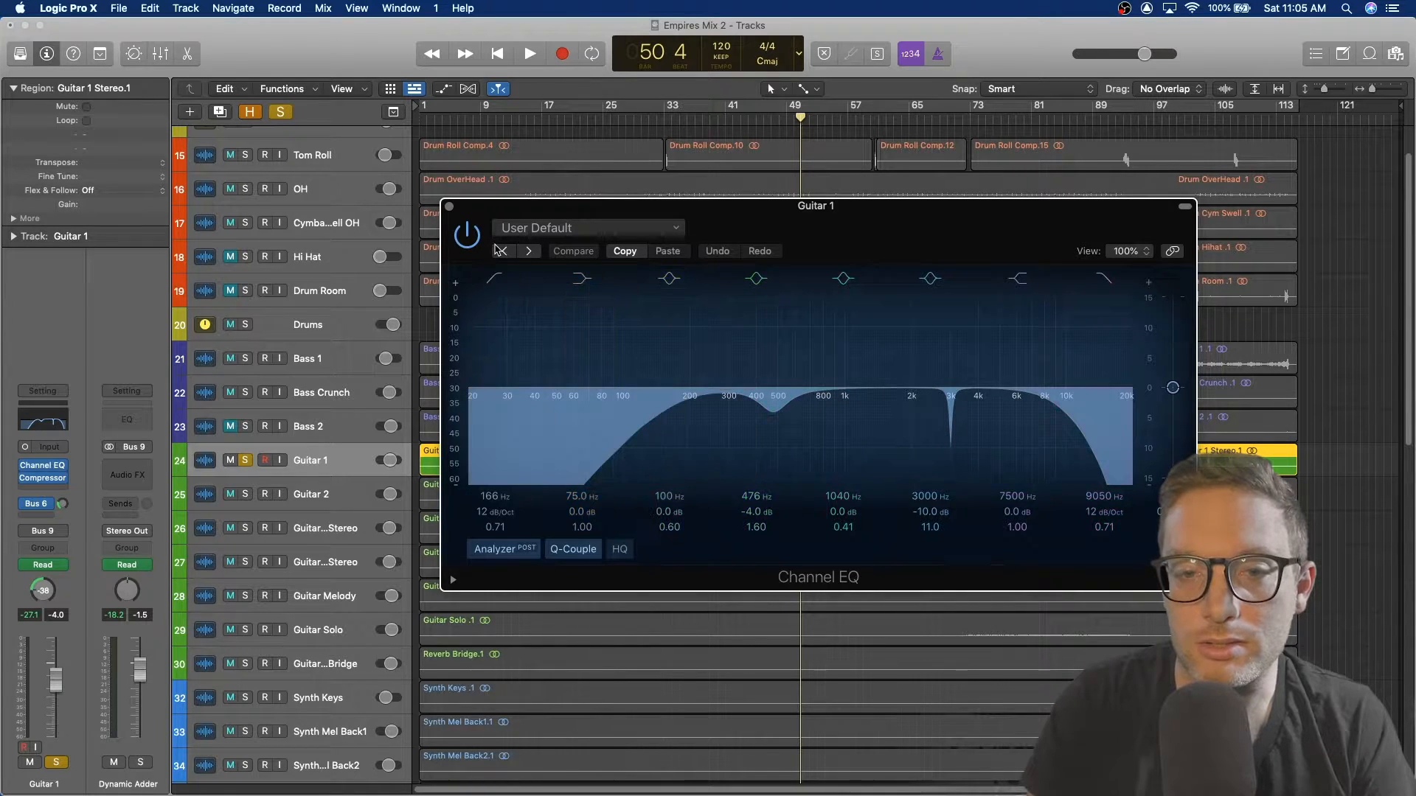
{"action": "key", "text": "space"}
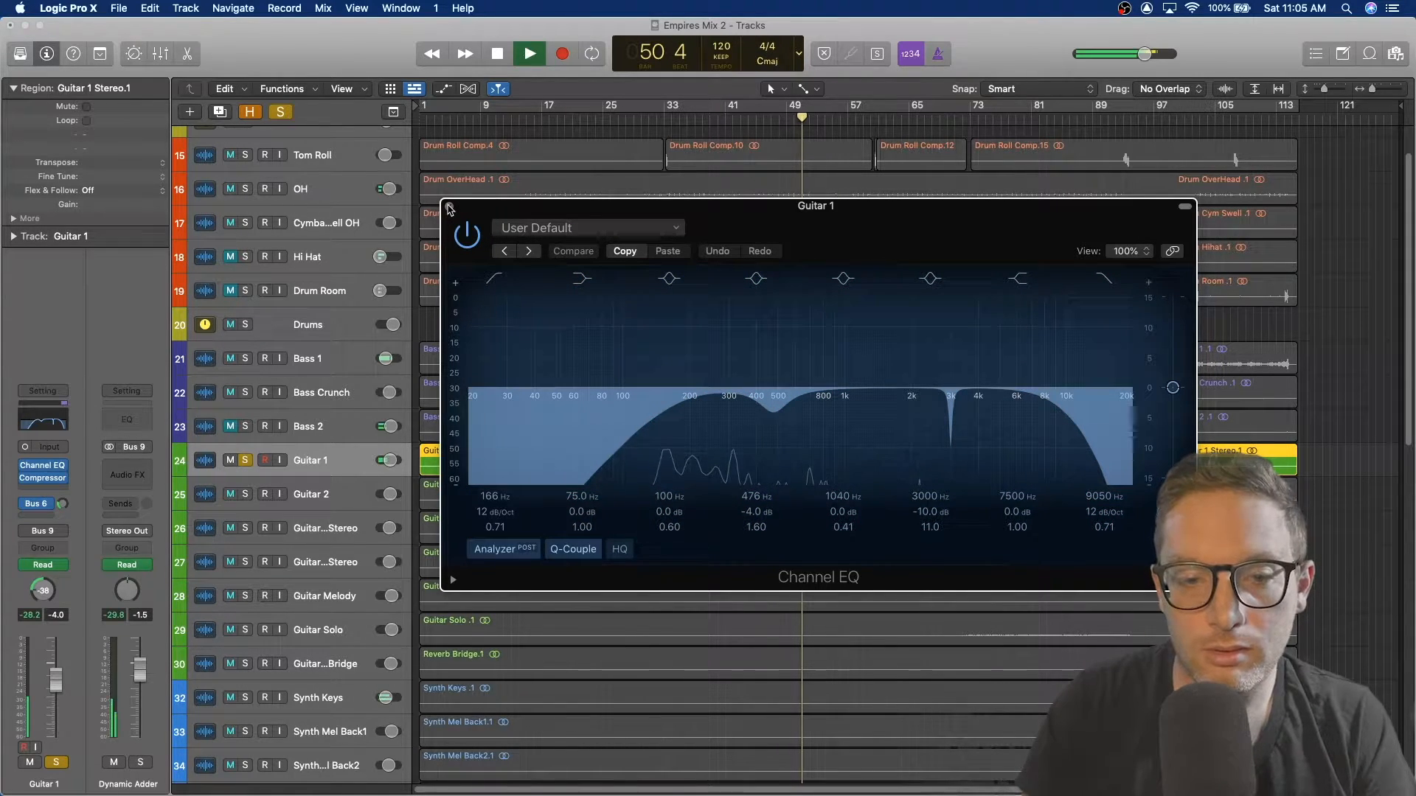
{"action": "left_click", "coordinate": [468, 236]}
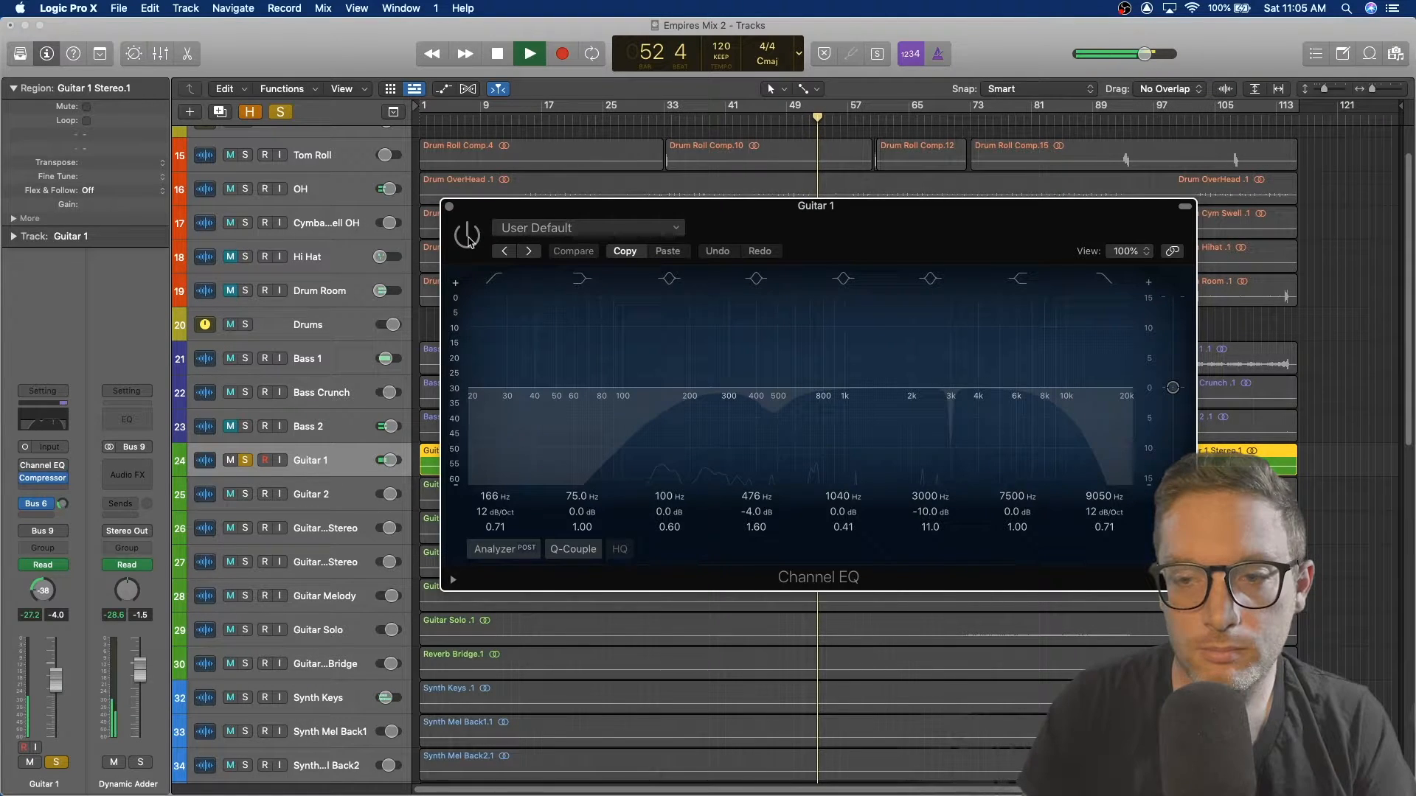
{"action": "left_click_drag", "start_coordinate": [638, 215], "coordinate": [751, 181]}
{"action": "left_click", "coordinate": [742, 112]}
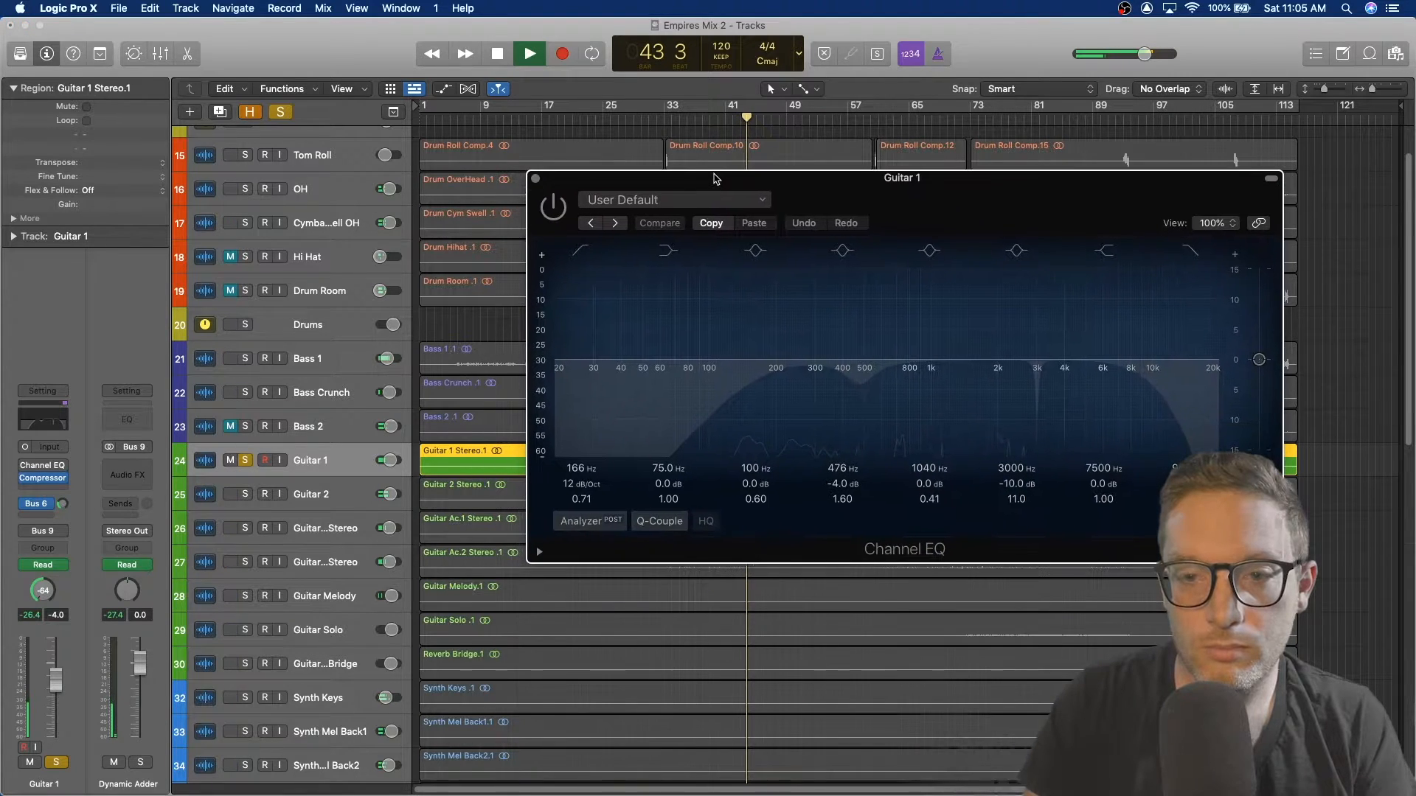
{"action": "left_click", "coordinate": [554, 210]}
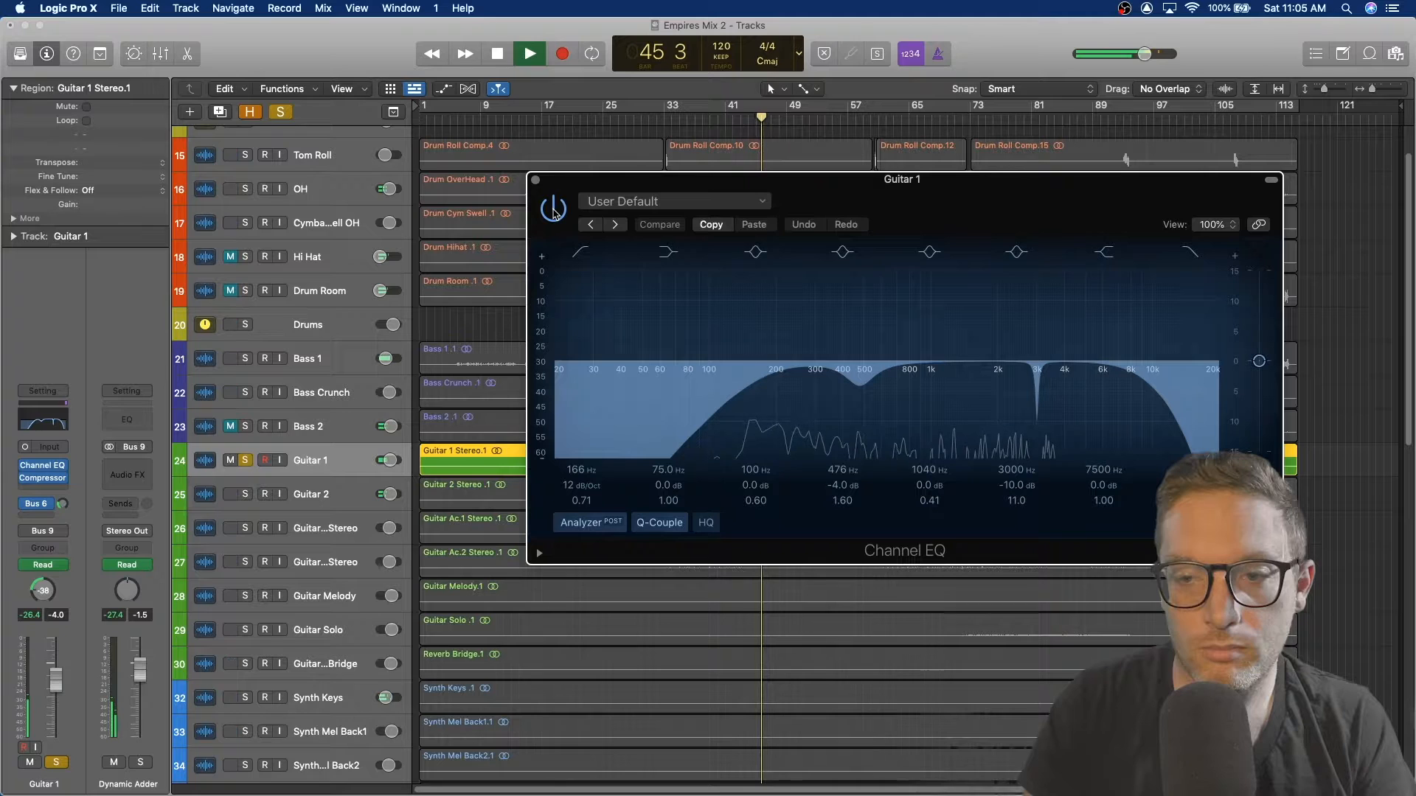
{"action": "left_click", "coordinate": [555, 210]}
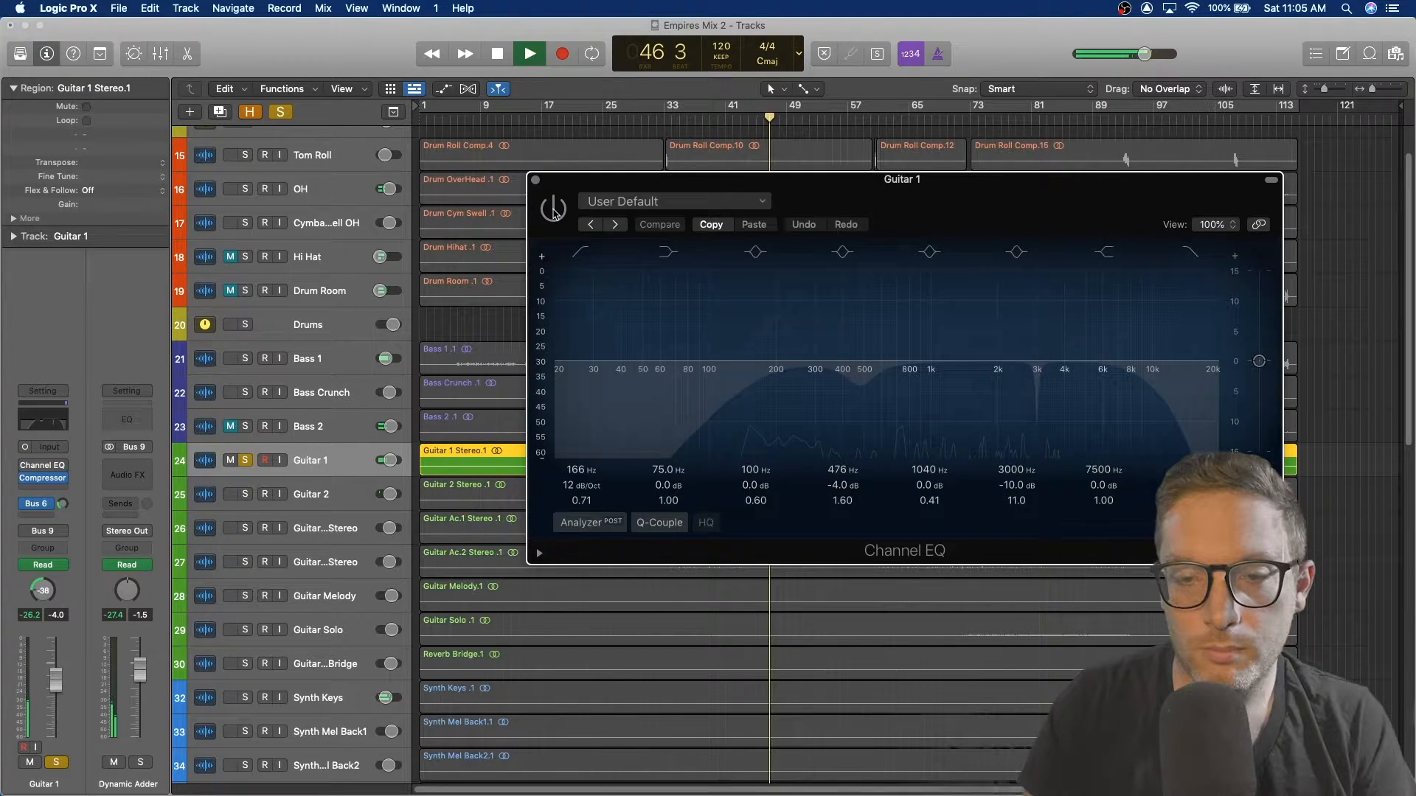
{"action": "left_click", "coordinate": [554, 210]}
{"action": "key", "text": "space"}
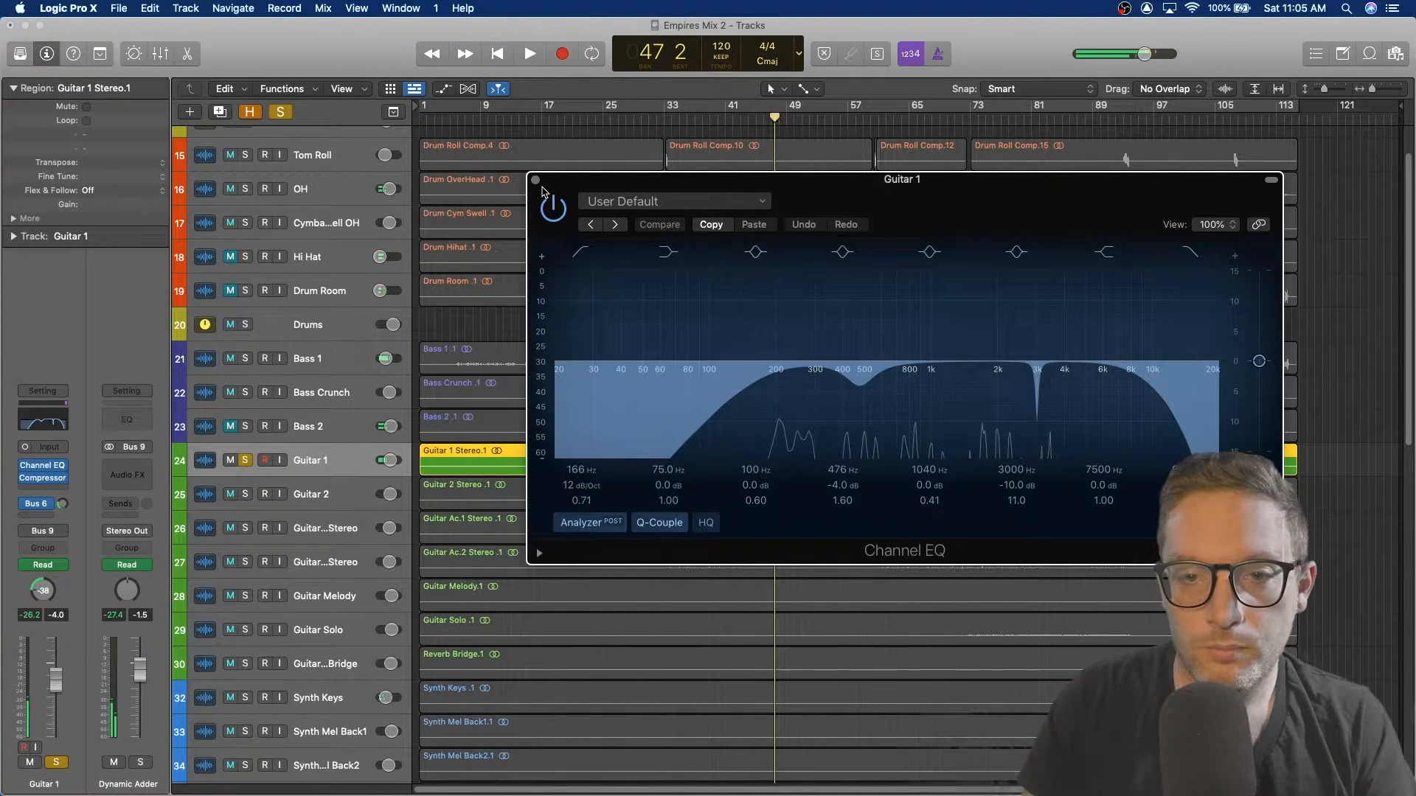
{"action": "left_click", "coordinate": [536, 181]}
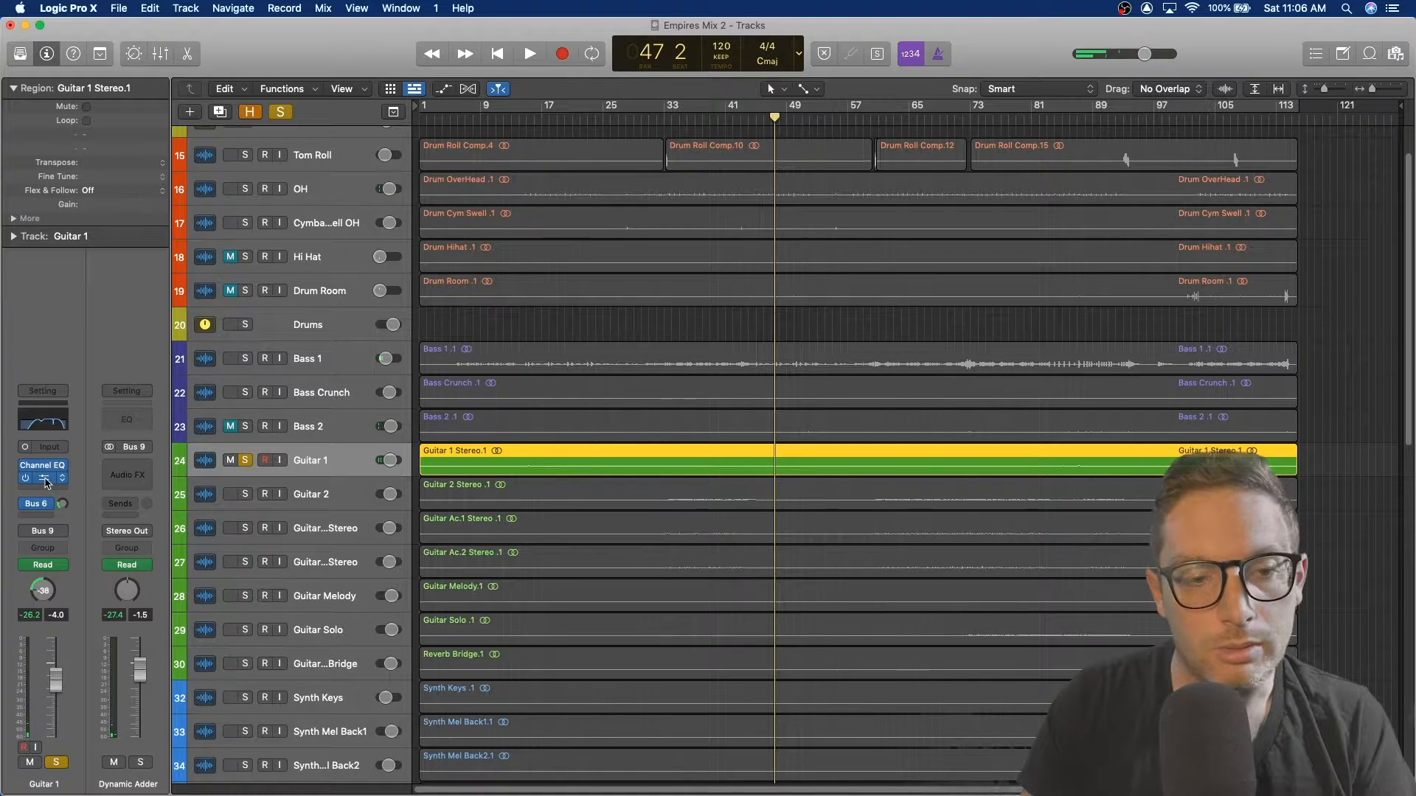
Step: Open Guitar 1's Compressor plugin, reposition its window to inspect it, and close it
{"action": "left_click", "coordinate": [43, 478]}
{"action": "left_click_drag", "start_coordinate": [706, 222], "coordinate": [480, 177]}
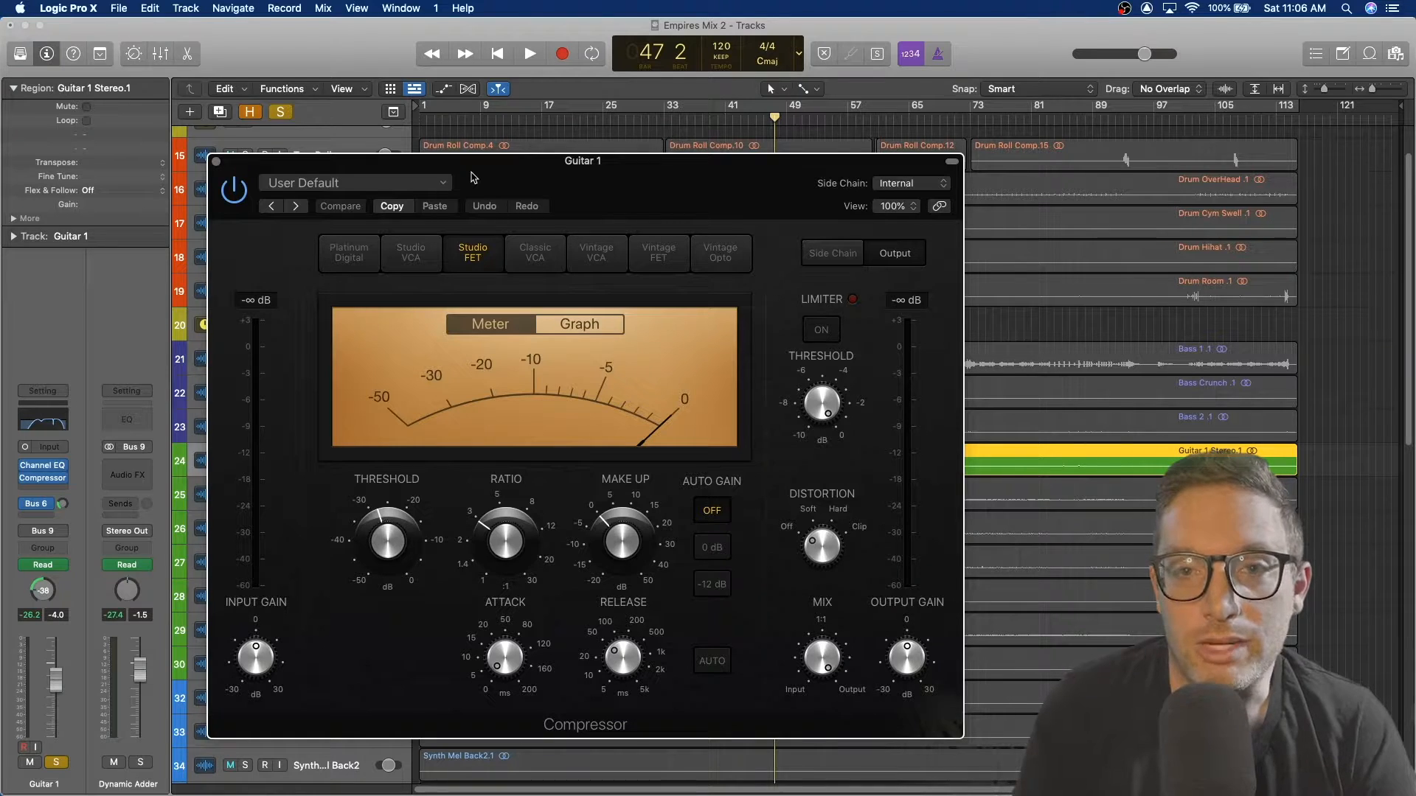
{"action": "left_click_drag", "start_coordinate": [276, 165], "coordinate": [481, 140]}
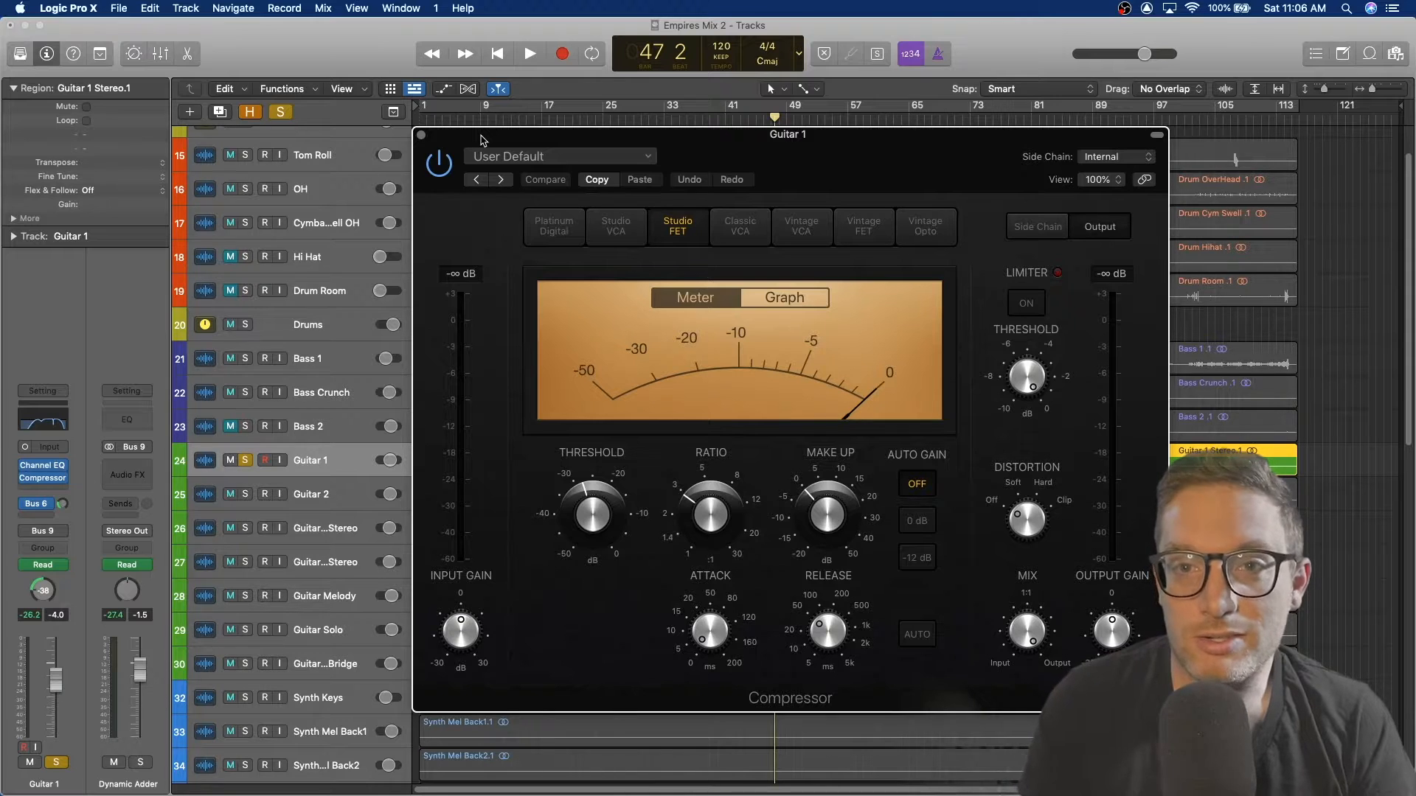
{"action": "left_click_drag", "start_coordinate": [838, 140], "coordinate": [626, 142]}
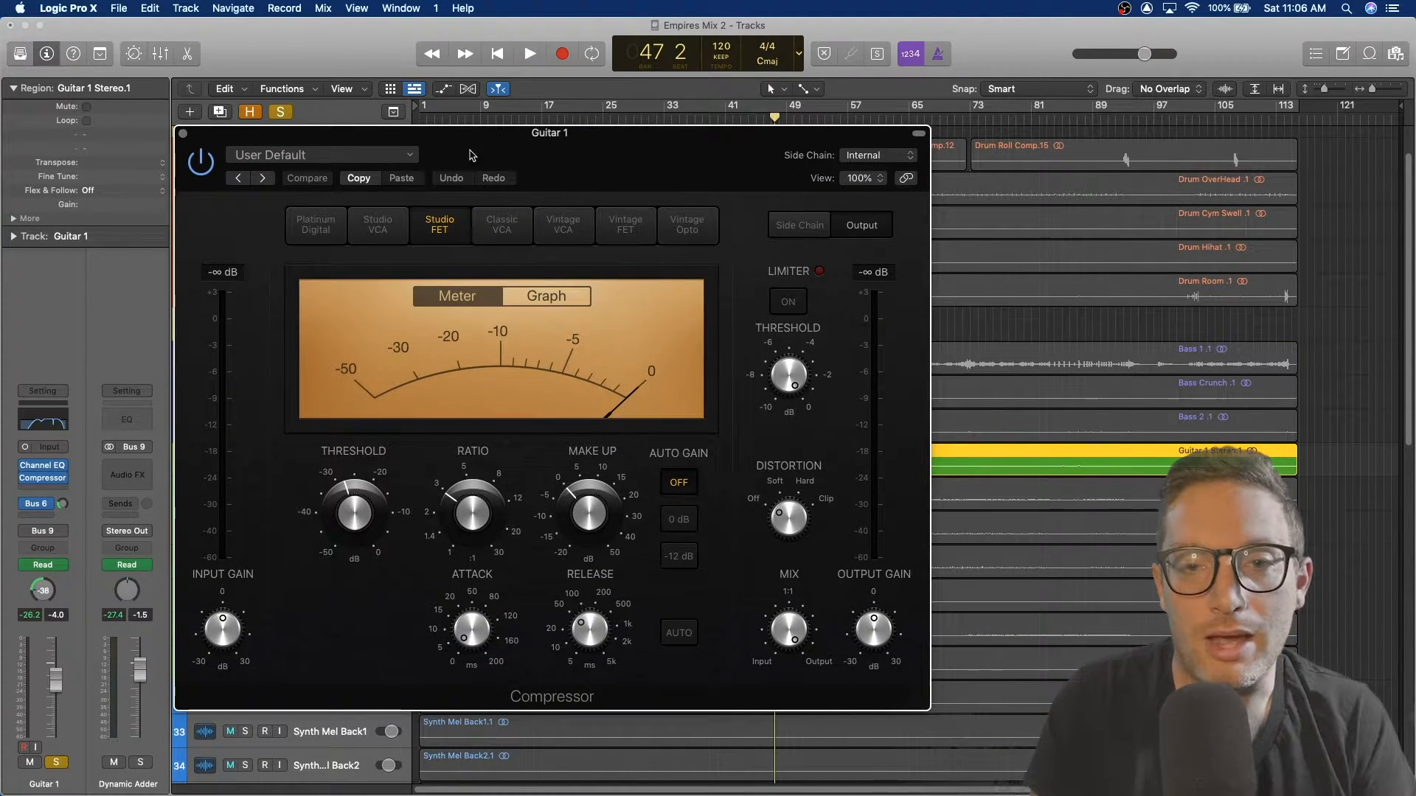
{"action": "left_click", "coordinate": [183, 135]}
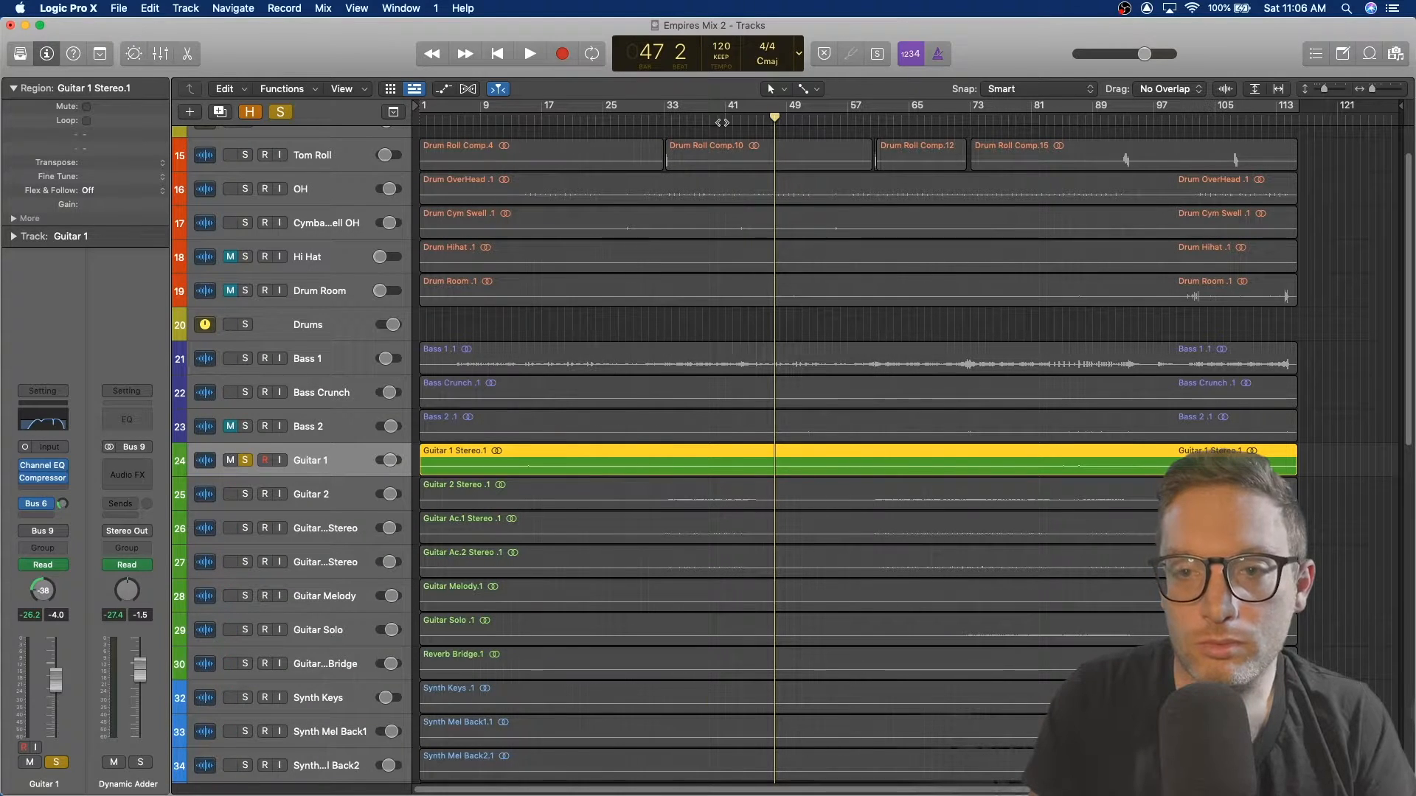
Step: Solo Guitar 2 in place of Guitar 1 and audition it from near bar 36
{"action": "left_click", "coordinate": [699, 120]}
{"action": "key", "text": "space"}
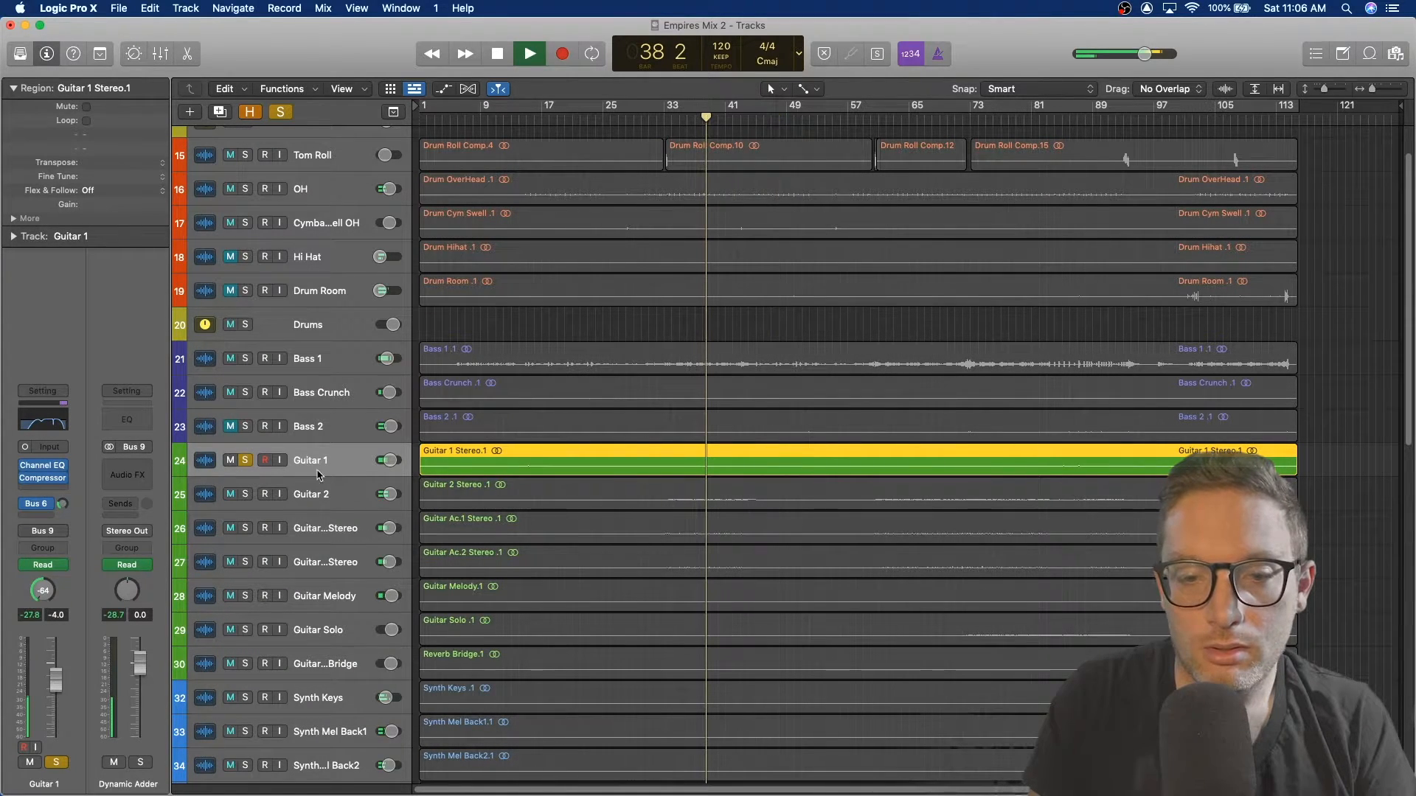
{"action": "left_click", "coordinate": [246, 494]}
{"action": "left_click", "coordinate": [325, 500]}
{"action": "left_click", "coordinate": [245, 460]}
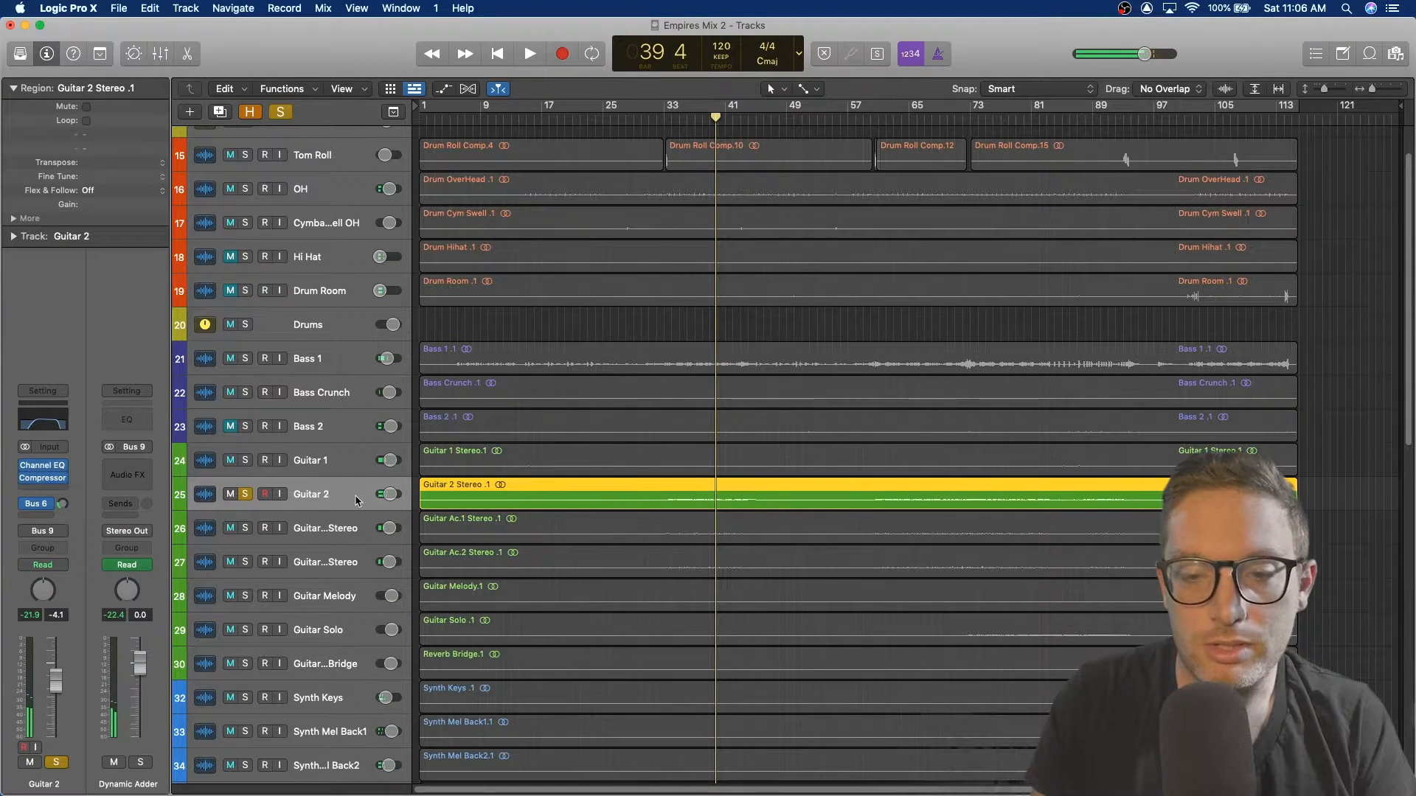
{"action": "left_click", "coordinate": [687, 117]}
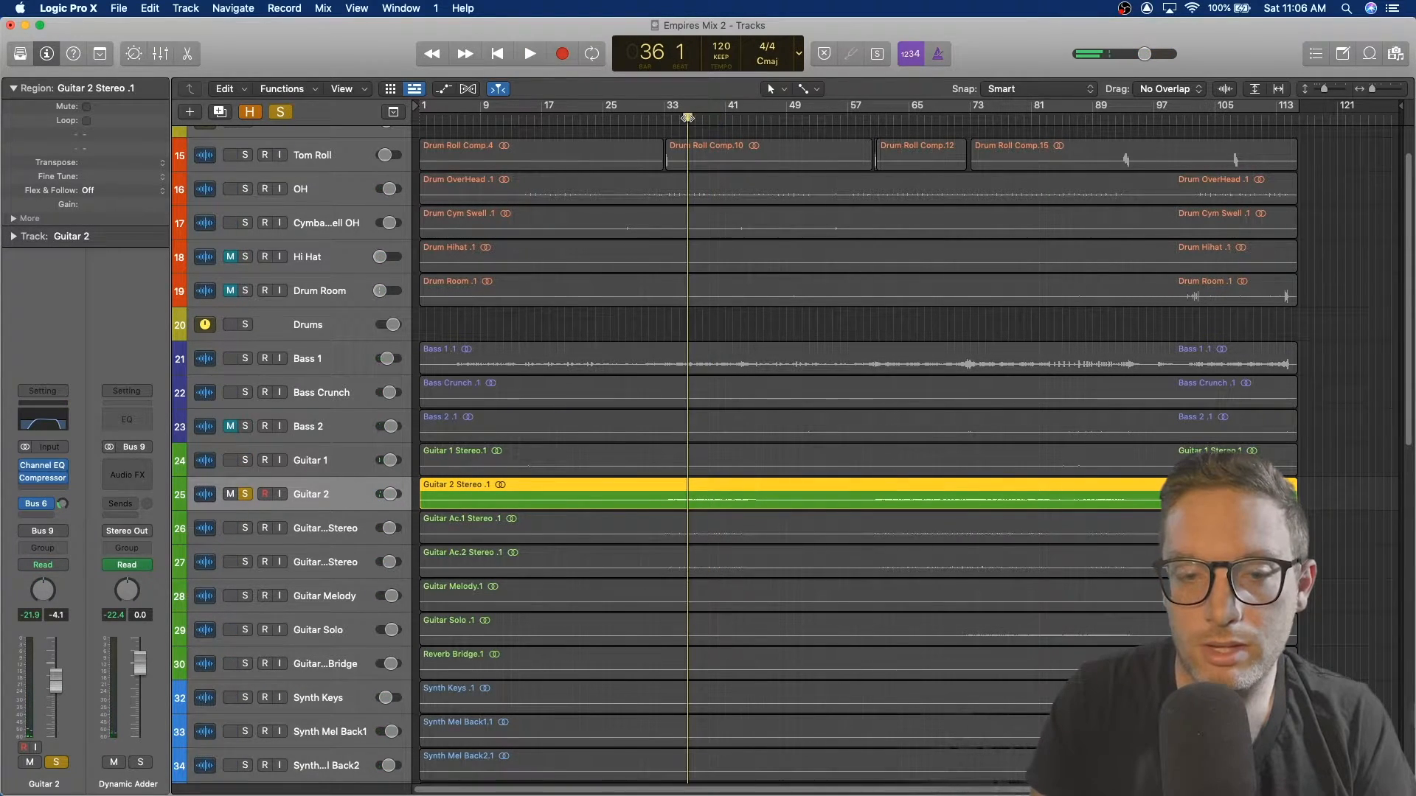
Step: Open Guitar 2's Channel EQ and Compressor during playback and move the Compressor window aside
{"action": "key", "text": "space"}
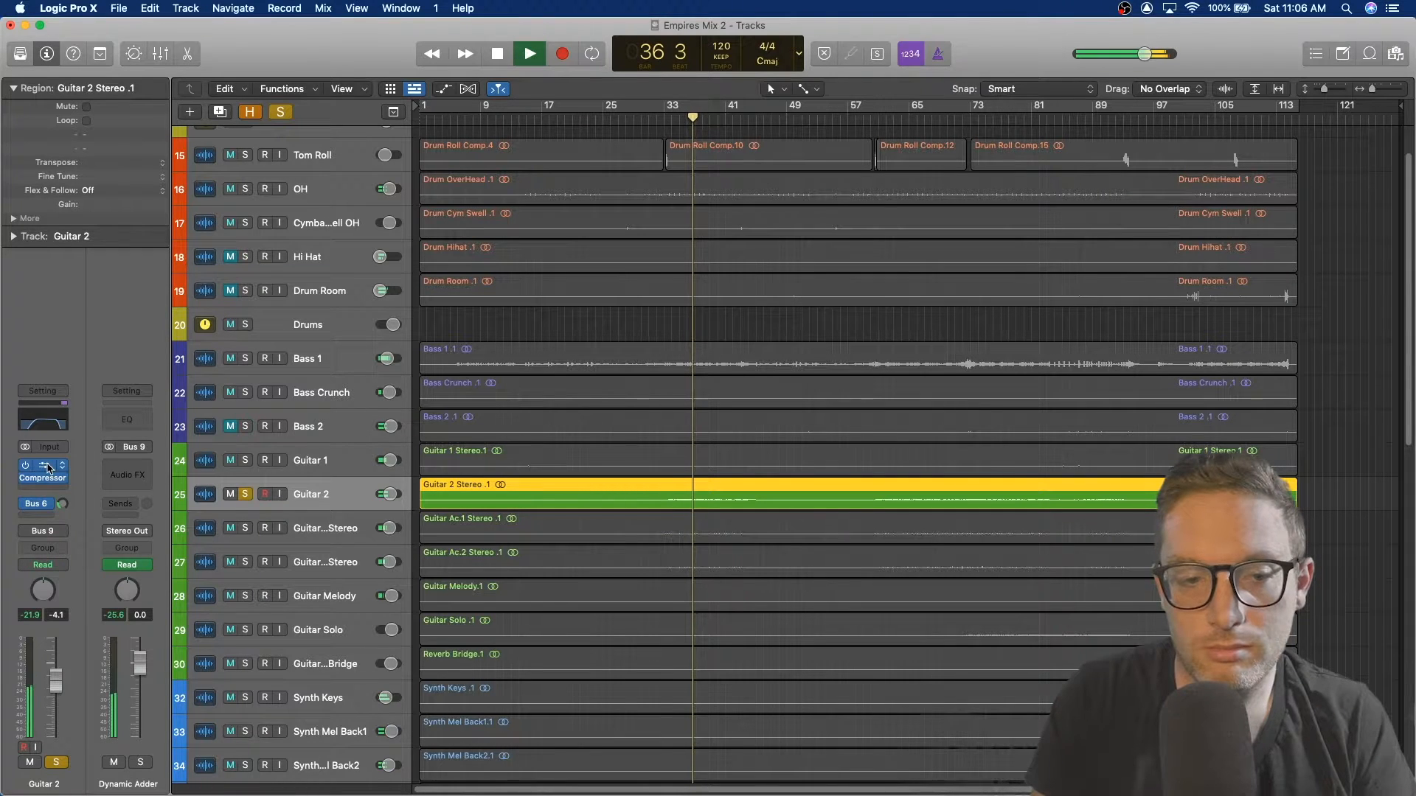
{"action": "left_click", "coordinate": [46, 467]}
{"action": "key", "text": "space"}
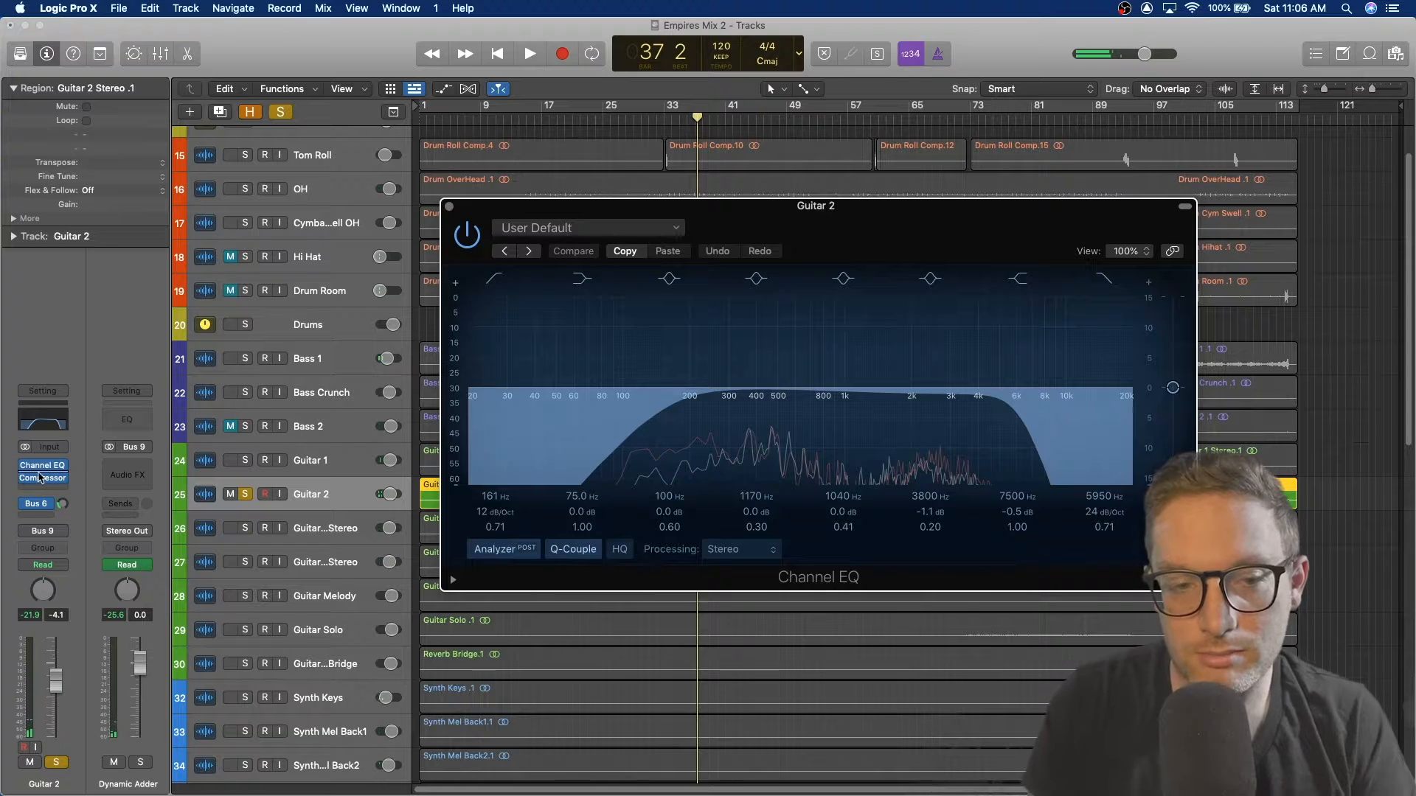
{"action": "left_click", "coordinate": [42, 478]}
{"action": "key", "text": "space"}
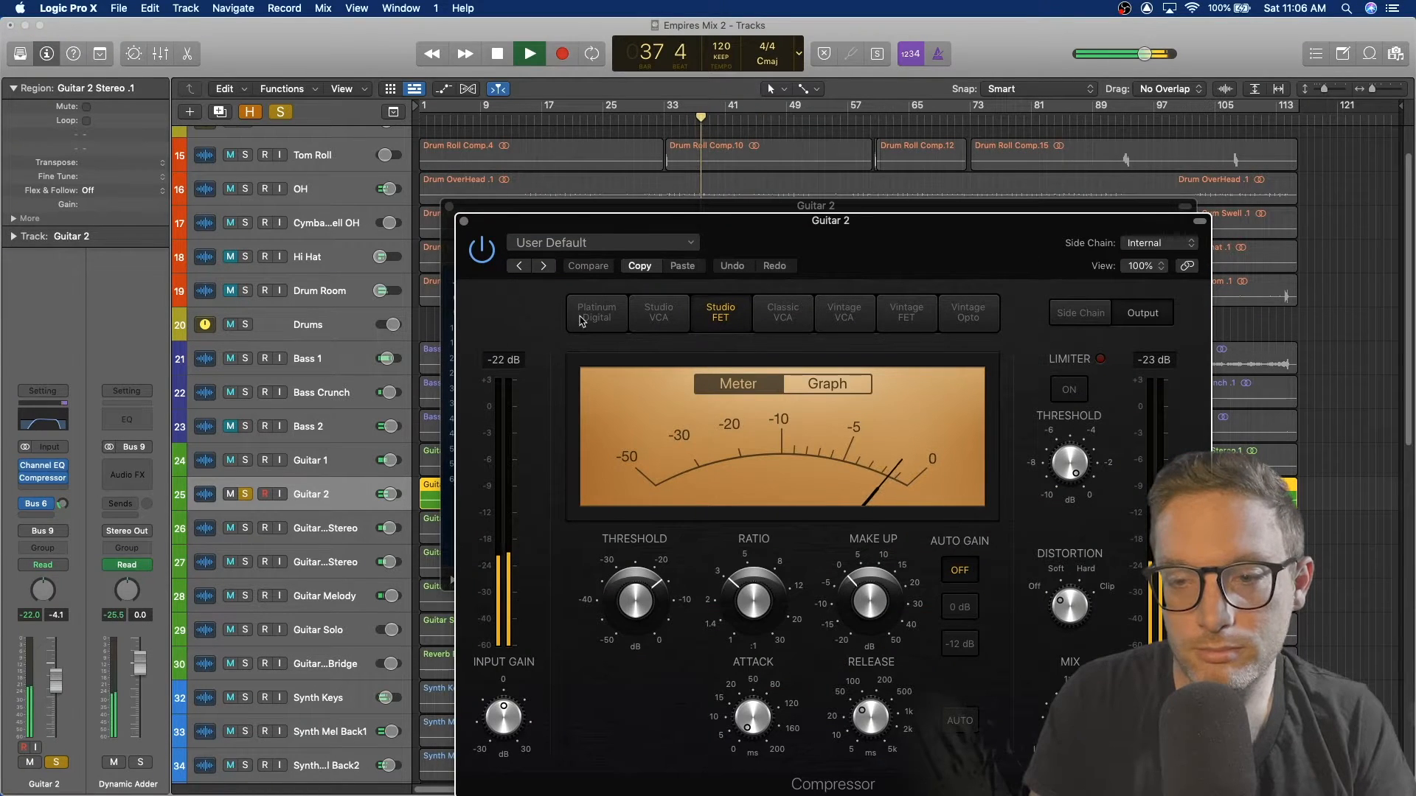
{"action": "left_click_drag", "start_coordinate": [484, 222], "coordinate": [672, 176]}
Step: Toggle Guitar 2's Channel EQ bypass on and off during playback to compare, then close both plugin windows
{"action": "left_click", "coordinate": [470, 245]}
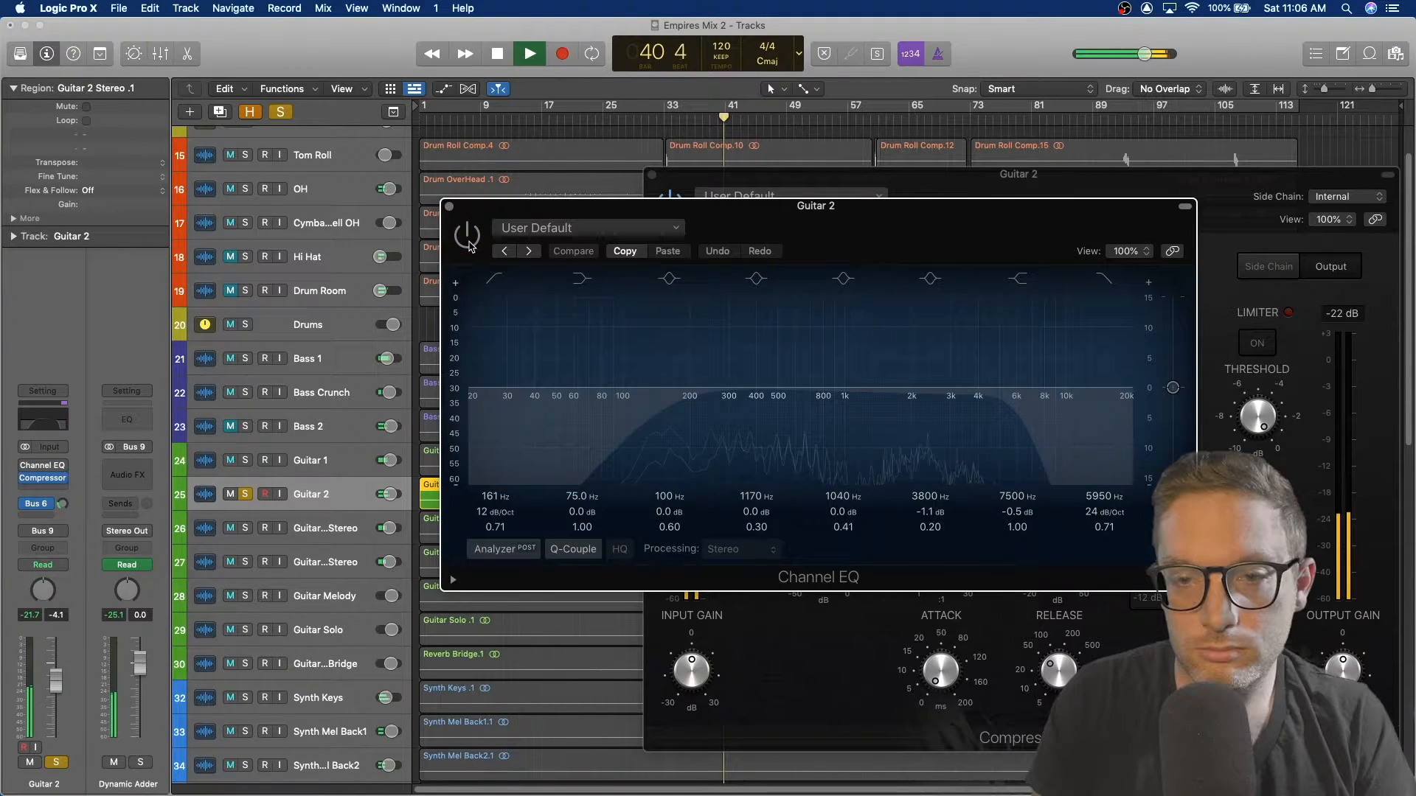
{"action": "key", "text": "space"}
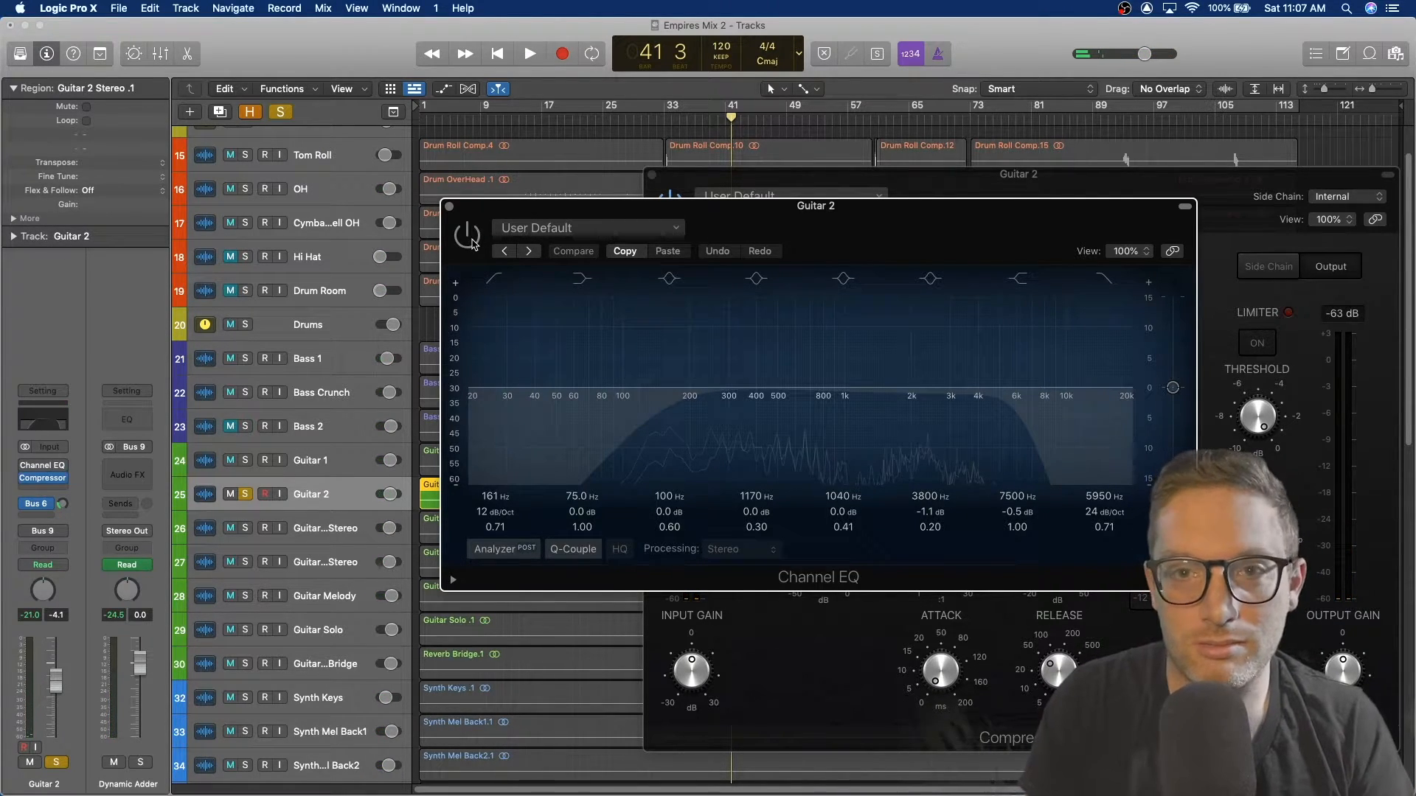
{"action": "key", "text": "space"}
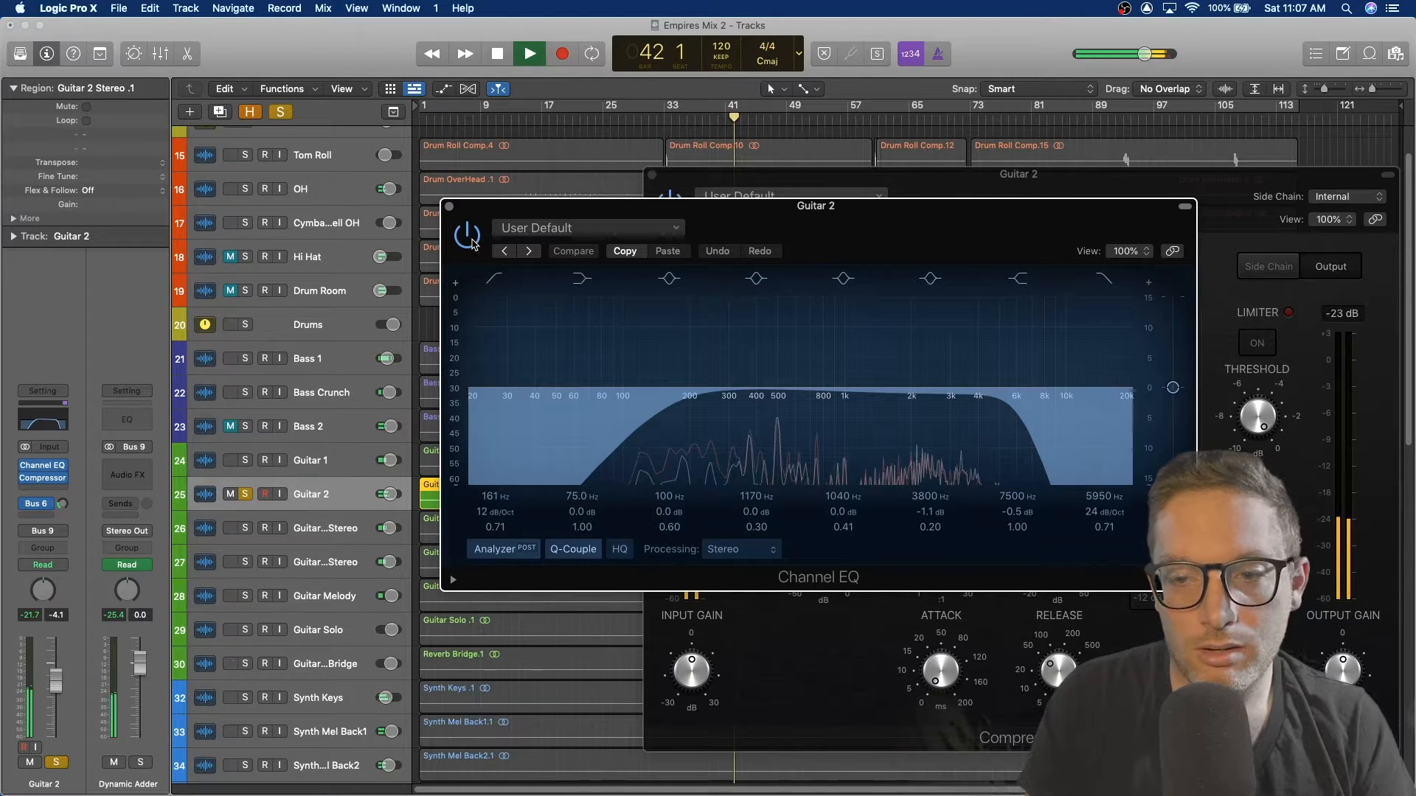
{"action": "left_click", "coordinate": [472, 242]}
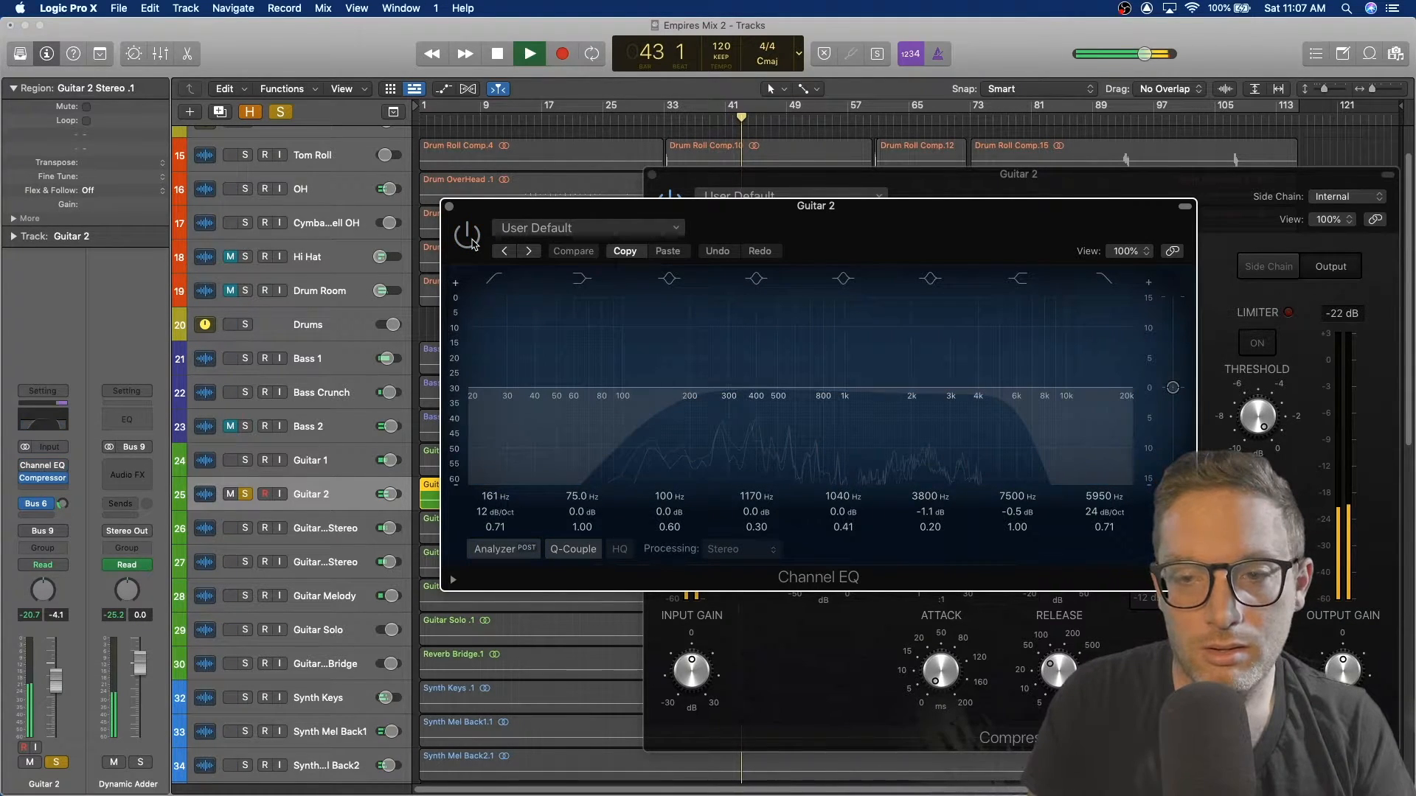
{"action": "left_click", "coordinate": [472, 242]}
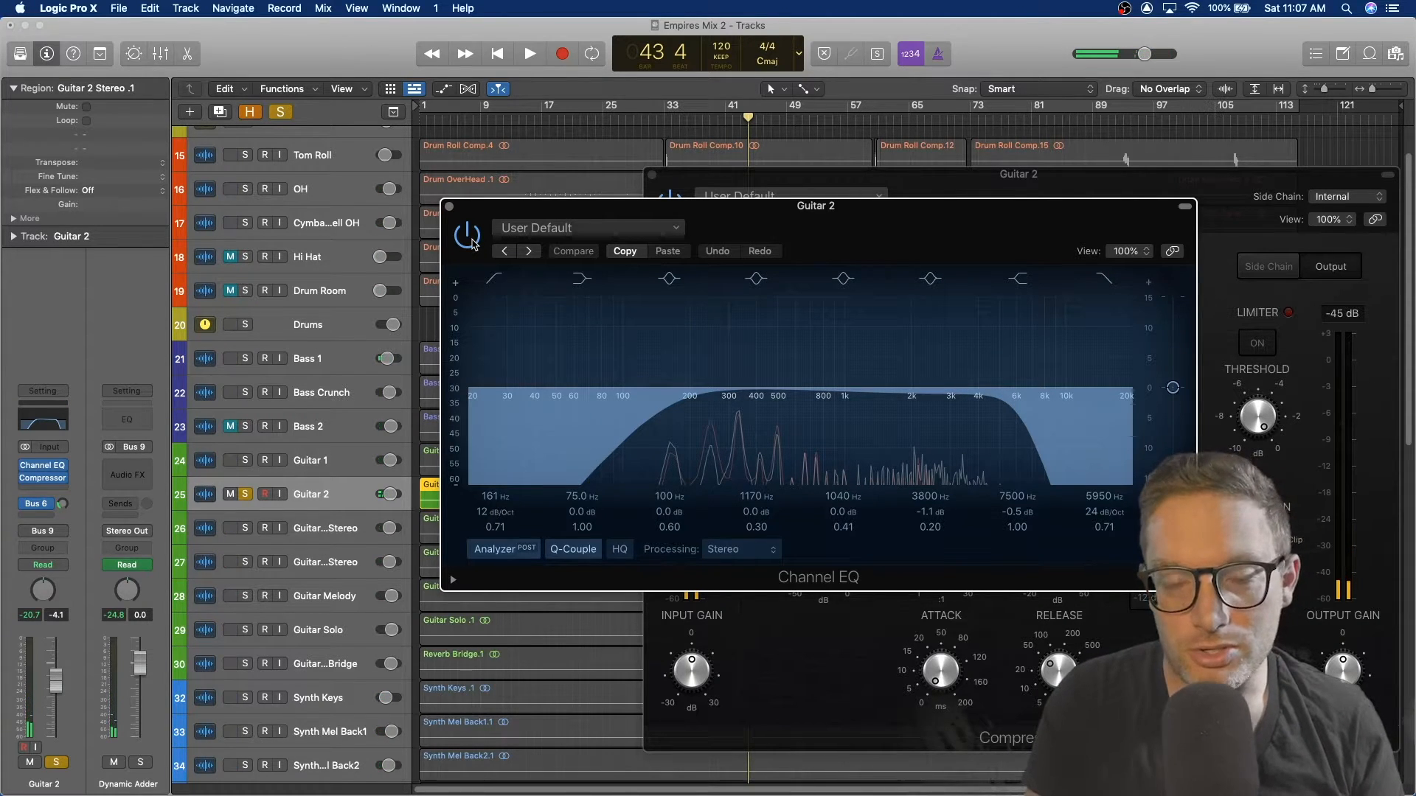
{"action": "left_click", "coordinate": [449, 206]}
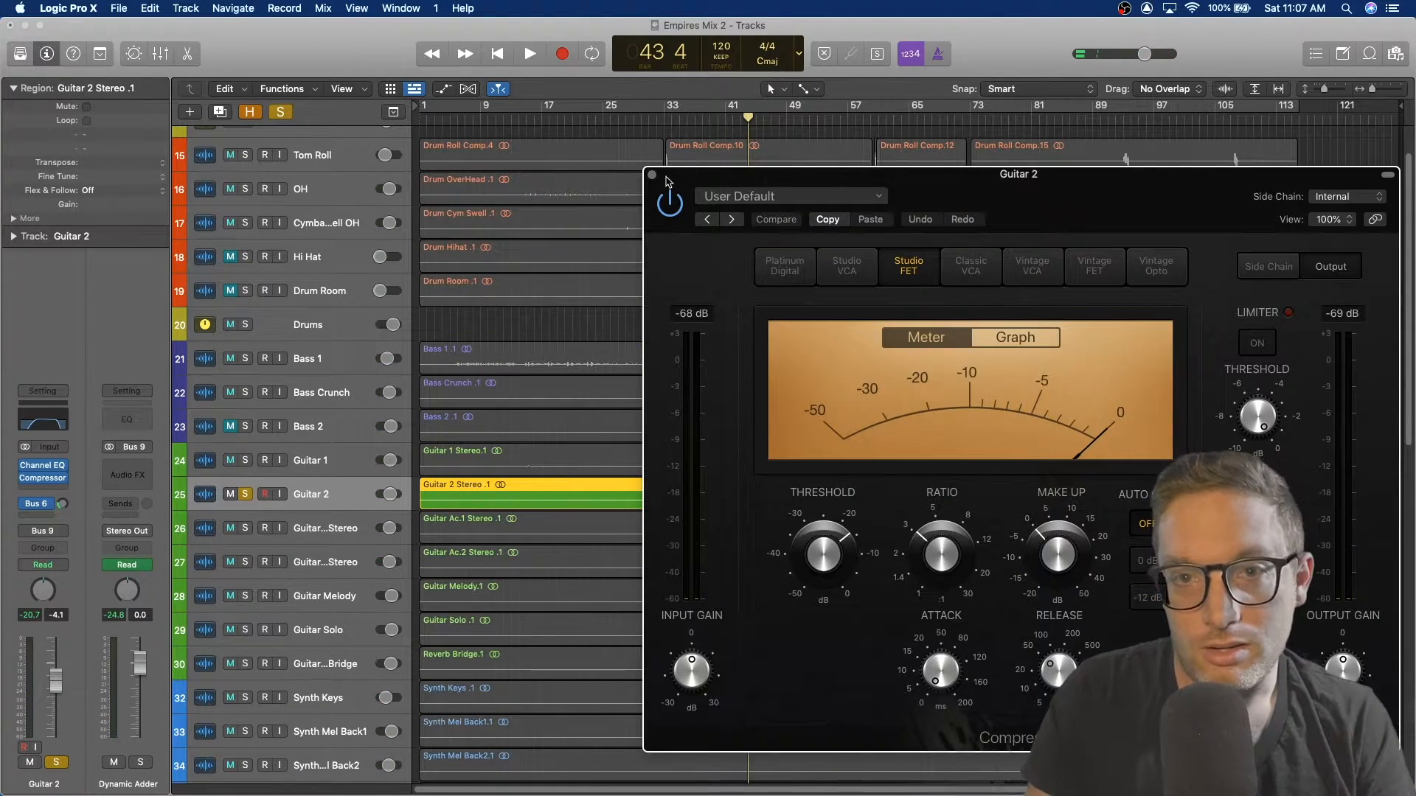
{"action": "left_click", "coordinate": [652, 177]}
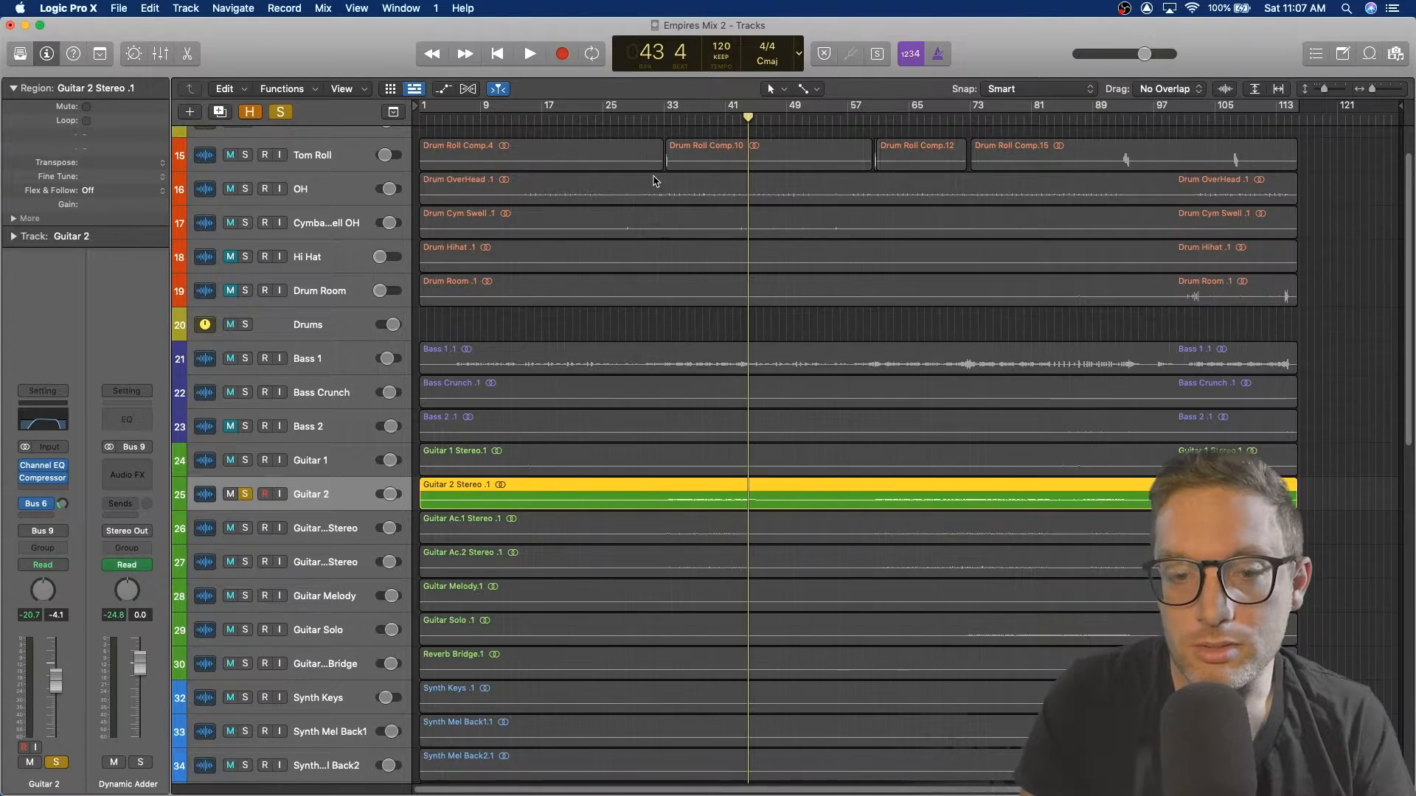
Step: Unsolo Guitar 2, solo the Guitar Ac.1 Stereo track and restart playback from around bar 38
{"action": "left_click", "coordinate": [246, 496]}
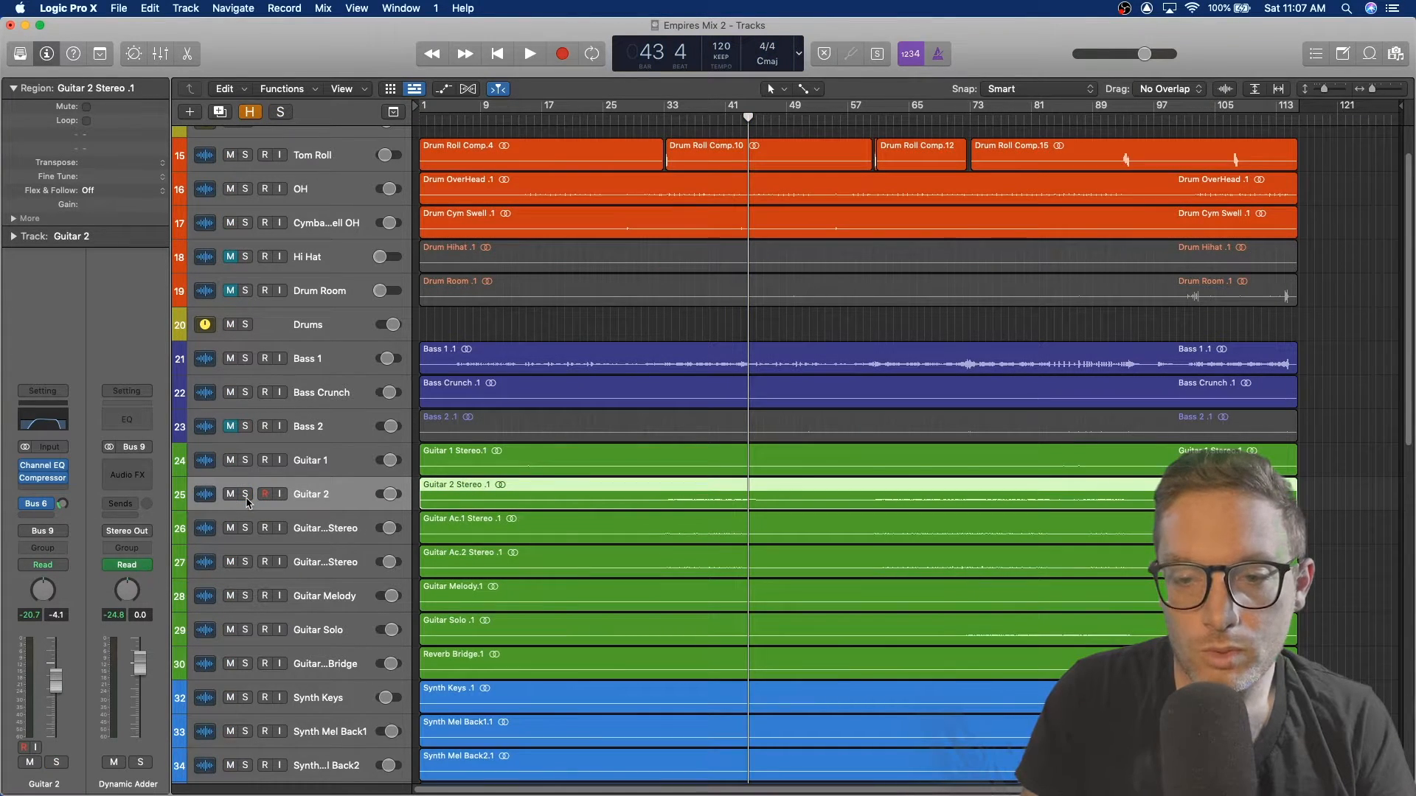
{"action": "key", "text": "space"}
{"action": "left_click", "coordinate": [246, 528]}
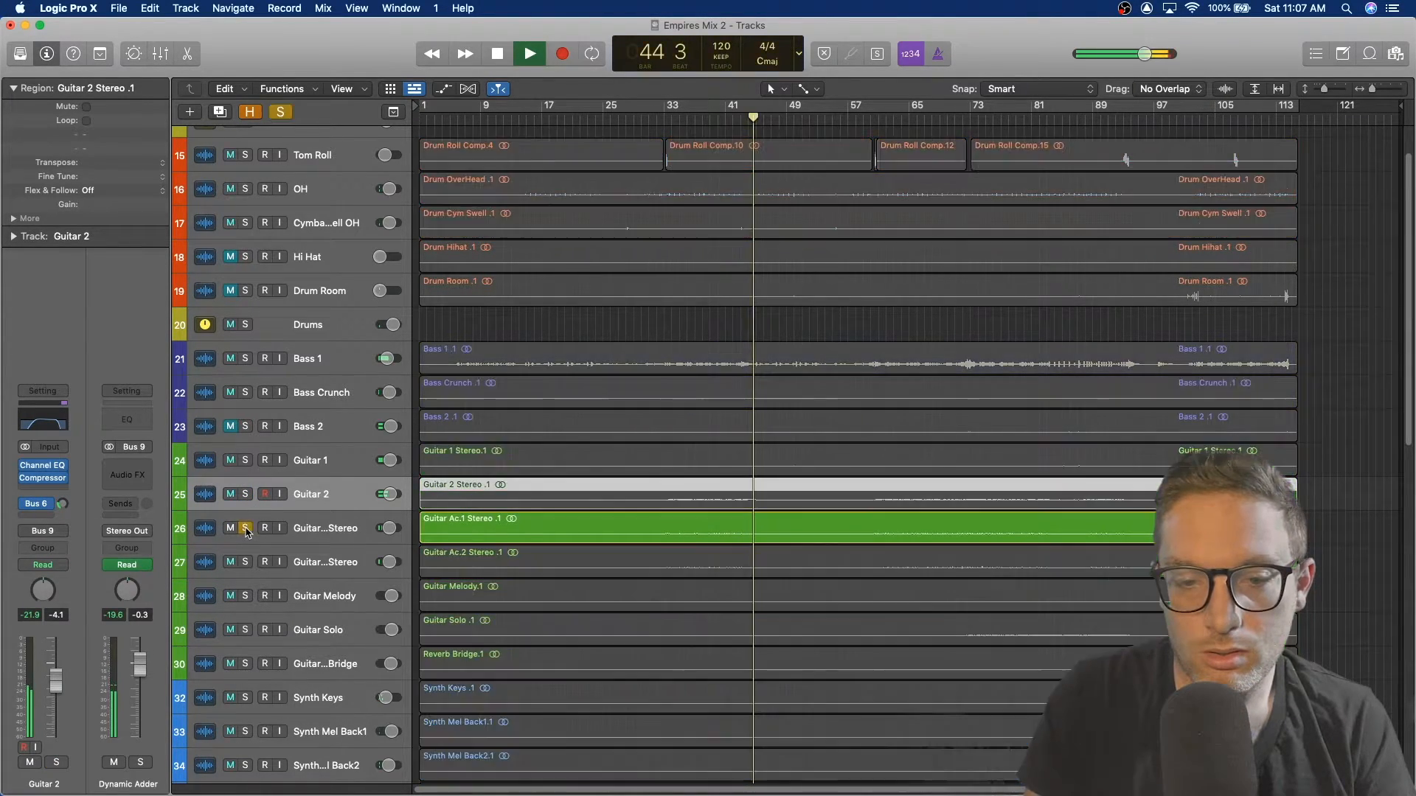
{"action": "left_click", "coordinate": [701, 123]}
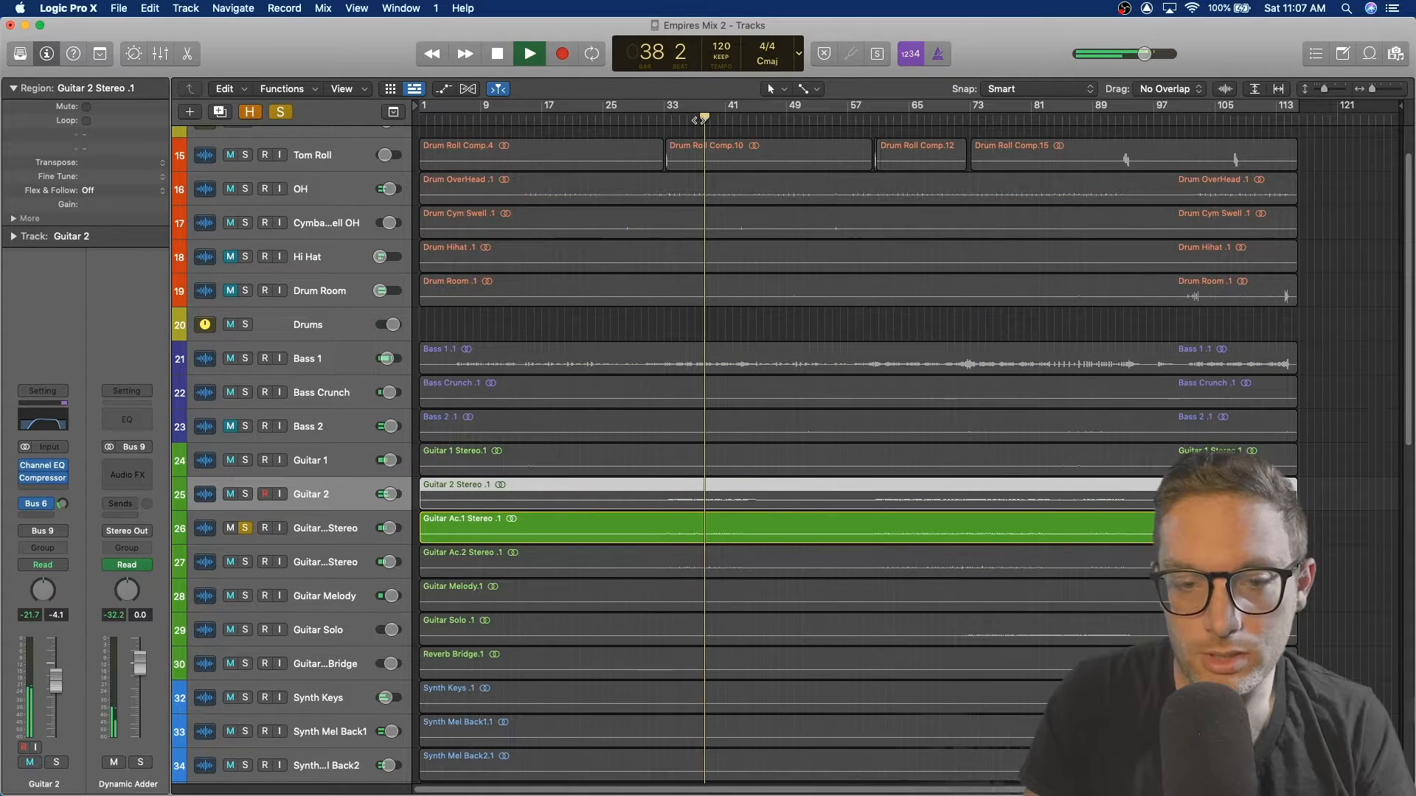
Step: Open Guitar Ac.1 Stereo's Channel EQ and audition the soloed track with it
{"action": "left_click", "coordinate": [346, 531]}
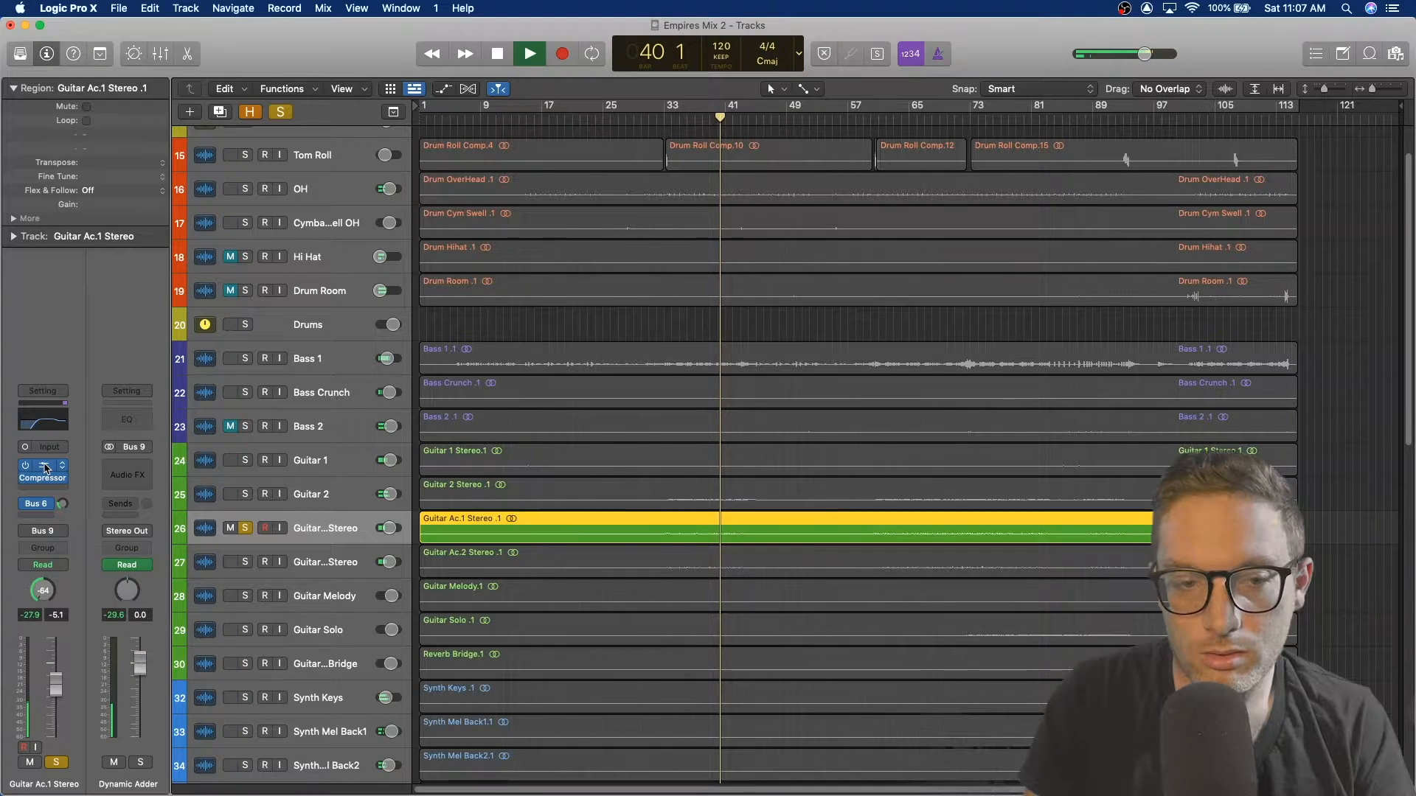
{"action": "left_click", "coordinate": [43, 419]}
{"action": "key", "text": "space"}
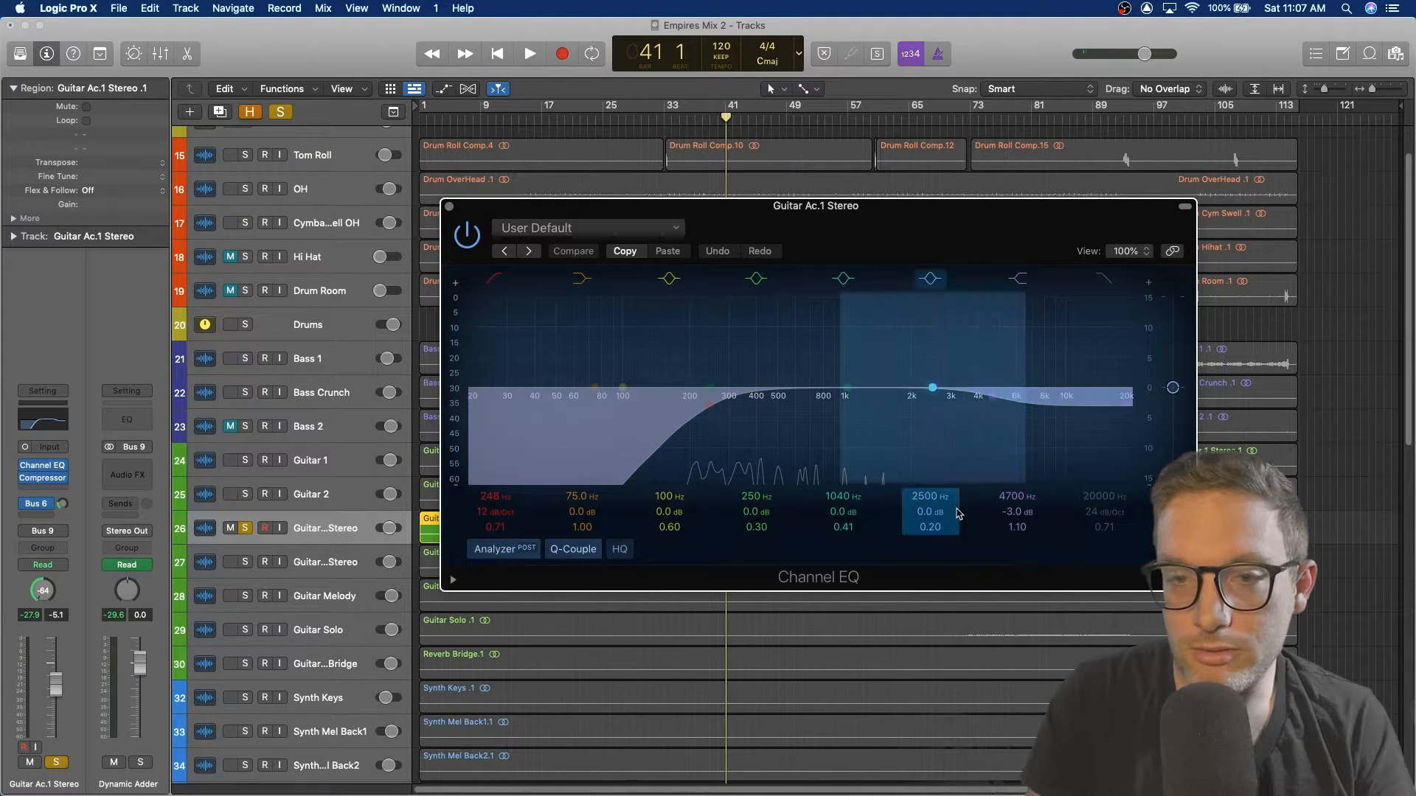
{"action": "key", "text": "space"}
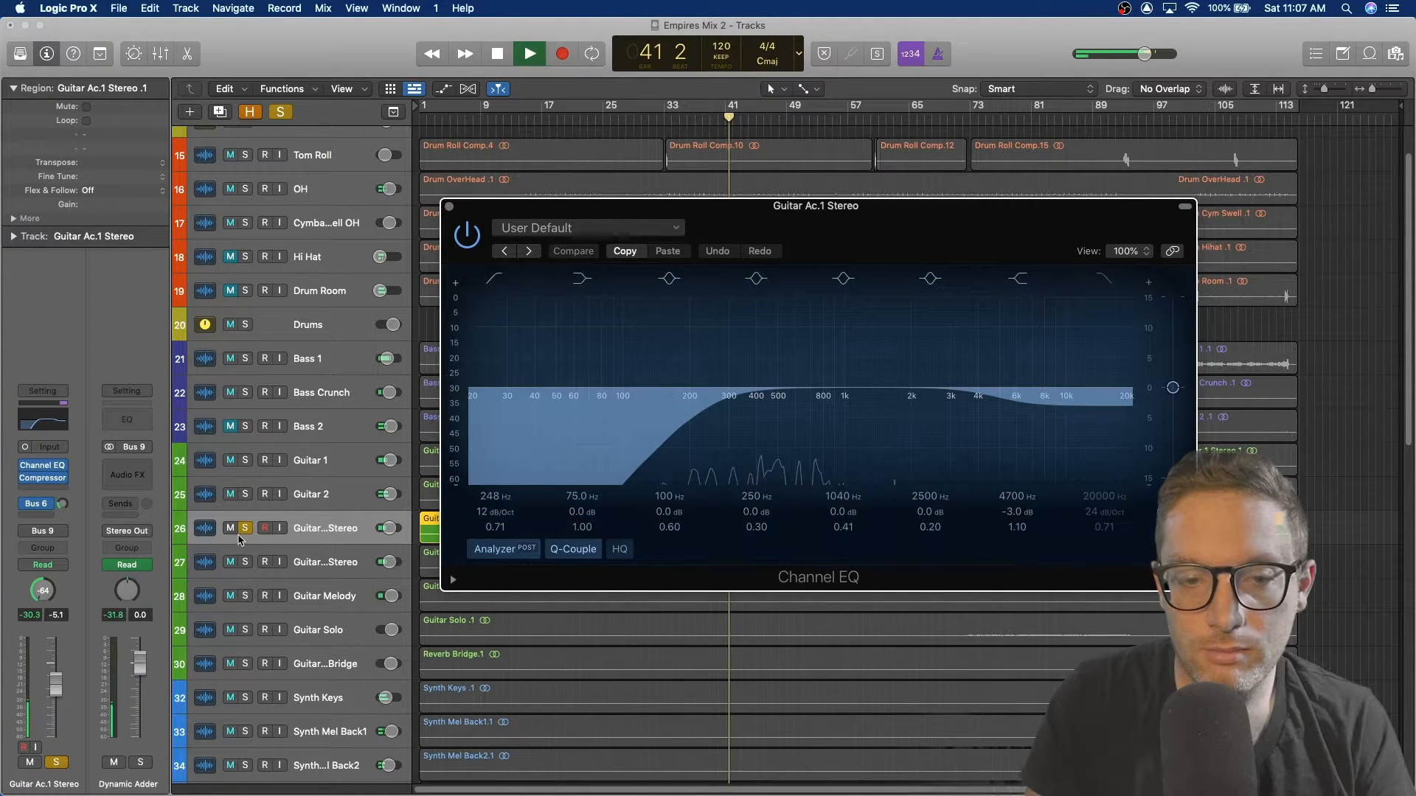
{"action": "left_click", "coordinate": [246, 528]}
{"action": "left_click", "coordinate": [246, 528]}
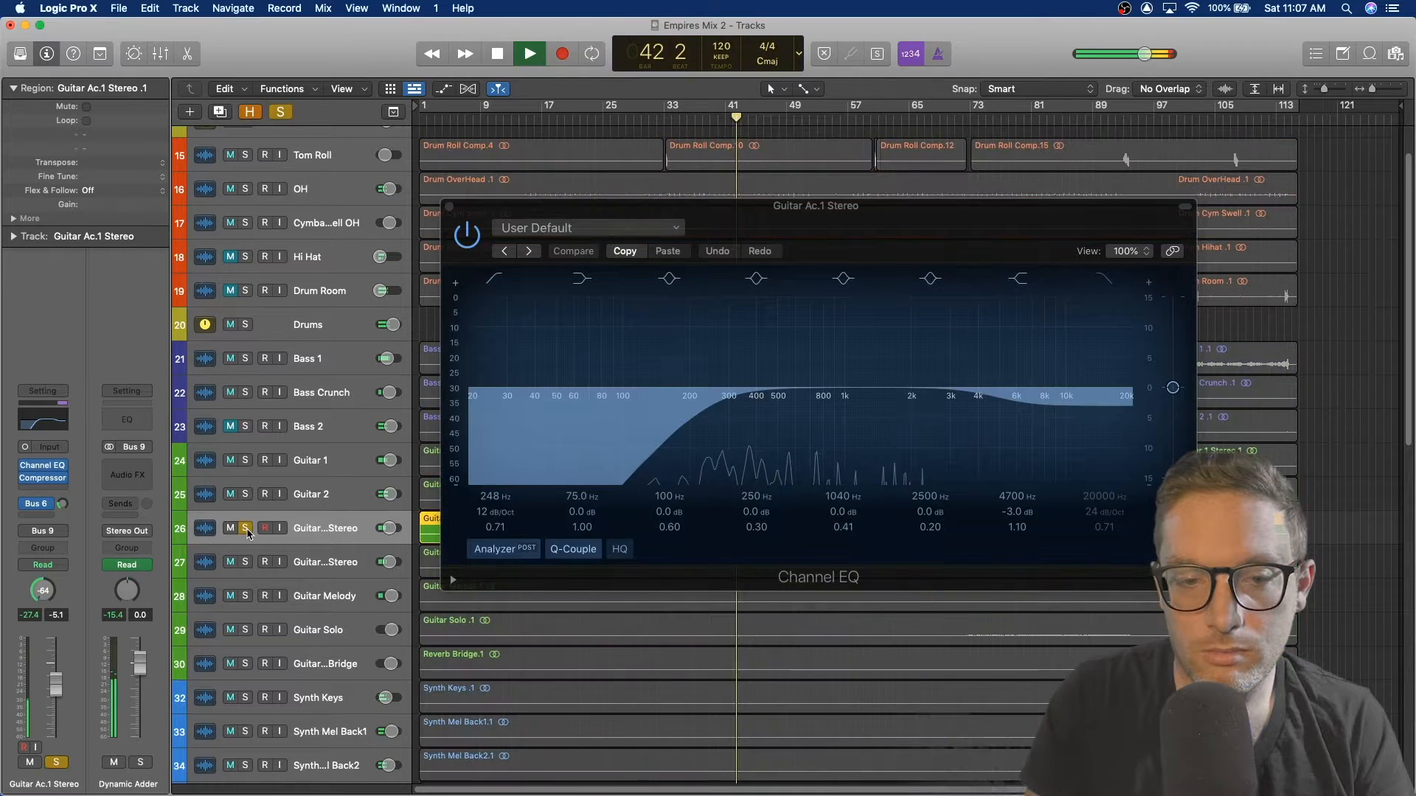
Step: Bypass and re-enable Guitar Ac.1 Stereo's Channel EQ during playback to compare, then close it and stop
{"action": "left_click", "coordinate": [465, 242]}
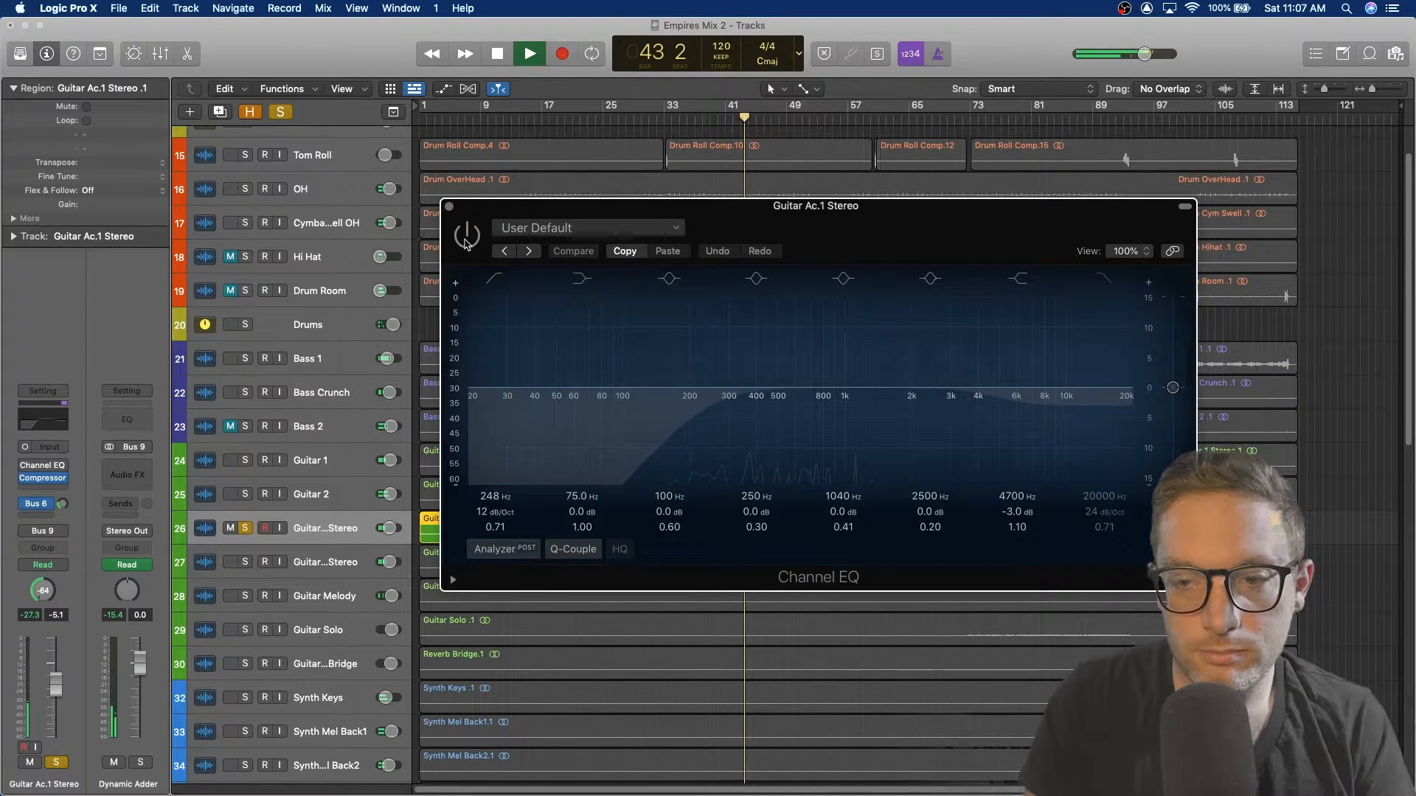
{"action": "left_click_drag", "start_coordinate": [678, 200], "coordinate": [1059, 196]}
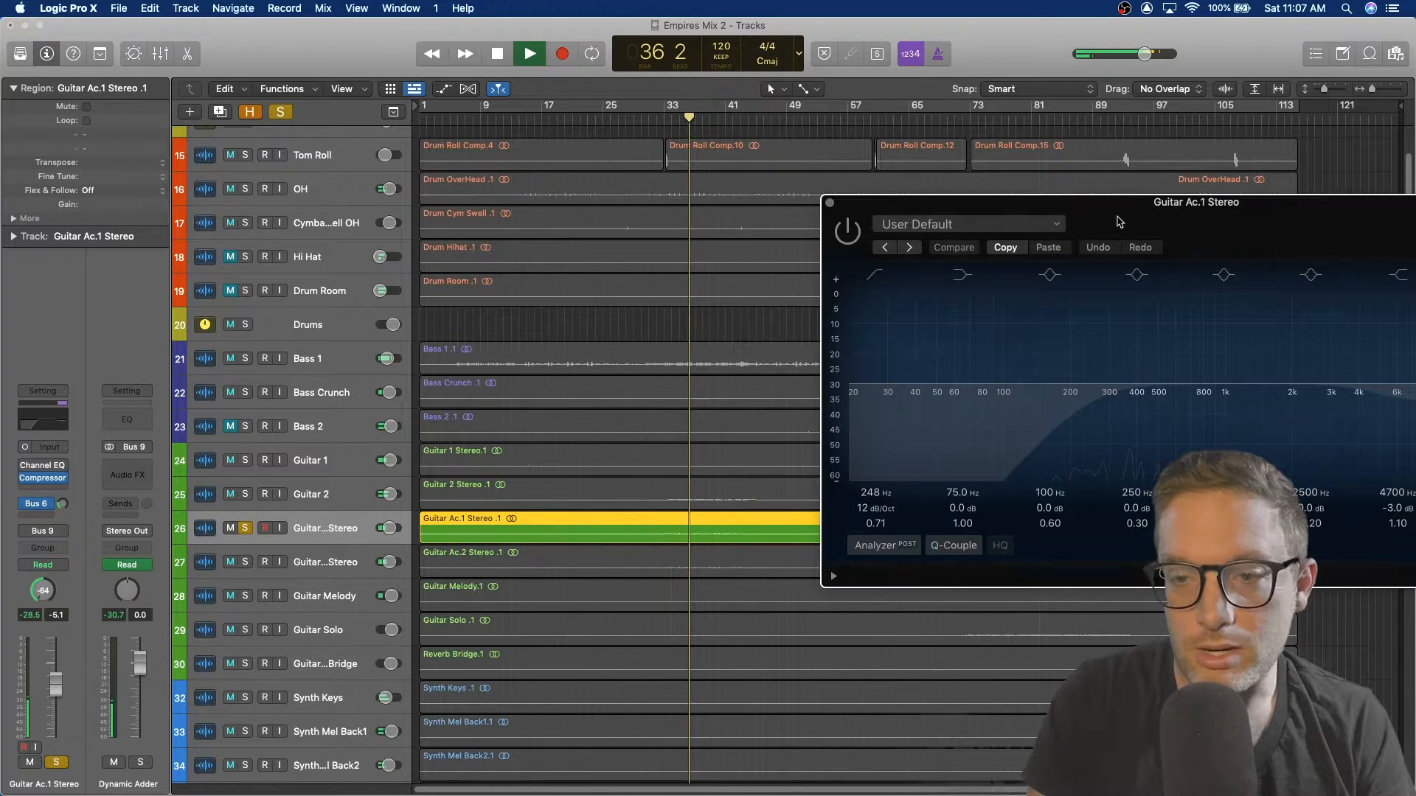
{"action": "left_click_drag", "start_coordinate": [1118, 221], "coordinate": [872, 170]}
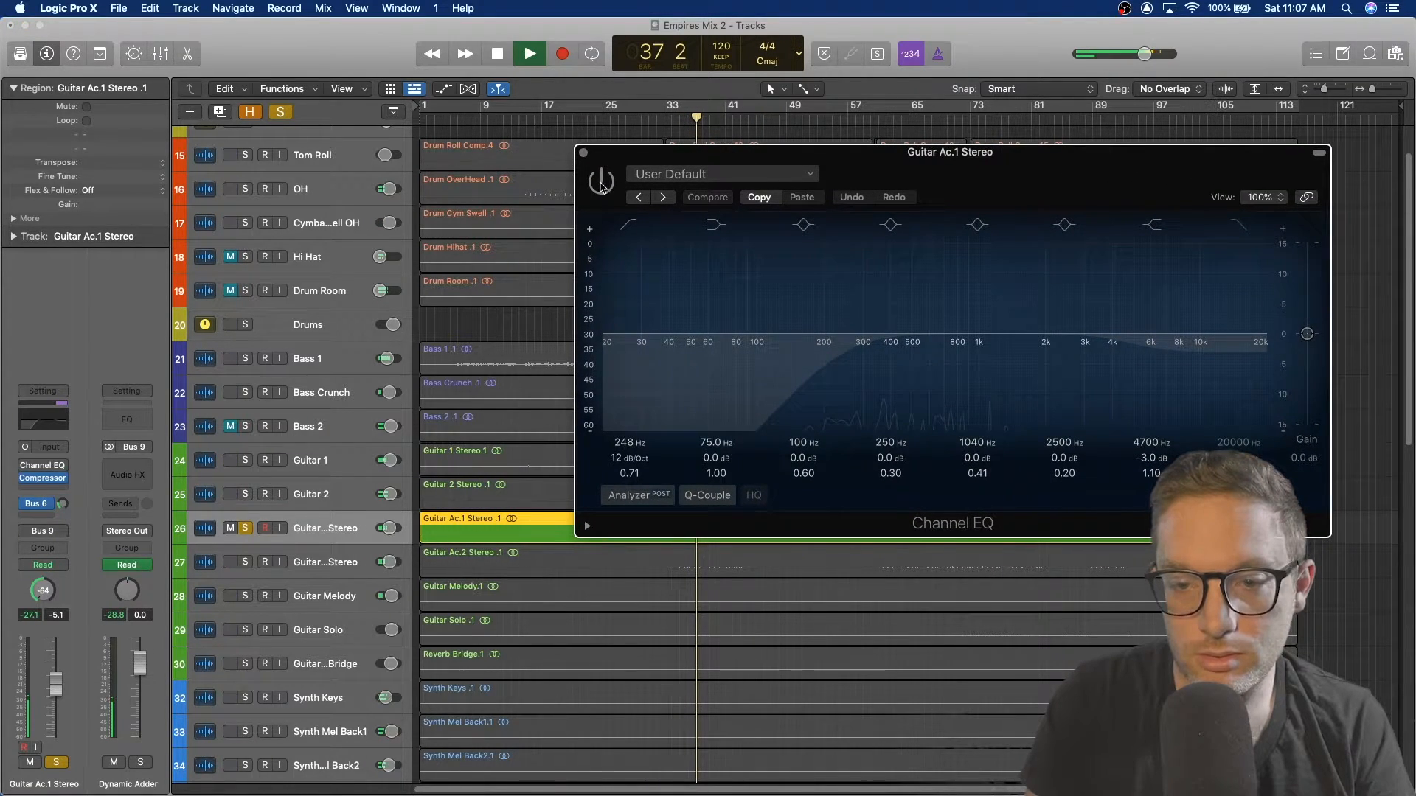
{"action": "left_click", "coordinate": [601, 182]}
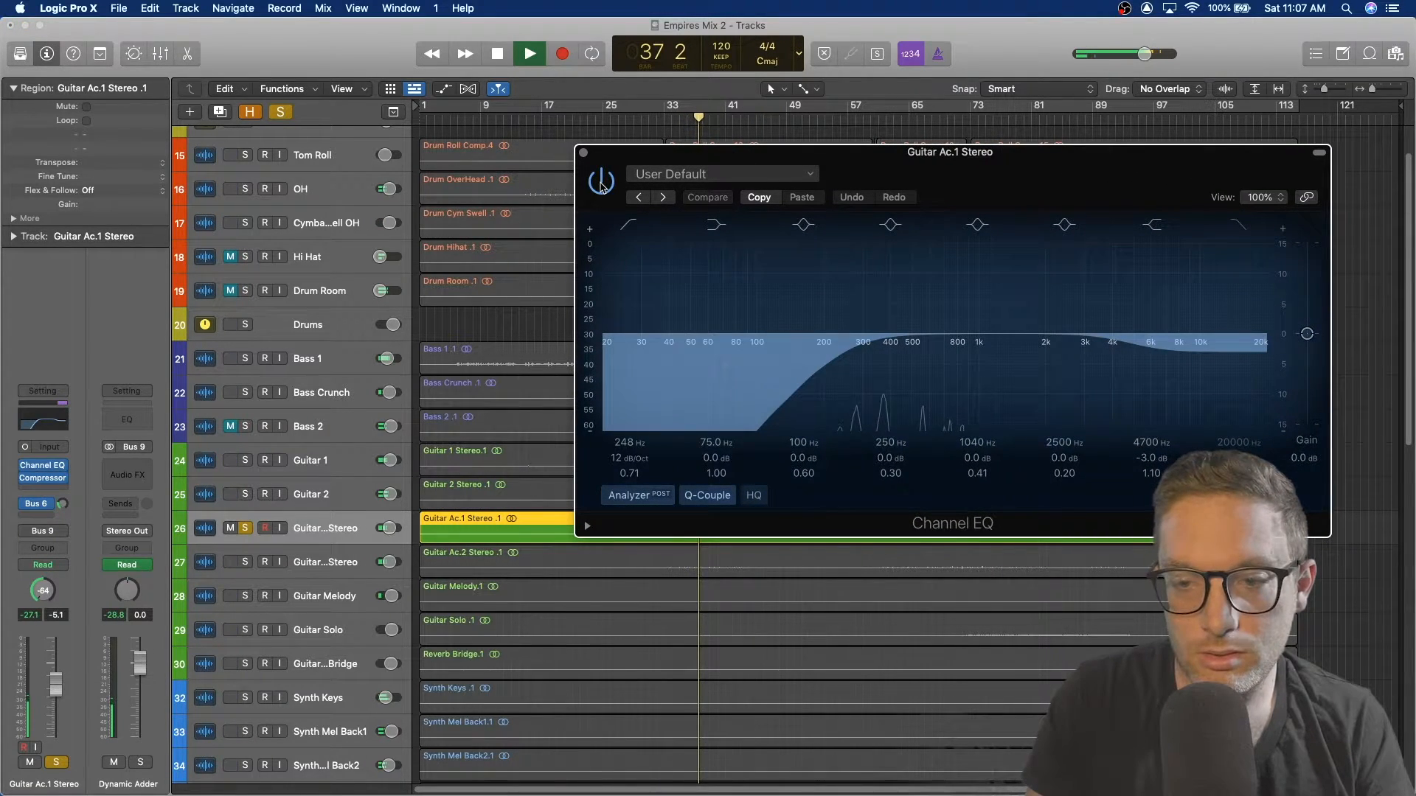
{"action": "left_click", "coordinate": [583, 154]}
{"action": "key", "text": "space"}
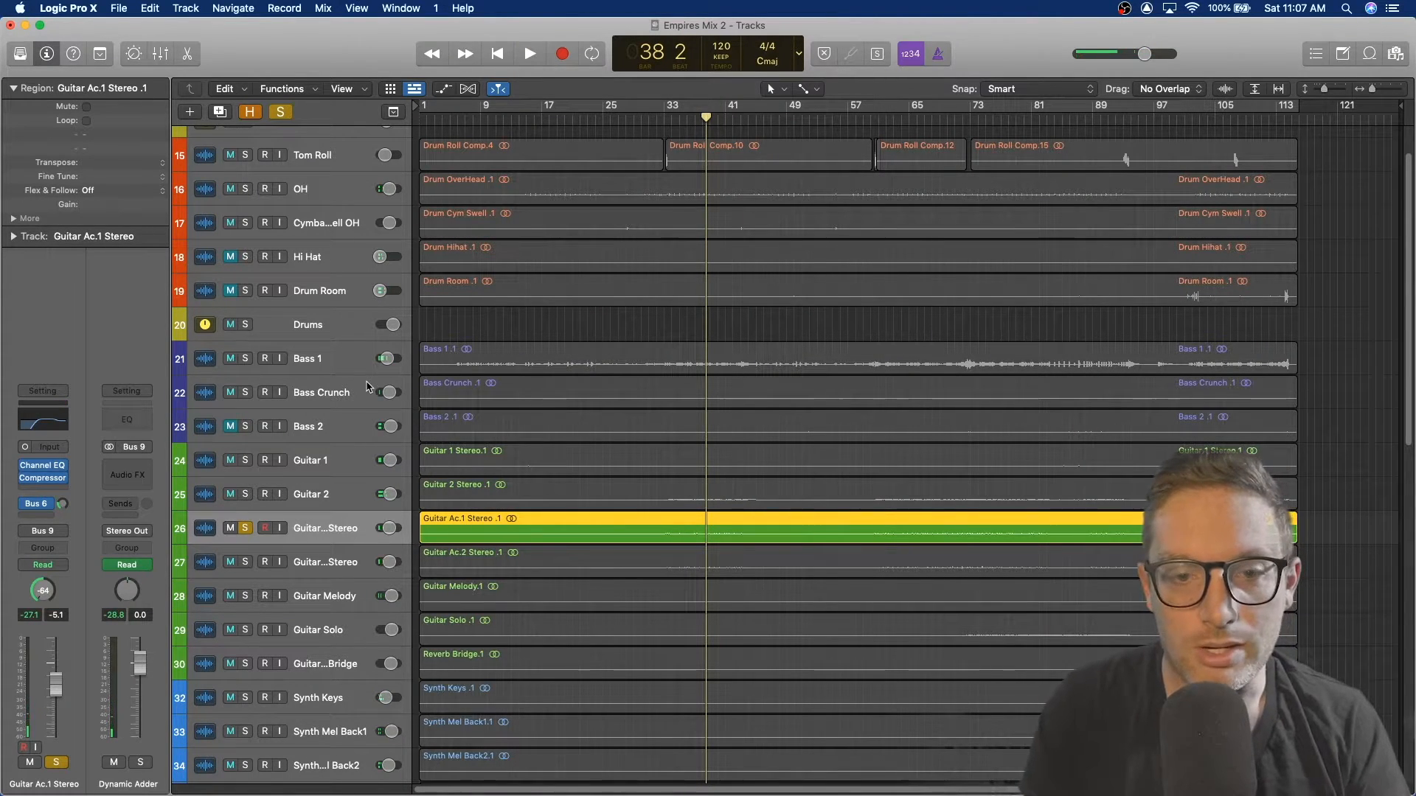
Step: Add Guitar Ac.2 Stereo to the solo and play from bar 36
{"action": "left_click", "coordinate": [246, 563]}
{"action": "left_click", "coordinate": [292, 555]}
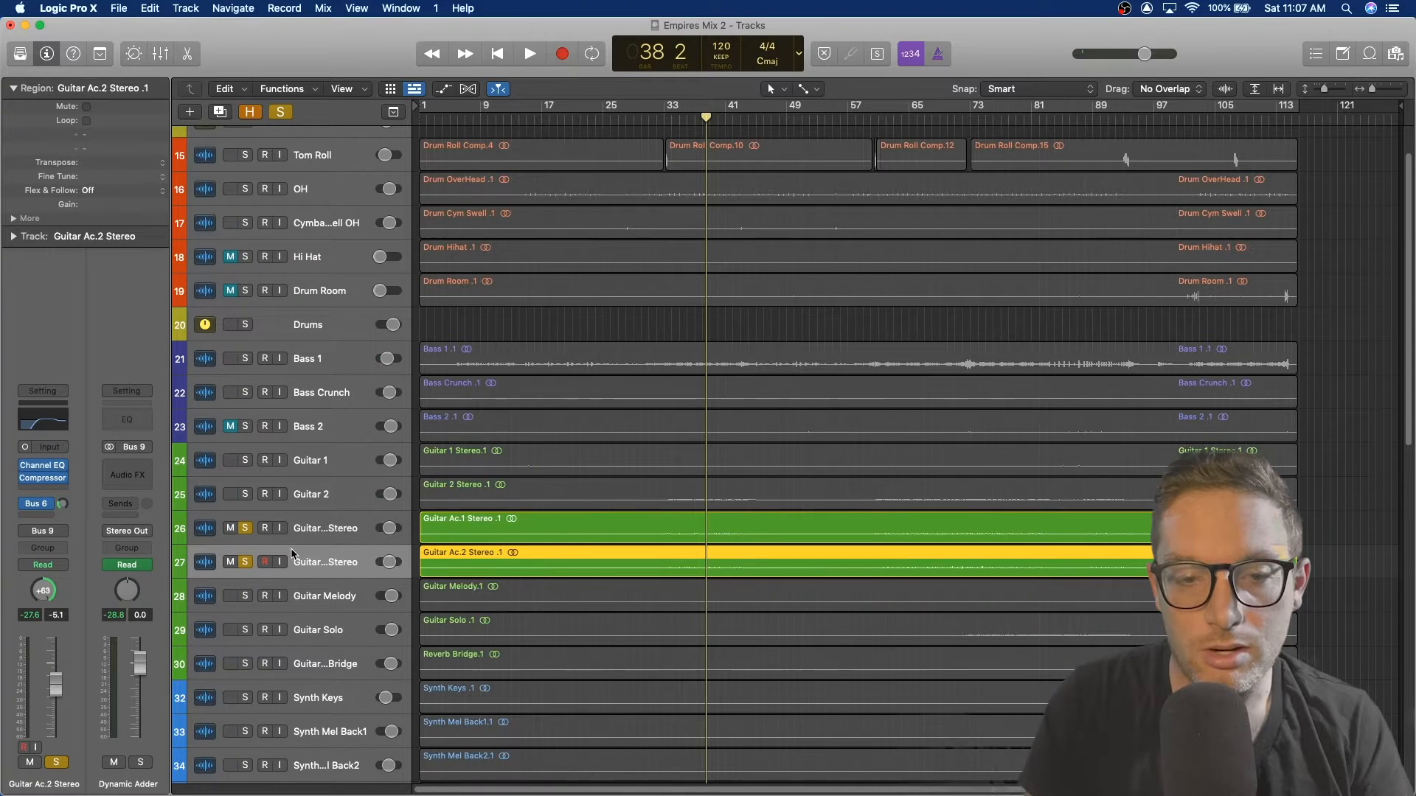
{"action": "left_click", "coordinate": [687, 118]}
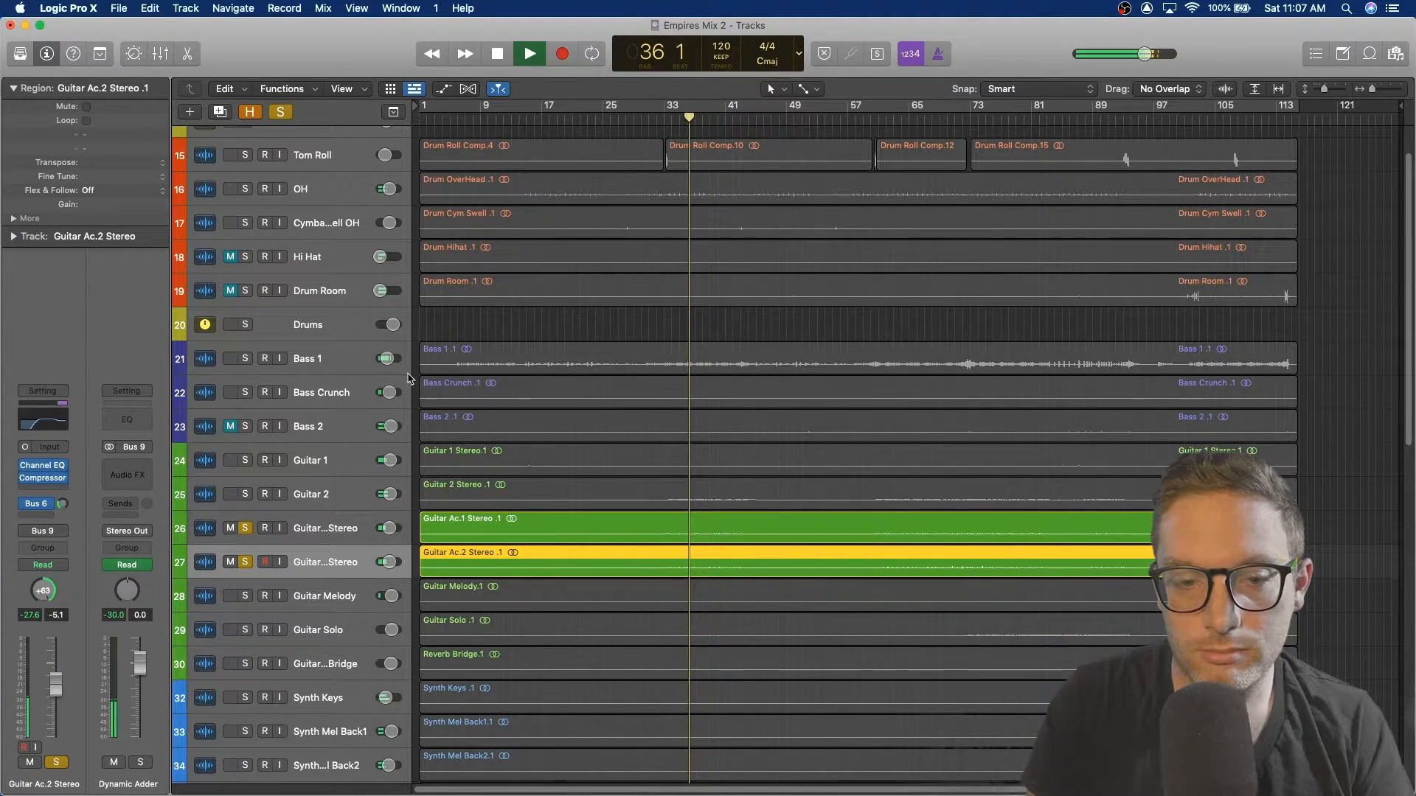
Step: Open and inspect Guitar Ac.2 Stereo's Channel EQ and Compressor, closing each, then stop playback
{"action": "left_click", "coordinate": [43, 470]}
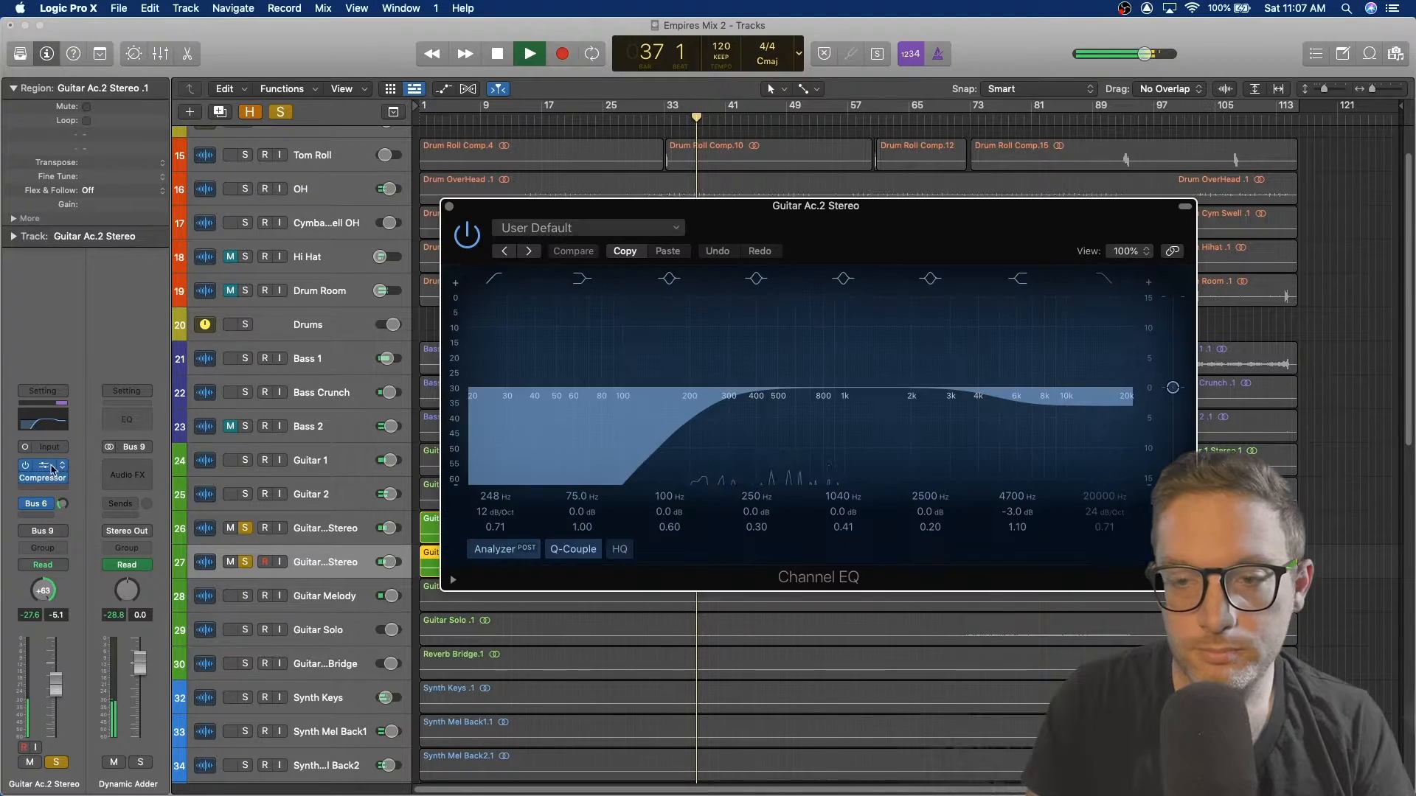
{"action": "left_click", "coordinate": [452, 190]}
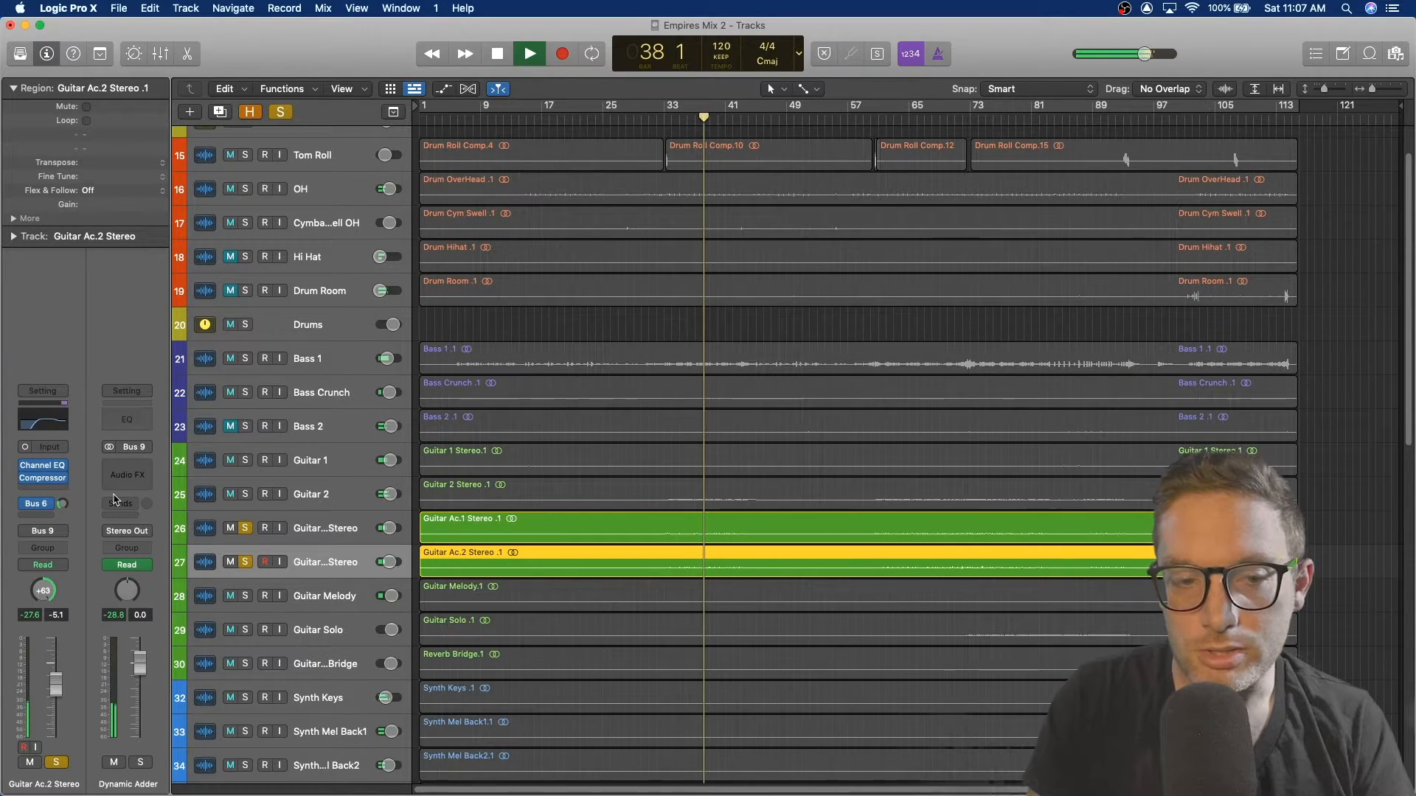
{"action": "left_click", "coordinate": [43, 478]}
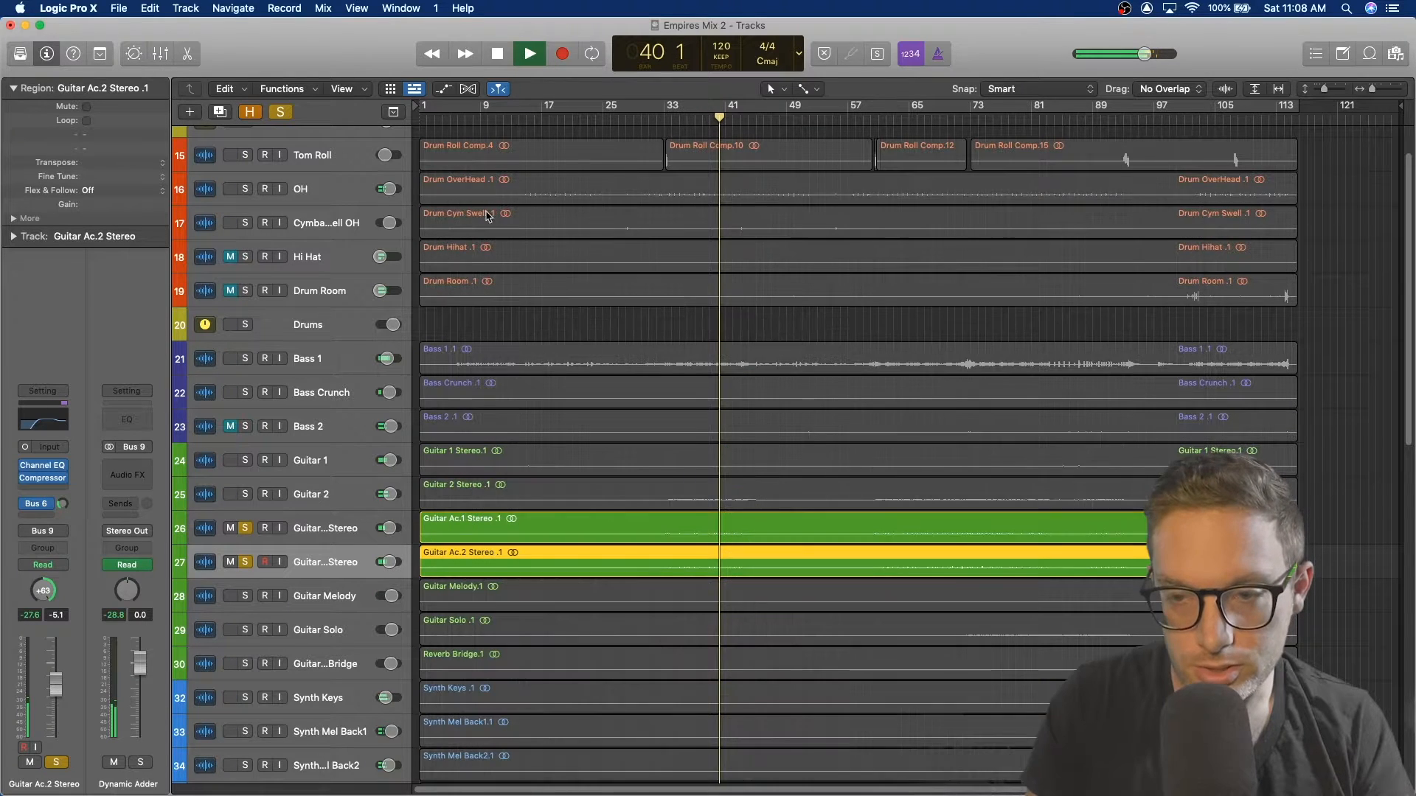
{"action": "left_click", "coordinate": [450, 208]}
{"action": "key", "text": "space"}
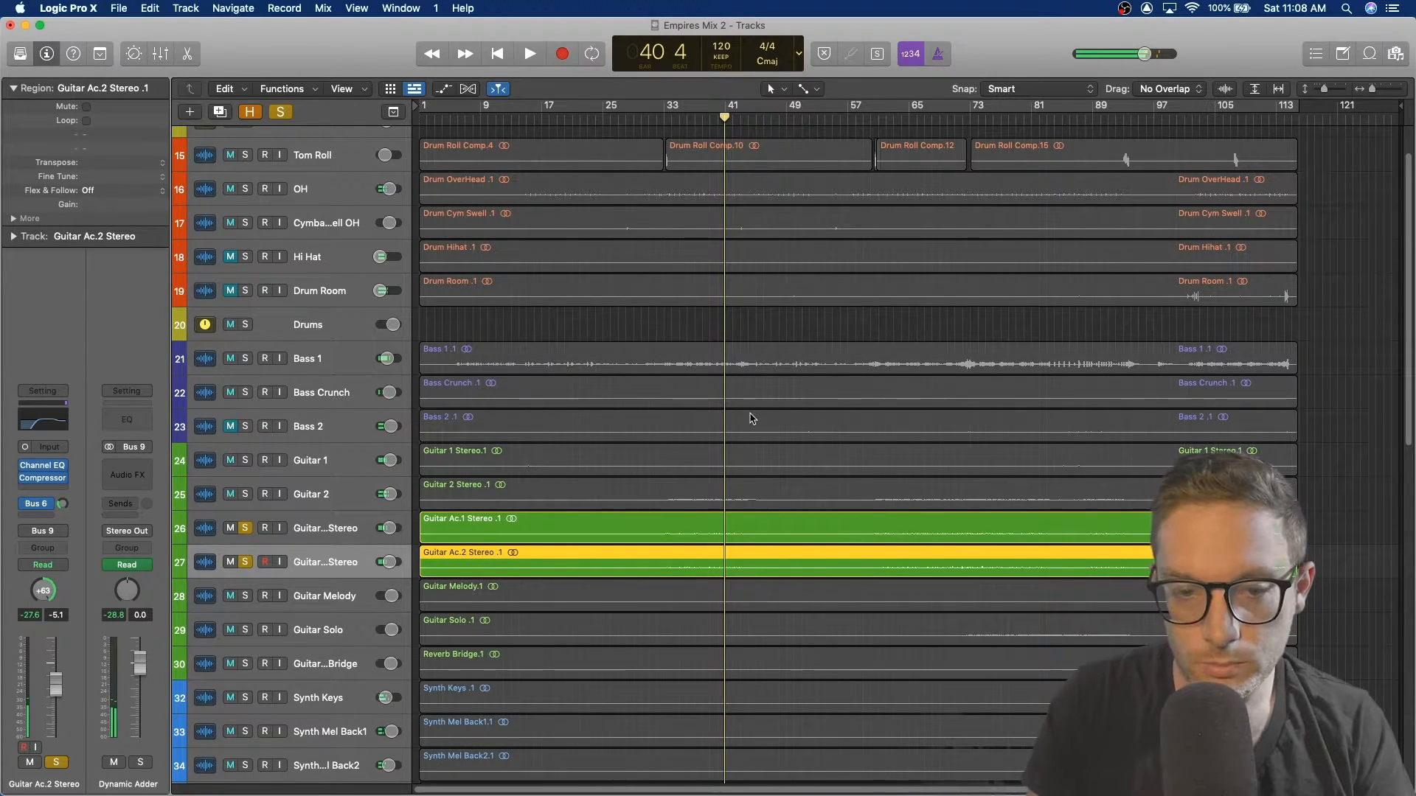
Step: Unsolo both acoustic guitar tracks, solo Guitar Solo and play from bar 73
{"action": "scroll", "coordinate": [750, 413], "scroll_direction": "down", "scroll_amount": 10}
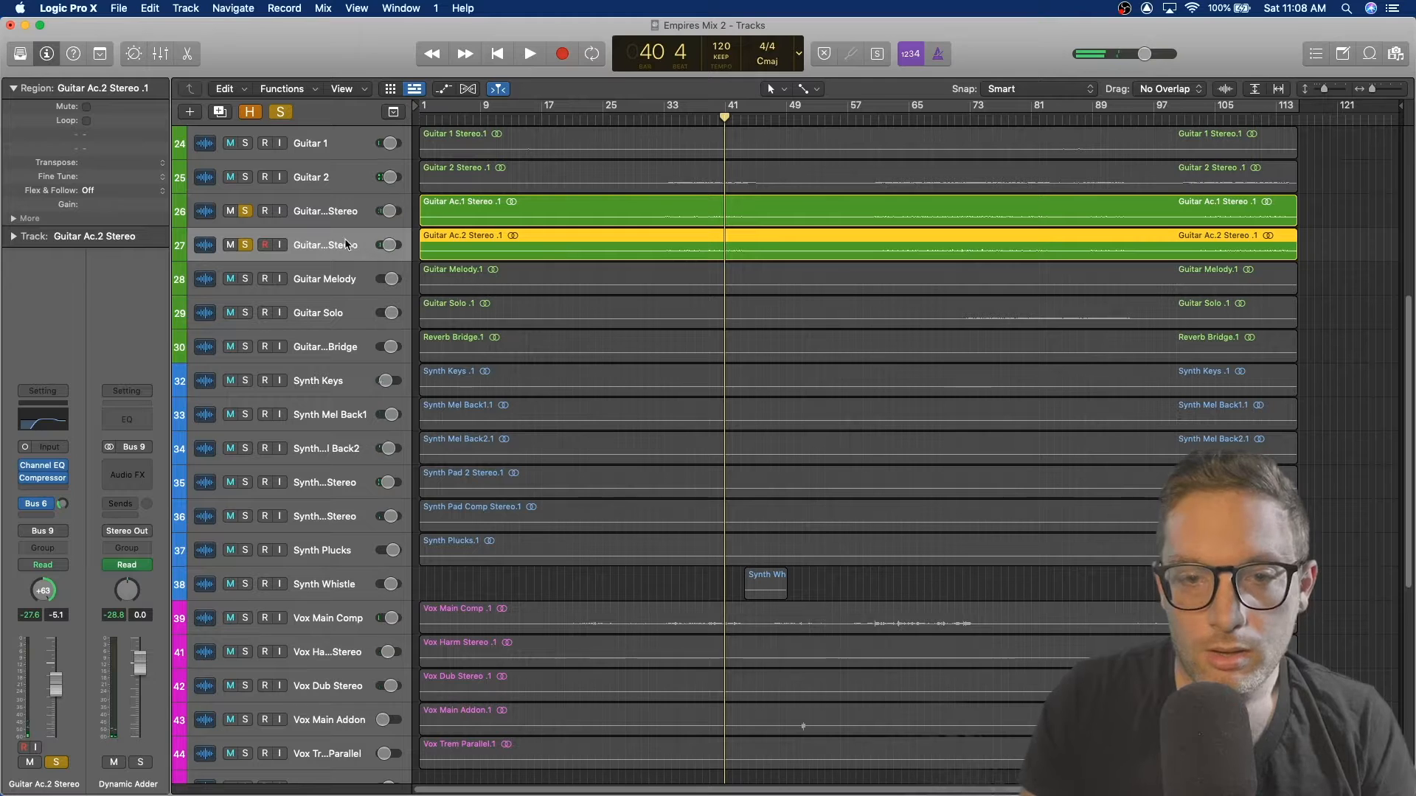
{"action": "left_click", "coordinate": [247, 211]}
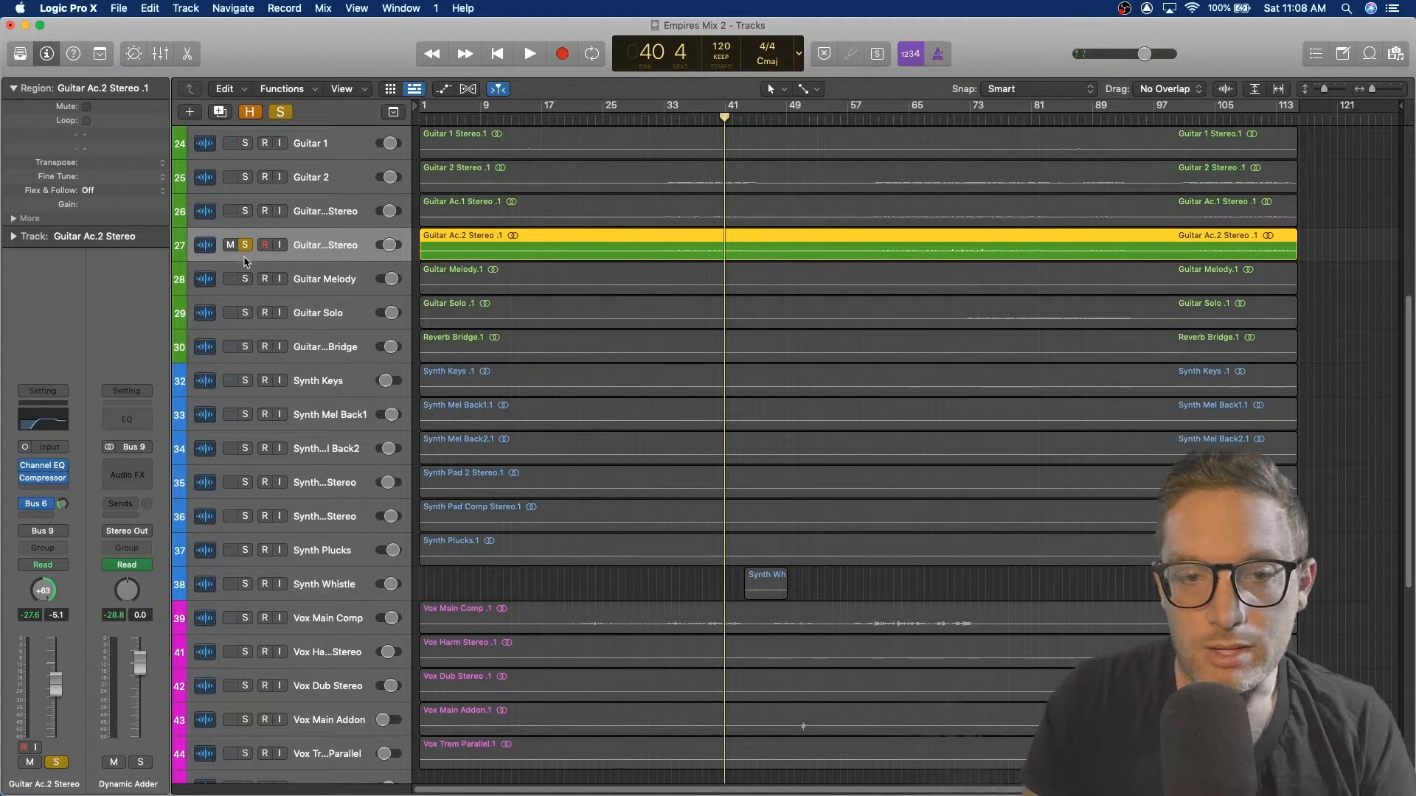
{"action": "left_click", "coordinate": [246, 248]}
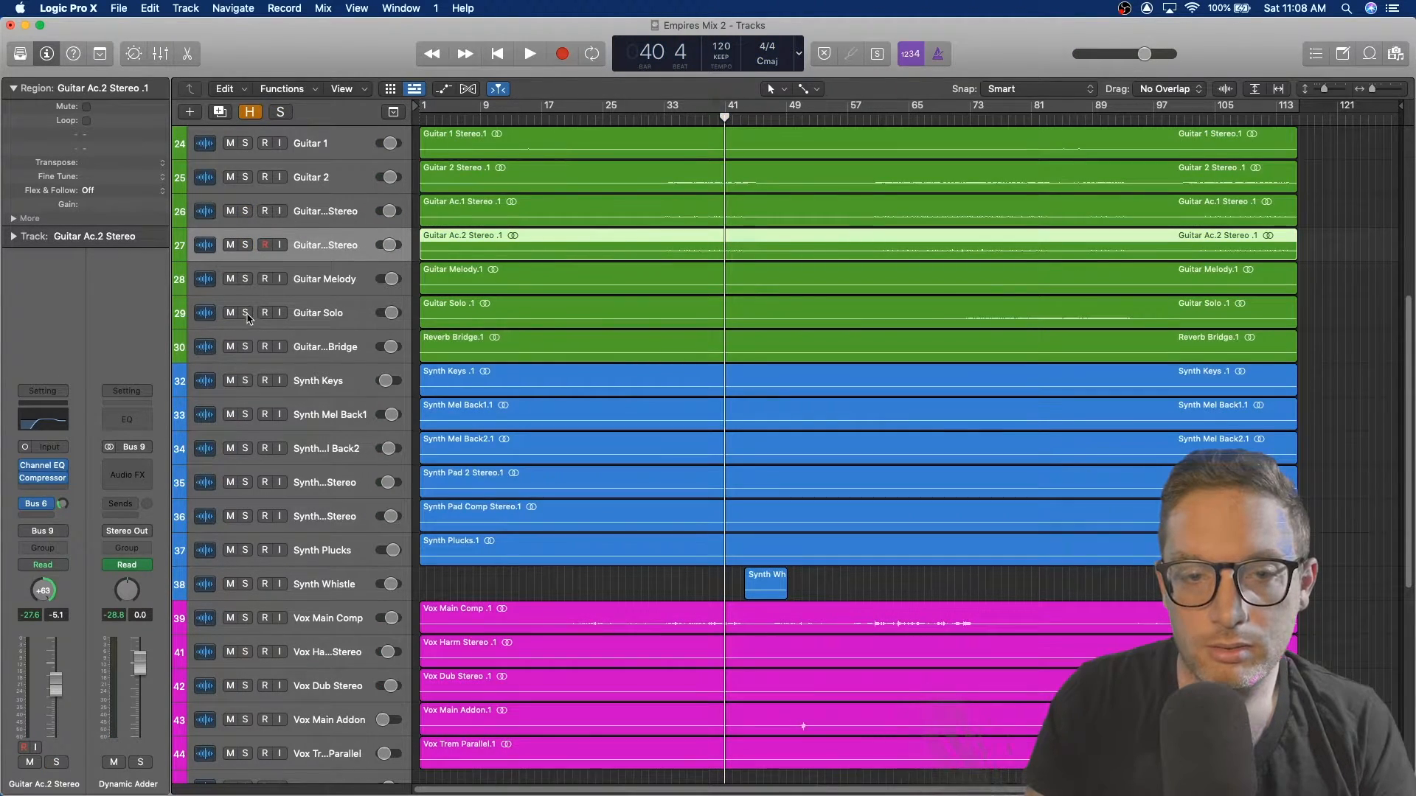
{"action": "left_click", "coordinate": [246, 313]}
{"action": "left_click", "coordinate": [972, 120]}
{"action": "key", "text": "space"}
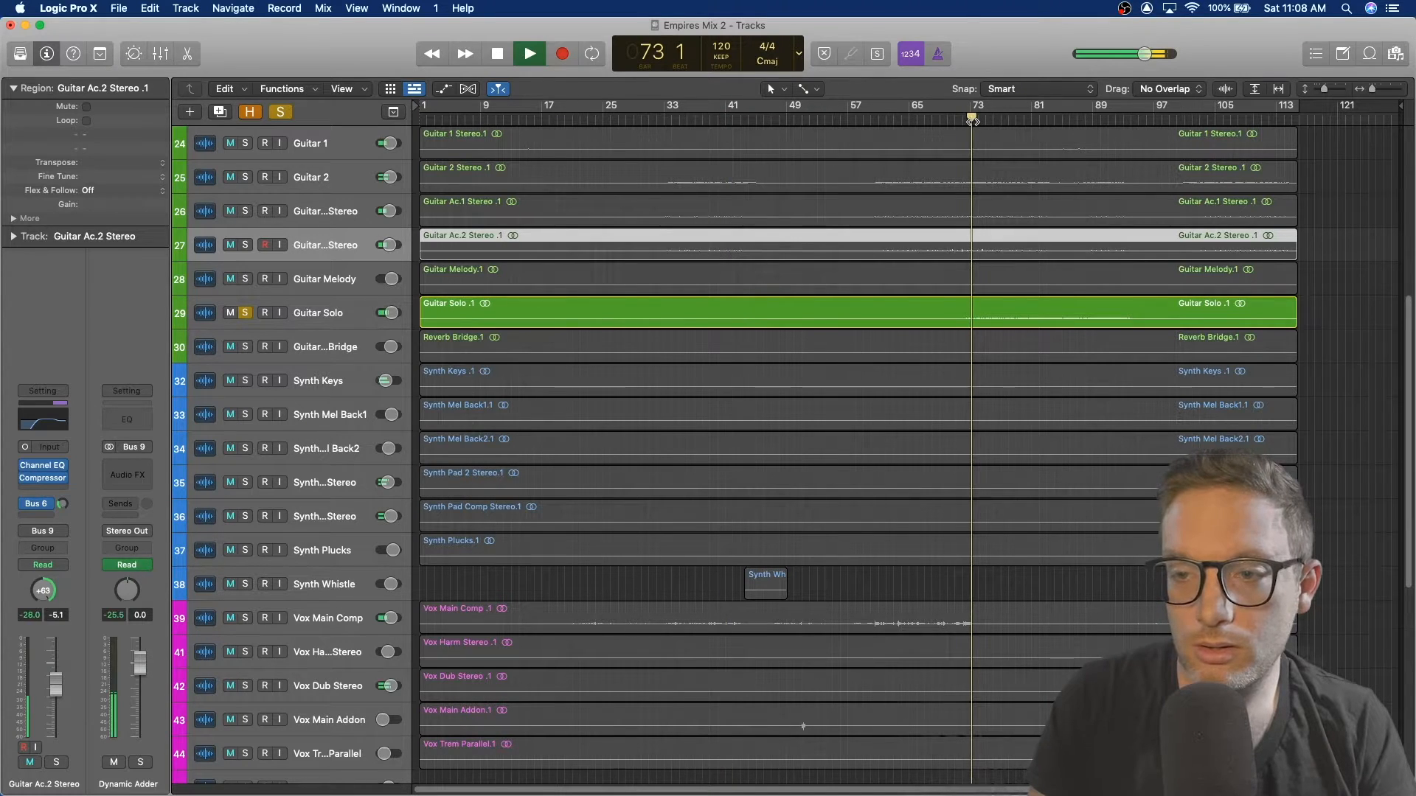
Step: Open Guitar Solo's Channel EQ to inspect it and stop playback
{"action": "left_click", "coordinate": [323, 314]}
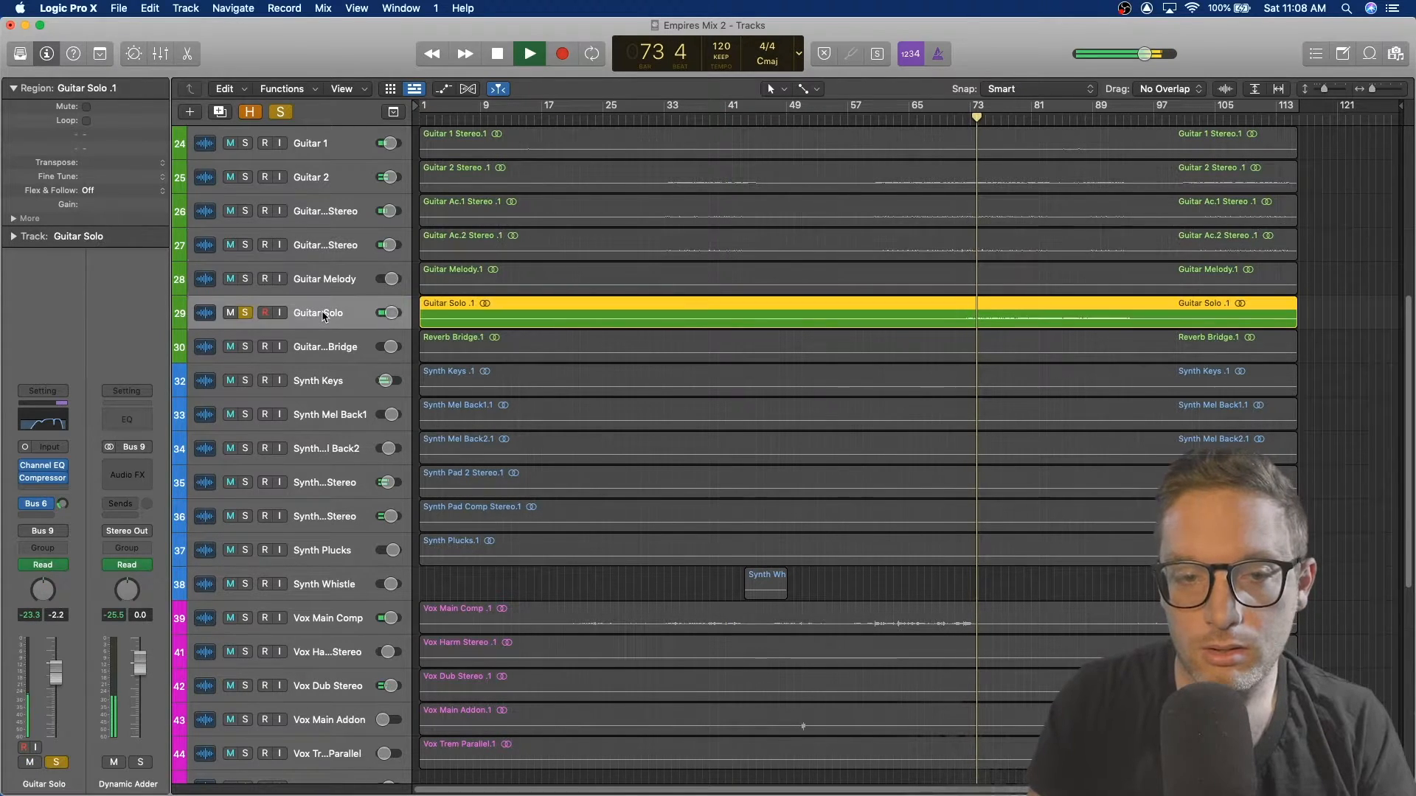
{"action": "left_click", "coordinate": [42, 466]}
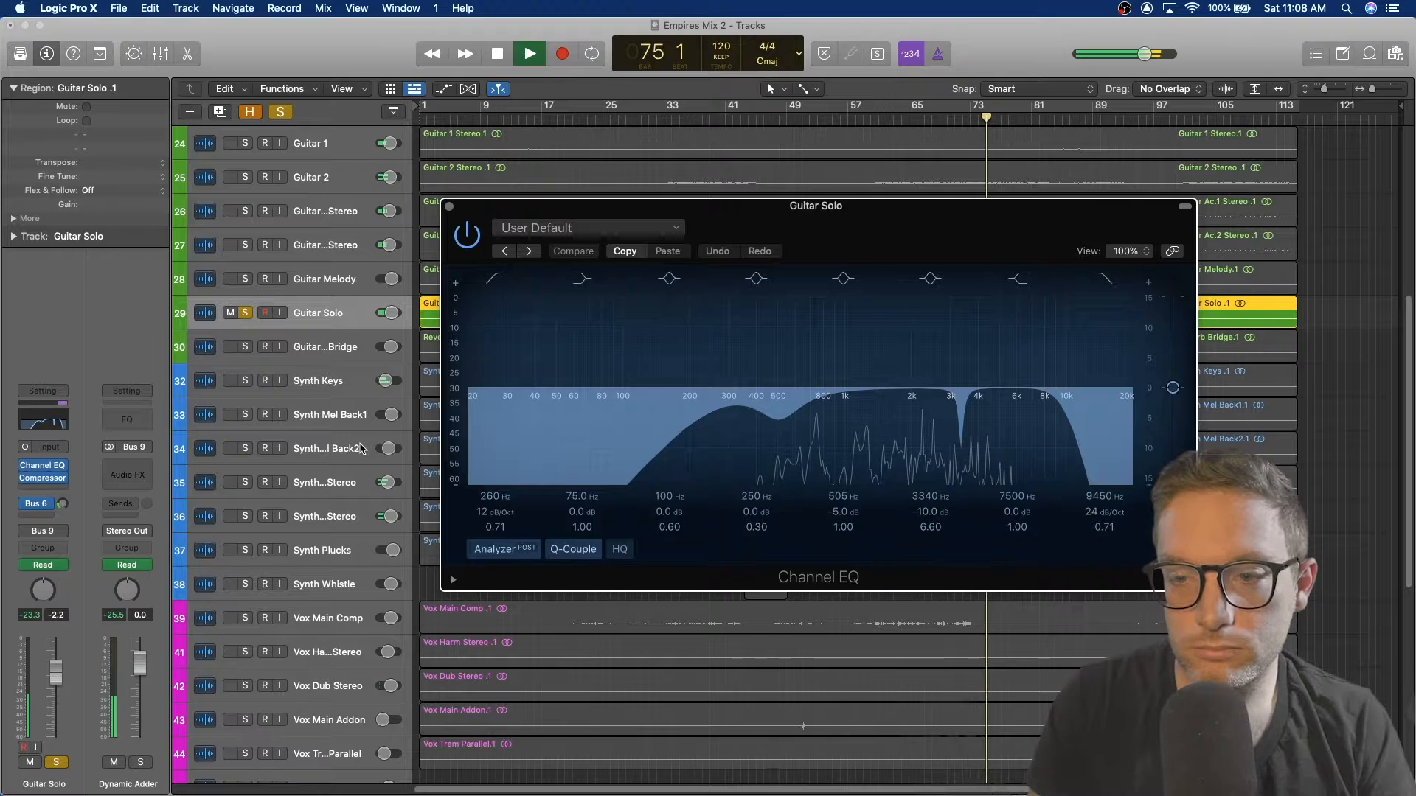
{"action": "key", "text": "space"}
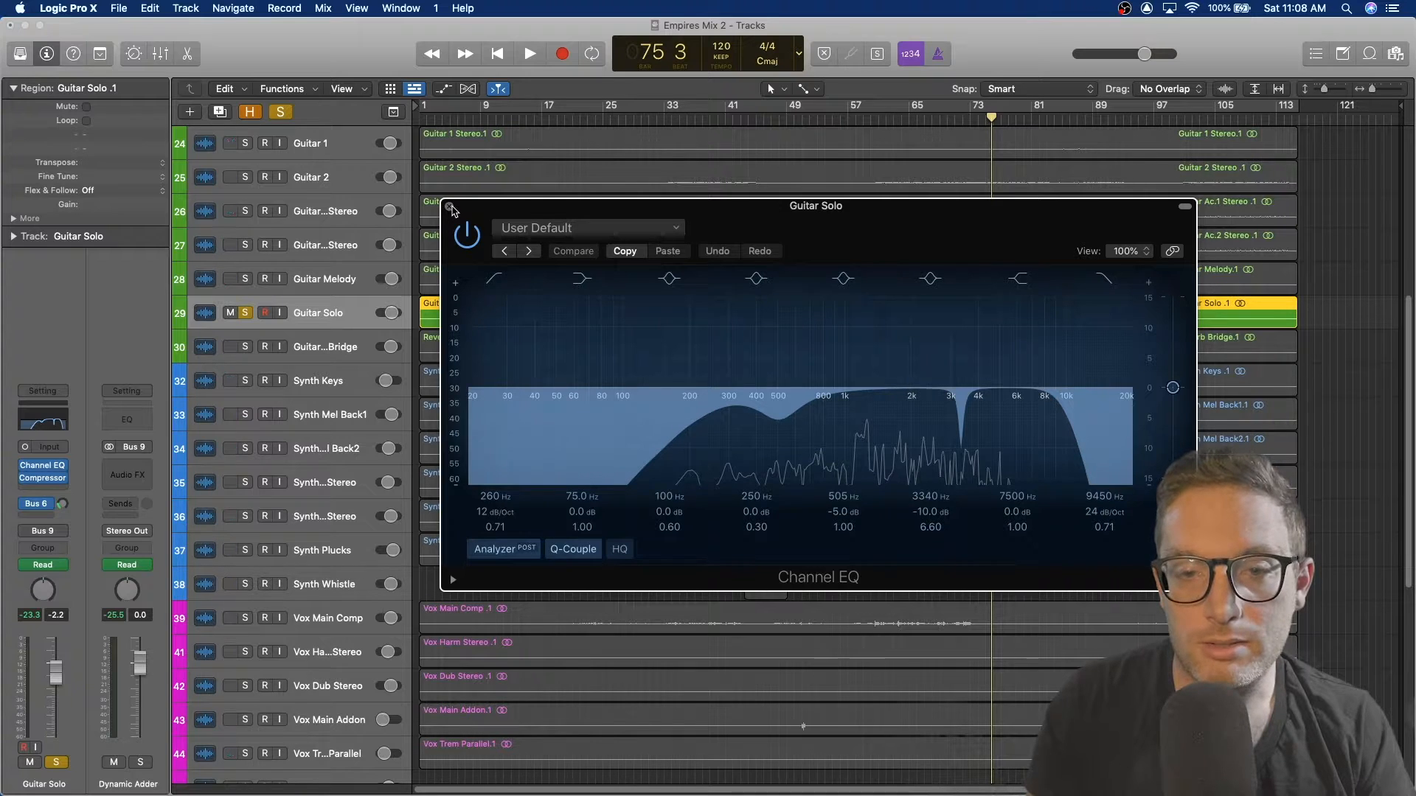
Step: Close the EQ, resume playback and inspect Guitar Solo's Compressor, then close it and stop playback
{"action": "left_click", "coordinate": [450, 208]}
{"action": "key", "text": "space"}
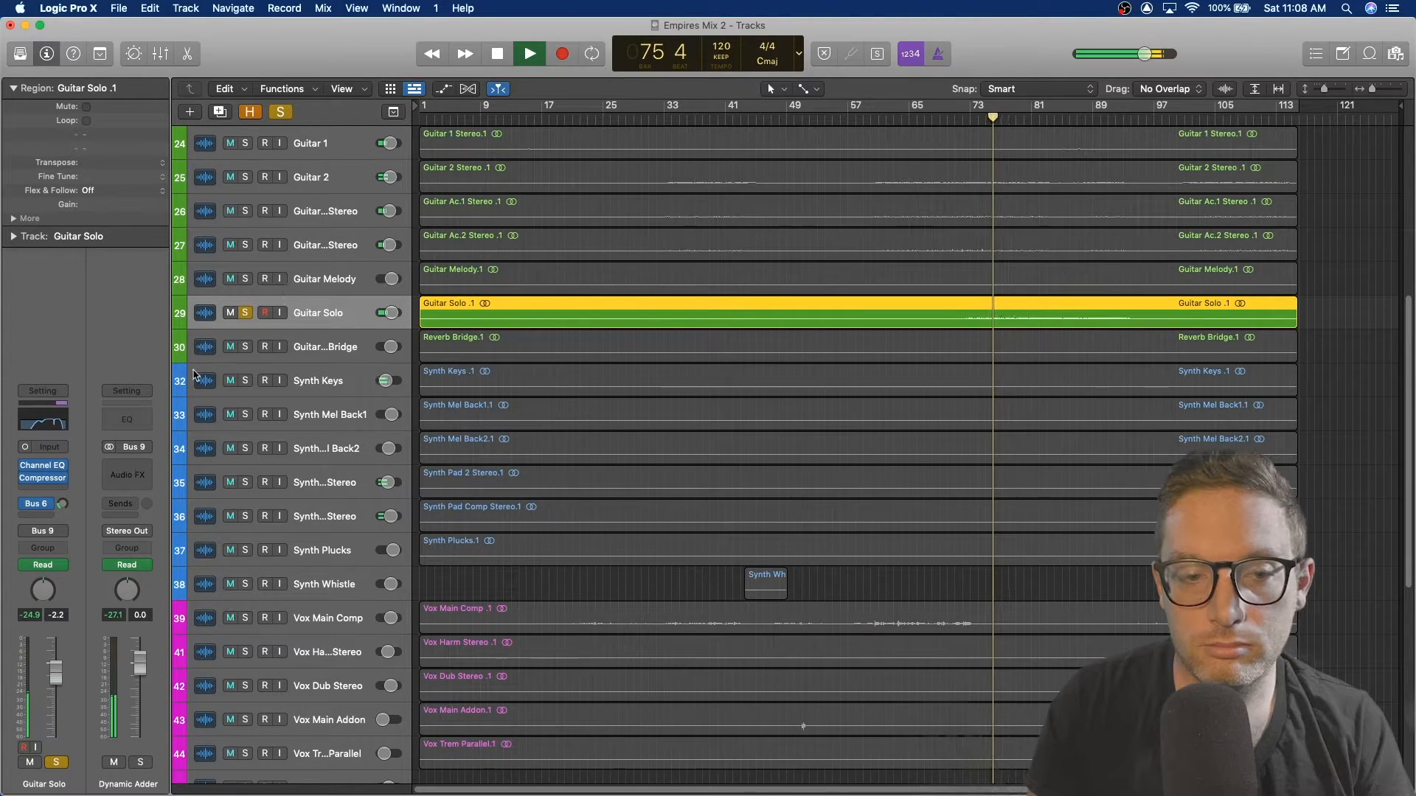
{"action": "left_click", "coordinate": [45, 481]}
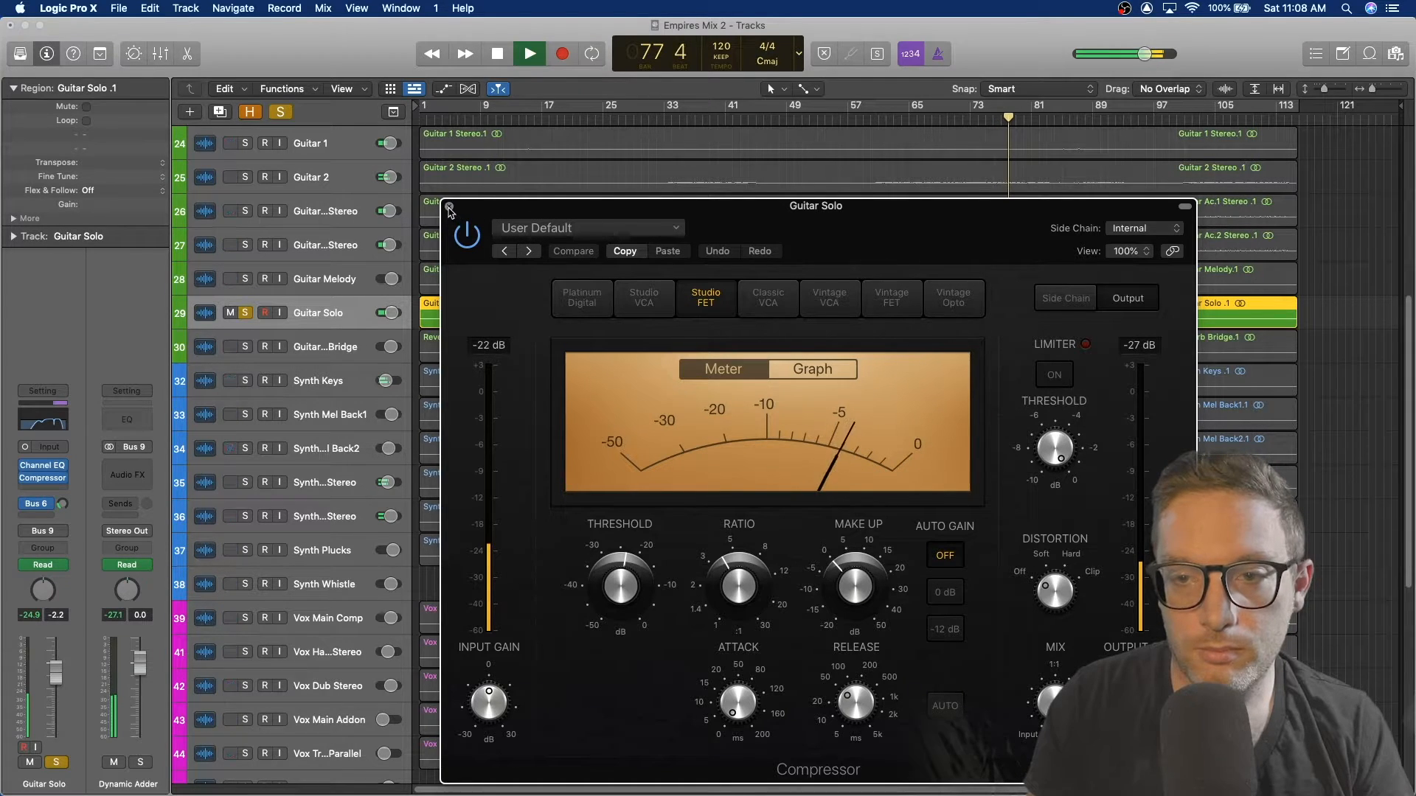
{"action": "left_click", "coordinate": [449, 206]}
{"action": "key", "text": "space"}
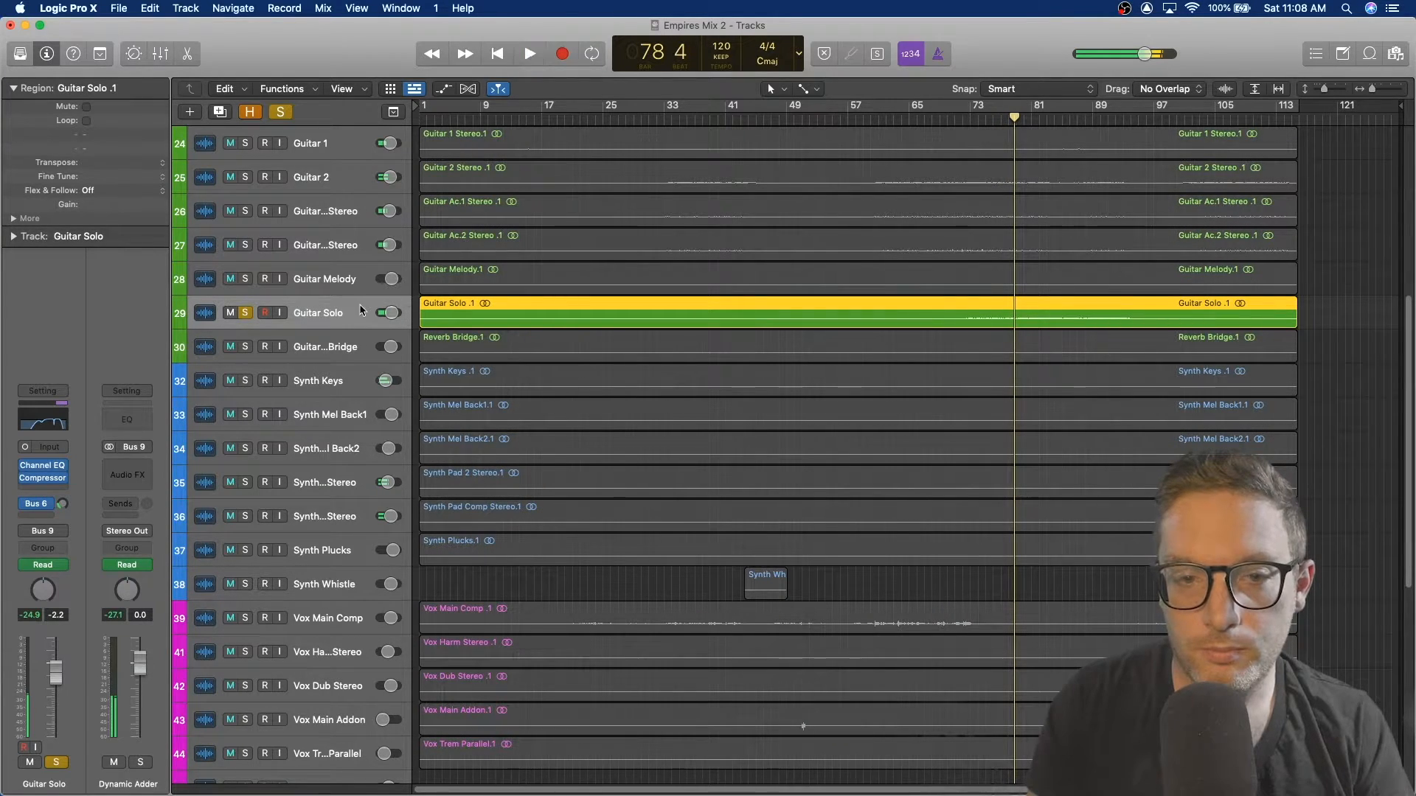
Step: Unsolo Guitar Solo and briefly play the full mix from the current position
{"action": "left_click", "coordinate": [249, 316]}
{"action": "key", "text": "space"}
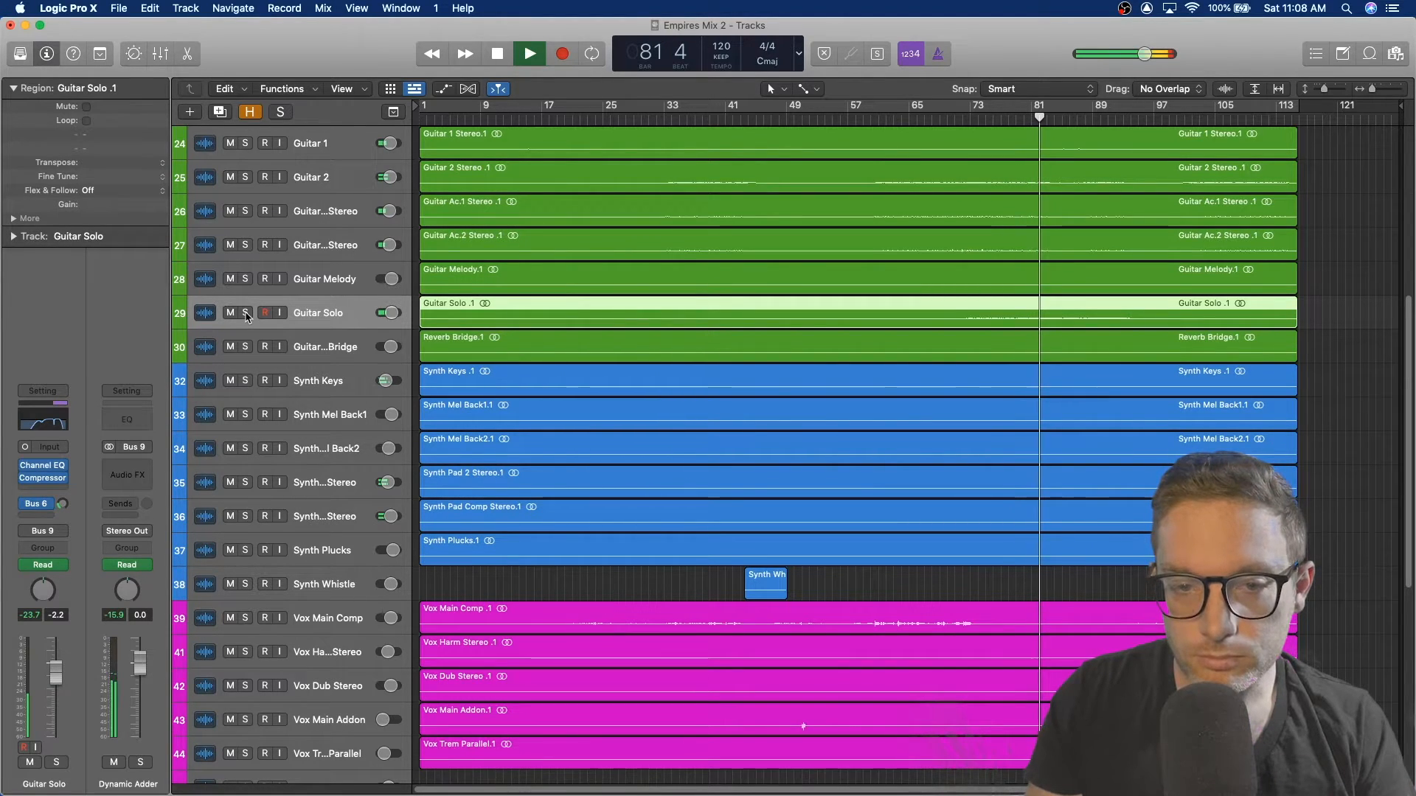
{"action": "key", "text": "space"}
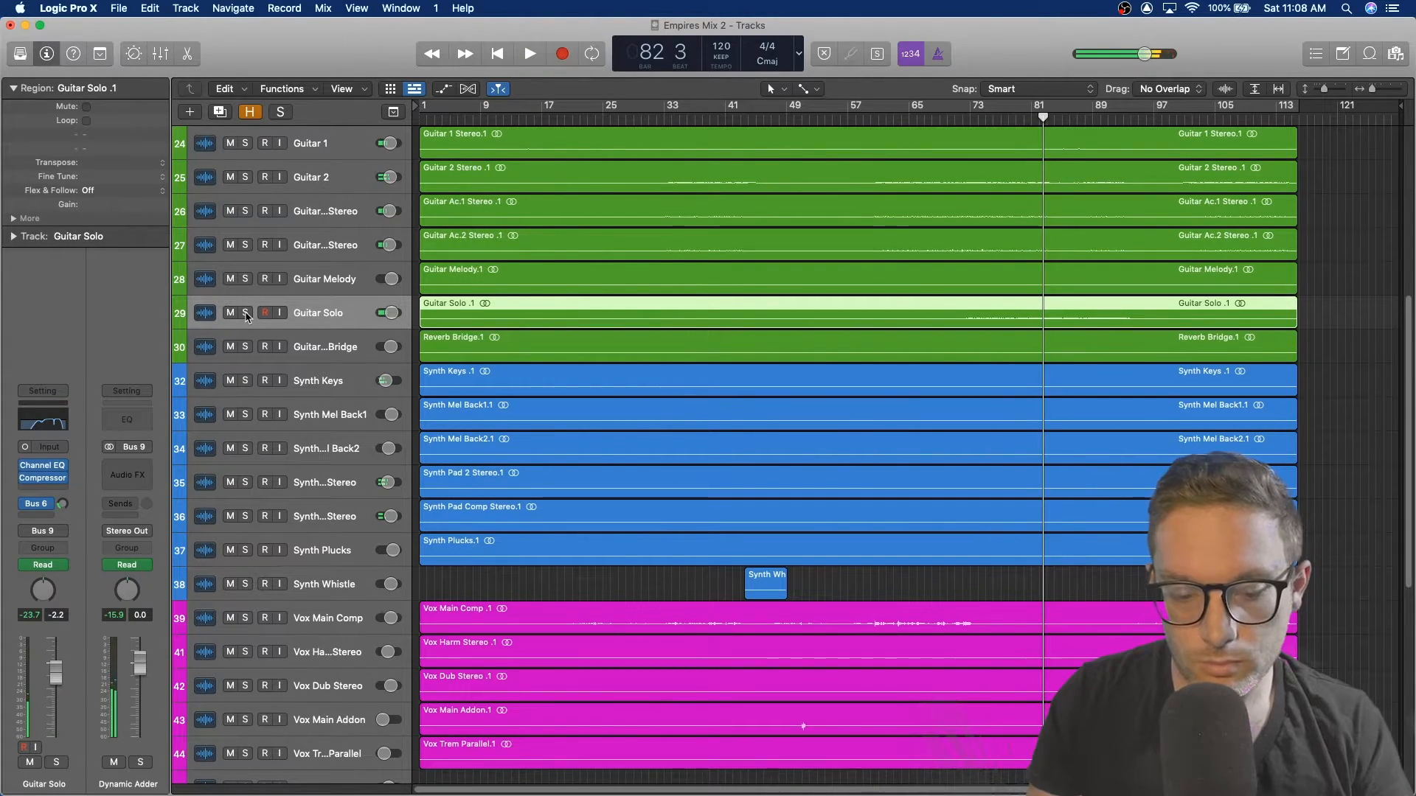
Step: Open the Mixer and scroll through all channel strips' plug-ins, sends and outputs, then close it
{"action": "key", "text": "x"}
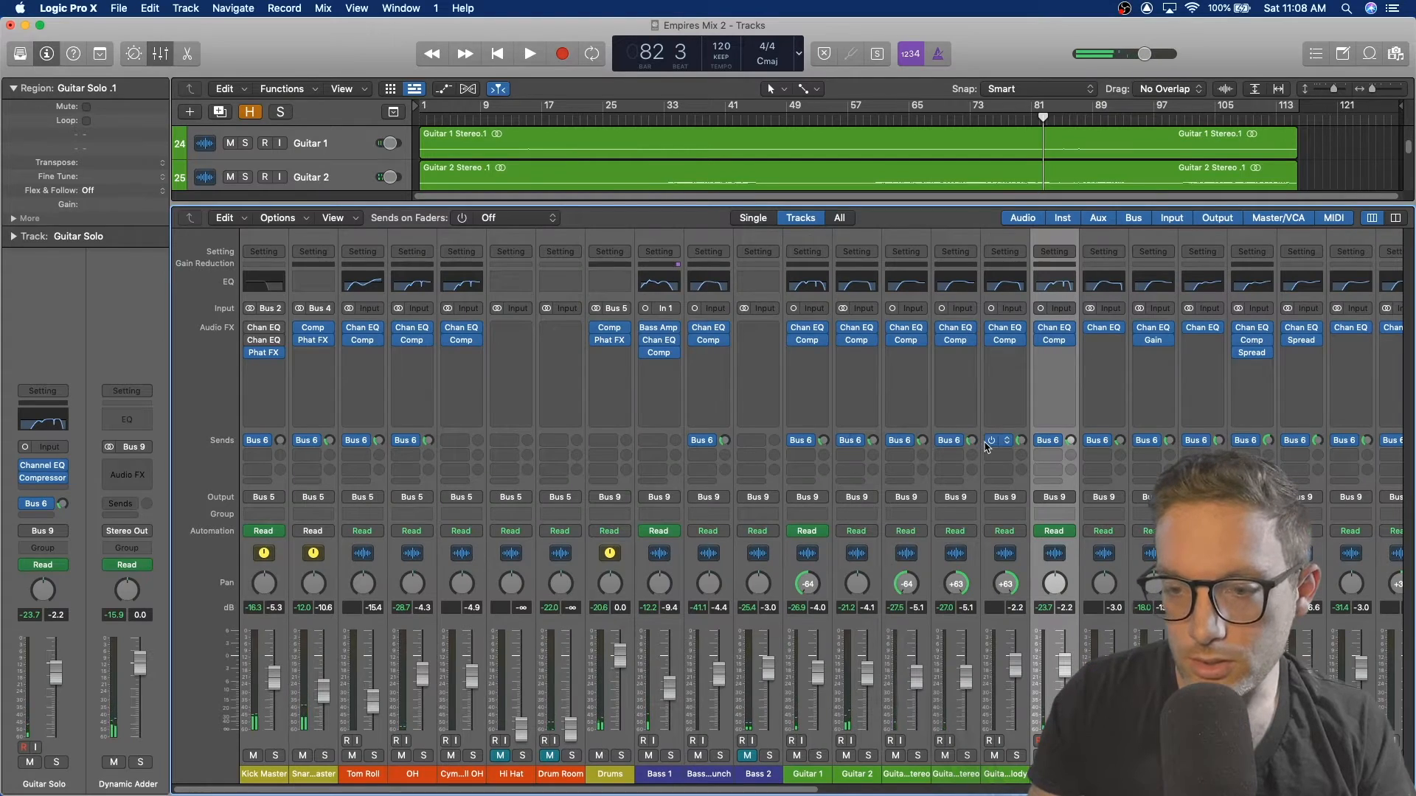
{"action": "scroll", "coordinate": [1073, 466], "scroll_direction": "right", "scroll_amount": 20}
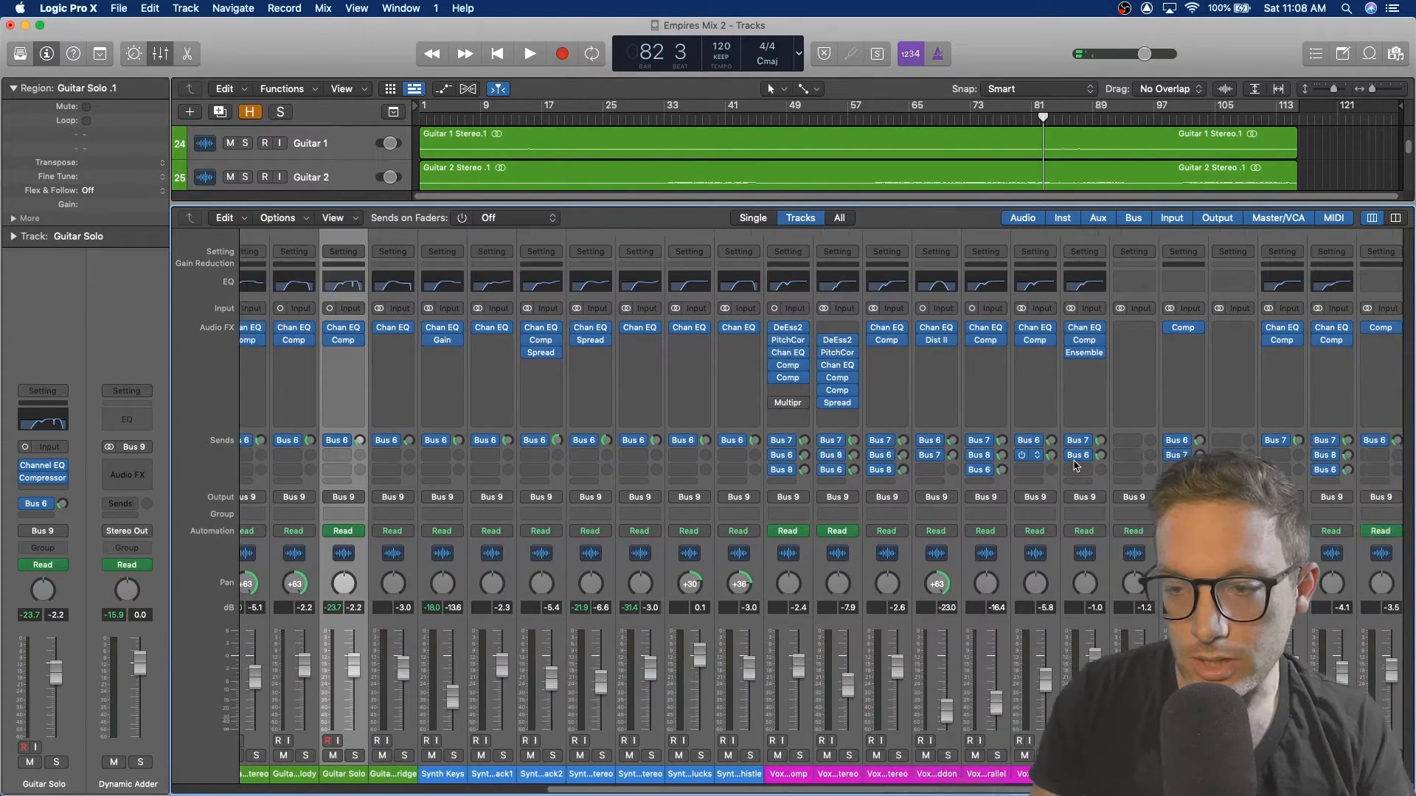
{"action": "scroll", "coordinate": [1073, 466], "scroll_direction": "left", "scroll_amount": 1}
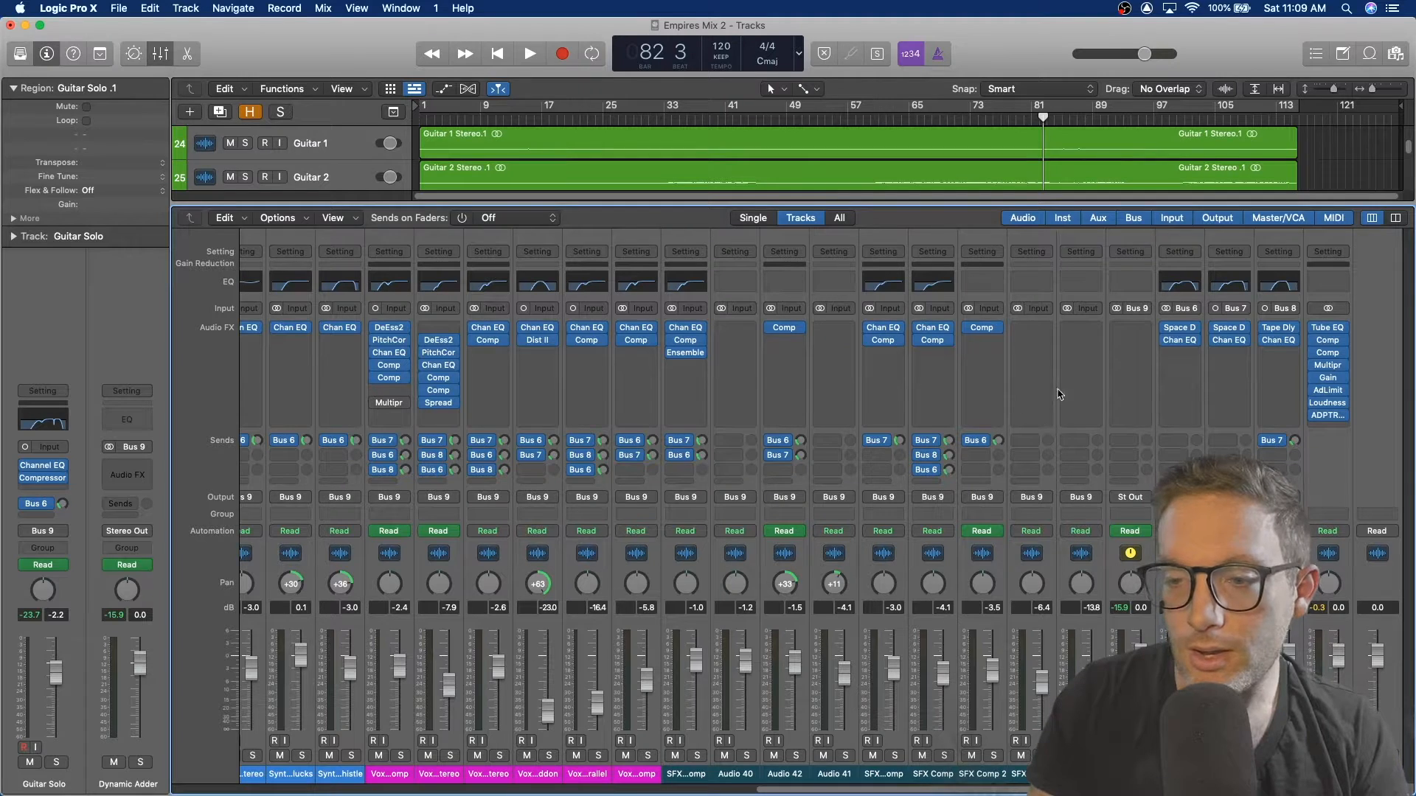
{"action": "scroll", "coordinate": [1056, 395], "scroll_direction": "left", "scroll_amount": 5}
{"action": "key", "text": "x"}
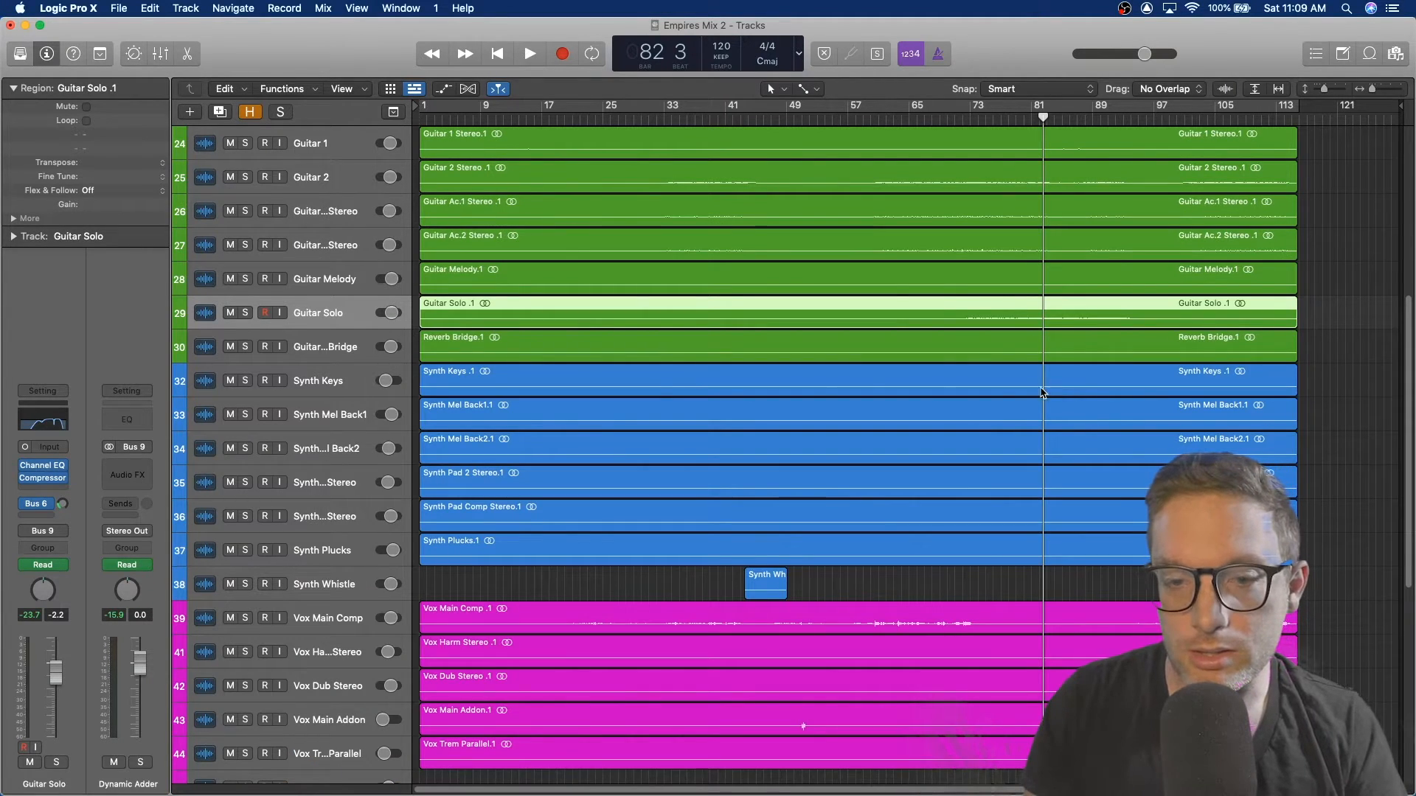
Step: Select Synth Keys, turn on waveform zoom and play from bar 33
{"action": "left_click", "coordinate": [330, 382]}
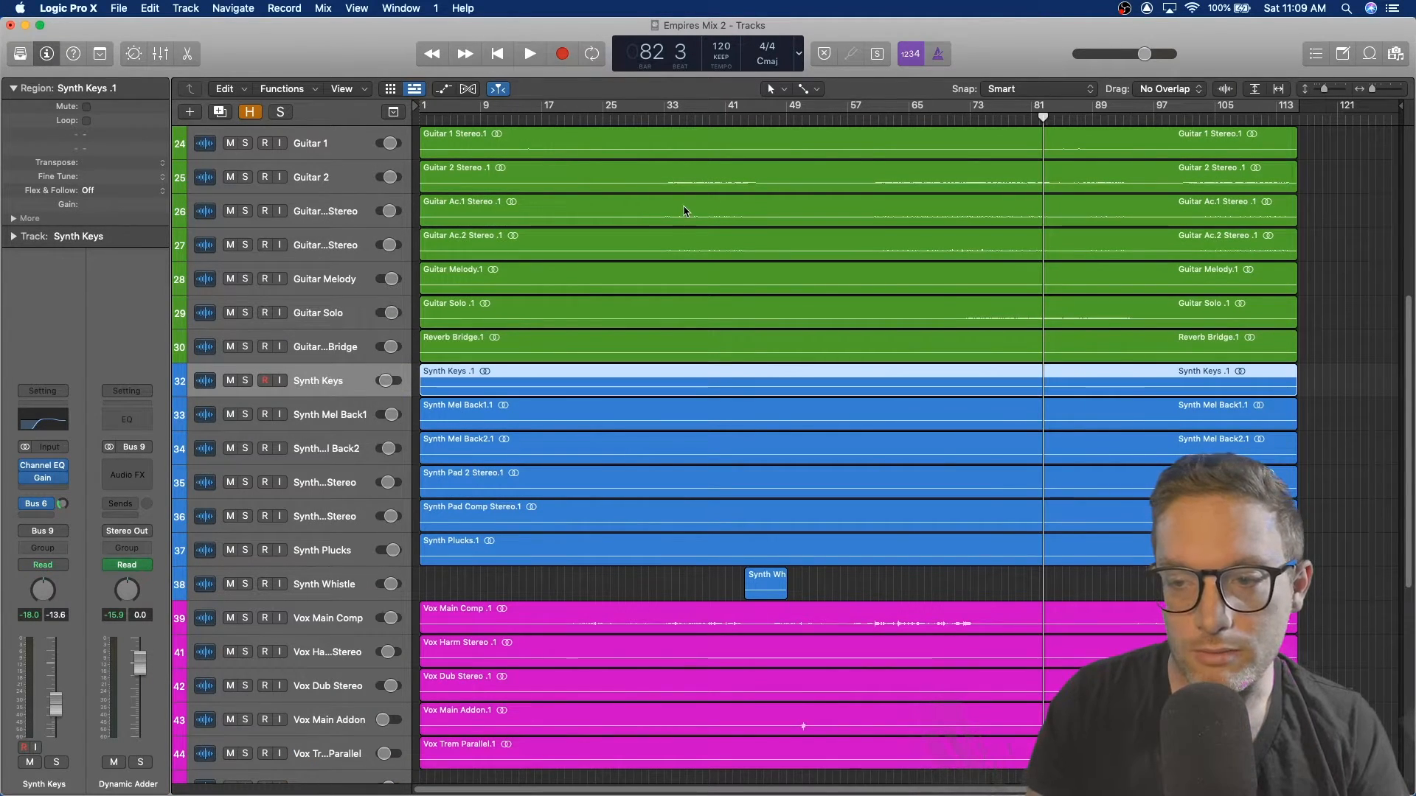
{"action": "left_click", "coordinate": [756, 117]}
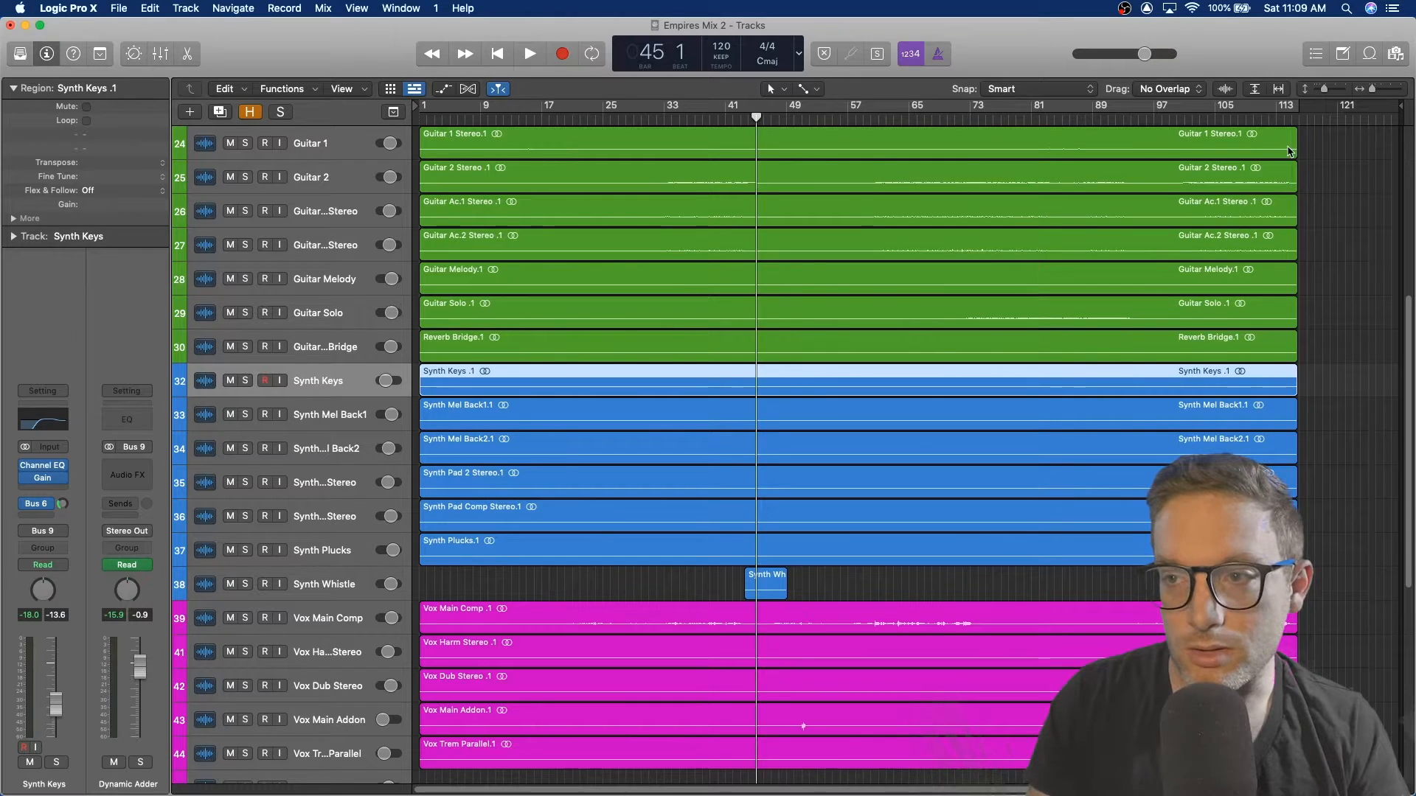
{"action": "left_click", "coordinate": [1227, 91]}
{"action": "left_click", "coordinate": [674, 120]}
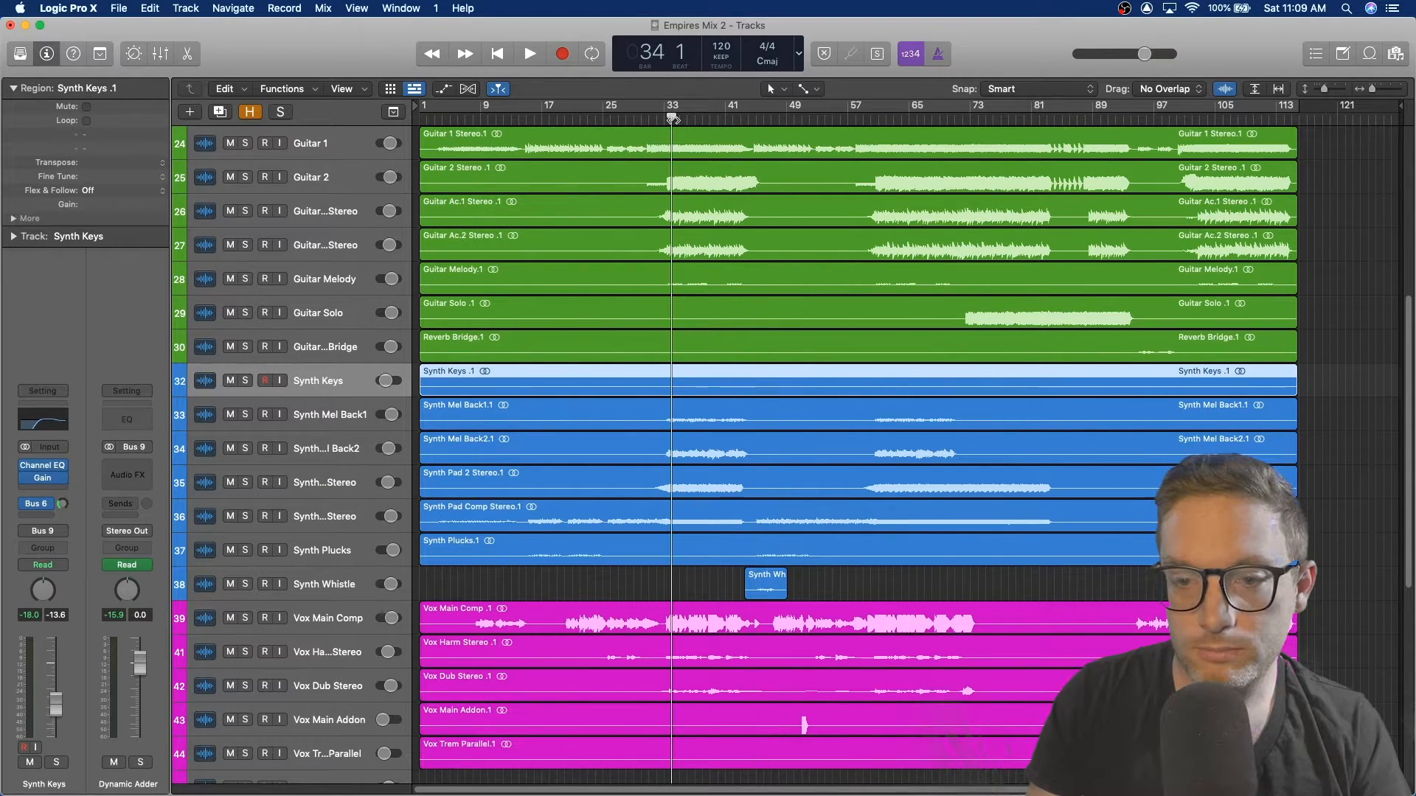
{"action": "key", "text": "space"}
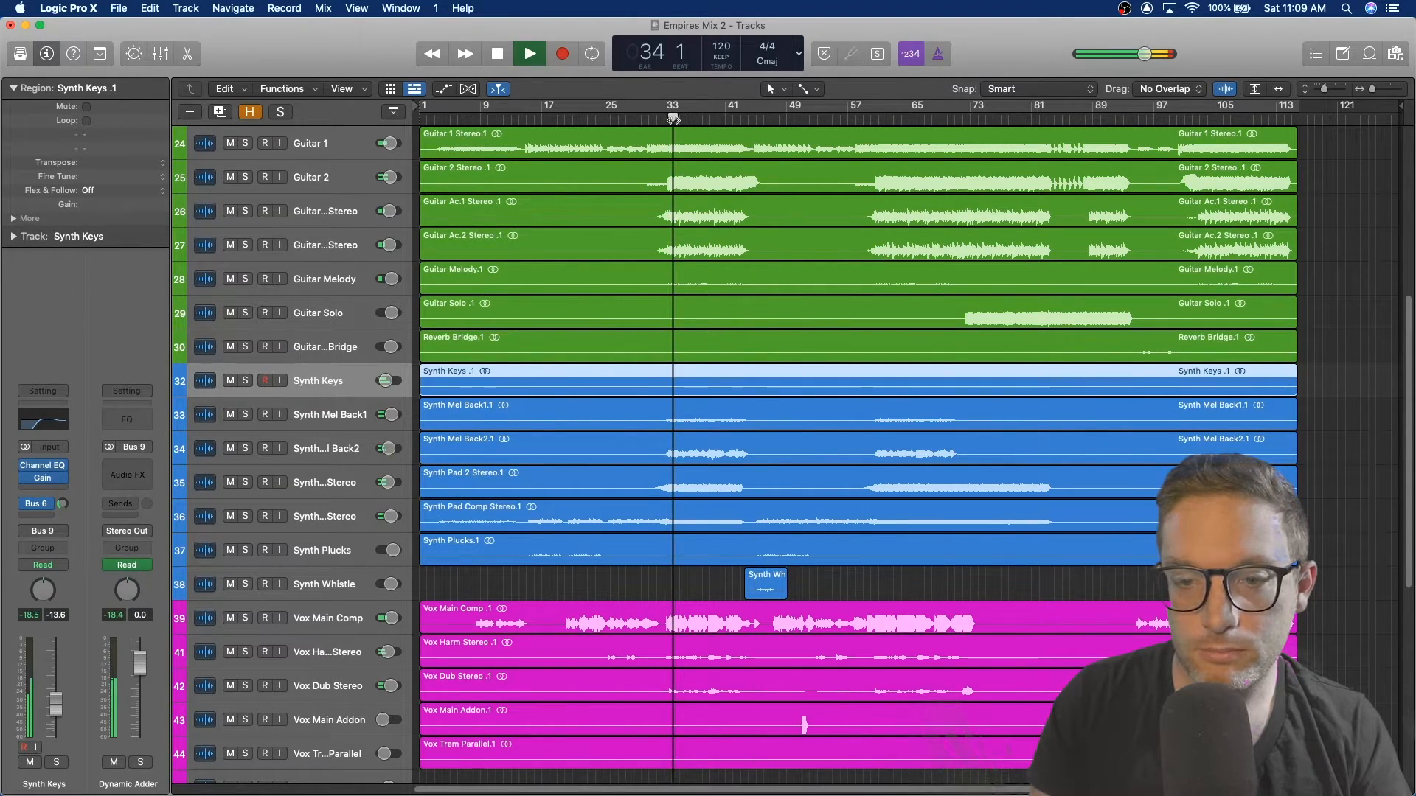
Step: Solo the synth tracks from Synth Mel Back1 through Synth Whistle
{"action": "left_click", "coordinate": [245, 415]}
{"action": "left_click", "coordinate": [246, 449]}
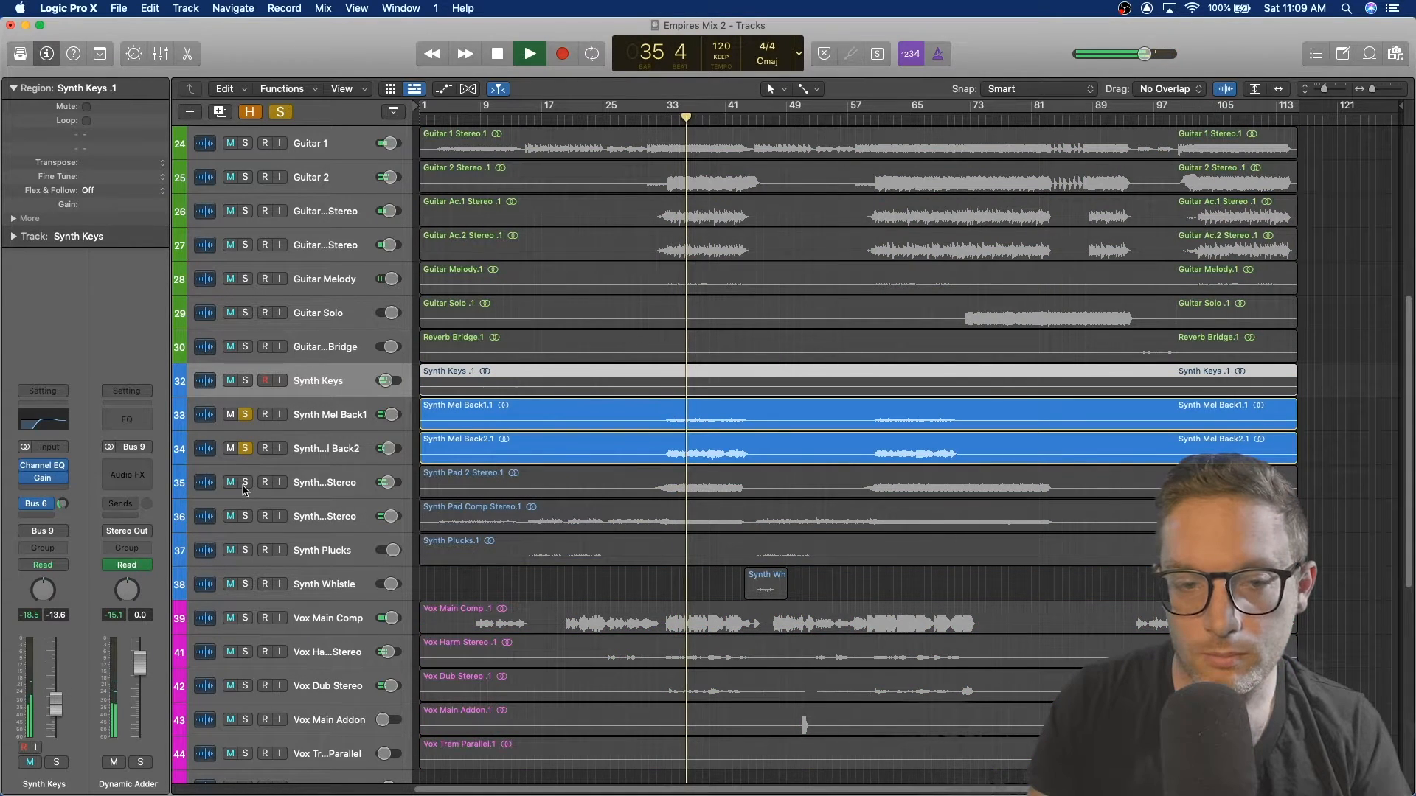
{"action": "left_click", "coordinate": [245, 482]}
{"action": "left_click", "coordinate": [244, 516]}
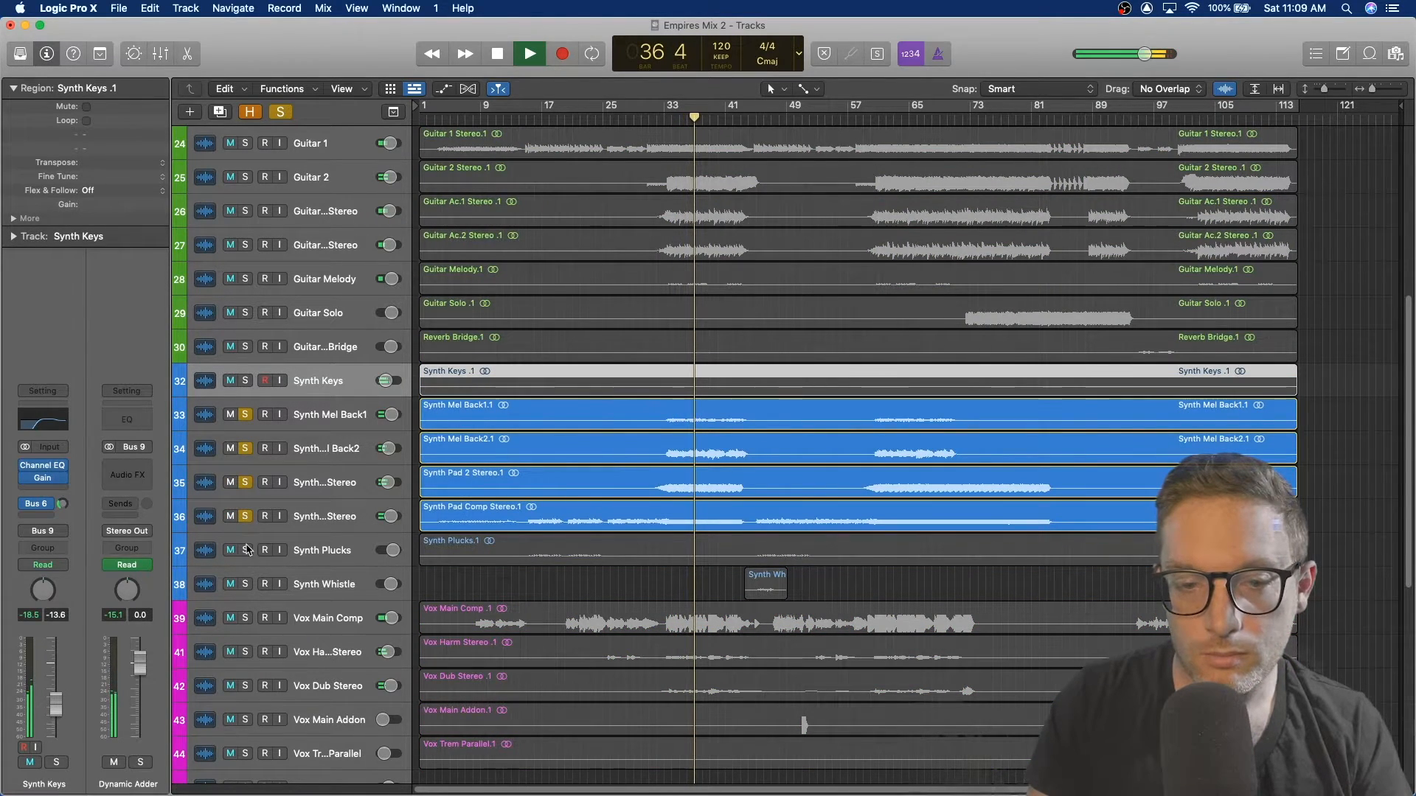
{"action": "left_click", "coordinate": [246, 551]}
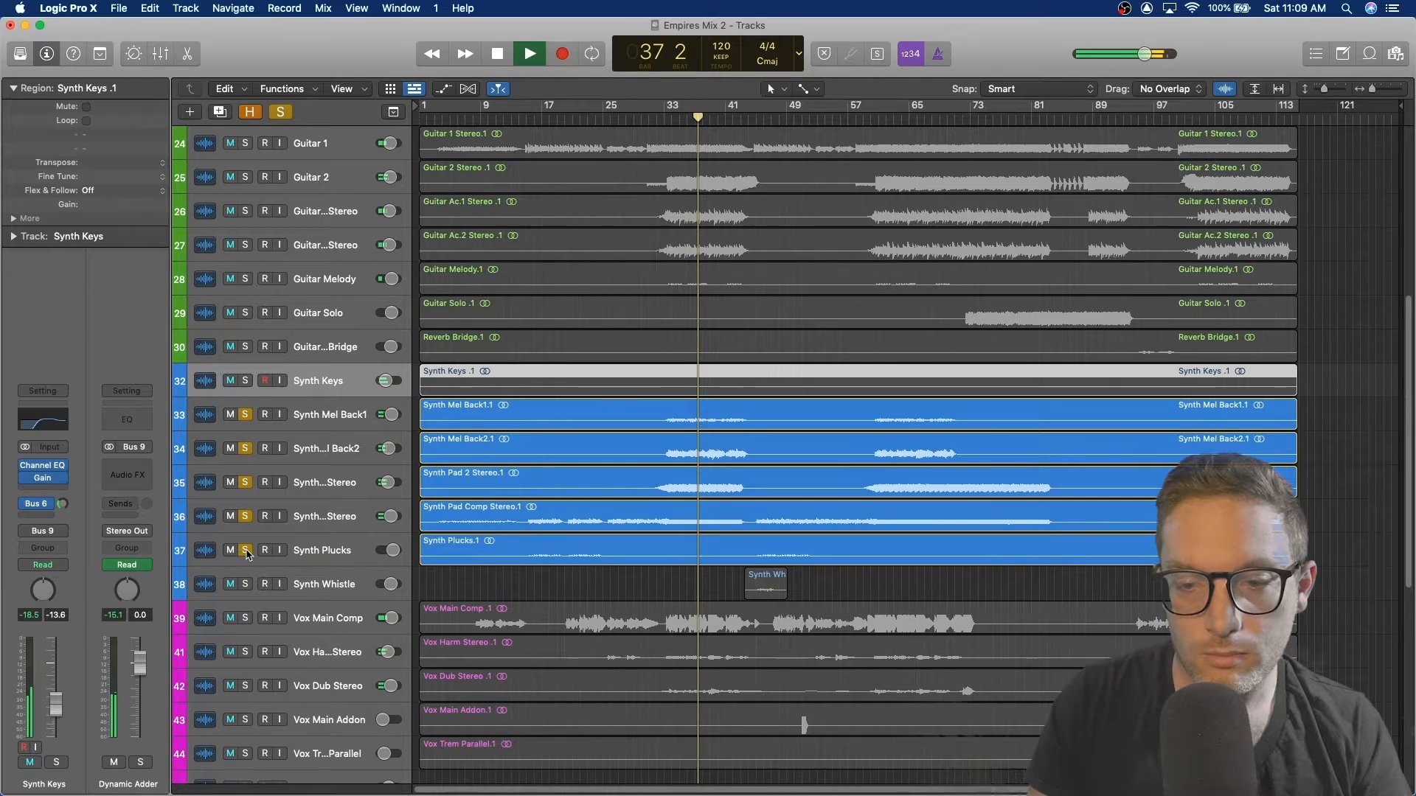
{"action": "left_click", "coordinate": [246, 584]}
Step: Select Synth Mel Back1 and inspect its Channel EQ, then close it
{"action": "left_click", "coordinate": [344, 418]}
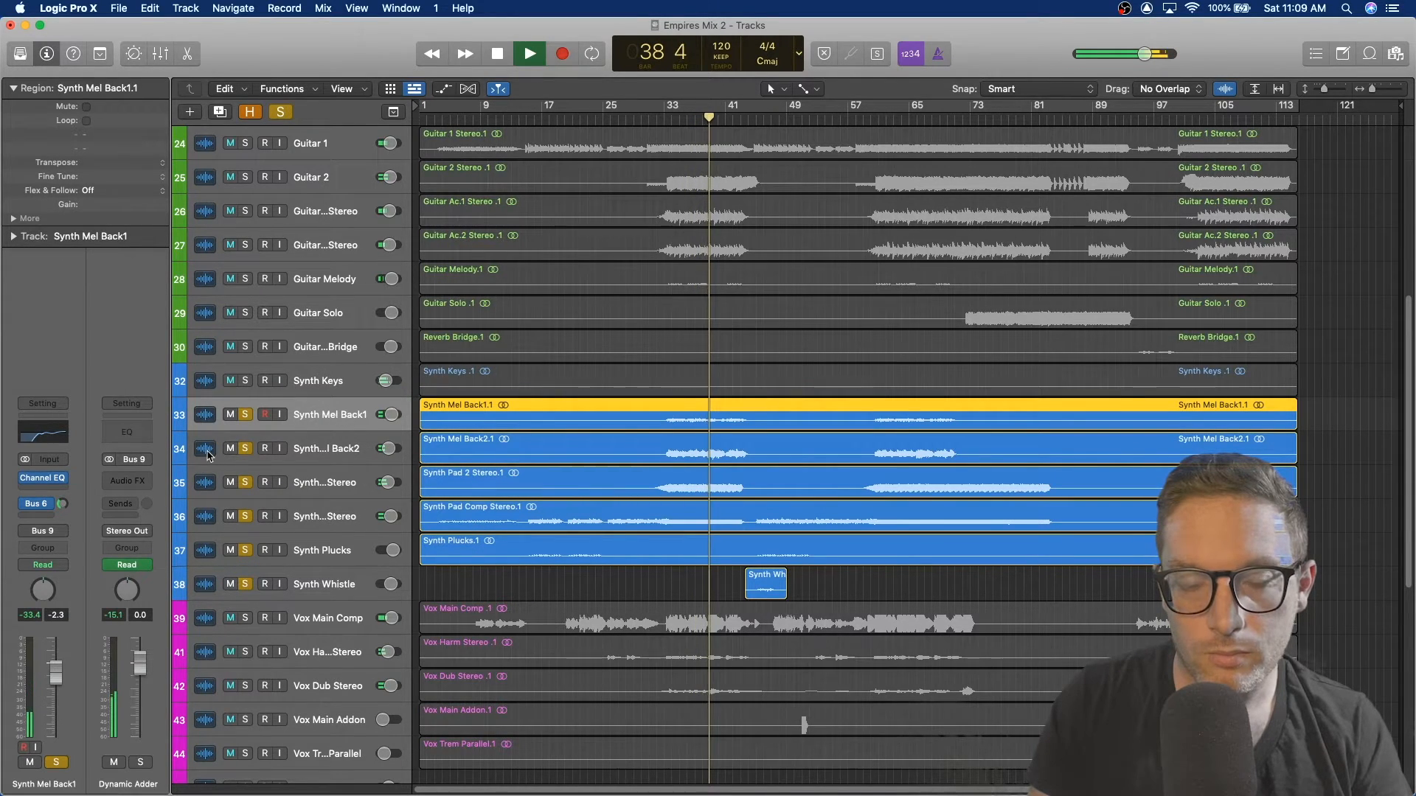
{"action": "left_click", "coordinate": [44, 478]}
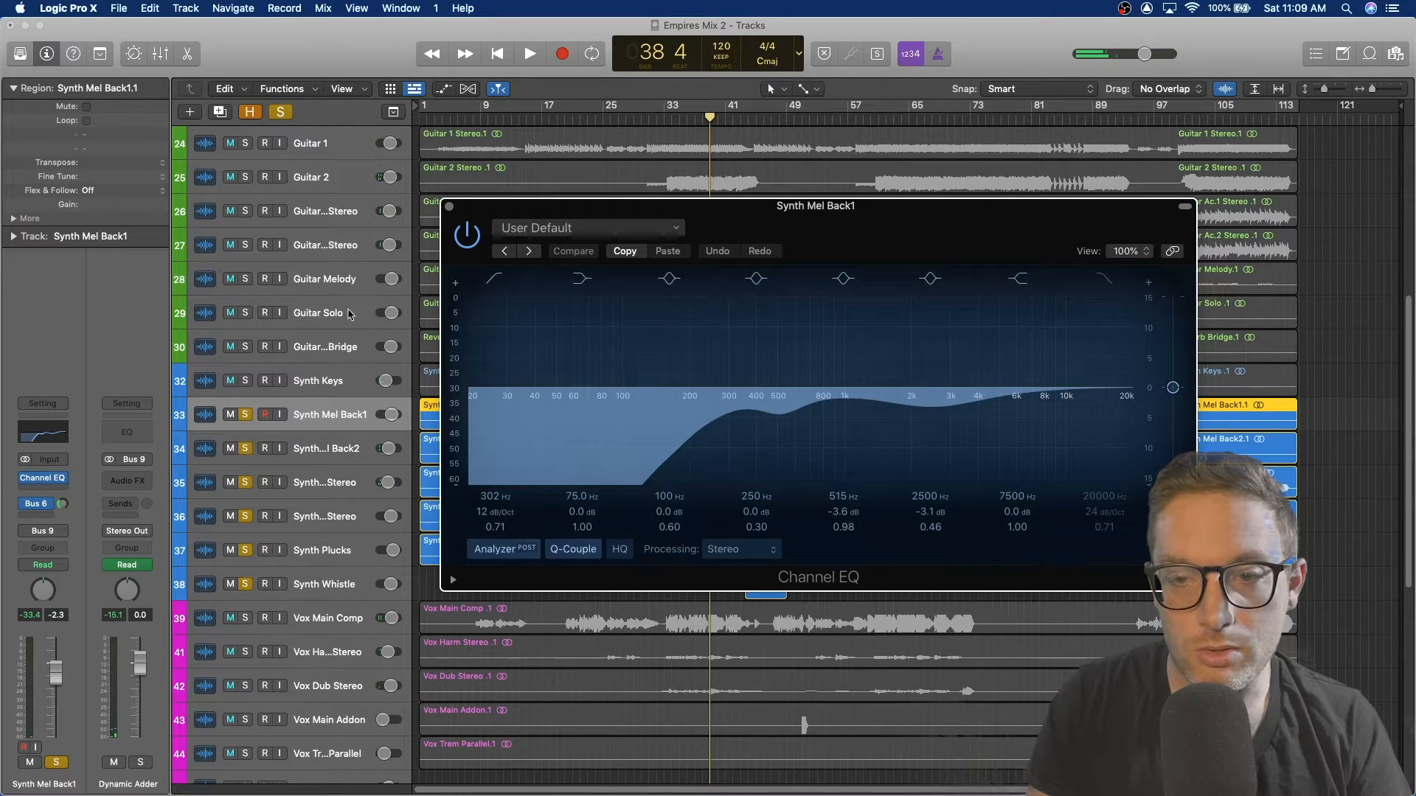
{"action": "left_click", "coordinate": [450, 207]}
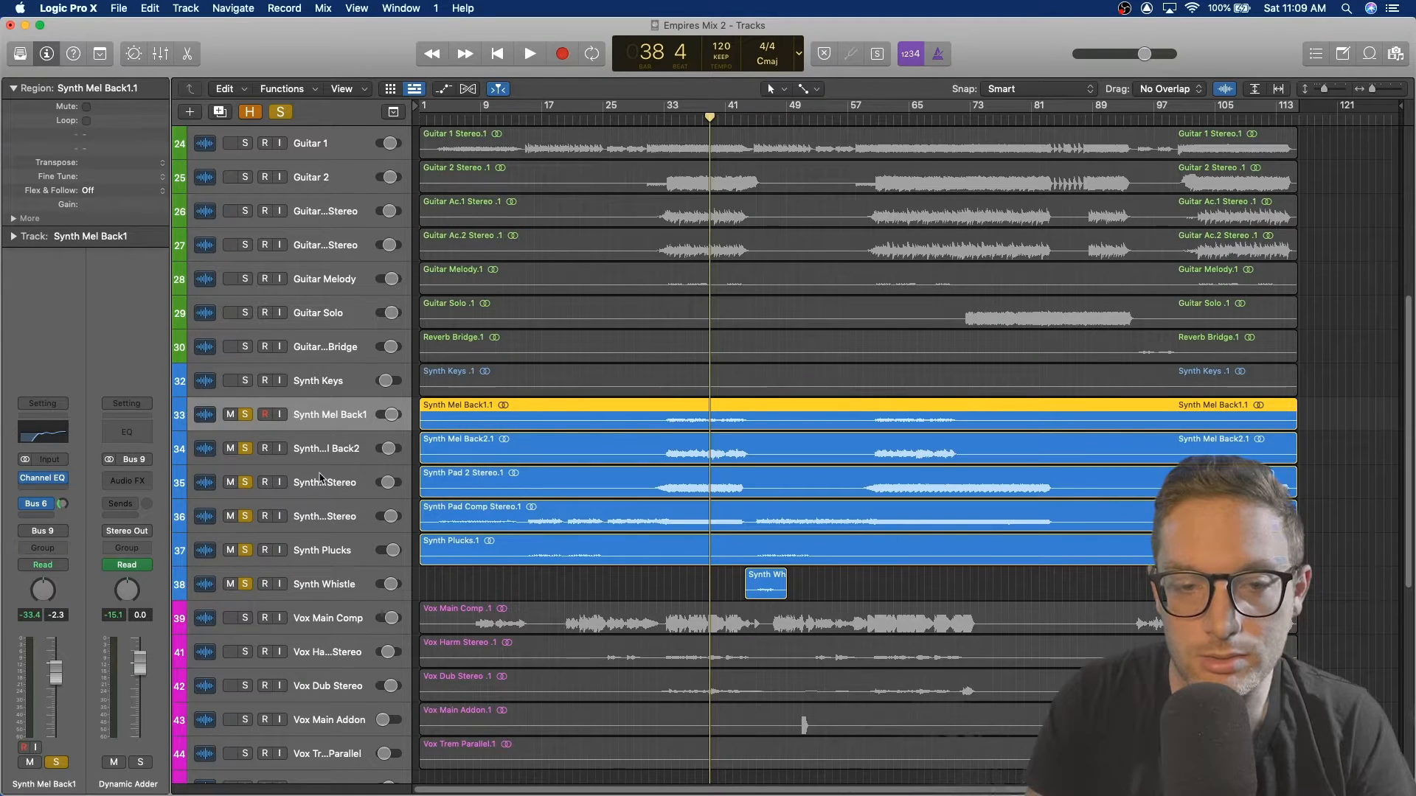
Step: Select Synth Mel Back2, inspect its Channel EQ, and open its Stereo Spread plug-in
{"action": "left_click", "coordinate": [335, 443]}
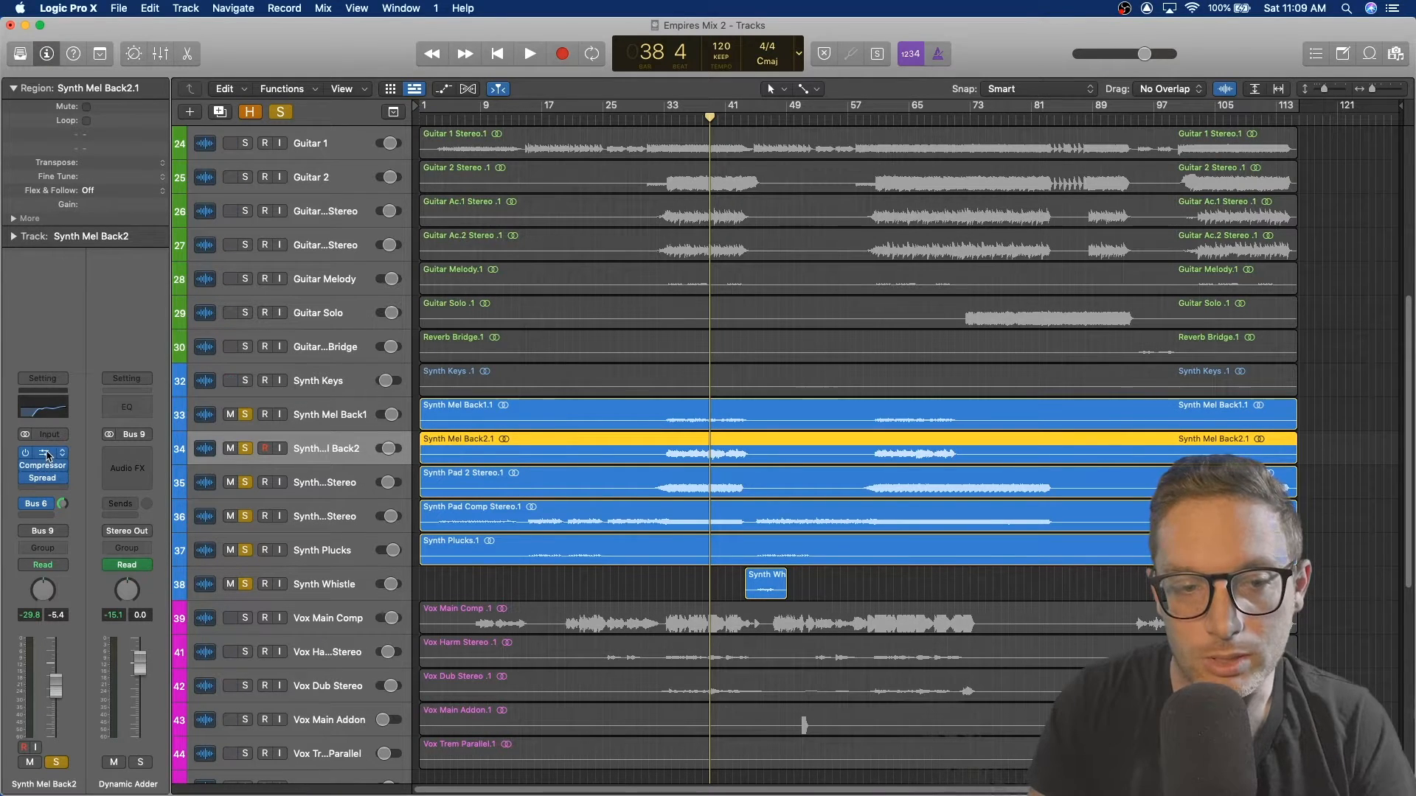
{"action": "left_click", "coordinate": [46, 454]}
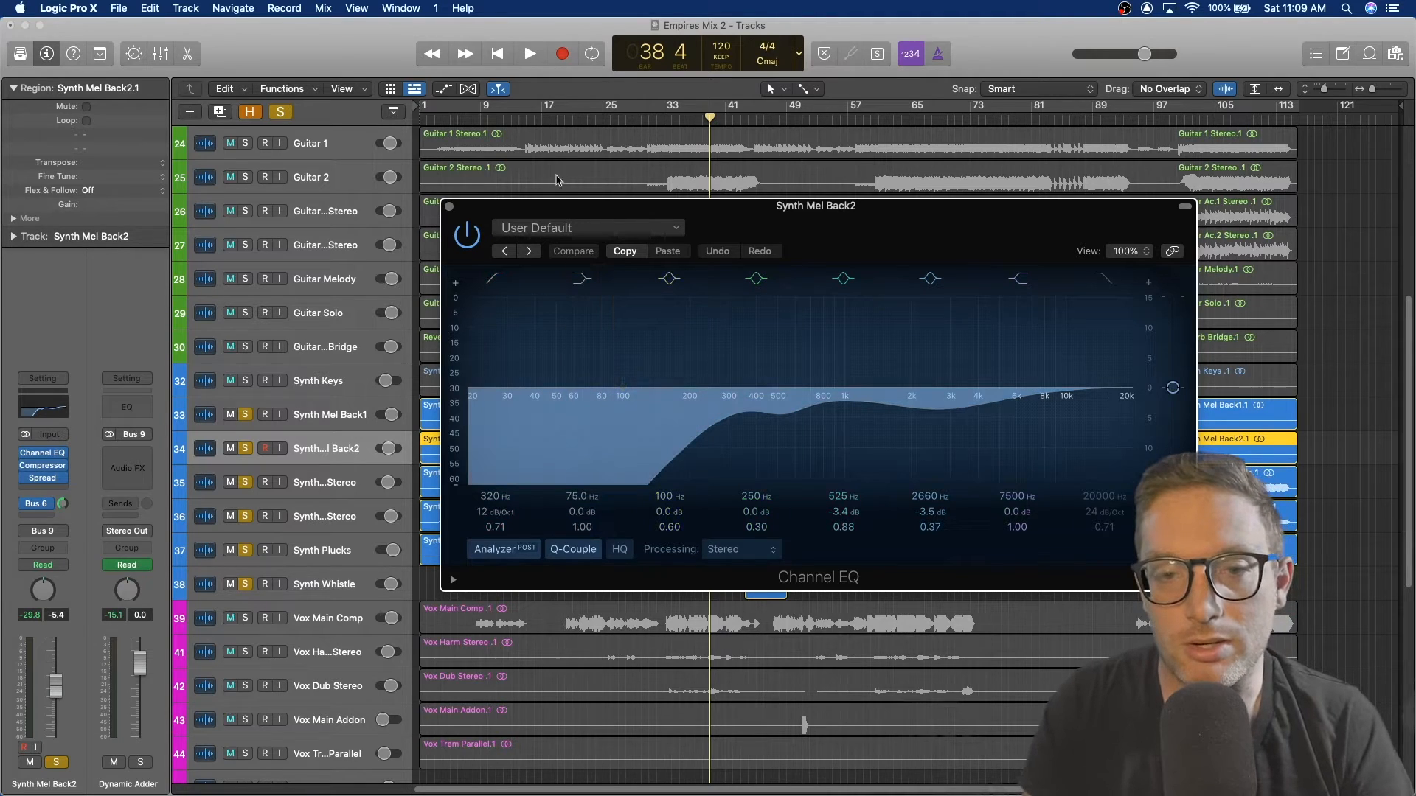
{"action": "left_click", "coordinate": [449, 208]}
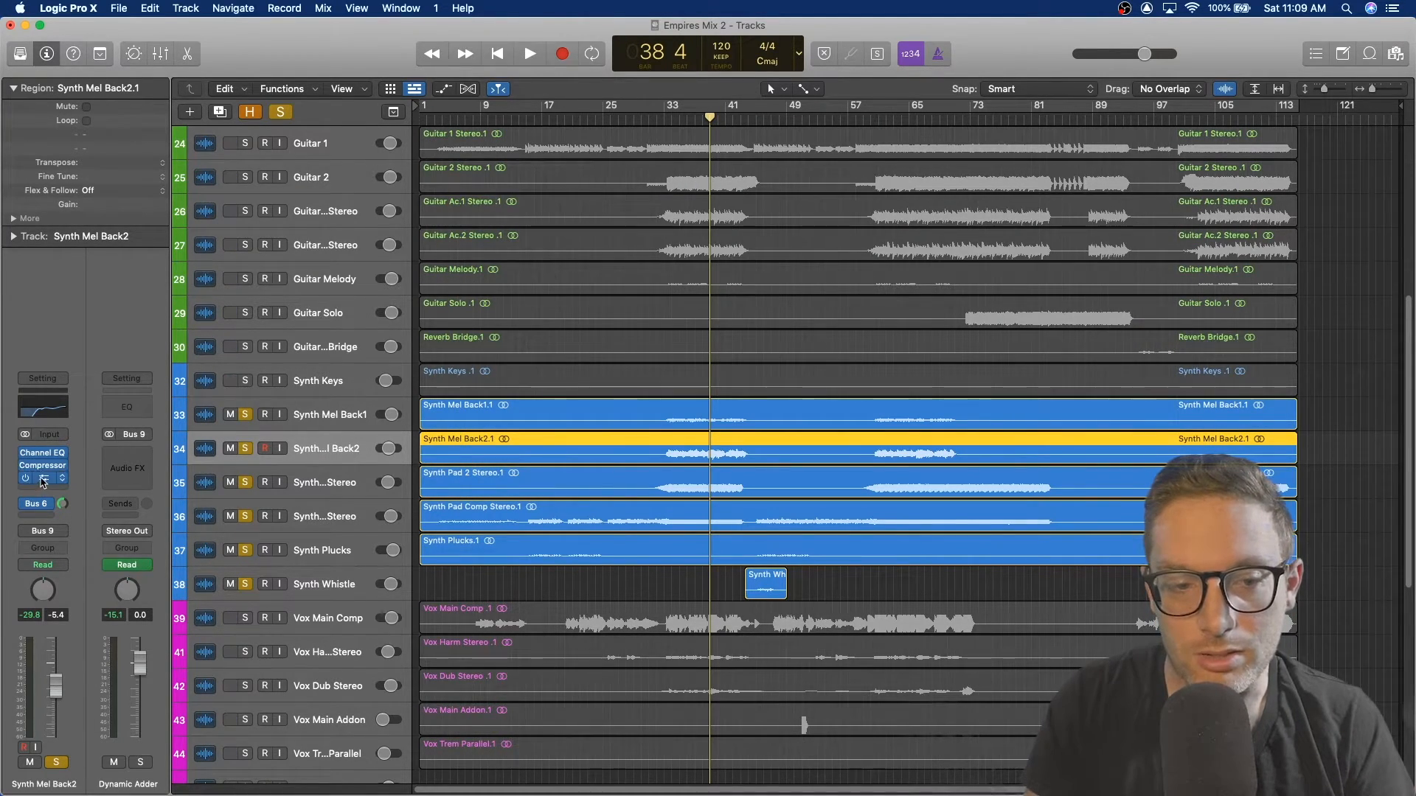
{"action": "left_click", "coordinate": [43, 479]}
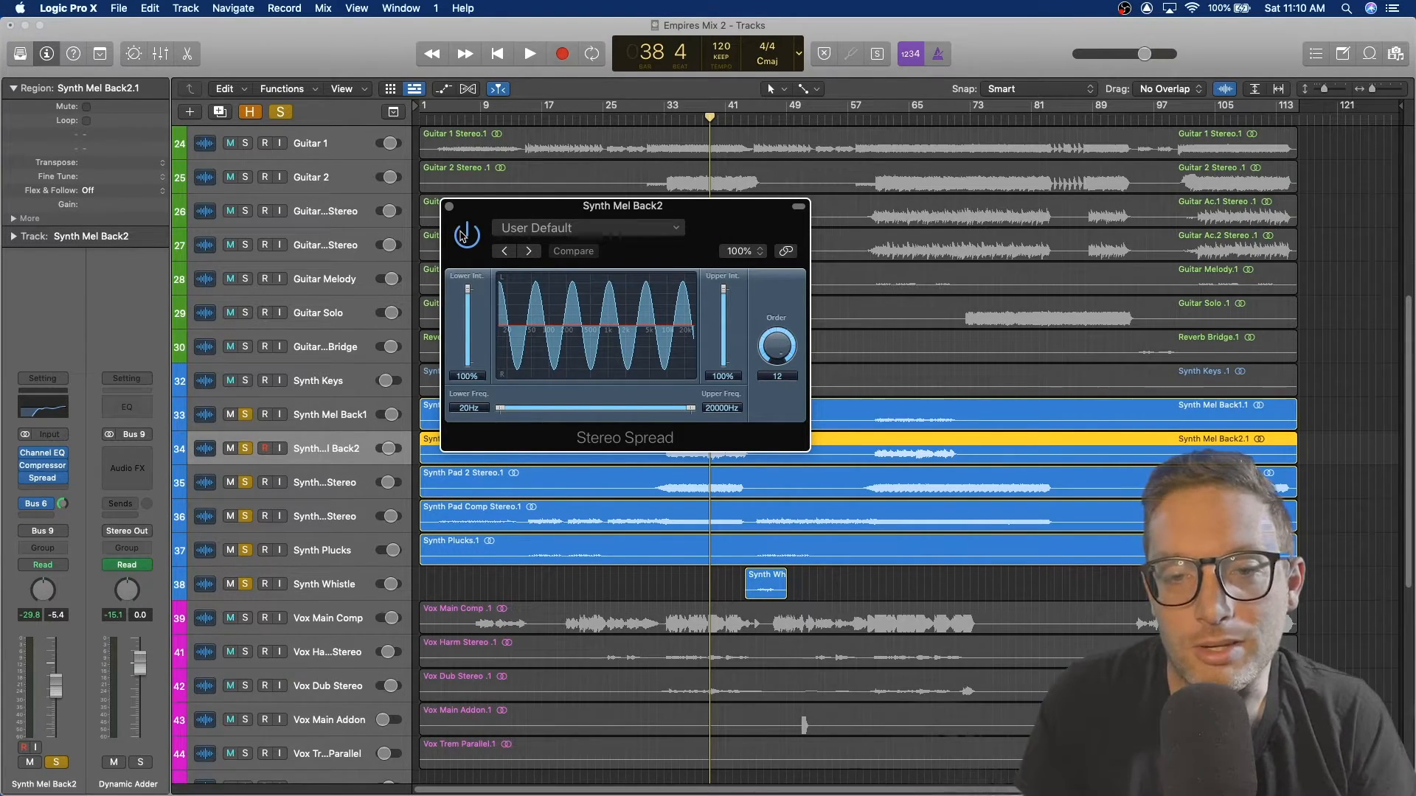
Step: Start playback and unsolo every synth track except Synth Mel Back2
{"action": "key", "text": "space"}
{"action": "left_click", "coordinate": [245, 414]}
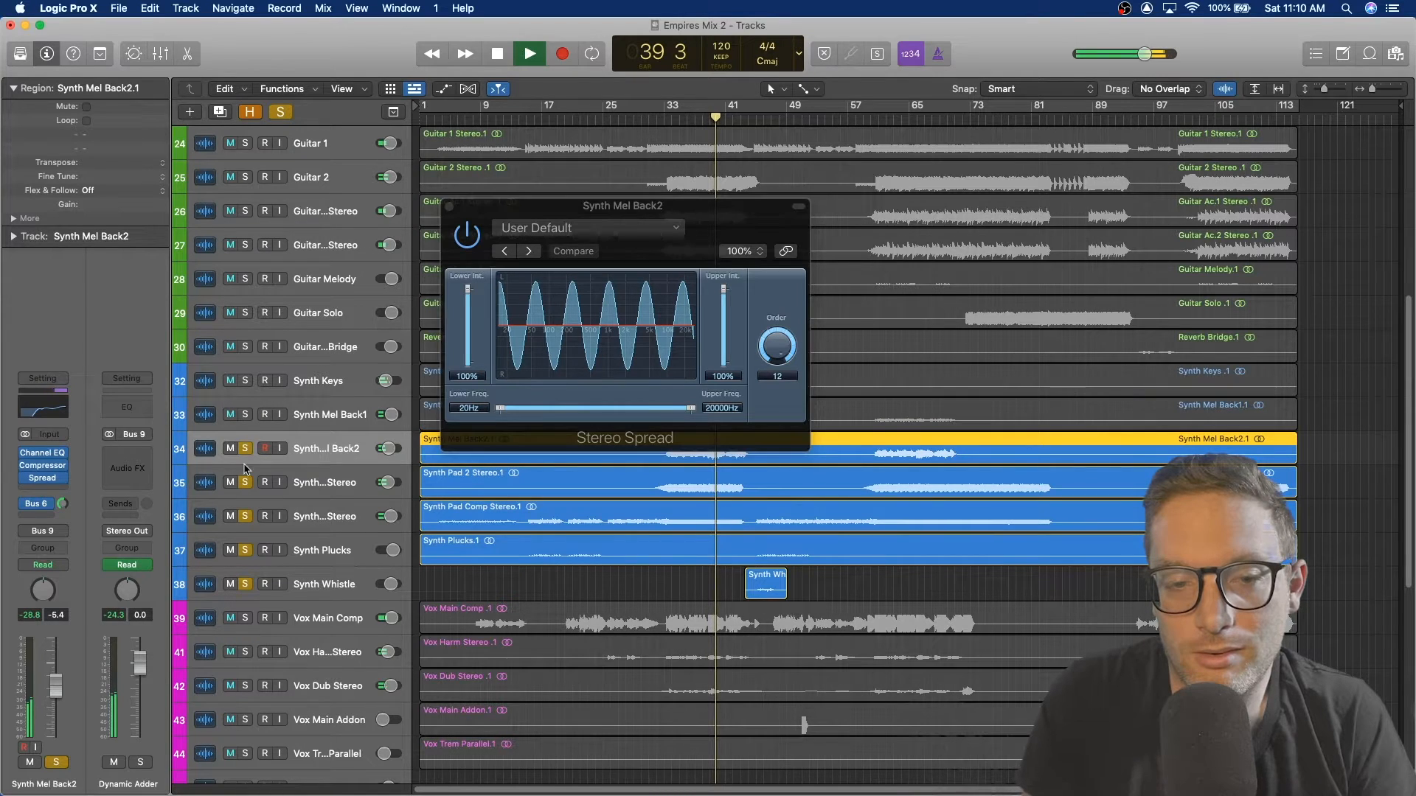
{"action": "left_click", "coordinate": [244, 482]}
{"action": "left_click", "coordinate": [246, 516]}
{"action": "left_click", "coordinate": [245, 550]}
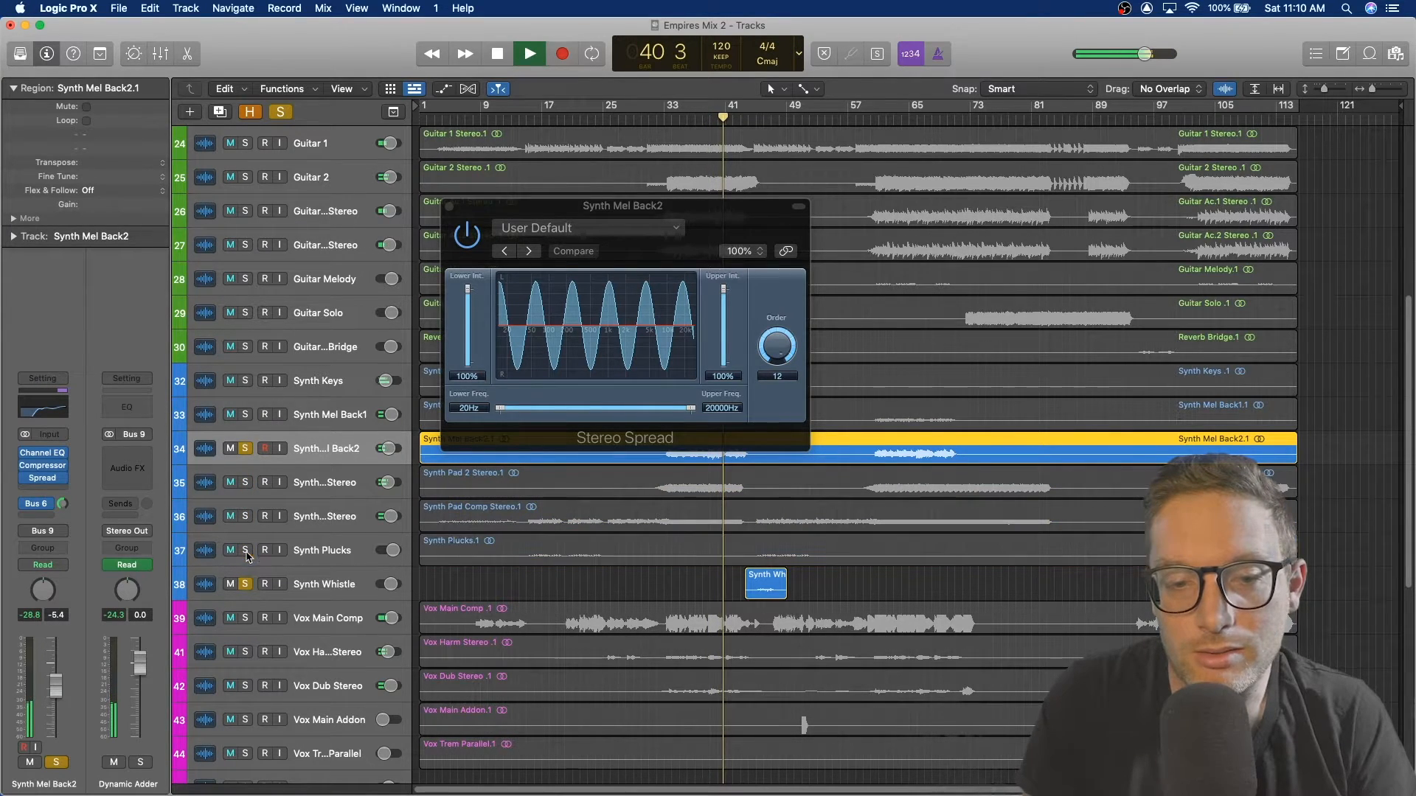
{"action": "left_click", "coordinate": [245, 584]}
Step: Compare Synth Mel Back2 with and without Stereo Spread by toggling its bypass, replaying from bar 37, then stop and close the plug-in
{"action": "left_click", "coordinate": [471, 238]}
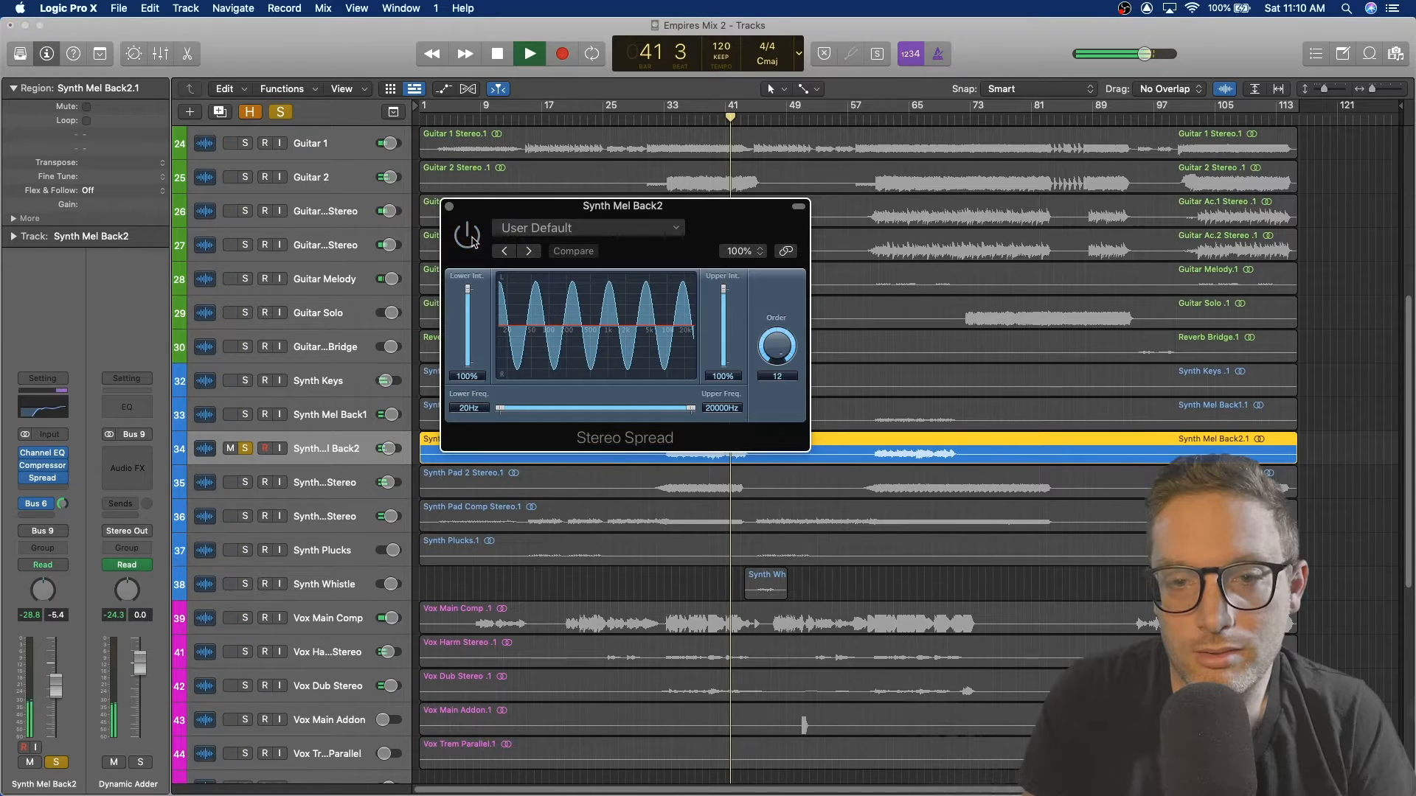
{"action": "left_click", "coordinate": [470, 238]}
{"action": "key", "text": "space"}
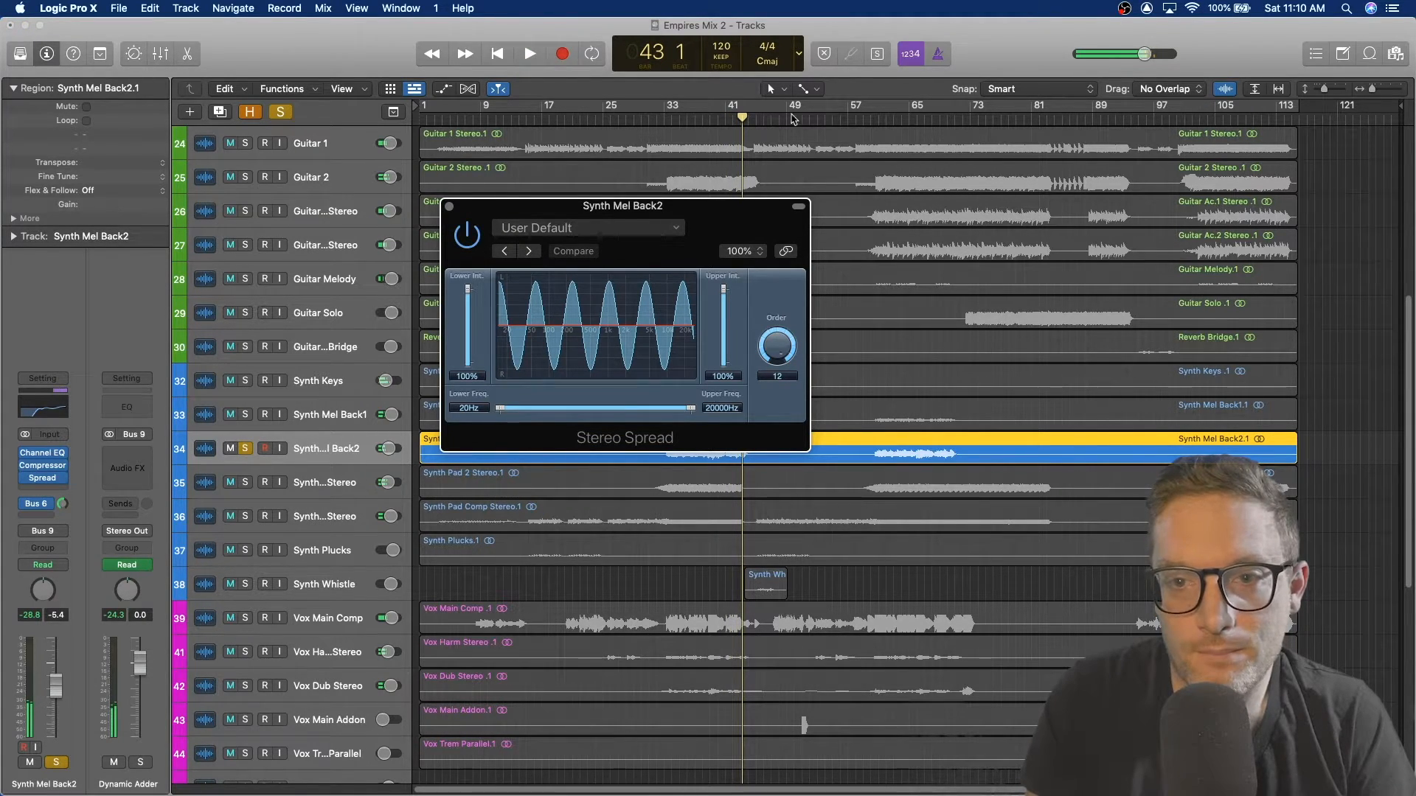
{"action": "left_click", "coordinate": [698, 120]}
{"action": "key", "text": "space"}
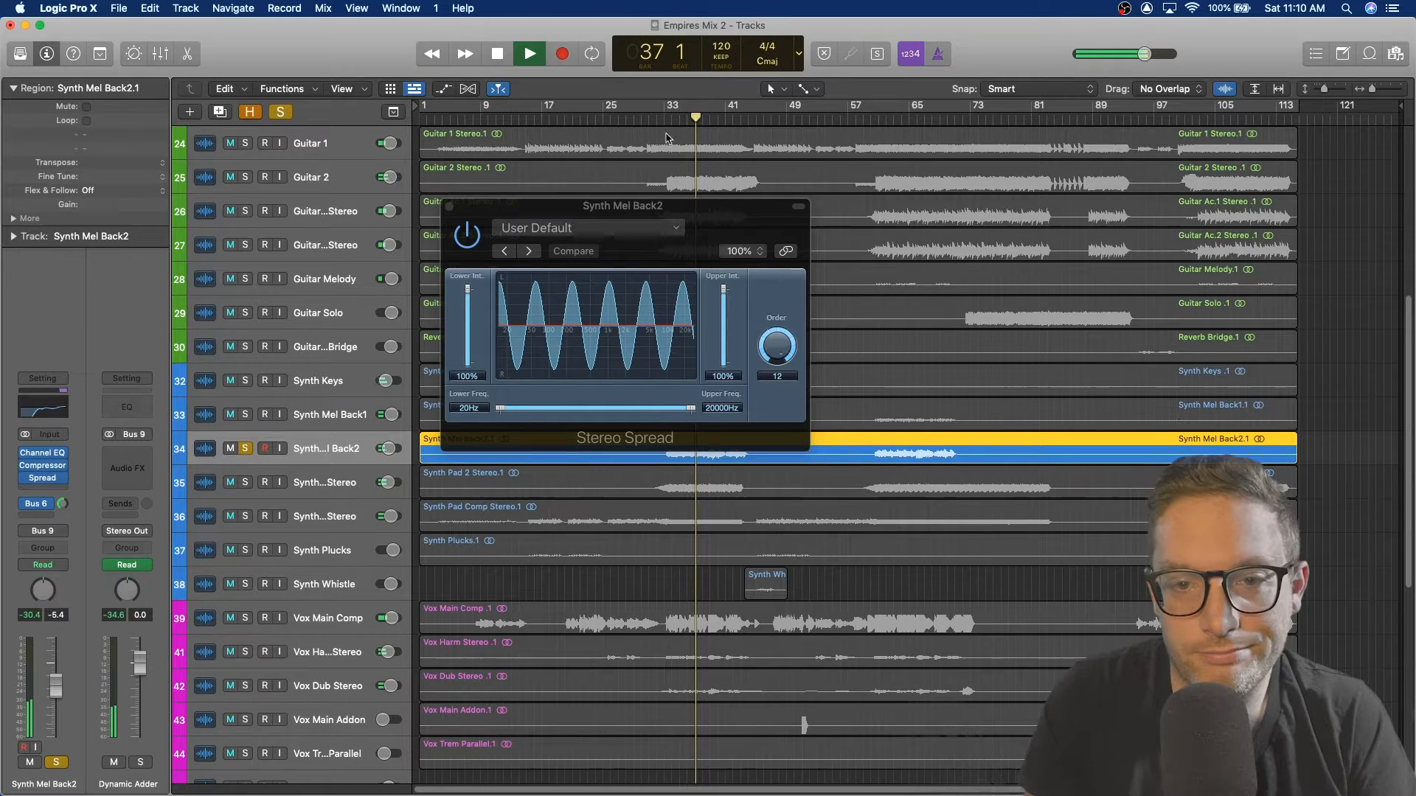
{"action": "left_click", "coordinate": [472, 238]}
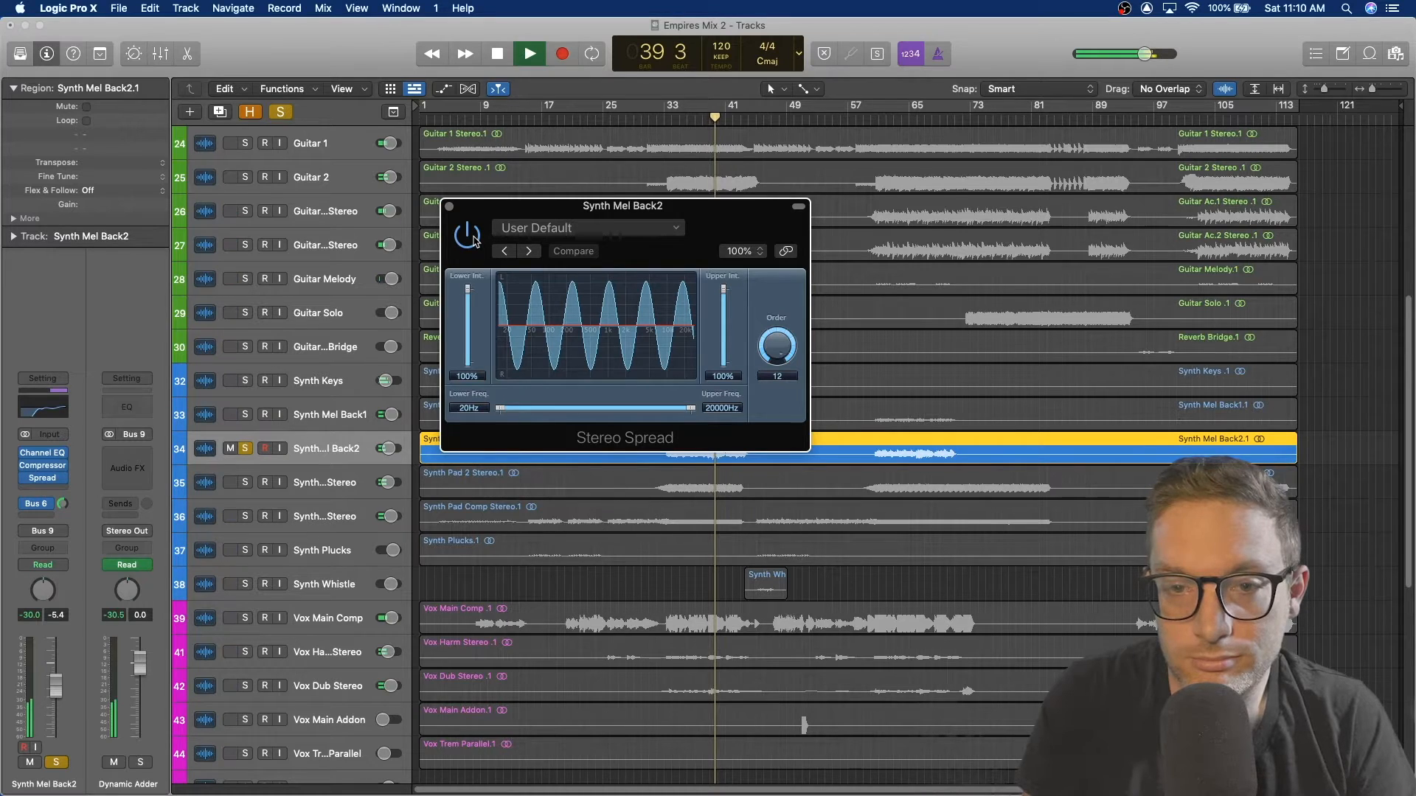
{"action": "key", "text": "space"}
{"action": "left_click", "coordinate": [449, 206]}
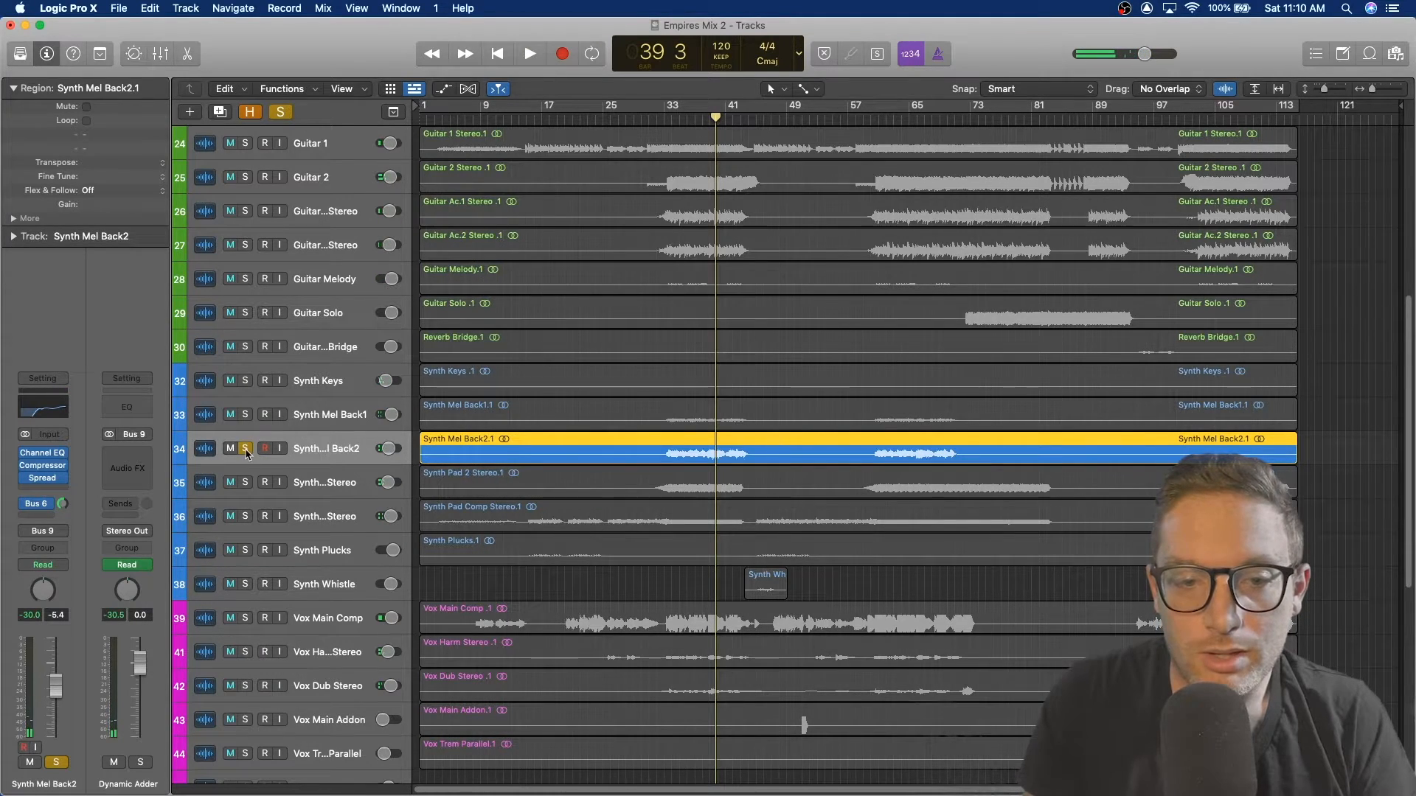
Step: Unsolo Synth Mel Back2, play the full mix while scrolling down to the SFX tracks, stop, and select SFX Comp
{"action": "left_click", "coordinate": [246, 449]}
{"action": "key", "text": "space"}
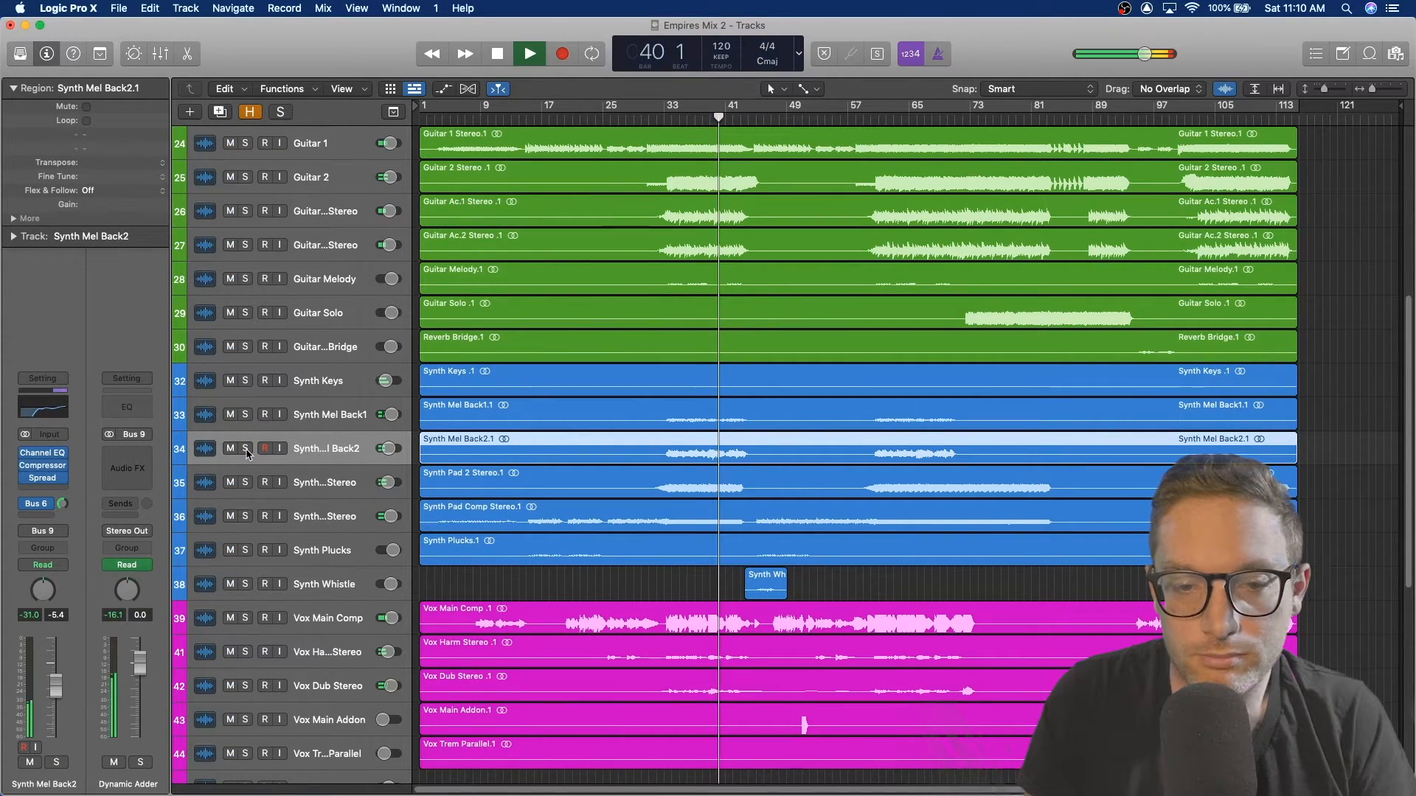
{"action": "scroll", "coordinate": [605, 490], "scroll_direction": "down", "scroll_amount": 8}
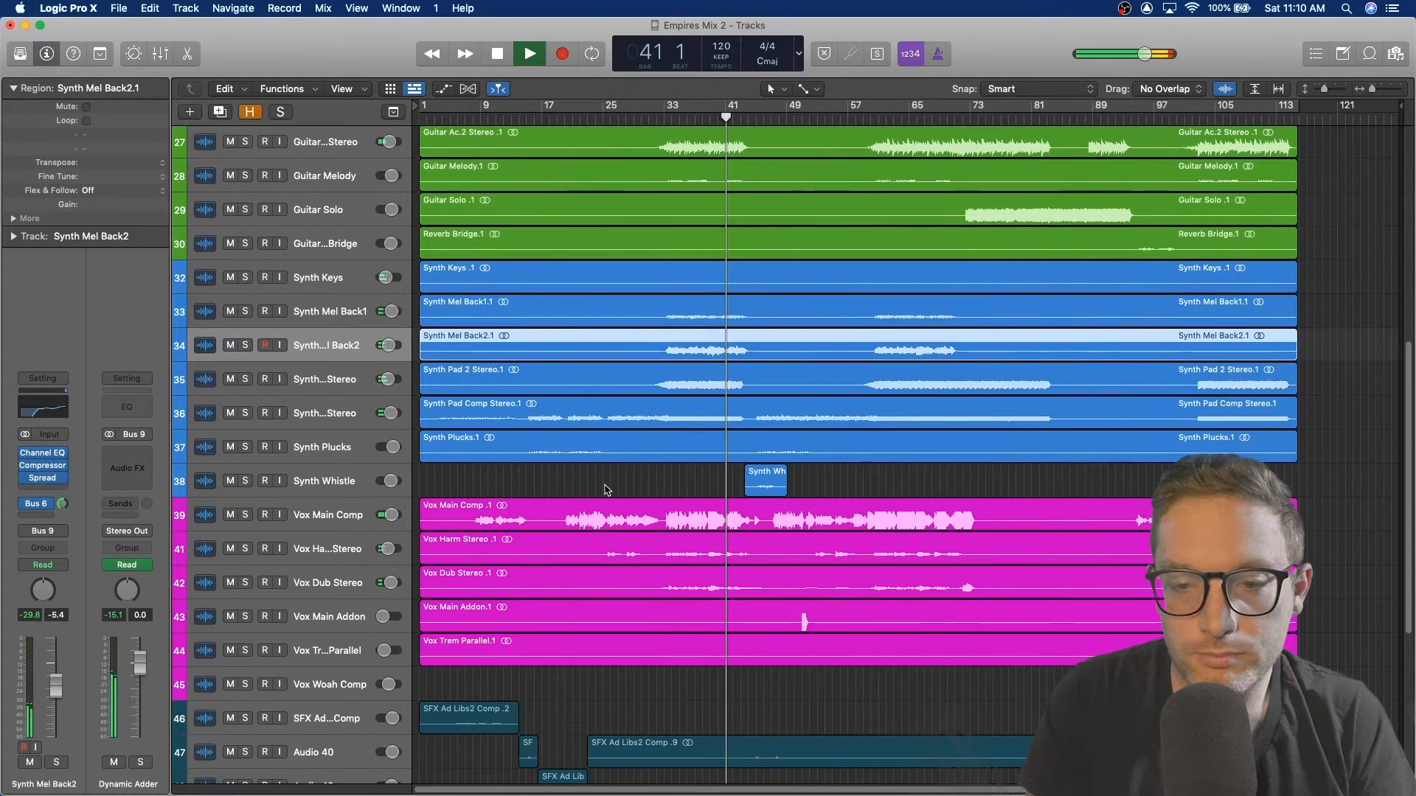
{"action": "scroll", "coordinate": [604, 489], "scroll_direction": "down", "scroll_amount": 5}
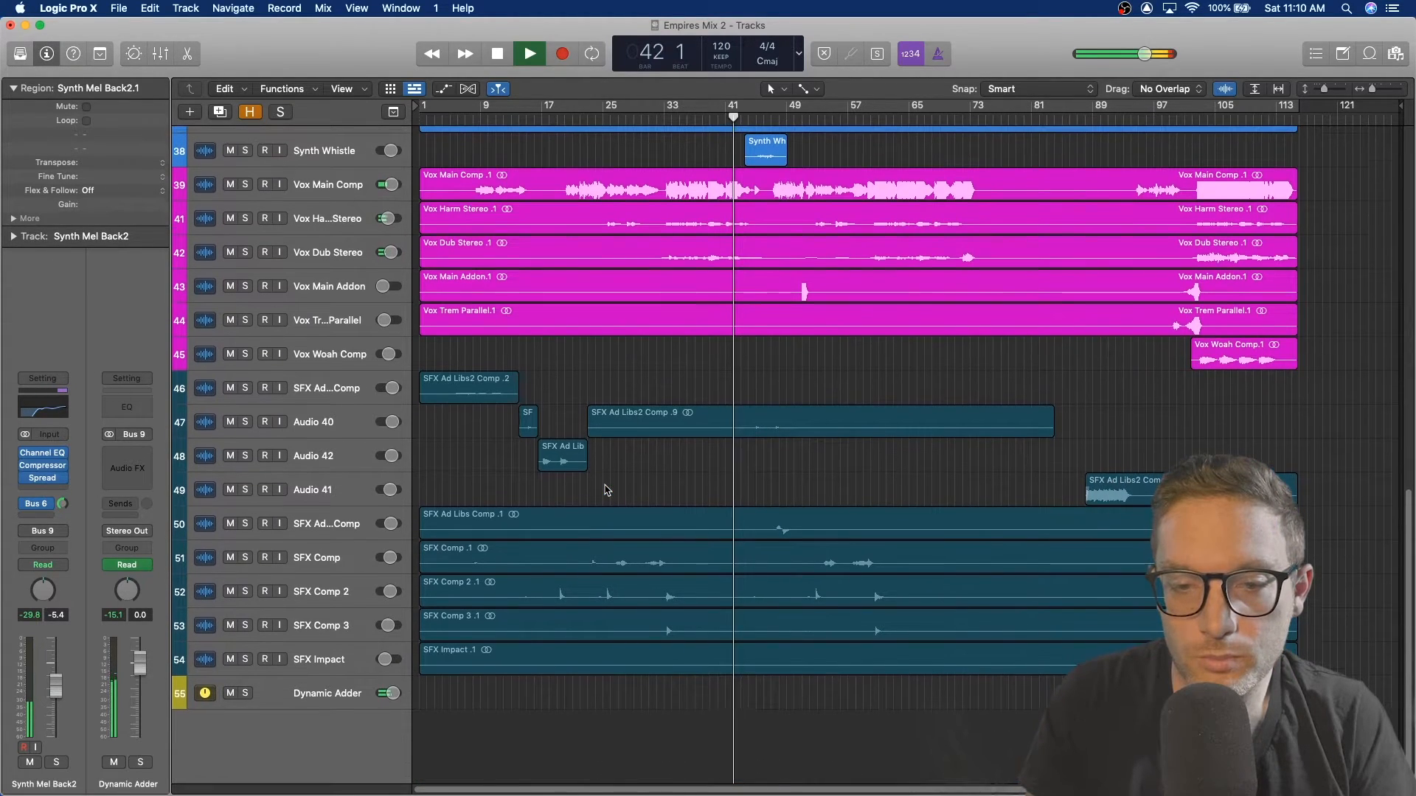
{"action": "key", "text": "space"}
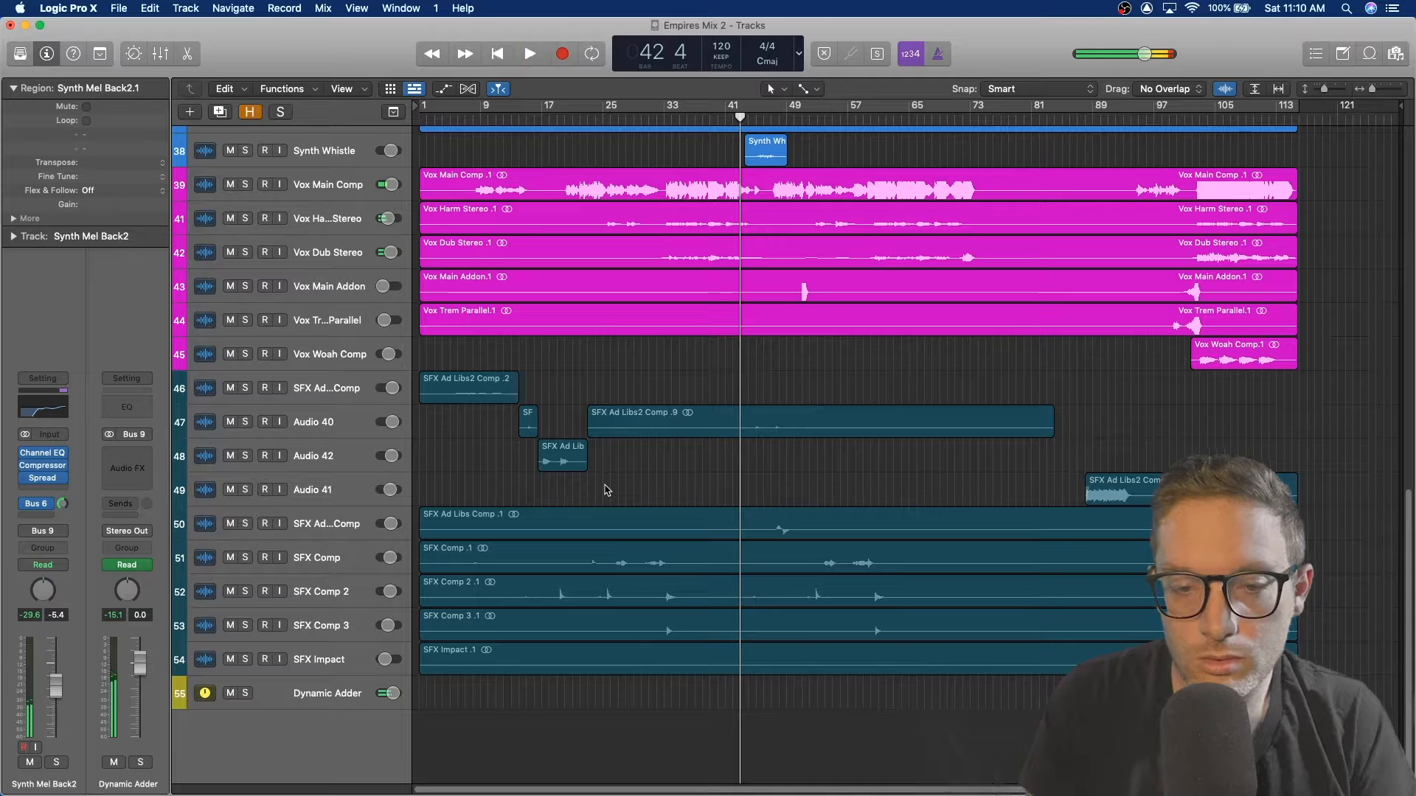
{"action": "left_click", "coordinate": [321, 530]}
{"action": "left_click", "coordinate": [348, 562]}
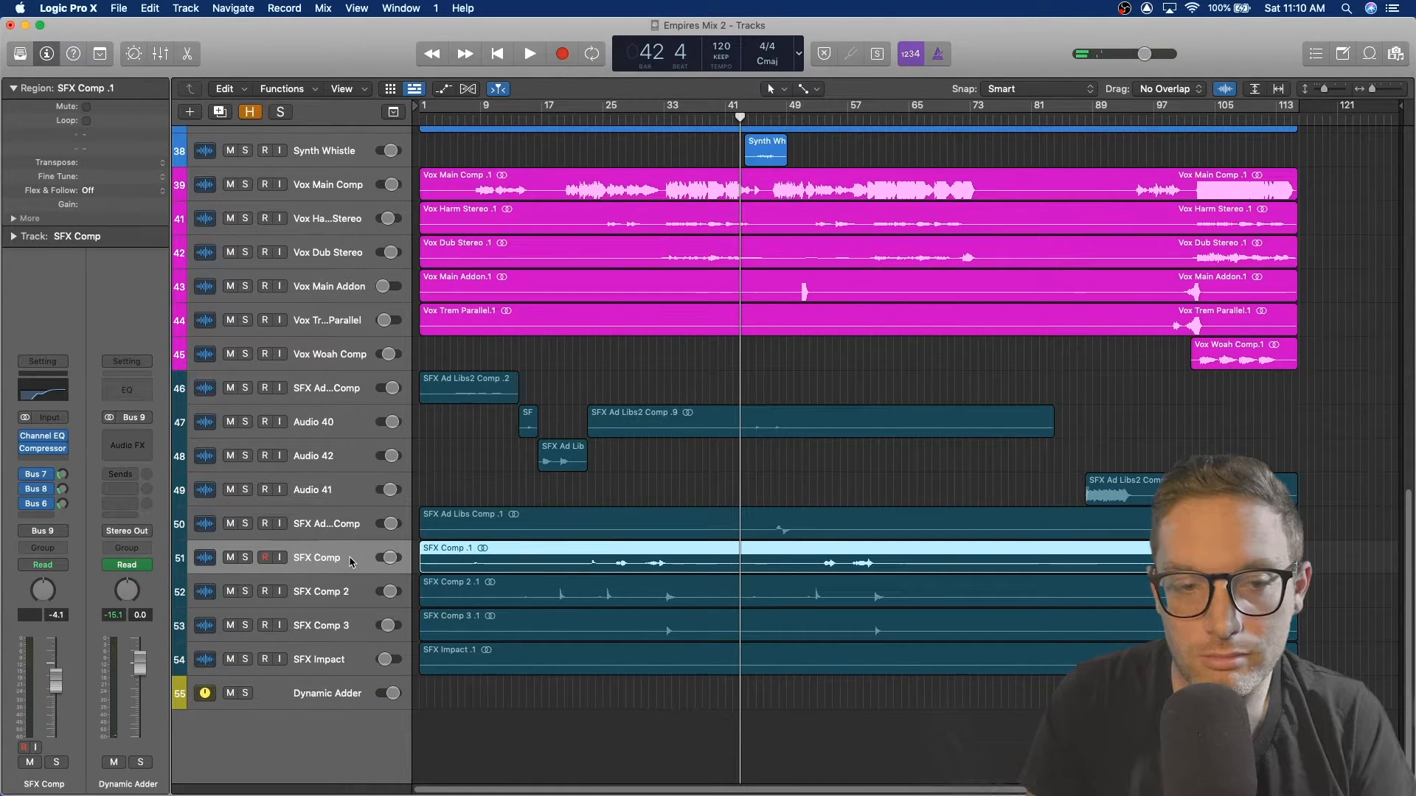
Step: Select SFX Comp 2, SFX Comp 3 and then SFX Ad Libs Comp, and place the playhead at bar 19
{"action": "left_click", "coordinate": [331, 600]}
{"action": "left_click", "coordinate": [330, 626]}
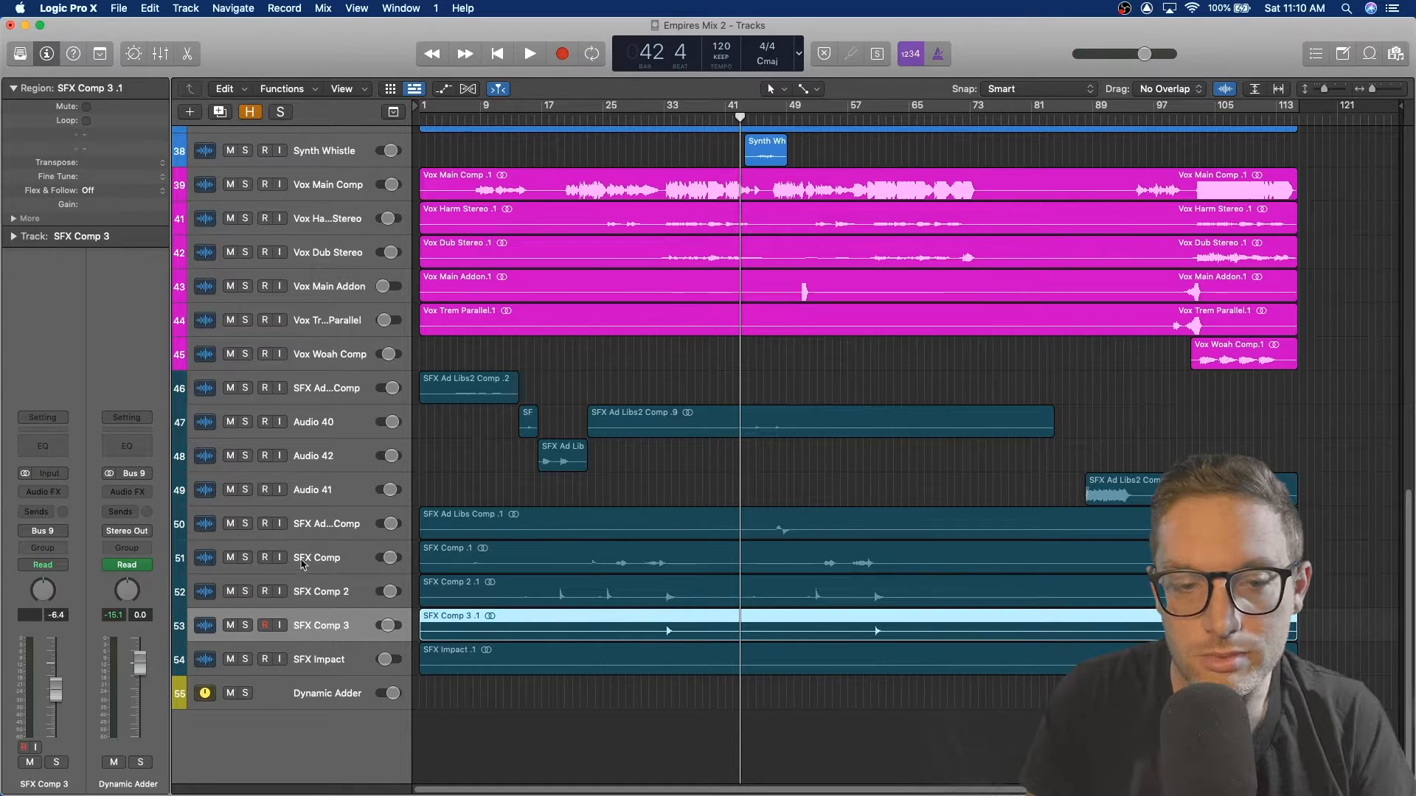
{"action": "left_click", "coordinate": [332, 531]}
{"action": "left_click", "coordinate": [616, 118]}
{"action": "left_click_drag", "start_coordinate": [573, 116], "coordinate": [559, 118]}
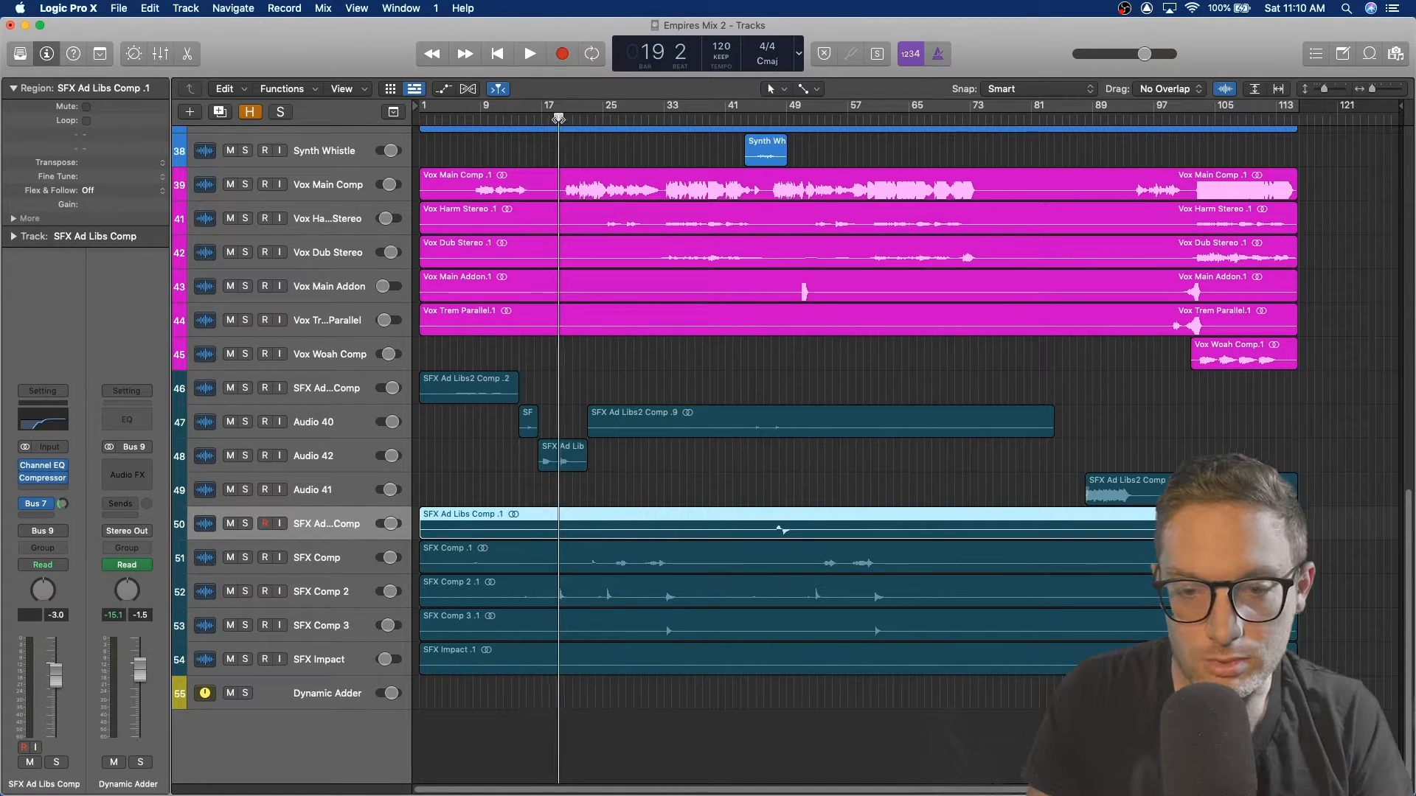
Step: Solo SFX Comp 2 and SFX Comp and audition them from bar 25
{"action": "left_click", "coordinate": [246, 591]}
{"action": "key", "text": "space"}
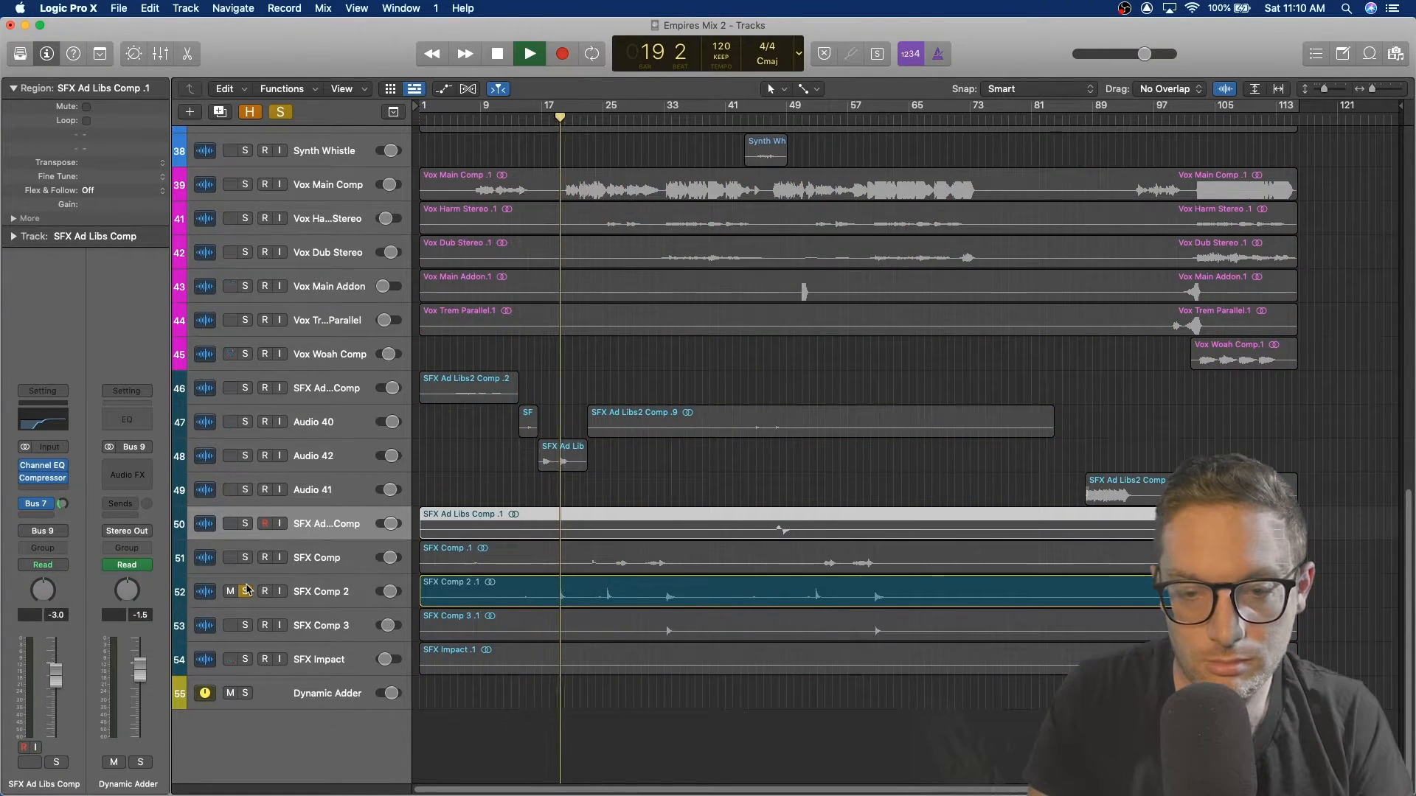
{"action": "key", "text": "space"}
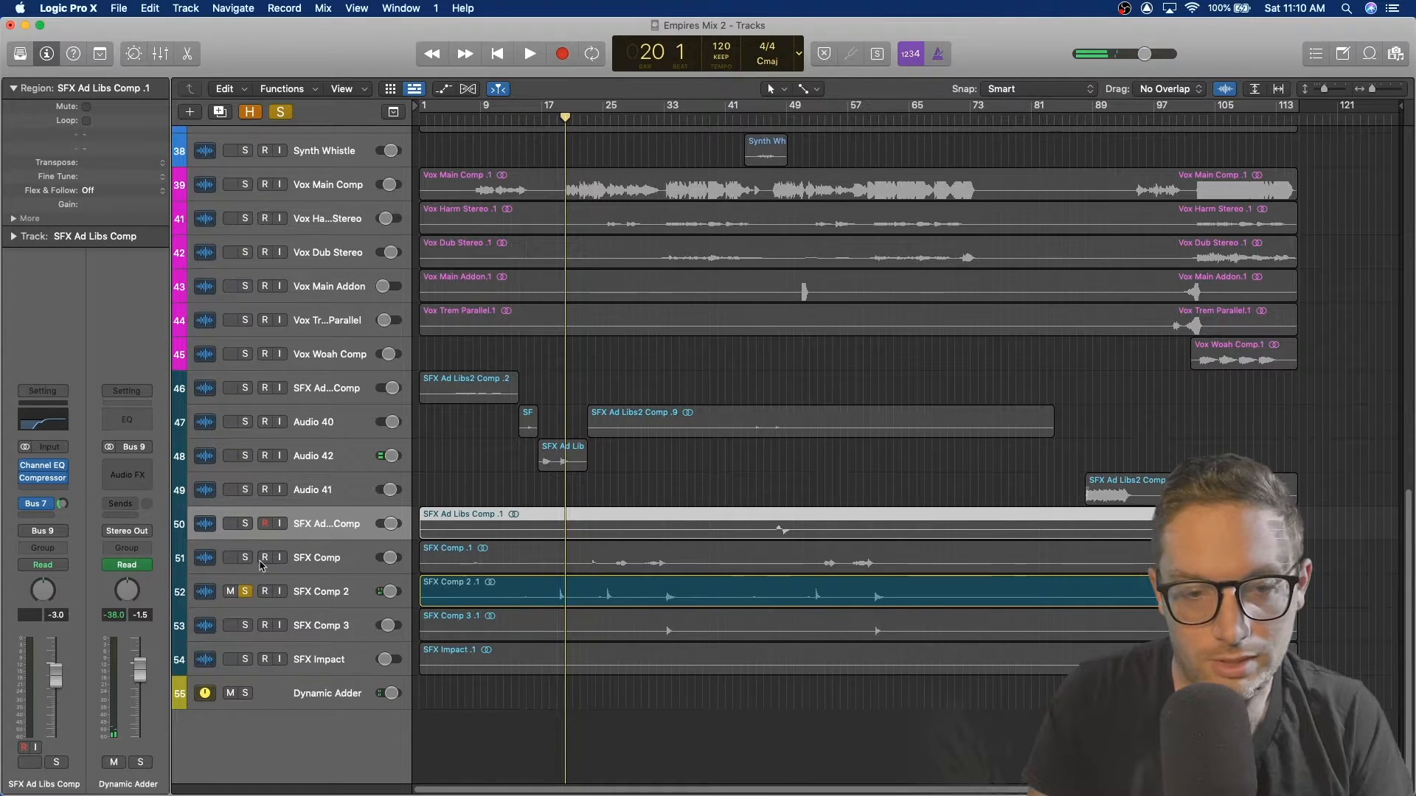
{"action": "left_click", "coordinate": [245, 558]}
{"action": "left_click", "coordinate": [609, 118]}
{"action": "key", "text": "space"}
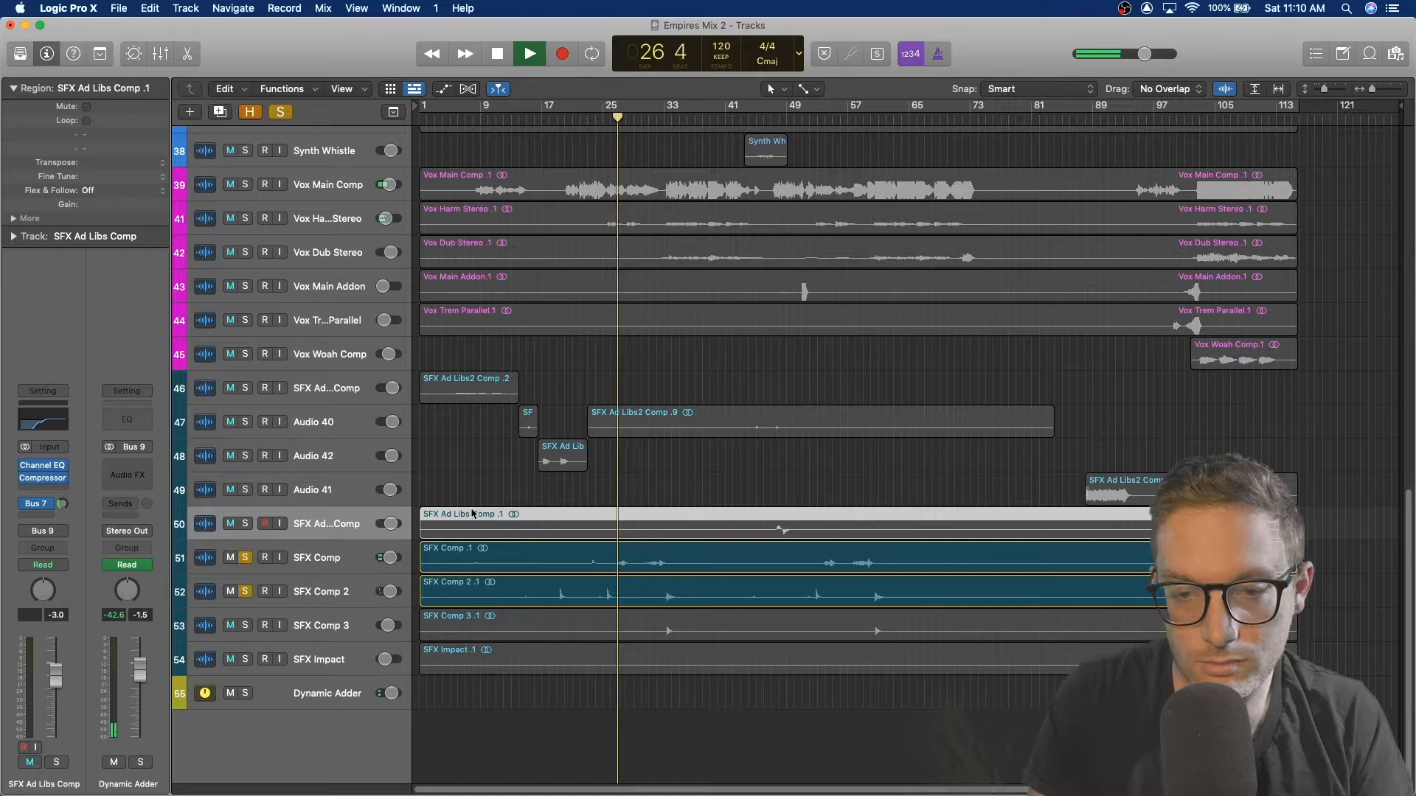
Step: Unsolo SFX Comp 2 and SFX Comp, move the playhead to bar 101, solo SFX Comp and start playback
{"action": "left_click", "coordinate": [245, 592]}
{"action": "left_click", "coordinate": [246, 558]}
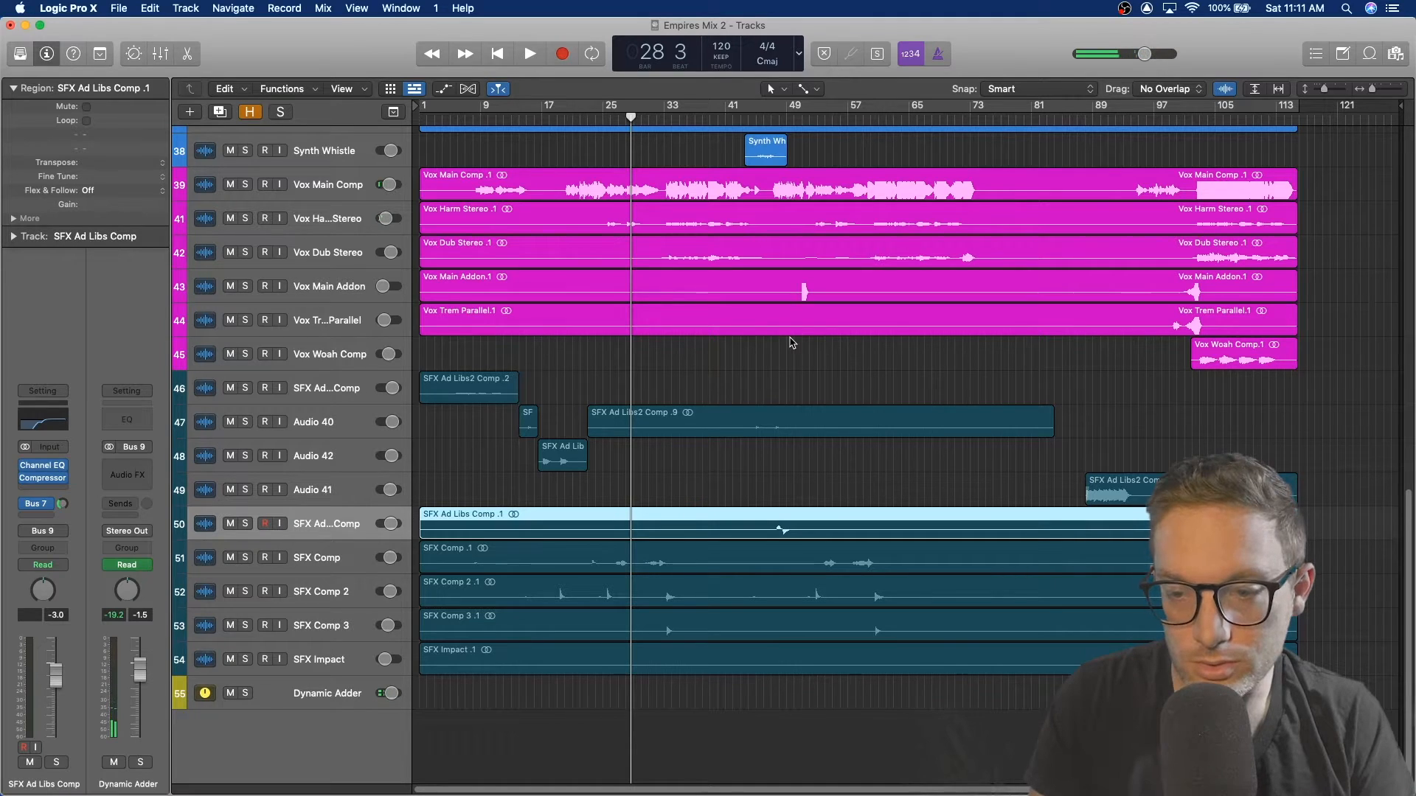
{"action": "left_click", "coordinate": [1185, 121]}
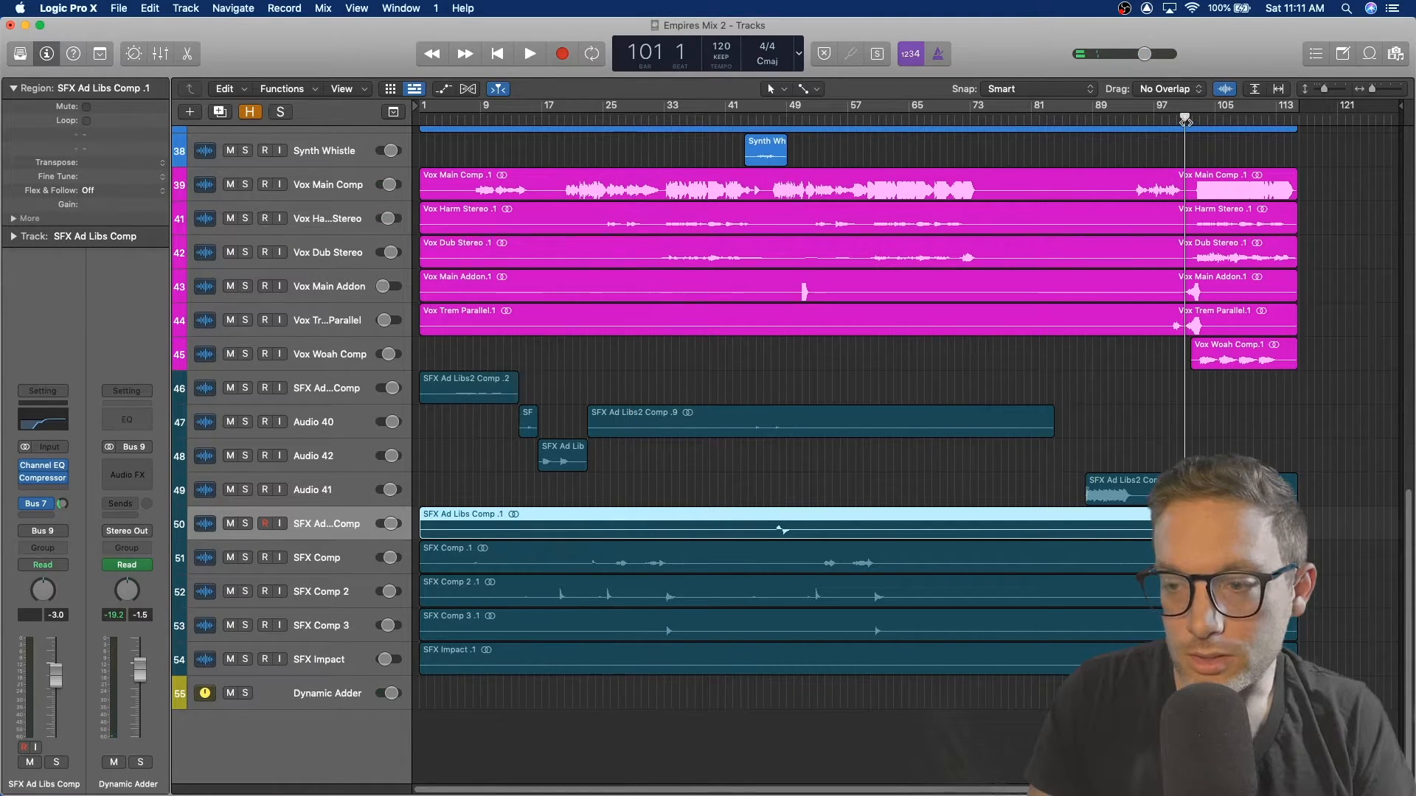
{"action": "left_click", "coordinate": [247, 558]}
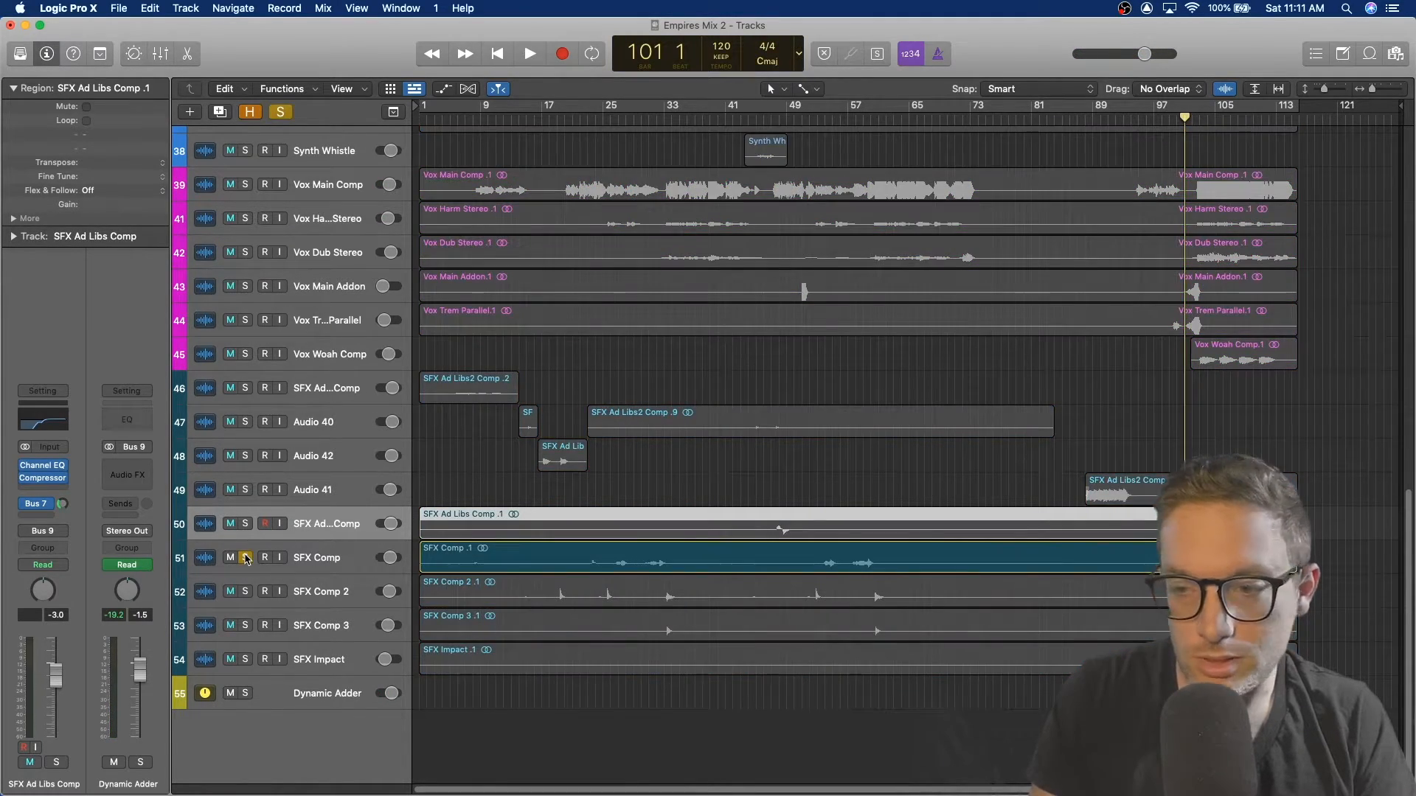
{"action": "key", "text": "space"}
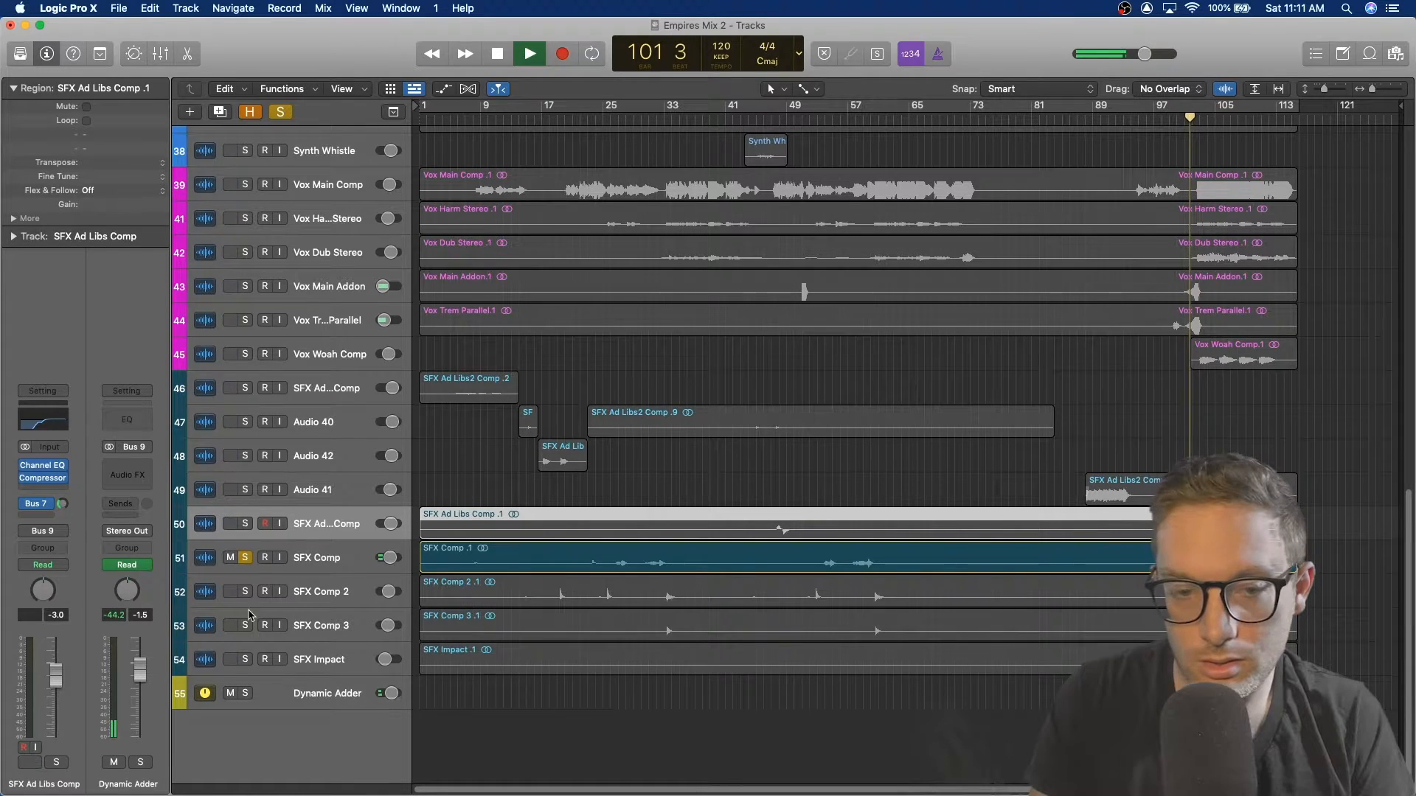
Step: Add solos on SFX Comp 2, SFX Comp 3 and SFX Impact while playing, then stop playback
{"action": "left_click", "coordinate": [245, 591]}
{"action": "left_click", "coordinate": [246, 626]}
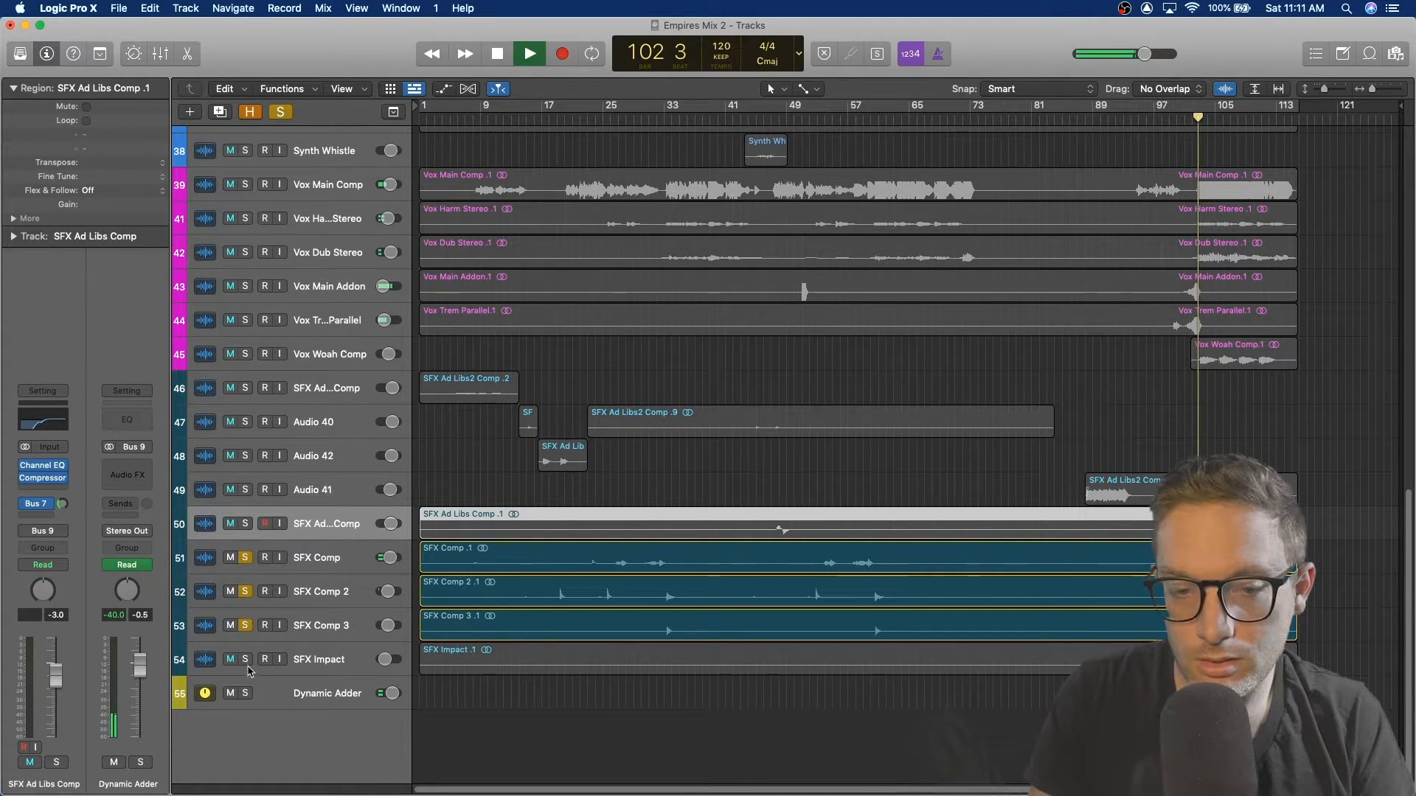
{"action": "left_click", "coordinate": [247, 659]}
{"action": "key", "text": "space"}
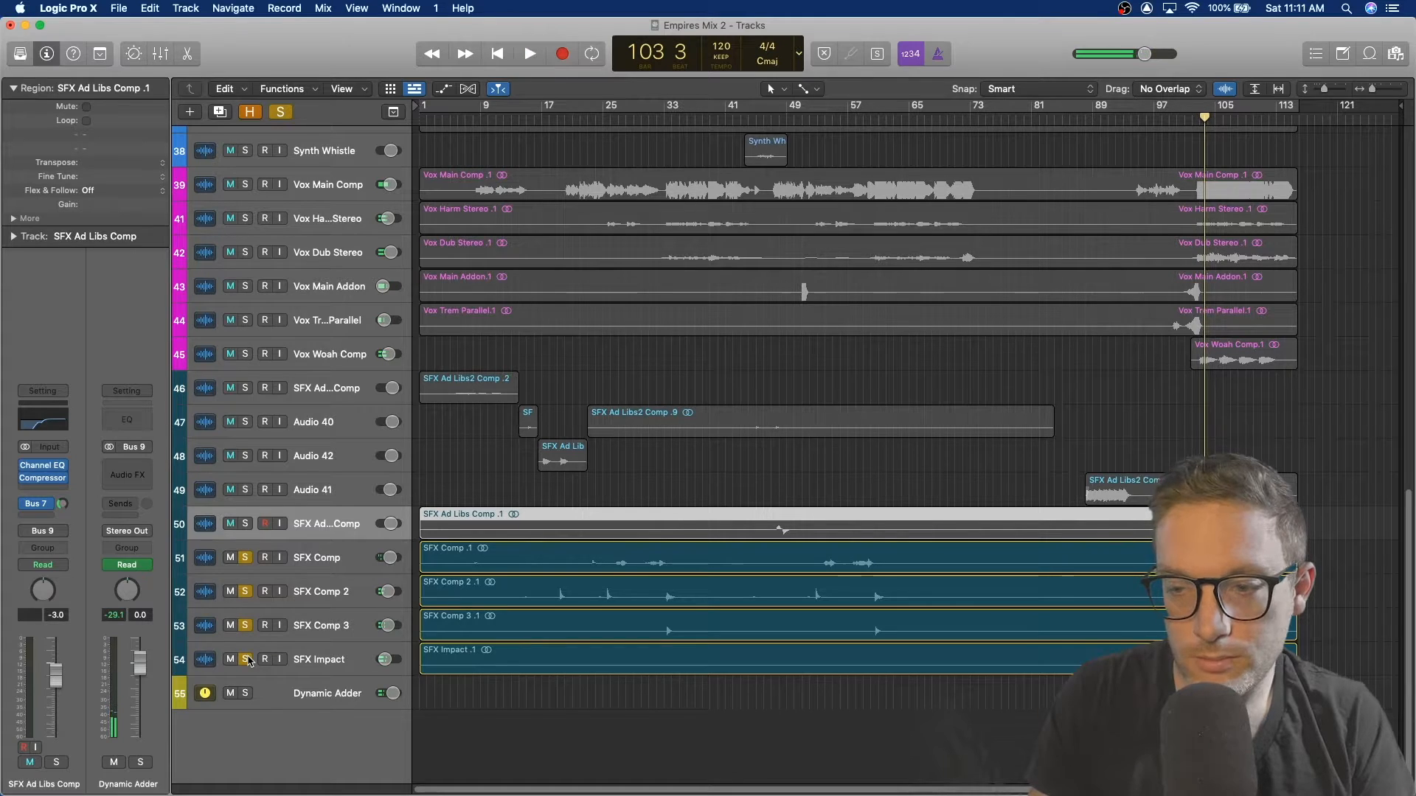
Step: Unsolo SFX Comp, SFX Comp 2, SFX Comp 3 and SFX Impact
{"action": "left_click", "coordinate": [245, 557]}
{"action": "left_click", "coordinate": [245, 592]}
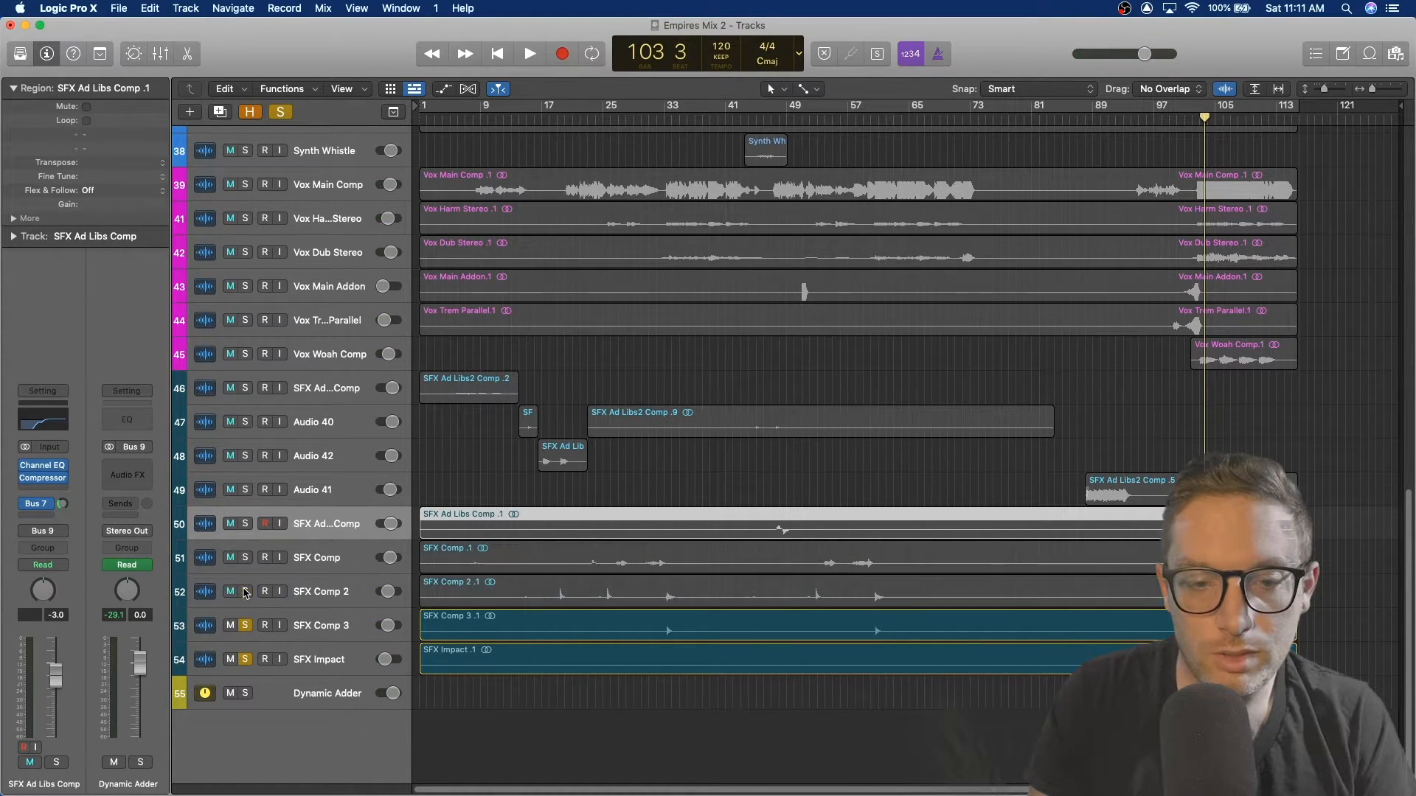
{"action": "left_click", "coordinate": [245, 626]}
{"action": "left_click", "coordinate": [245, 660]}
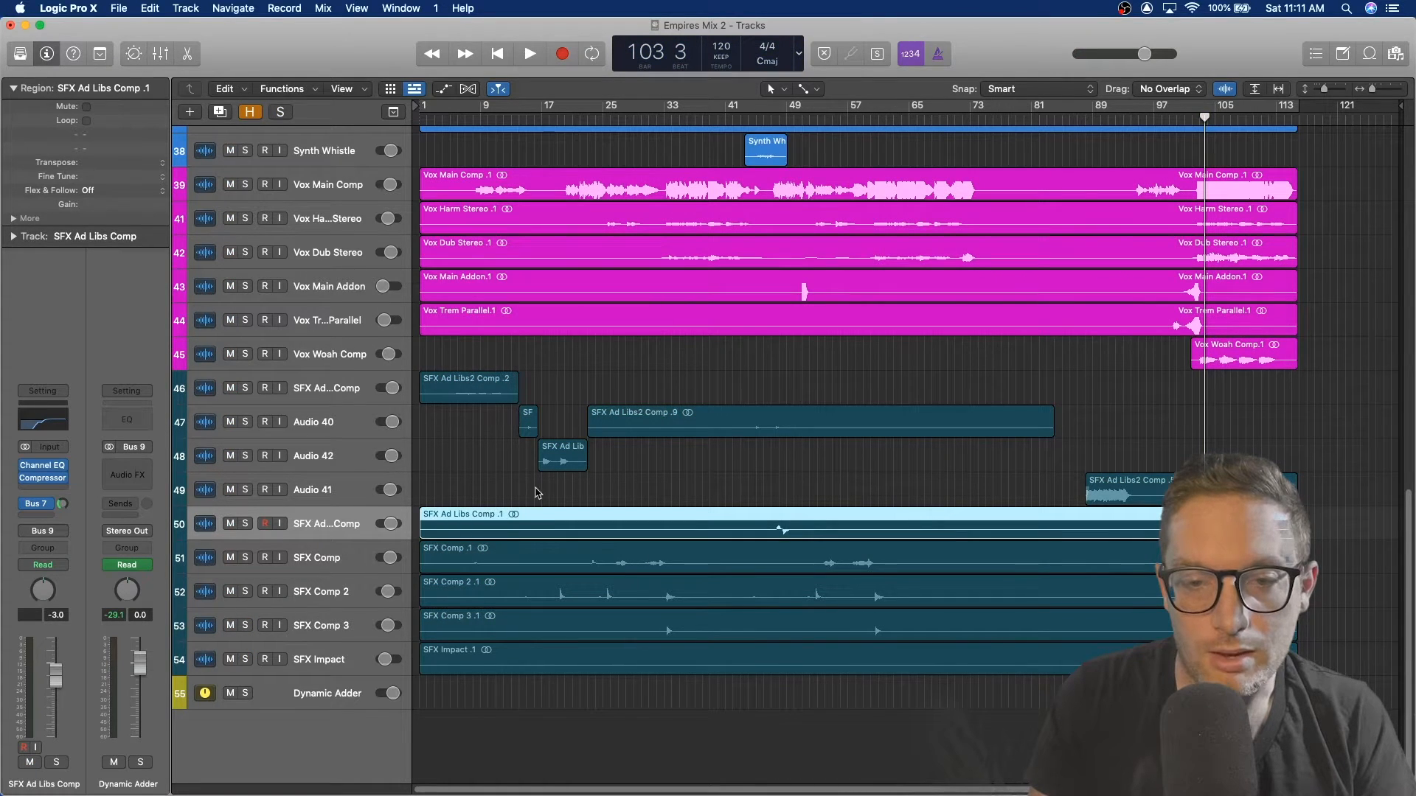
{"action": "scroll", "coordinate": [479, 484], "scroll_direction": "up", "scroll_amount": 6}
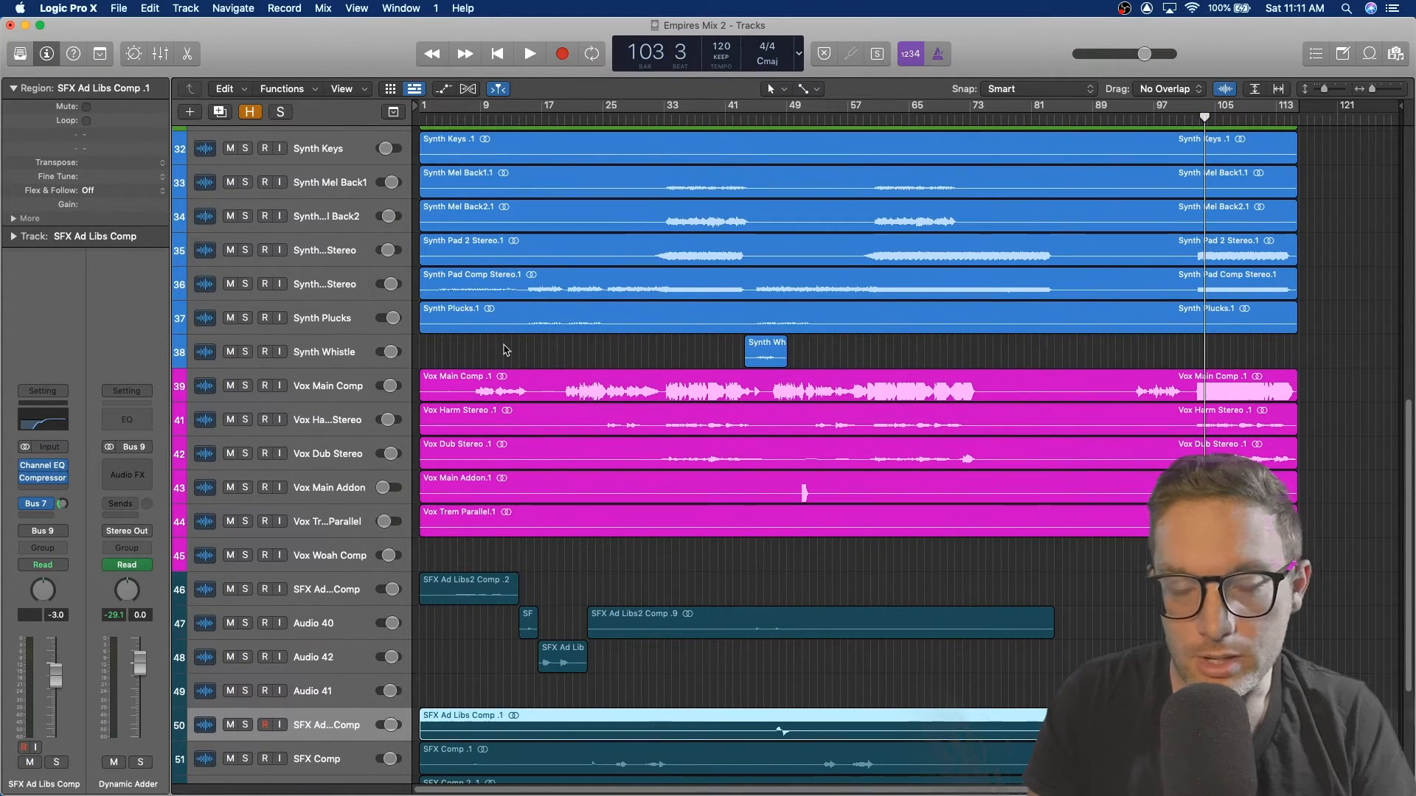
Step: Select Vox Main Comp, set the playhead to bar 21, and open its DeEsser 2 plug-in
{"action": "left_click", "coordinate": [347, 386]}
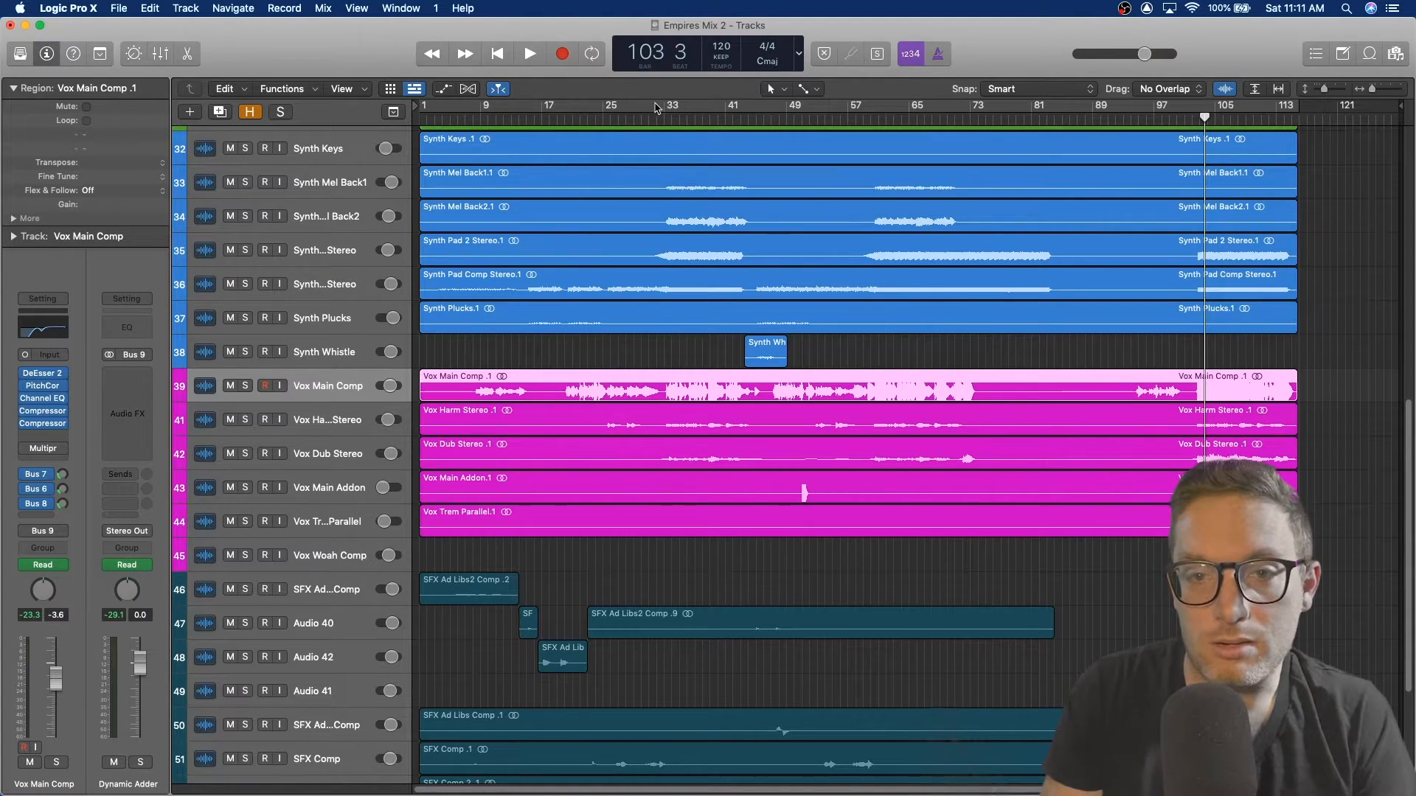
{"action": "left_click", "coordinate": [572, 119]}
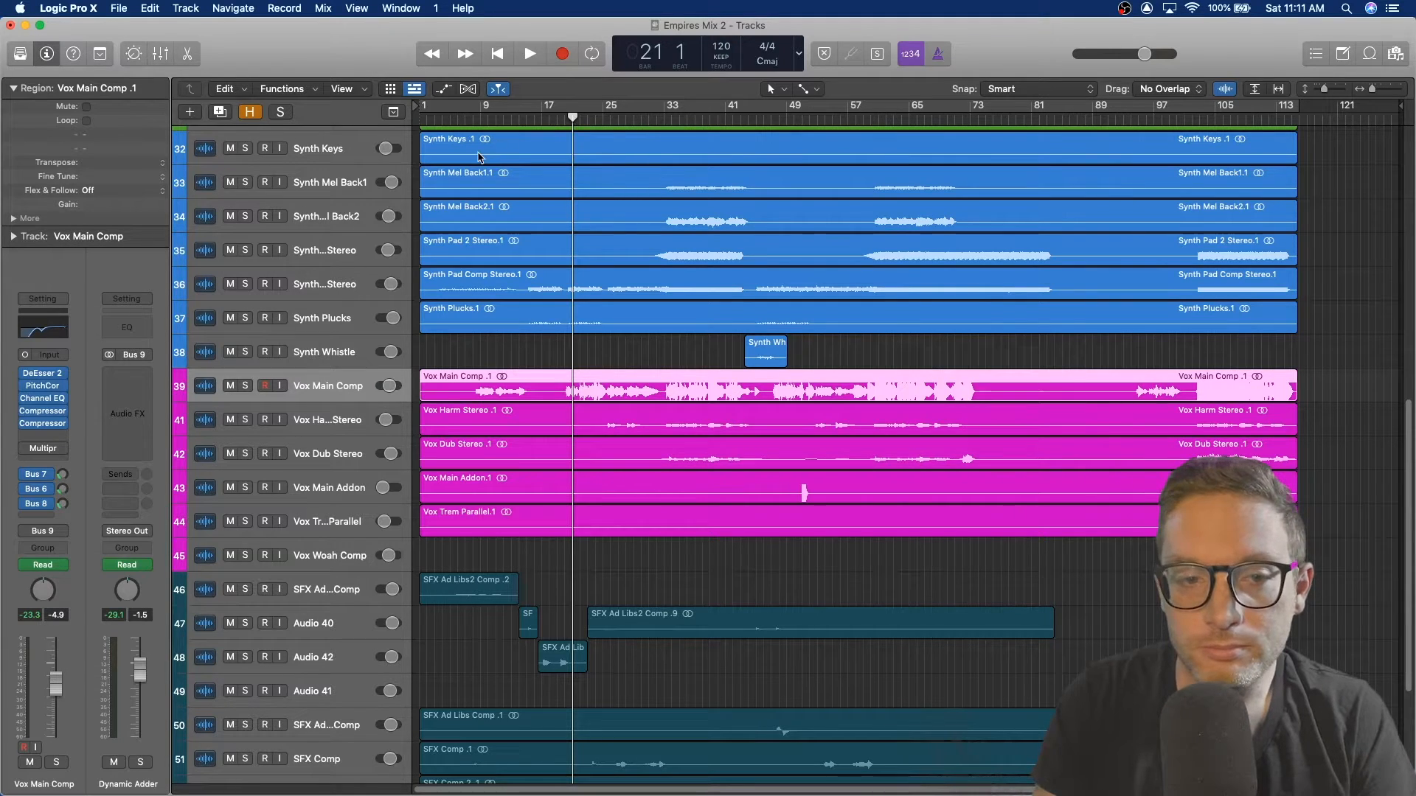
{"action": "left_click", "coordinate": [45, 375]}
{"action": "left_click_drag", "start_coordinate": [564, 213], "coordinate": [545, 353]}
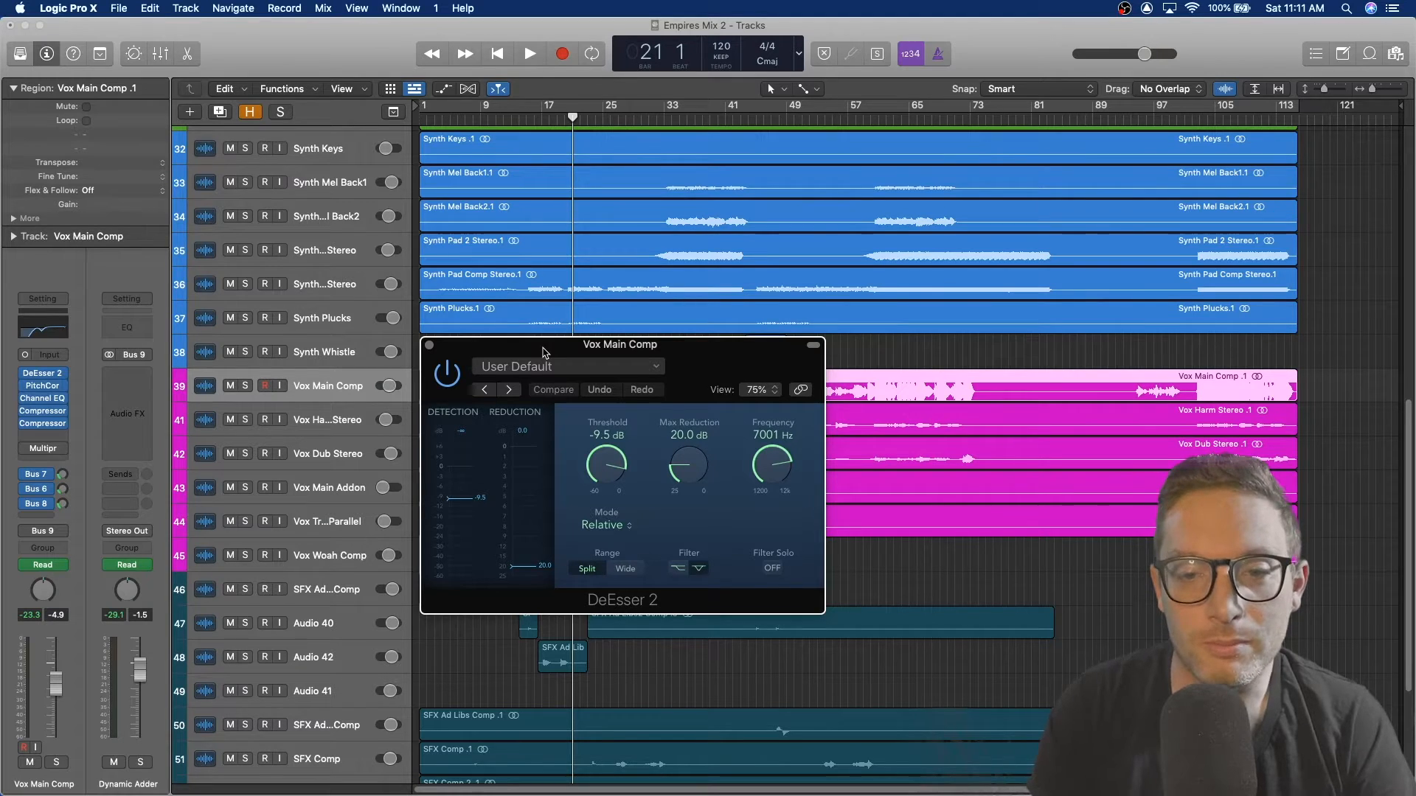
{"action": "left_click_drag", "start_coordinate": [549, 351], "coordinate": [756, 344]}
Step: Audition the vocal with DeEsser 2 open, inspect the Pitch Correction plug-in, then close both plug-in windows
{"action": "key", "text": "space"}
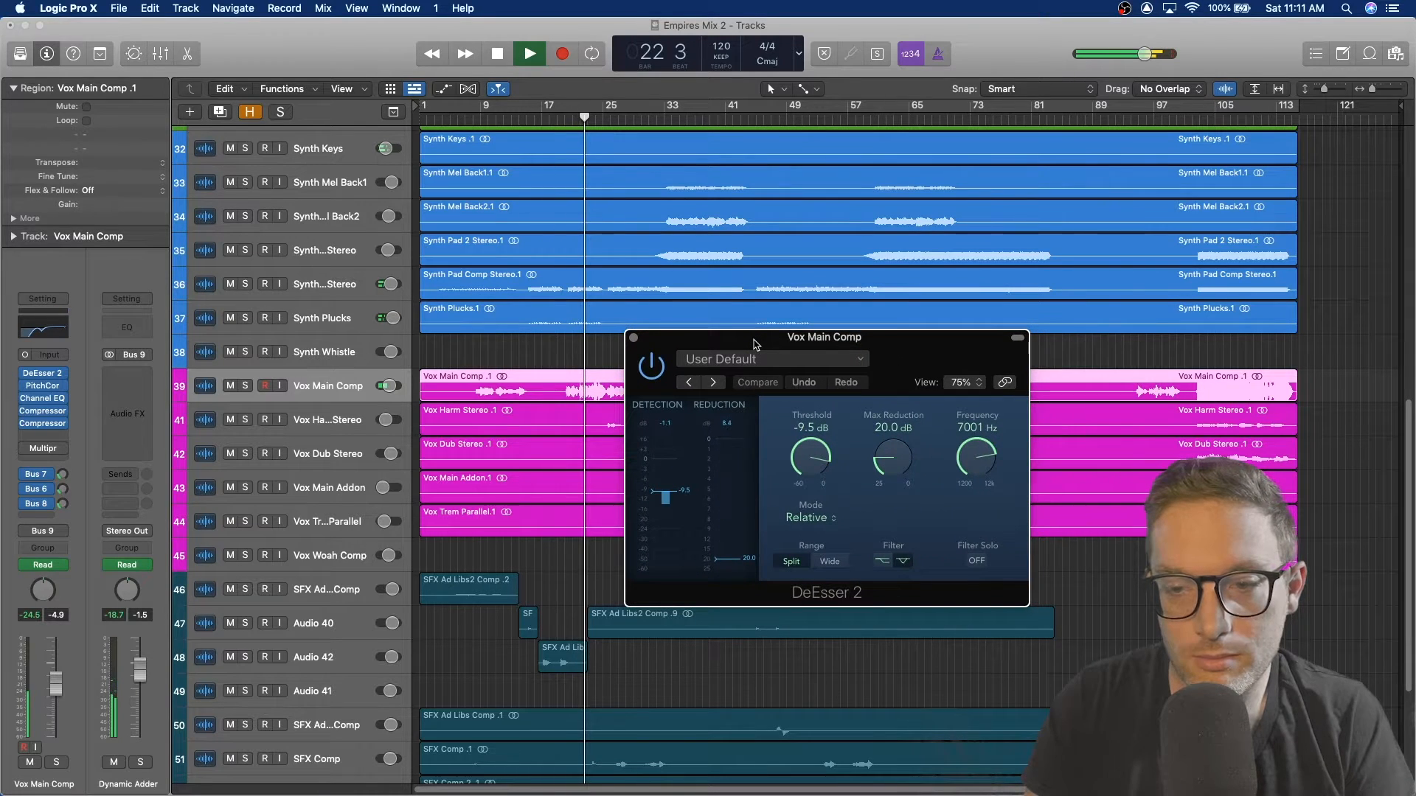
{"action": "key", "text": "space"}
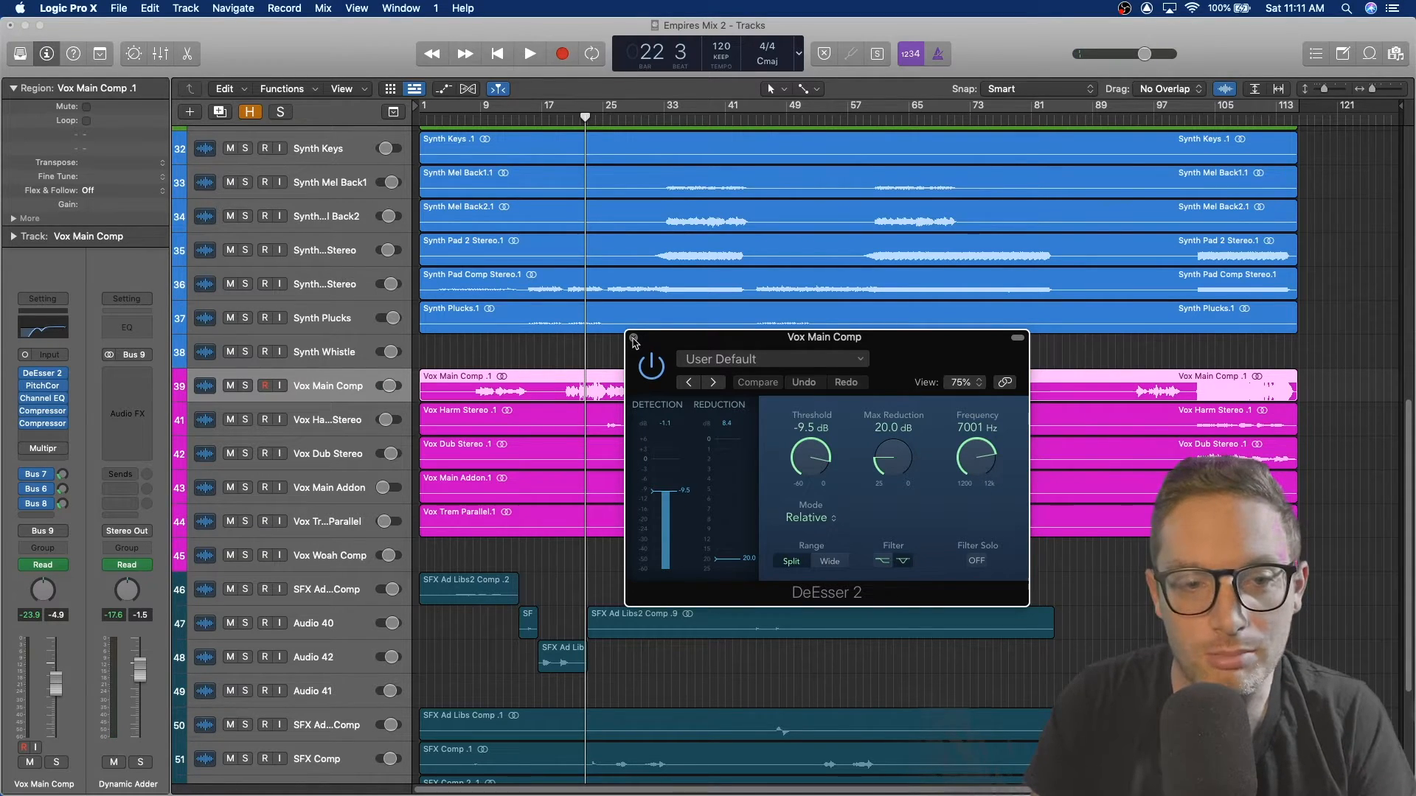
{"action": "left_click", "coordinate": [44, 391]}
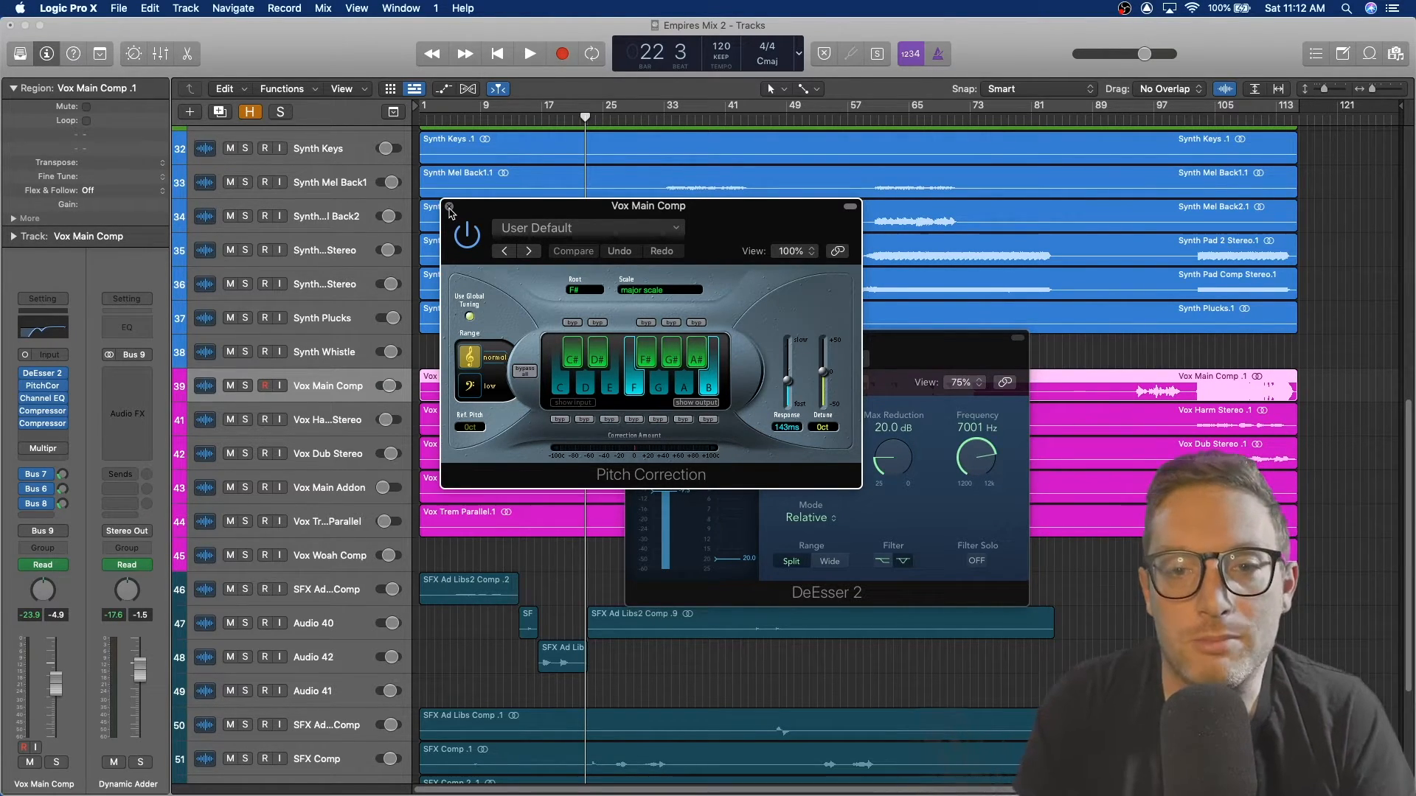
{"action": "left_click", "coordinate": [449, 208]}
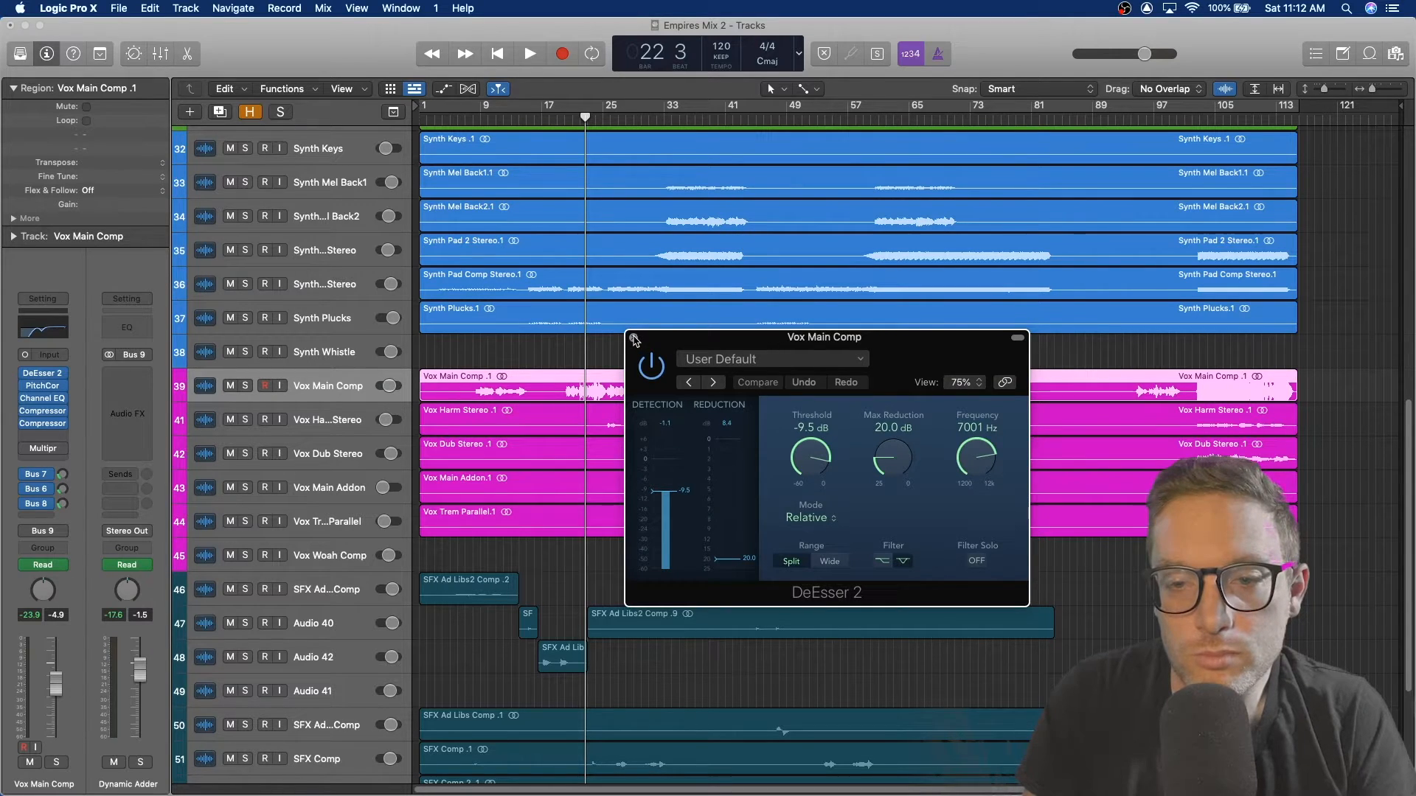
{"action": "left_click", "coordinate": [633, 338]}
Step: Play the mix and open the Channel EQ on Vox Main Comp
{"action": "key", "text": "space"}
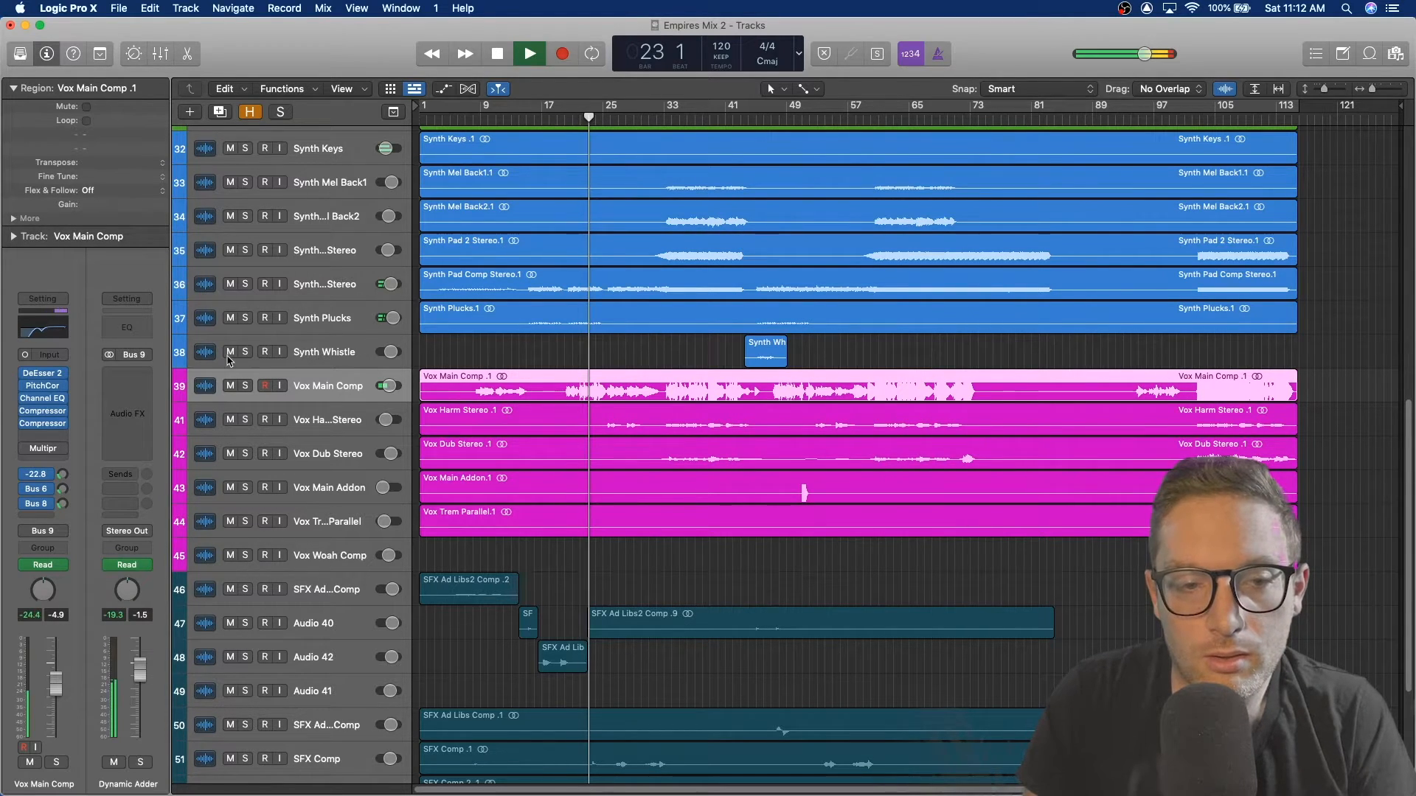
{"action": "left_click", "coordinate": [46, 402]}
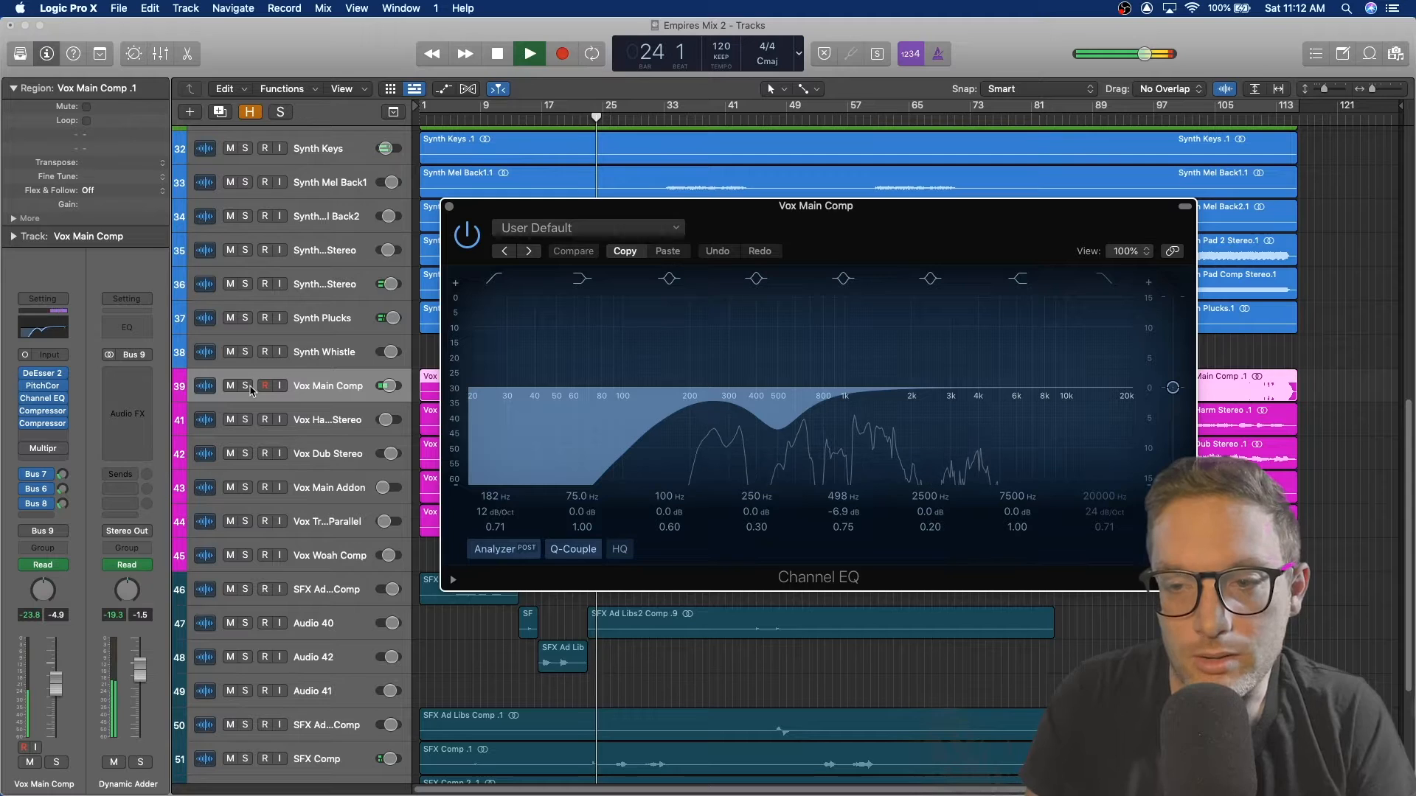
{"action": "key", "text": "space"}
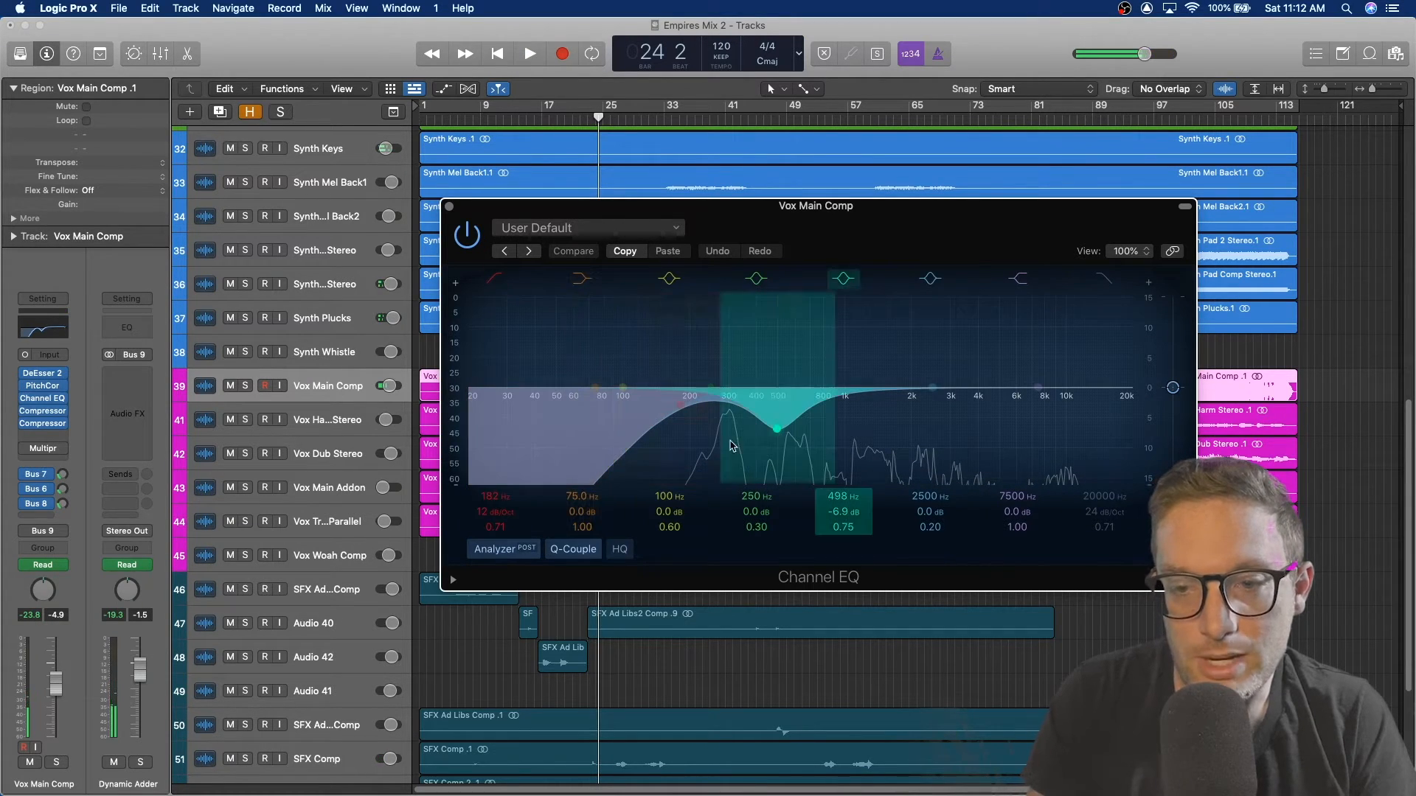
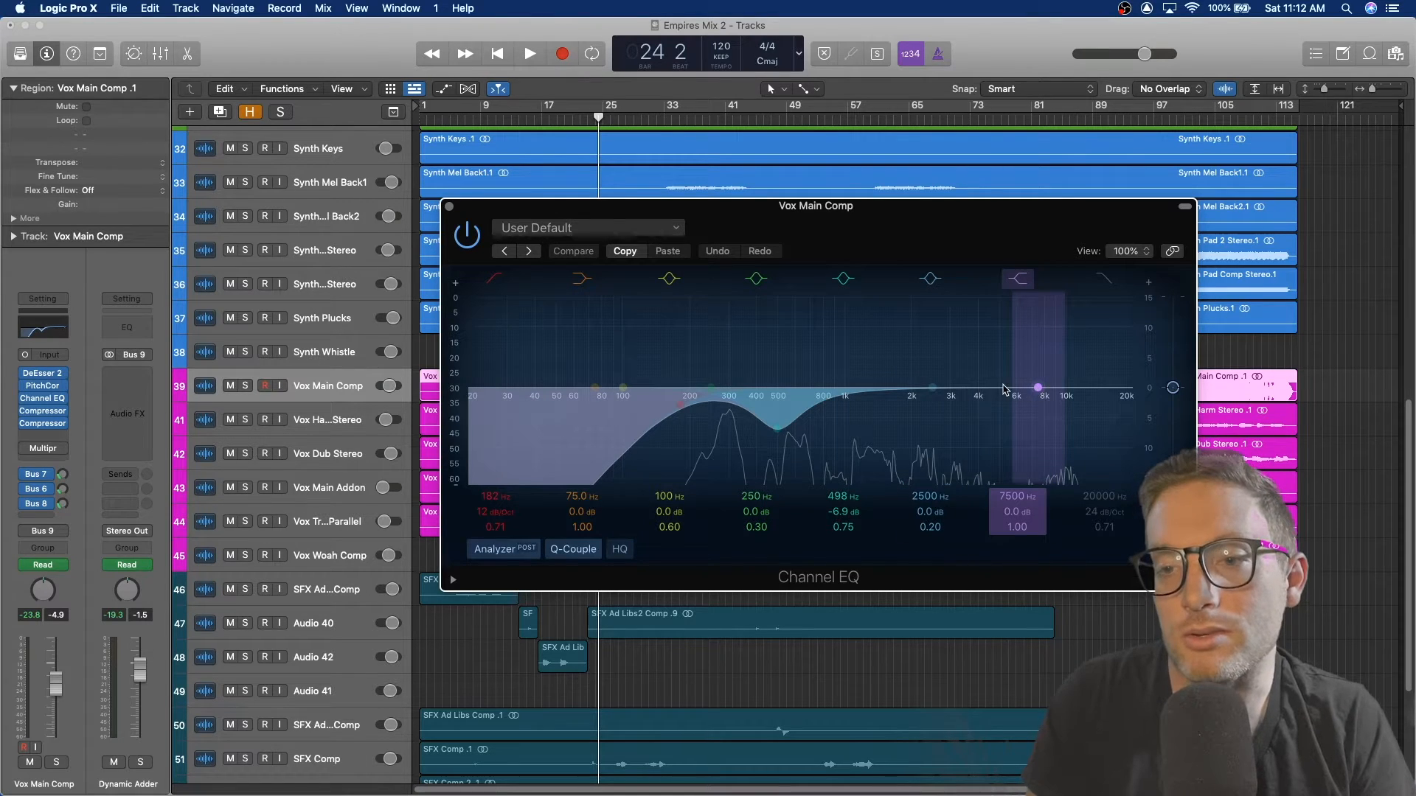
Step: Bypass the Channel EQ on Vox Main Comp and close its window
{"action": "left_click", "coordinate": [465, 234]}
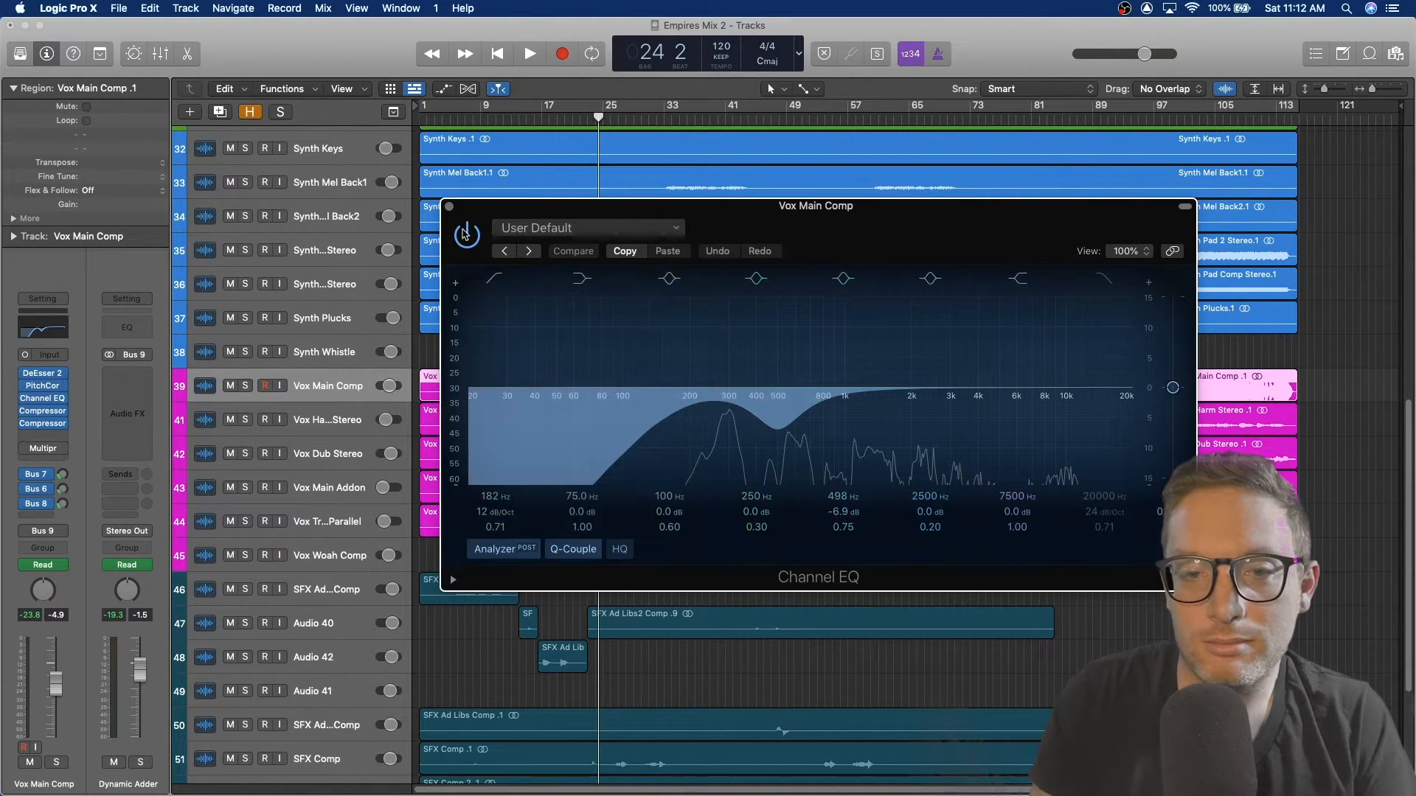
{"action": "left_click", "coordinate": [449, 208]}
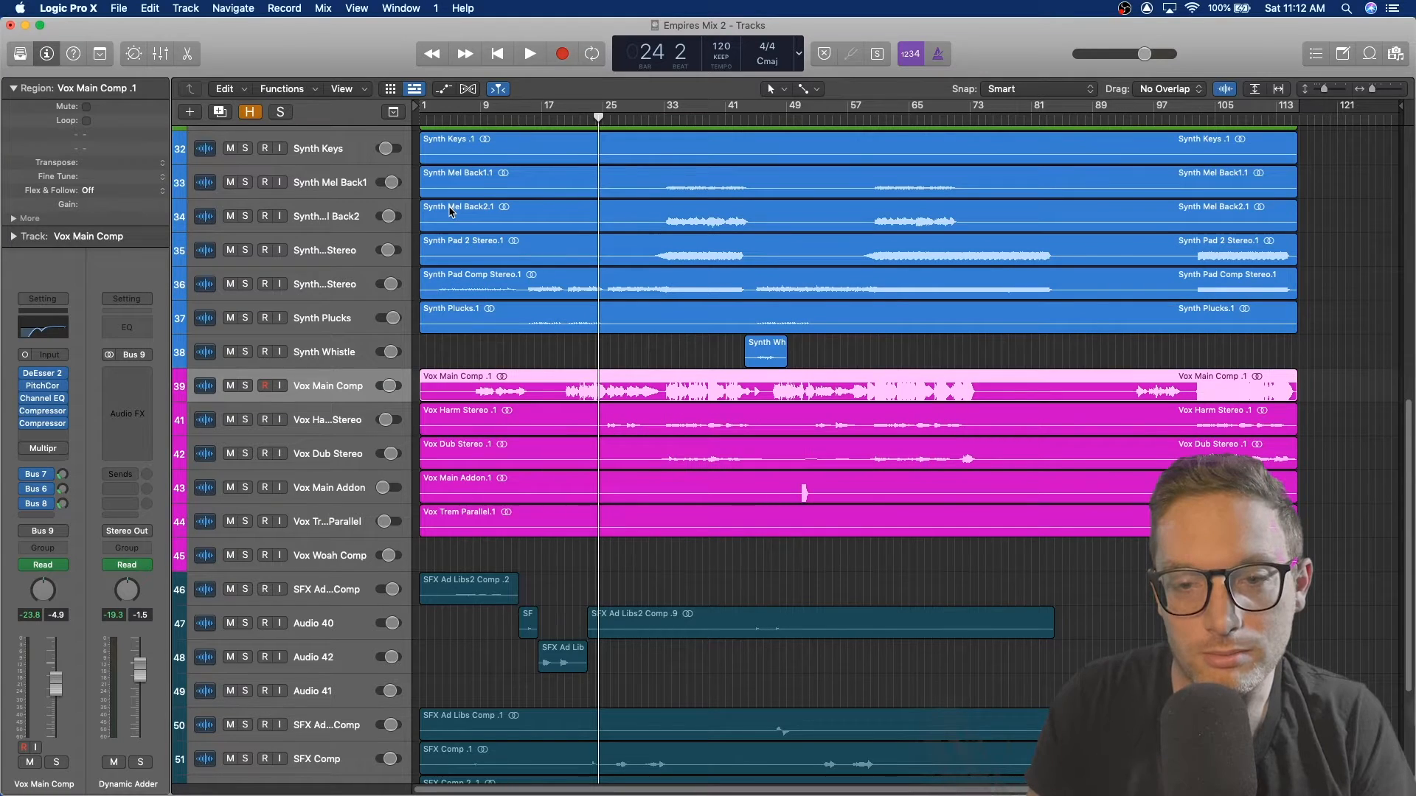
Step: Play the mix, open the first Compressor plug-in on Vox Main Comp, and stop playback to examine its settings
{"action": "key", "text": "space"}
{"action": "left_click", "coordinate": [43, 411]}
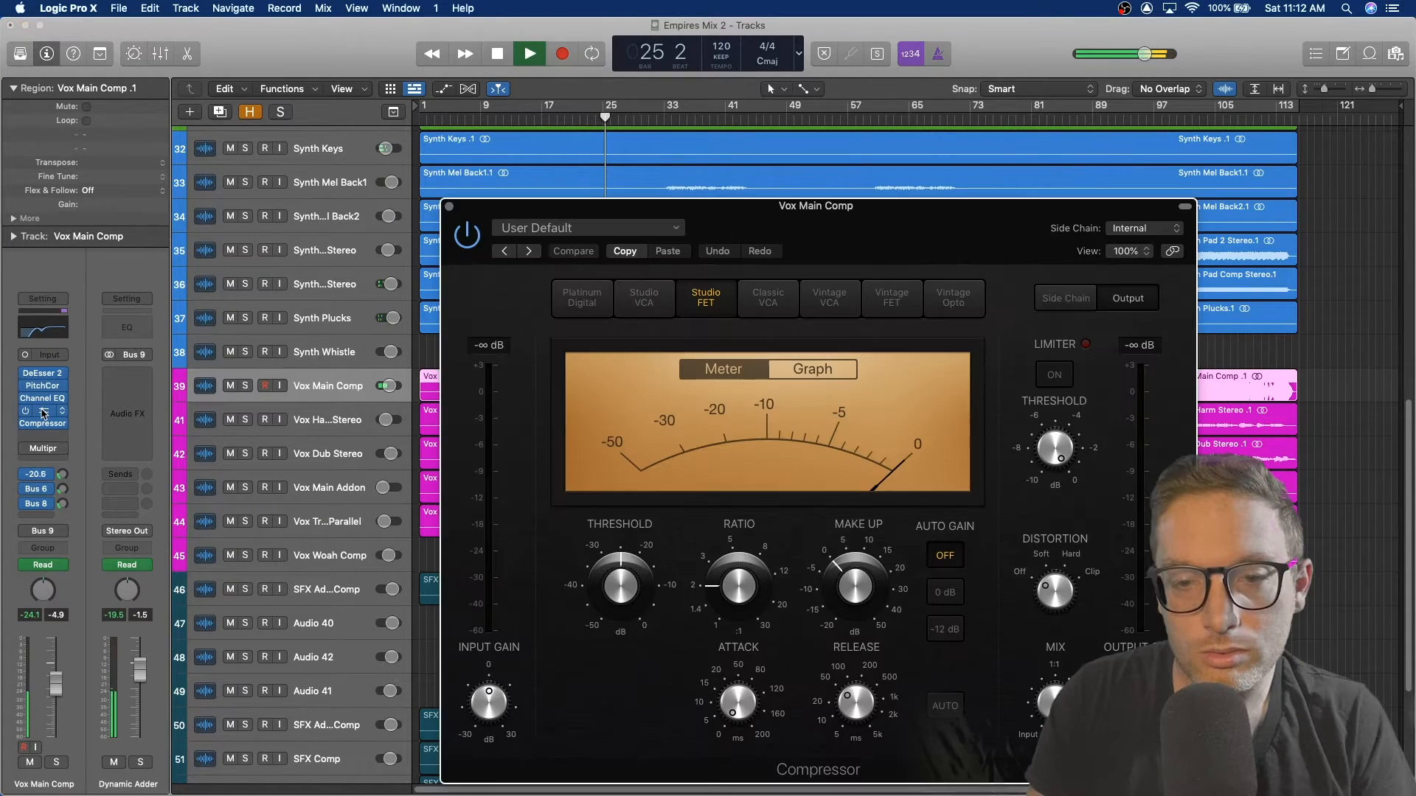
{"action": "key", "text": "space"}
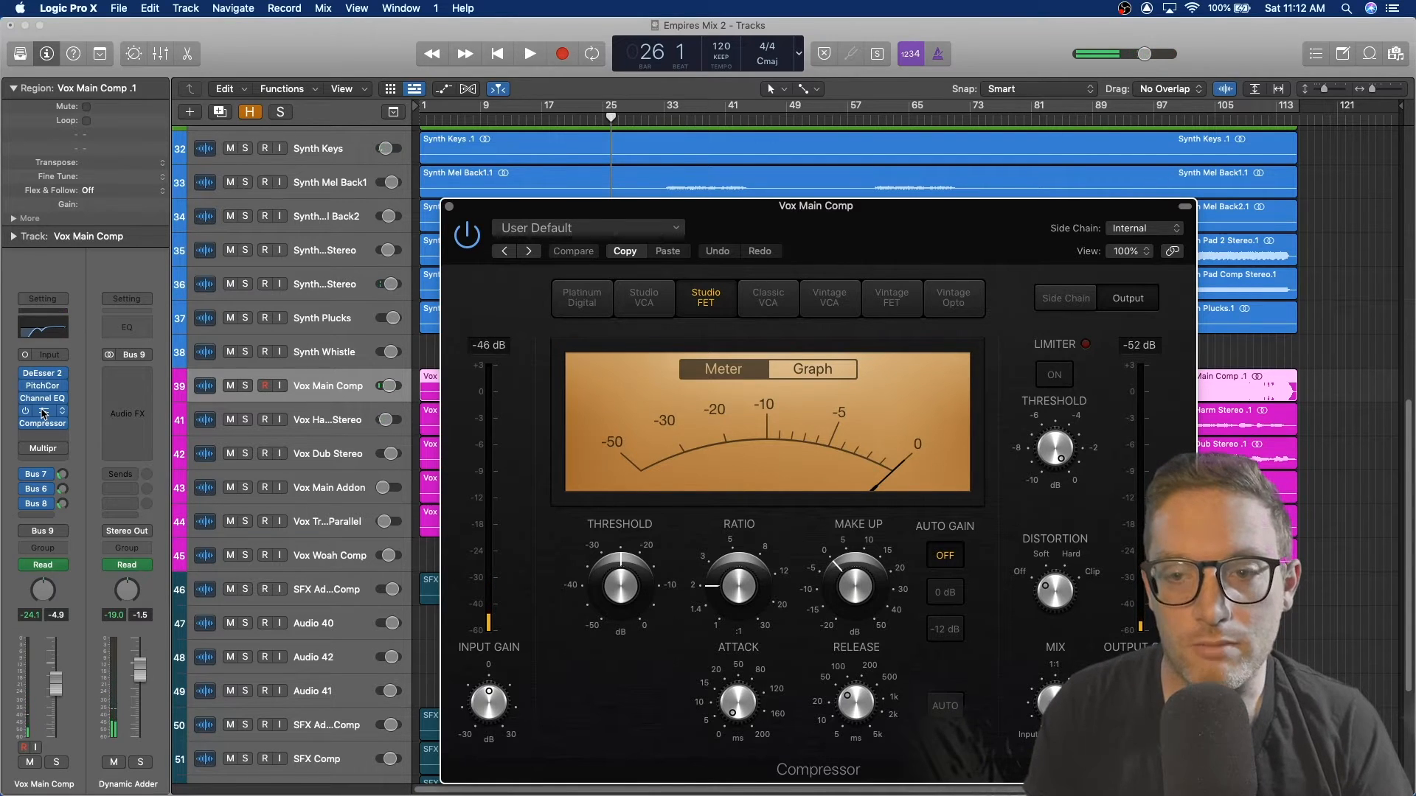
{"action": "mouse_move", "coordinate": [699, 595]}
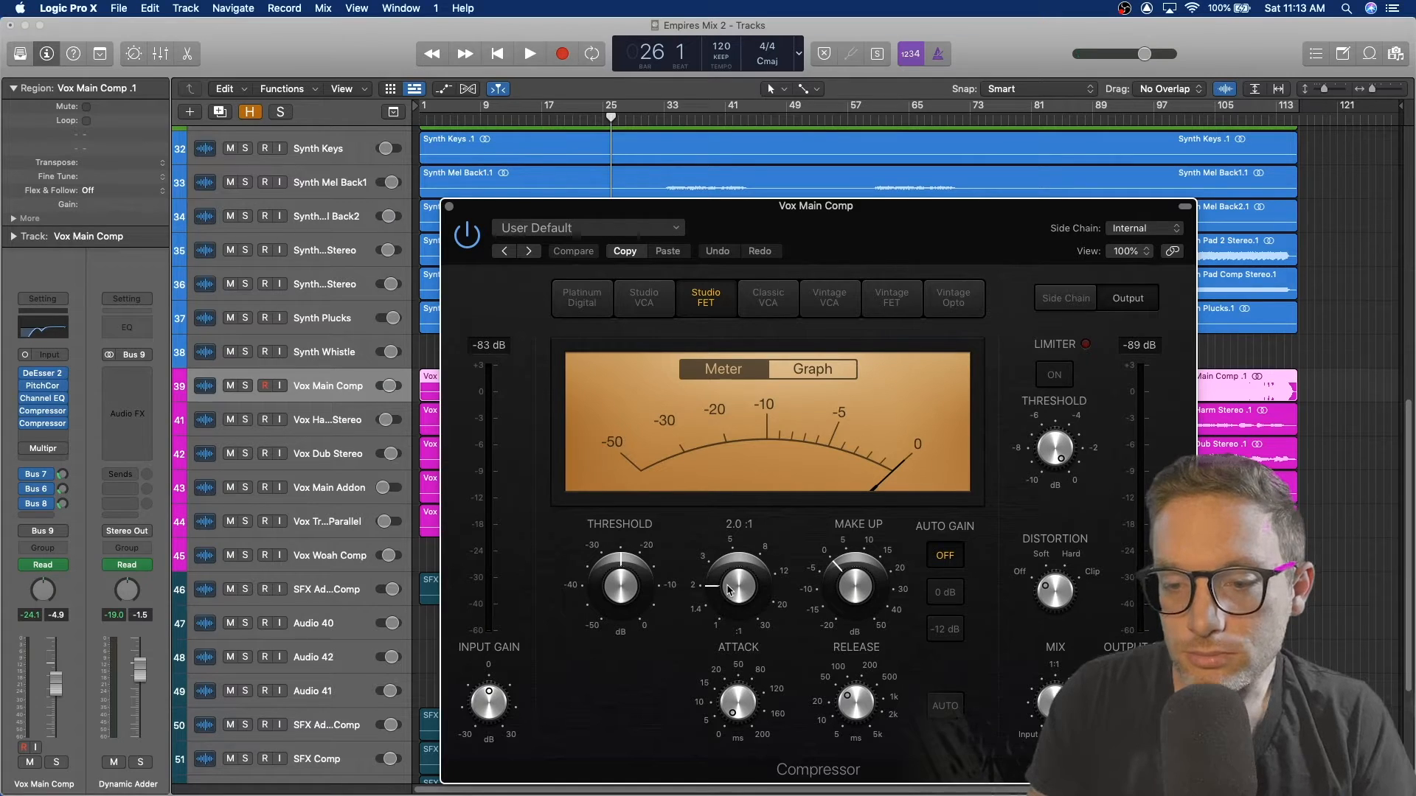
{"action": "mouse_move", "coordinate": [735, 707]}
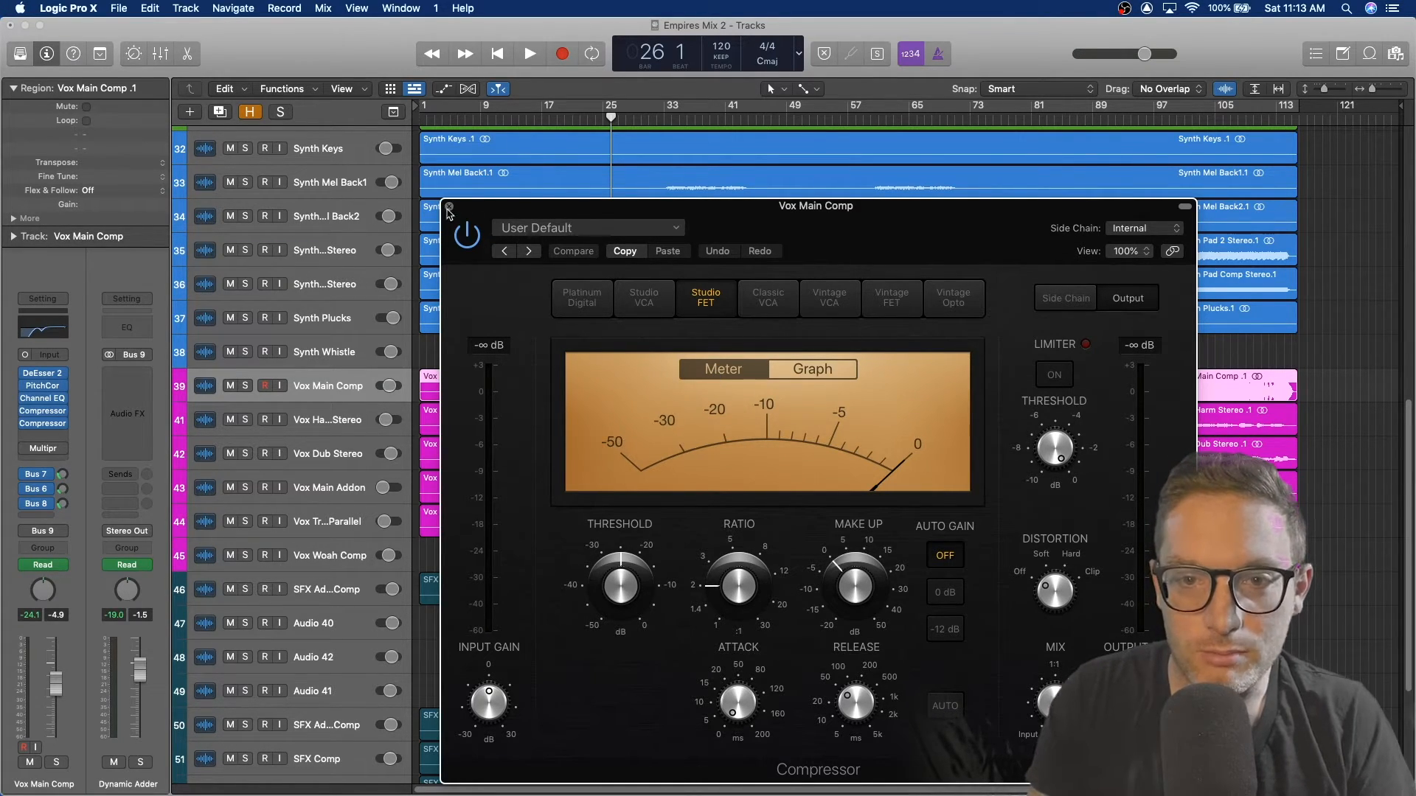
Step: Audition the vocal, close the first Compressor, open and inspect the second Compressor, then close it
{"action": "key", "text": "space"}
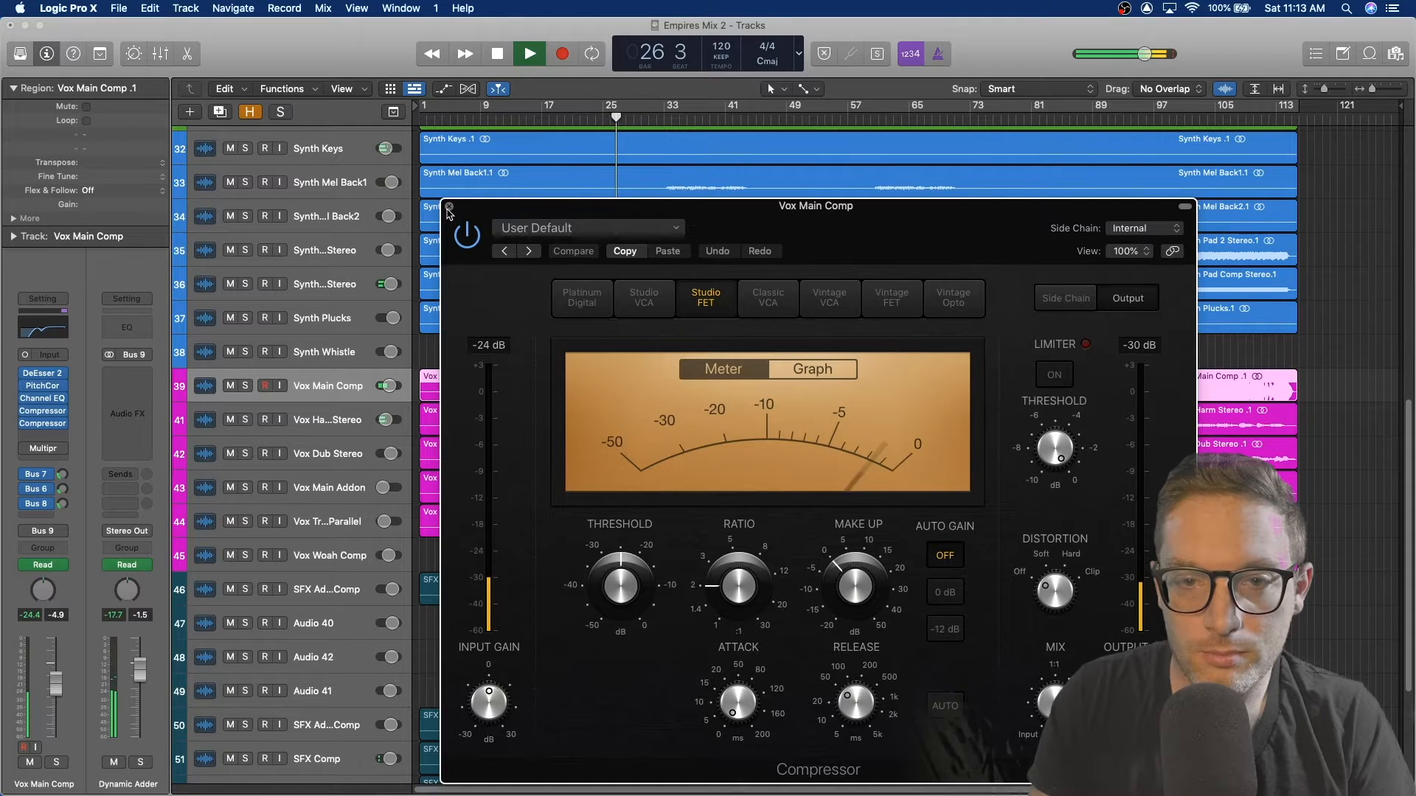
{"action": "left_click", "coordinate": [449, 207]}
{"action": "left_click", "coordinate": [42, 423]}
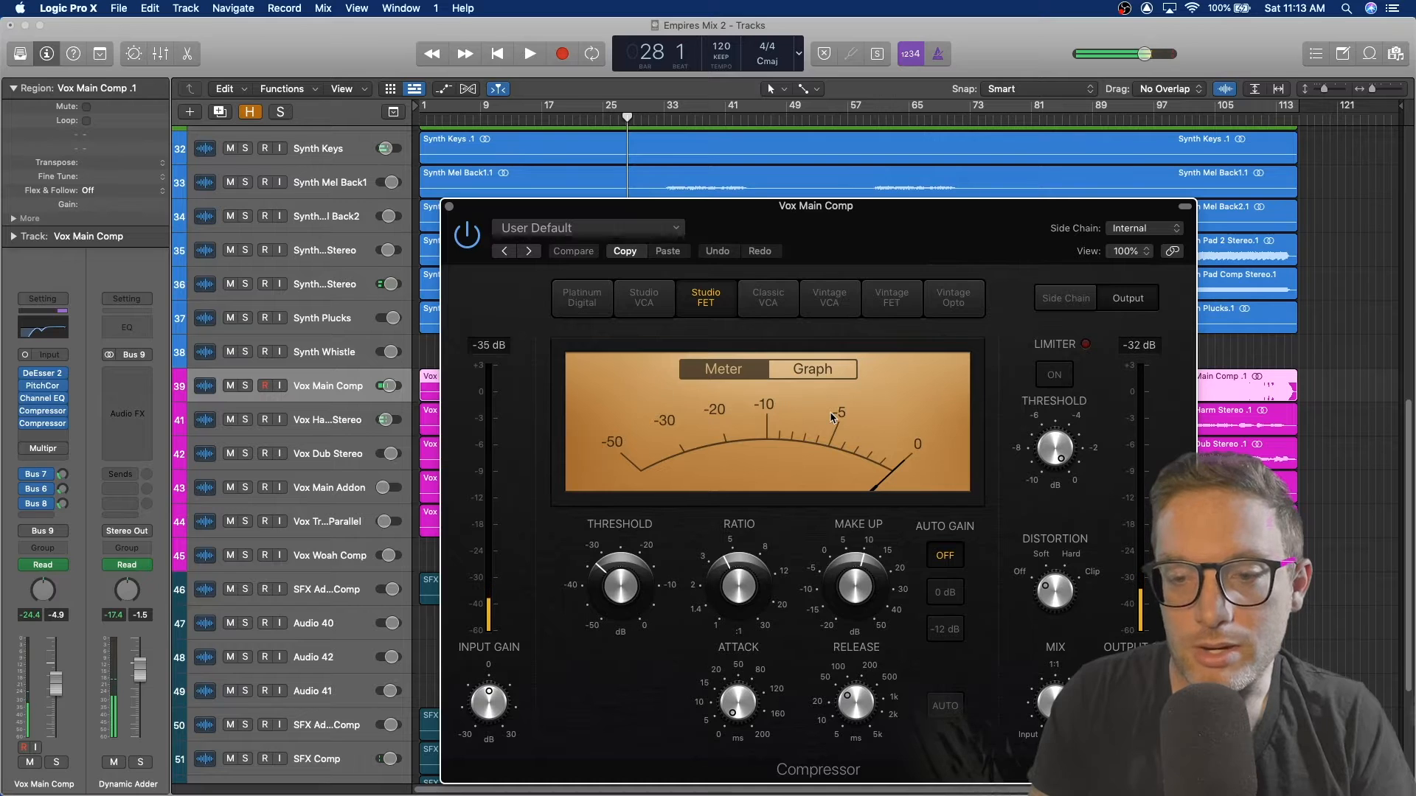
{"action": "mouse_move", "coordinate": [734, 577]}
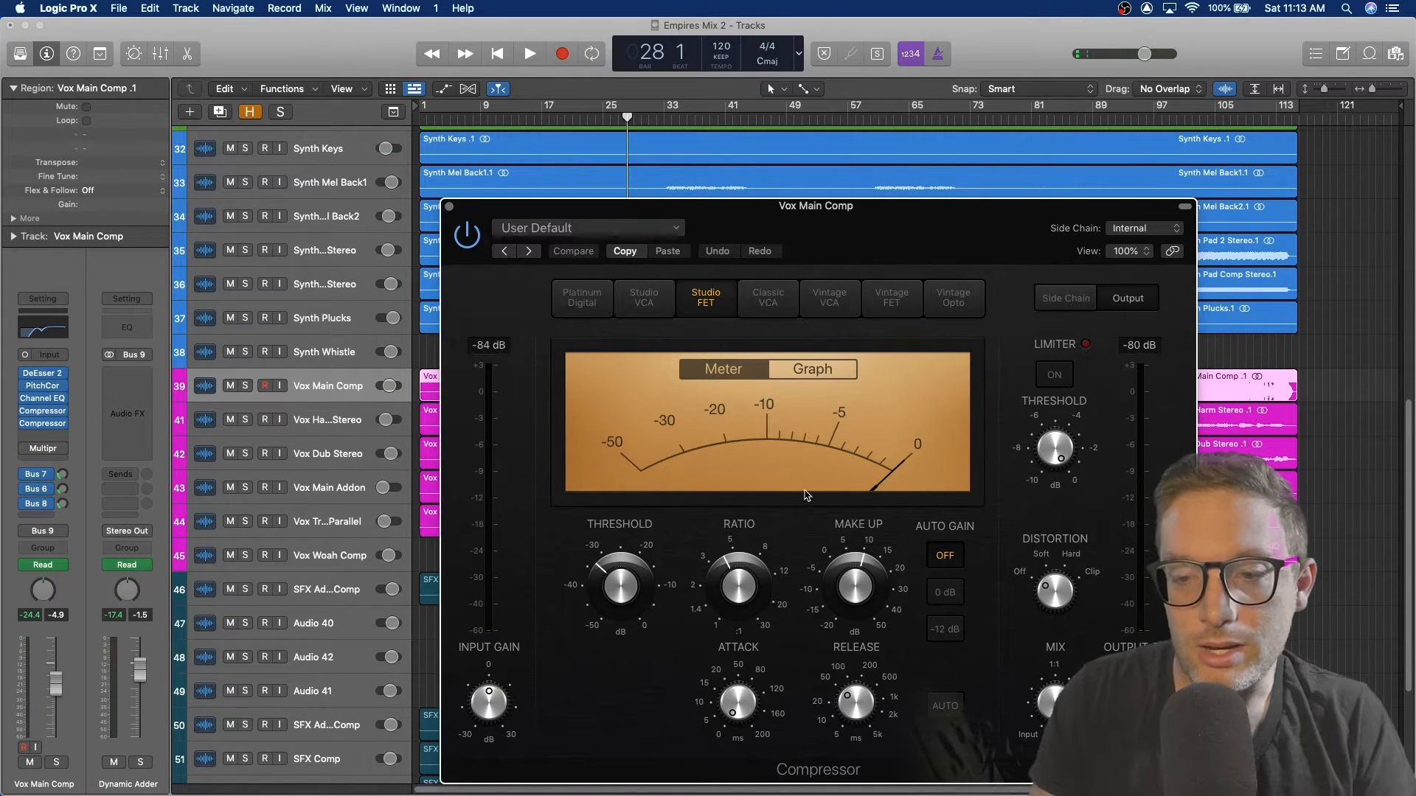
{"action": "left_click", "coordinate": [449, 207]}
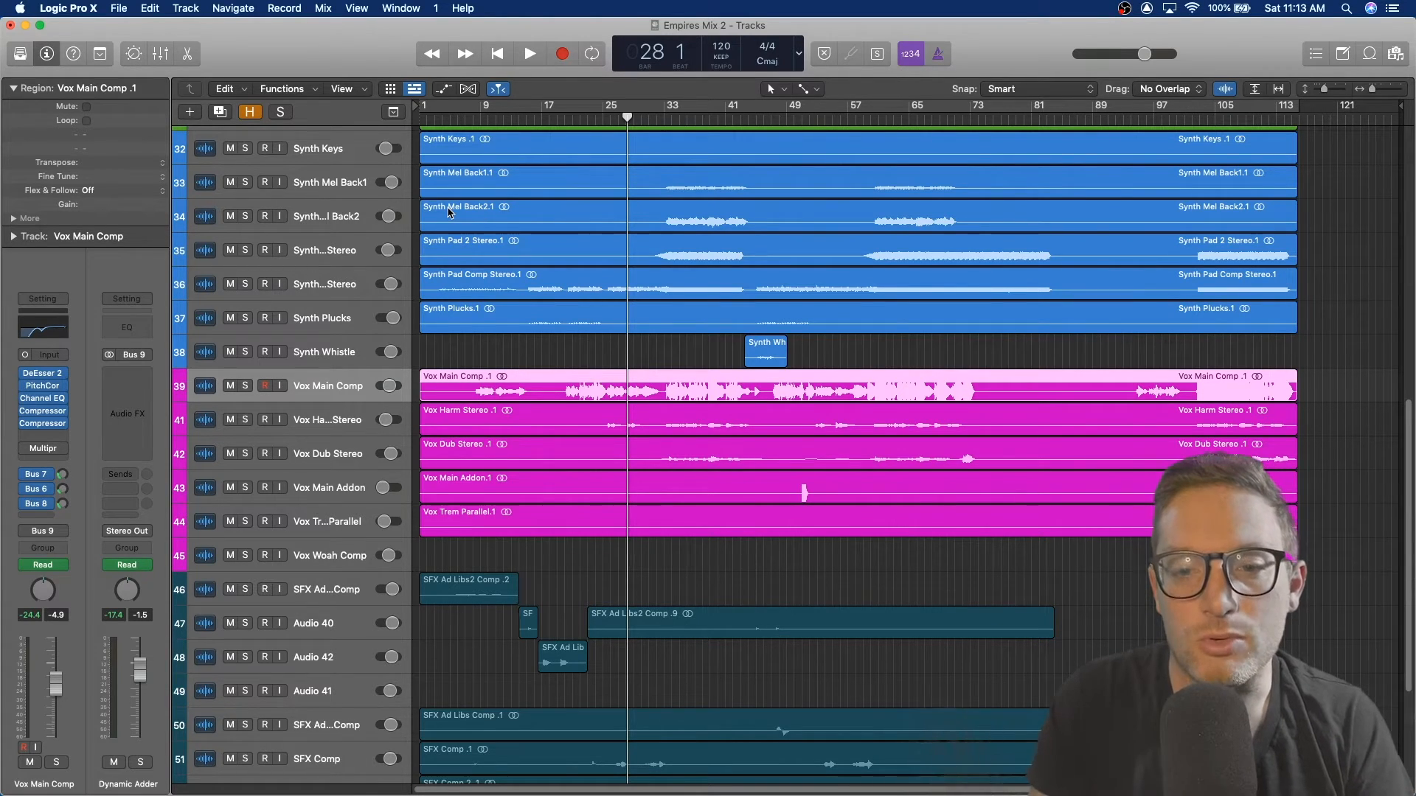
Step: Move the playhead to bar 33, play the mix, and select the Vox Harm Stereo track before stopping
{"action": "left_click", "coordinate": [673, 114]}
{"action": "key", "text": "space"}
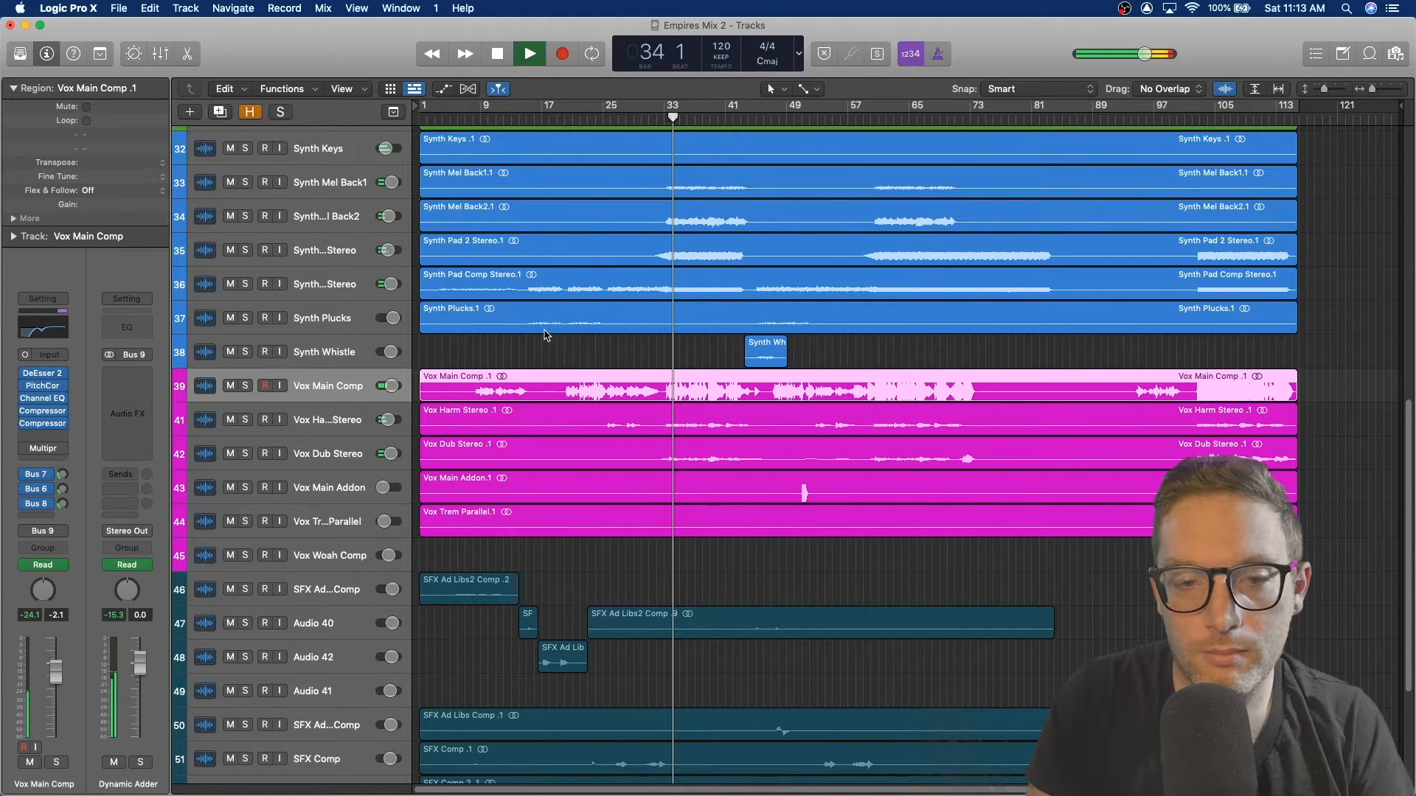
{"action": "left_click", "coordinate": [346, 419]}
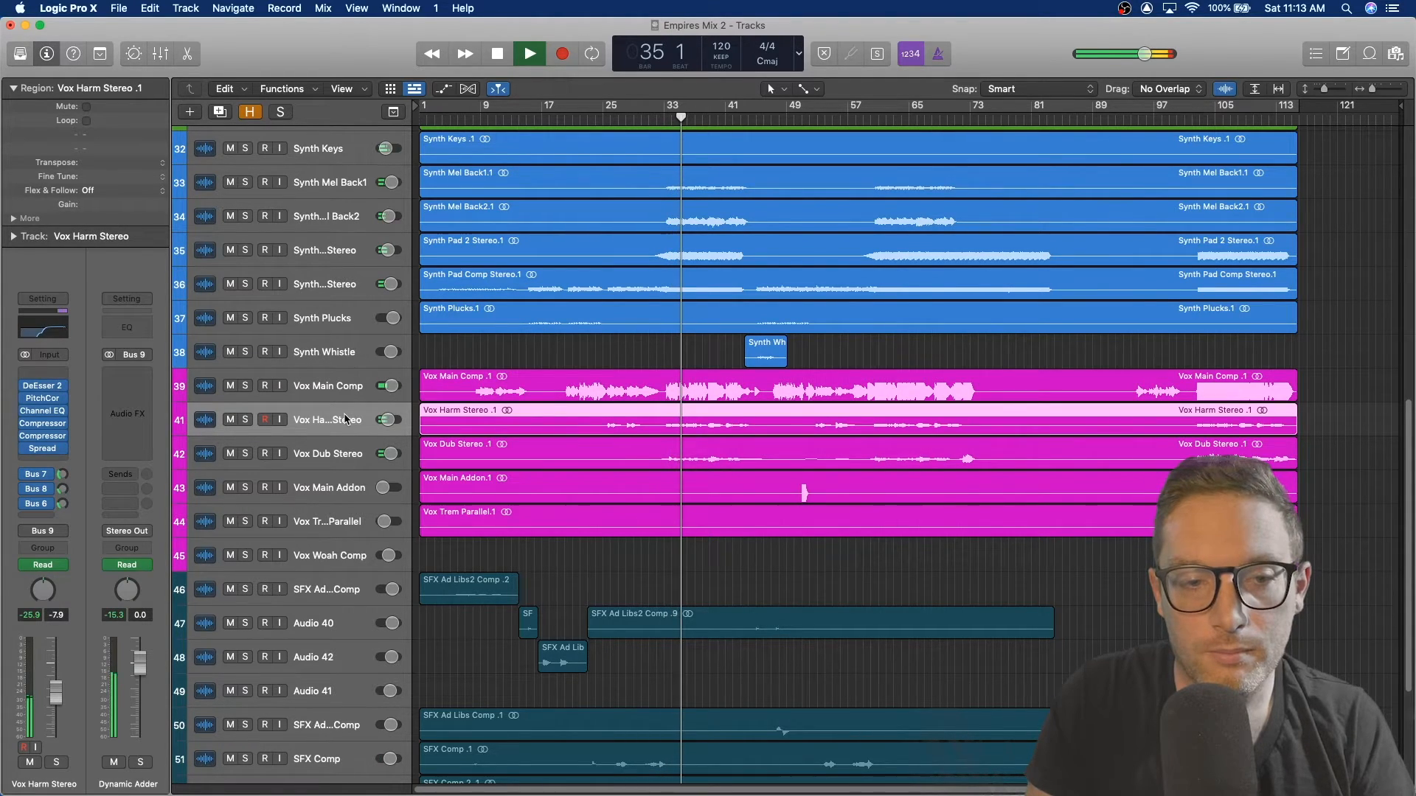
{"action": "key", "text": "space"}
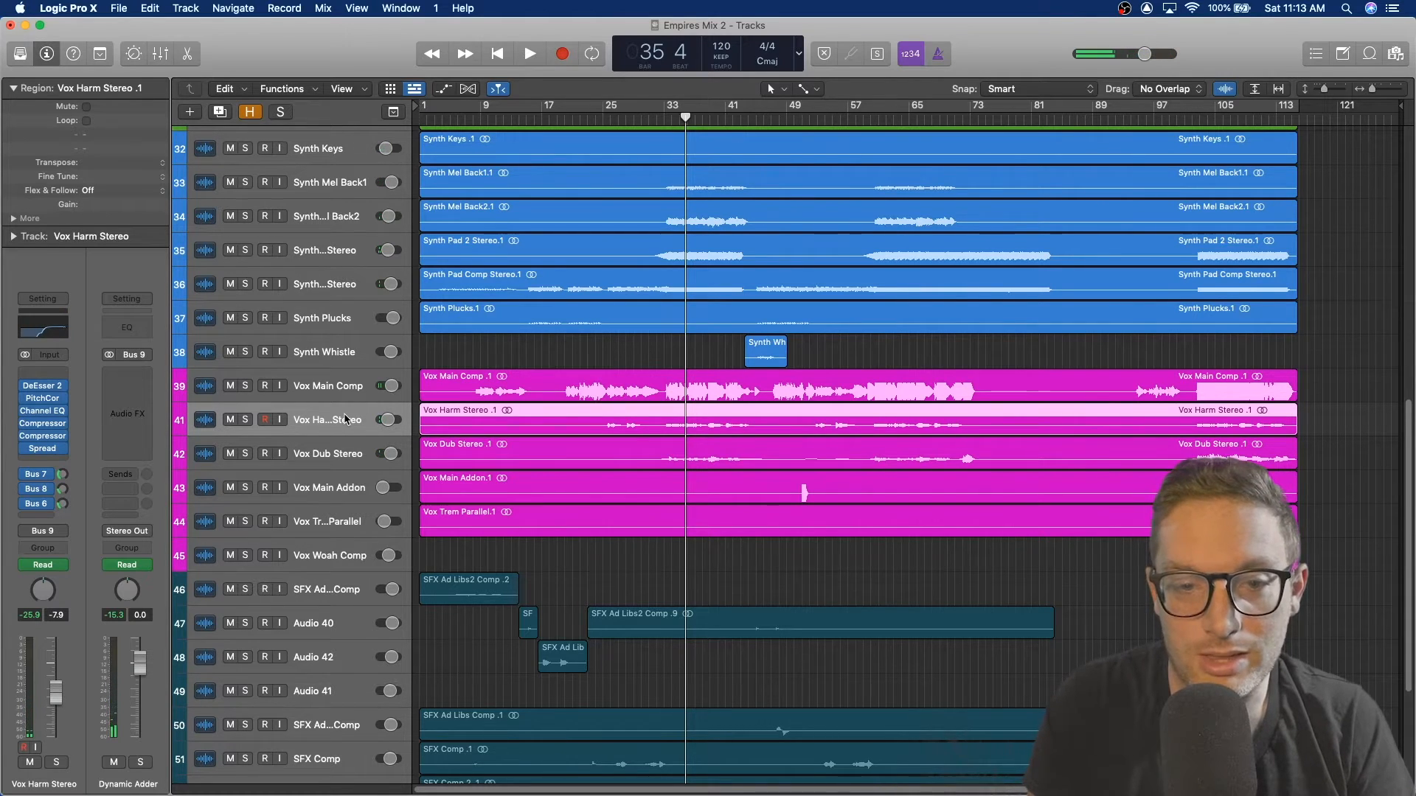
Step: Solo Vox Harm Stereo and audition it on its own
{"action": "left_click", "coordinate": [332, 389]}
{"action": "left_click", "coordinate": [278, 422]}
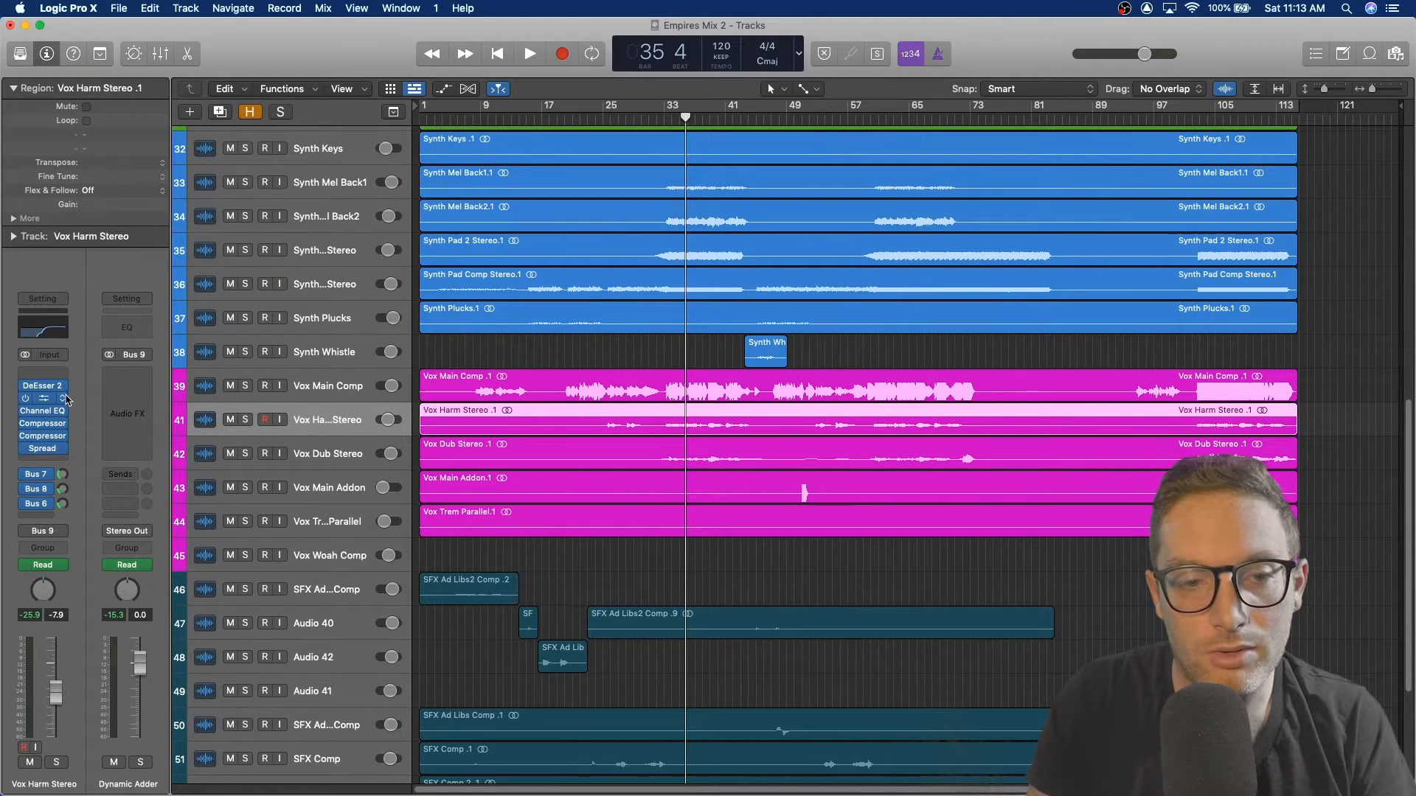
{"action": "left_click", "coordinate": [244, 420]}
{"action": "key", "text": "space"}
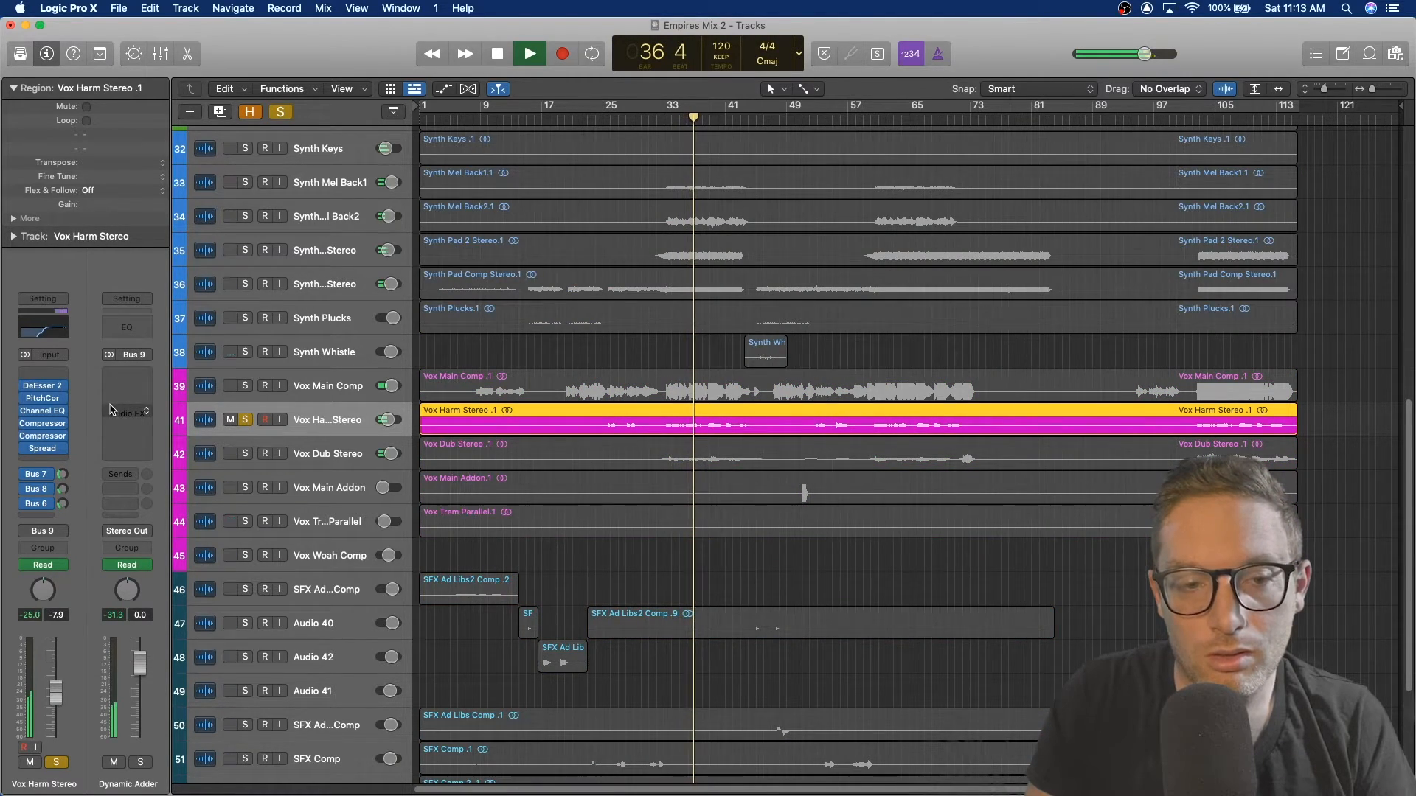
{"action": "key", "text": "space"}
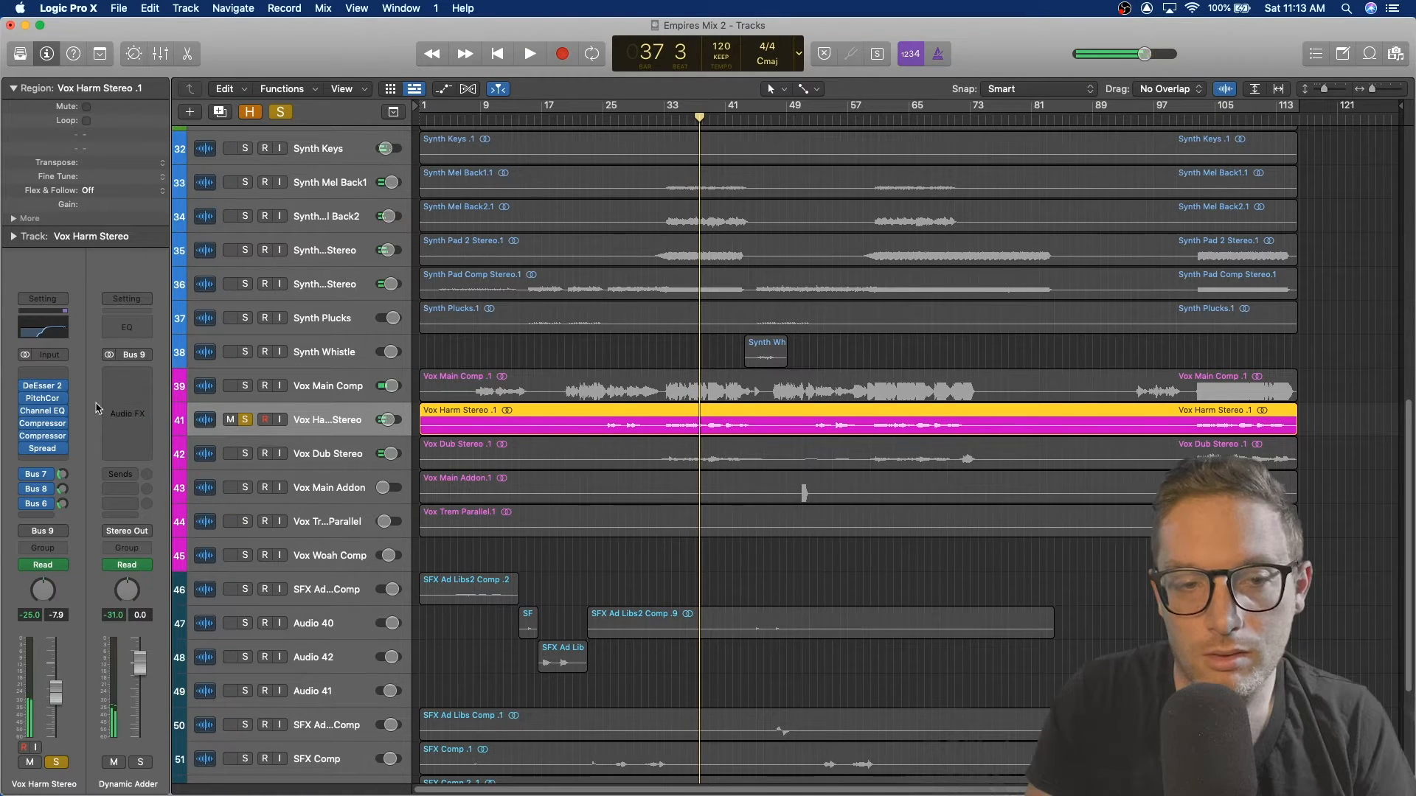
Step: Open the Channel EQ on Vox Harm Stereo to inspect its curve, then close it
{"action": "left_click", "coordinate": [48, 416]}
{"action": "left_click", "coordinate": [37, 413]}
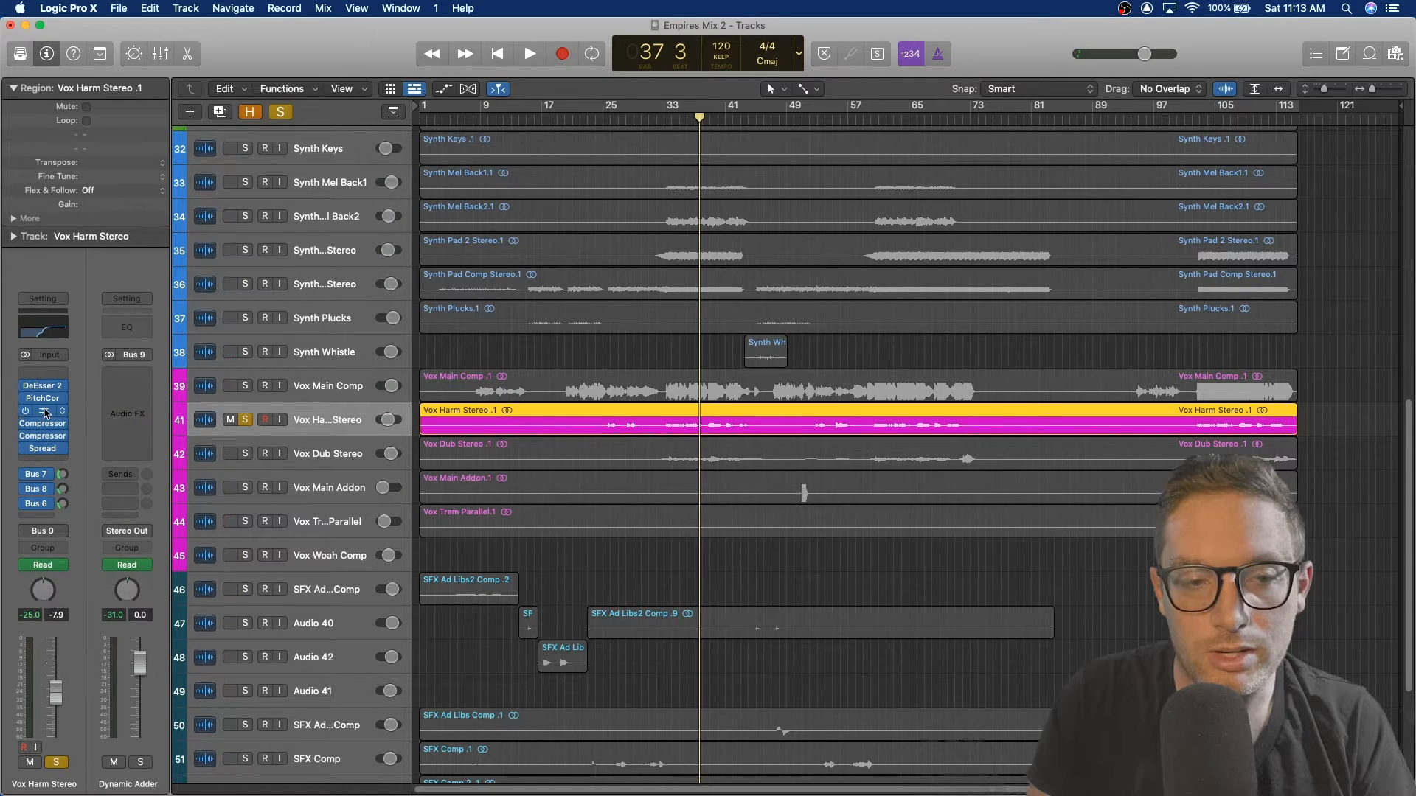
{"action": "left_click", "coordinate": [37, 414]}
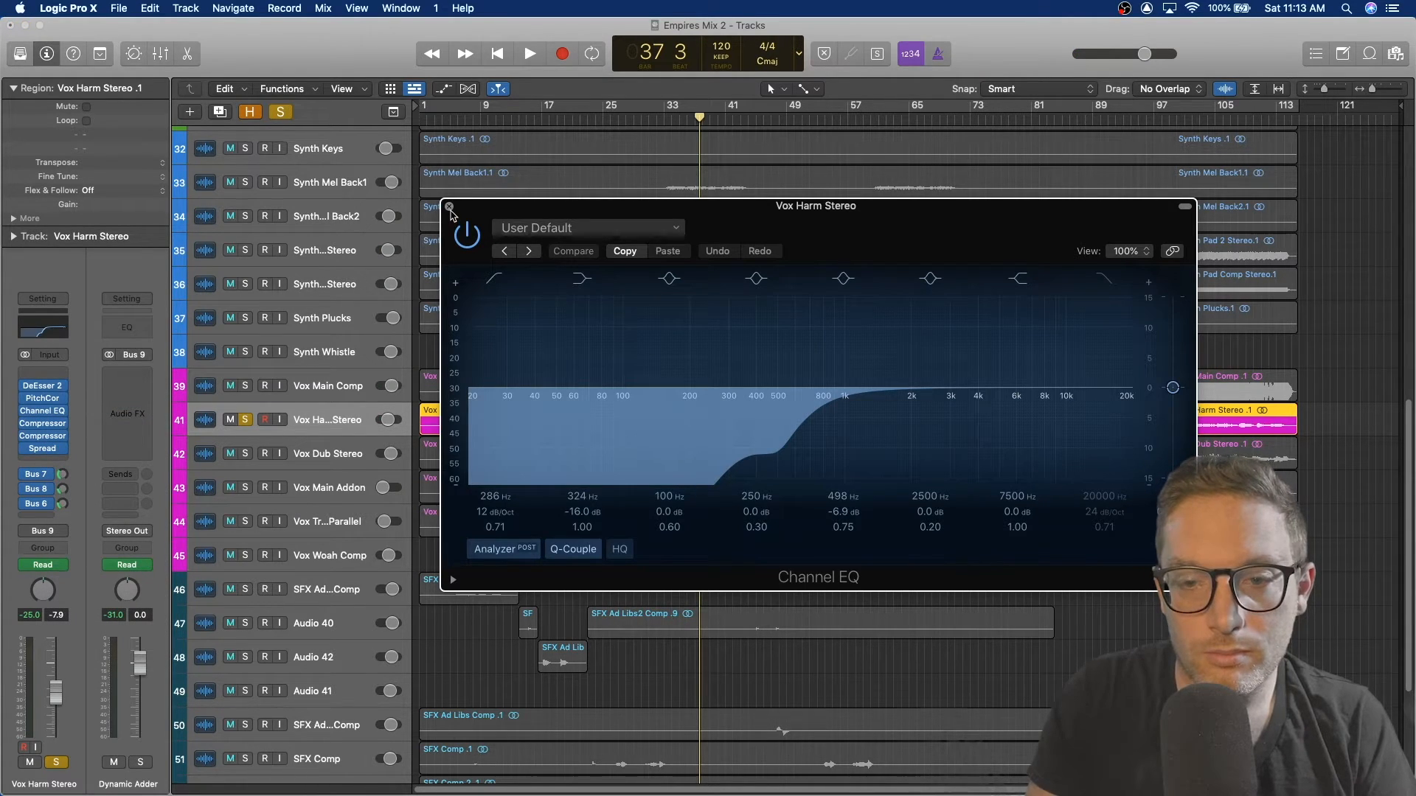
{"action": "left_click", "coordinate": [450, 208]}
Step: Unsolo Vox Harm Stereo, return the playhead to bar 33, and play while selecting Vox Main Comp
{"action": "left_click", "coordinate": [244, 419]}
{"action": "left_click", "coordinate": [679, 118]}
{"action": "key", "text": "space"}
{"action": "left_click", "coordinate": [294, 388]}
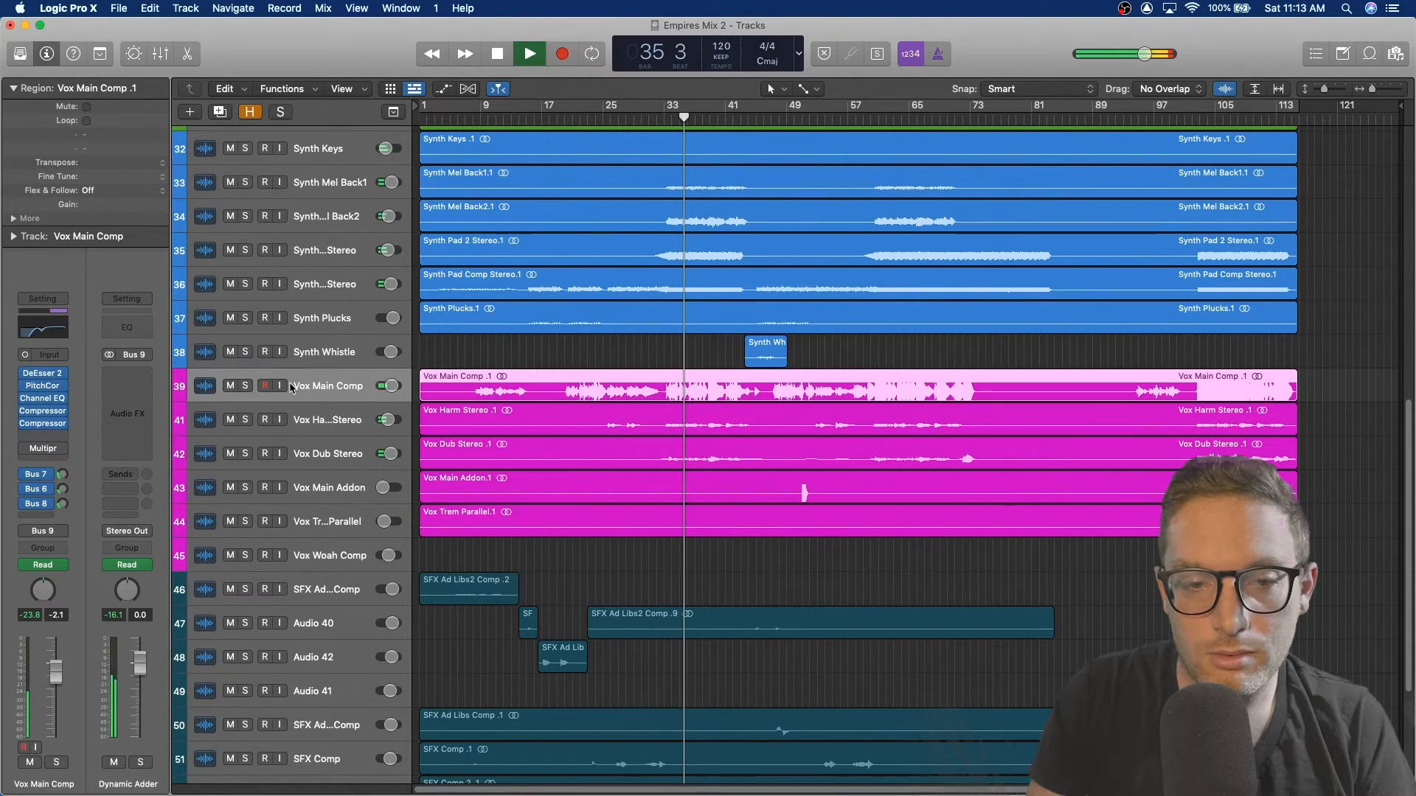
{"action": "key", "text": "space"}
Step: Solo Vox Main Comp and inspect the Bus 7 Vox Verb aux's Space Designer and Channel EQ plug-ins
{"action": "left_click", "coordinate": [245, 386]}
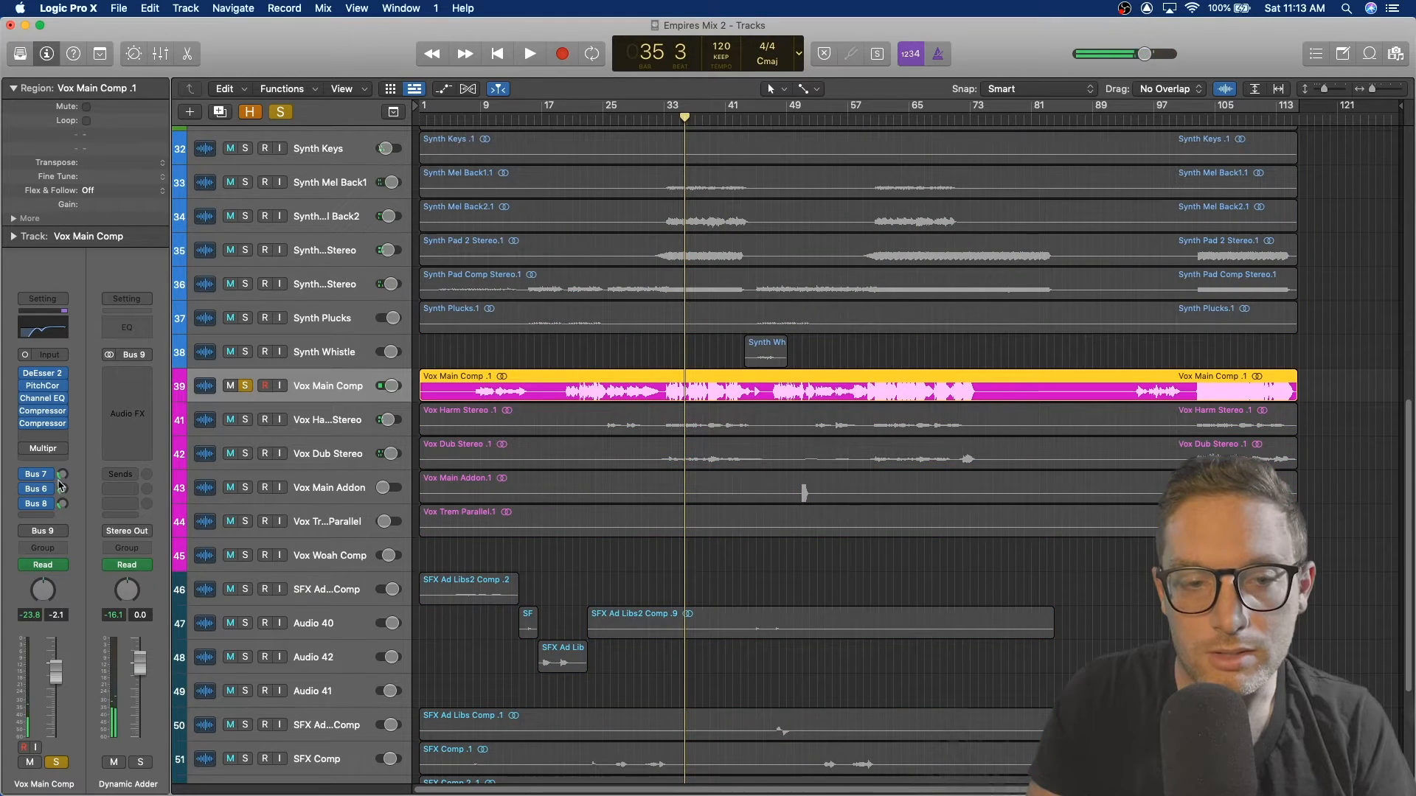
{"action": "left_click", "coordinate": [34, 474]}
{"action": "left_click", "coordinate": [95, 412]}
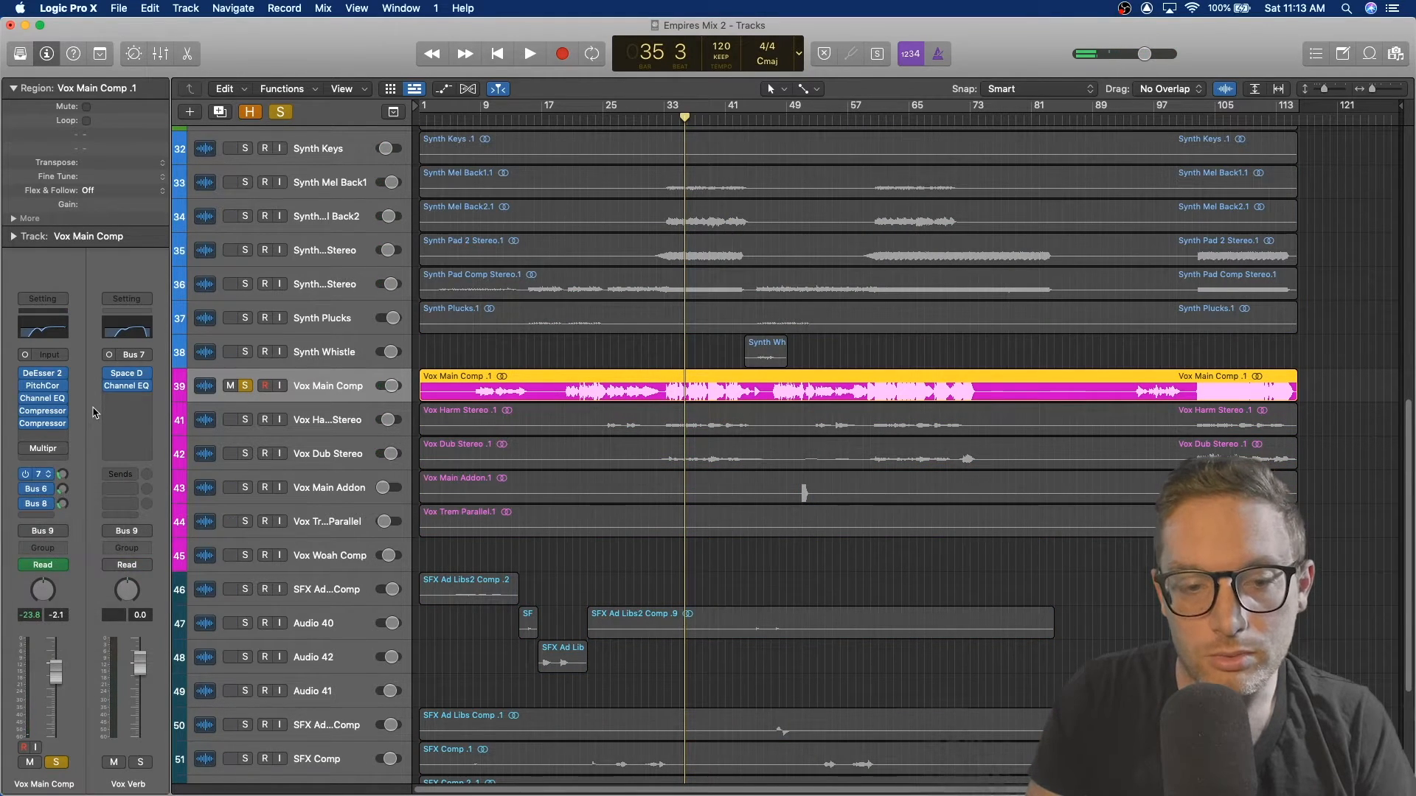
{"action": "left_click", "coordinate": [129, 375]}
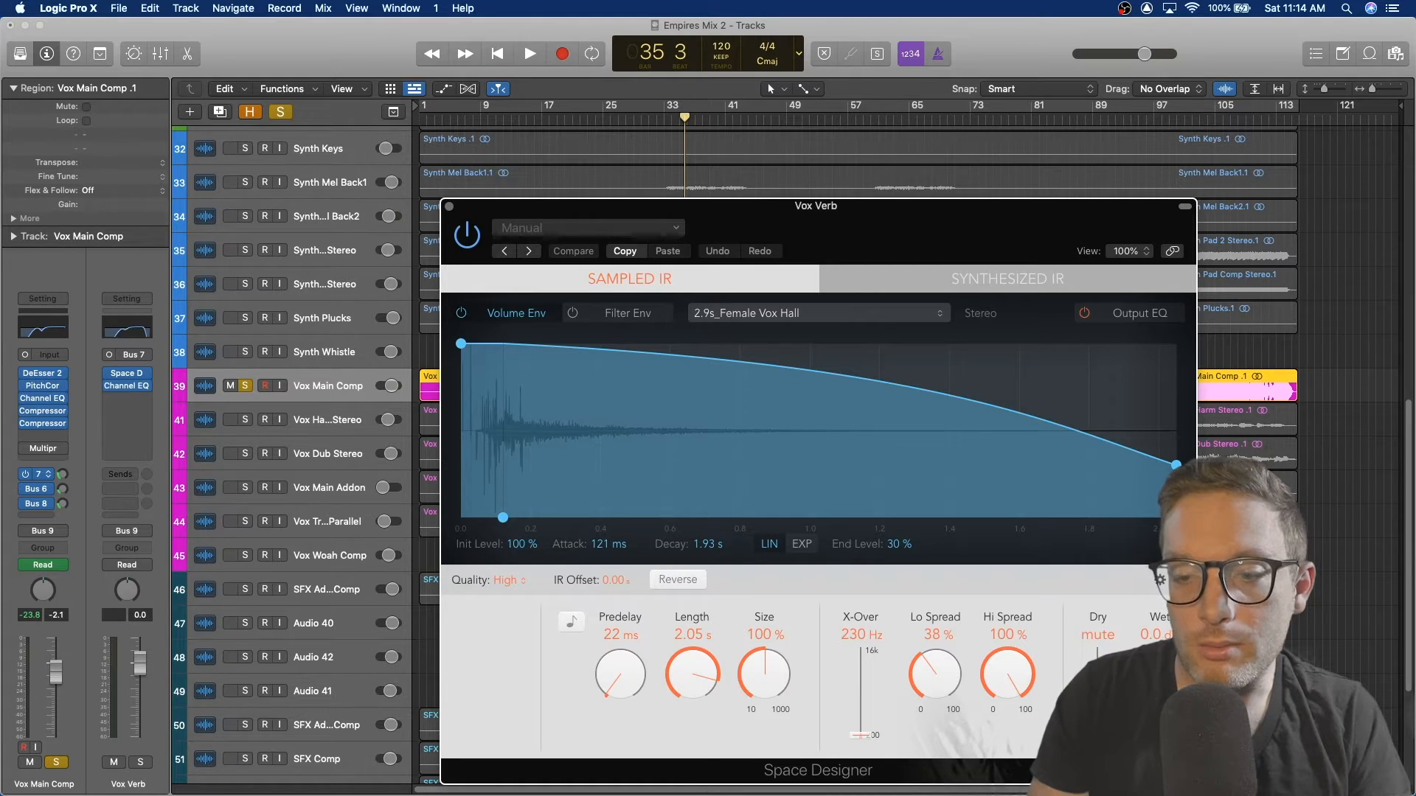
{"action": "left_click", "coordinate": [449, 207]}
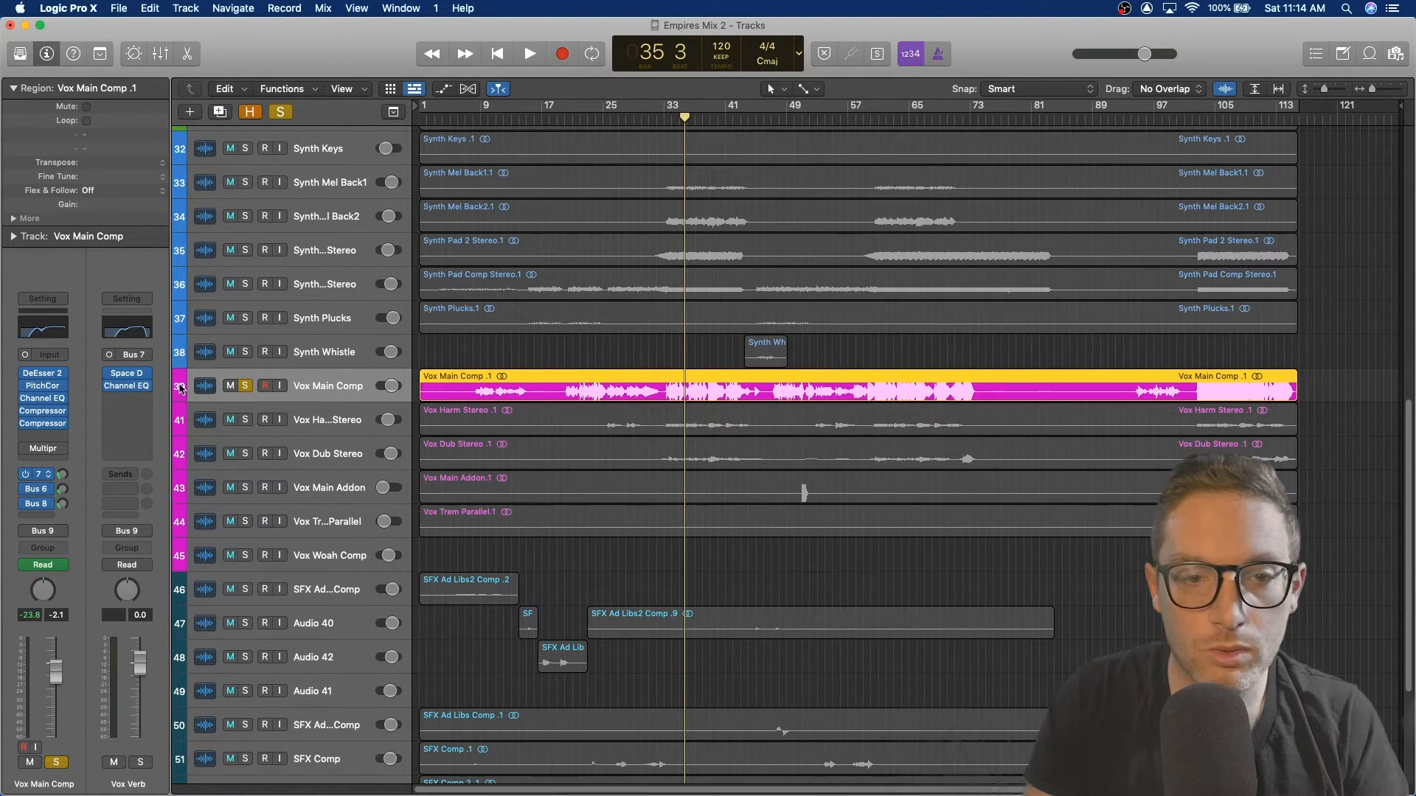
{"action": "left_click", "coordinate": [126, 386]}
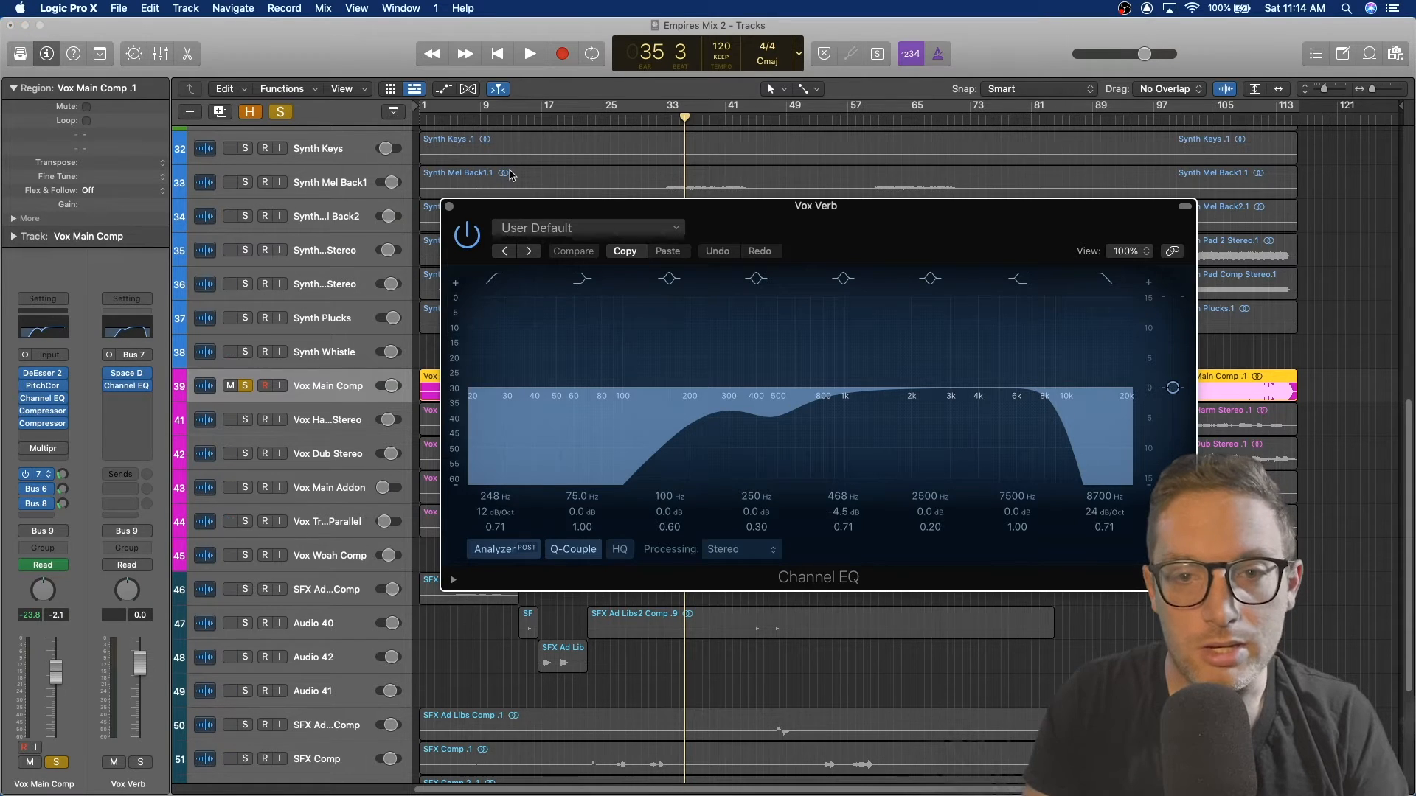
{"action": "left_click", "coordinate": [450, 207]}
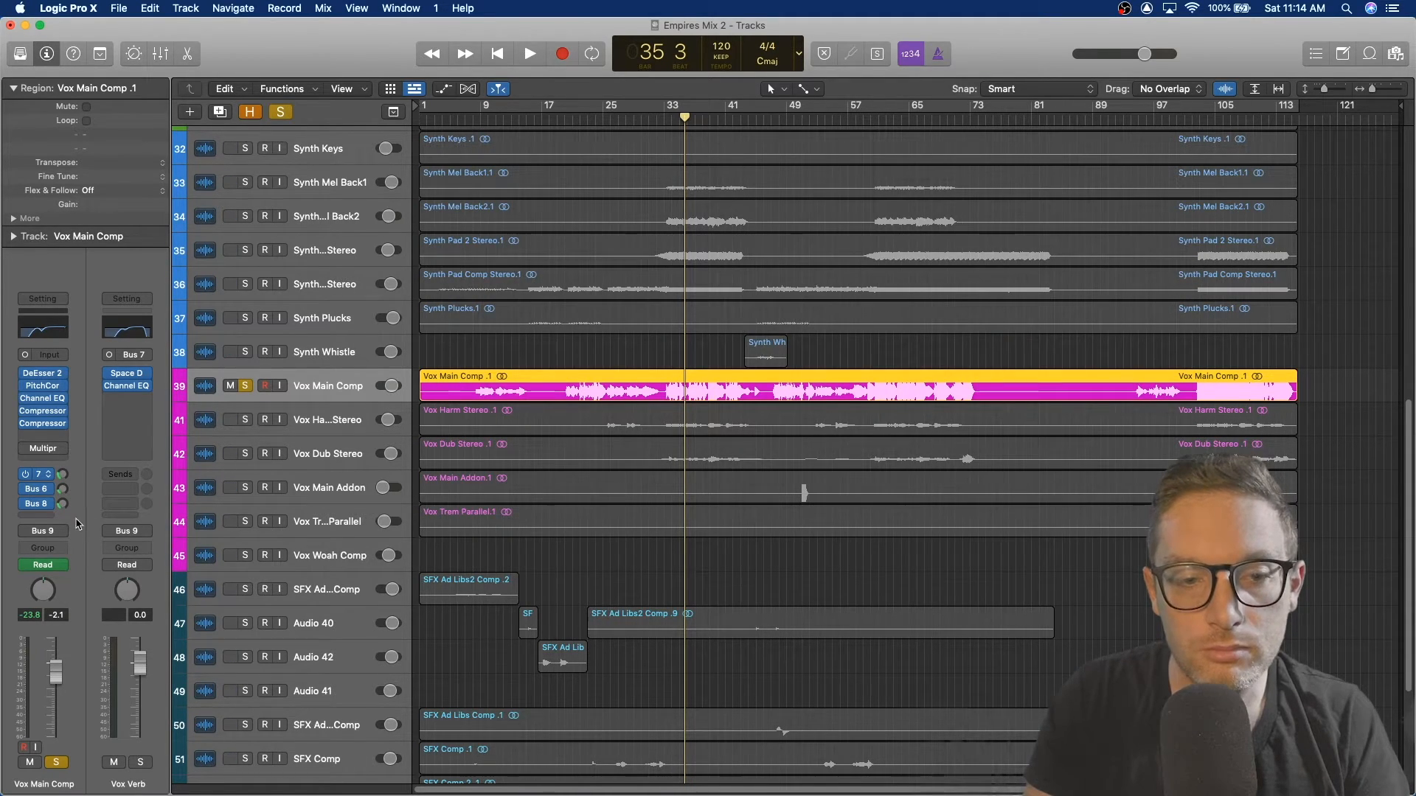
Step: Check the destinations of Vox Main Comp's Bus 6 and Bus 8 sends
{"action": "left_click", "coordinate": [42, 489]}
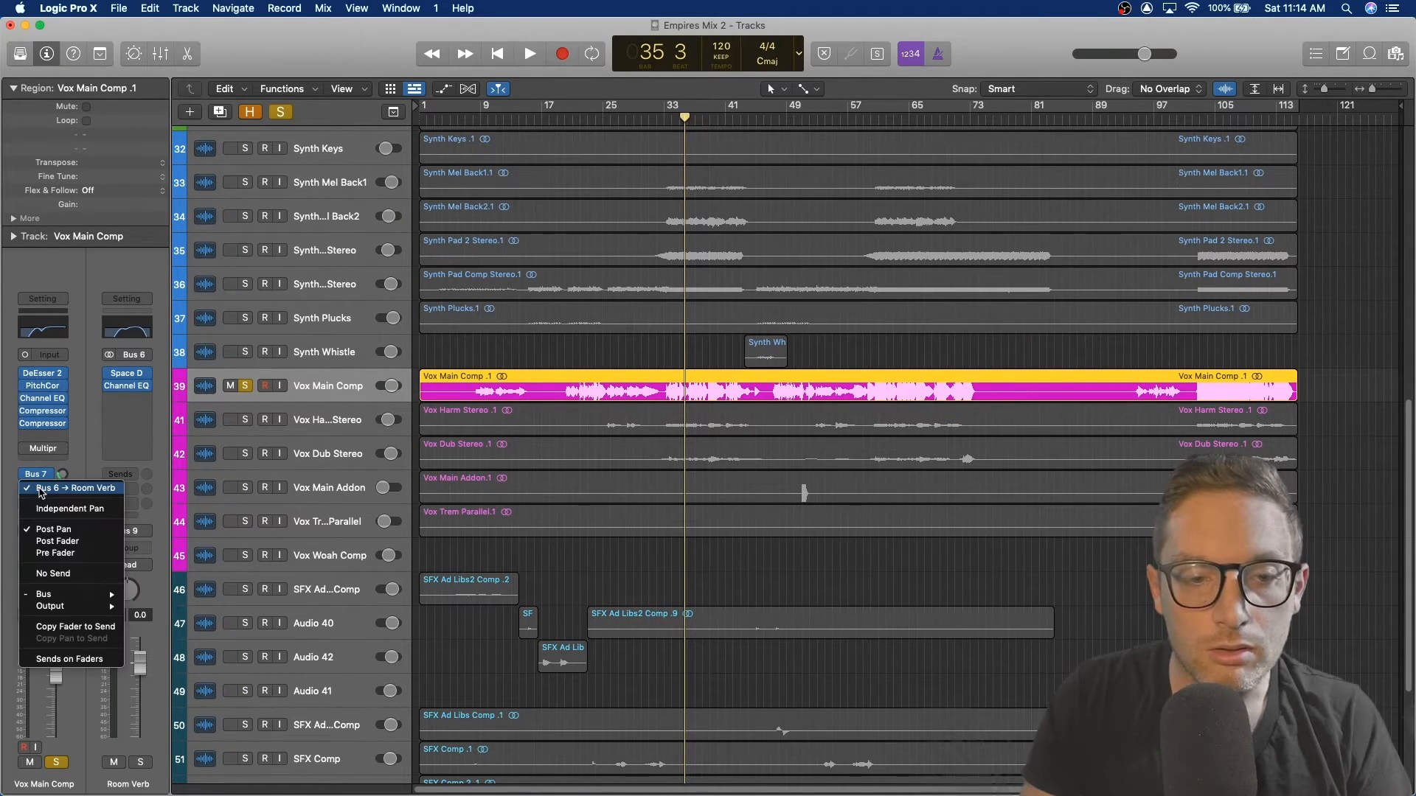
{"action": "left_click", "coordinate": [89, 458]}
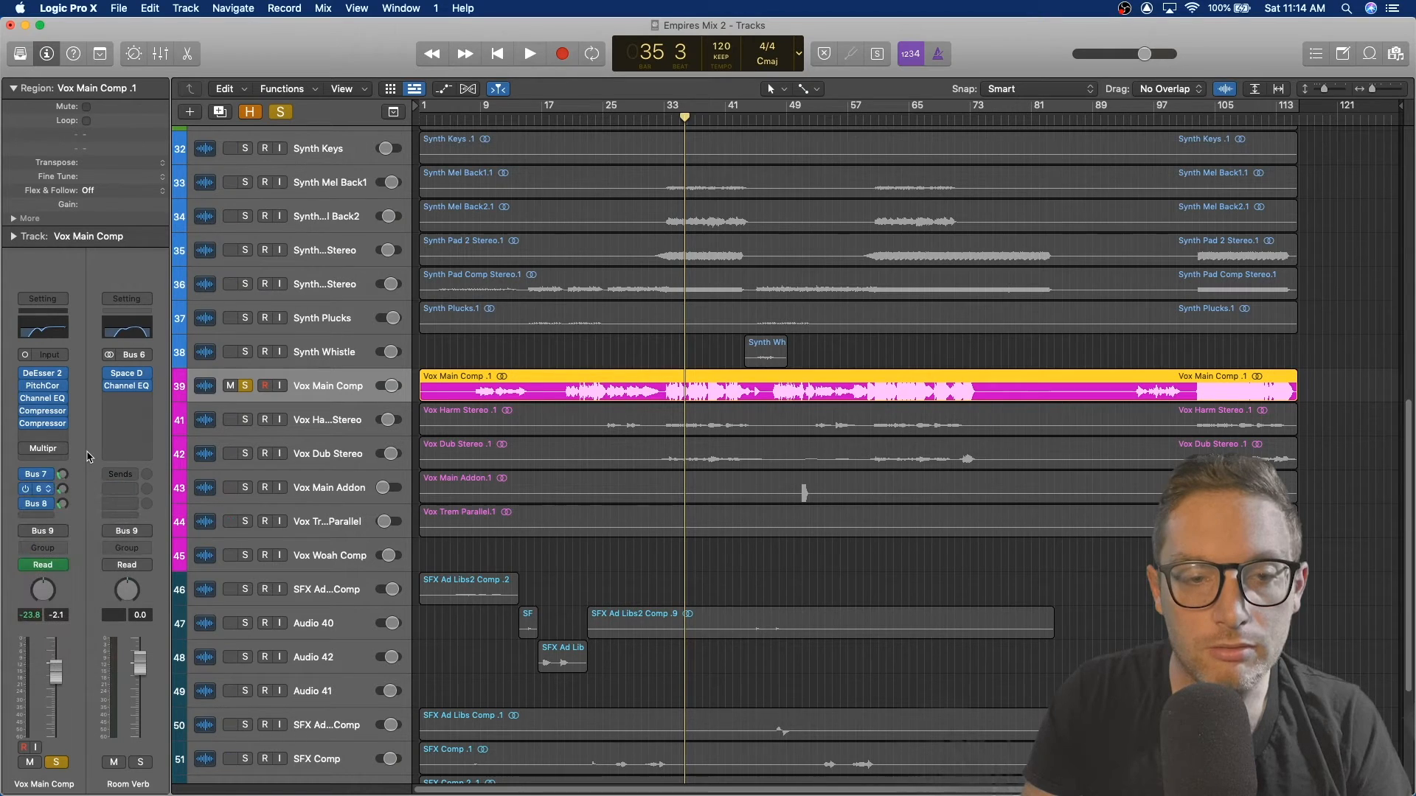
{"action": "left_click", "coordinate": [39, 504]}
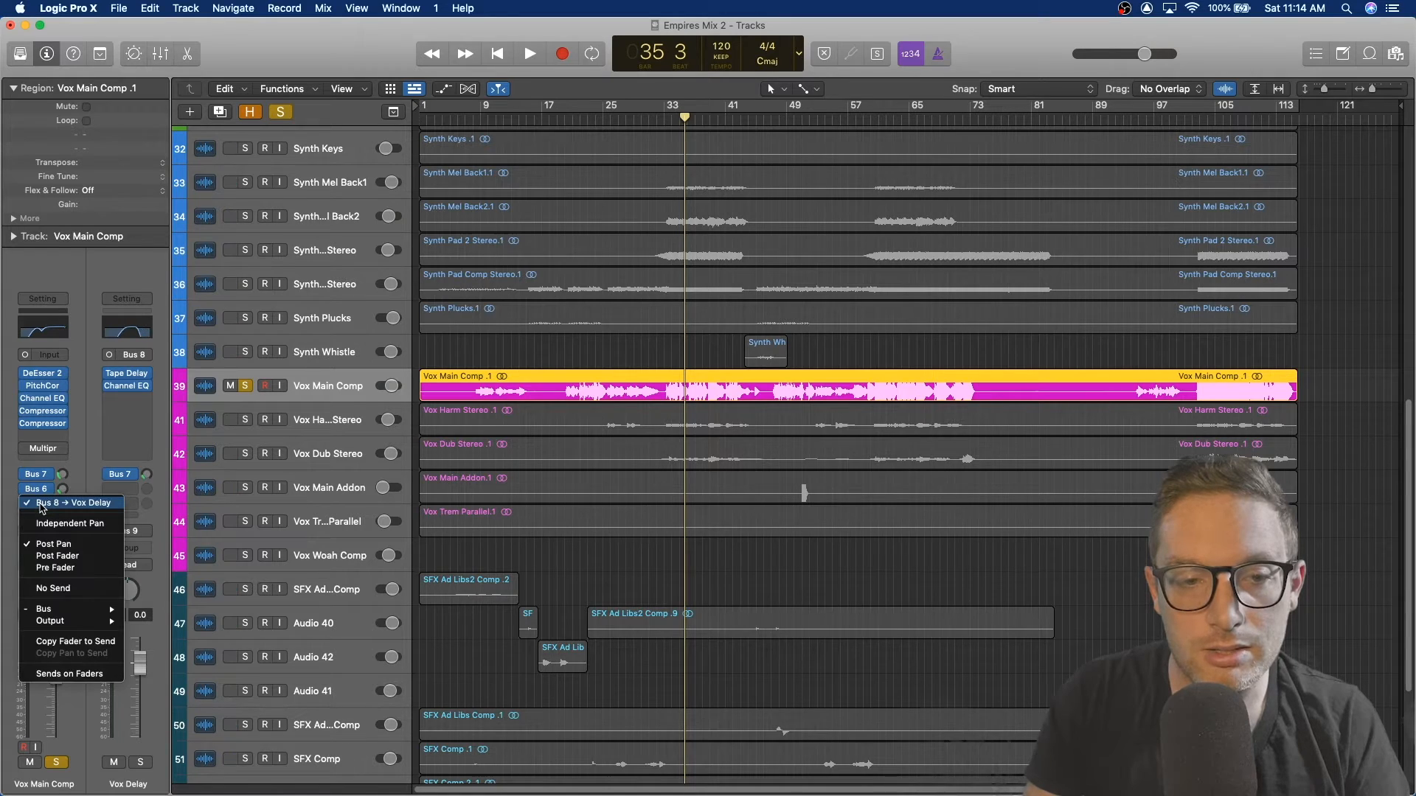
{"action": "left_click", "coordinate": [87, 412]}
Step: Audition the Vox Delay aux's Tape Delay plug-in, then inspect its Channel EQ and close it
{"action": "left_click", "coordinate": [127, 373]}
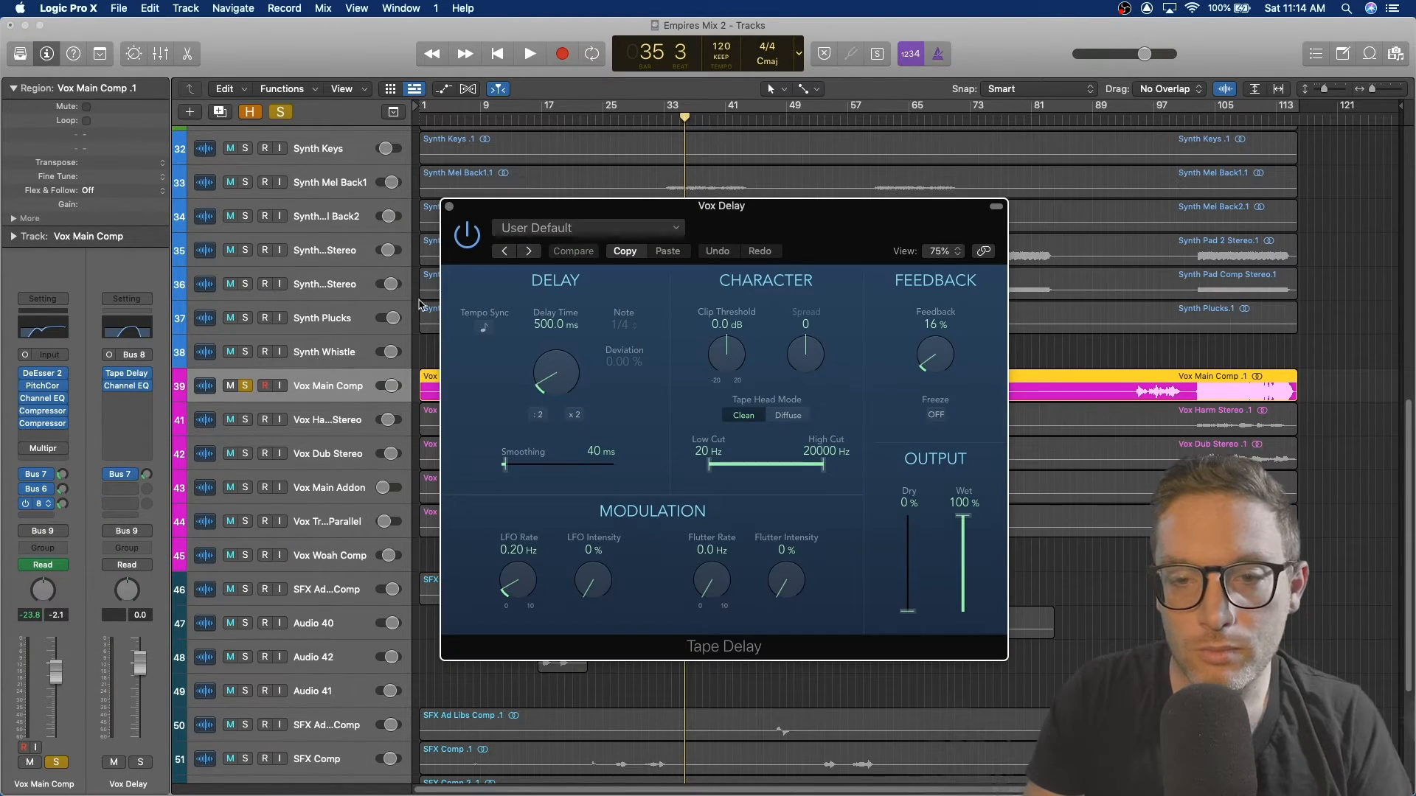
{"action": "key", "text": "space"}
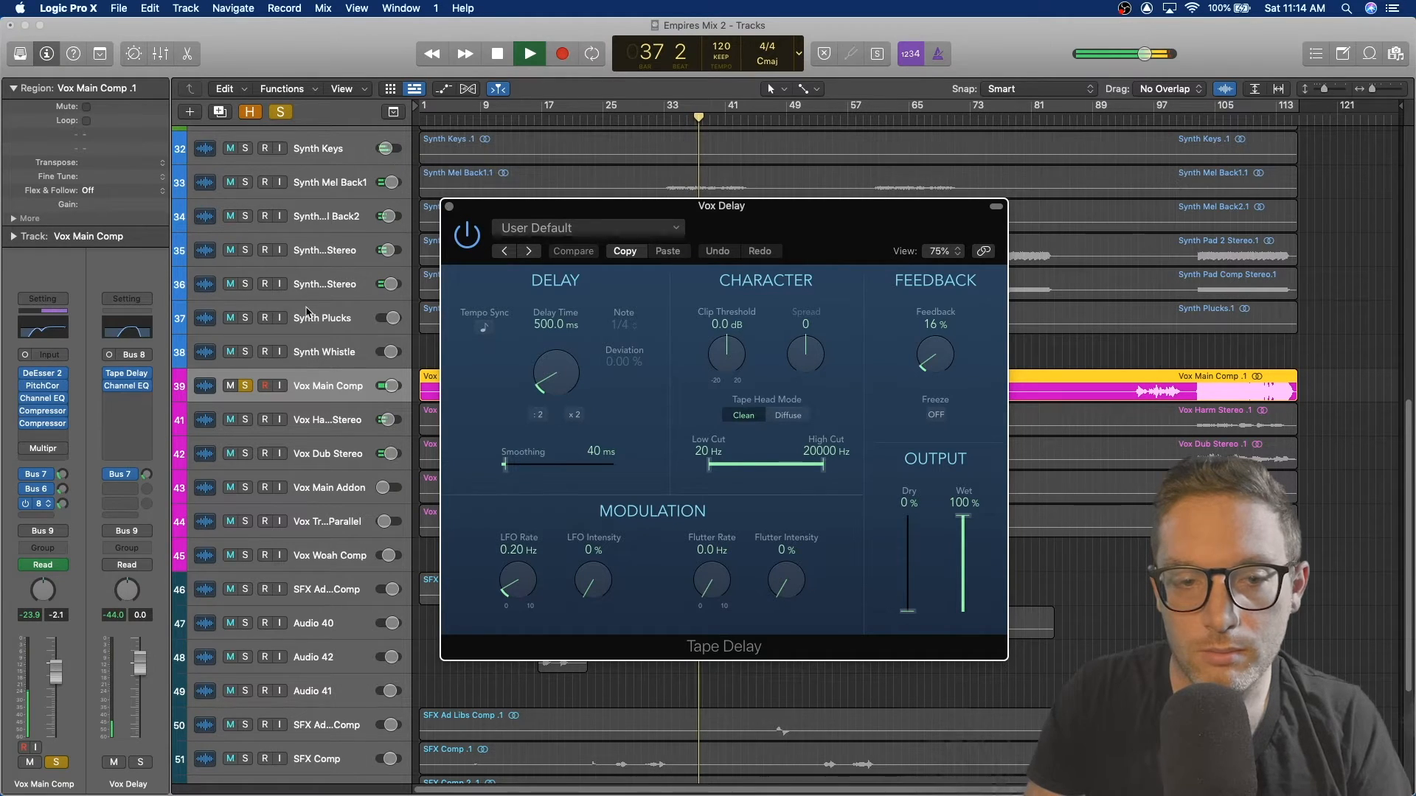
{"action": "key", "text": "space"}
{"action": "left_click", "coordinate": [449, 208]}
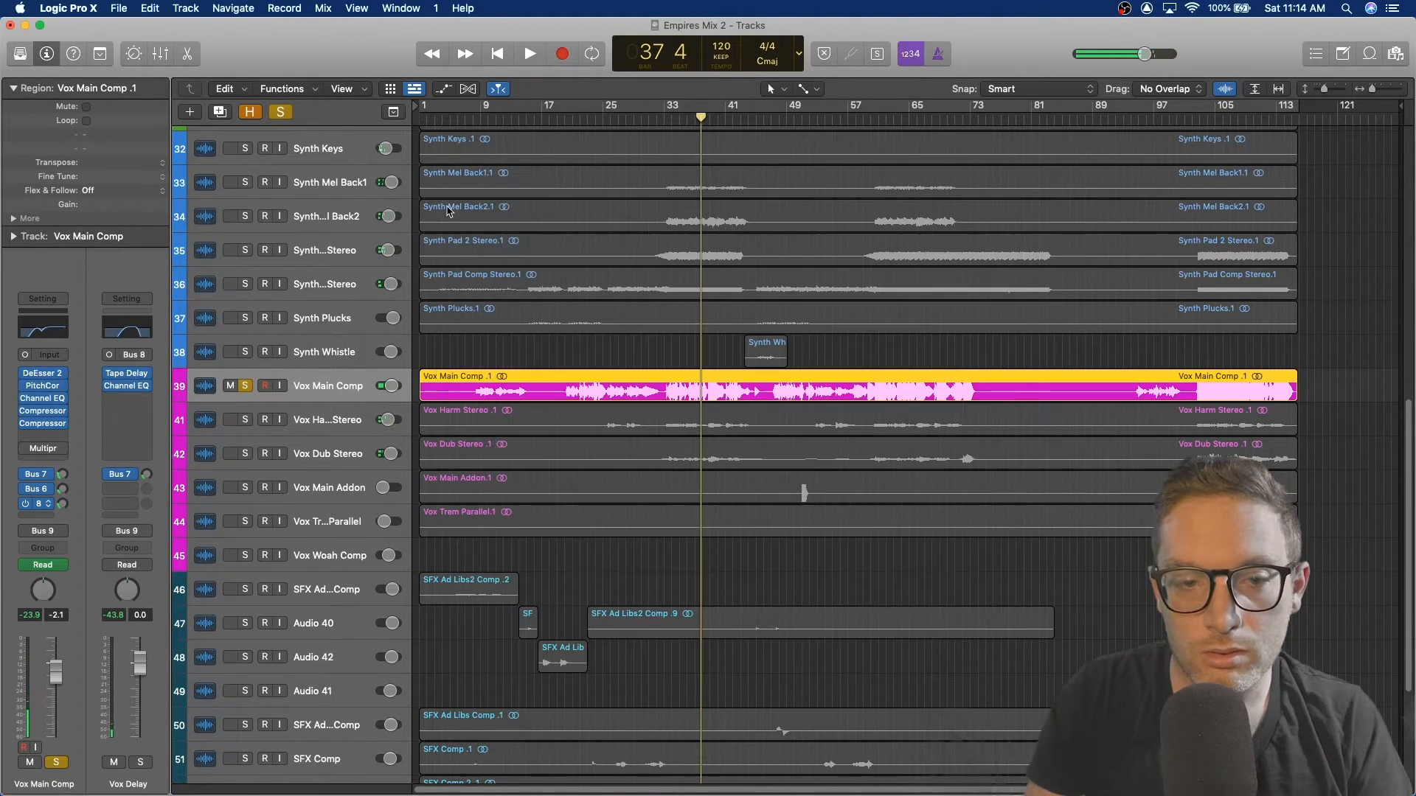
{"action": "left_click", "coordinate": [127, 386]}
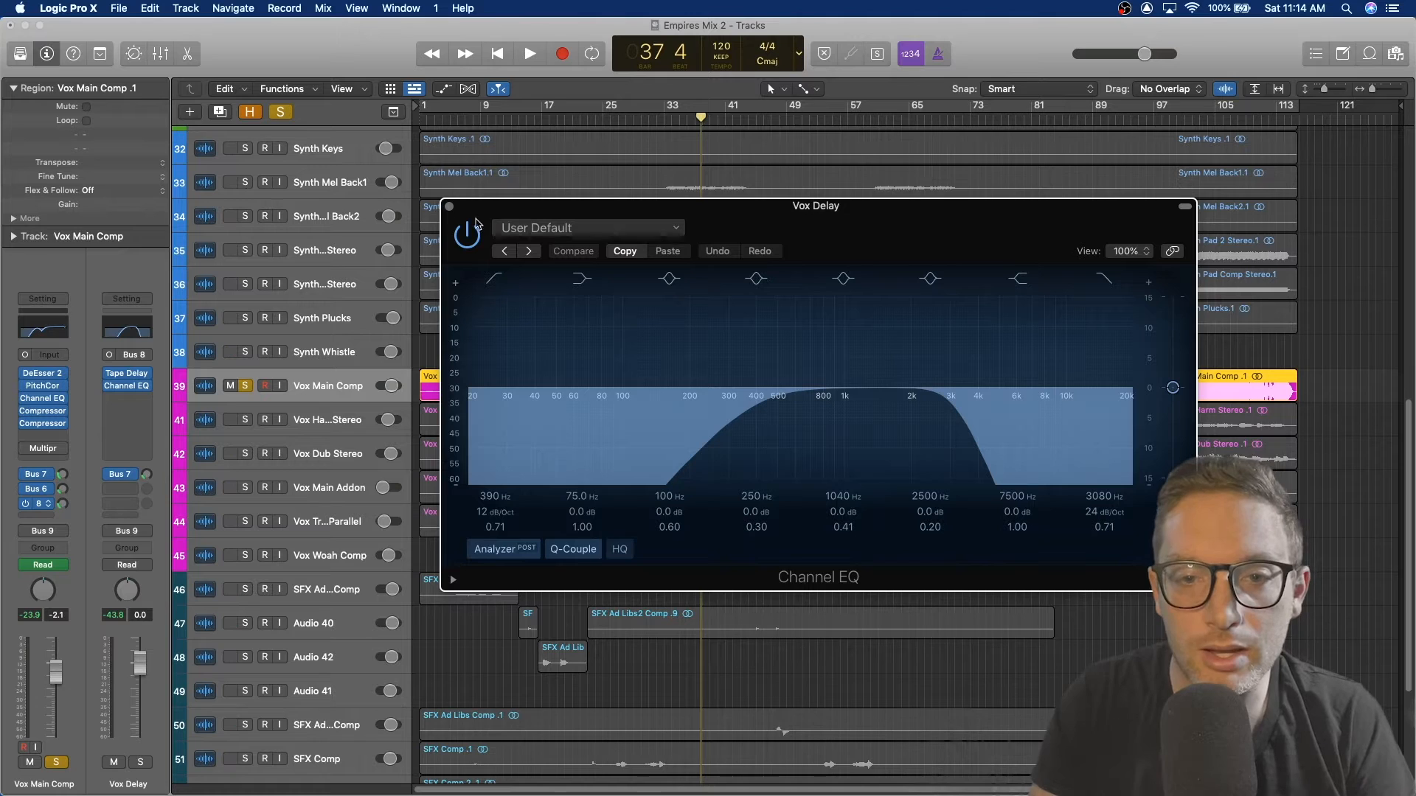
{"action": "left_click", "coordinate": [449, 208]}
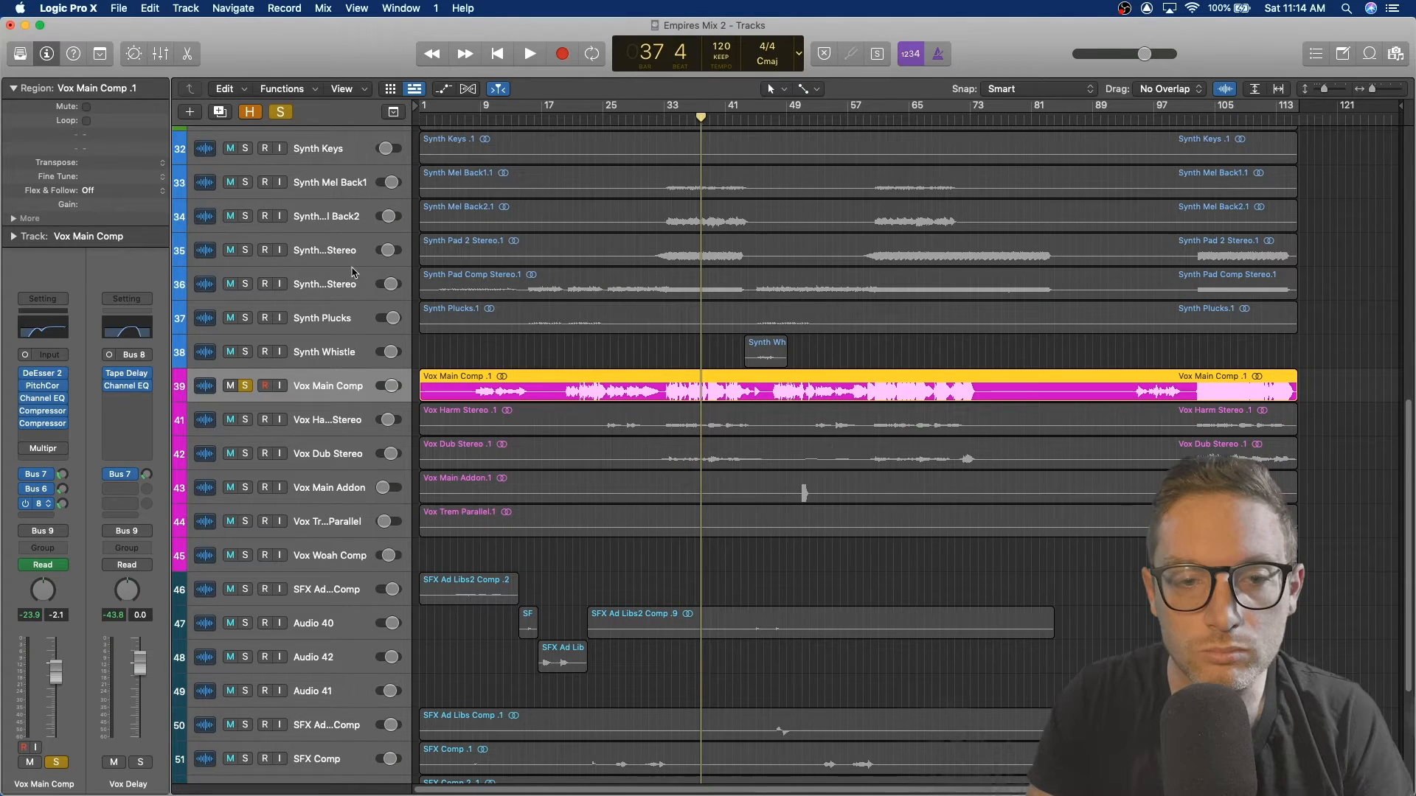
Step: Inspect the Vox Delay aux's Bus 7 send, unsolo Vox Main Comp, and play the full mix
{"action": "left_click", "coordinate": [121, 481]}
{"action": "left_click", "coordinate": [132, 440]}
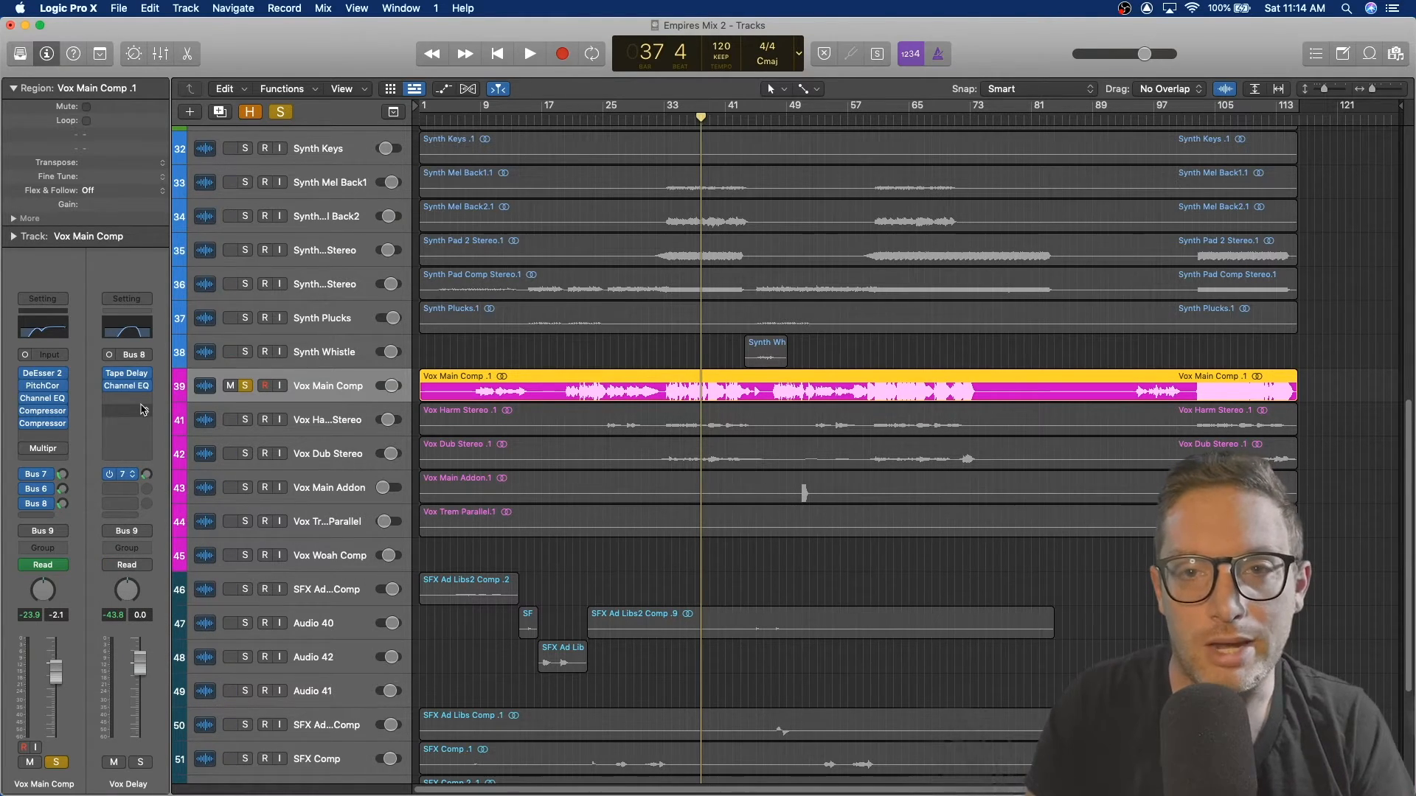
{"action": "left_click", "coordinate": [246, 386]}
{"action": "key", "text": "space"}
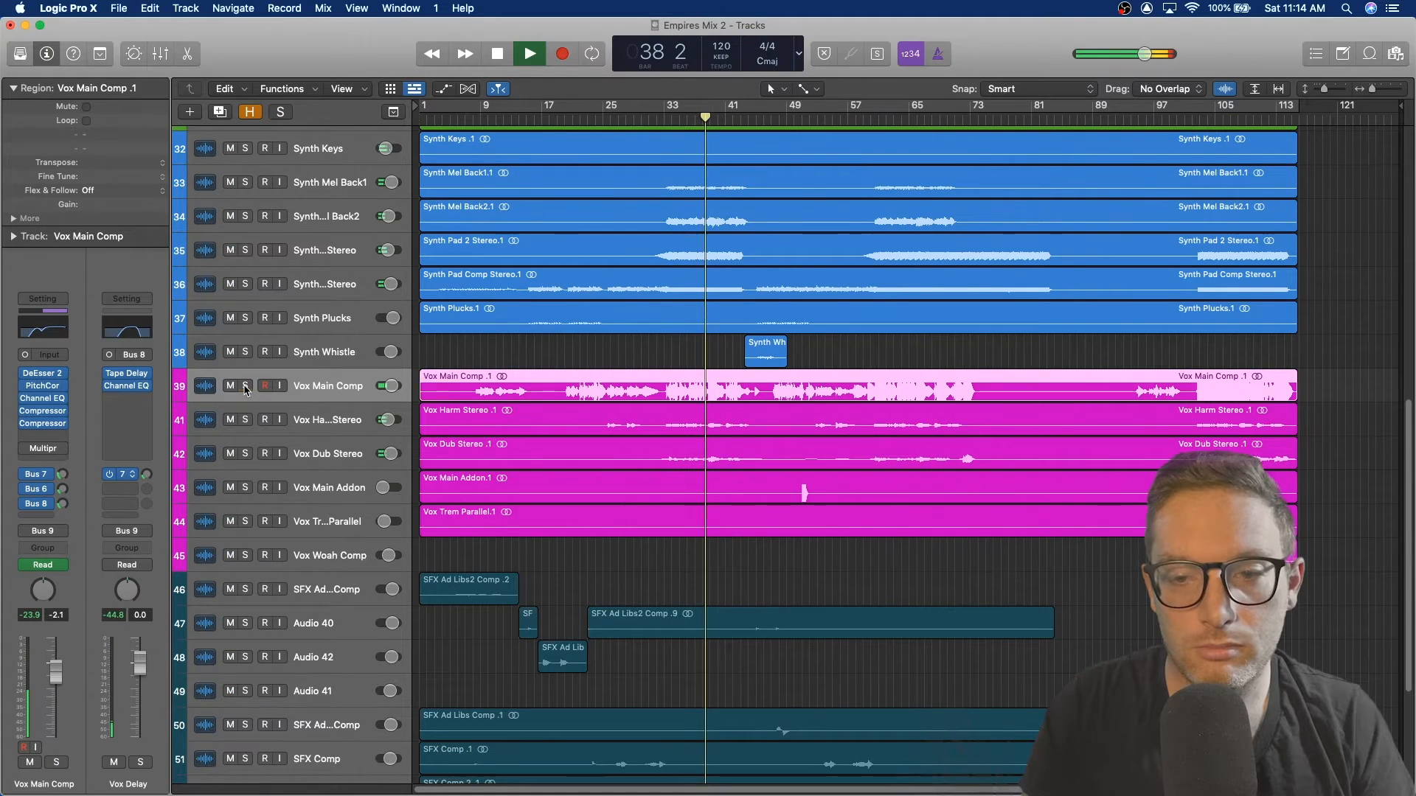
Step: Briefly solo and unsolo Vox Main Comp during playback, then stop playback and scroll through the track list
{"action": "left_click", "coordinate": [245, 386]}
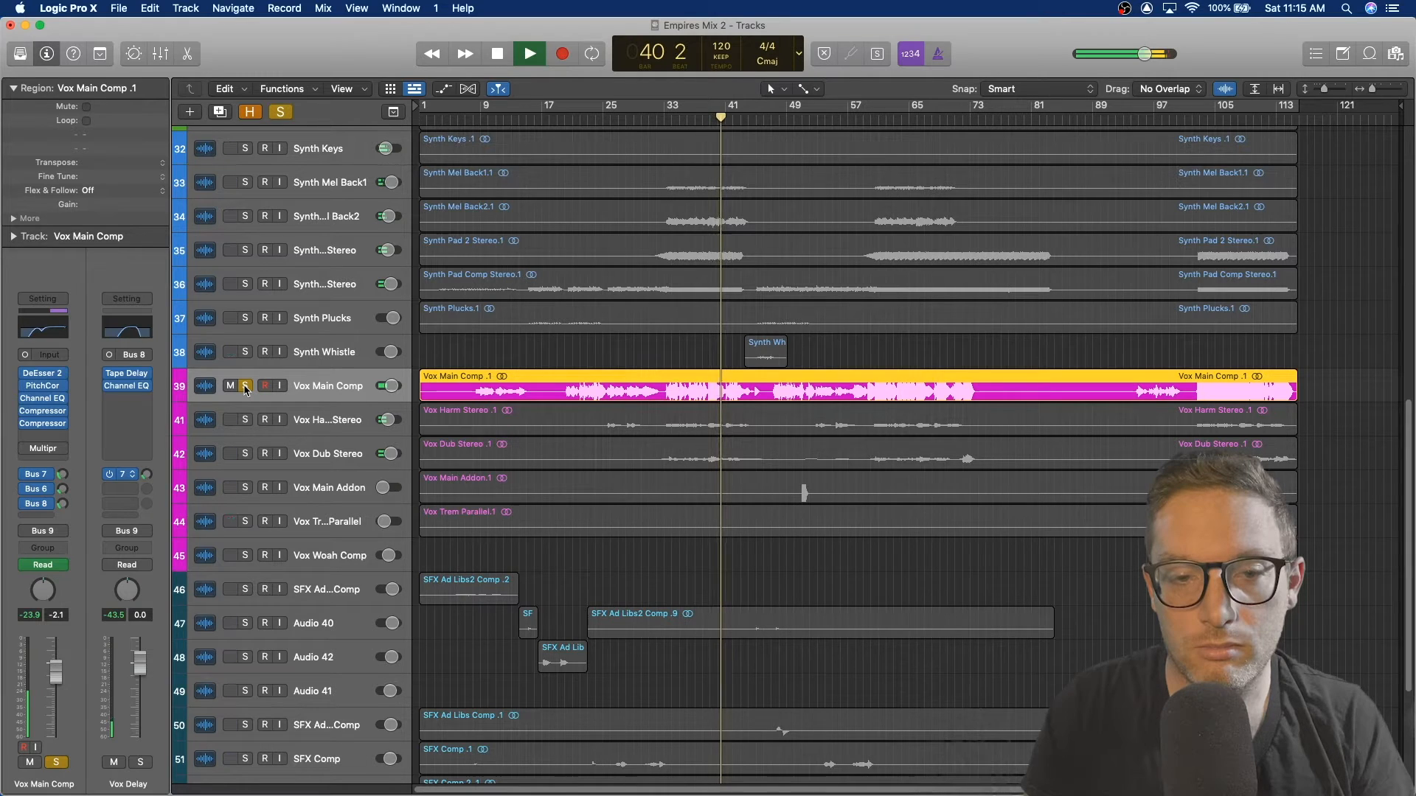
{"action": "left_click", "coordinate": [246, 386]}
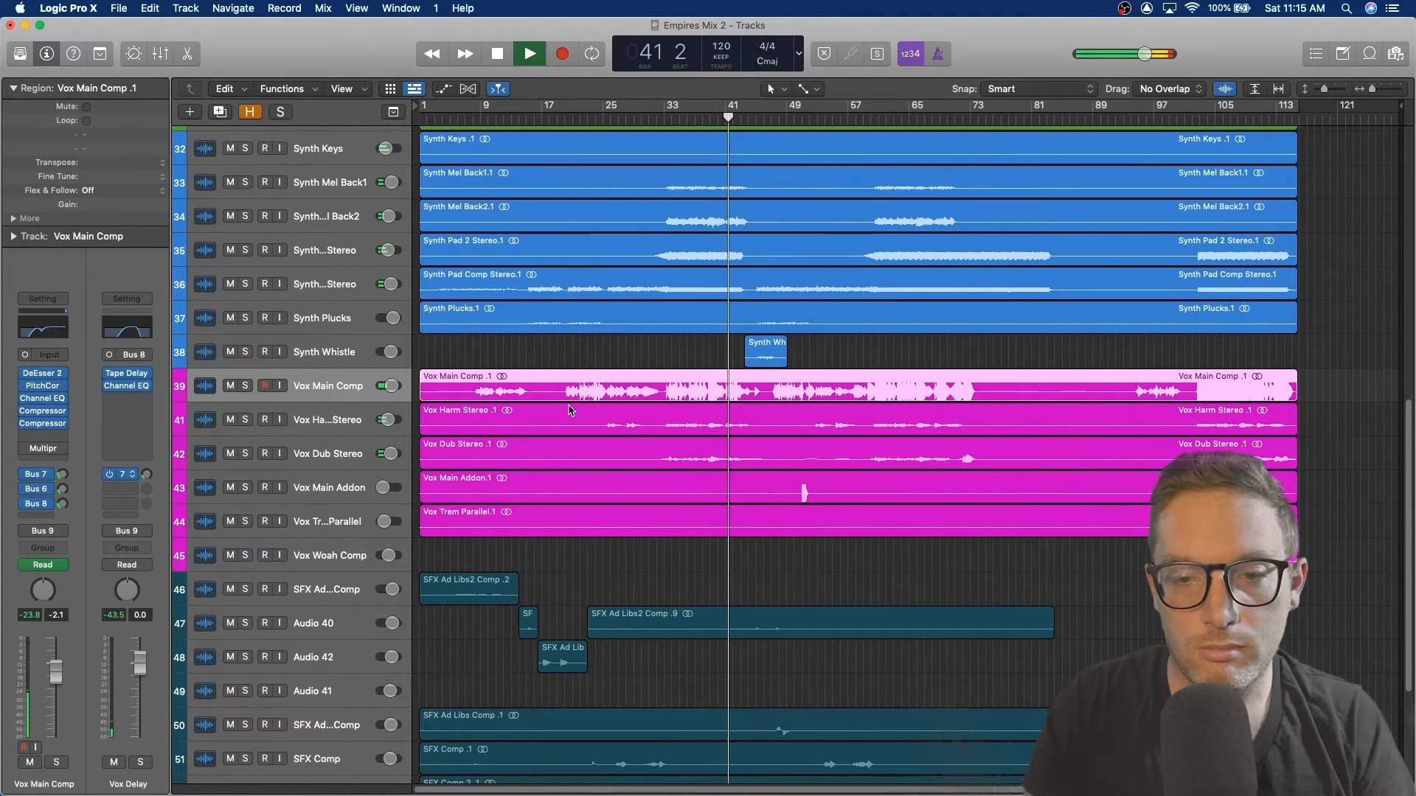
{"action": "scroll", "coordinate": [651, 485], "scroll_direction": "down", "scroll_amount": 6}
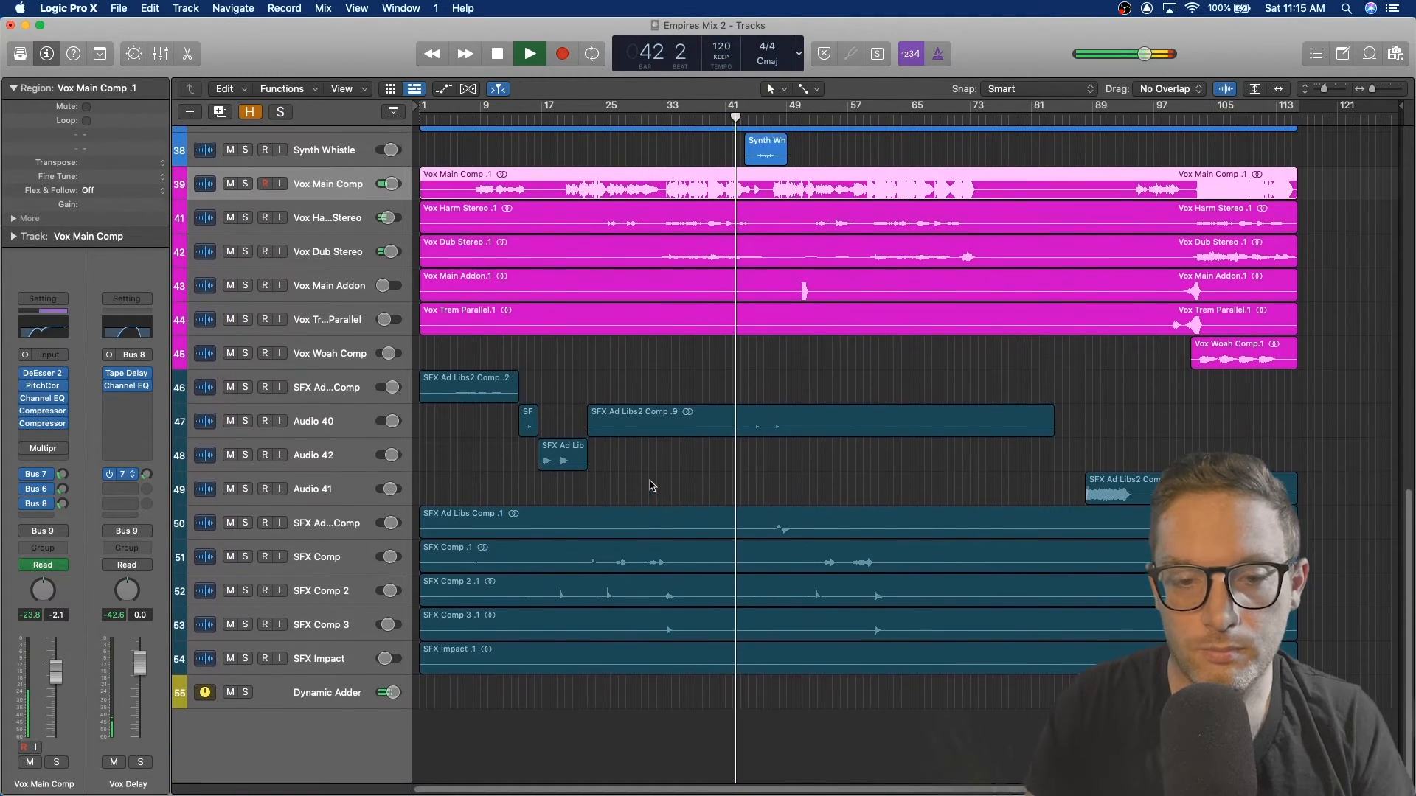
{"action": "key", "text": "space"}
{"action": "scroll", "coordinate": [647, 429], "scroll_direction": "up", "scroll_amount": 20}
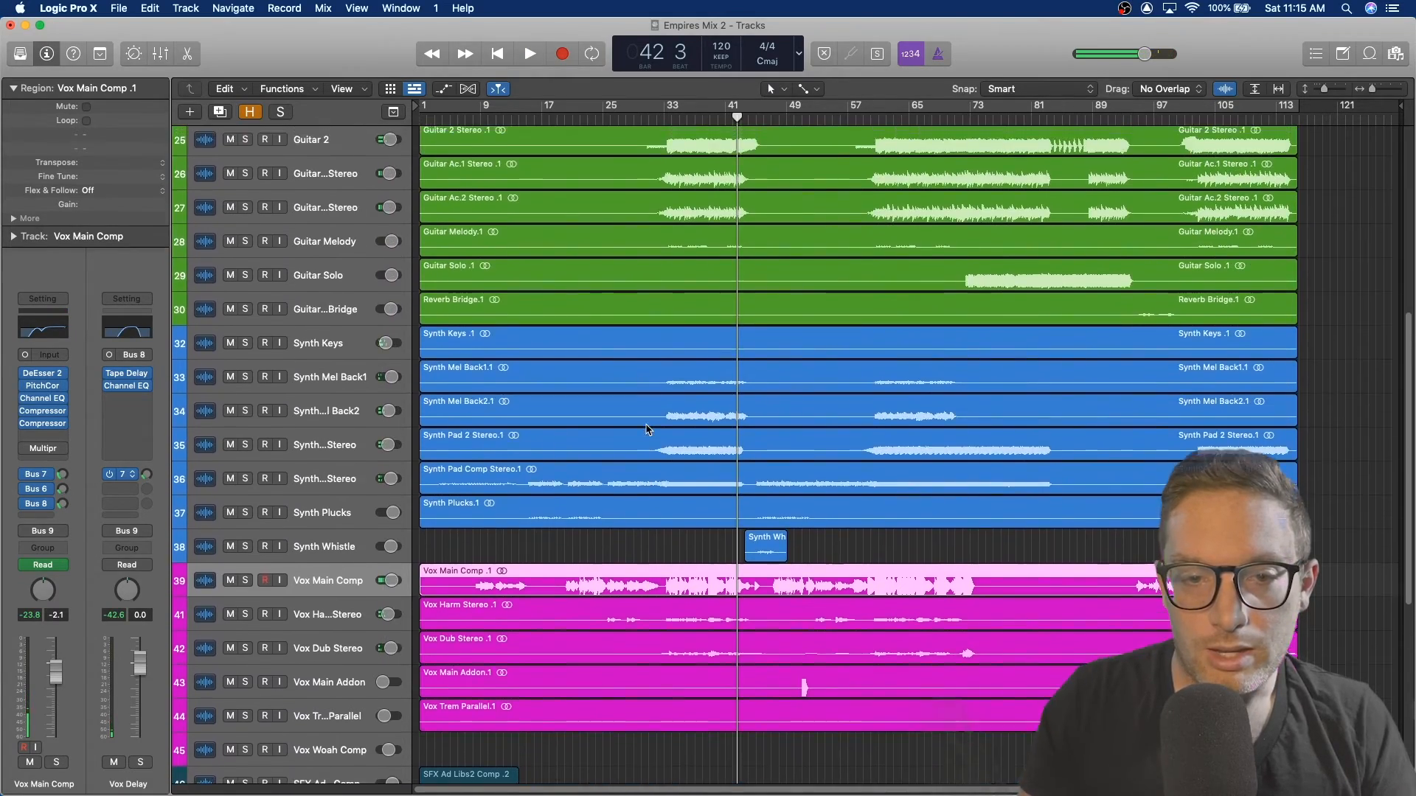
{"action": "scroll", "coordinate": [647, 429], "scroll_direction": "down", "scroll_amount": 20}
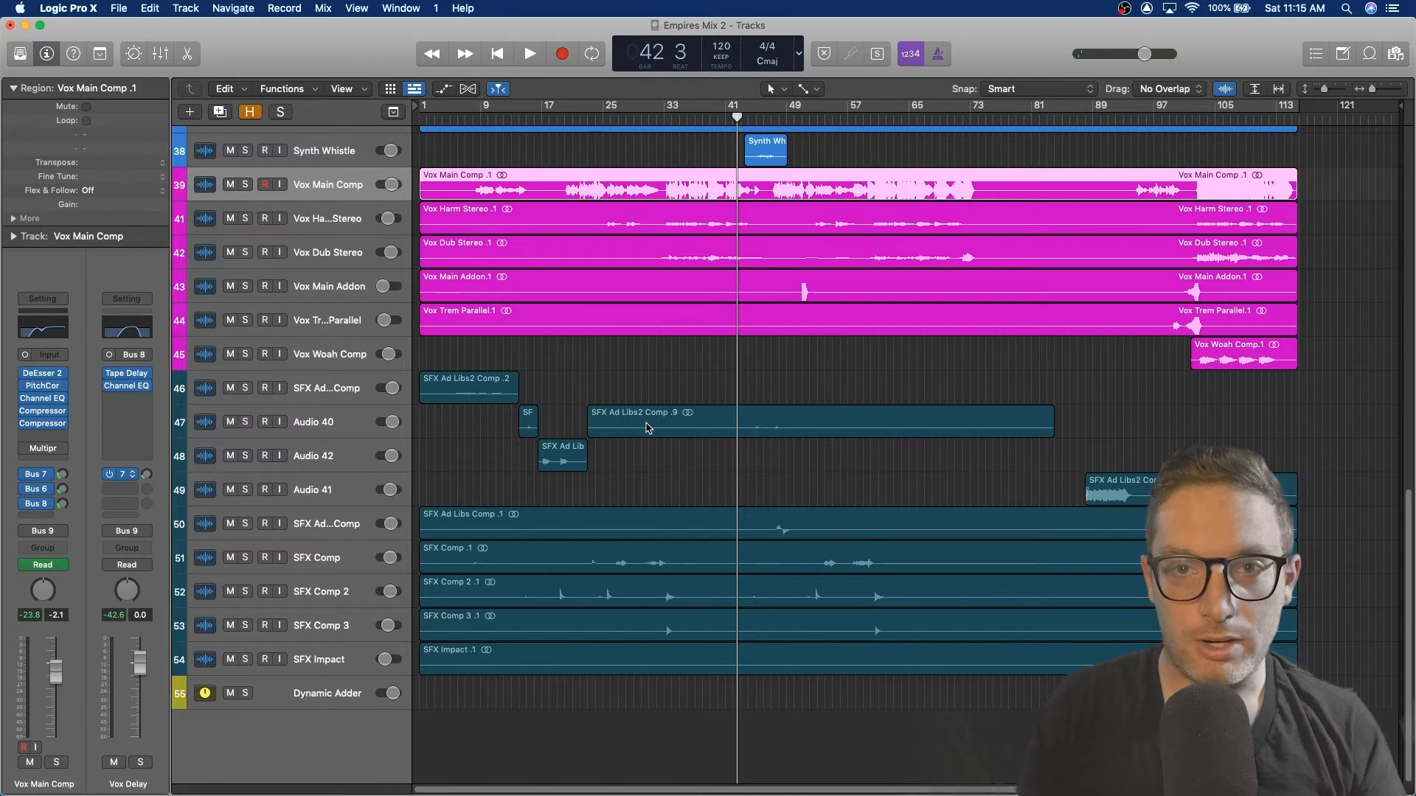
Step: Select the Dynamic Adder track, show its volume automation and play it back from bar 31
{"action": "left_click", "coordinate": [322, 698]}
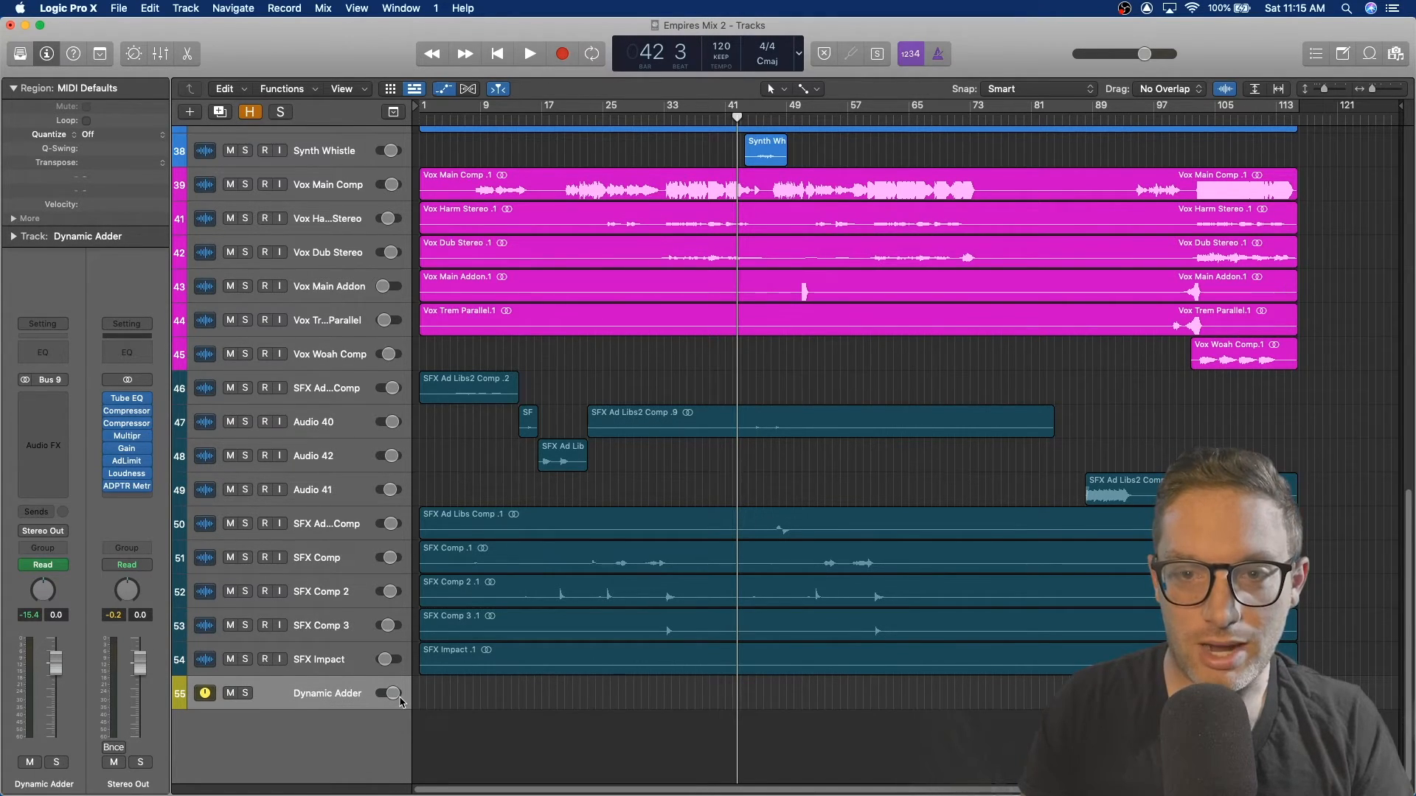
{"action": "key", "text": "a"}
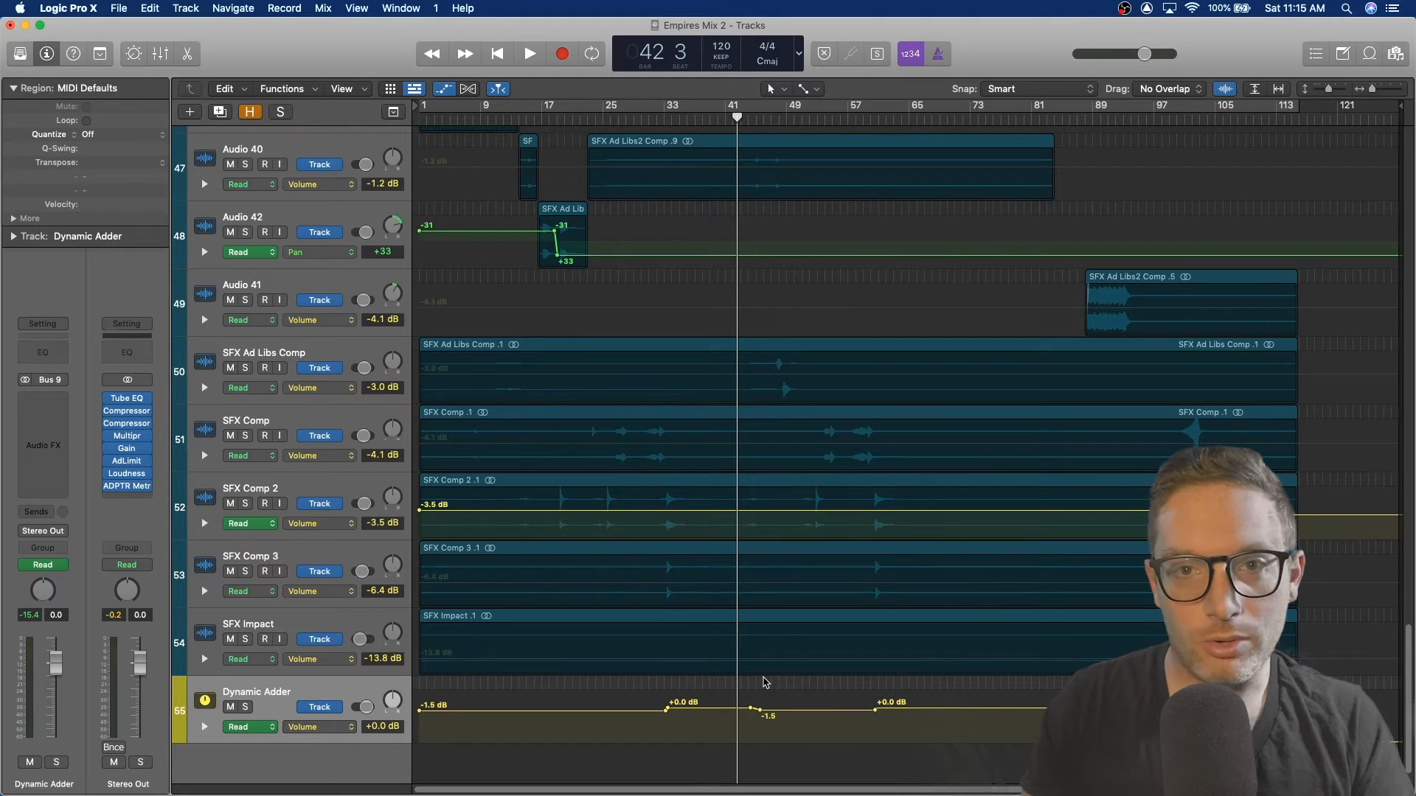
{"action": "scroll", "coordinate": [749, 701], "scroll_direction": "down", "scroll_amount": 2}
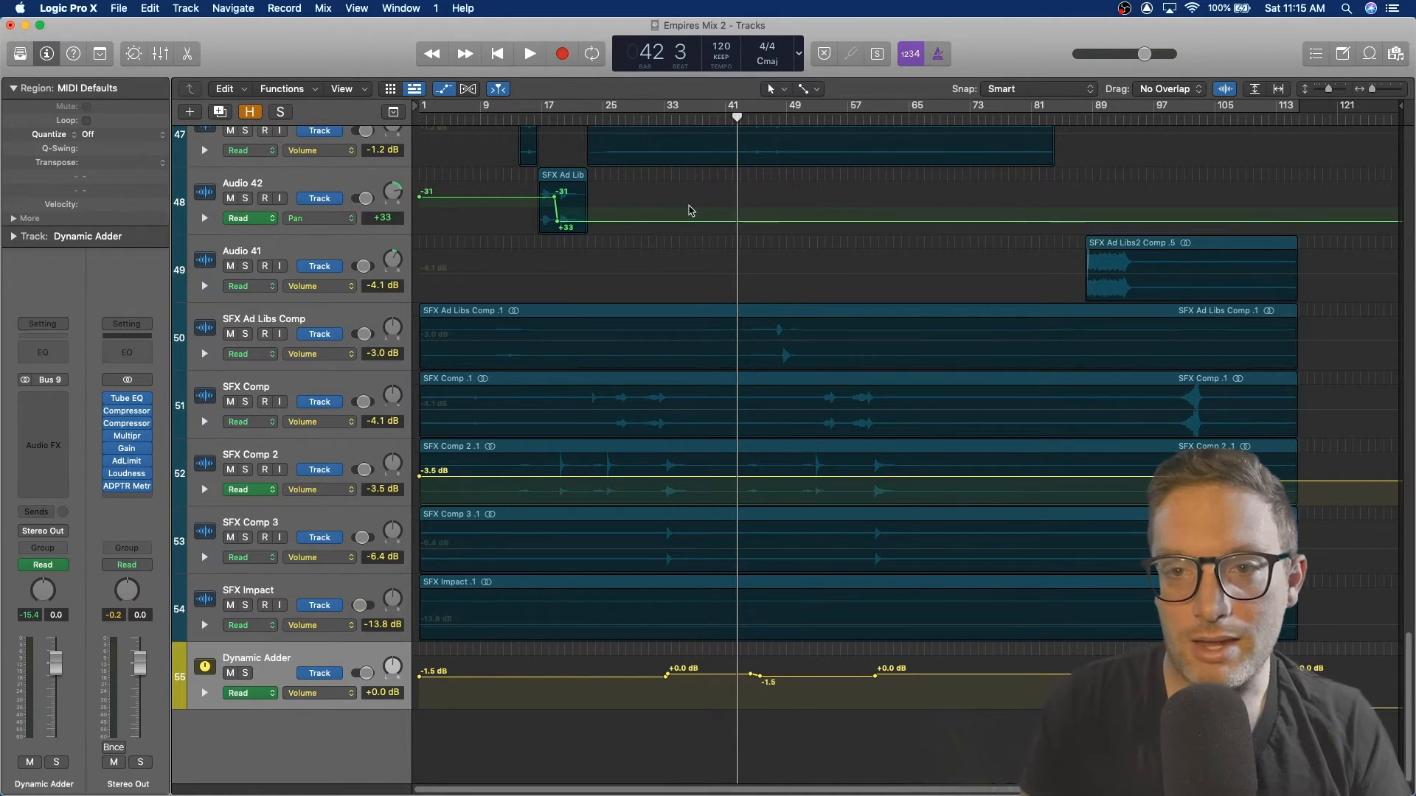
{"action": "left_click", "coordinate": [651, 118]}
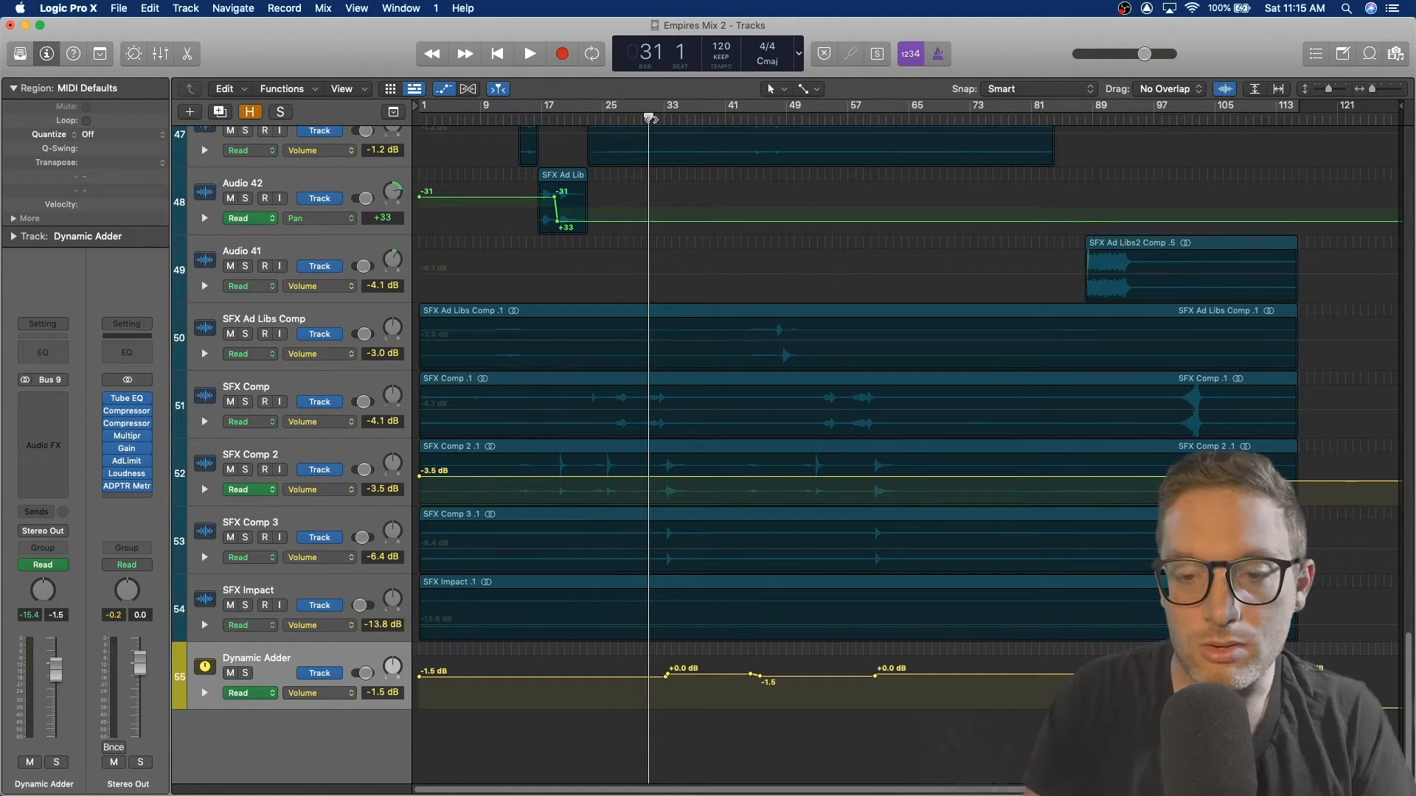
{"action": "key", "text": "space"}
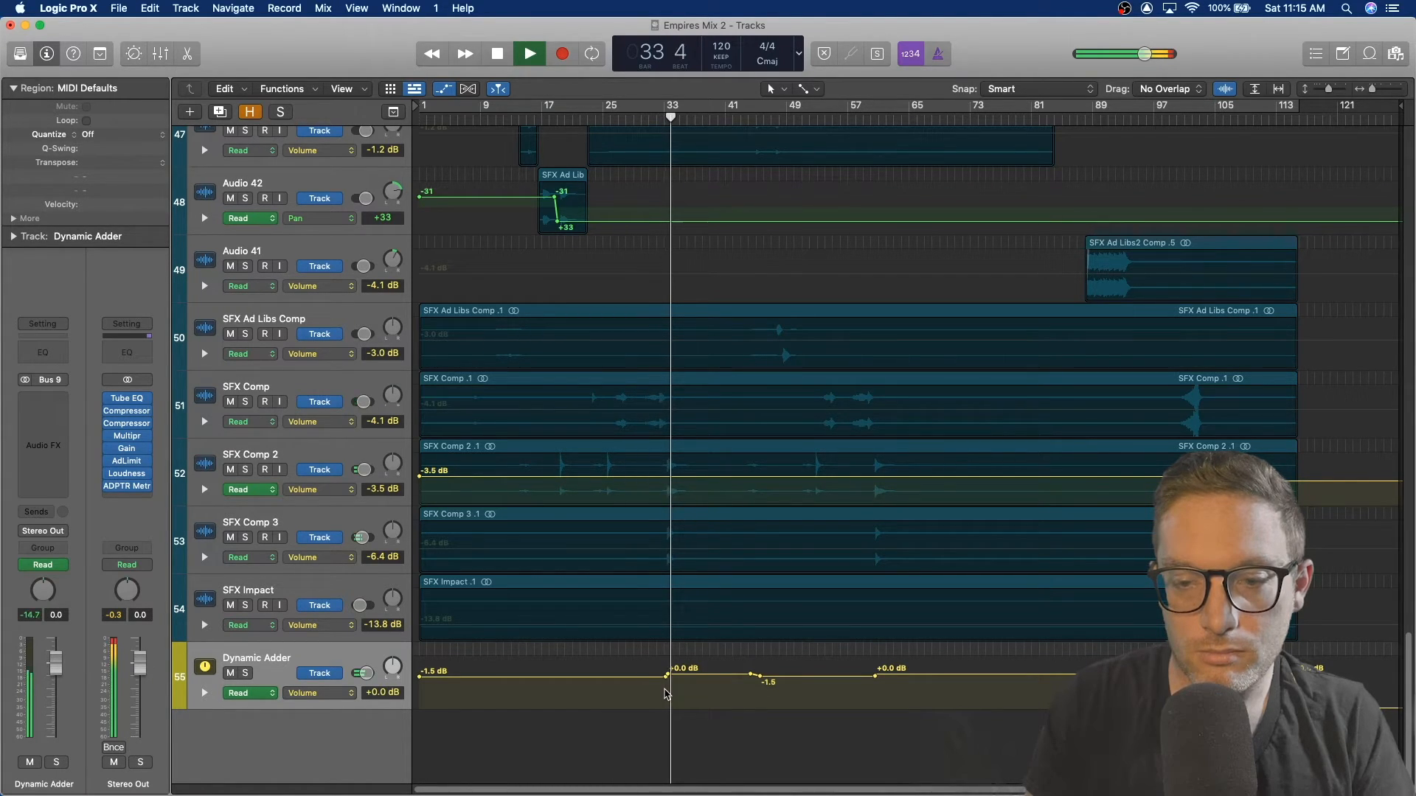
{"action": "key", "text": "space"}
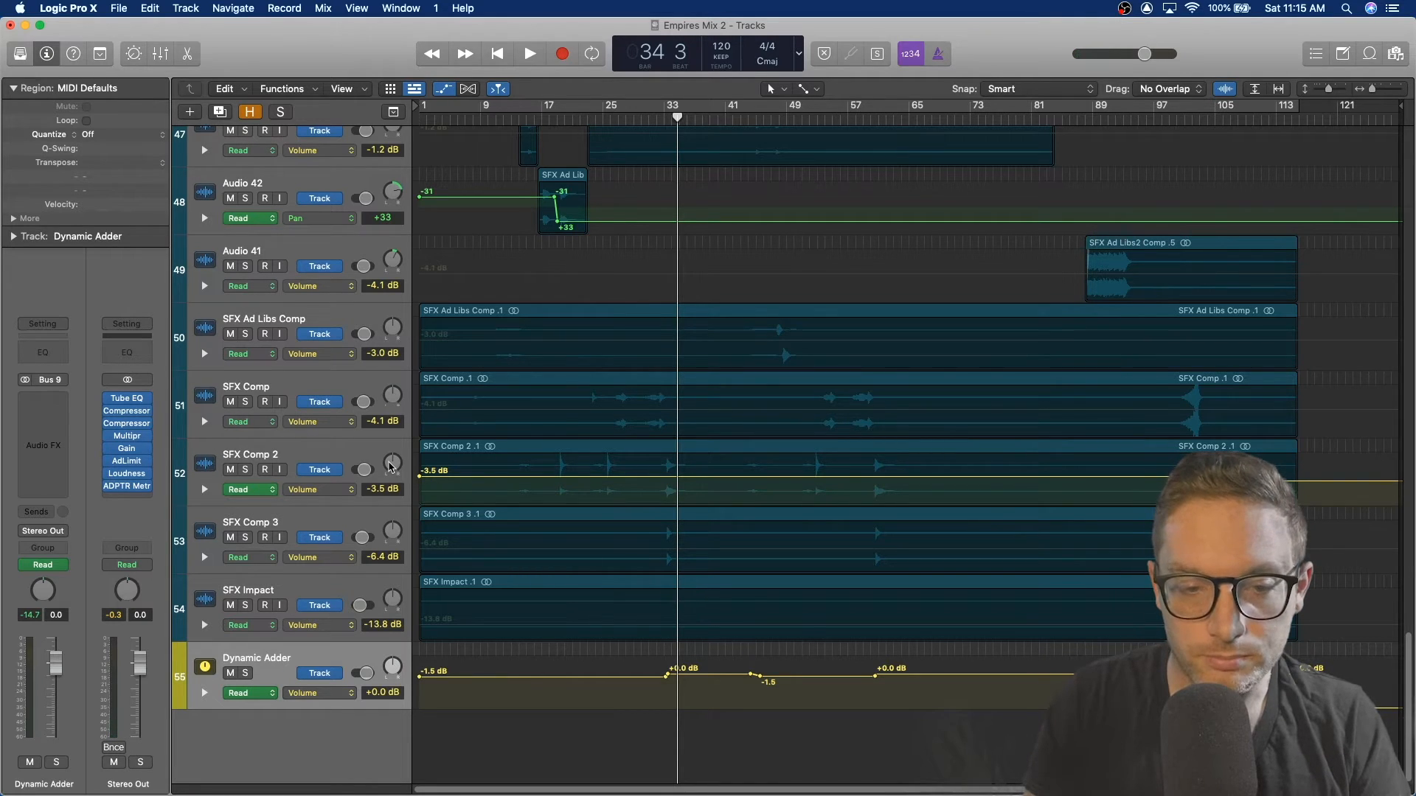
{"action": "key", "text": "super+Up"}
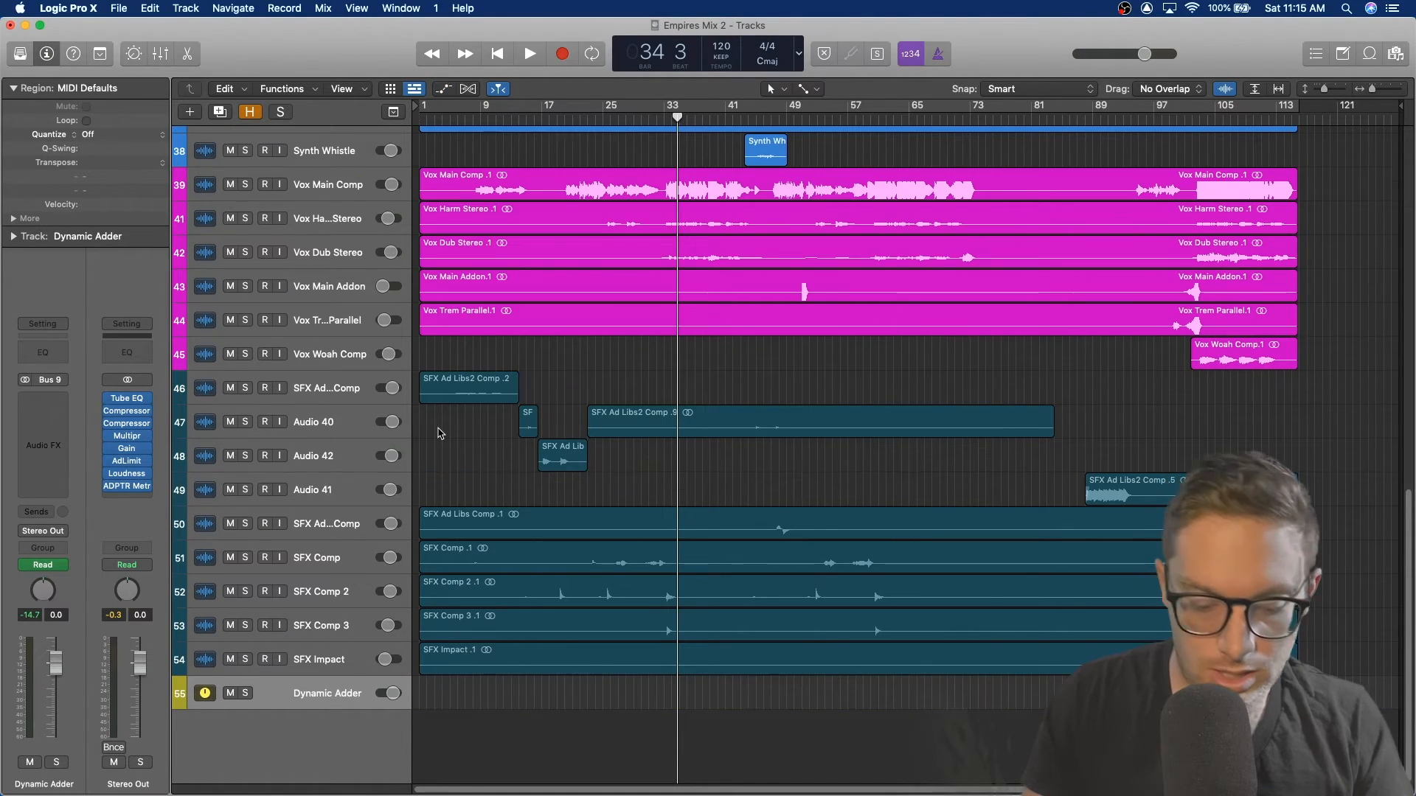
Step: Open the Mixer and inspect the Stereo Out's ADPTR MetricAB plug-in, then close it
{"action": "key", "text": "x"}
{"action": "scroll", "coordinate": [1235, 428], "scroll_direction": "right", "scroll_amount": 5}
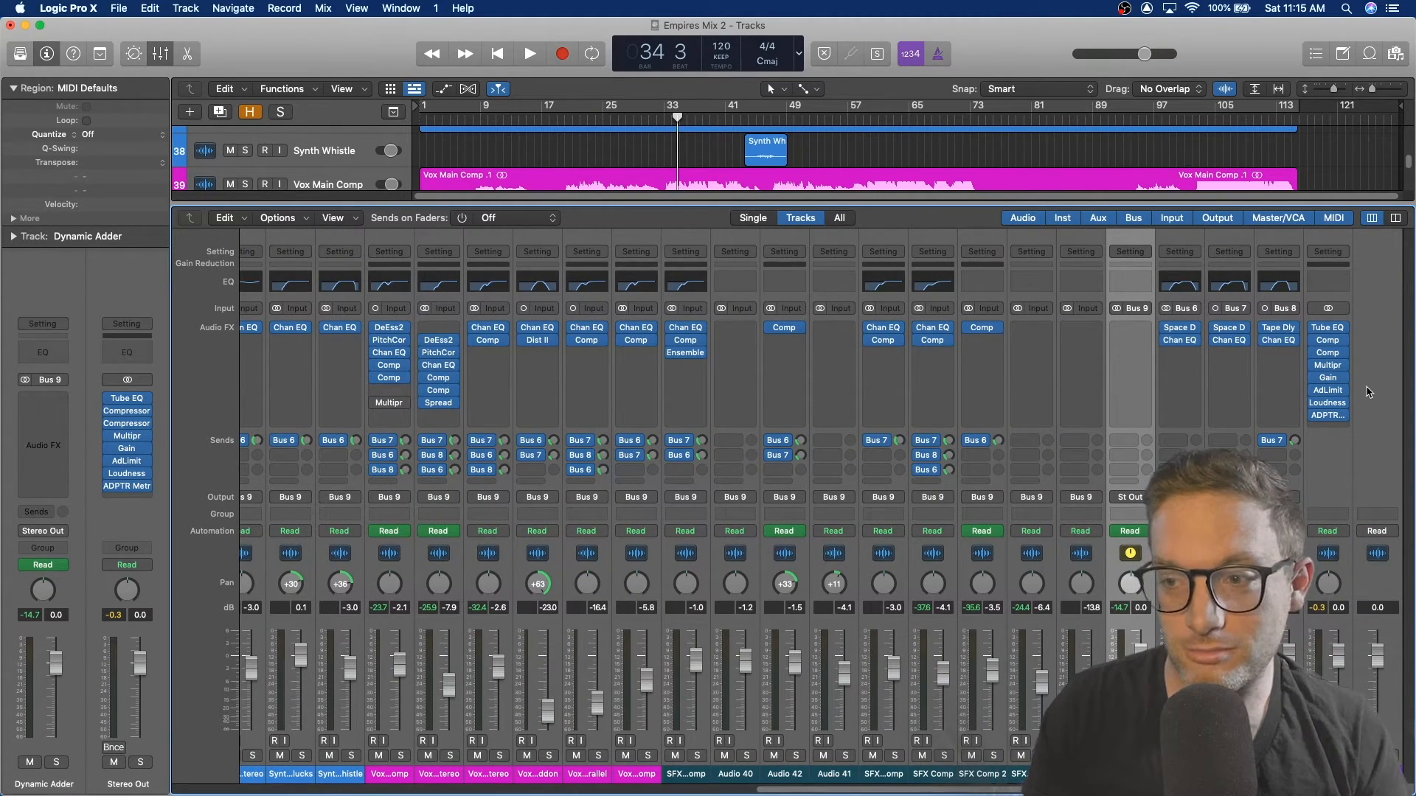
{"action": "mouse_move", "coordinate": [1337, 418]}
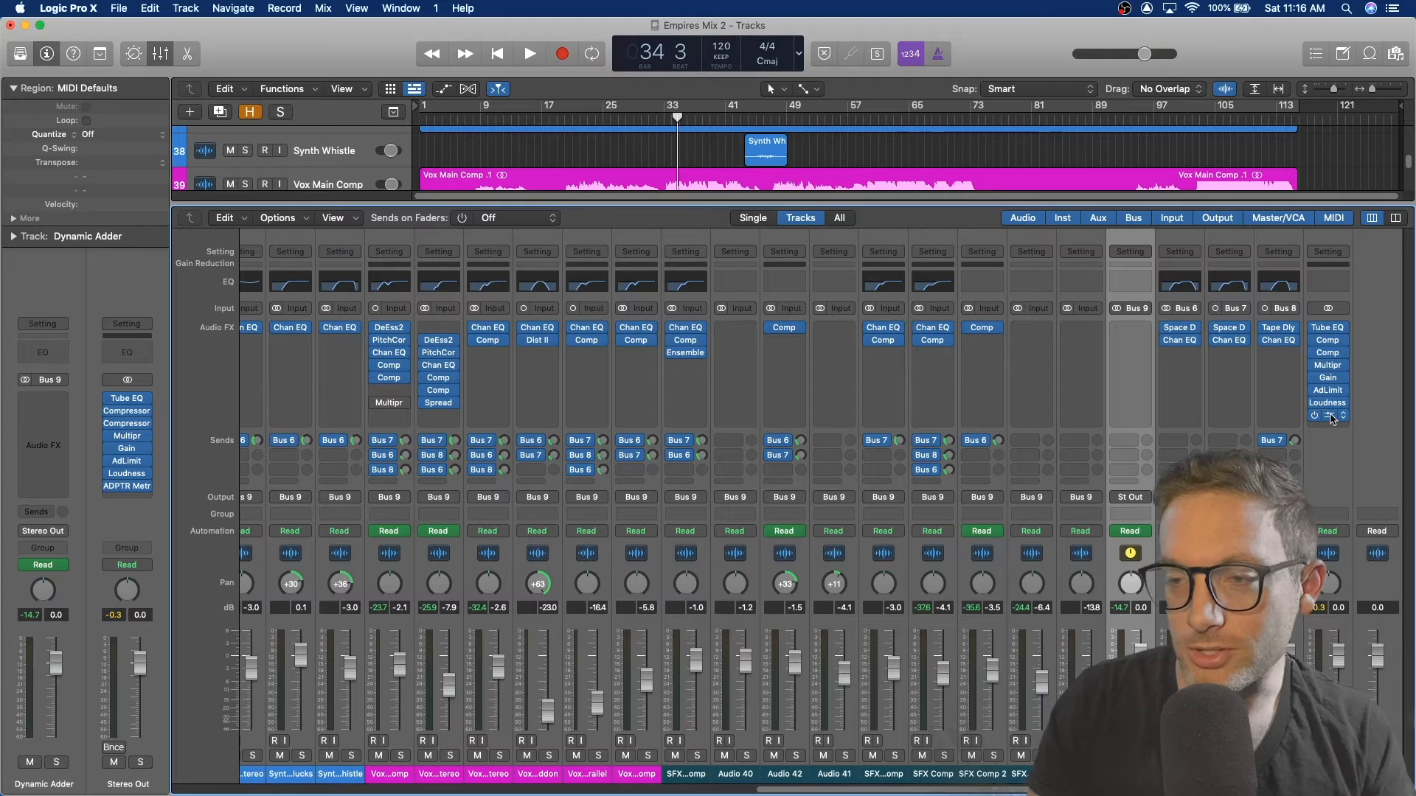
{"action": "left_click", "coordinate": [1333, 418]}
{"action": "left_click_drag", "start_coordinate": [997, 223], "coordinate": [930, 123]}
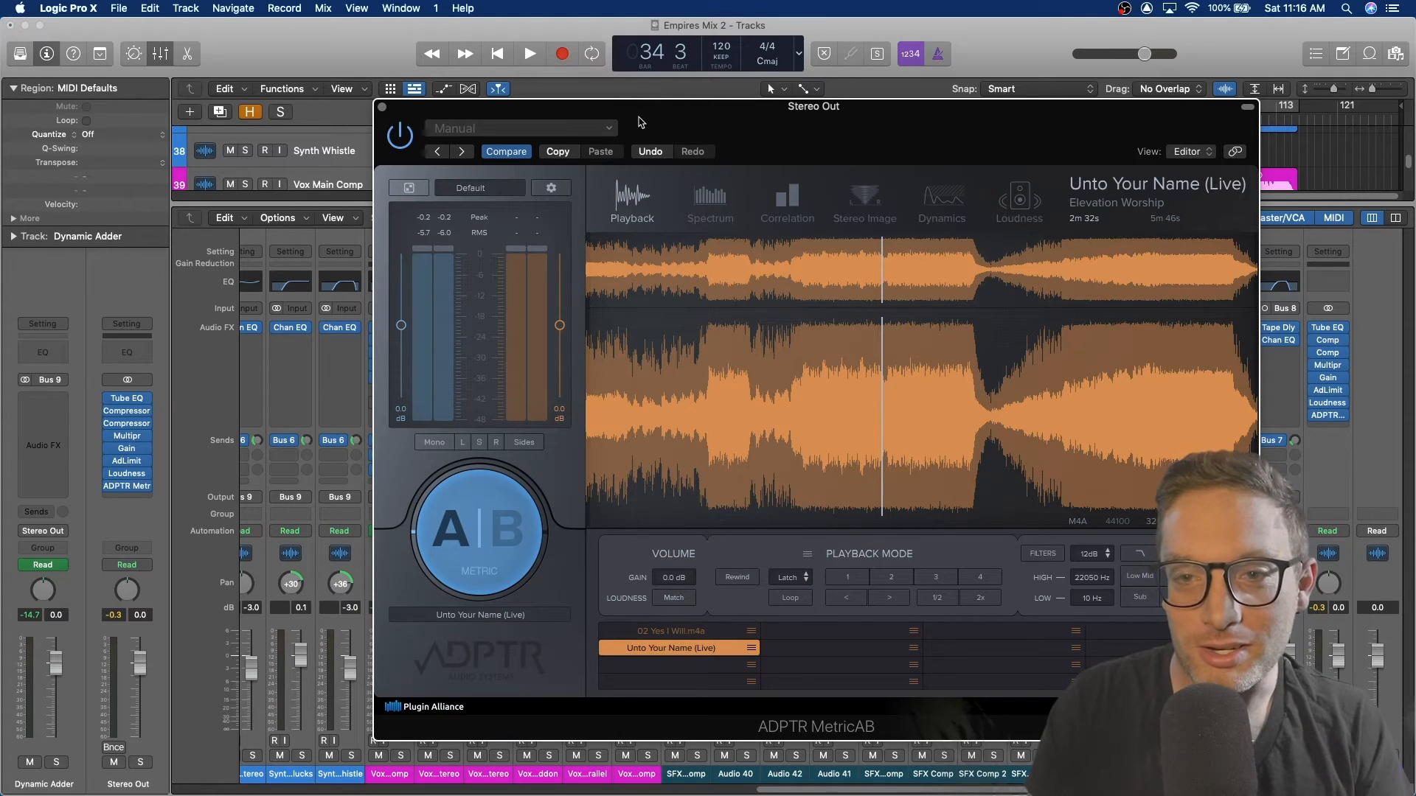
{"action": "left_click_drag", "start_coordinate": [640, 122], "coordinate": [670, 121]}
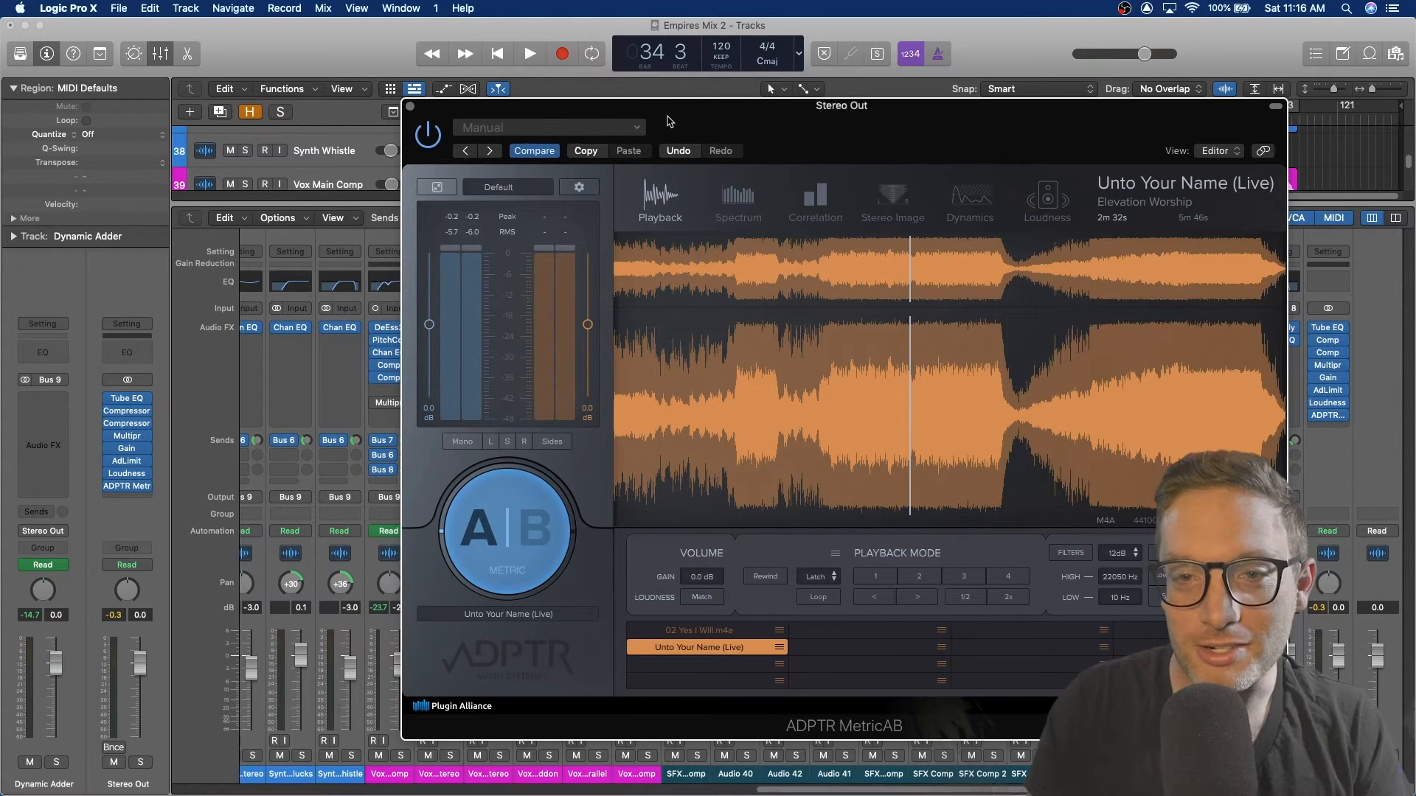
{"action": "left_click", "coordinate": [411, 109]}
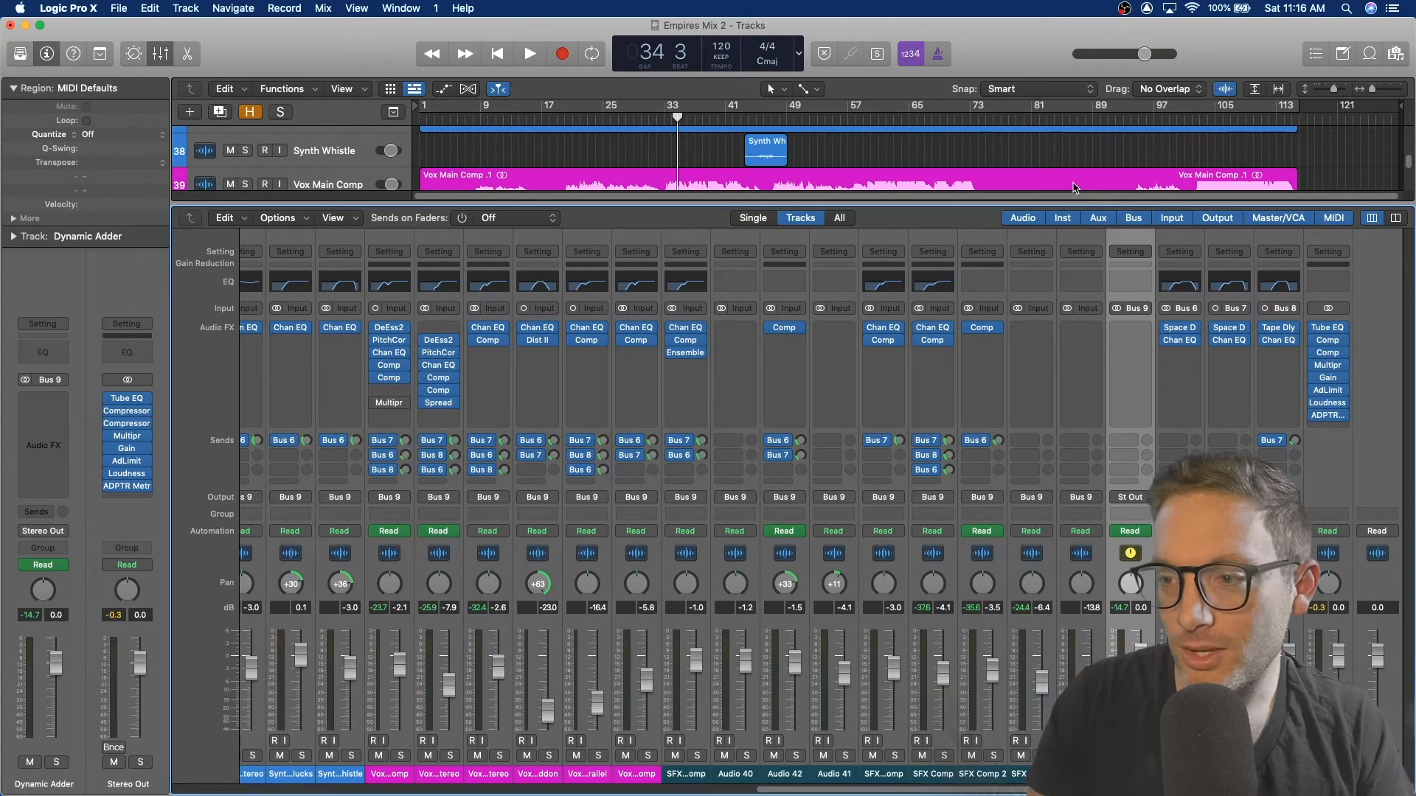
Step: Open the Stereo Out's Vintage Tube EQ and examine its boost, attenuation and frequency settings, then close it
{"action": "left_click", "coordinate": [1332, 332]}
{"action": "left_click_drag", "start_coordinate": [985, 220], "coordinate": [764, 131]}
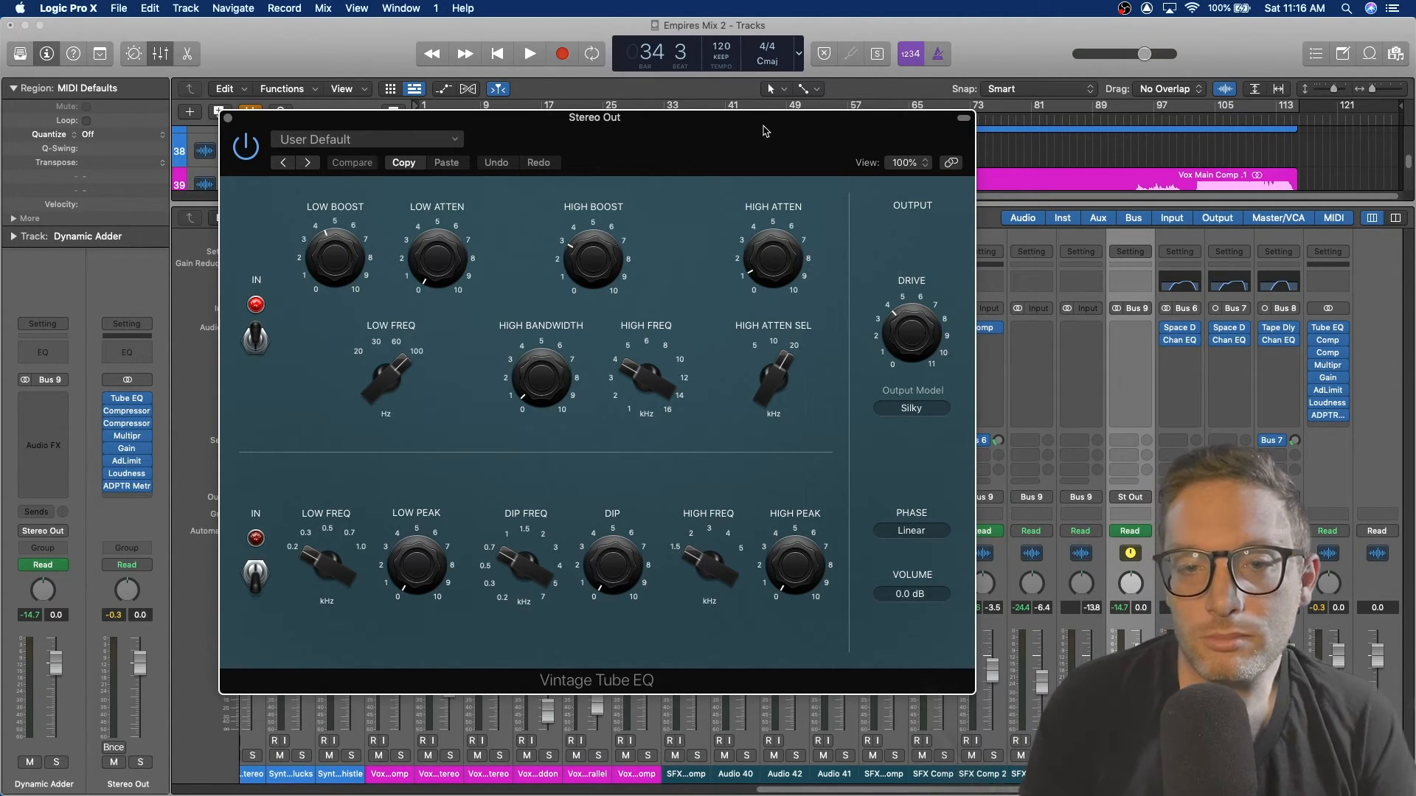
{"action": "left_click", "coordinate": [579, 260]}
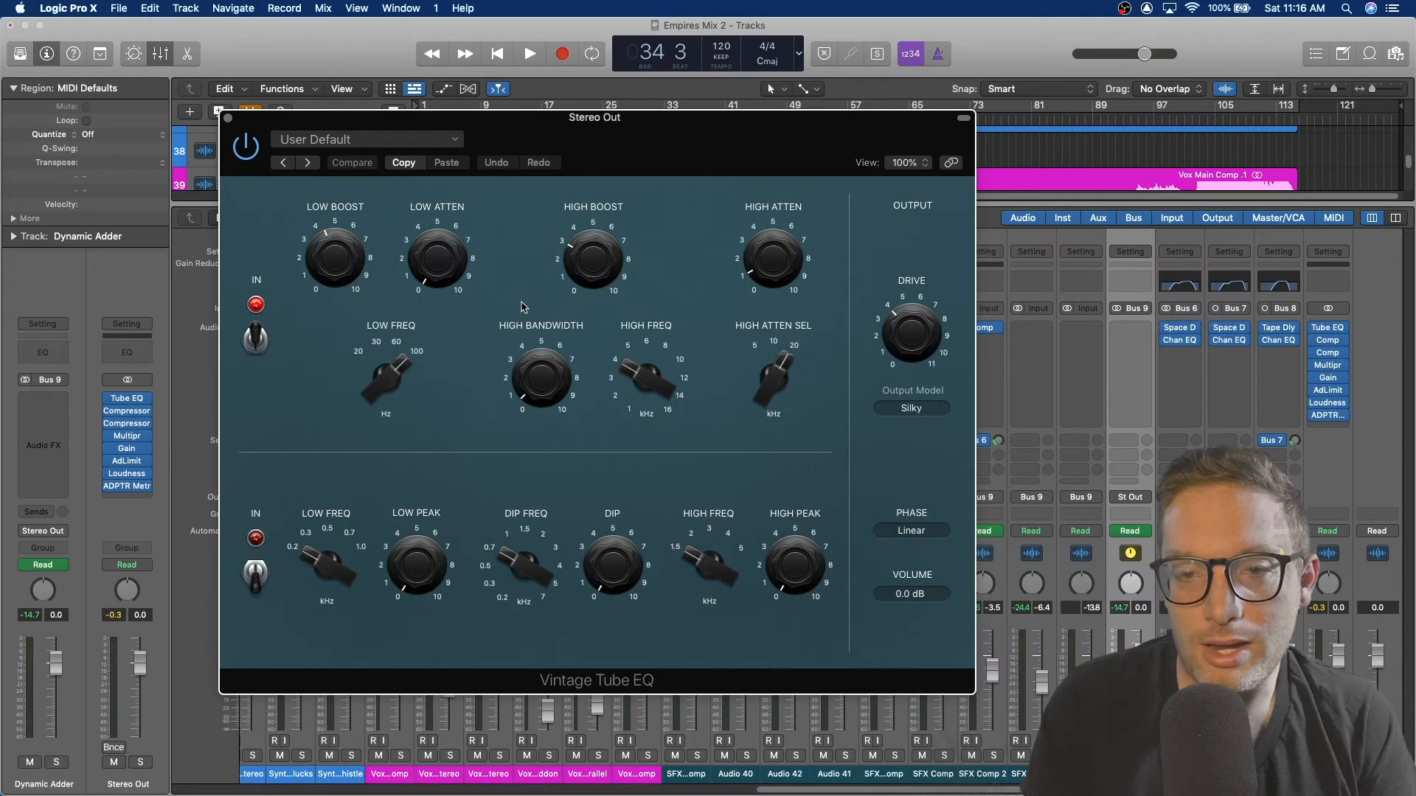
{"action": "mouse_move", "coordinate": [334, 254]}
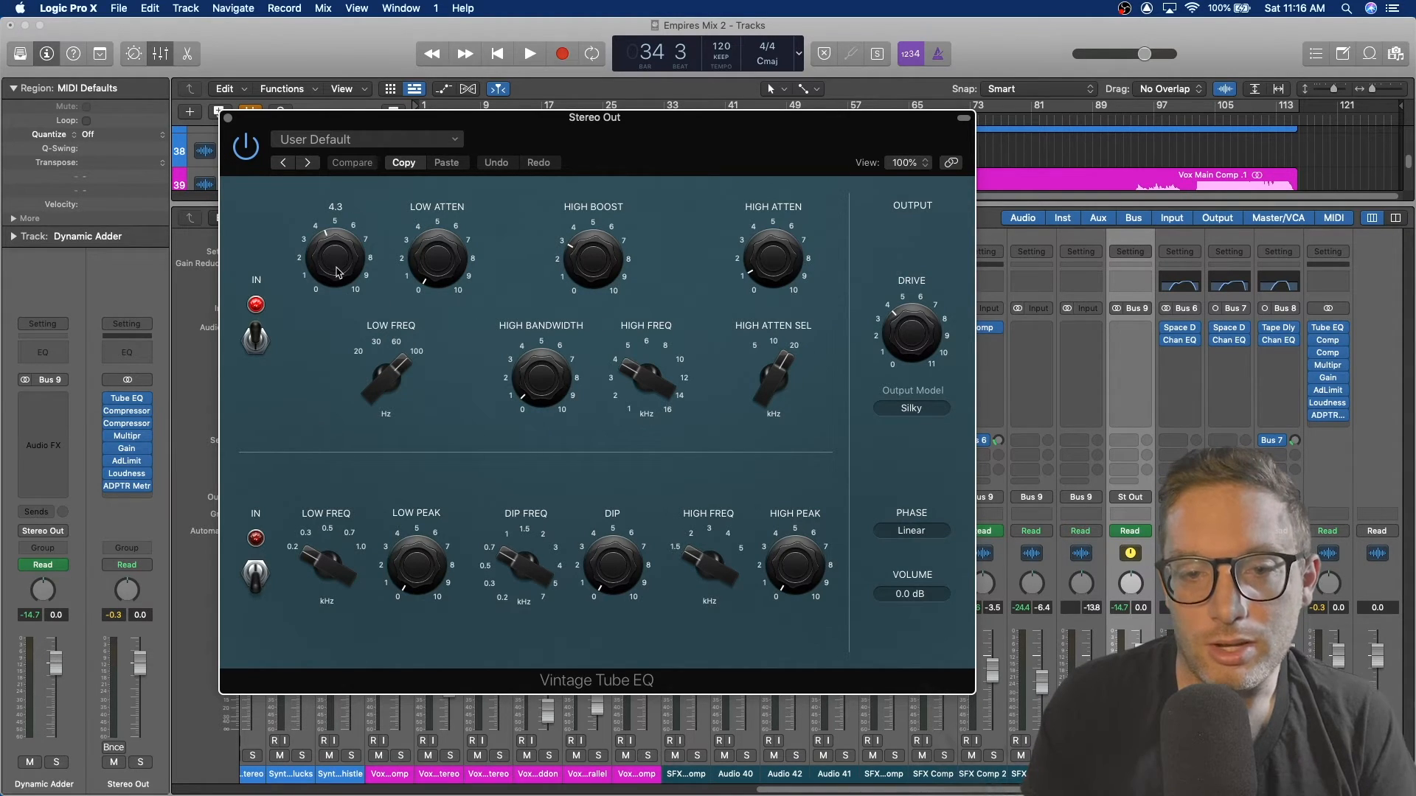
{"action": "mouse_move", "coordinate": [370, 407]}
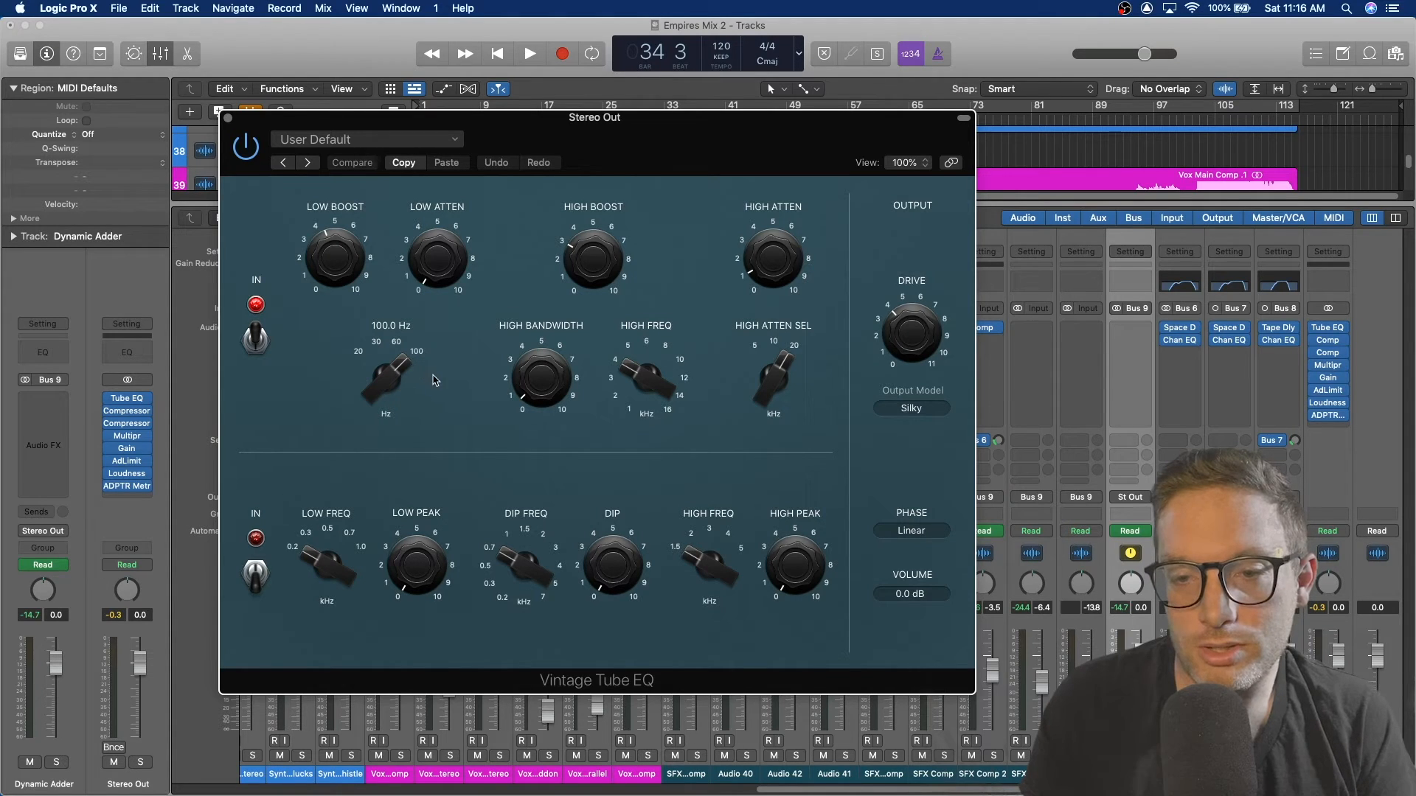
{"action": "mouse_move", "coordinate": [659, 406]}
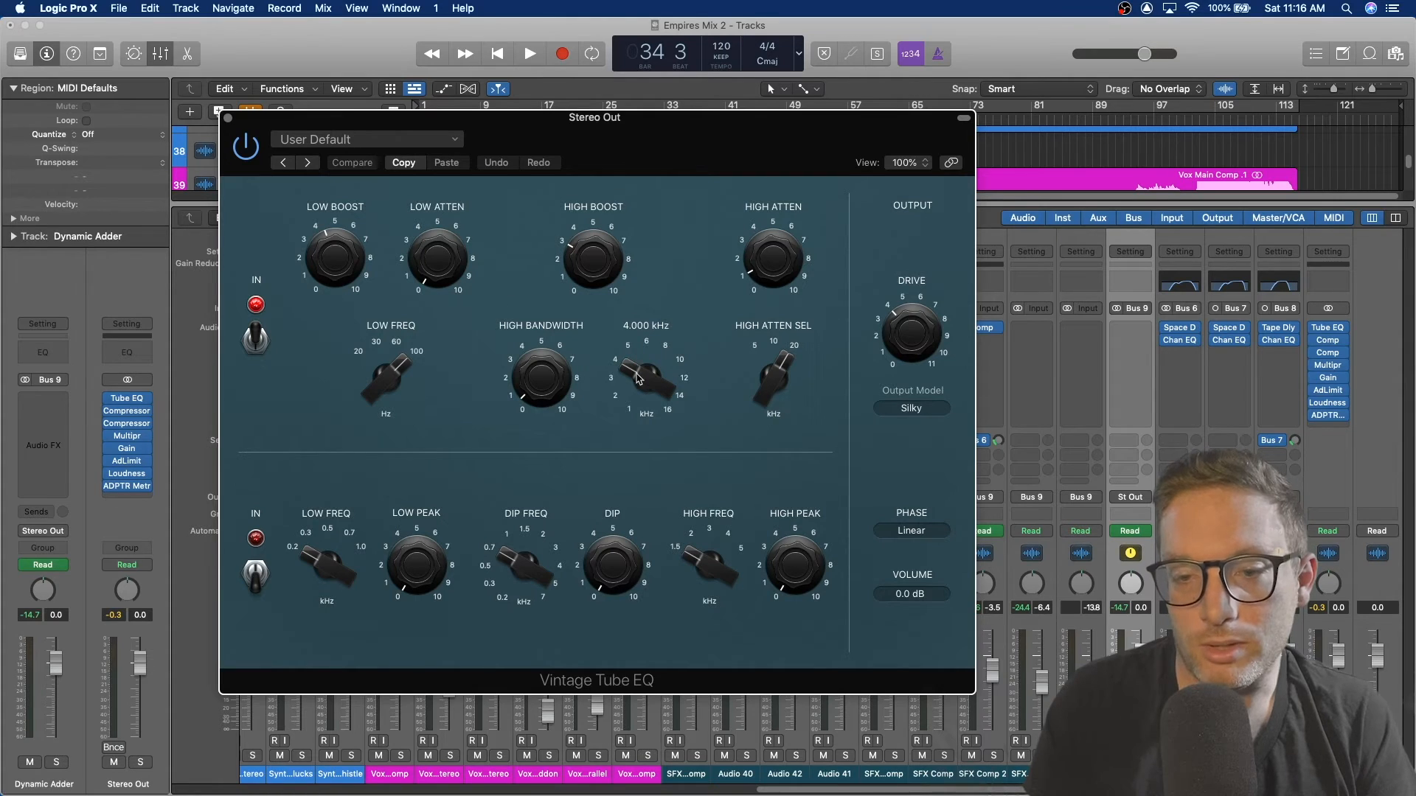
{"action": "left_click", "coordinate": [227, 118]}
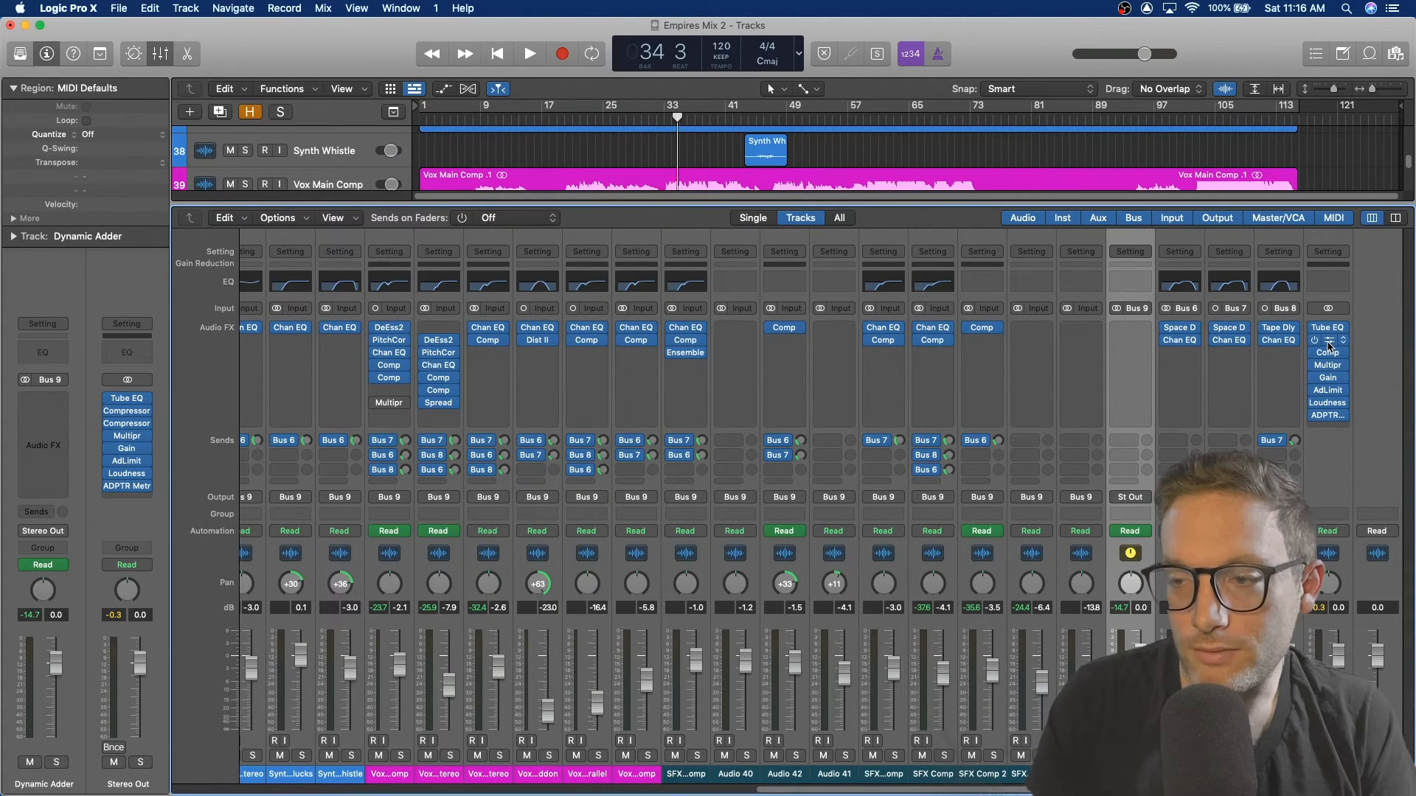
Step: Open both Stereo Out Compressor plug-ins side by side, audition them during playback, then close them
{"action": "left_click", "coordinate": [1329, 346]}
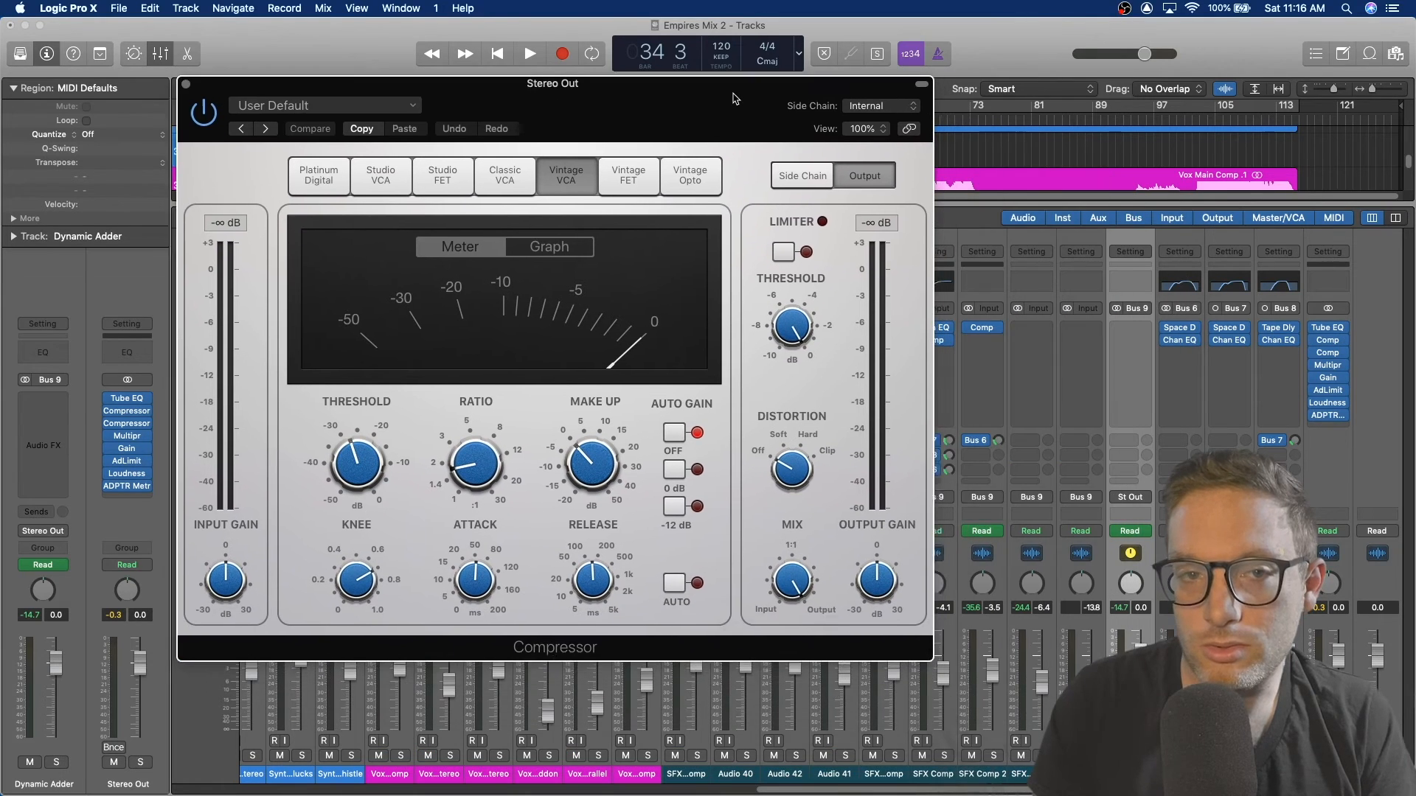
{"action": "left_click_drag", "start_coordinate": [732, 98], "coordinate": [581, 88]}
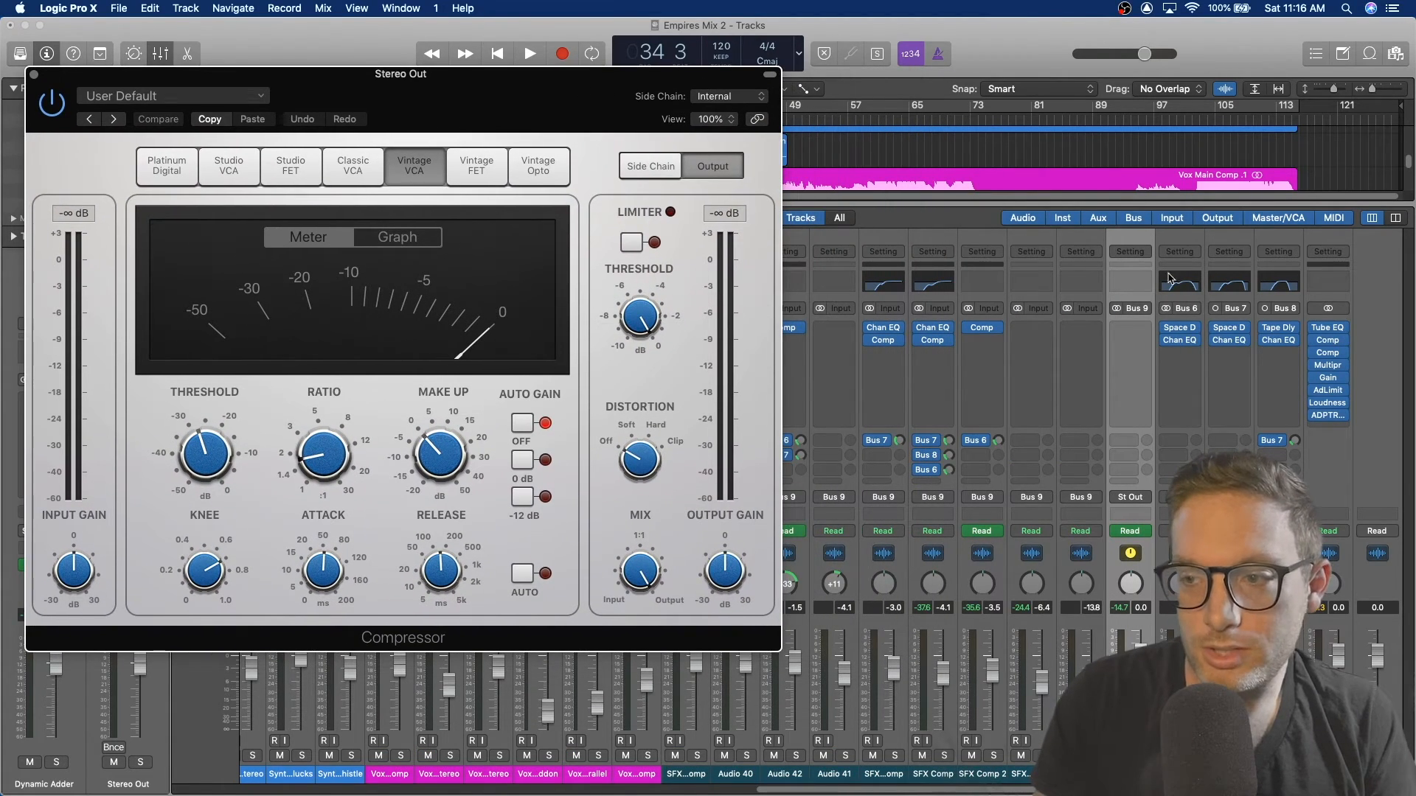
{"action": "left_click", "coordinate": [1329, 357]}
{"action": "left_click_drag", "start_coordinate": [913, 240], "coordinate": [1069, 116]}
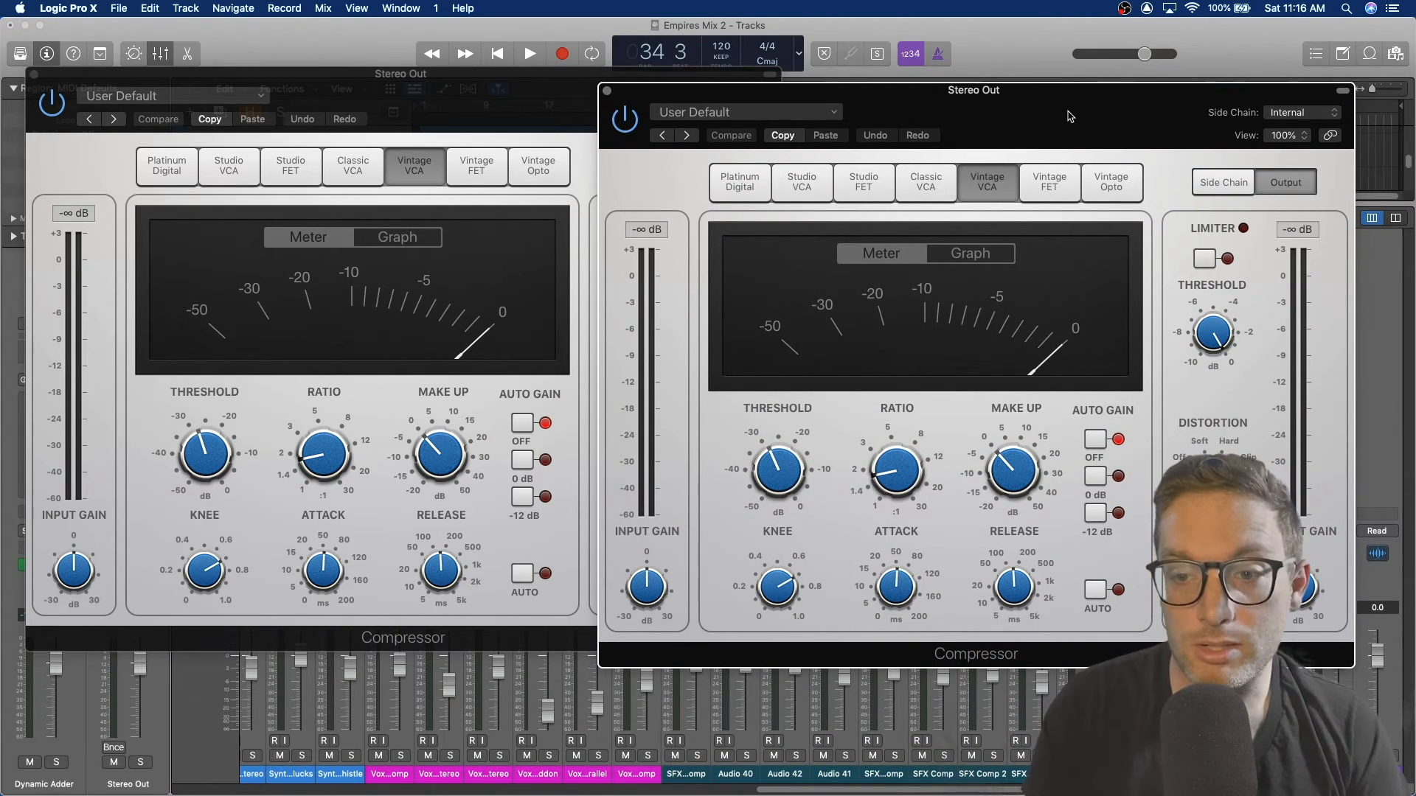
{"action": "key", "text": "space"}
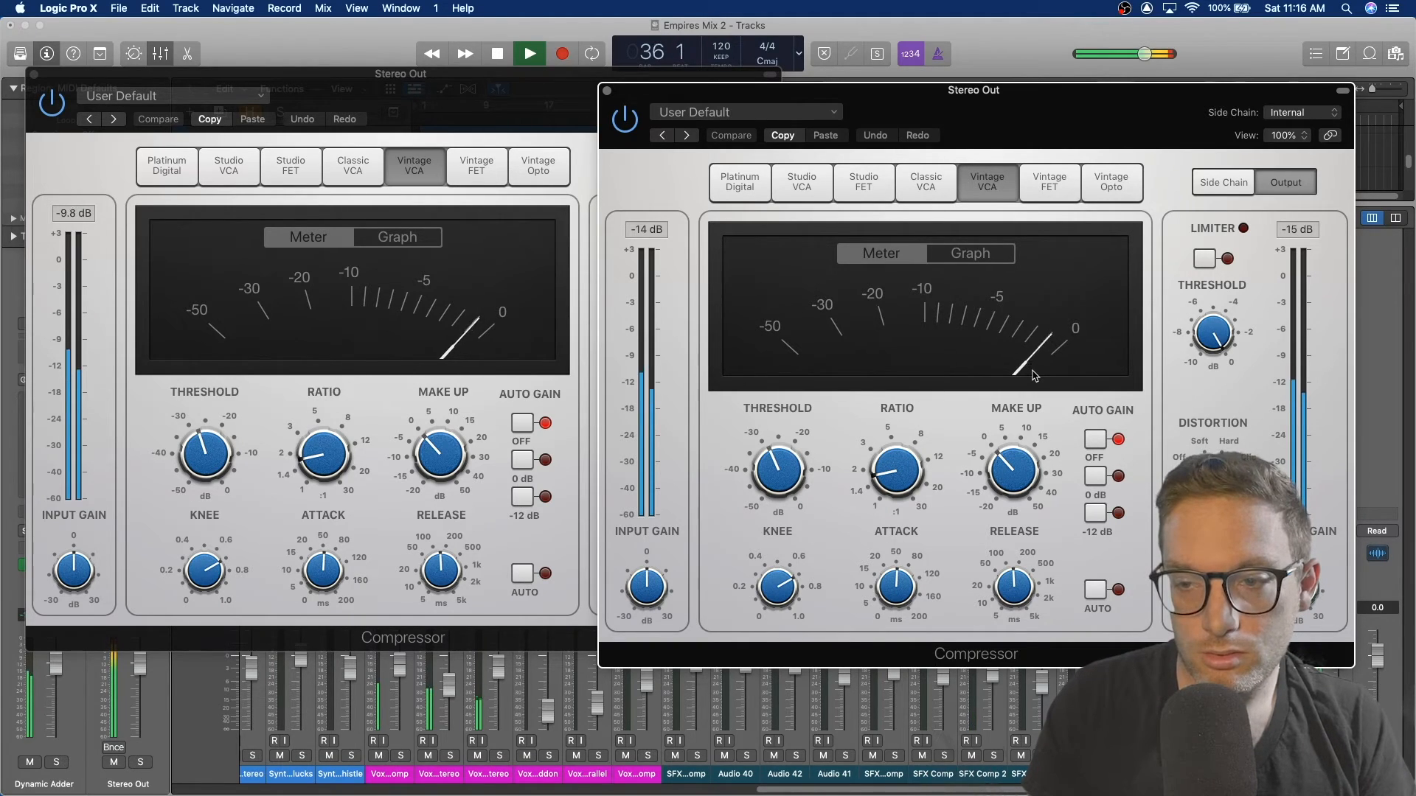
{"action": "key", "text": "space"}
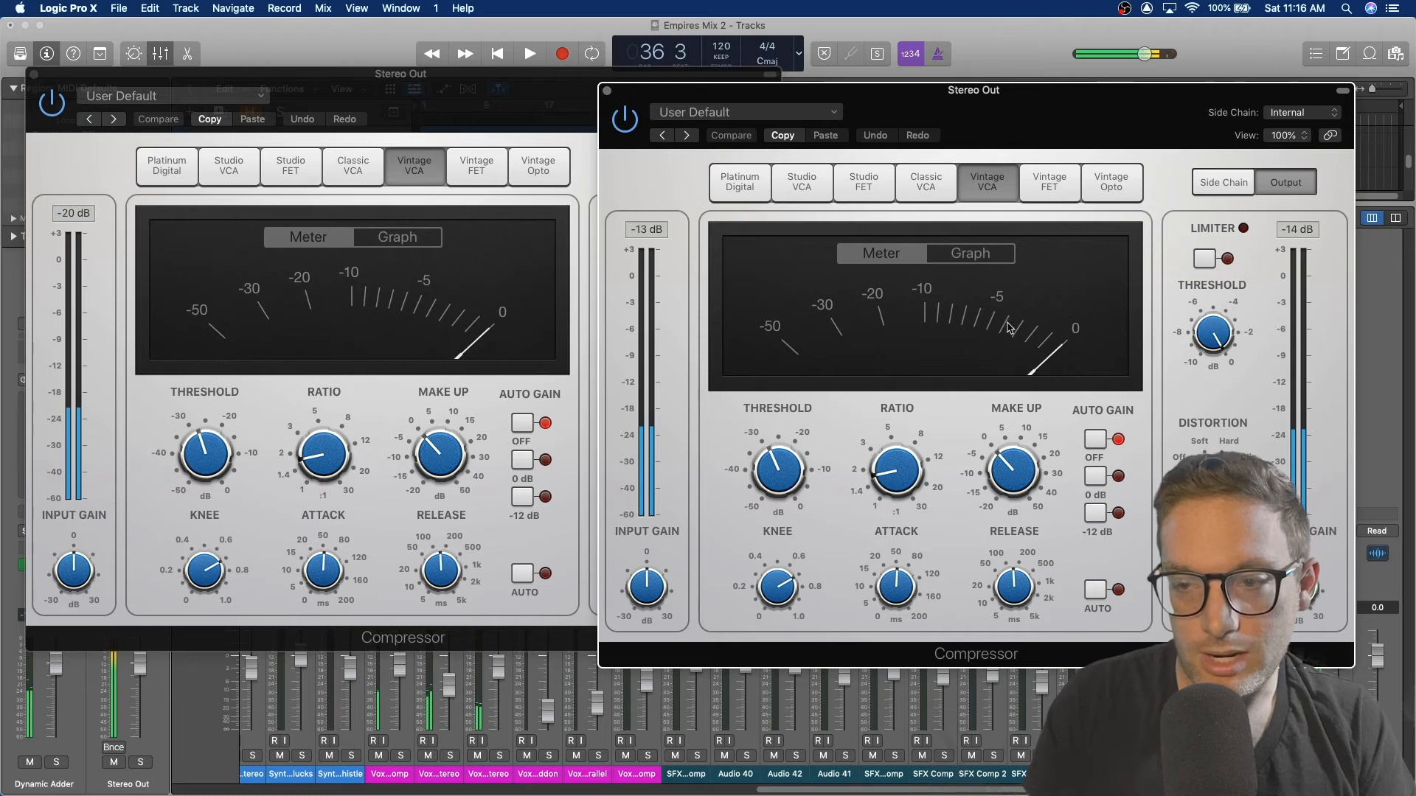
{"action": "left_click", "coordinate": [606, 90]}
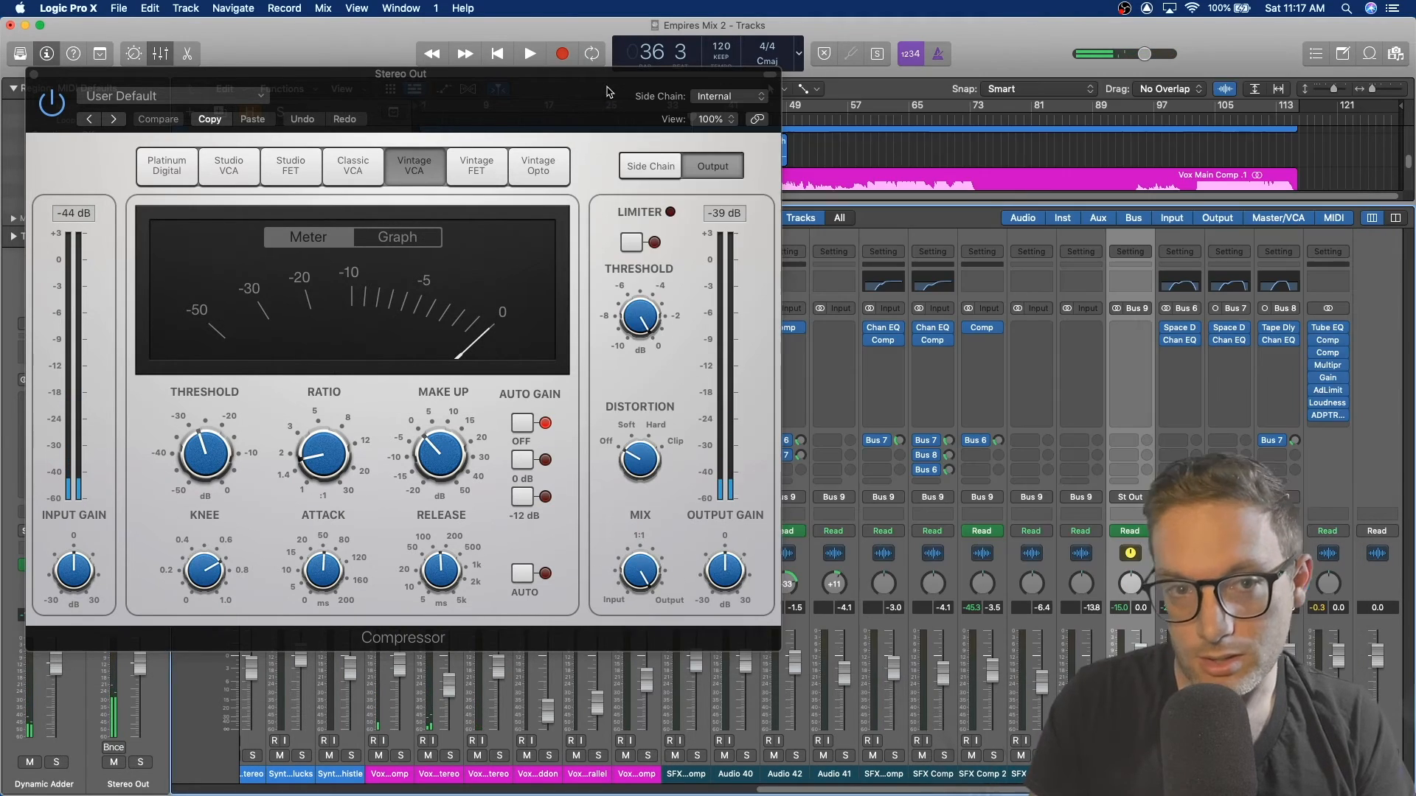
{"action": "left_click", "coordinate": [34, 75]}
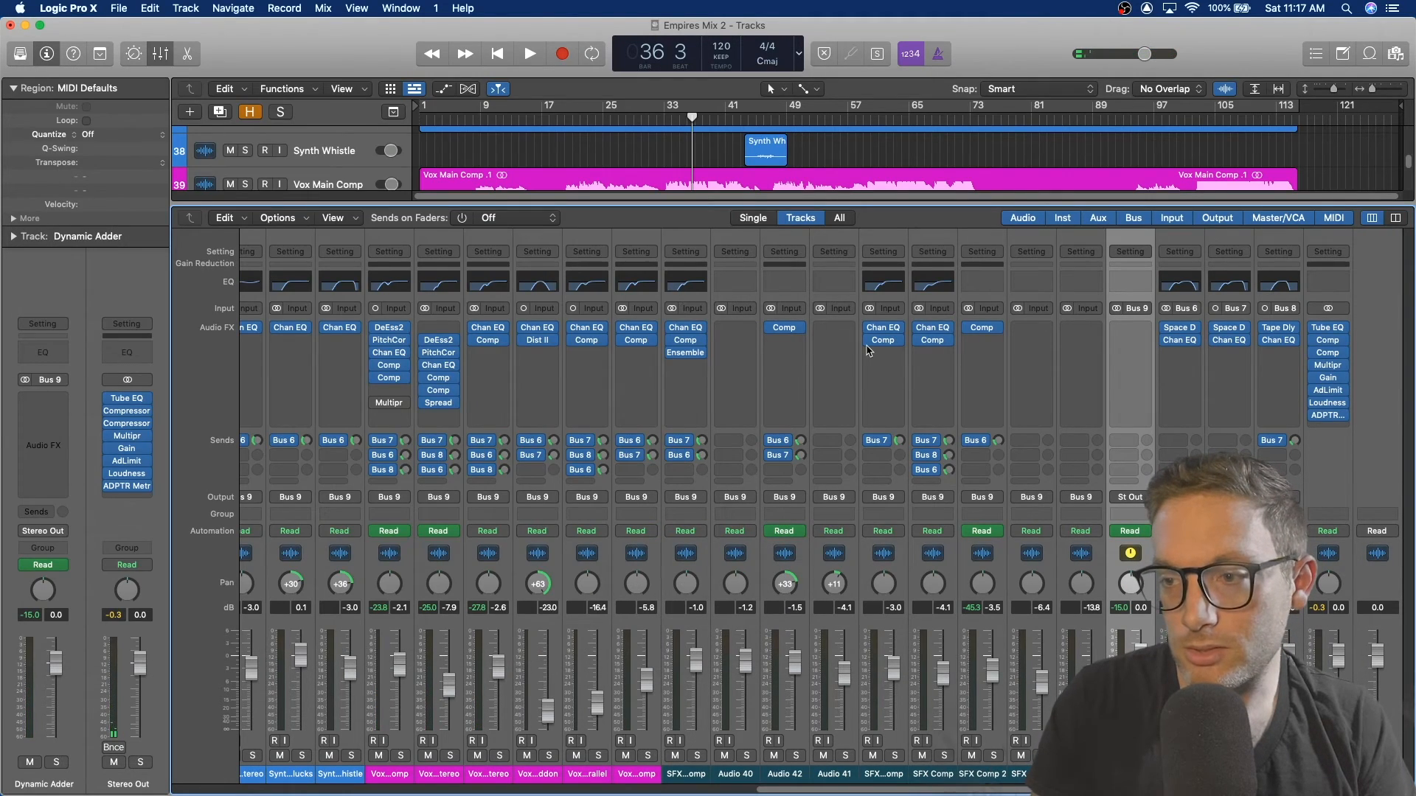
Step: Inspect the Stereo Out Multipressor's band settings while playing the mix, then close it
{"action": "key", "text": "space"}
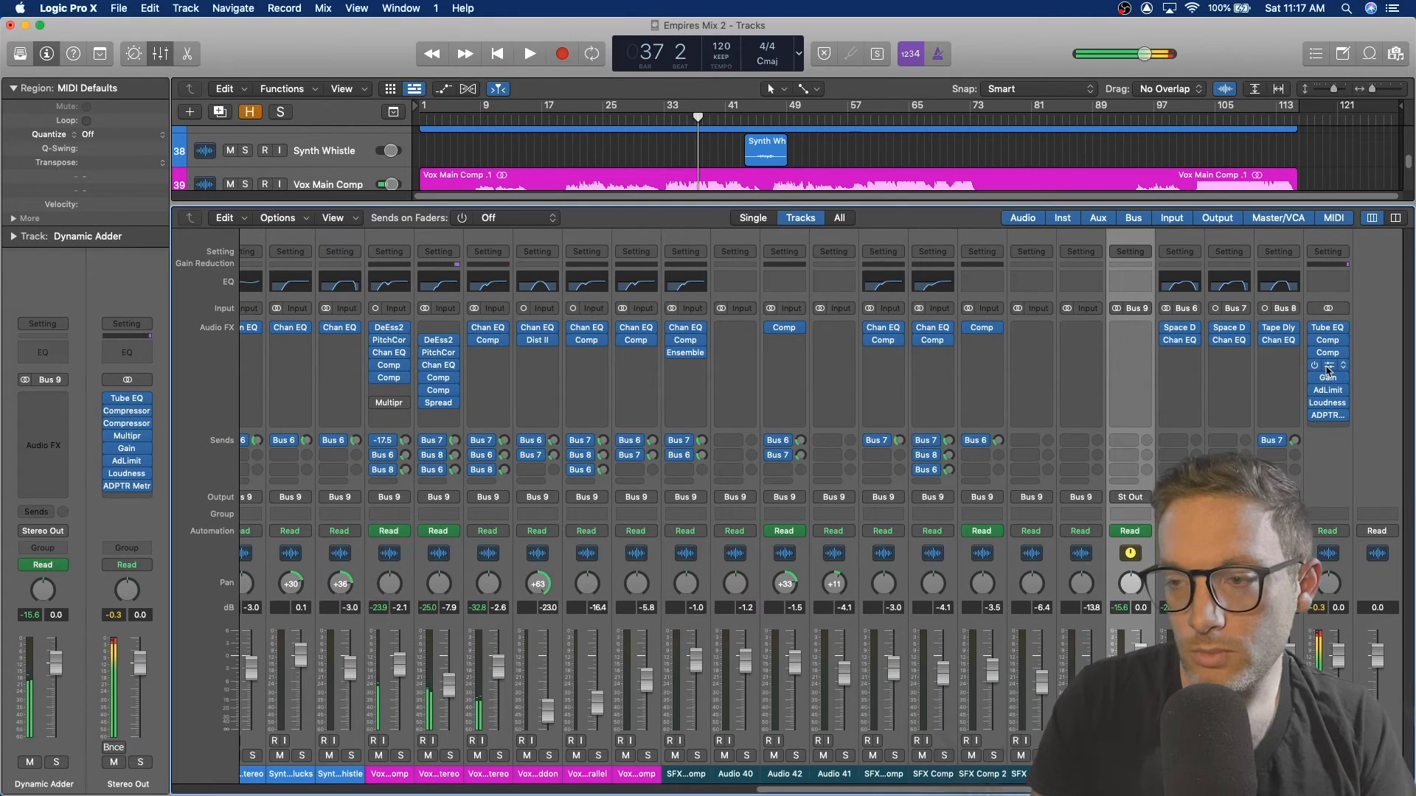
{"action": "left_click", "coordinate": [1327, 369]}
{"action": "left_click_drag", "start_coordinate": [846, 200], "coordinate": [707, 200]}
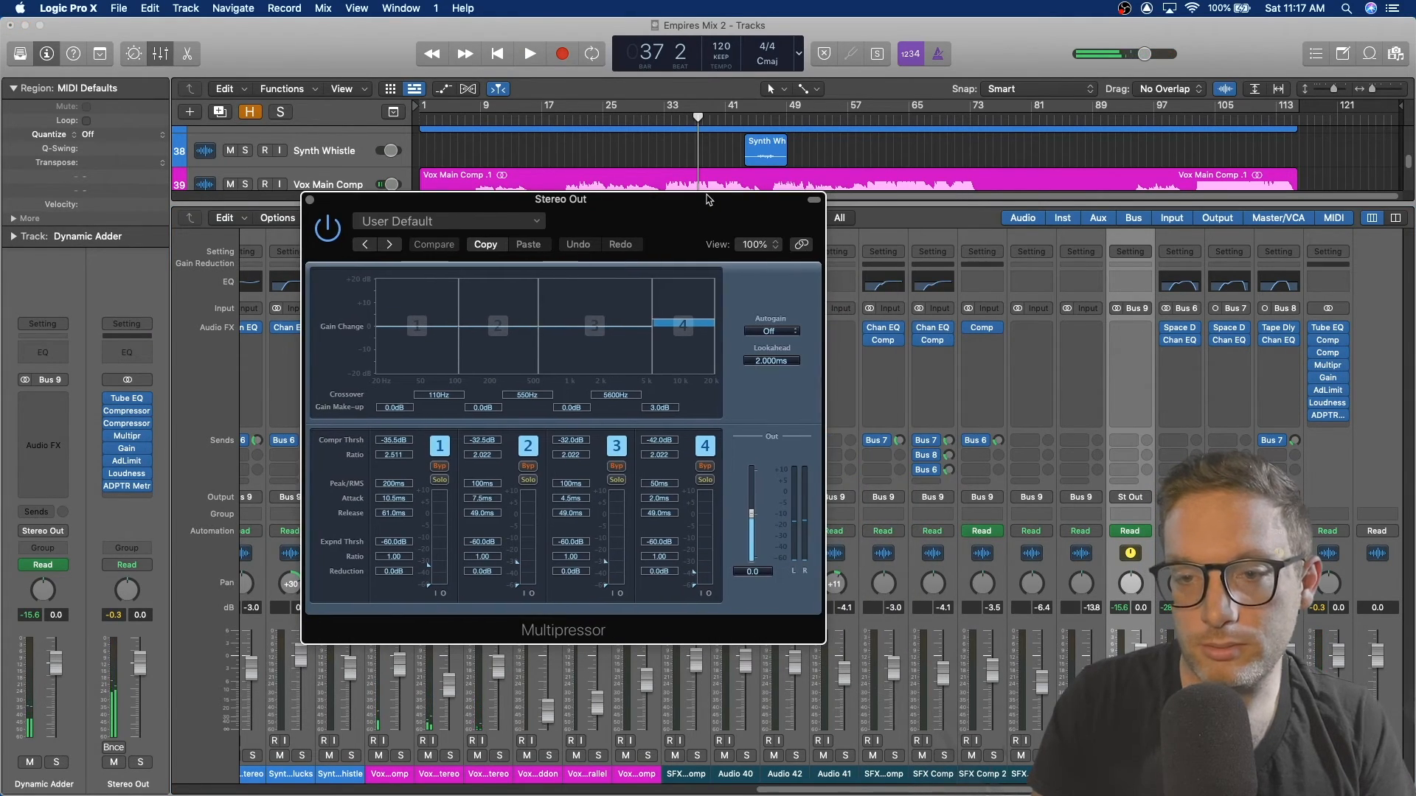
{"action": "key", "text": "space"}
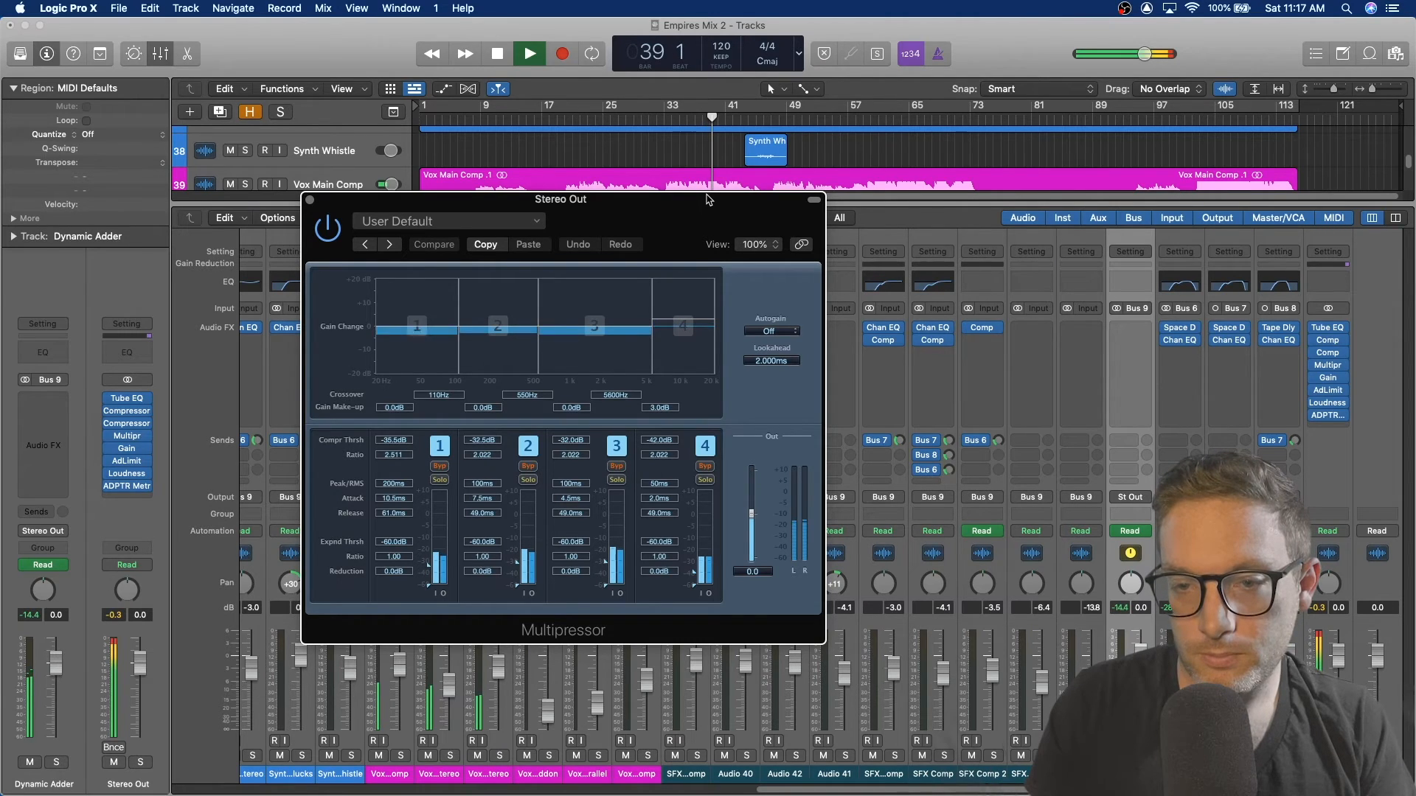
{"action": "key", "text": "space"}
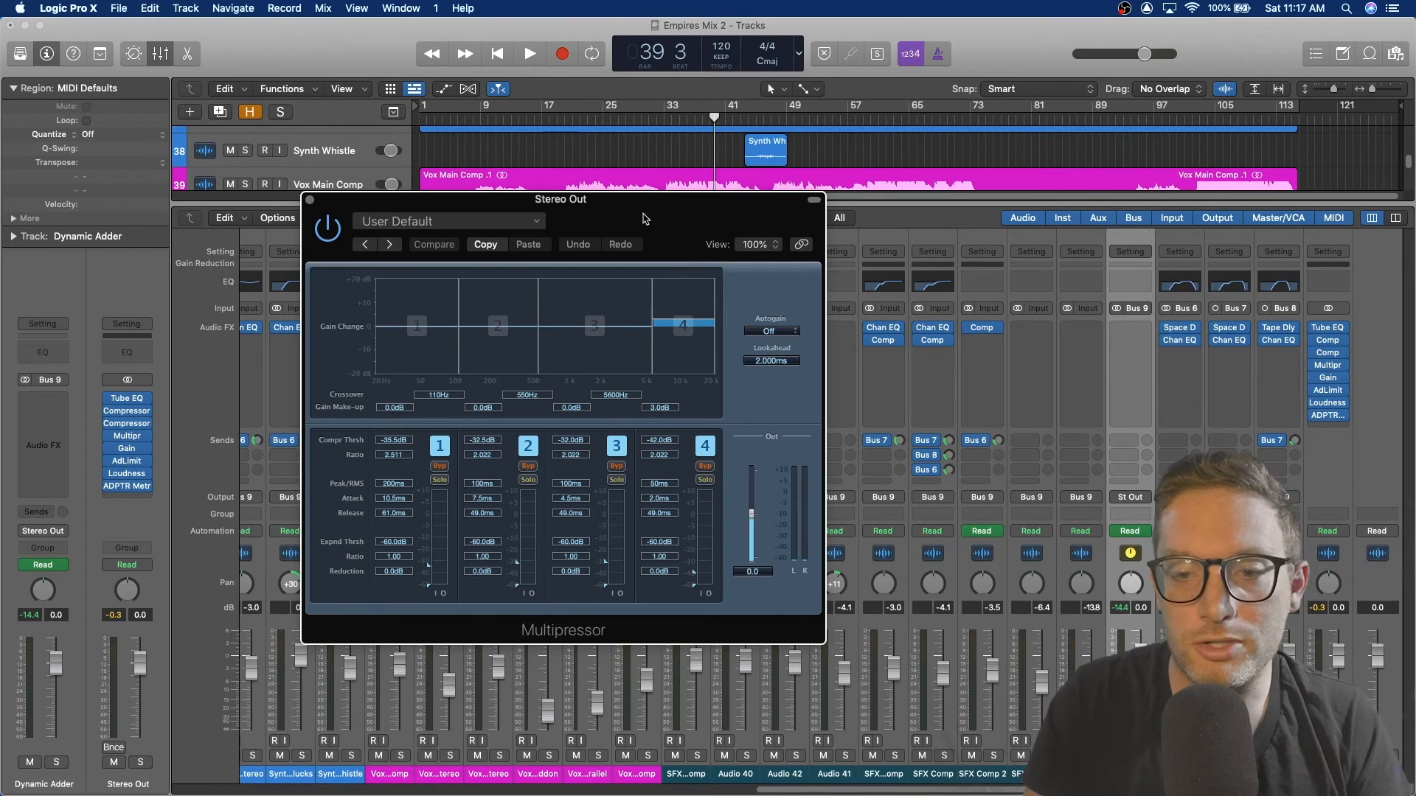
{"action": "key", "text": "space"}
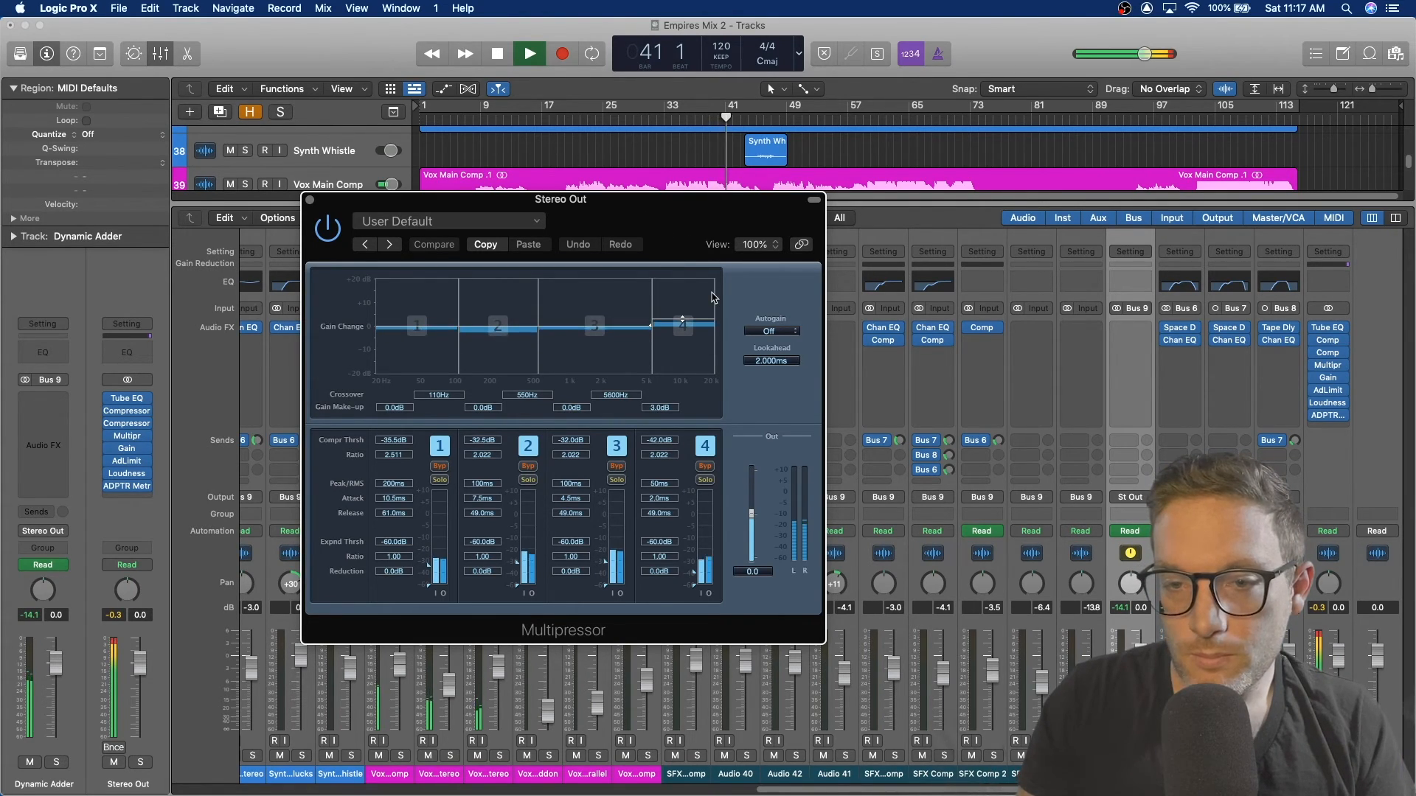
{"action": "key", "text": "space"}
{"action": "left_click", "coordinate": [309, 200]}
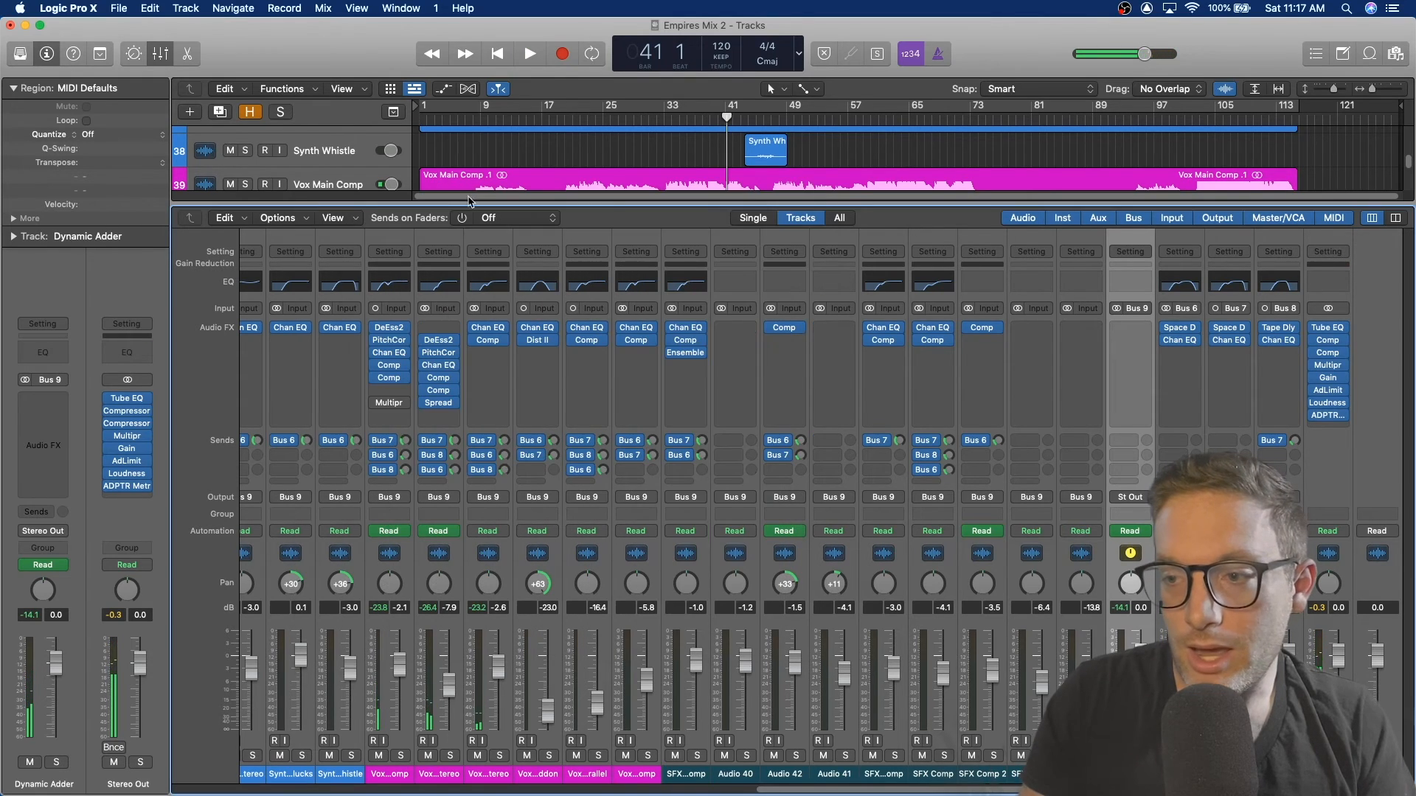
Step: Open the Stereo Out's Adaptive Limiter, reposition its window to examine gain, out ceiling and lookahead, then close it
{"action": "left_click", "coordinate": [1331, 395]}
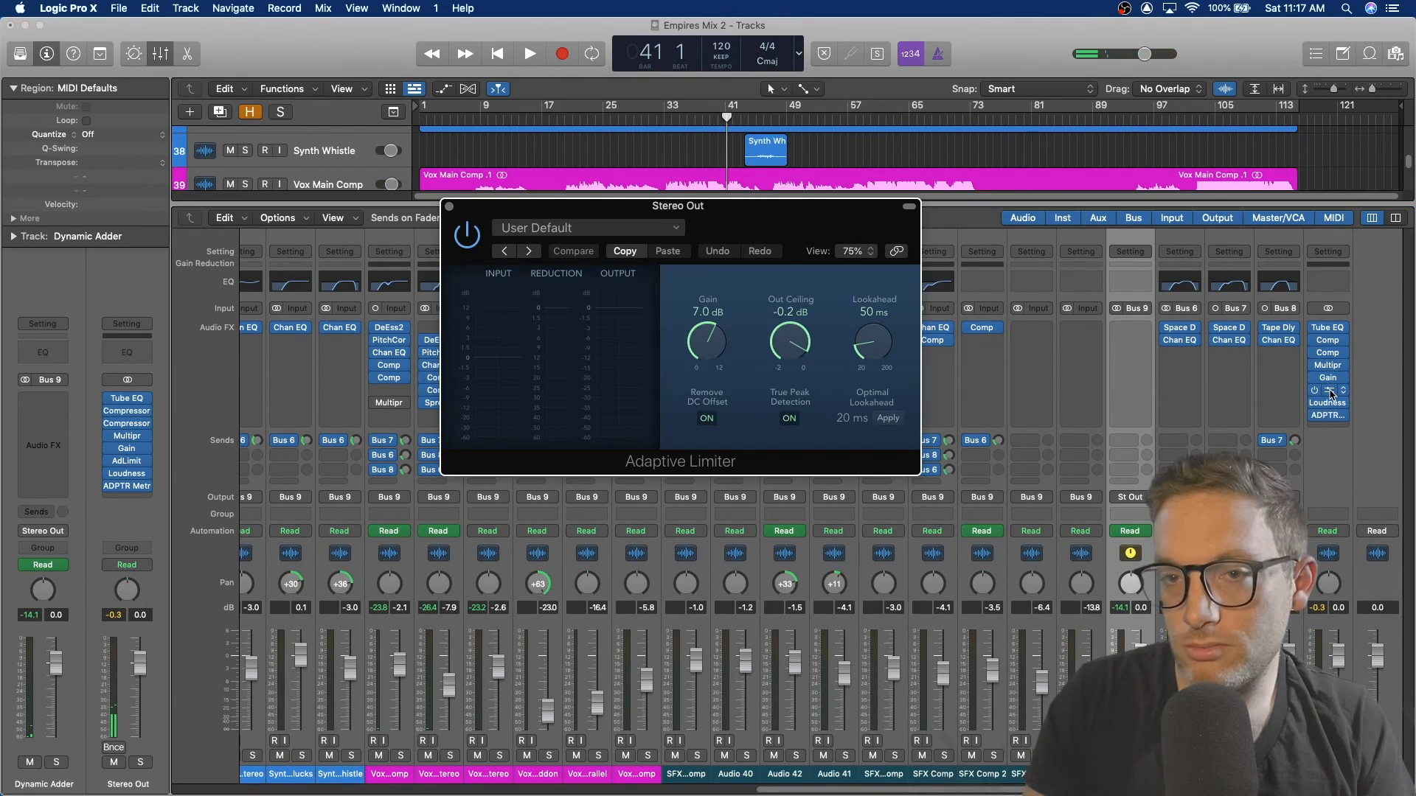
{"action": "left_click_drag", "start_coordinate": [793, 208], "coordinate": [692, 201]}
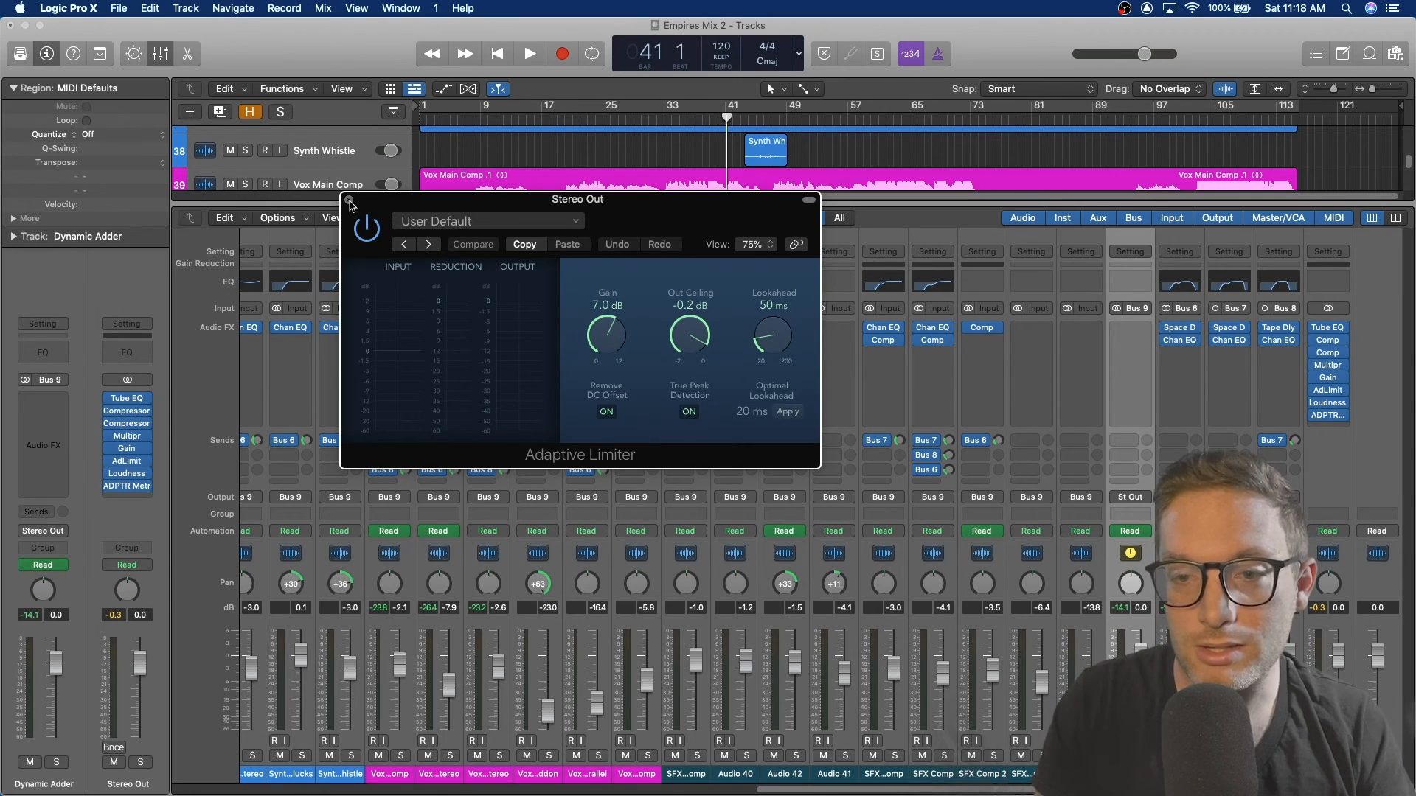
{"action": "left_click", "coordinate": [350, 202]}
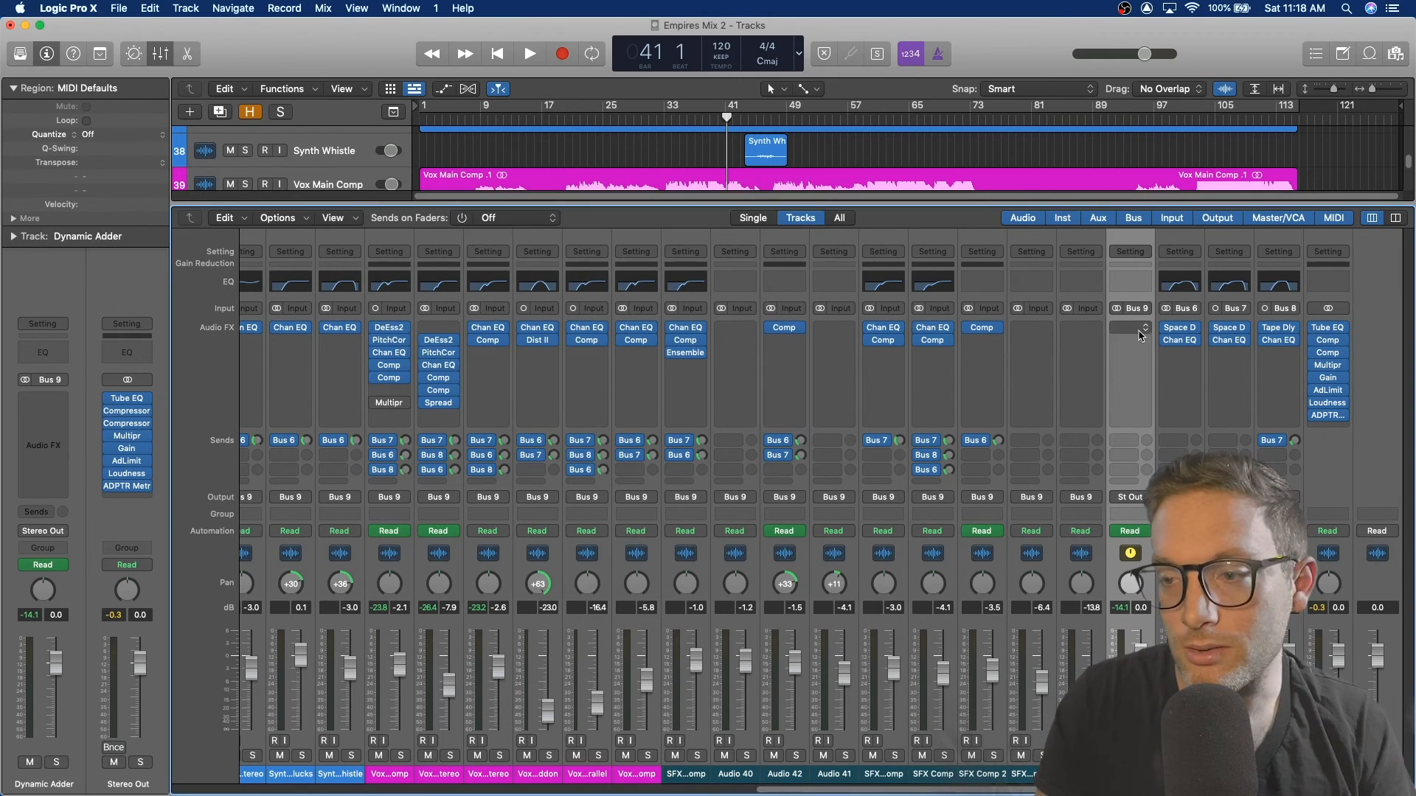
Step: Open the Stereo Out's Loudness Meter and play the mix briefly to read its loudness levels
{"action": "left_click", "coordinate": [1327, 402]}
{"action": "left_click_drag", "start_coordinate": [559, 215], "coordinate": [487, 216]}
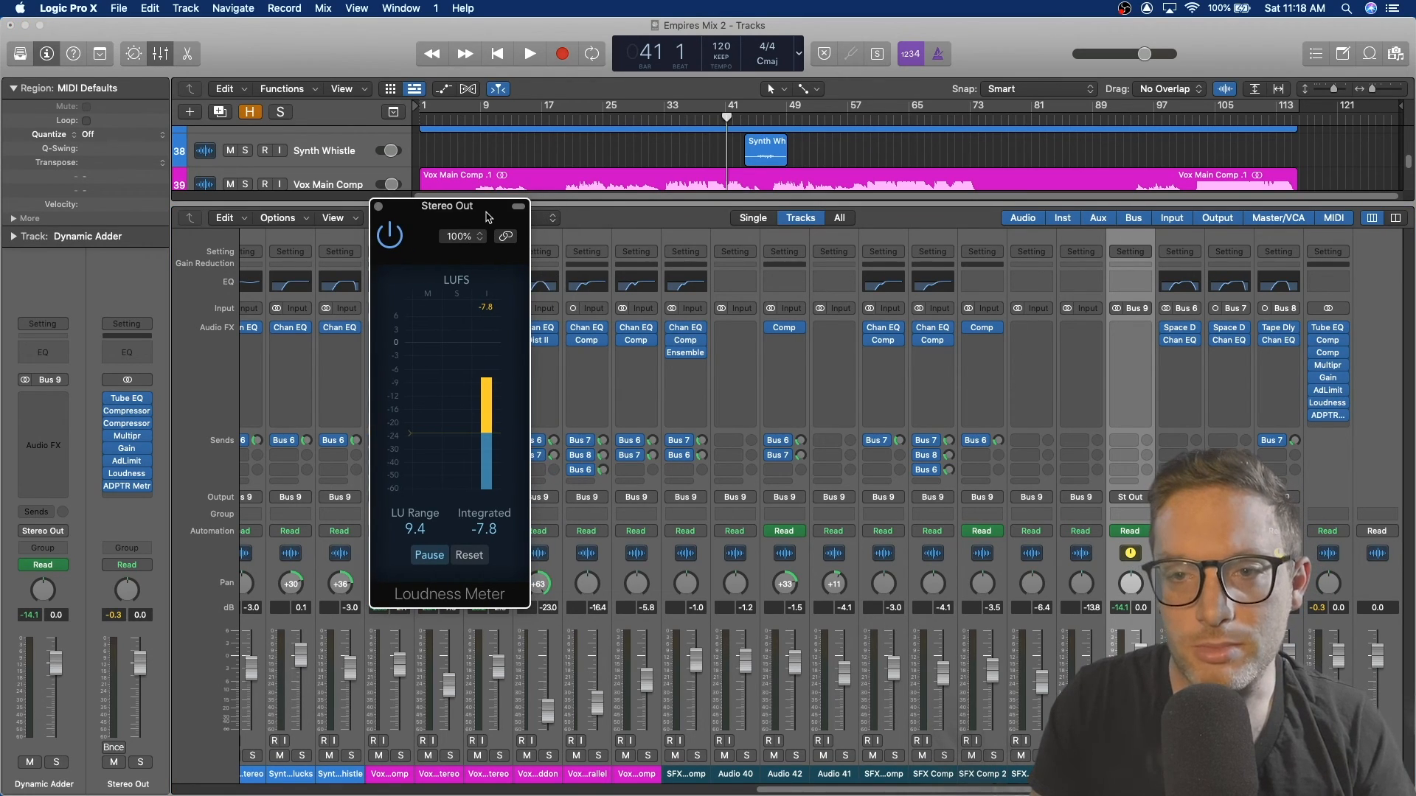
{"action": "key", "text": "space"}
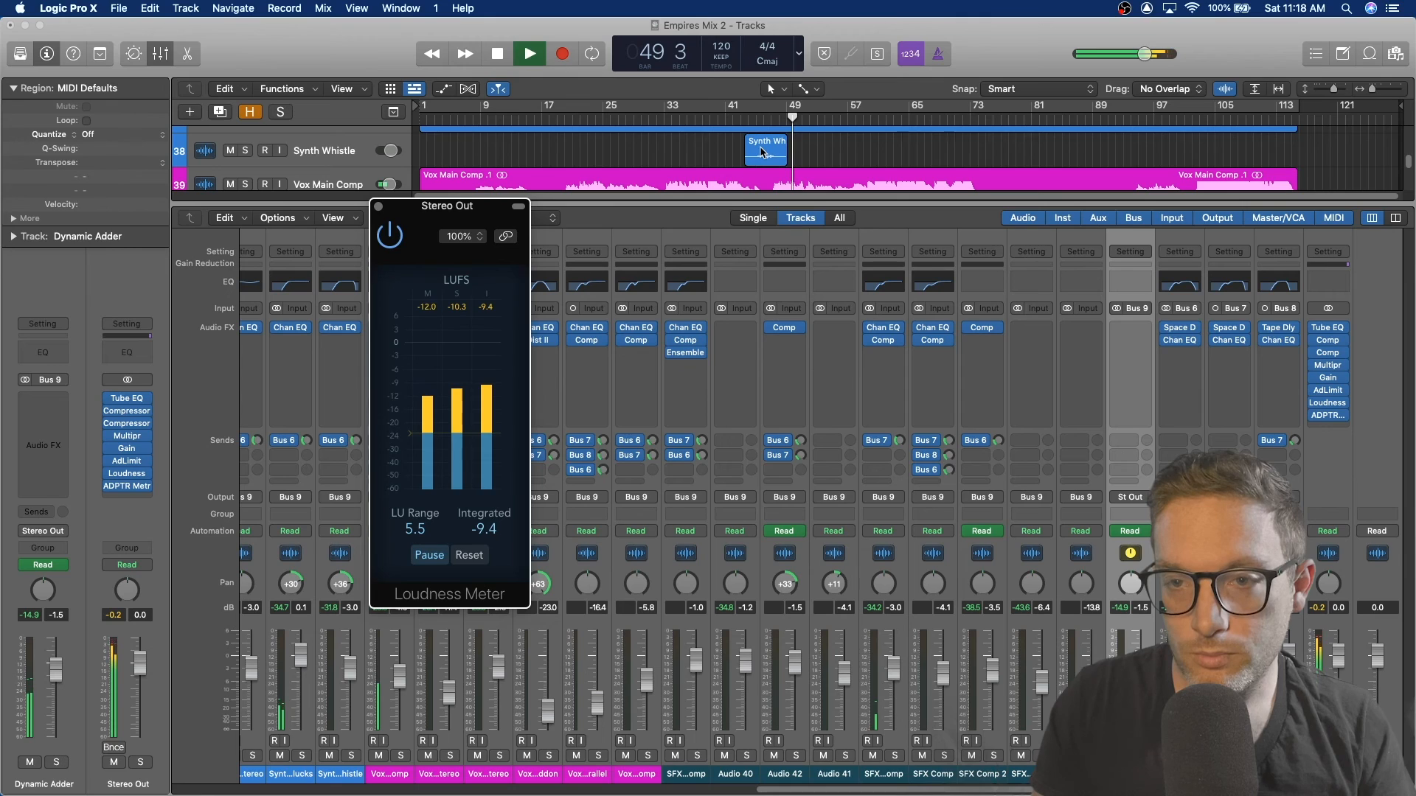
{"action": "key", "text": "space"}
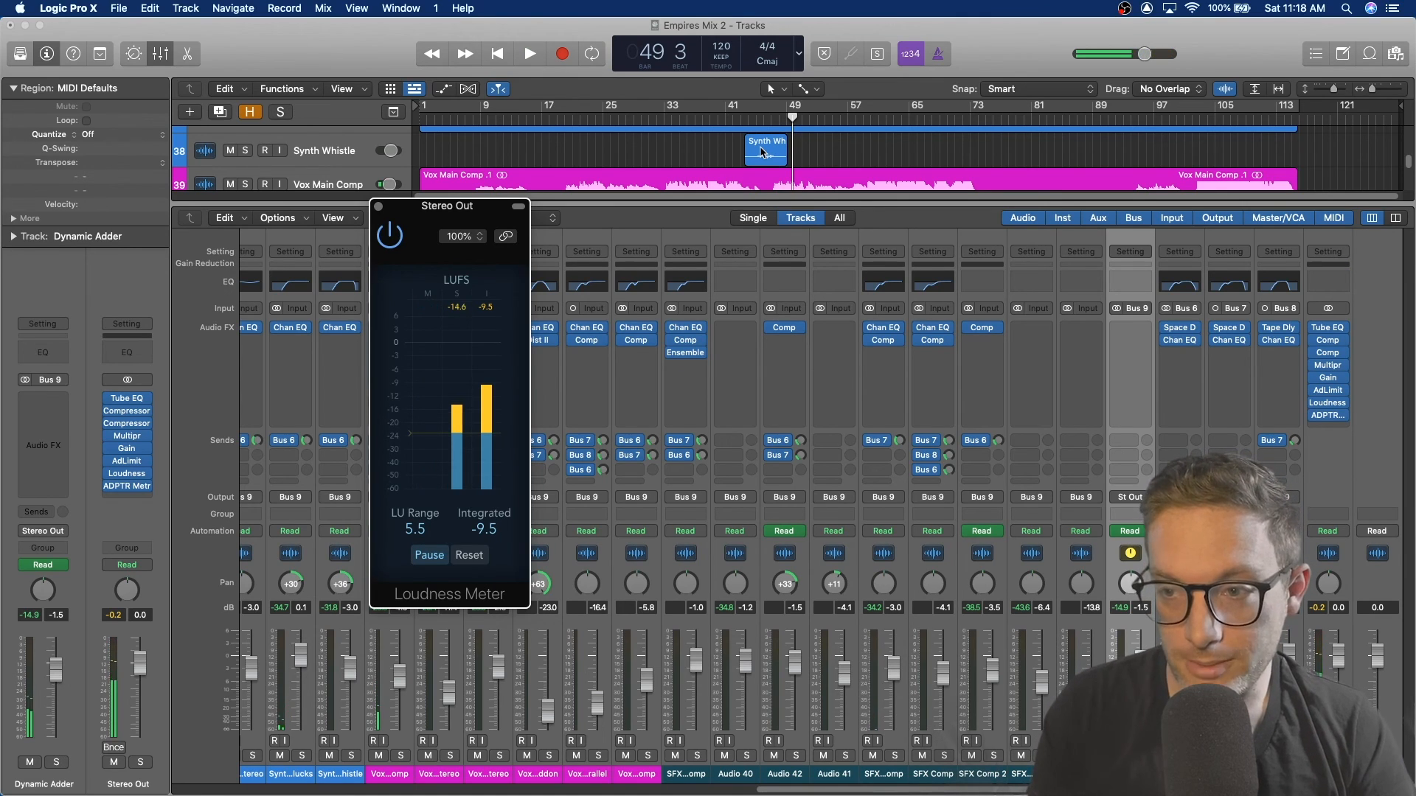